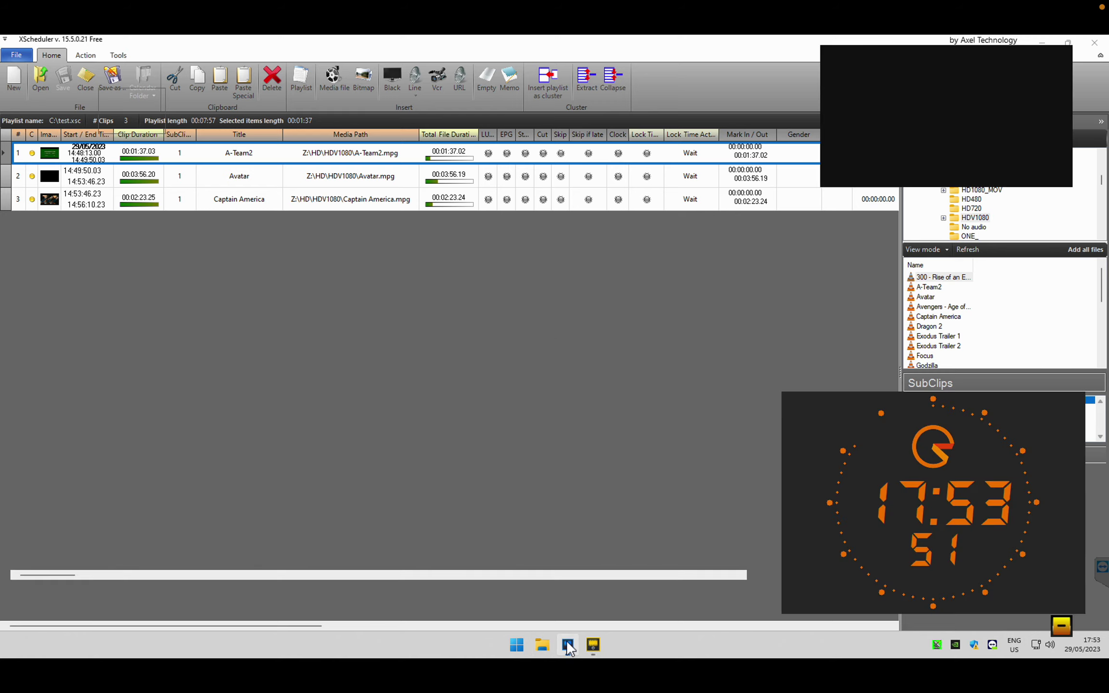
# In XPlayout, replace the playlist with test.xsc from C:\, select the Captain America clip, and minimize the playout window
pyautogui.click(806, 291)
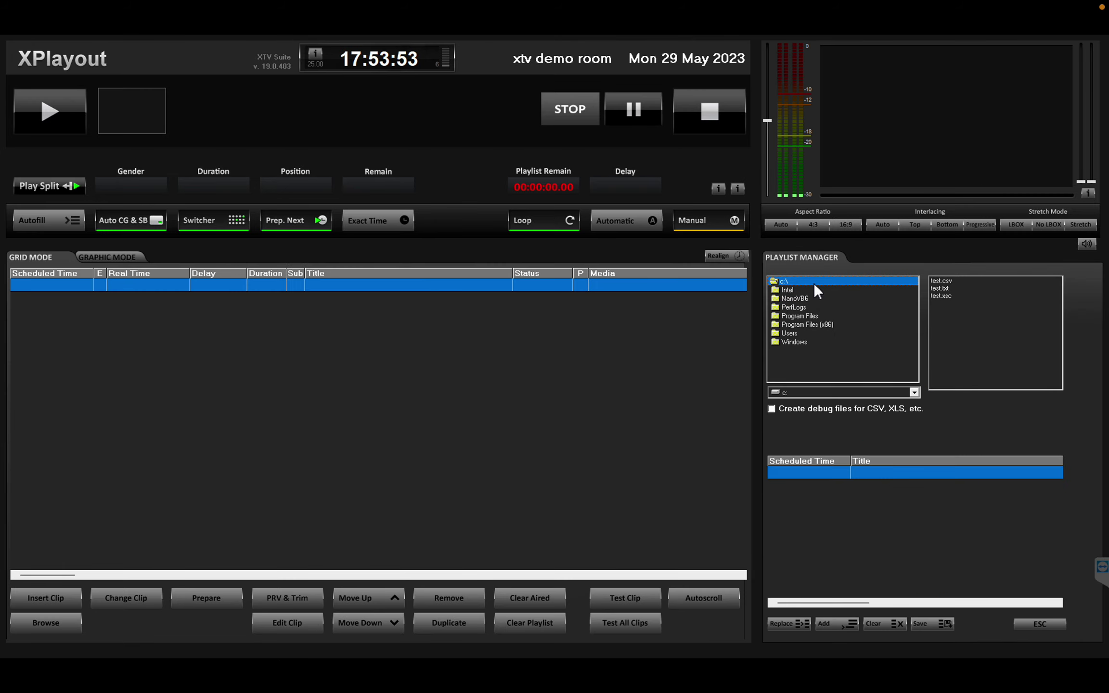
pyautogui.click(954, 295)
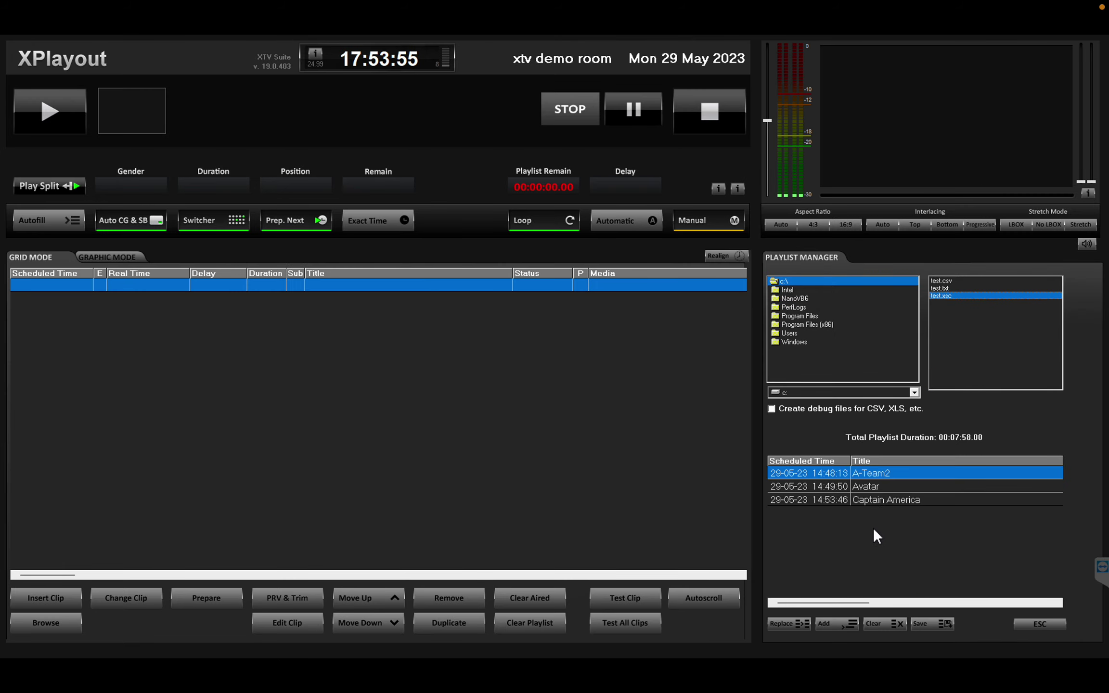
pyautogui.click(801, 624)
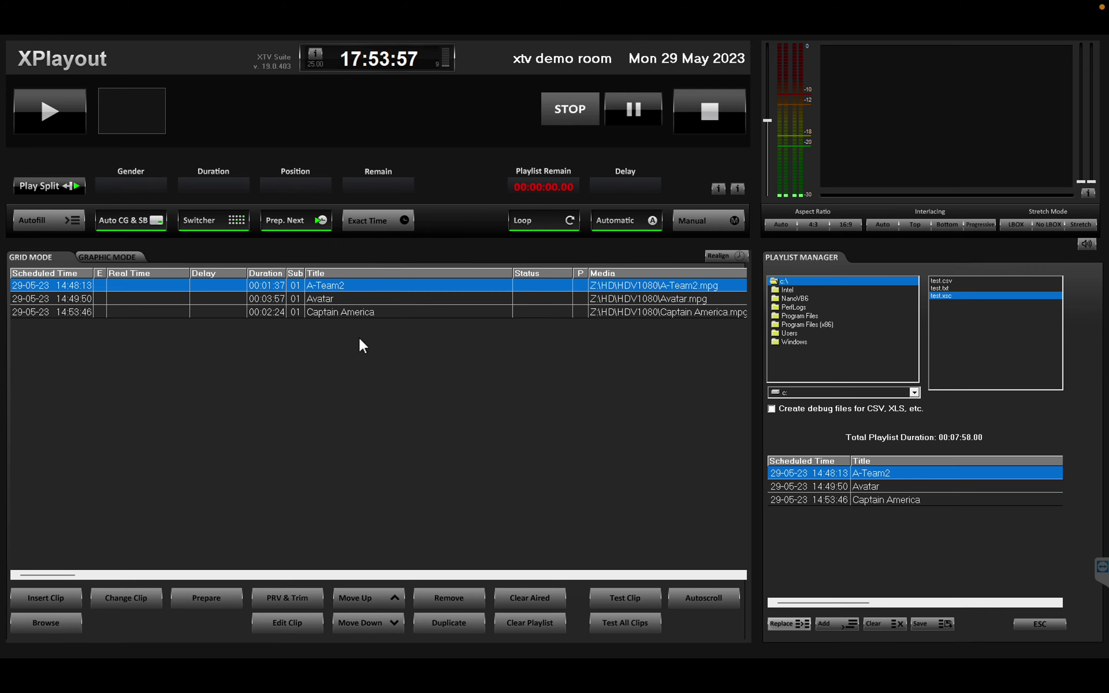
pyautogui.click(387, 315)
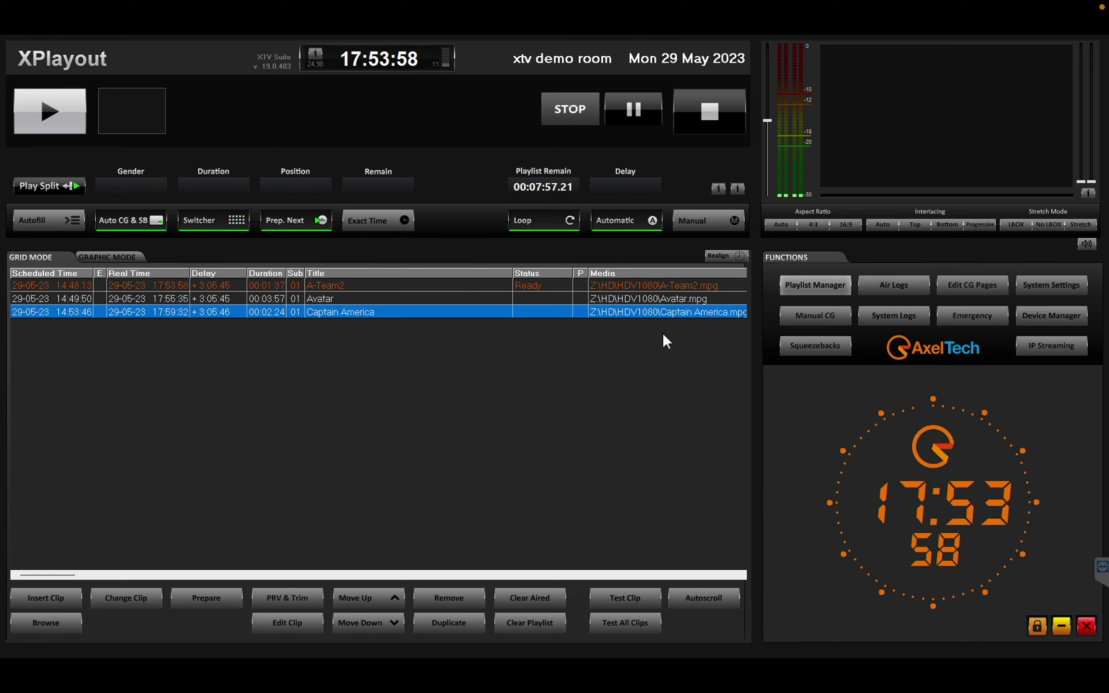
pyautogui.click(1060, 623)
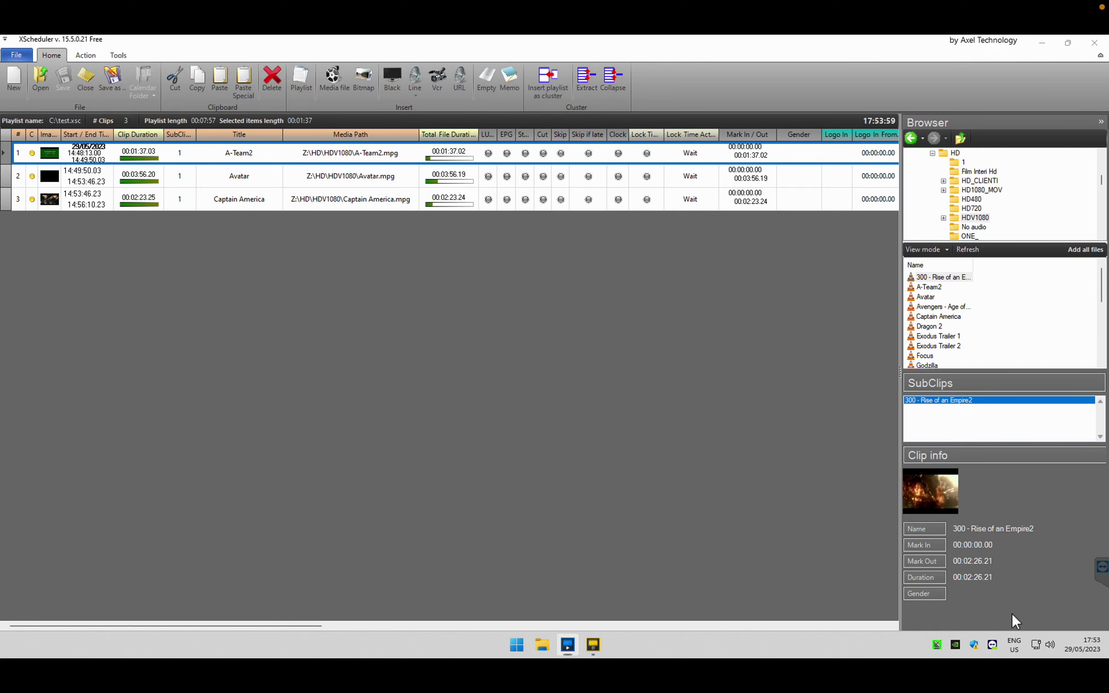
# Open the XSC file test from Local Disk (C:) in Notepad++ and examine its general and clip parameters
pyautogui.click(543, 644)
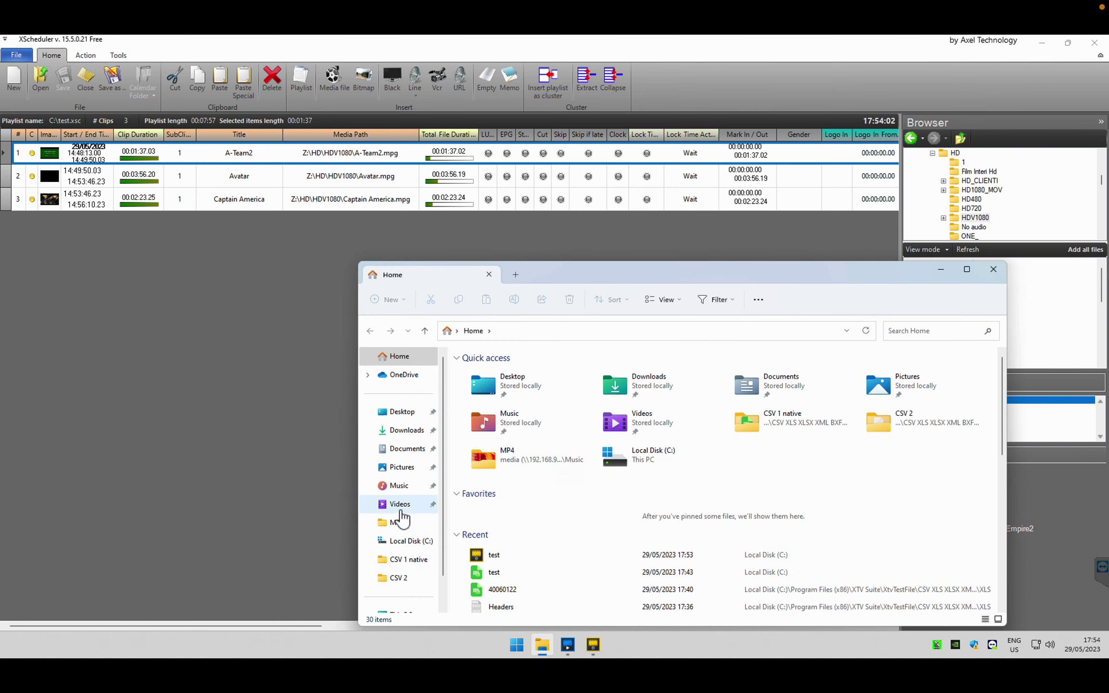
pyautogui.click(411, 541)
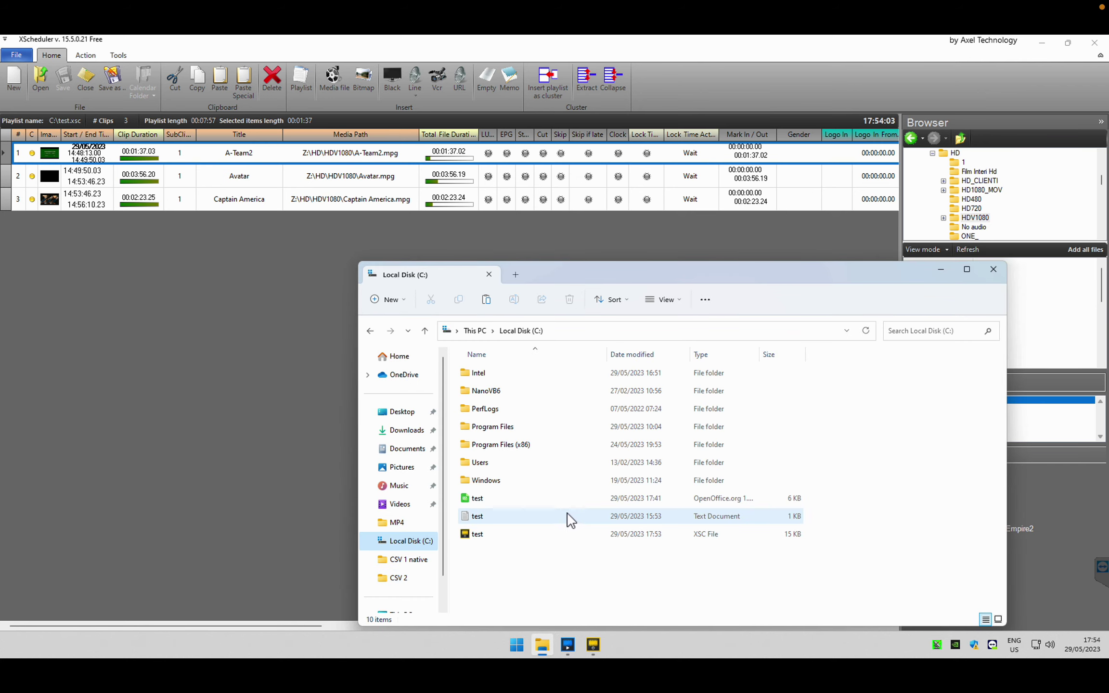
pyautogui.click(496, 537)
pyautogui.rightClick(496, 537)
pyautogui.click(547, 502)
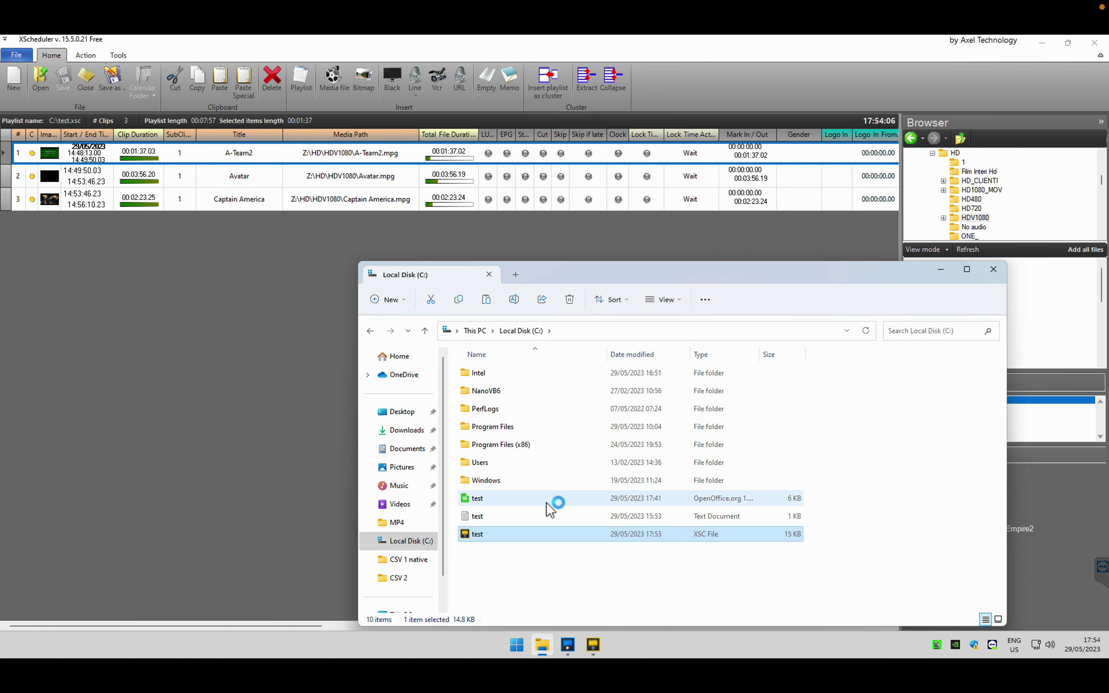
pyautogui.scroll(13, 433, 281)
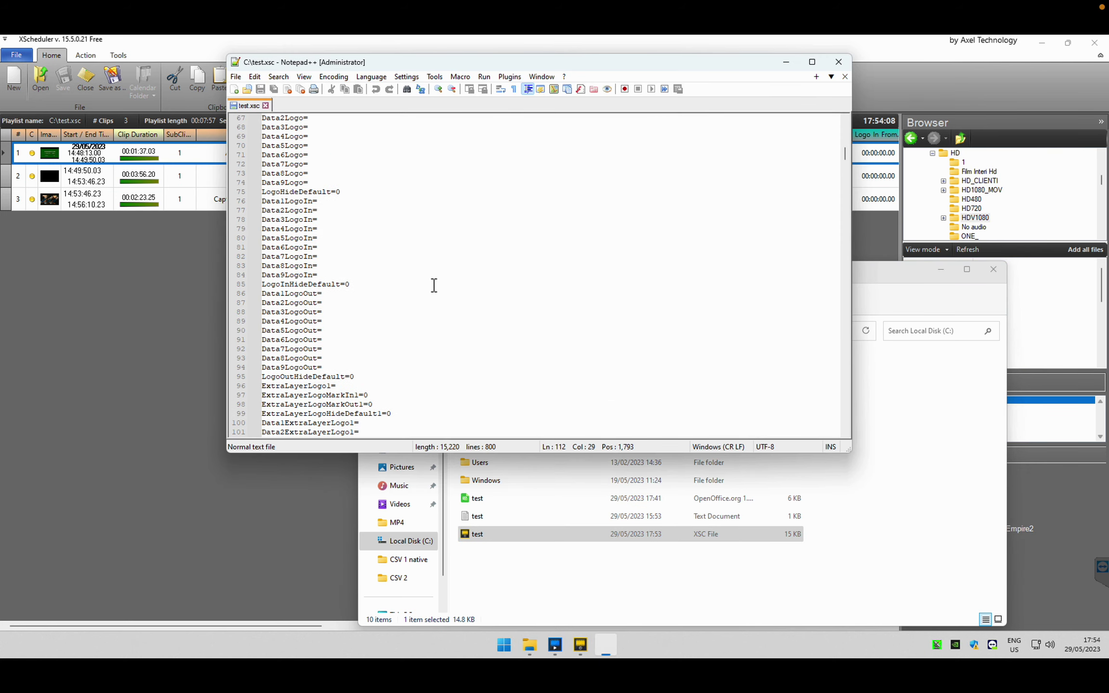
pyautogui.scroll(20, 433, 285)
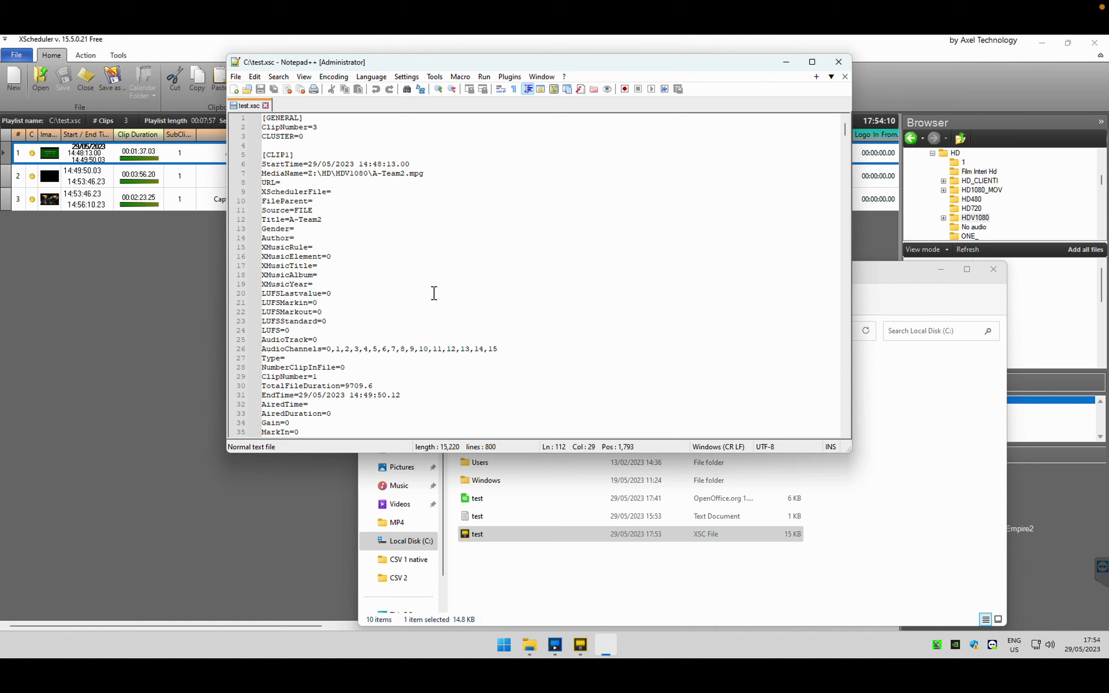
pyautogui.scroll(-20, 410, 307)
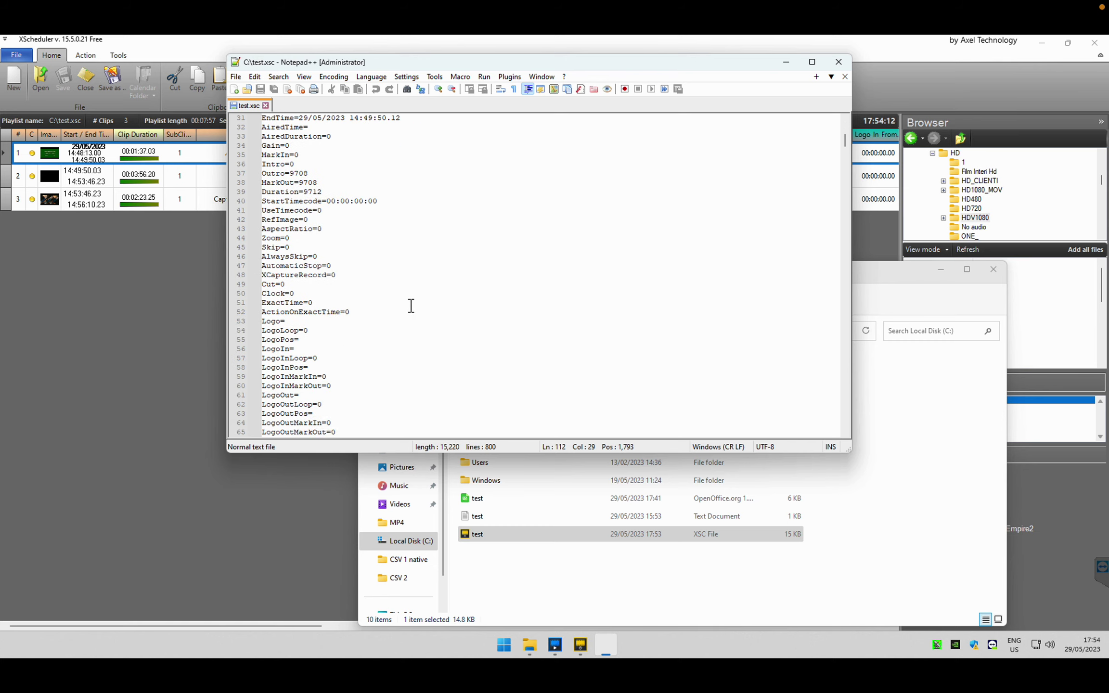
pyautogui.scroll(-20, 412, 305)
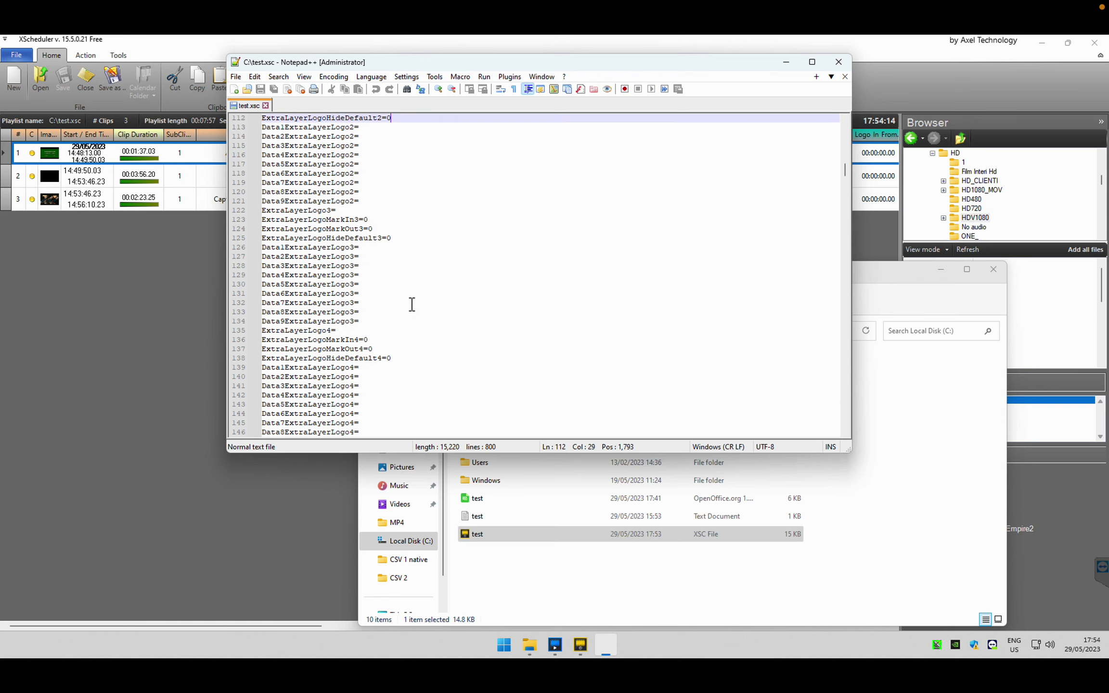
pyautogui.scroll(-2, 412, 304)
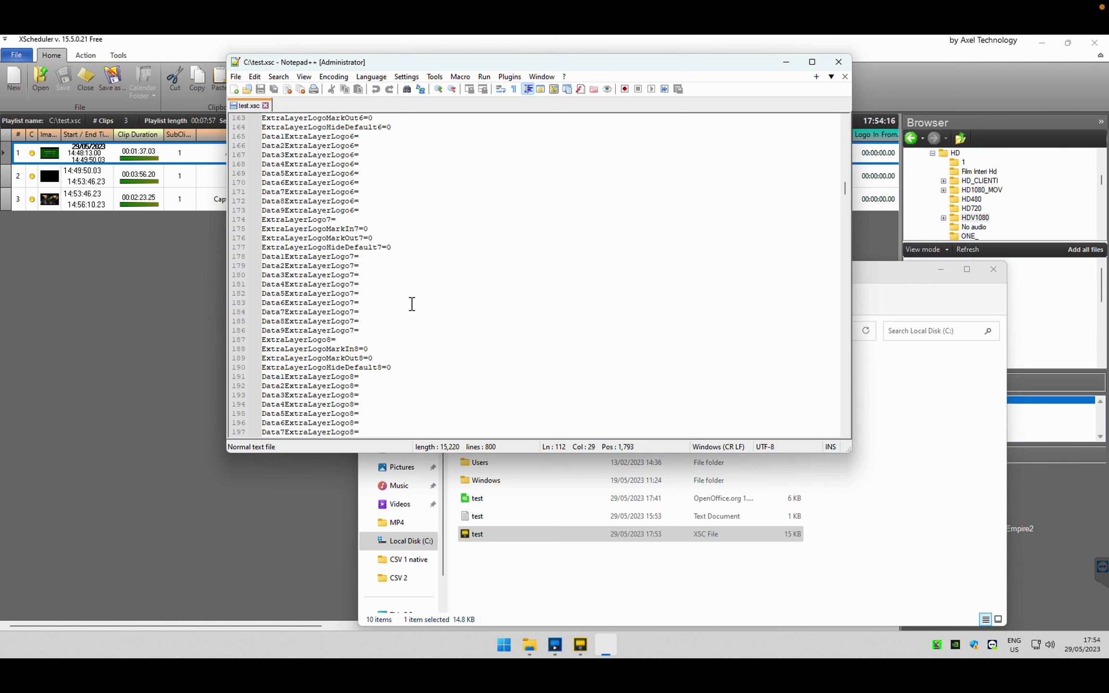
# Export the XScheduler playlist as CSV over the existing test file on C:\ and minimize the scheduler
pyautogui.click(186, 324)
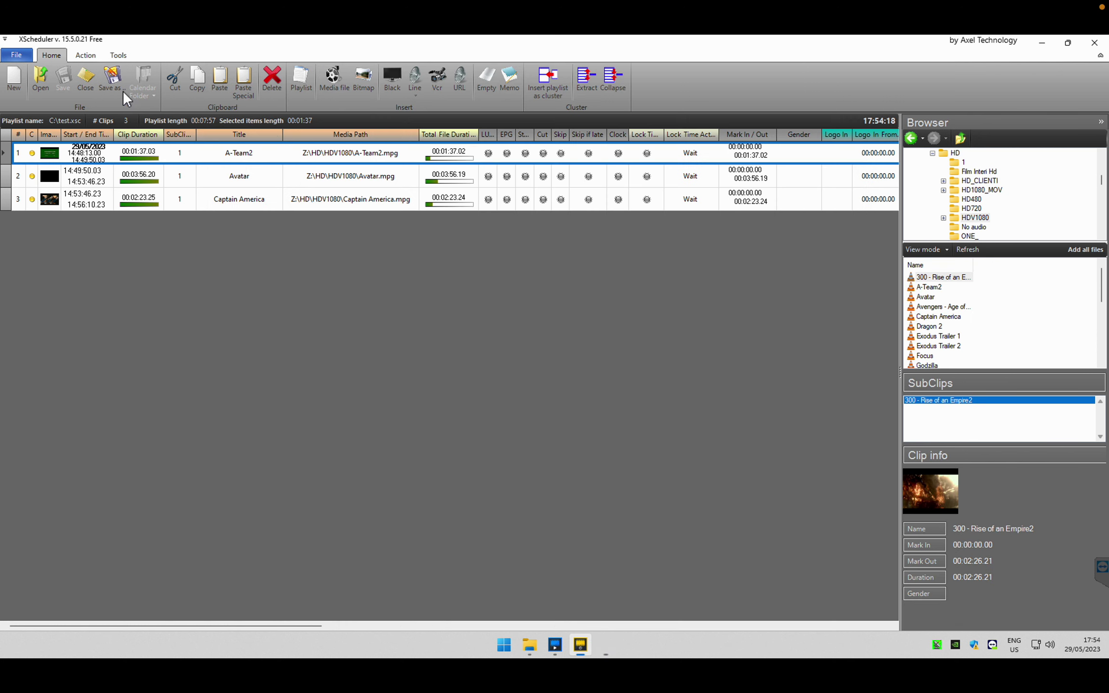
pyautogui.click(122, 59)
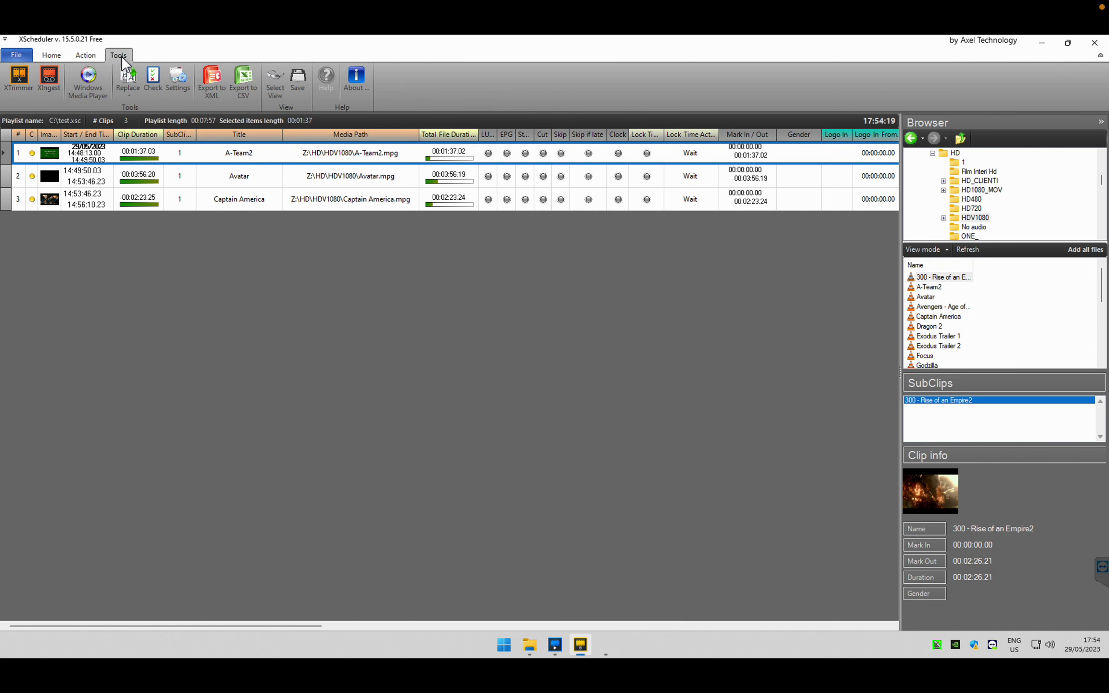
pyautogui.click(250, 84)
pyautogui.doubleClick(120, 254)
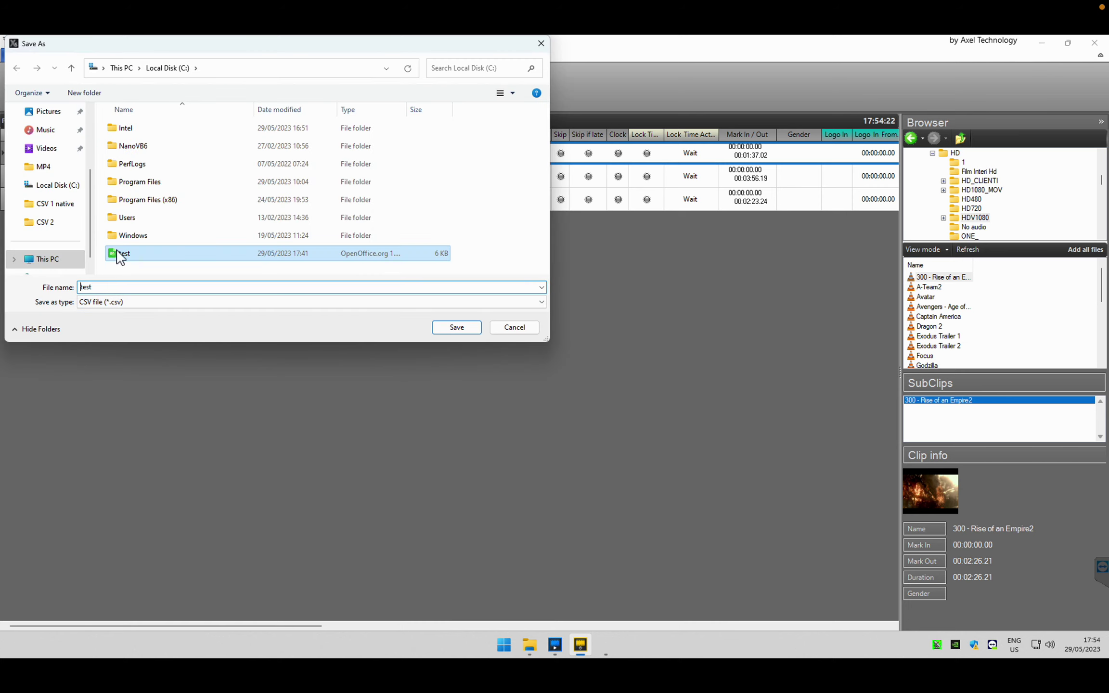
pyautogui.click(588, 341)
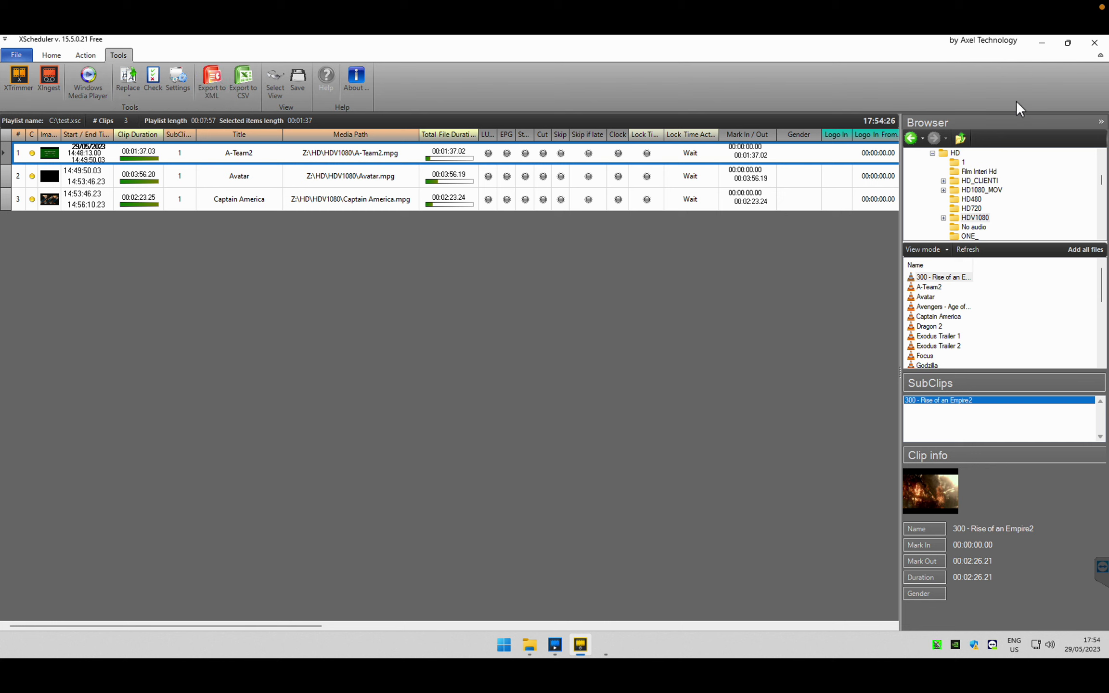
pyautogui.click(1042, 43)
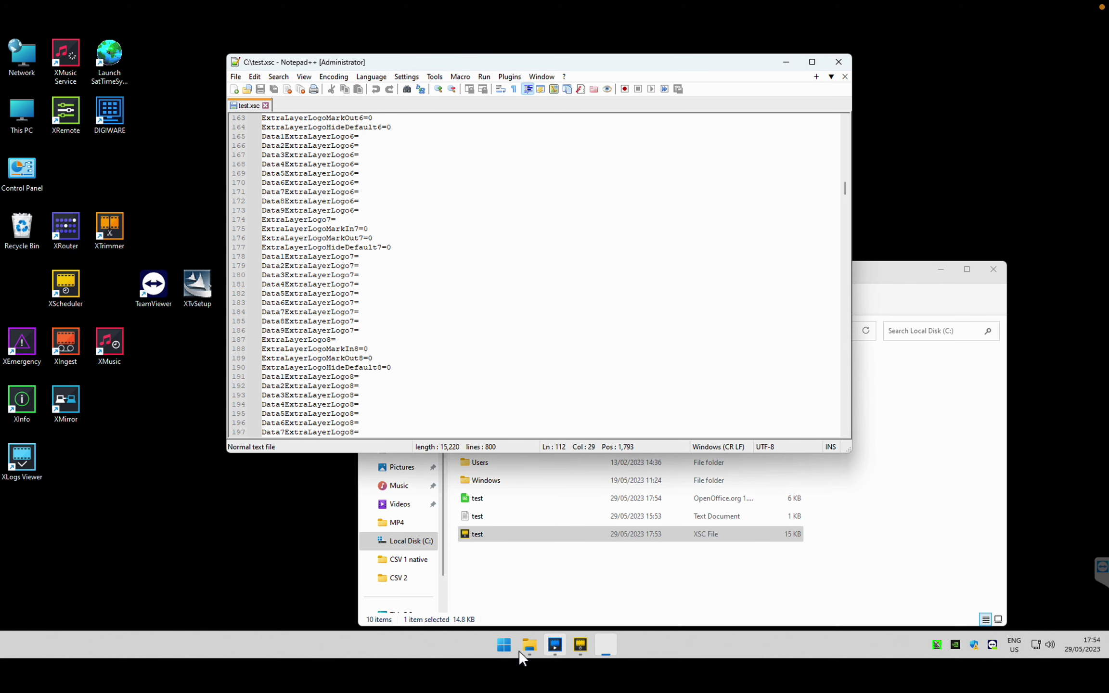
# Switch to XPlayout, replace its playlist with test.csv from C:\, and minimize the playout window
pyautogui.moveTo(529, 650)
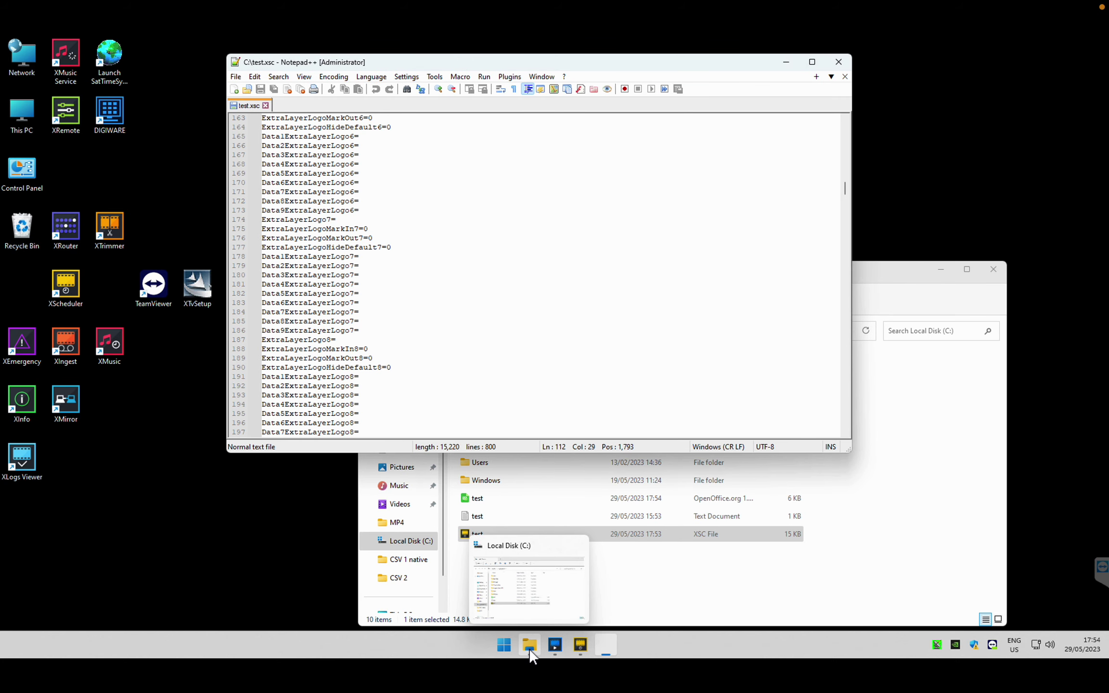
pyautogui.click(556, 648)
pyautogui.click(829, 288)
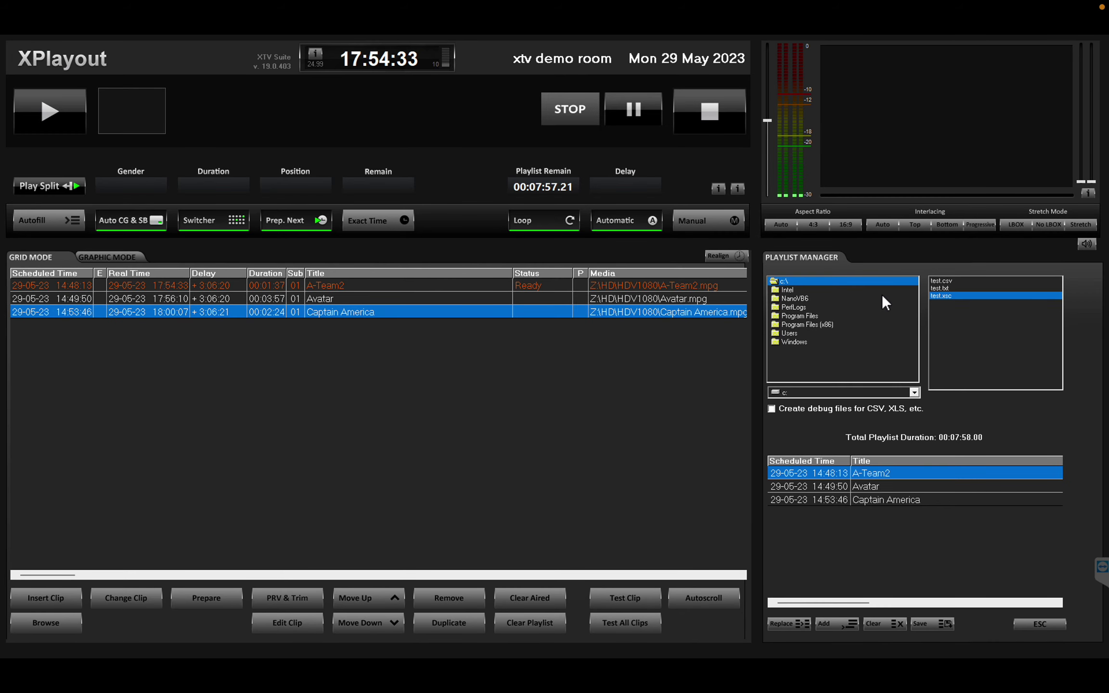
pyautogui.click(942, 280)
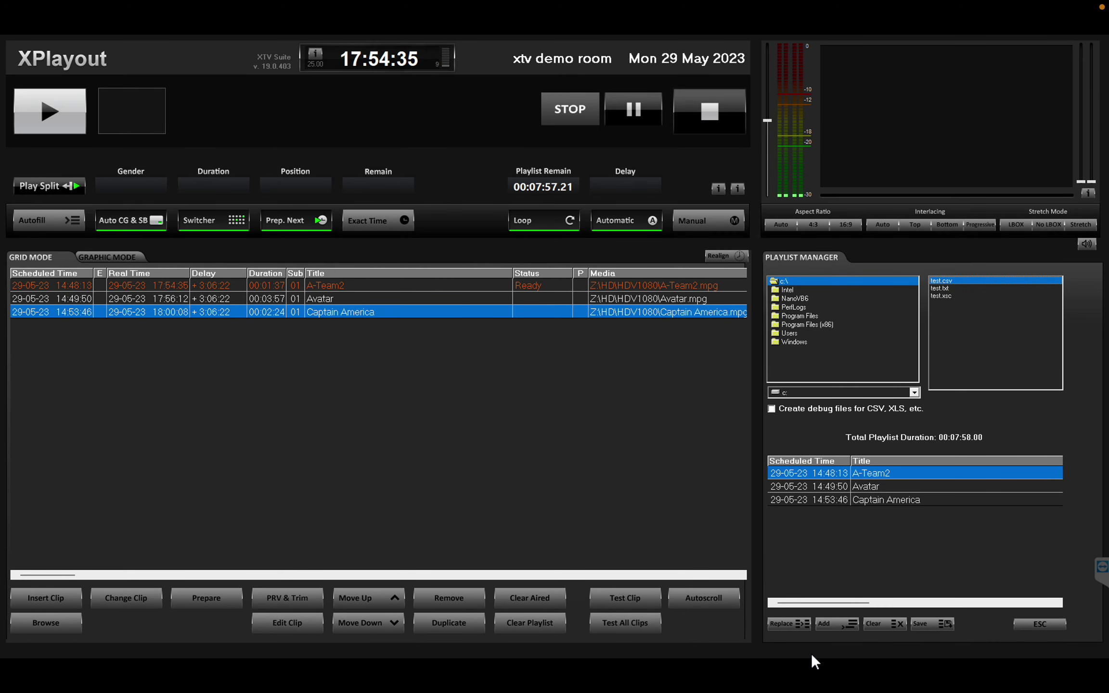
pyautogui.click(795, 625)
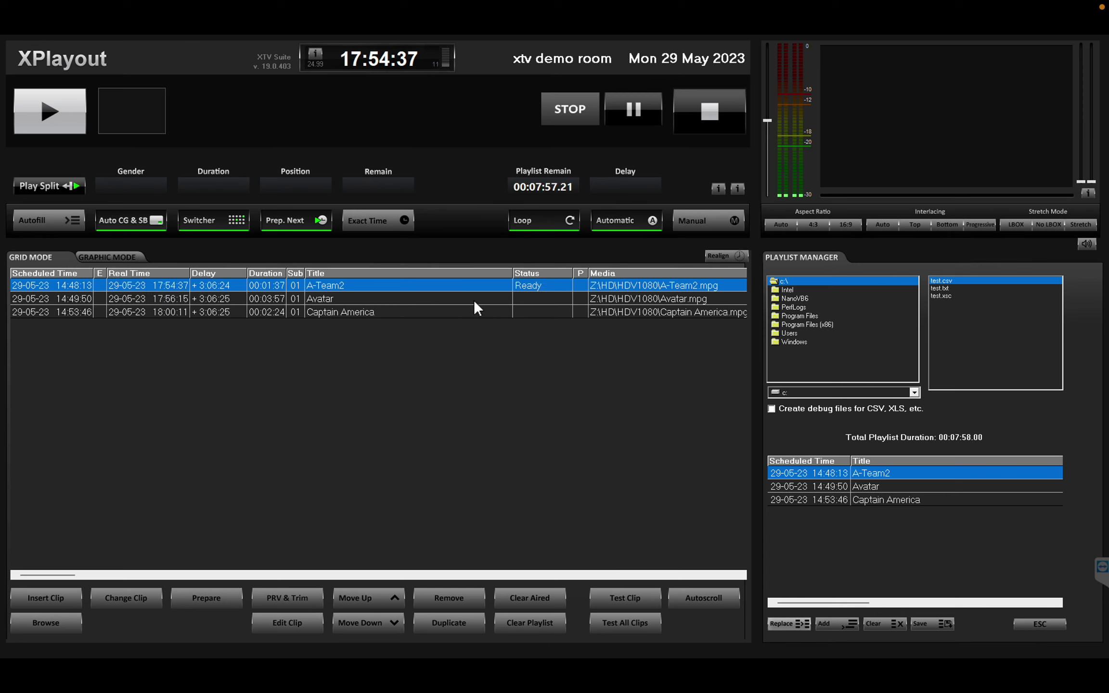
pyautogui.click(1044, 624)
pyautogui.click(1060, 624)
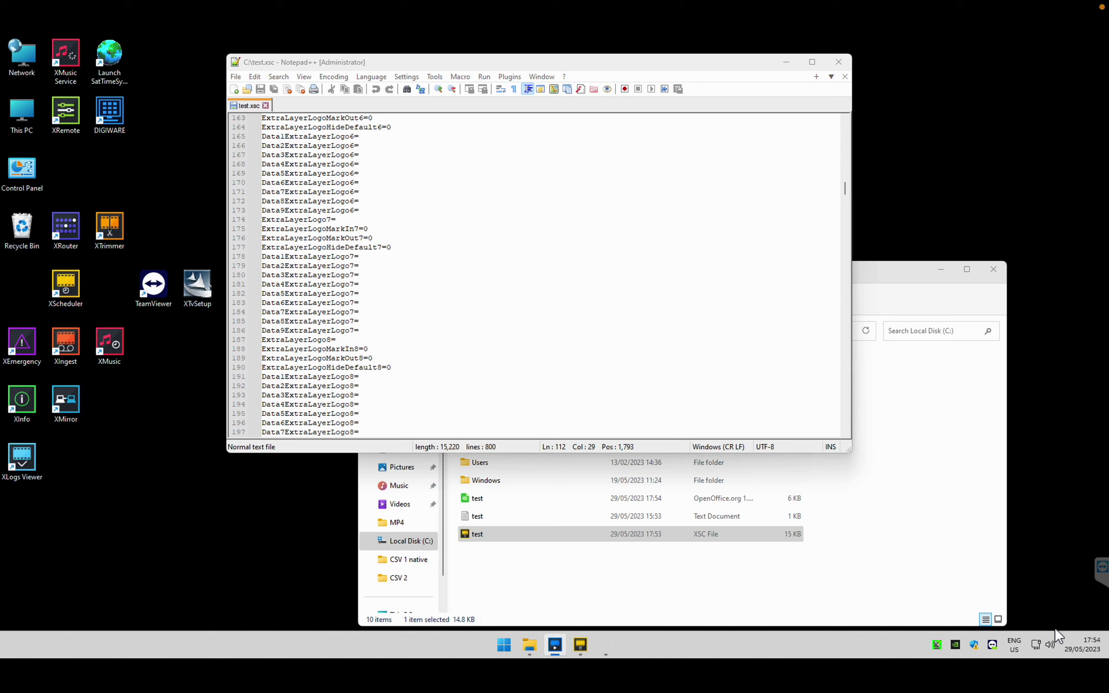
# Open test.csv from Local Disk (C:) in LibreOffice Calc, importing it with only the semicolon as separator
pyautogui.doubleClick(495, 501)
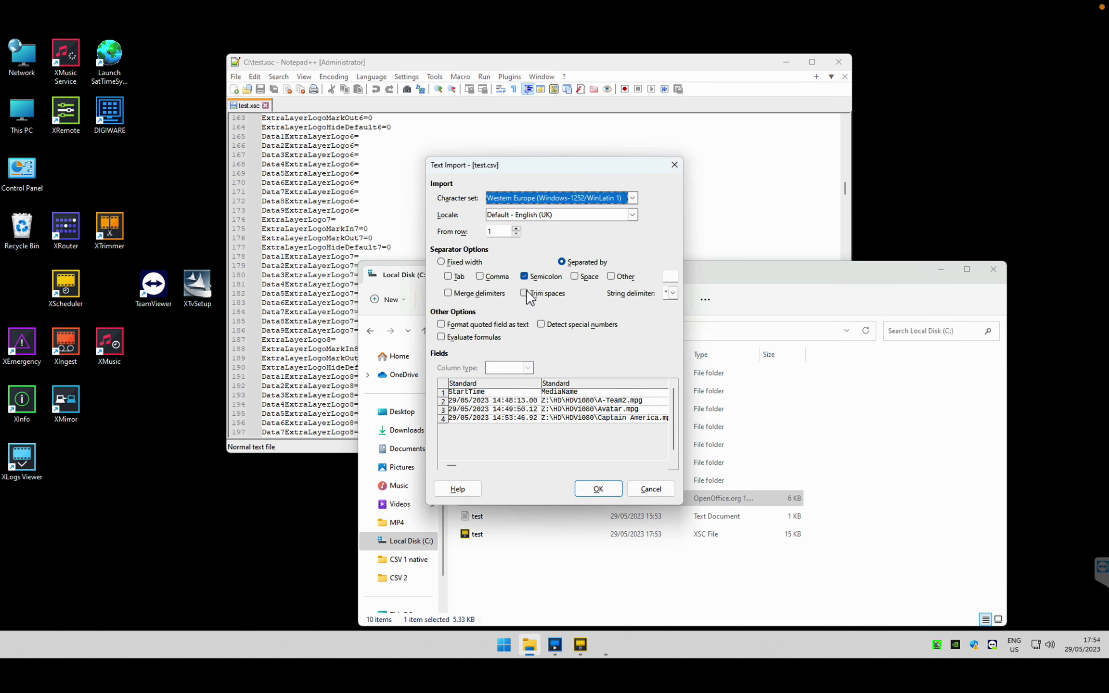
pyautogui.click(497, 276)
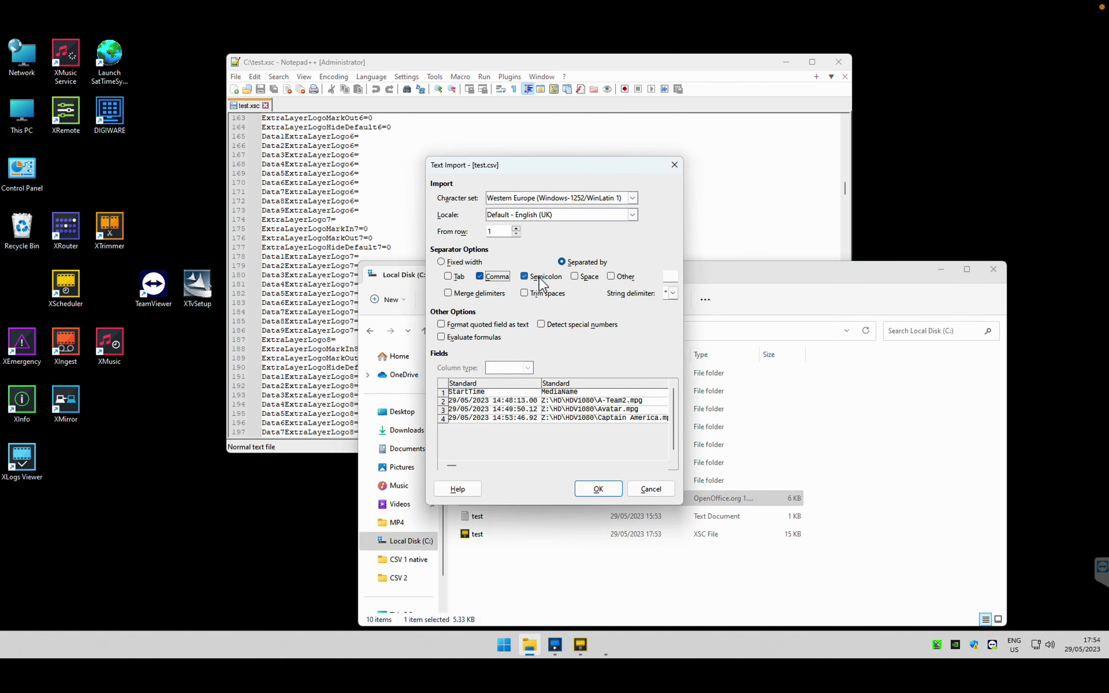
pyautogui.click(539, 278)
pyautogui.click(539, 279)
pyautogui.click(500, 277)
pyautogui.click(585, 488)
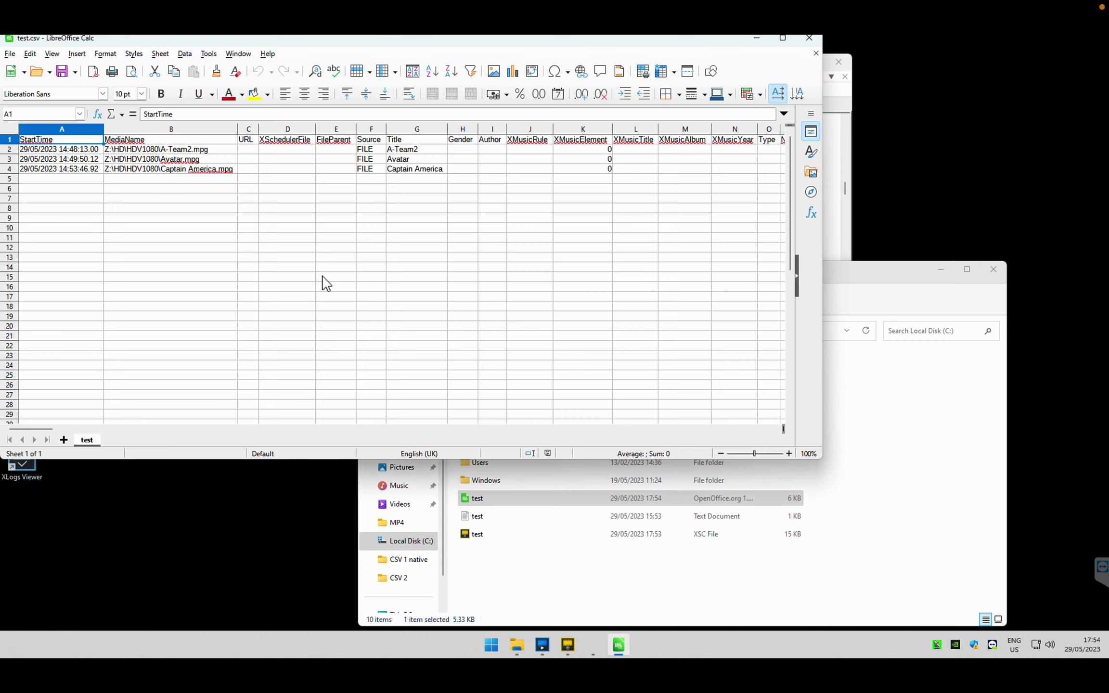
# Examine the header row of test.csv from the StartTime column through the logo parameter columns, and close the spreadsheet
pyautogui.click(149, 150)
pyautogui.press('Up')
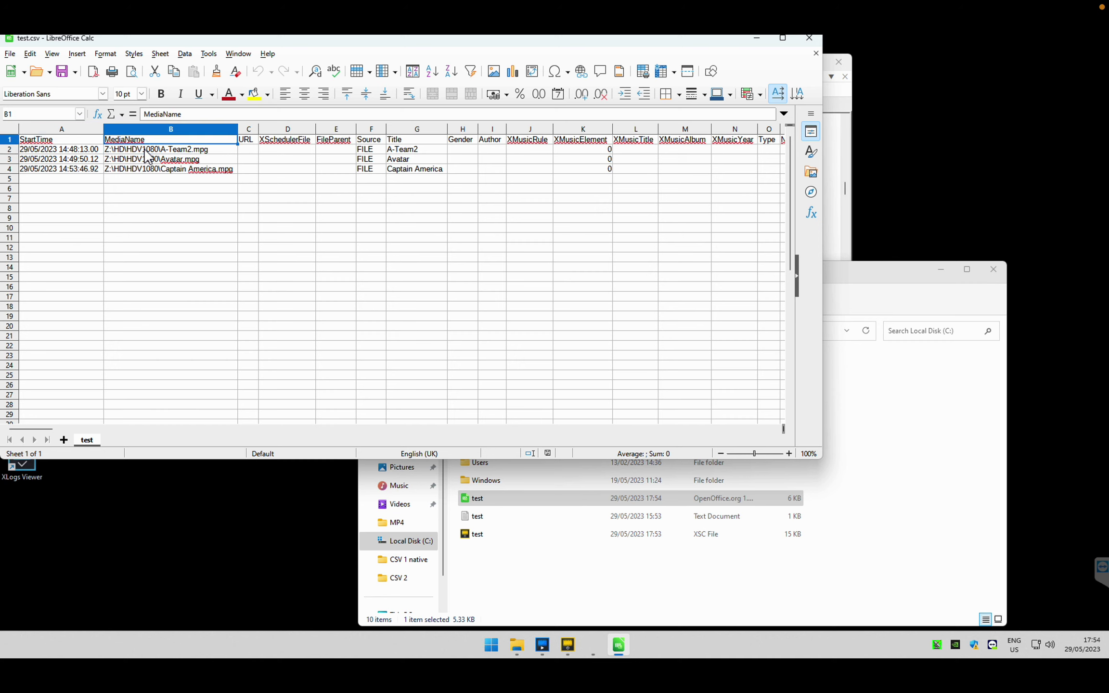
pyautogui.press('Right')
pyautogui.press('Right')
pyautogui.press('Right')
pyautogui.press('Right')
pyautogui.press('Right')
pyautogui.press('Right')
pyautogui.press('Right')
pyautogui.press('Right')
pyautogui.press('Right')
pyautogui.press('Right')
pyautogui.press('Right')
pyautogui.press('Right')
pyautogui.press('Right')
pyautogui.press('Right')
pyautogui.press('Right')
pyautogui.press('Right')
pyautogui.press('Right')
pyautogui.press('Right')
pyautogui.press('Right')
pyautogui.press('Right')
pyautogui.press('Right')
pyautogui.press('Right')
pyautogui.press('Right')
pyautogui.press('Right')
pyautogui.press('Right')
pyautogui.press('Right')
pyautogui.press('Right')
pyautogui.press('Right')
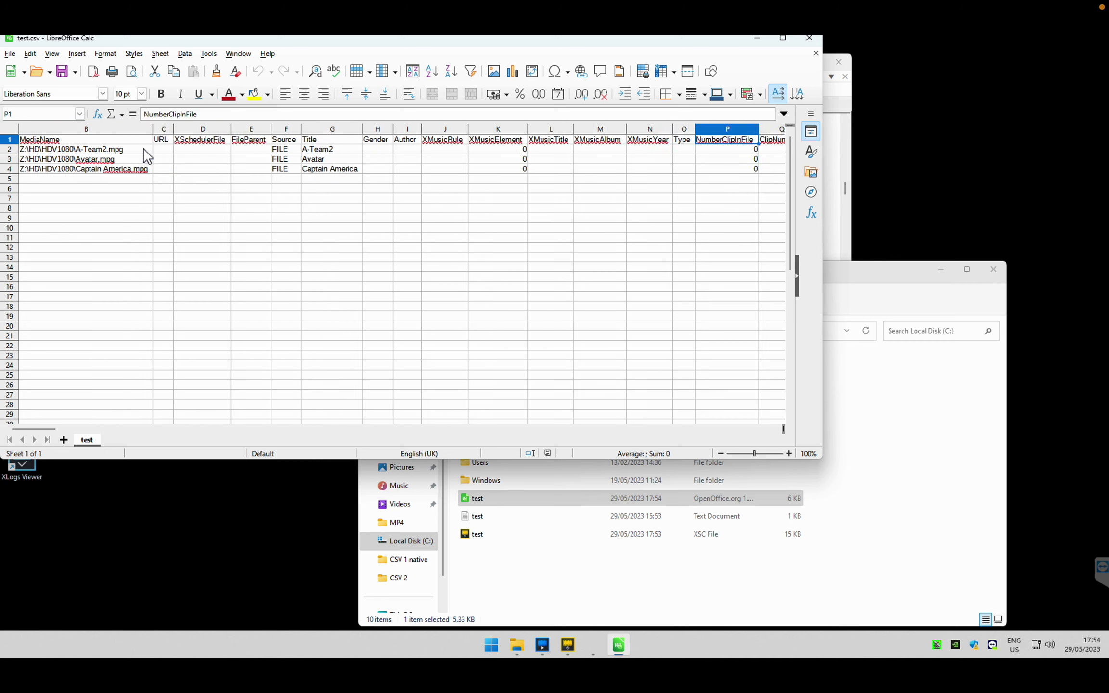
pyautogui.press('Right')
pyautogui.press('Right')
pyautogui.press('Right')
pyautogui.press('Right')
pyautogui.press('Right')
pyautogui.press('Right')
pyautogui.press('Right')
pyautogui.press('Right')
pyautogui.press('Right')
pyautogui.press('Right')
pyautogui.press('Right')
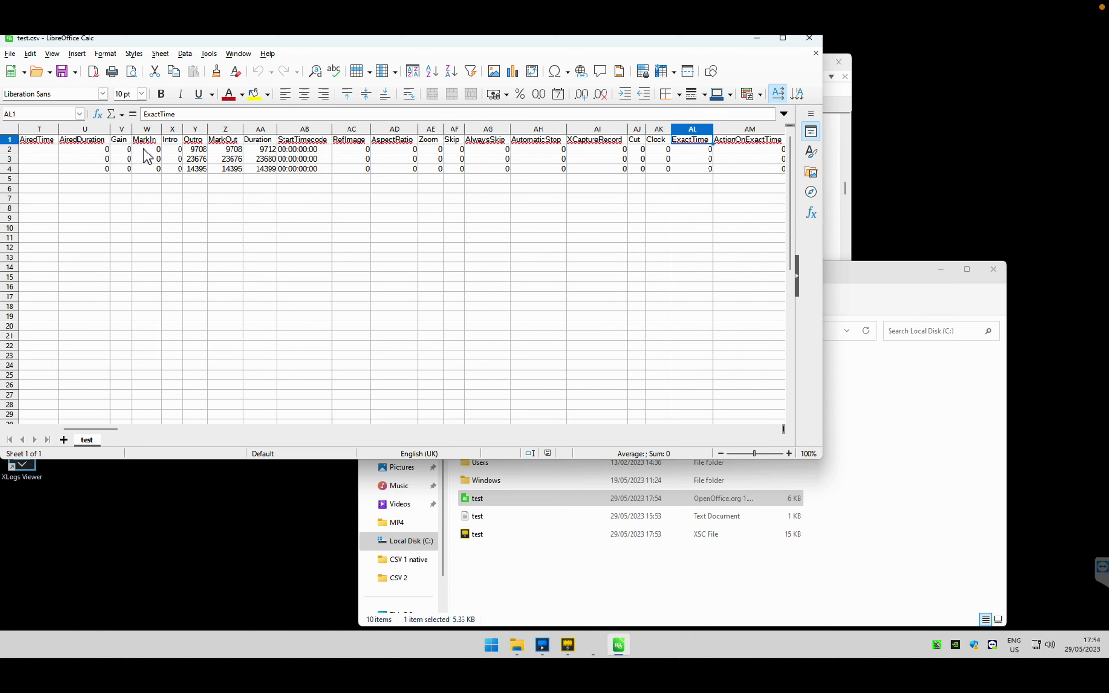
pyautogui.press('Right')
pyautogui.press('Right')
pyautogui.press('Right')
pyautogui.press('Right')
pyautogui.press('Right')
pyautogui.press('Right')
pyautogui.press('Right')
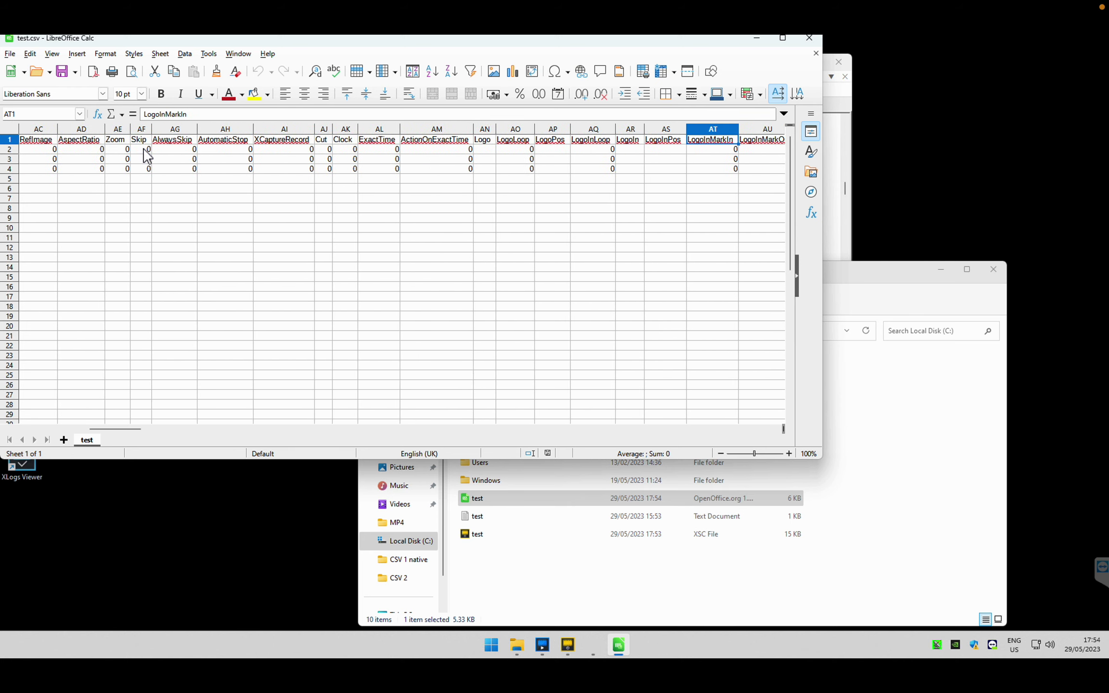
pyautogui.press('Left')
pyautogui.press('Left')
pyautogui.press('Left')
pyautogui.press('Left')
pyautogui.press('Left')
pyautogui.press('Left')
pyautogui.press('Left')
pyautogui.press('Left')
pyautogui.press('Left')
pyautogui.press('Left')
pyautogui.press('Left')
pyautogui.press('Left')
pyautogui.press('Left')
pyautogui.press('Left')
pyautogui.press('Left')
pyautogui.press('Left')
pyautogui.press('Left')
pyautogui.press('Left')
pyautogui.press('Left')
pyautogui.press('Left')
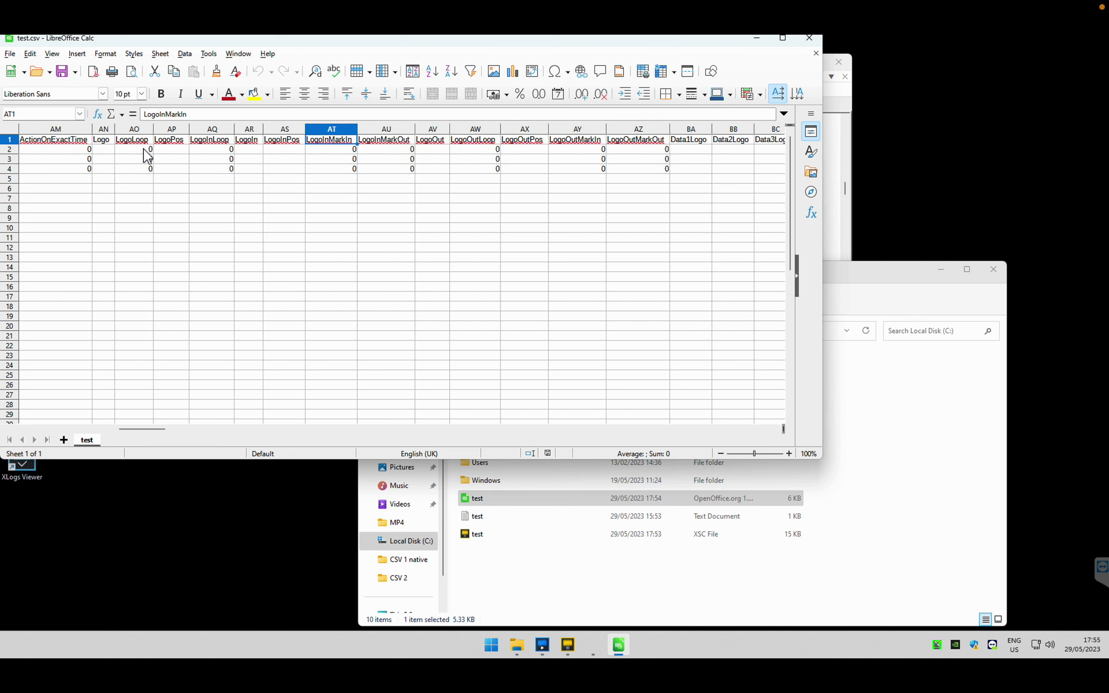
pyautogui.press('Left')
pyautogui.press('Left')
pyautogui.press('Left')
pyautogui.press('Left')
pyautogui.press('Left')
pyautogui.press('Left')
pyautogui.press('Left')
pyautogui.press('Left')
pyautogui.press('Left')
pyautogui.press('Left')
pyautogui.press('Left')
pyautogui.press('Left')
pyautogui.press('Left')
pyautogui.press('Left')
pyautogui.press('Left')
pyautogui.press('Left')
pyautogui.press('Left')
pyautogui.press('Left')
pyautogui.press('Left')
pyautogui.press('Left')
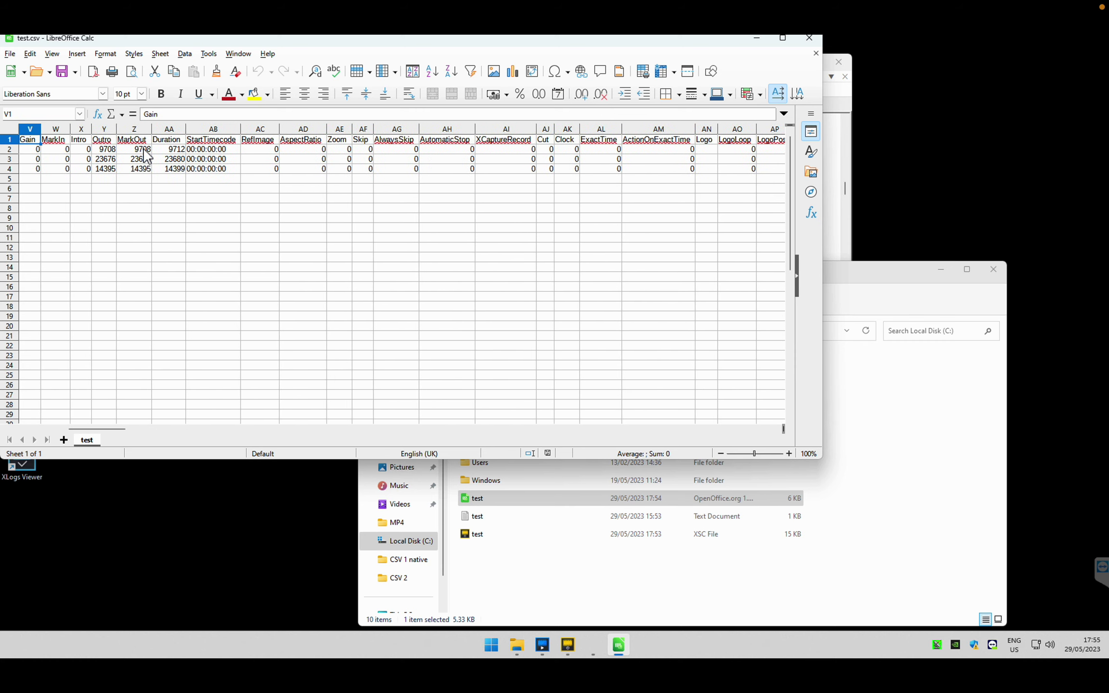
pyautogui.press('Left')
pyautogui.press('Left')
pyautogui.press('Left')
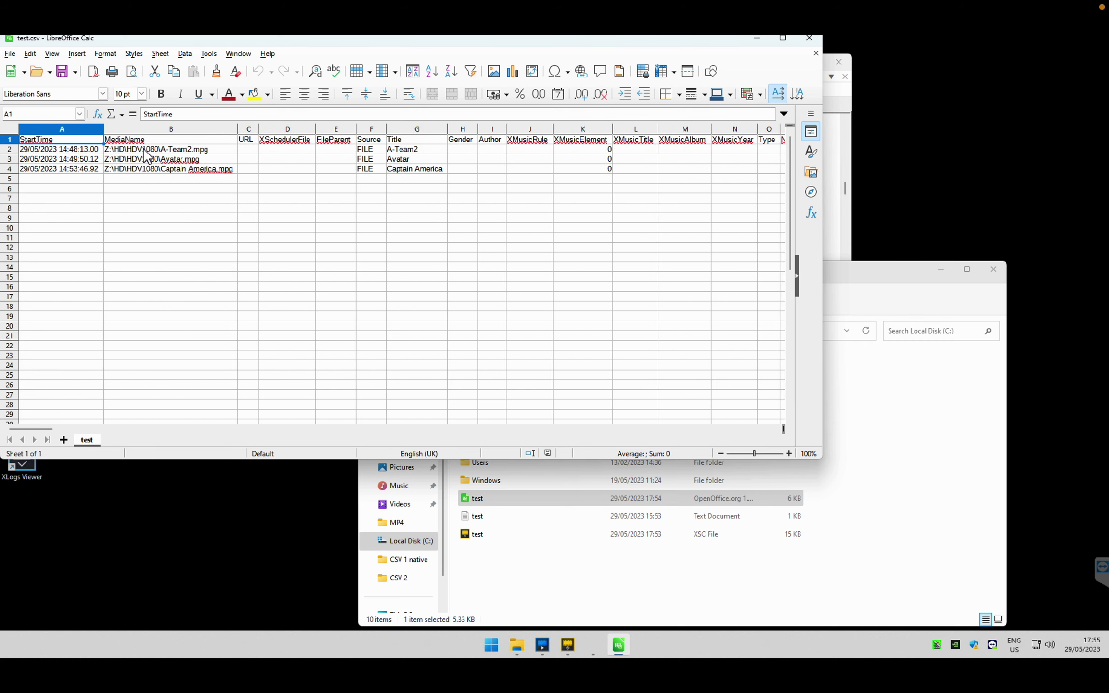
pyautogui.press('Right')
pyautogui.press('Right')
pyautogui.press('Right')
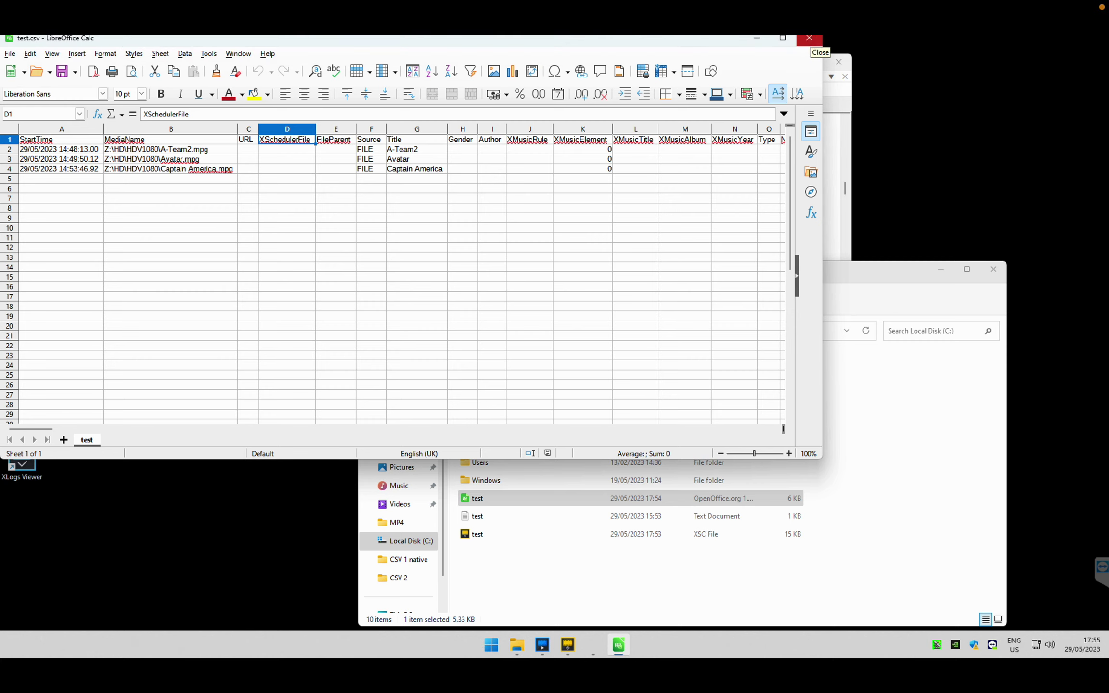
pyautogui.click(811, 43)
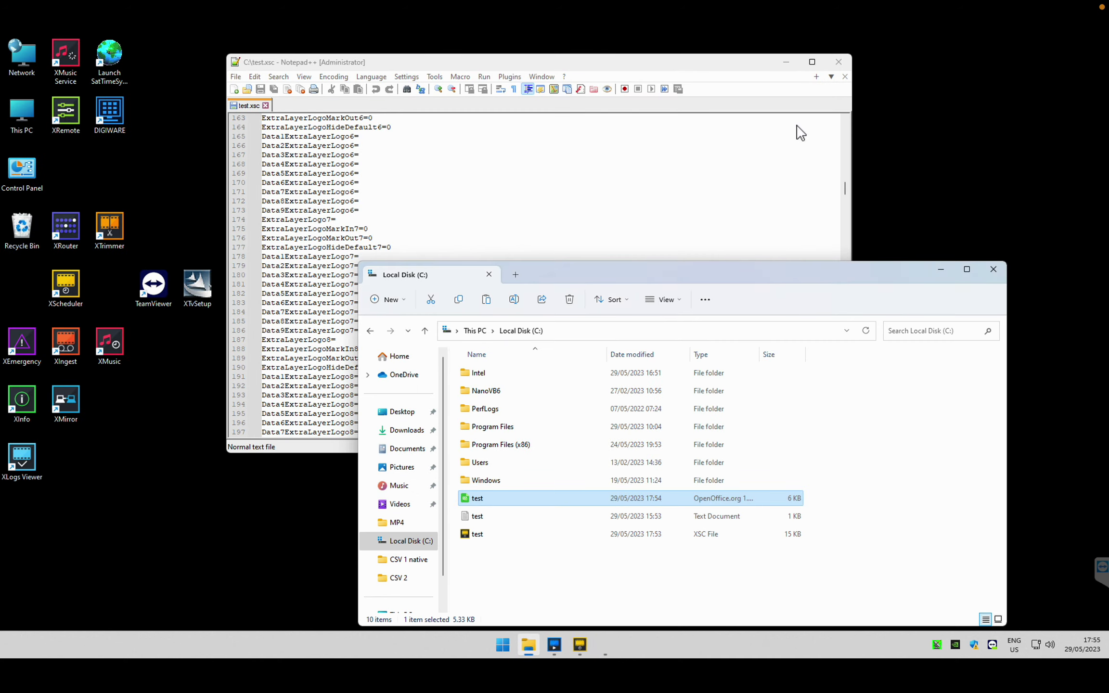
# Open the test text document from Local Disk (C:) and examine its list of media file paths
pyautogui.doubleClick(488, 517)
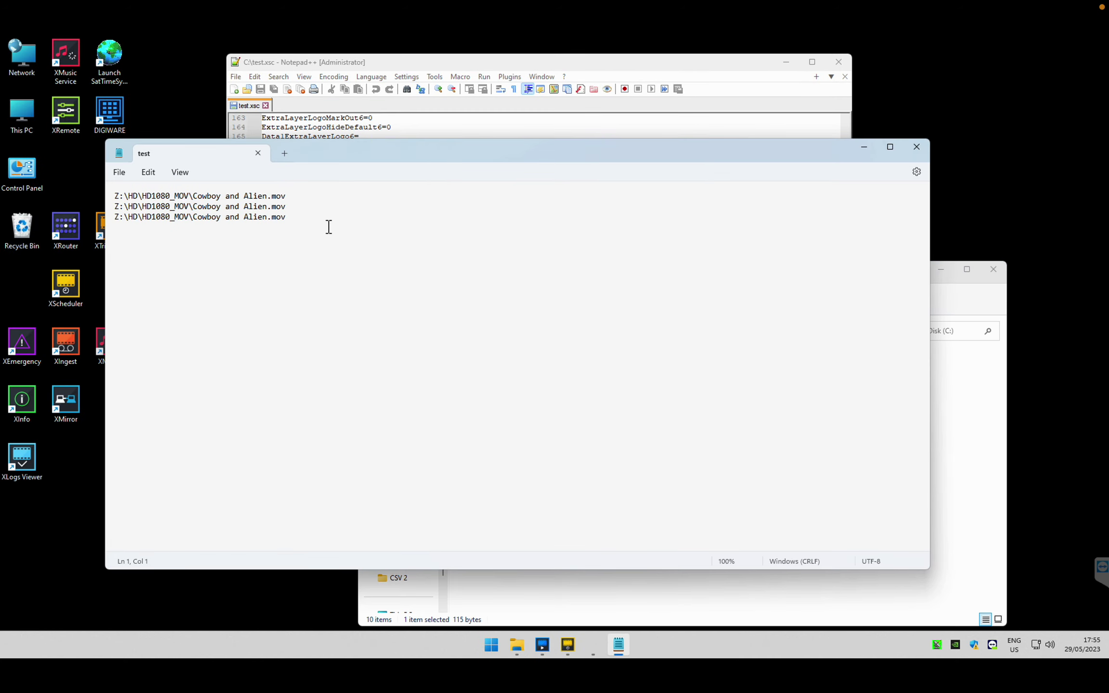
pyautogui.hotkey('ctrl', 'a')
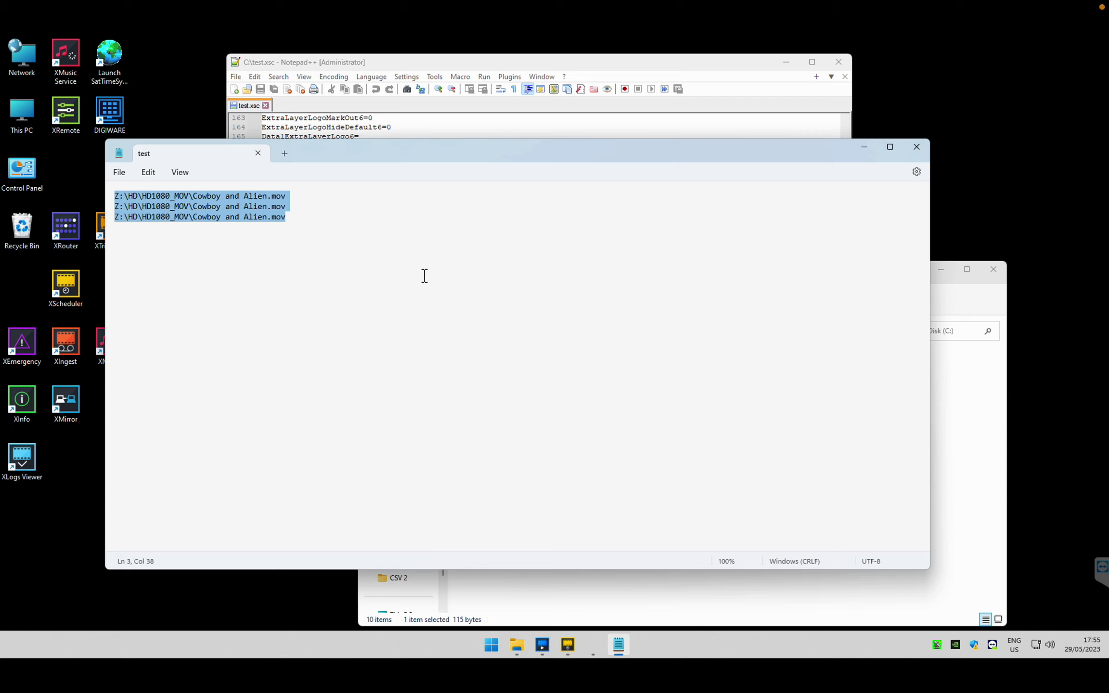
pyautogui.click(321, 220)
pyautogui.hotkey('ctrl', 'a')
pyautogui.click(371, 222)
pyautogui.hotkey('ctrl', 'a')
pyautogui.click(276, 217)
pyautogui.hotkey('ctrl', 'a')
pyautogui.click(340, 221)
pyautogui.hotkey('ctrl', 'a')
# Switch to XPlayout, replace its playlist with test.txt from C:\, and minimize the playout window
pyautogui.click(540, 643)
pyautogui.click(795, 281)
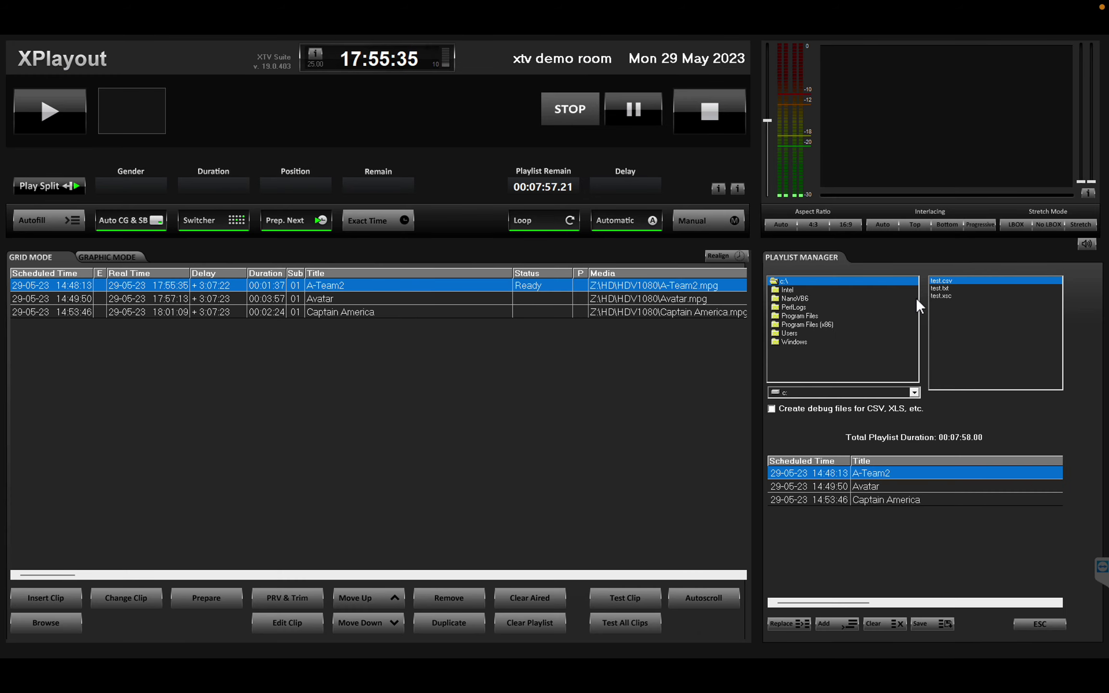
pyautogui.click(938, 288)
pyautogui.click(797, 623)
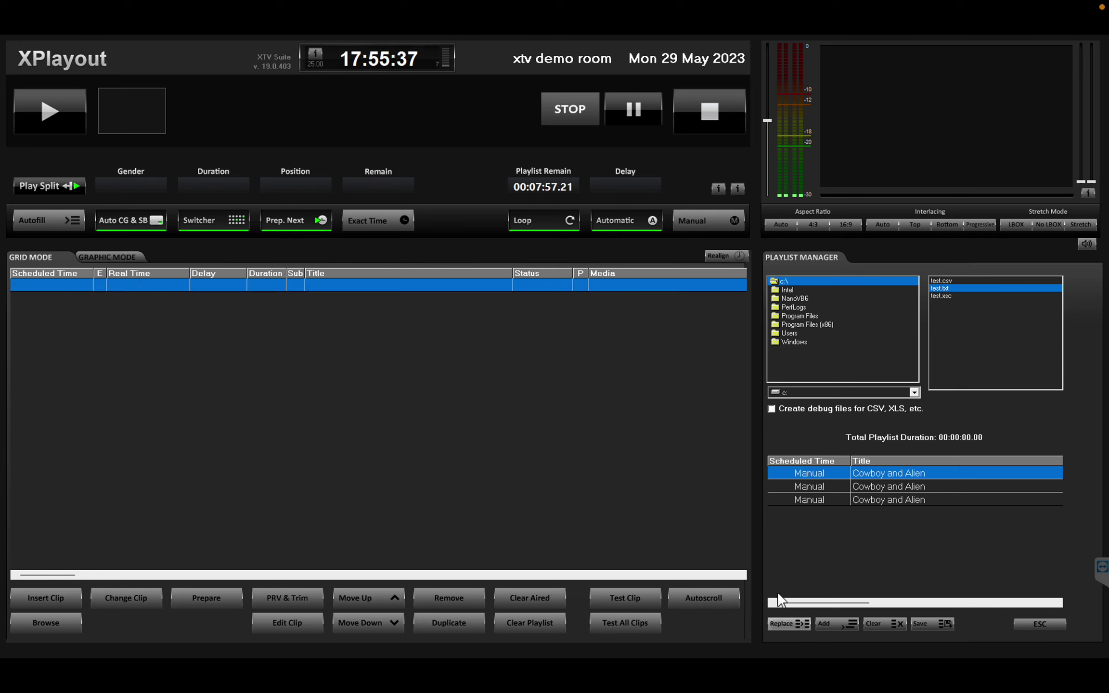
pyautogui.click(454, 311)
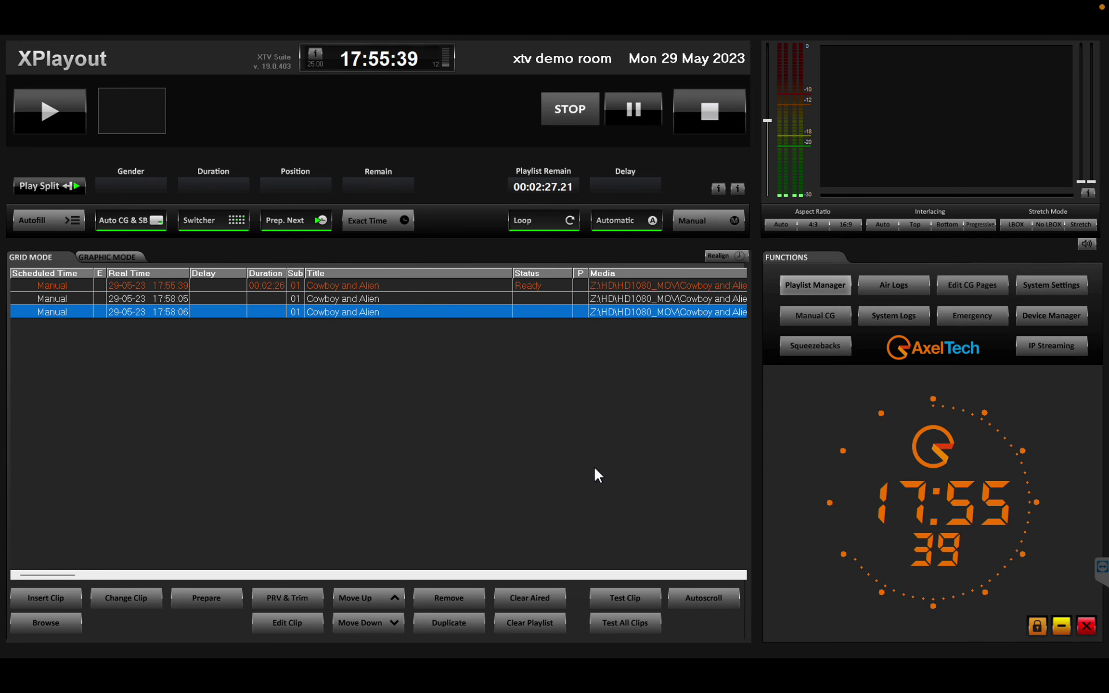
pyautogui.click(1069, 626)
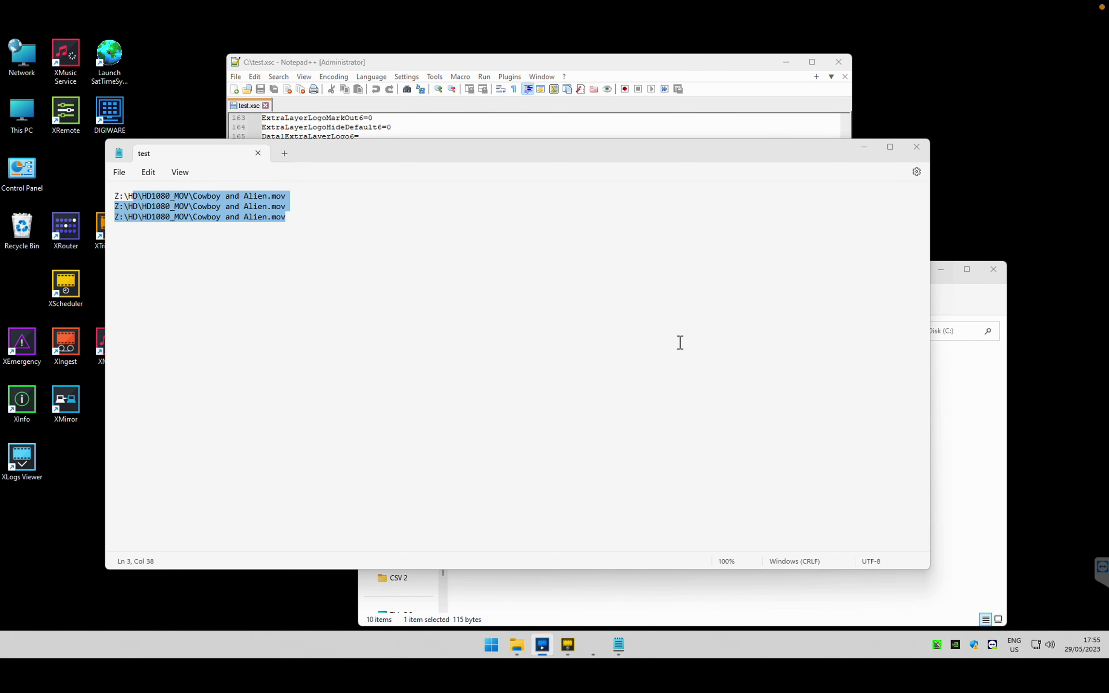
# Close both text editor windows and open 1 Only MEDIANAME.csv from XTV Suite's XtvTestFile CSV 1 native samples folder in LibreOffice Calc, separated by semicolon
pyautogui.click(916, 148)
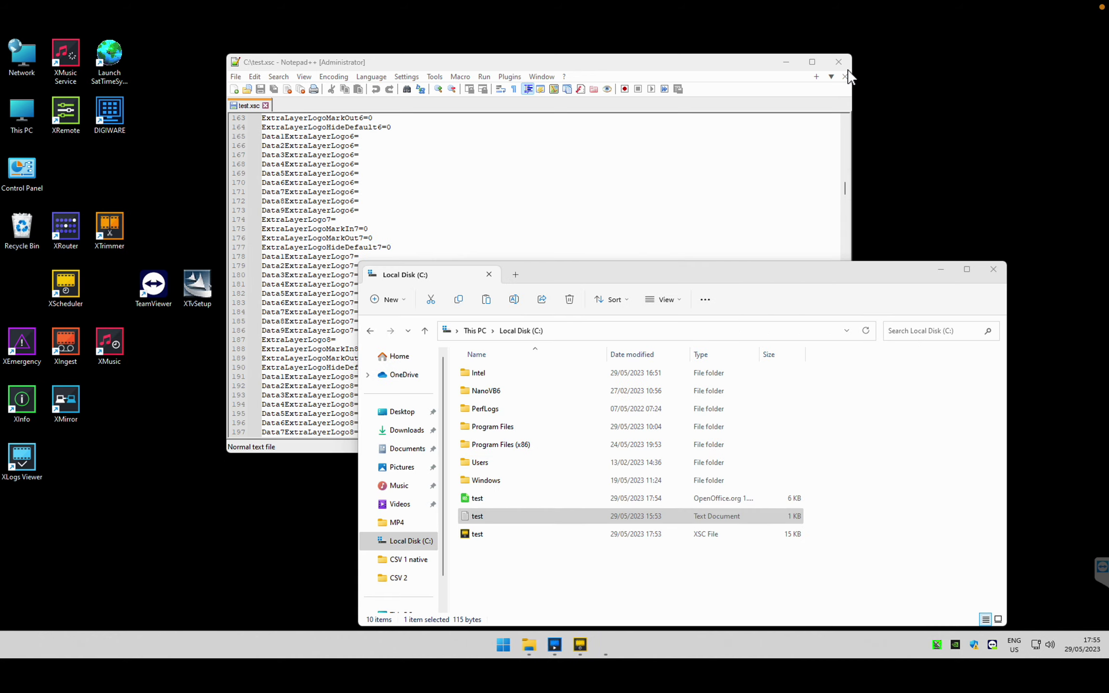
pyautogui.click(838, 62)
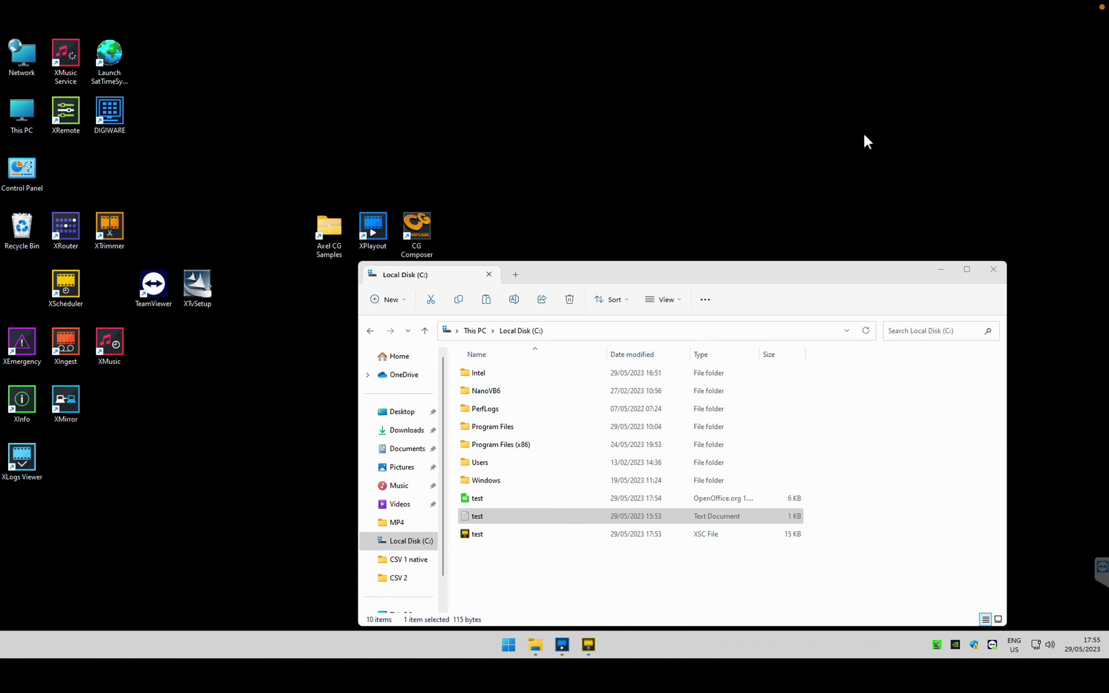
pyautogui.doubleClick(508, 446)
pyautogui.scroll(-5, 529, 539)
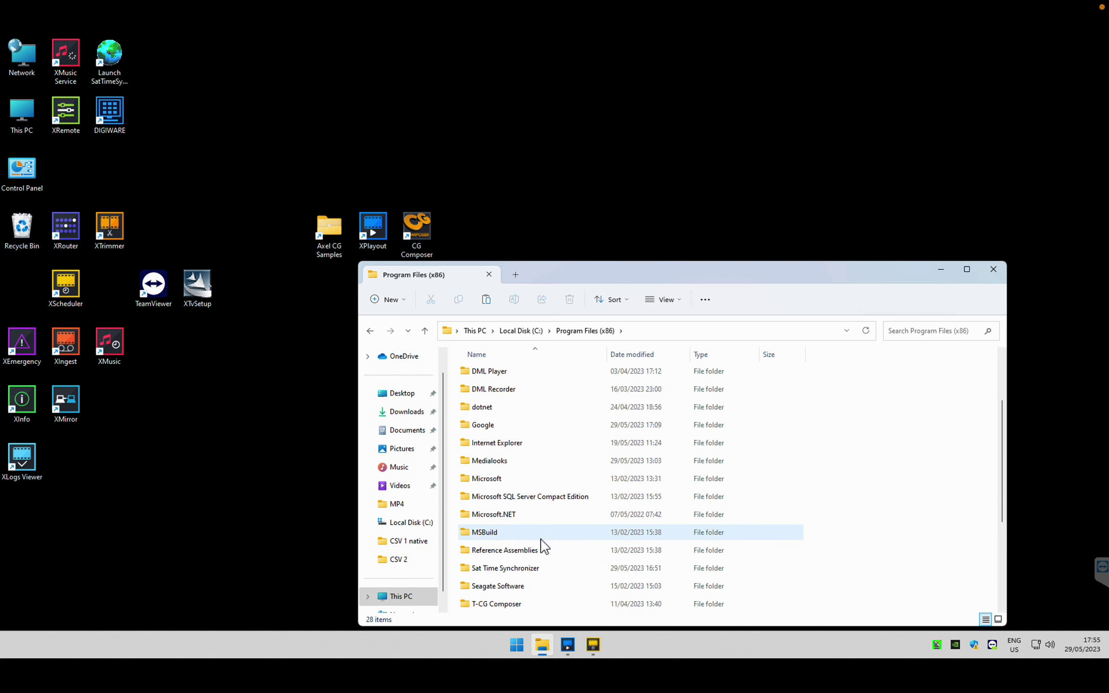
pyautogui.doubleClick(505, 589)
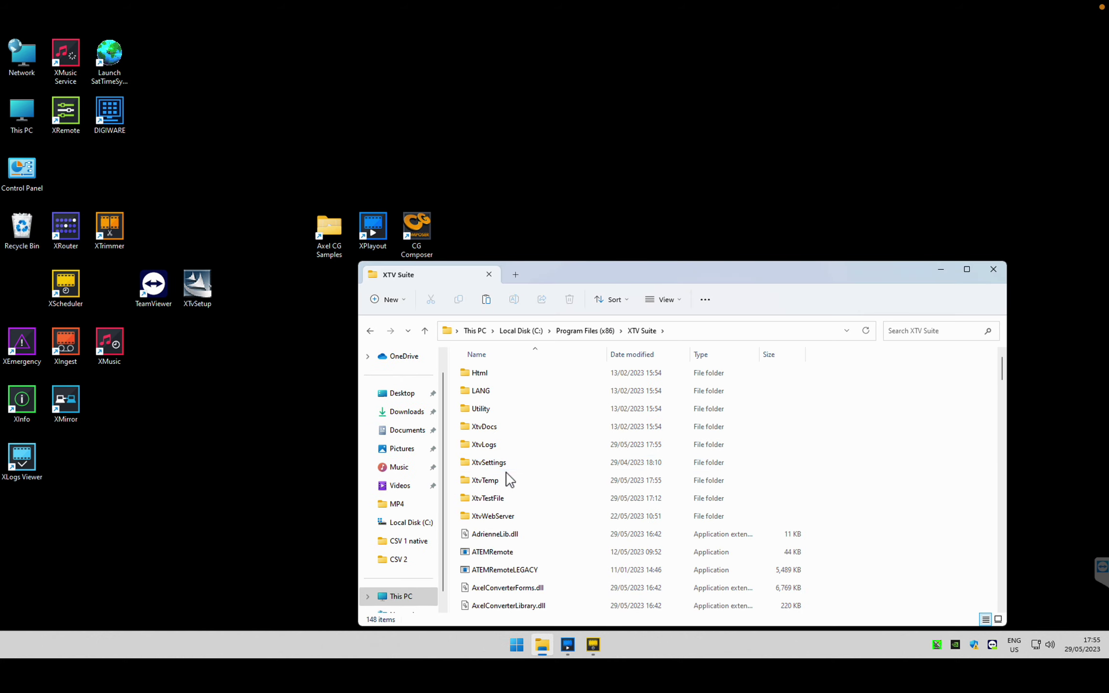
pyautogui.doubleClick(488, 498)
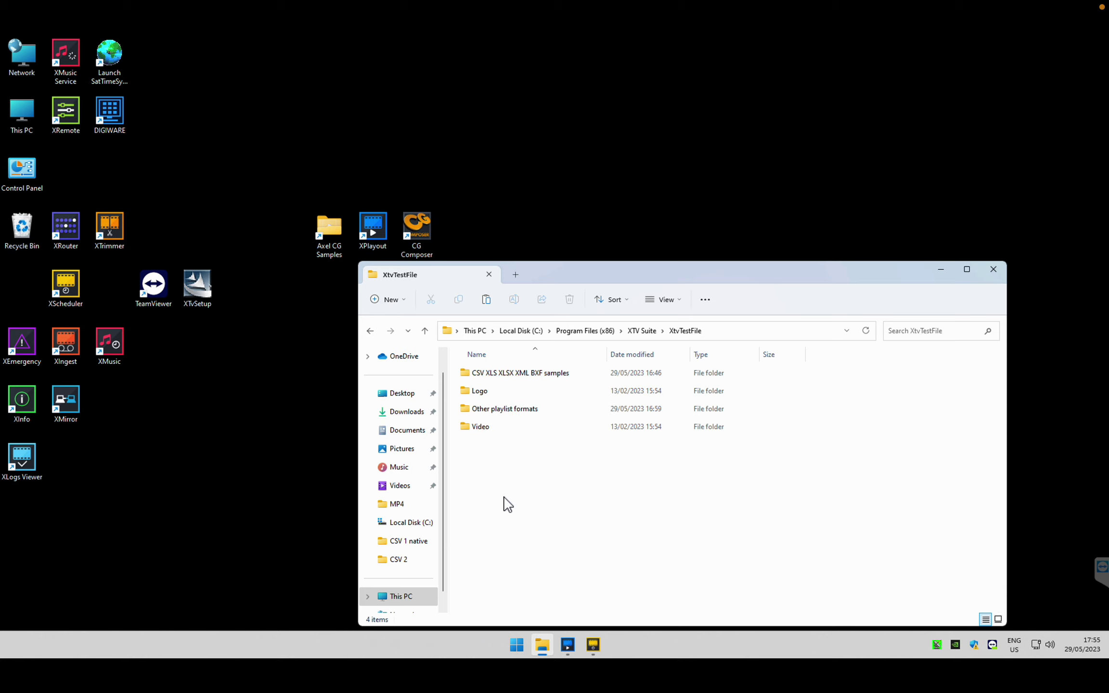
pyautogui.doubleClick(501, 379)
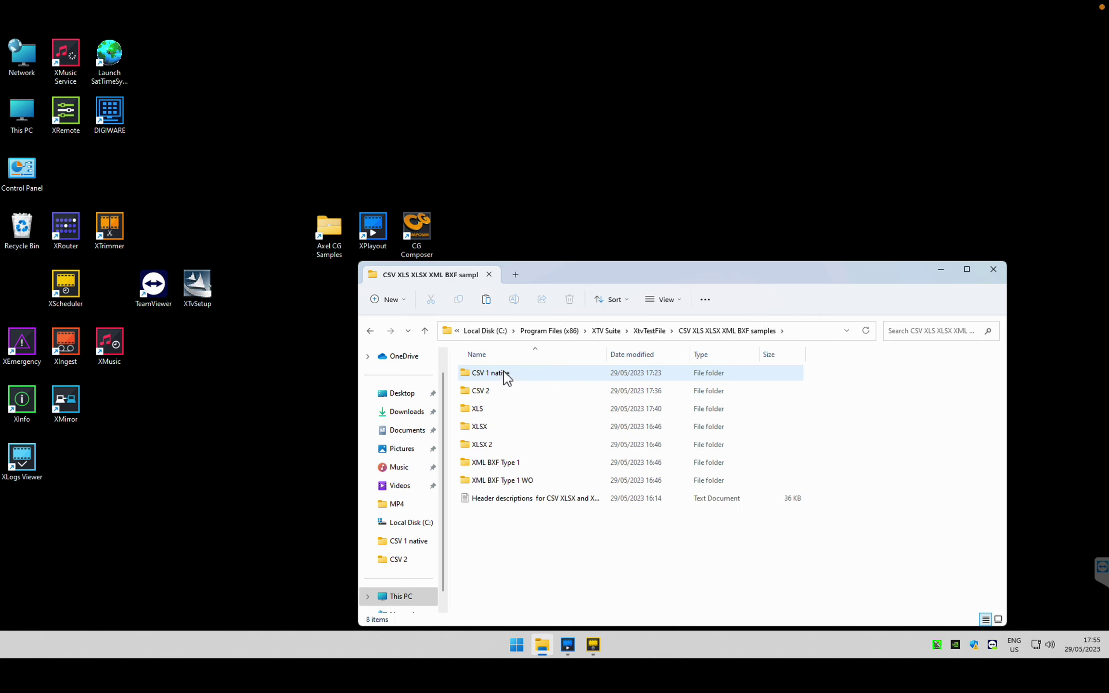
pyautogui.click(506, 378)
pyautogui.doubleClick(507, 378)
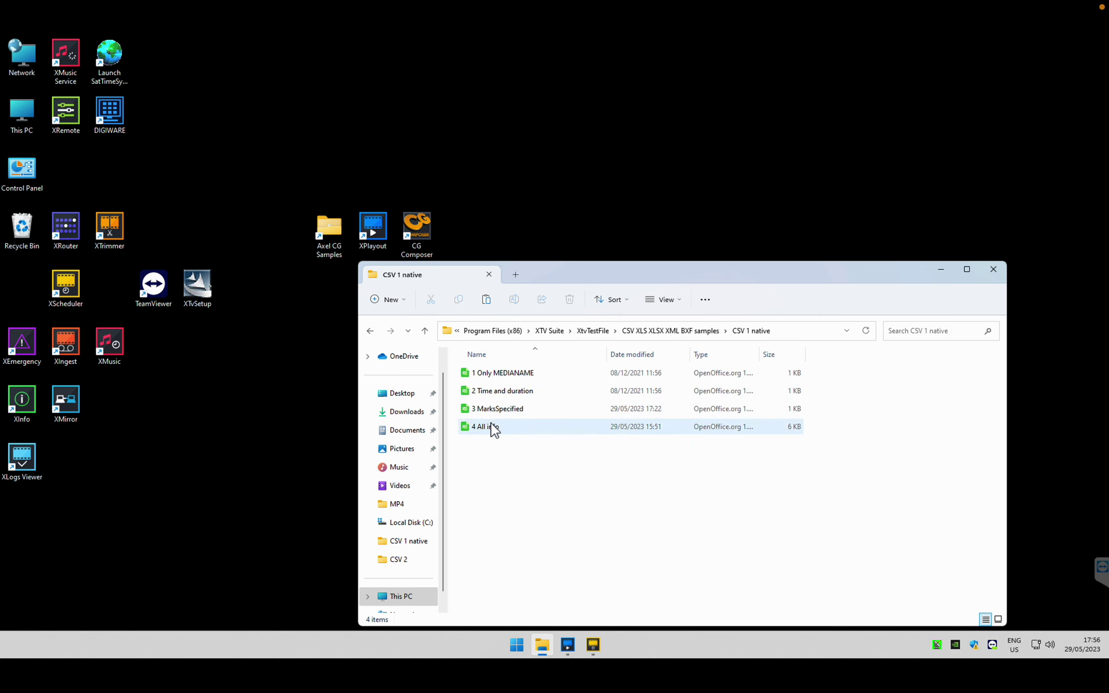
pyautogui.doubleClick(493, 375)
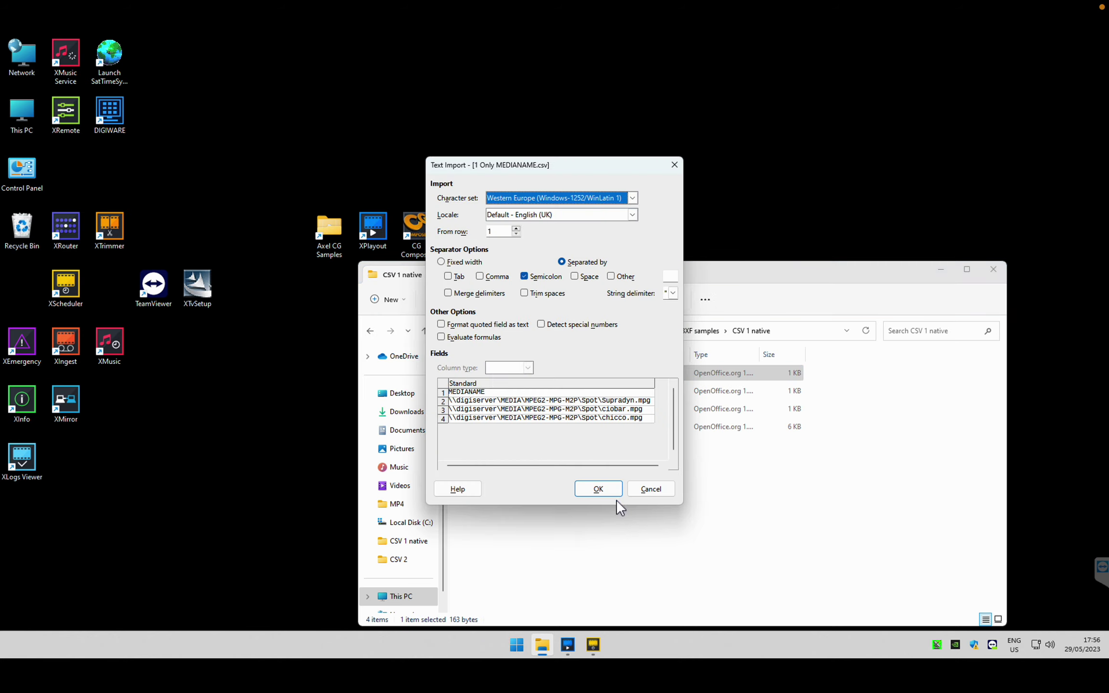
pyautogui.click(612, 495)
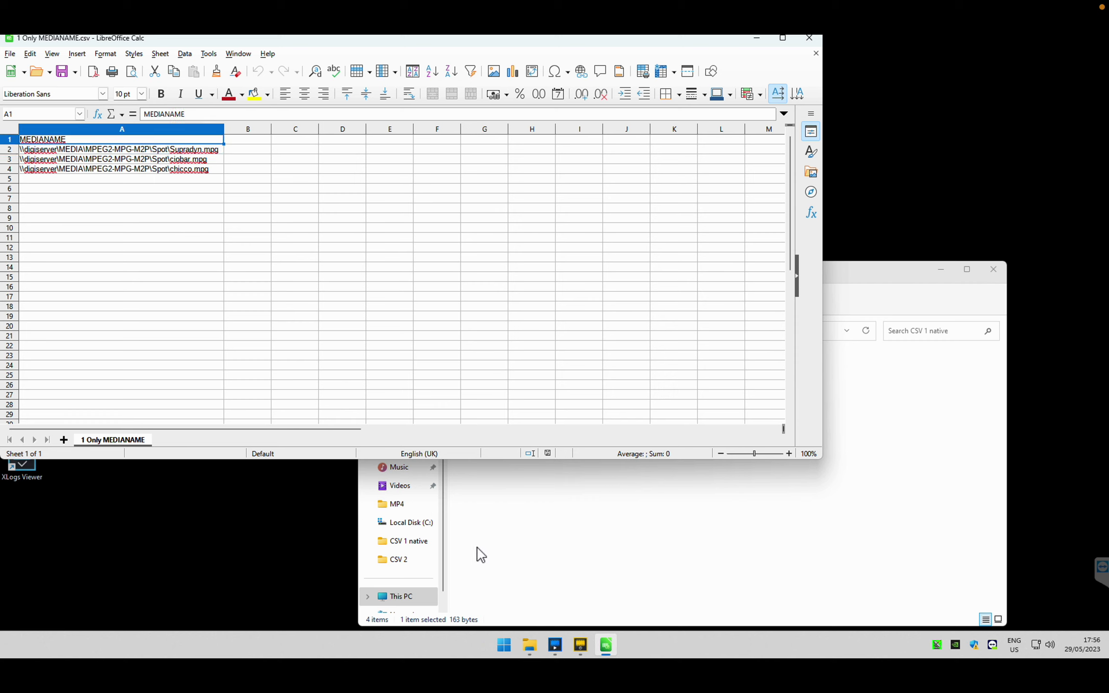
# Switch to XPlayout and bring up its playlist manager
pyautogui.click(554, 645)
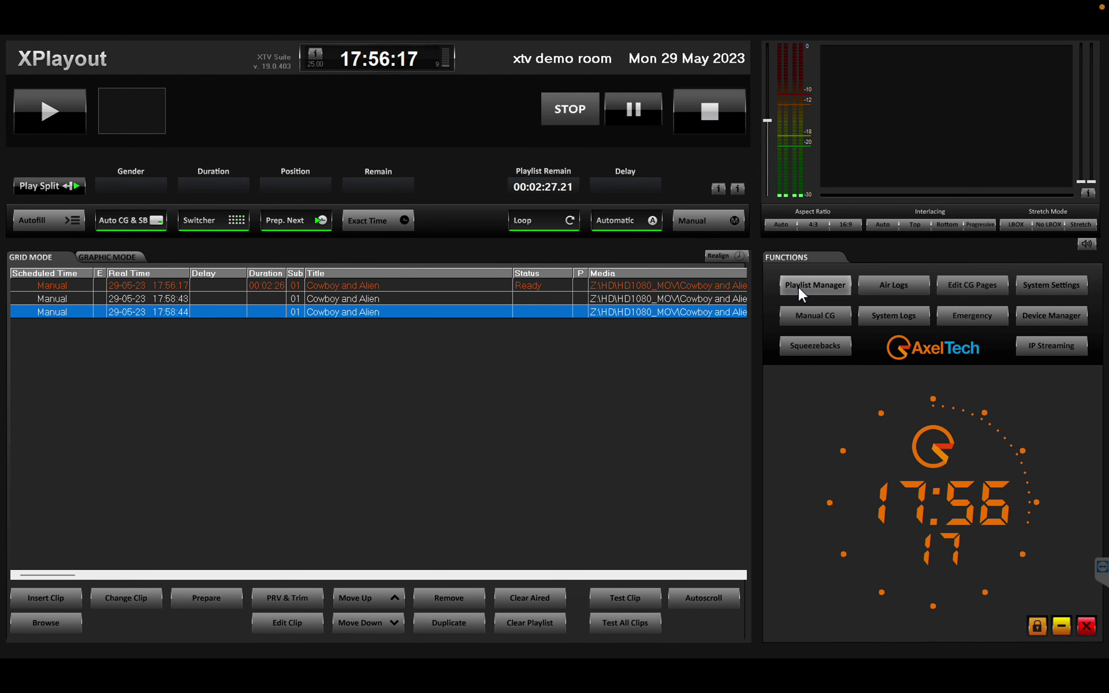
pyautogui.click(798, 287)
pyautogui.doubleClick(826, 322)
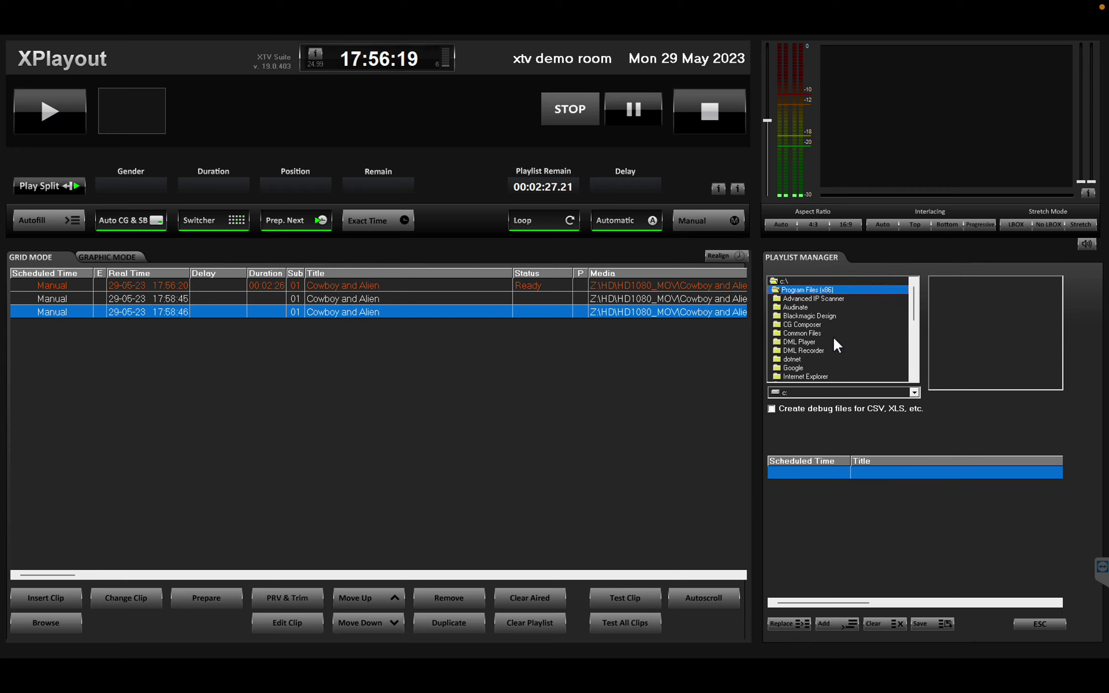
pyautogui.scroll(-3, 822, 391)
pyautogui.scroll(-3, 831, 361)
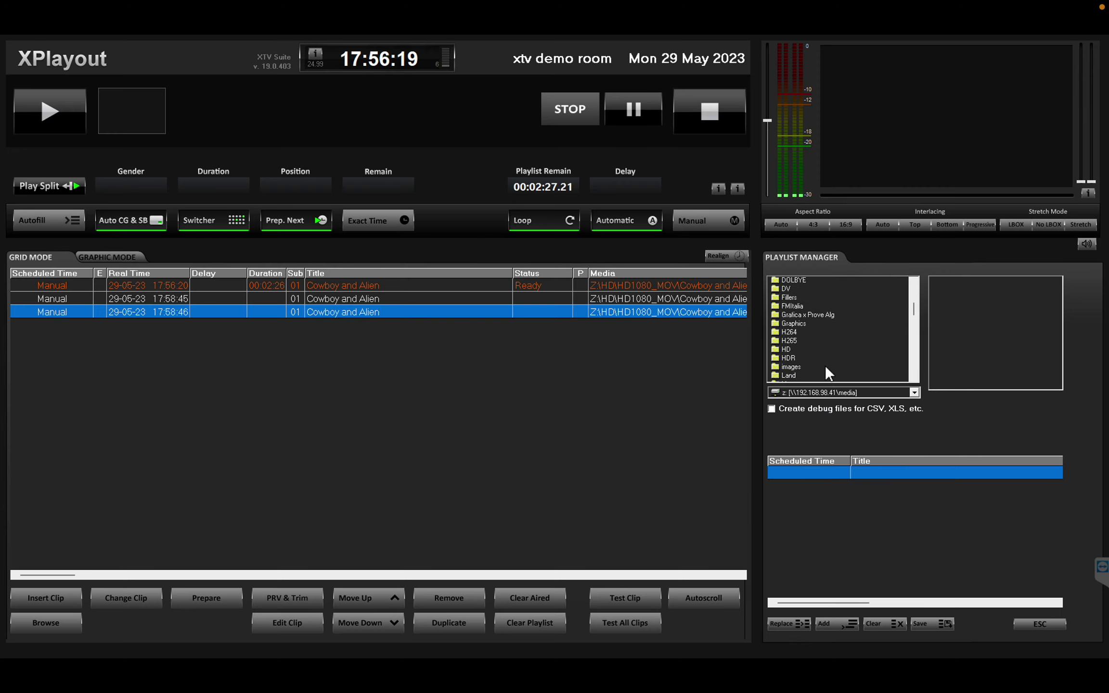
pyautogui.scroll(-8, 825, 365)
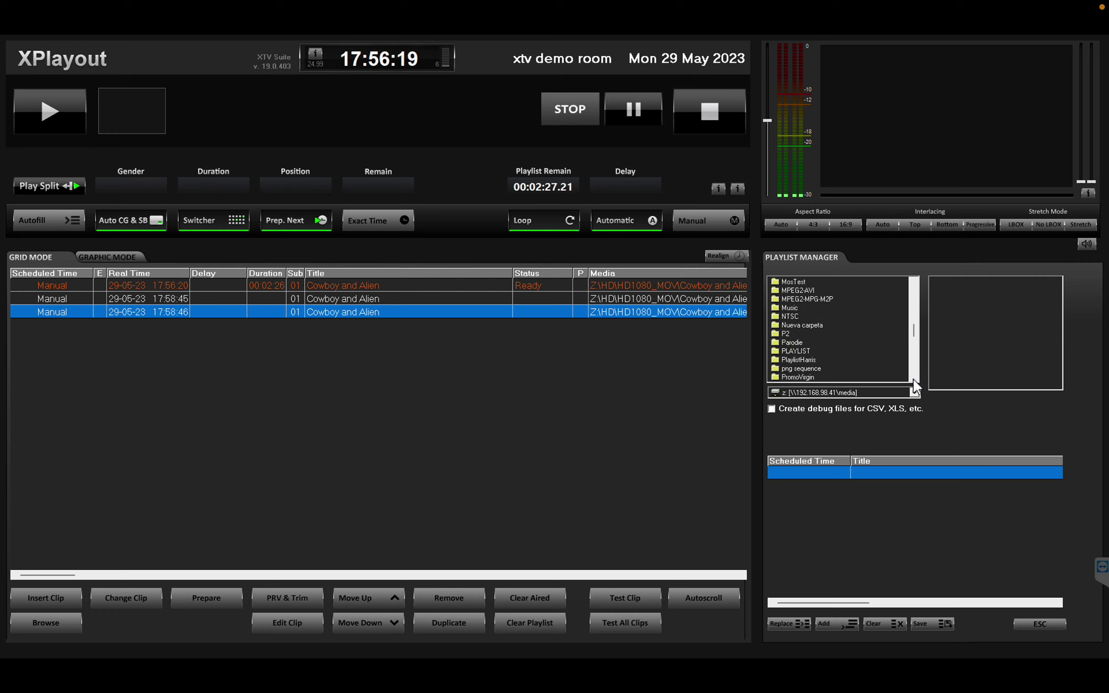
pyautogui.scroll(-10, 913, 379)
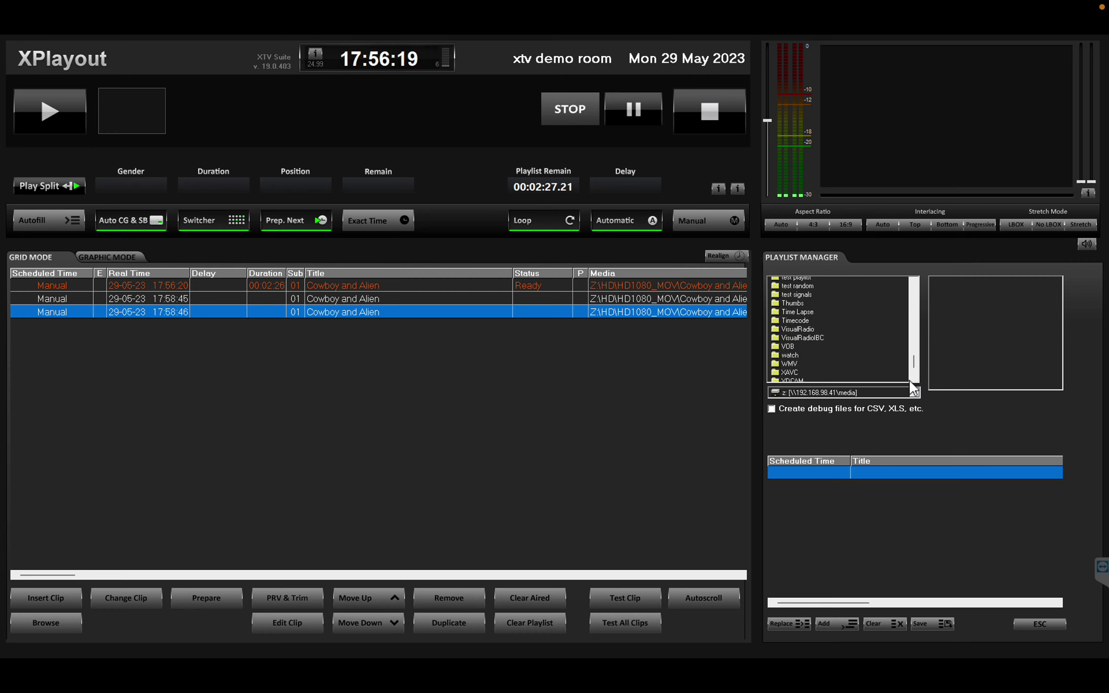
pyautogui.scroll(-3, 844, 384)
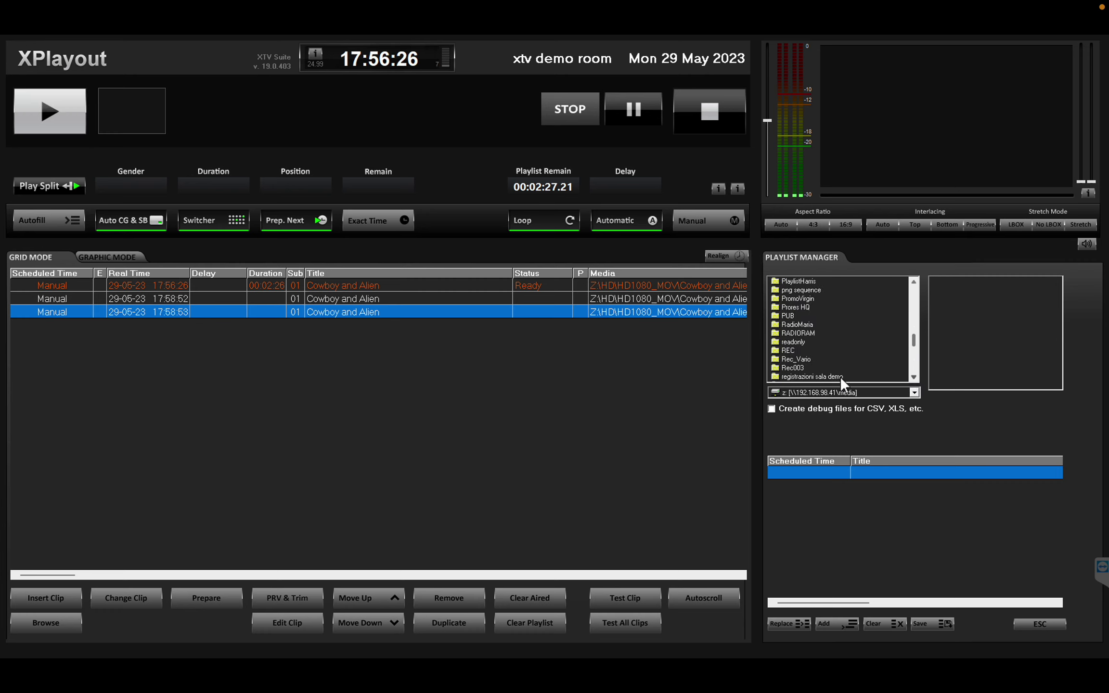
pyautogui.scroll(-3, 843, 370)
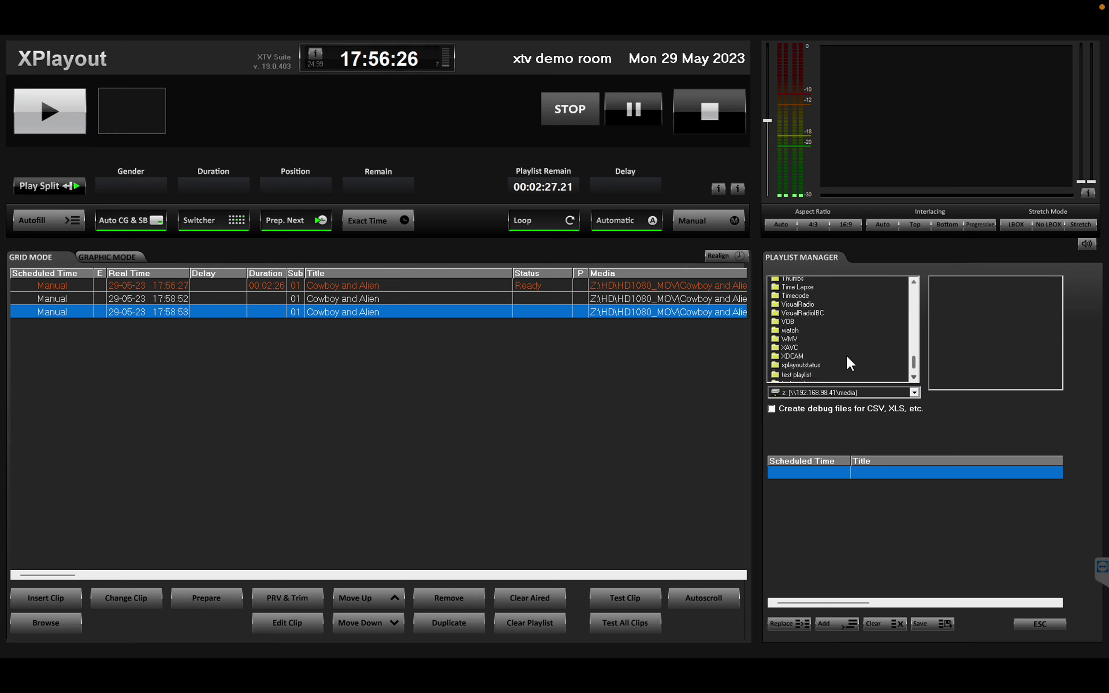
pyautogui.scroll(-2, 845, 358)
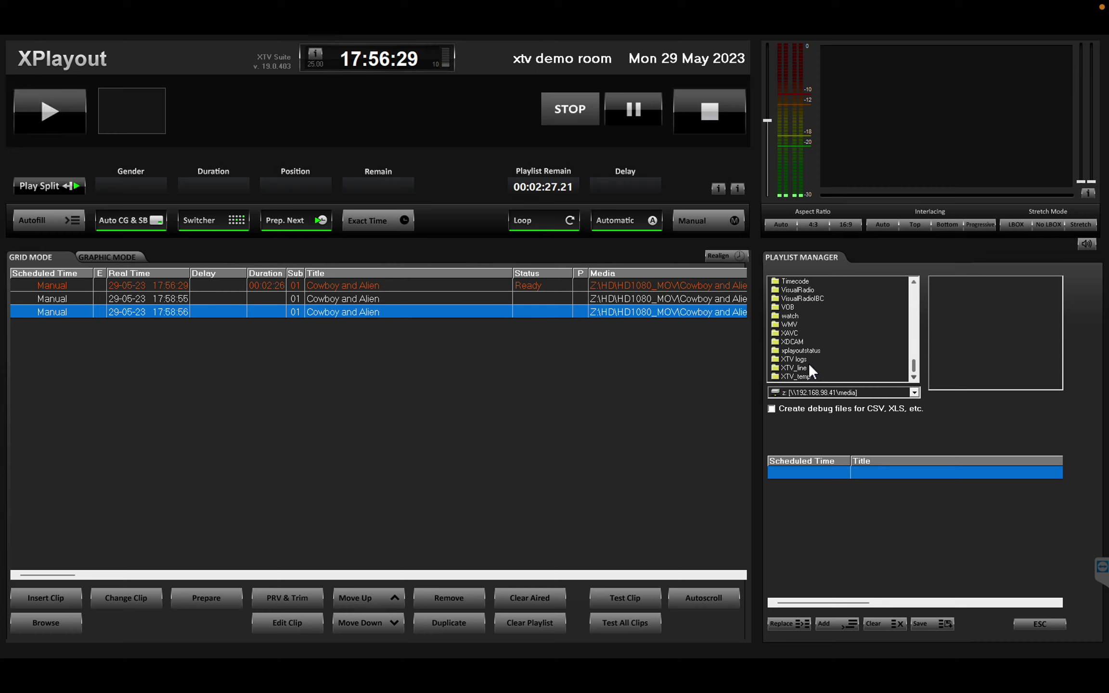
pyautogui.scroll(4, 817, 327)
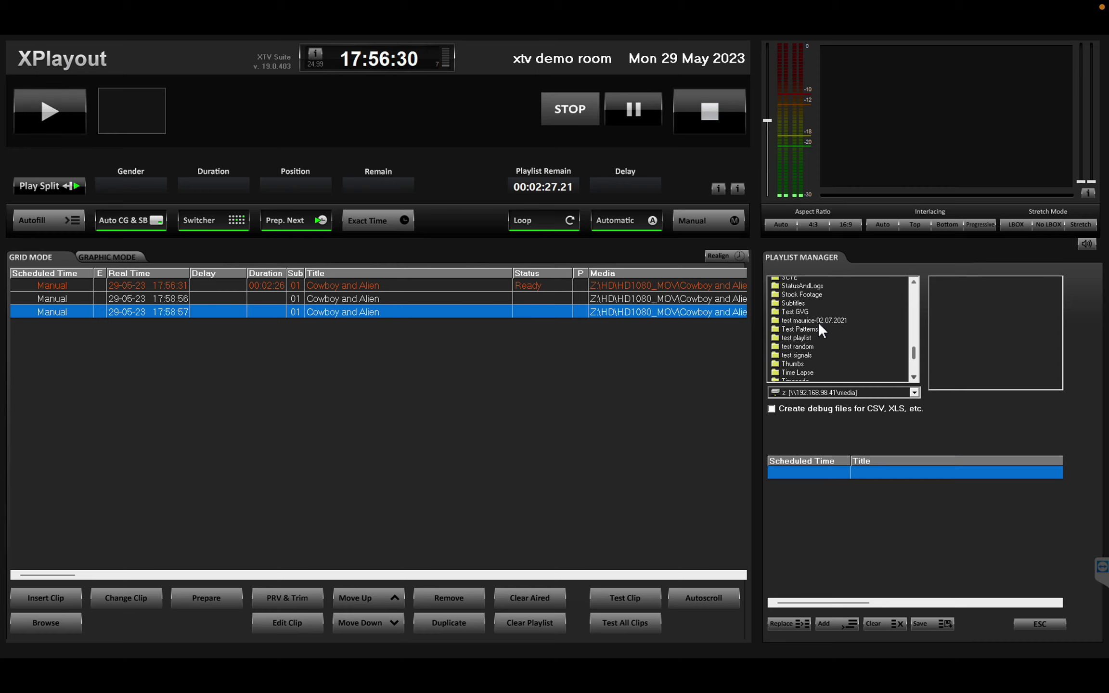
pyautogui.scroll(5, 818, 322)
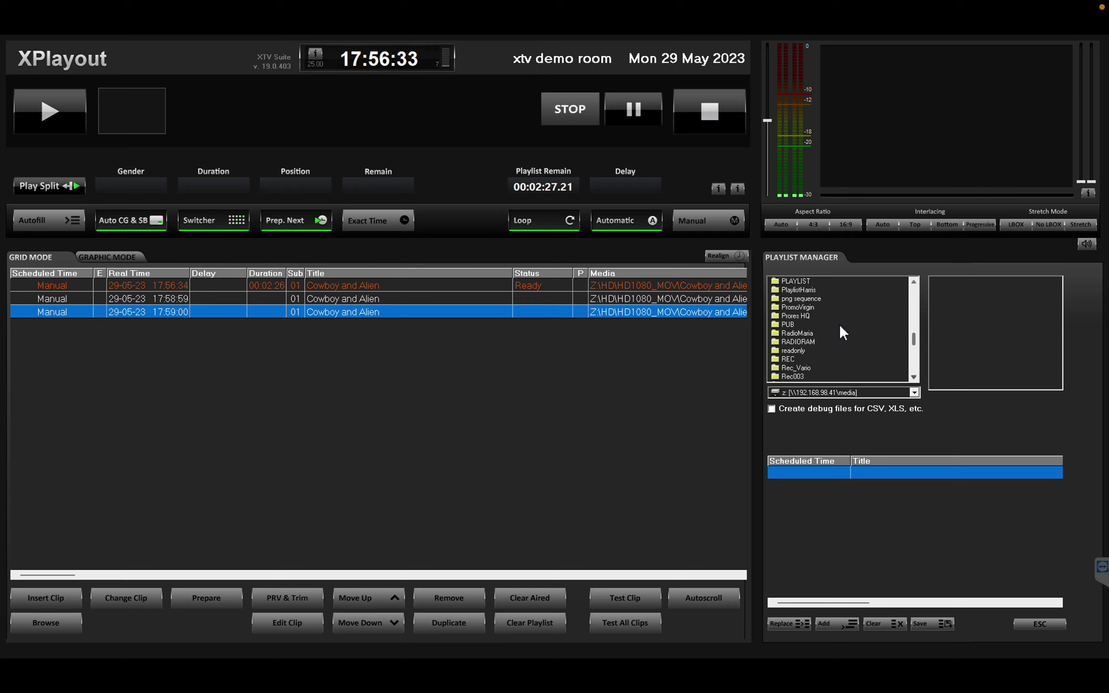
pyautogui.click(823, 391)
pyautogui.click(821, 402)
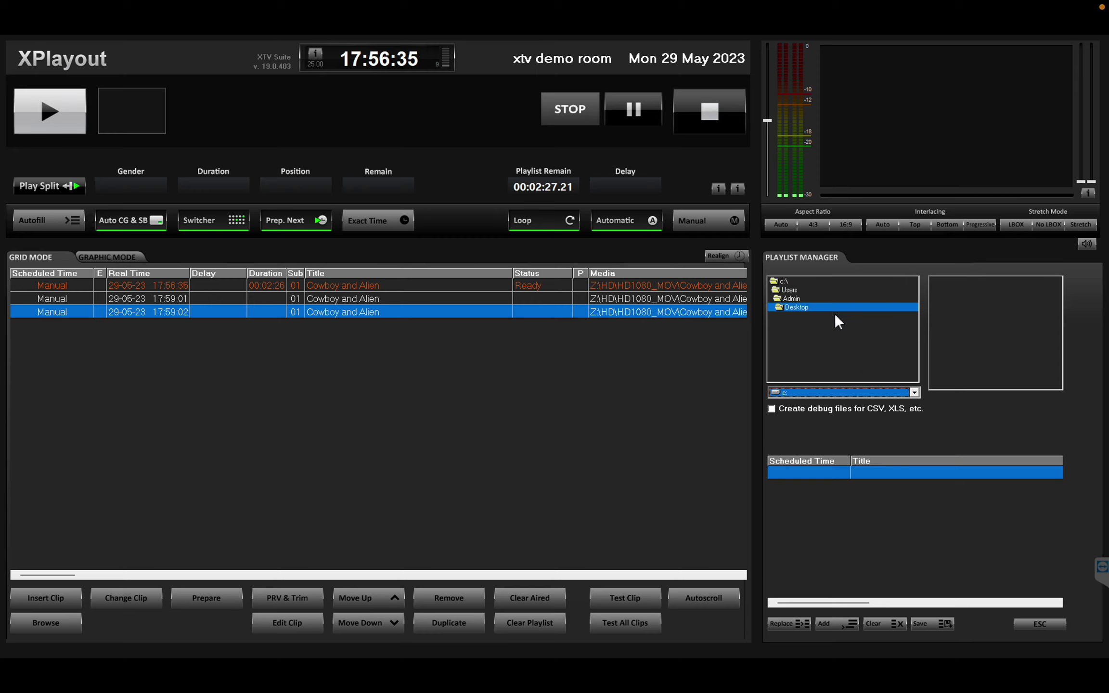
# Replace the playlist with 1 Only MEDIANAME.csv from C:\Program Files (x86)\XTV Suite\XtvTestFile\CSV XLS XLSX XML BXF samples\CSV 1 native
pyautogui.doubleClick(808, 281)
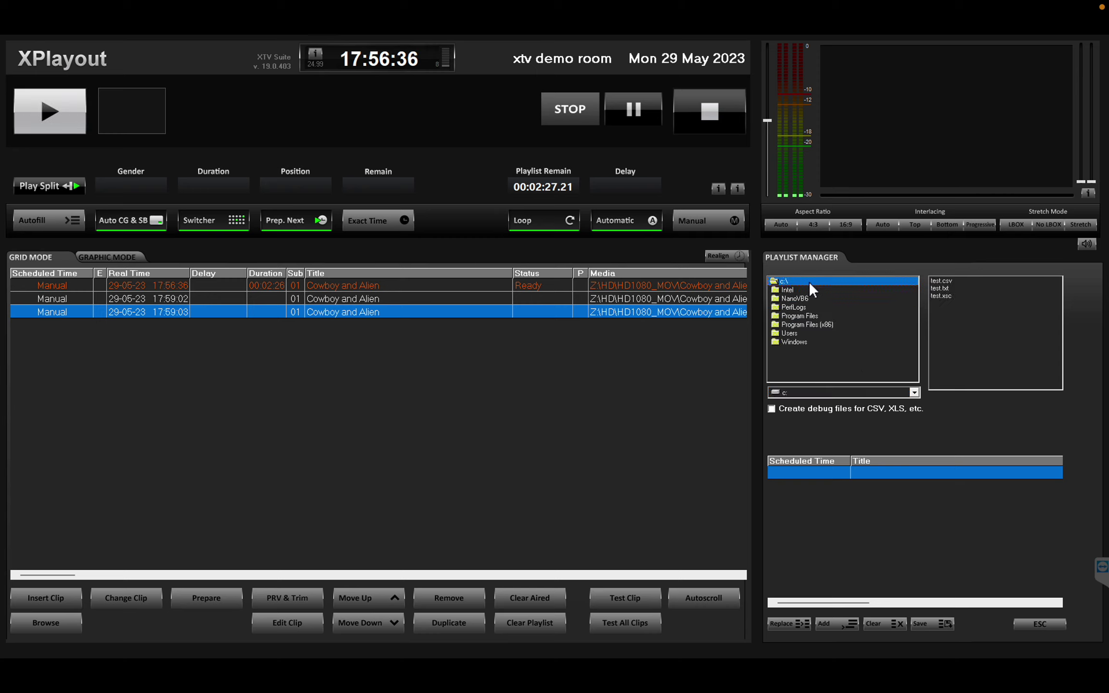
pyautogui.doubleClick(830, 322)
pyautogui.moveTo(914, 307); pyautogui.dragTo(904, 375)
pyautogui.doubleClick(848, 367)
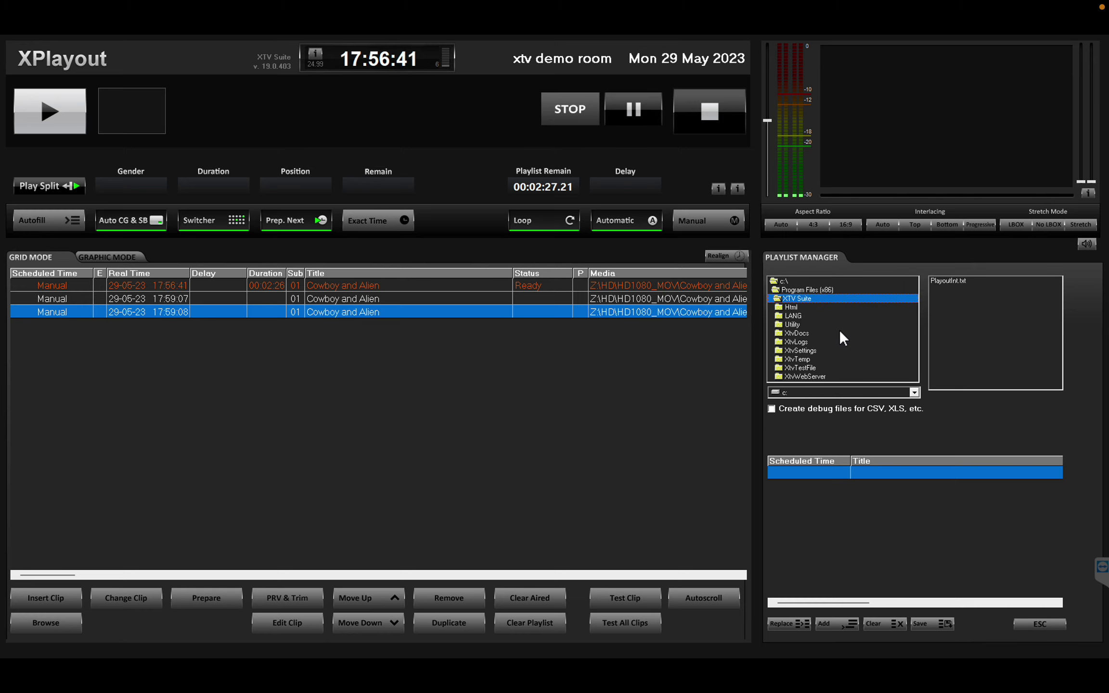
pyautogui.doubleClick(820, 366)
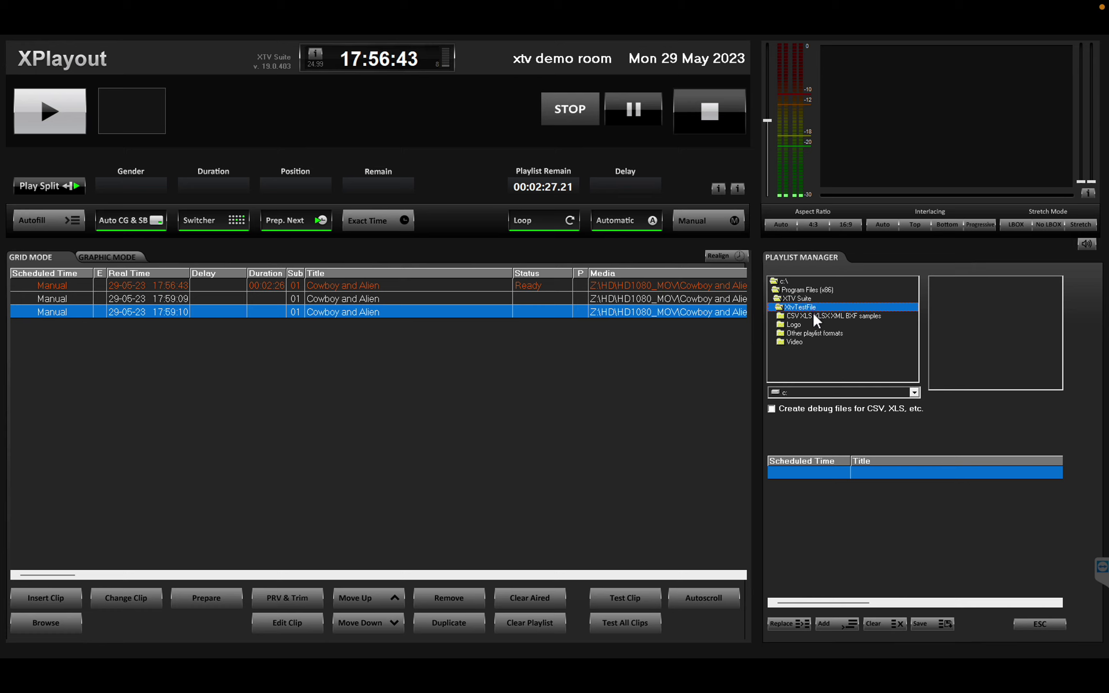
pyautogui.doubleClick(813, 316)
pyautogui.doubleClick(808, 324)
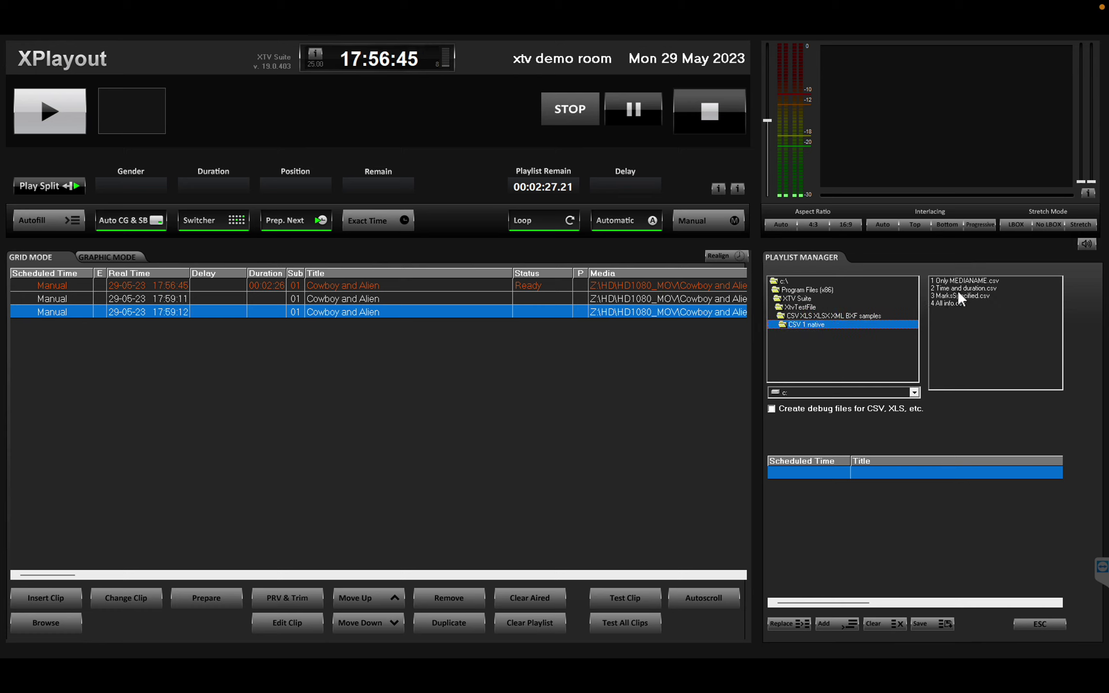
pyautogui.click(965, 280)
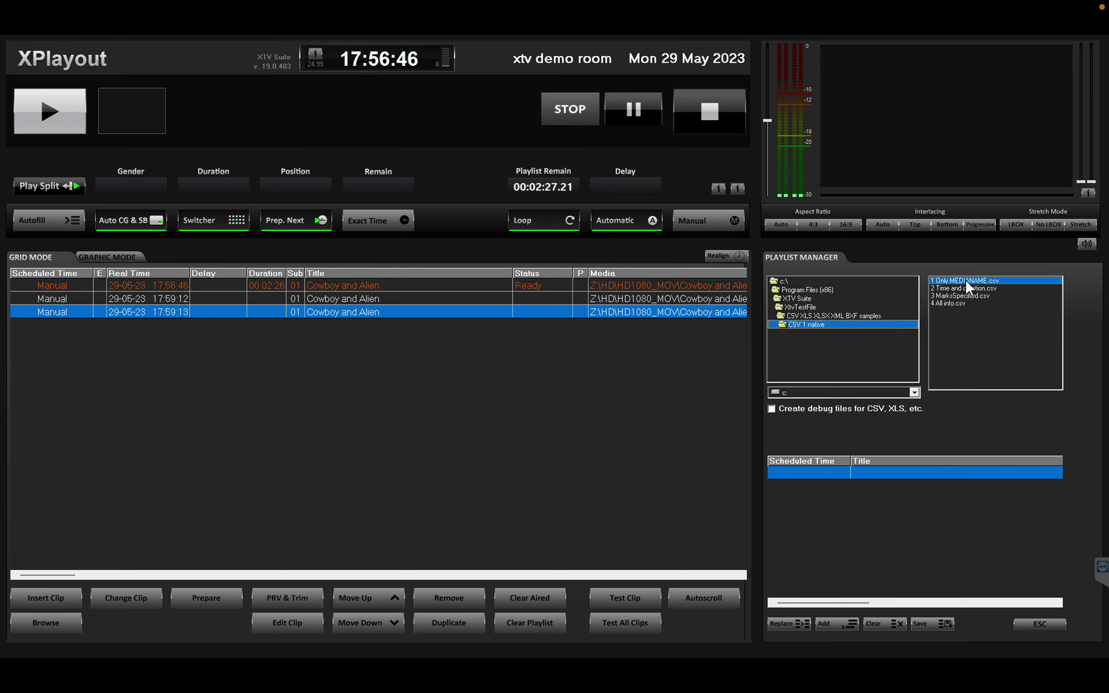
pyautogui.click(782, 623)
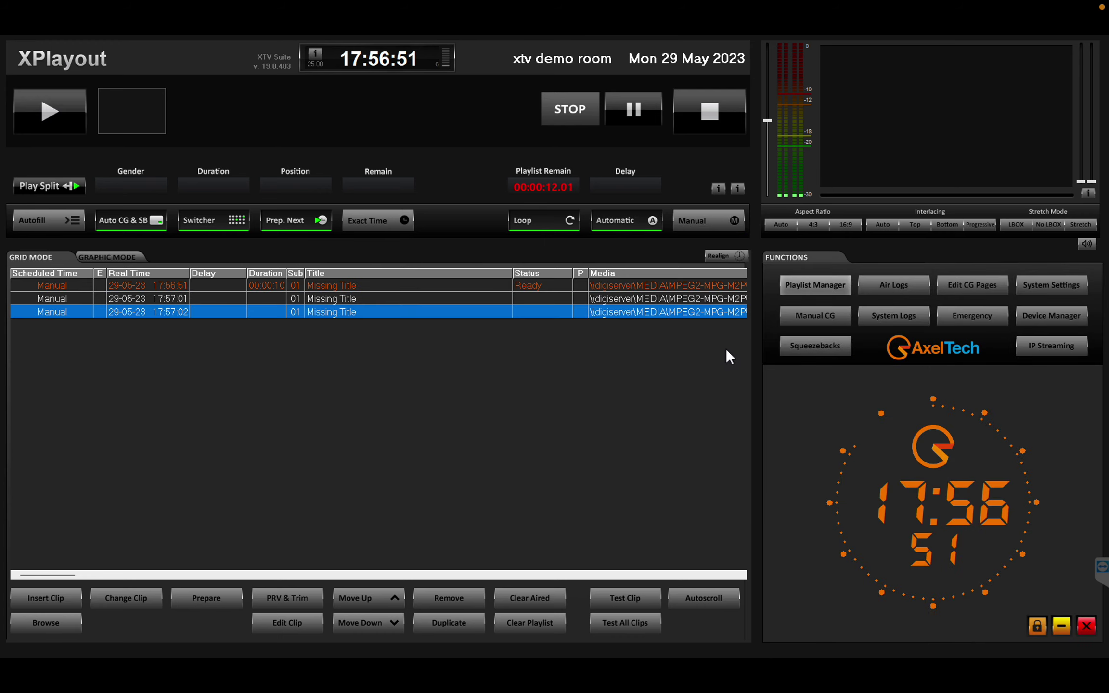
# Replace the playlist with 2 Time and duration.csv from the CSV 1 native samples folder
pyautogui.click(800, 288)
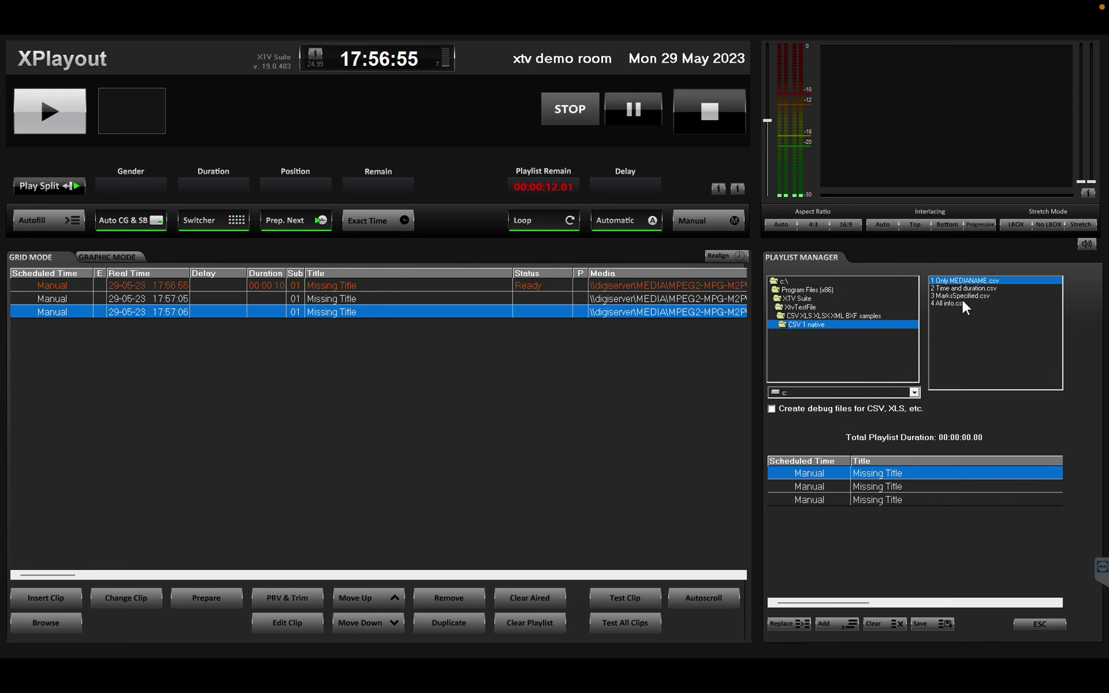
pyautogui.click(968, 288)
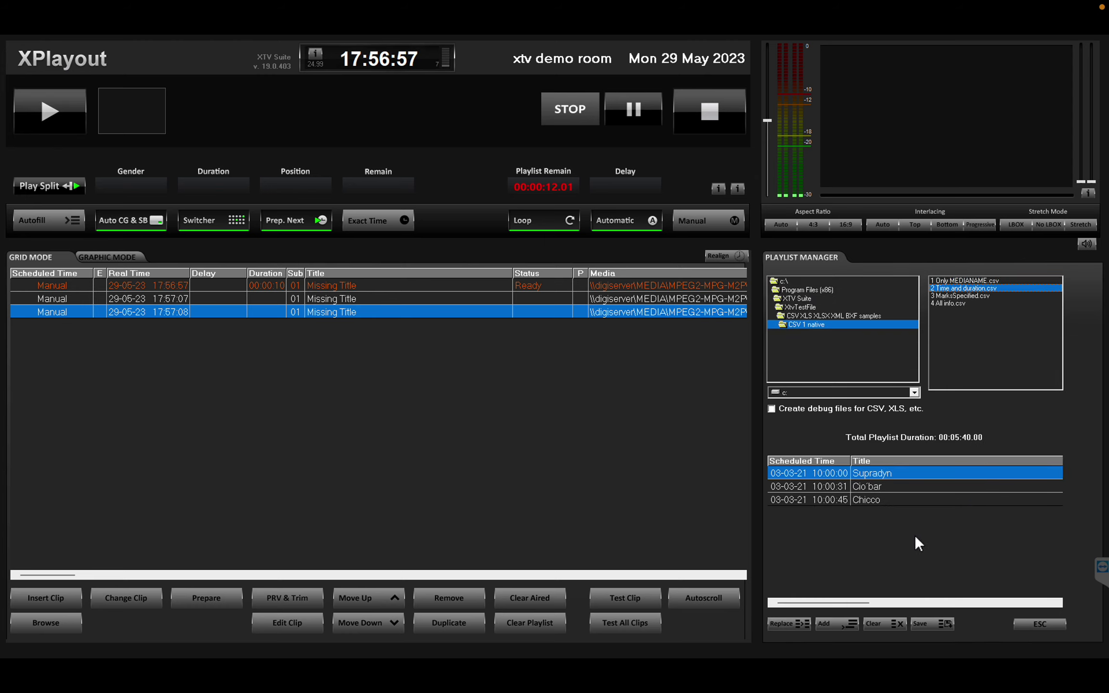
pyautogui.click(798, 623)
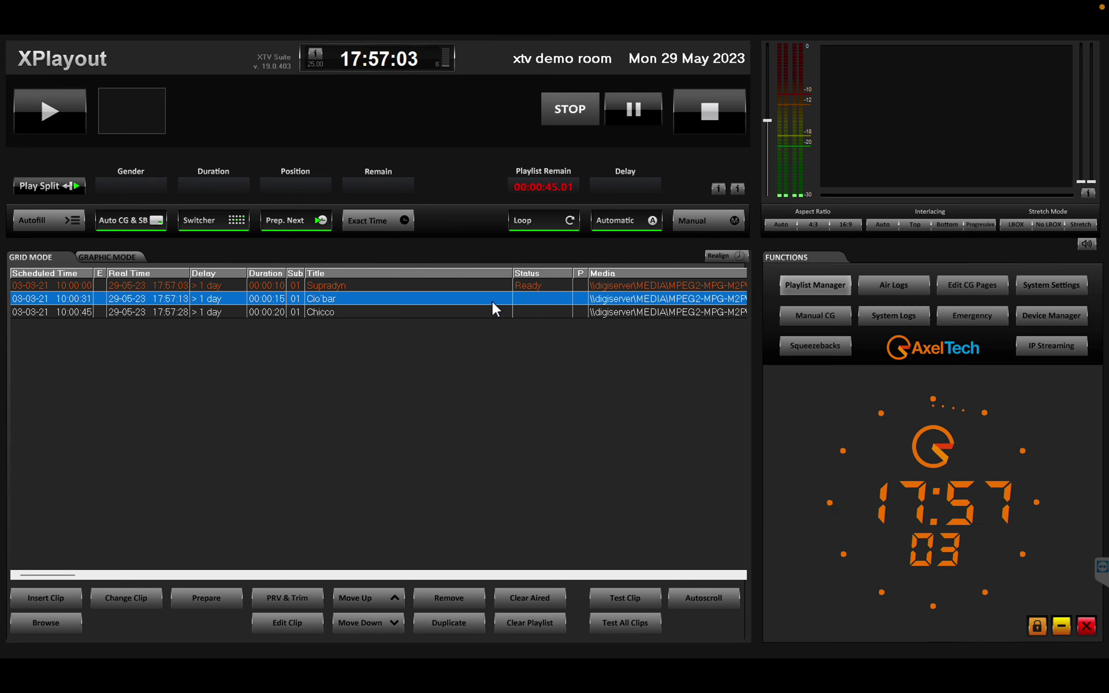
# Minimize XPlayout and open 2 Time and duration.csv from the CSV 1 native folder in LibreOffice Calc, separated by semicolon
pyautogui.click(1062, 626)
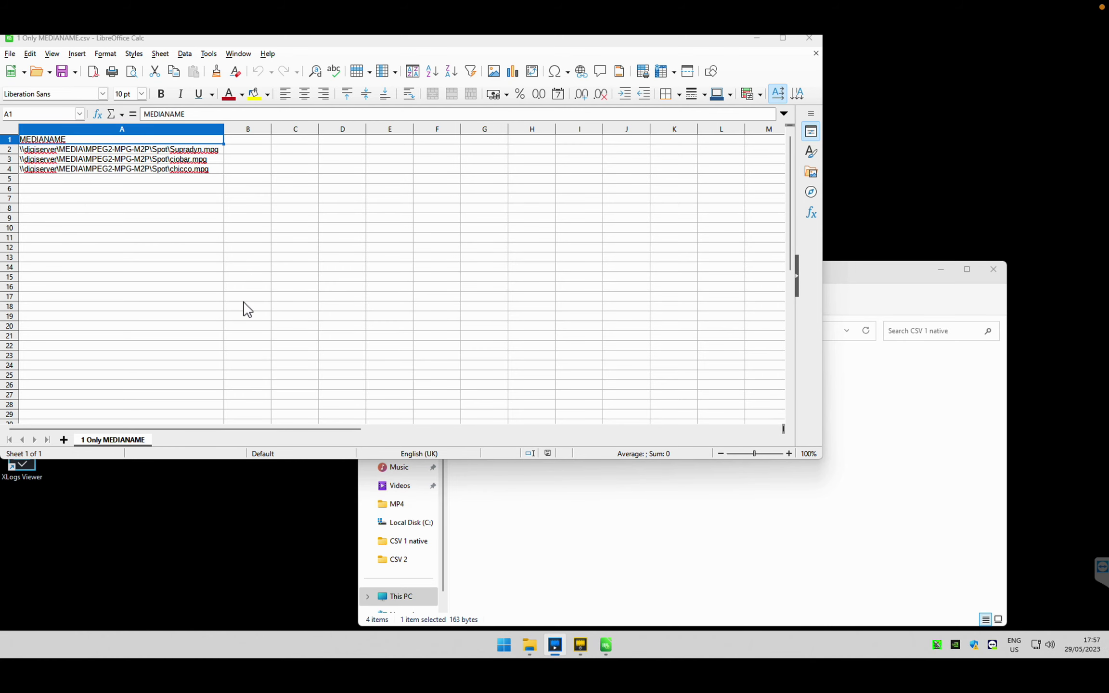
pyautogui.click(626, 548)
pyautogui.doubleClick(482, 391)
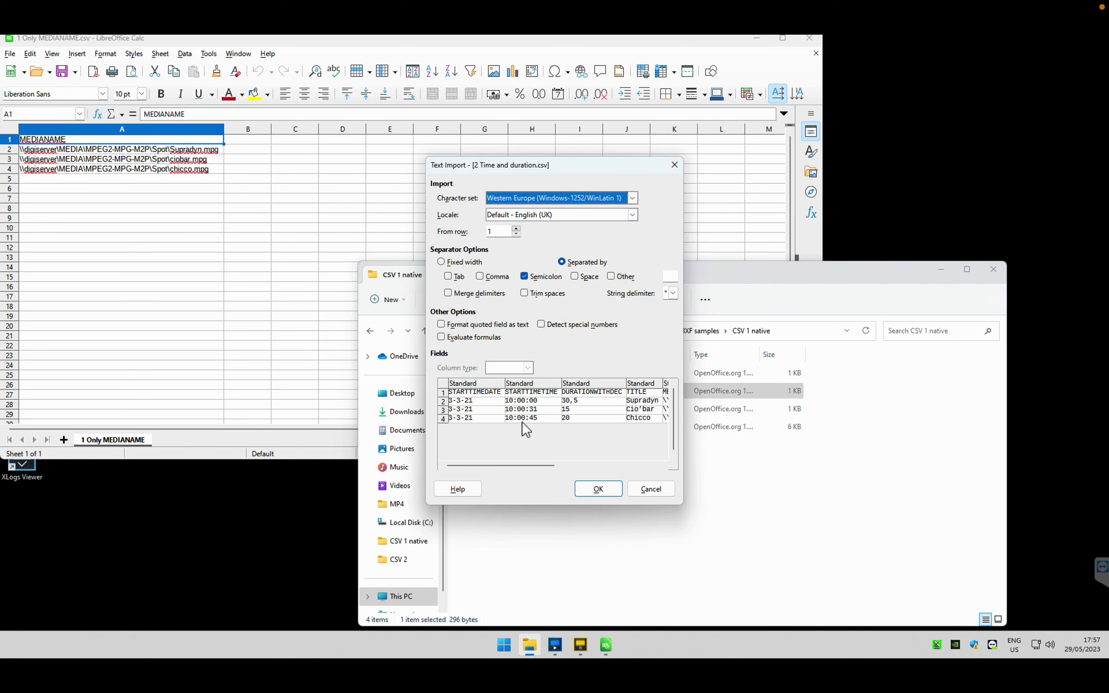
pyautogui.click(598, 488)
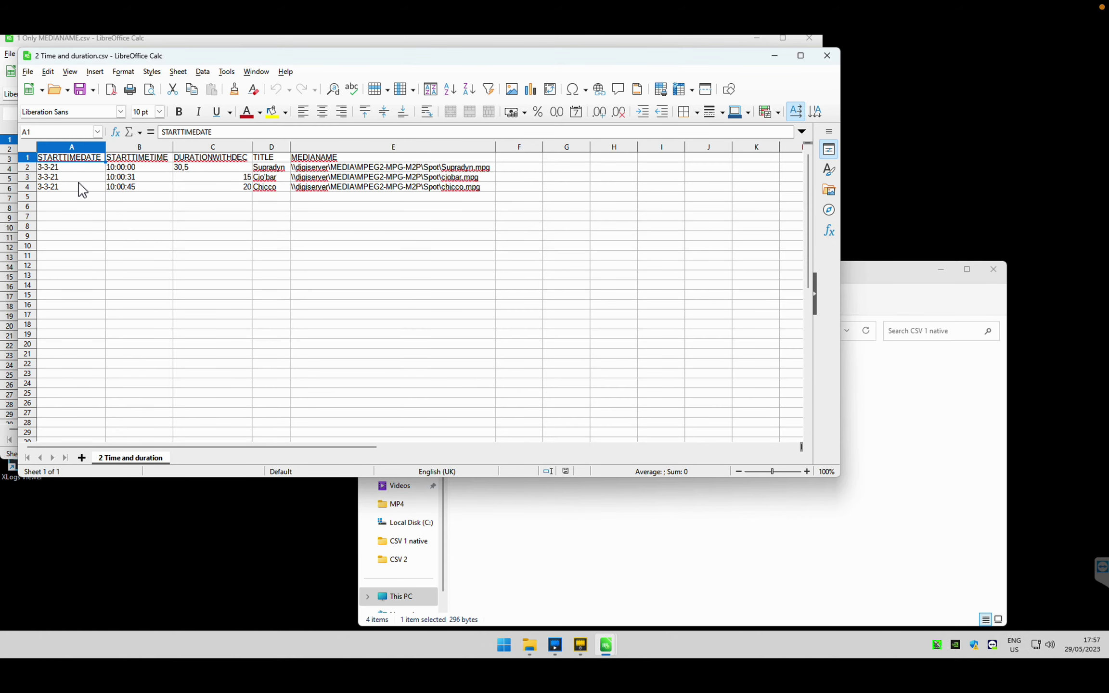
# Examine the header row of 2 Time and duration.csv across the STARTTIMEDATE, STARTTIMETIME, DURATIONWITHDEC, TITLE and MEDIANAME columns
pyautogui.press('Right')
pyautogui.press('Right')
pyautogui.press('Right')
pyautogui.press('Left')
pyautogui.press('Left')
pyautogui.press('Left')
pyautogui.press('Right')
pyautogui.press('Right')
pyautogui.press('Right')
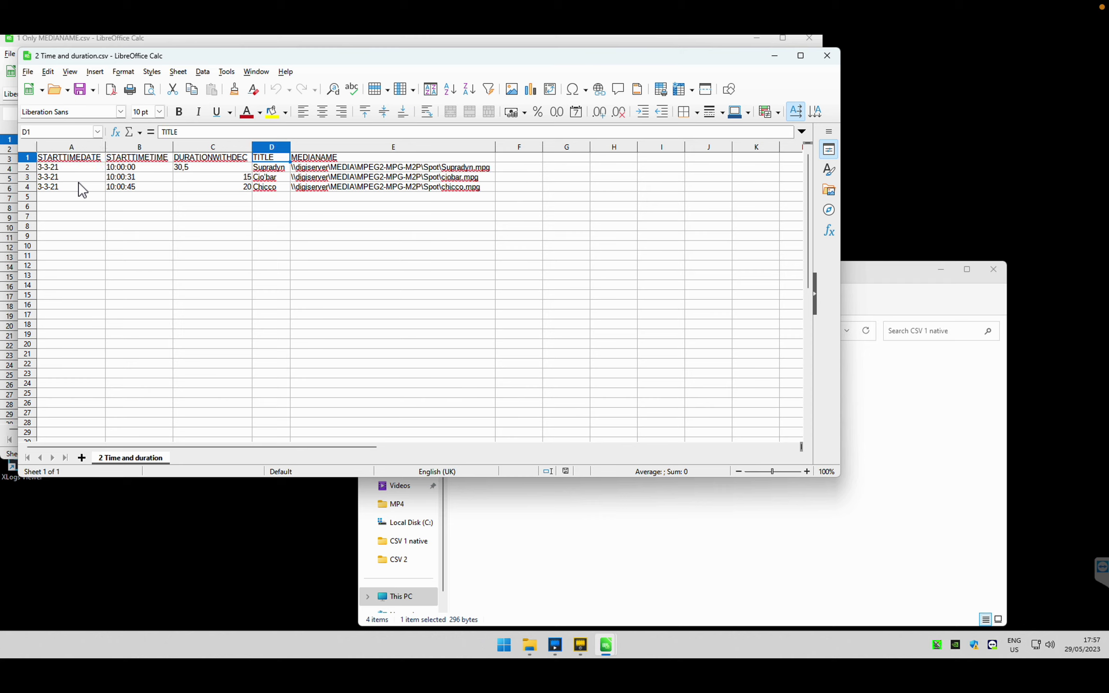
pyautogui.press('Left')
pyautogui.press('Right')
pyautogui.press('Right')
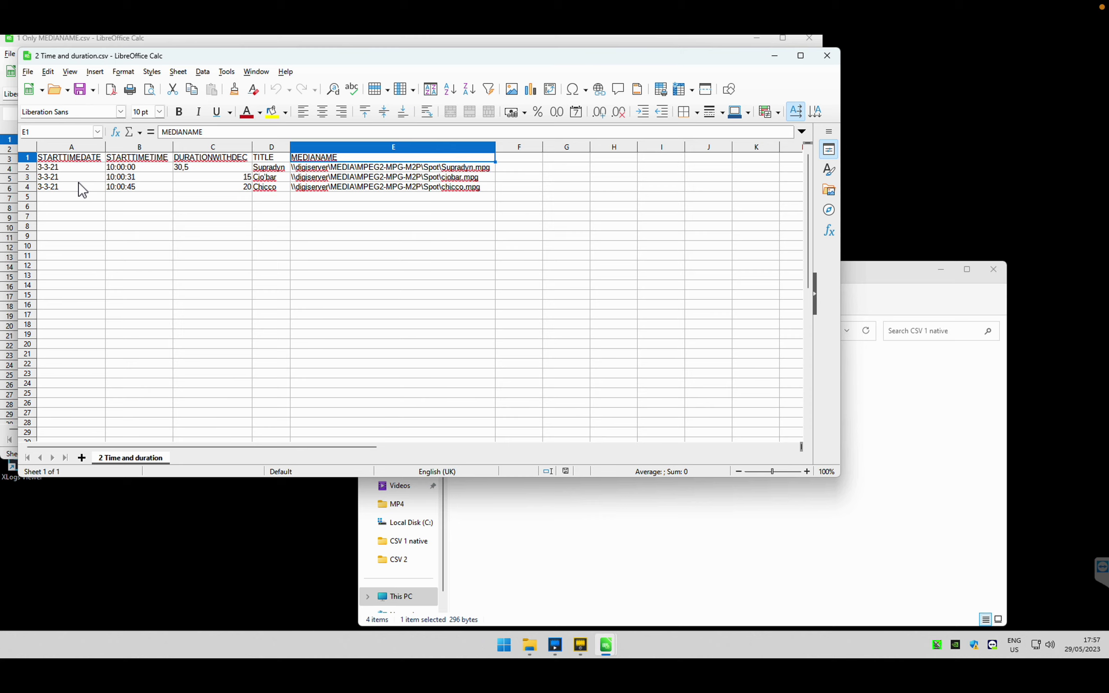
pyautogui.press('Left')
pyautogui.press('Left')
pyautogui.press('Left')
pyautogui.press('Left')
pyautogui.press('Right')
pyautogui.press('Left')
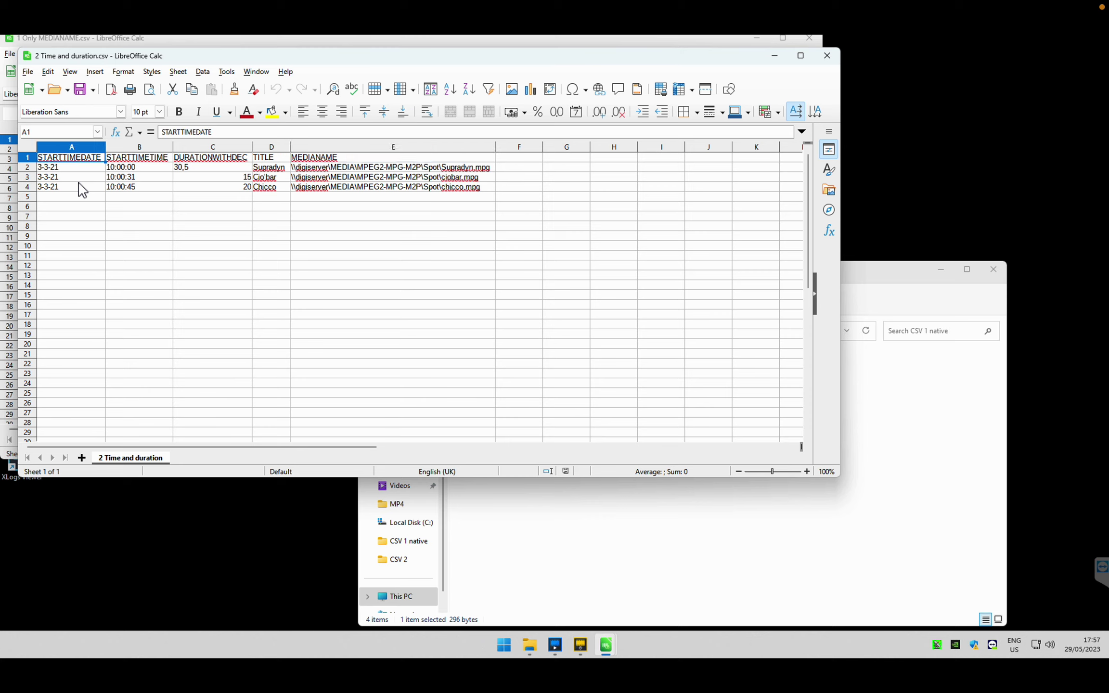
pyautogui.press('Right')
pyautogui.press('Left')
pyautogui.press('Right')
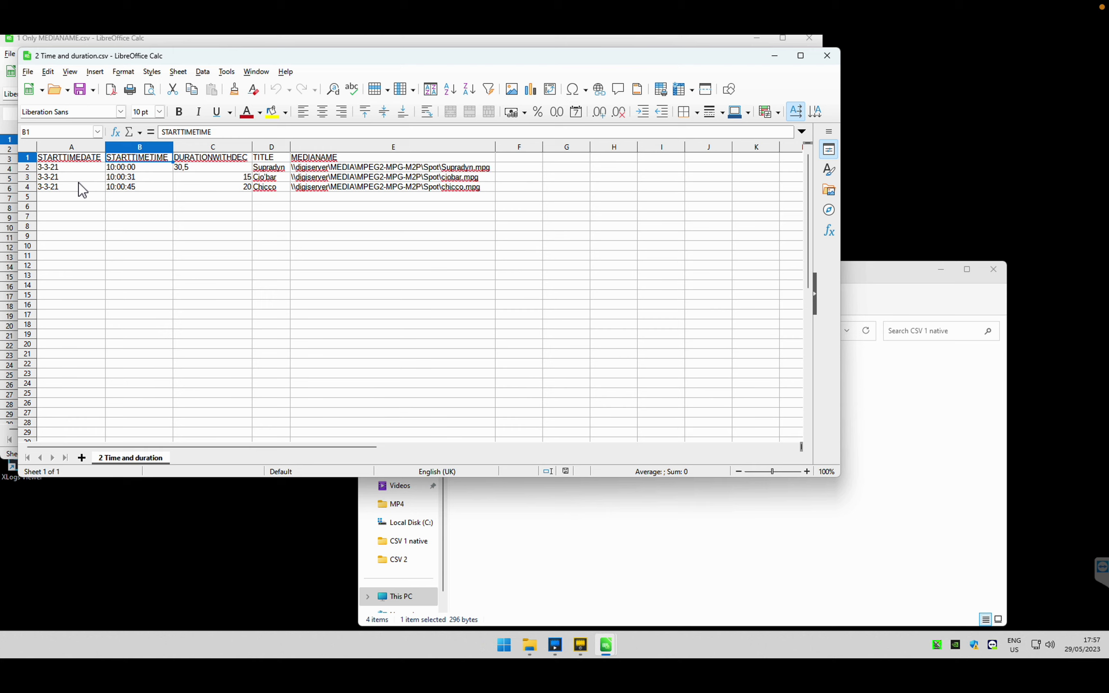
# Switch to XPlayout to check the Supradyn clip's scheduled time in the playlist, and minimize XPlayout again
pyautogui.click(556, 642)
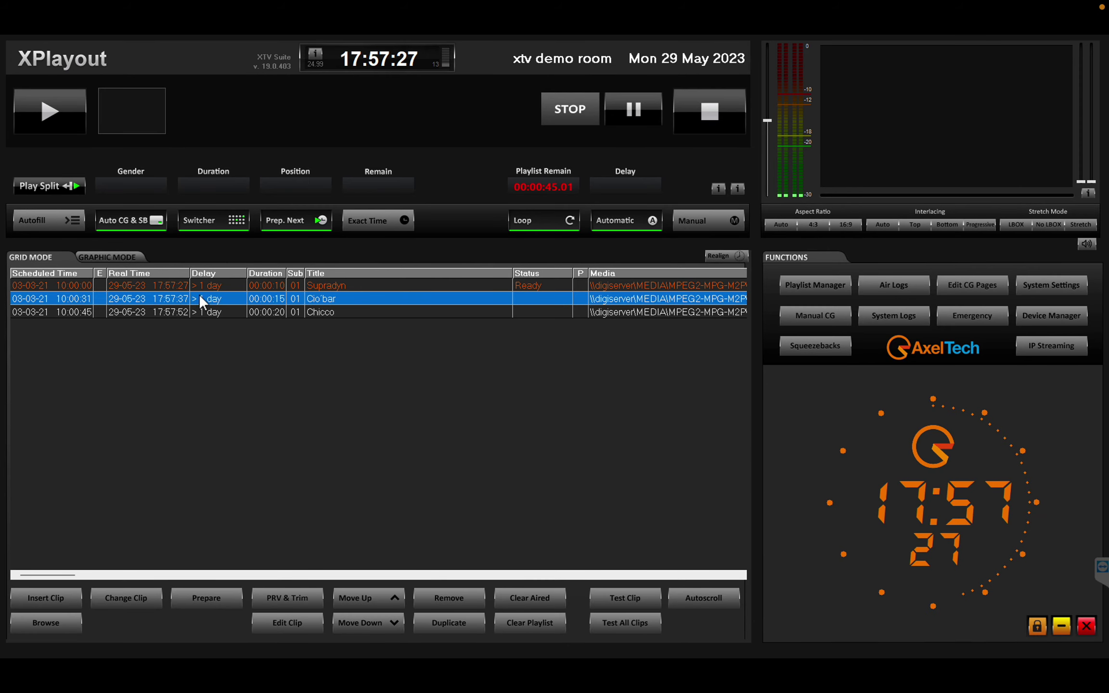
pyautogui.click(123, 288)
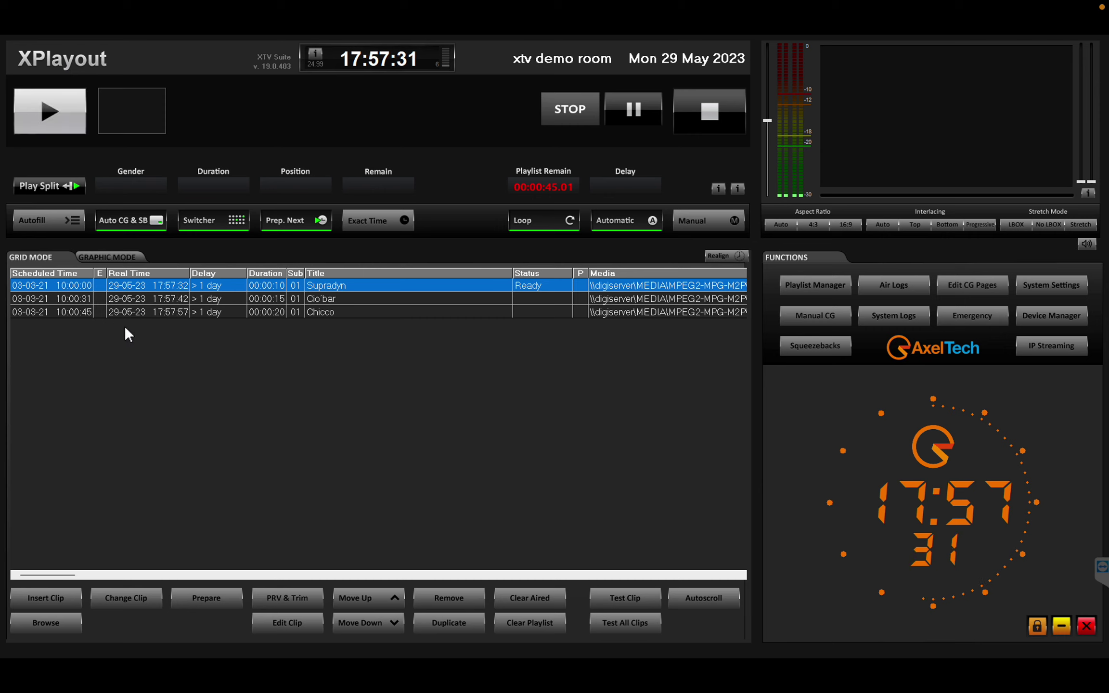
pyautogui.click(1060, 625)
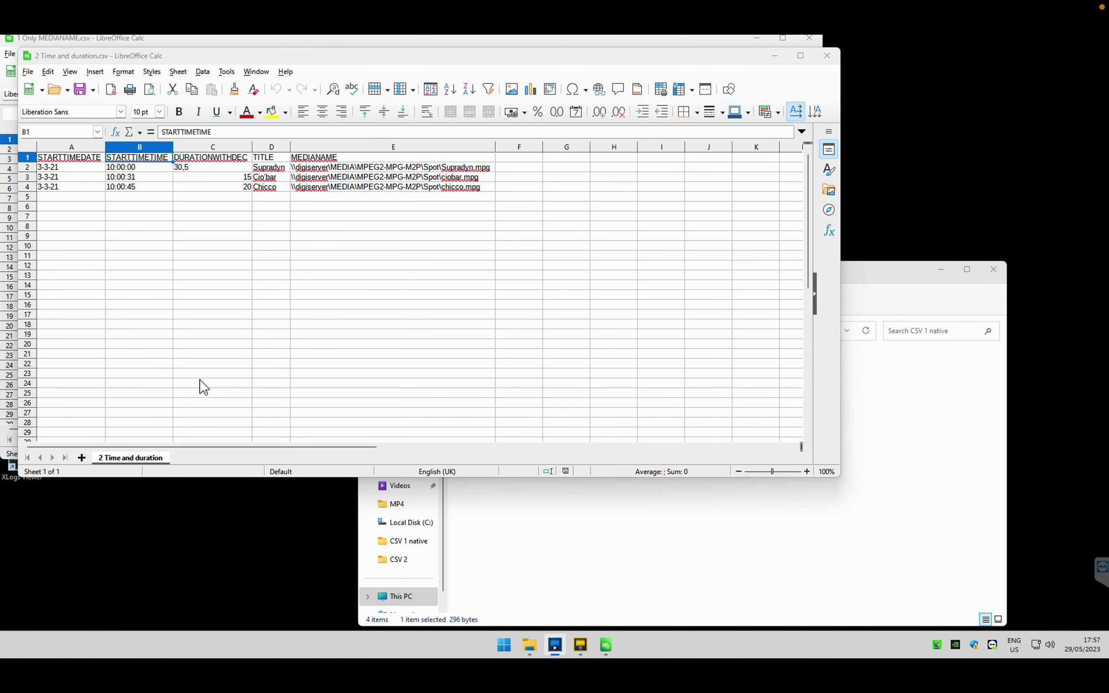
# Review the date and time entries under STARTTIMEDATE and STARTTIMETIME in 2 Time and duration.csv
pyautogui.click(545, 514)
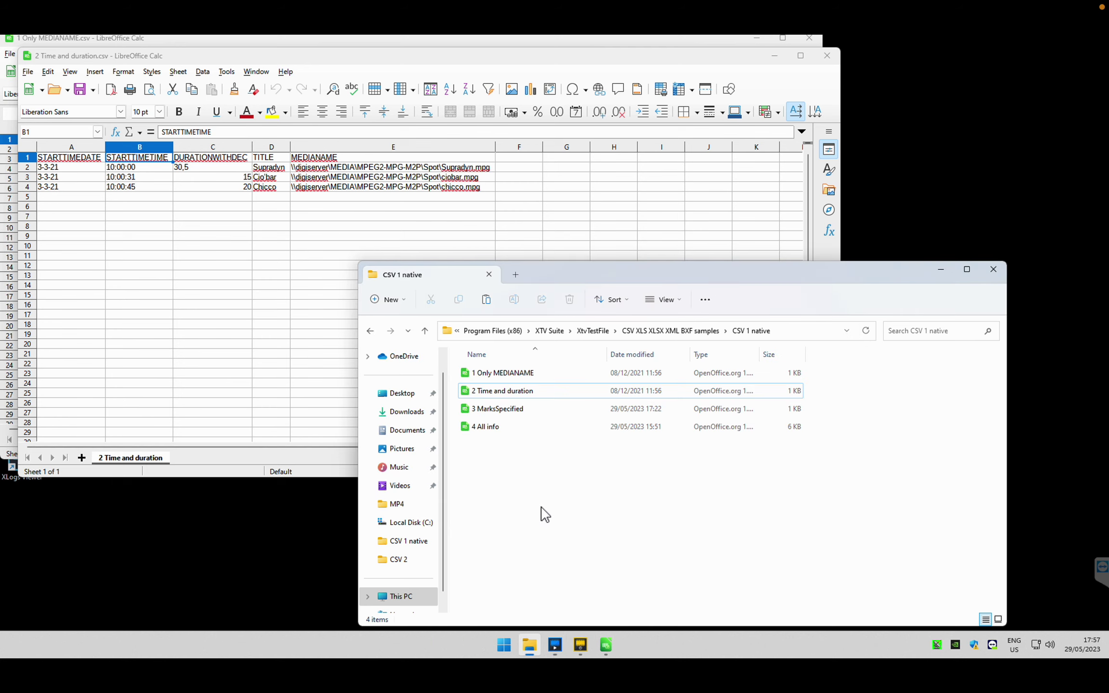
pyautogui.click(58, 171)
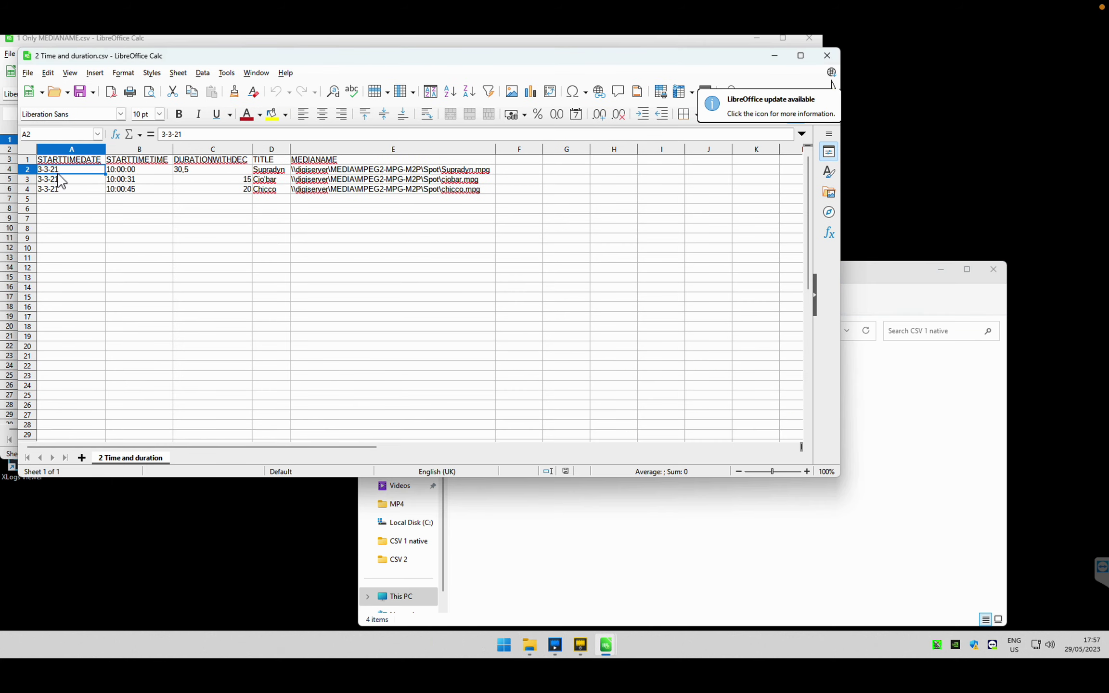
pyautogui.click(140, 173)
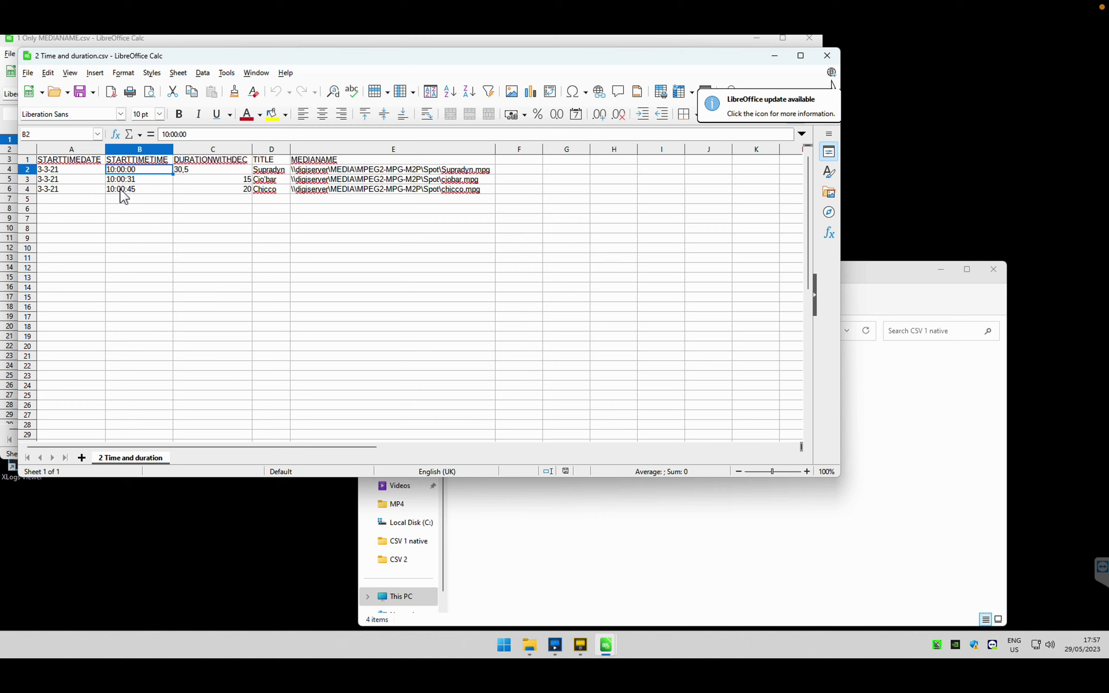
pyautogui.click(71, 182)
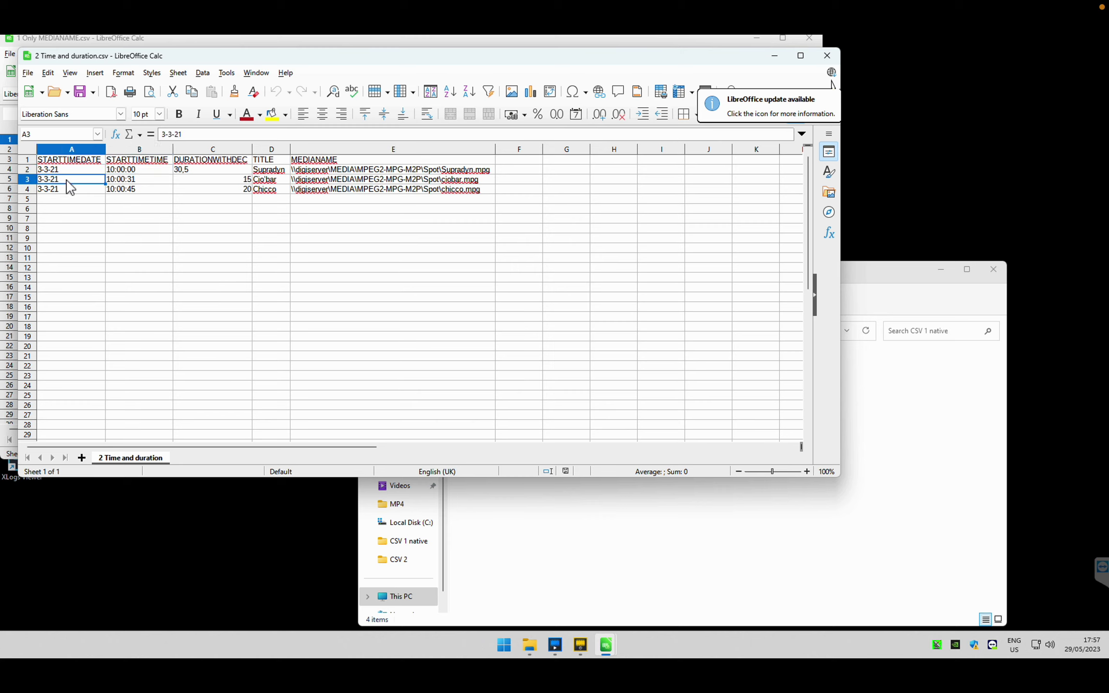
pyautogui.click(77, 160)
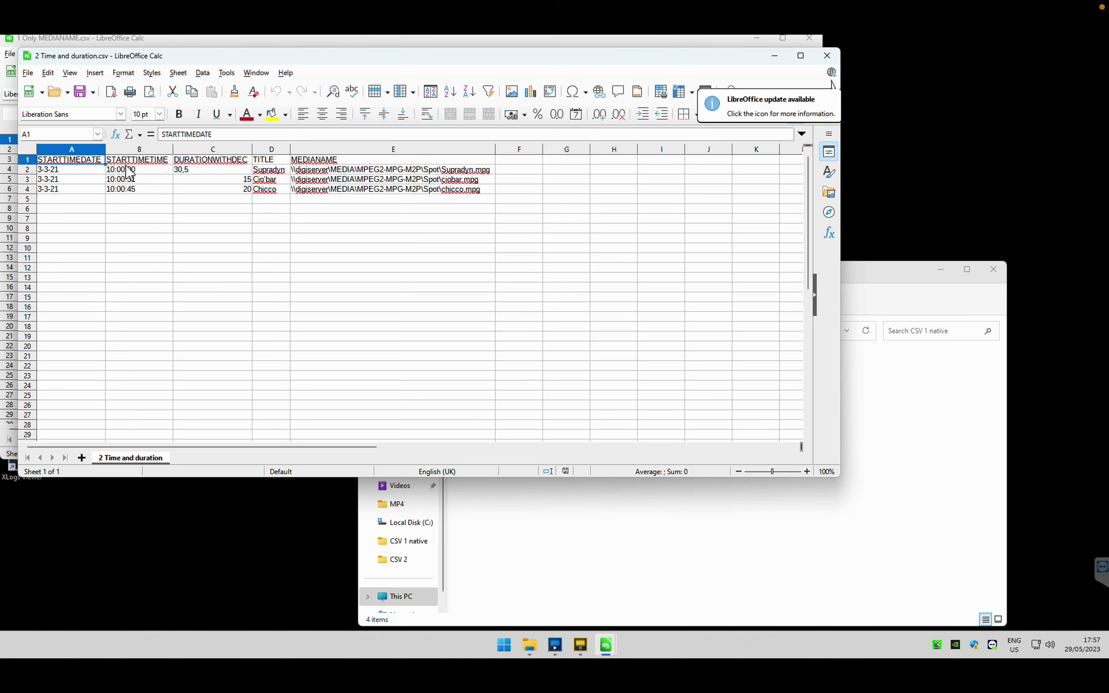
pyautogui.click(133, 162)
# Open the Header descriptions text file from the CSV XLS XLSX XML BXF samples folder
pyautogui.click(710, 523)
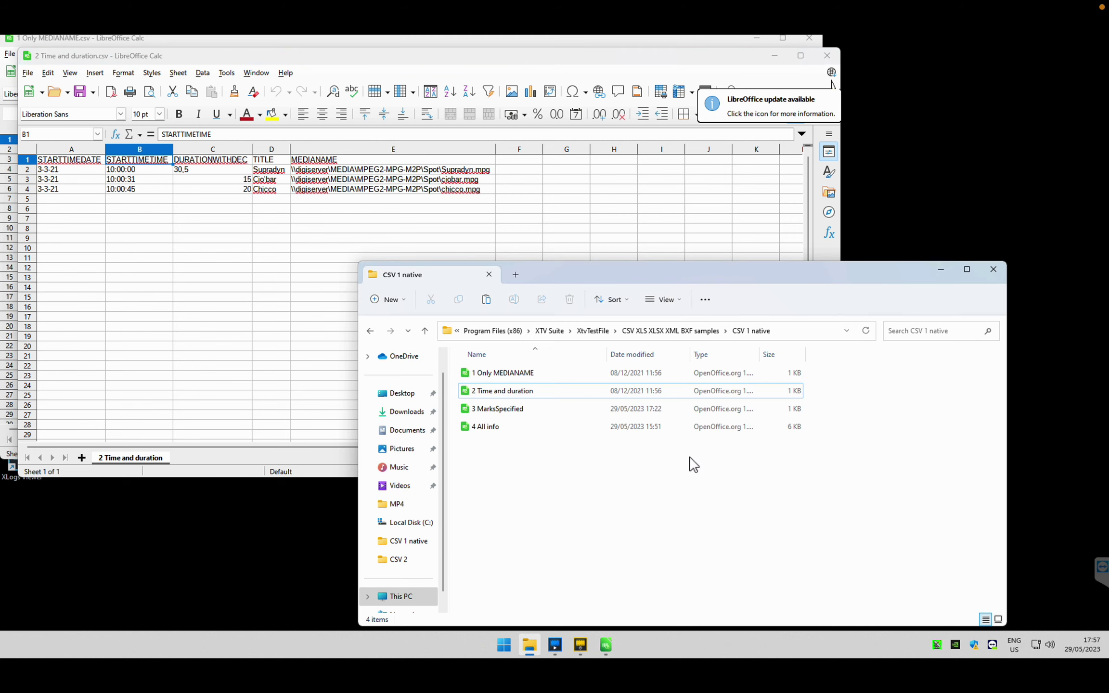
pyautogui.click(657, 334)
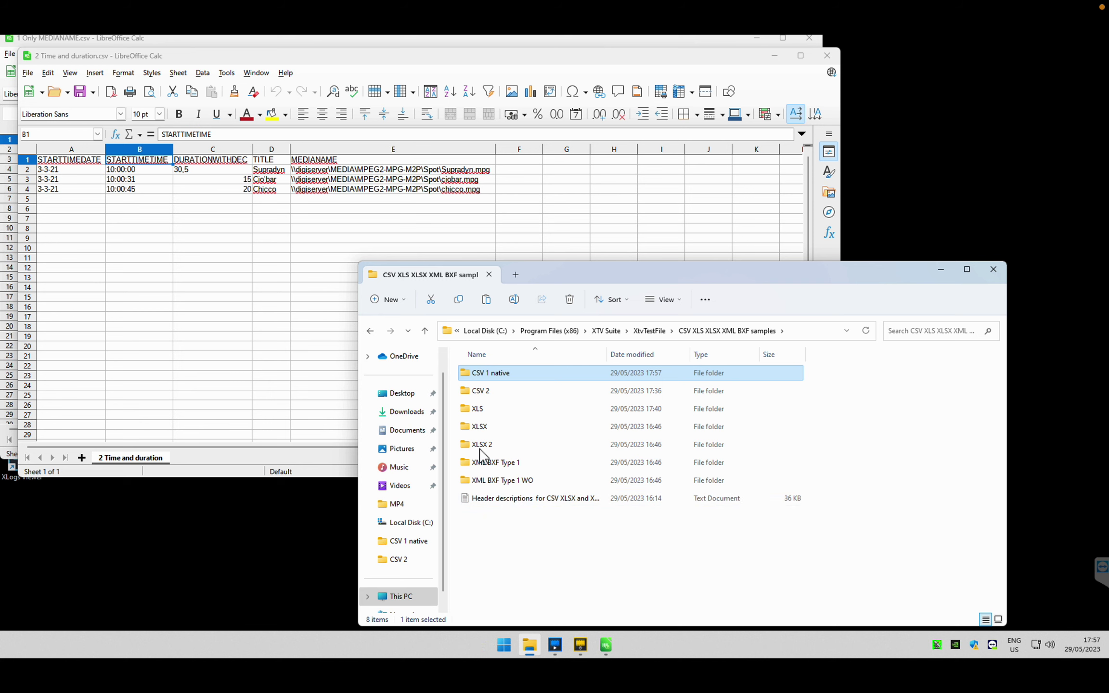
pyautogui.doubleClick(517, 499)
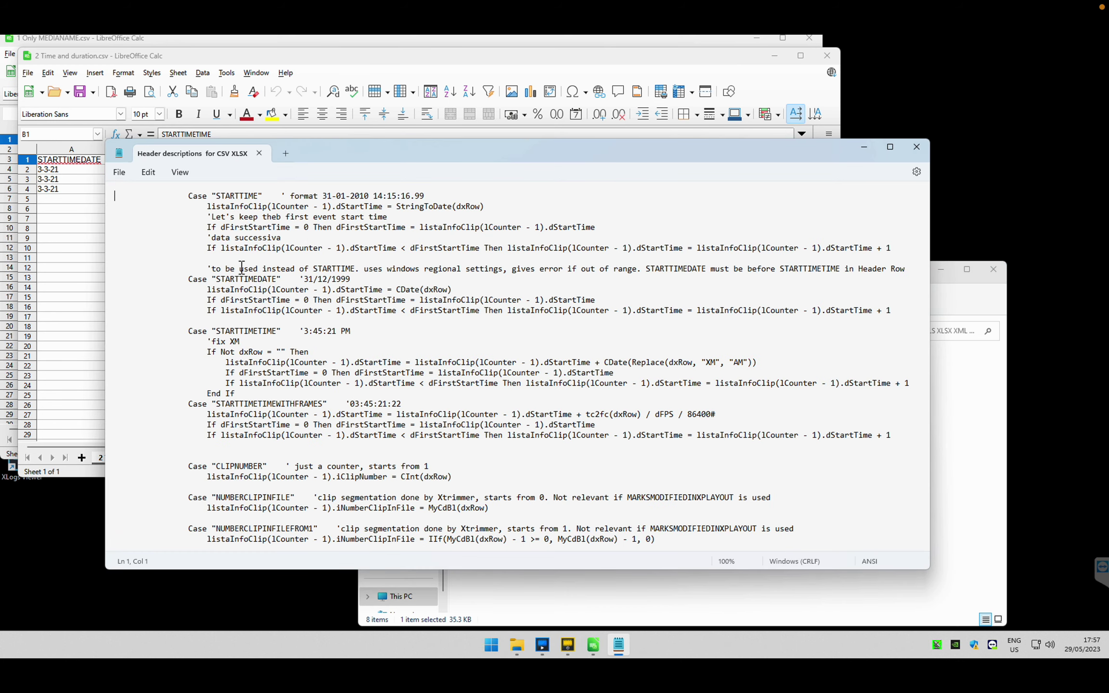
# Examine the header descriptions for STARTTIMETIME, STARTTIME and STARTTIMEDATE, including the note about Windows regional settings
pyautogui.moveTo(292, 331); pyautogui.dragTo(217, 330)
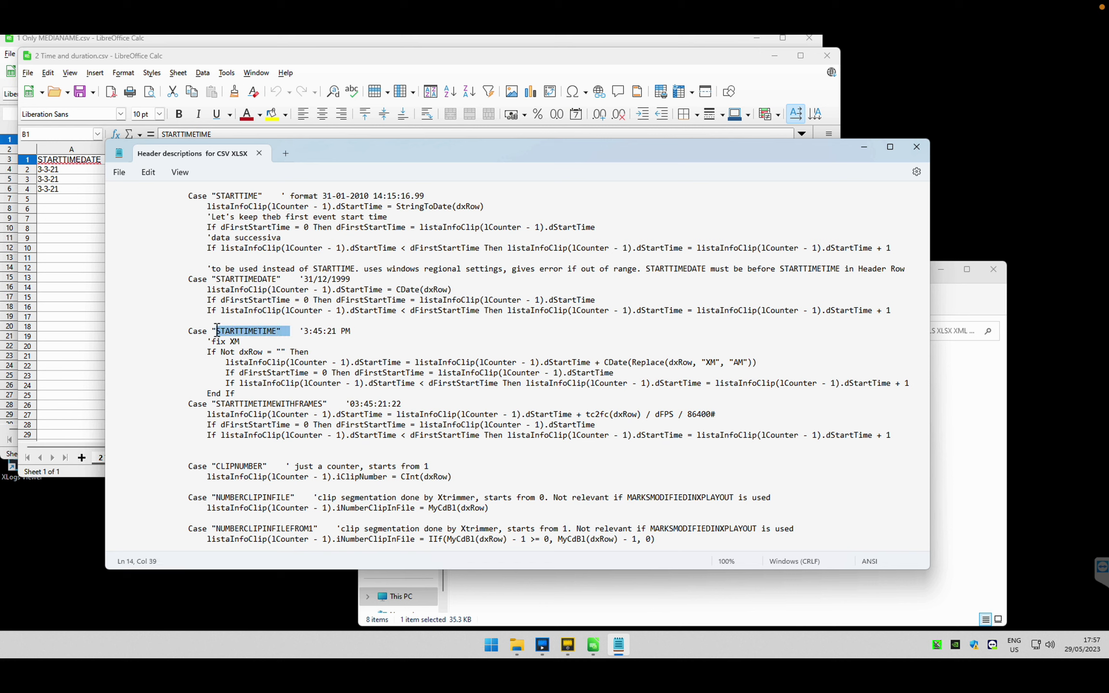
pyautogui.click(232, 332)
pyautogui.moveTo(357, 331); pyautogui.dragTo(140, 321)
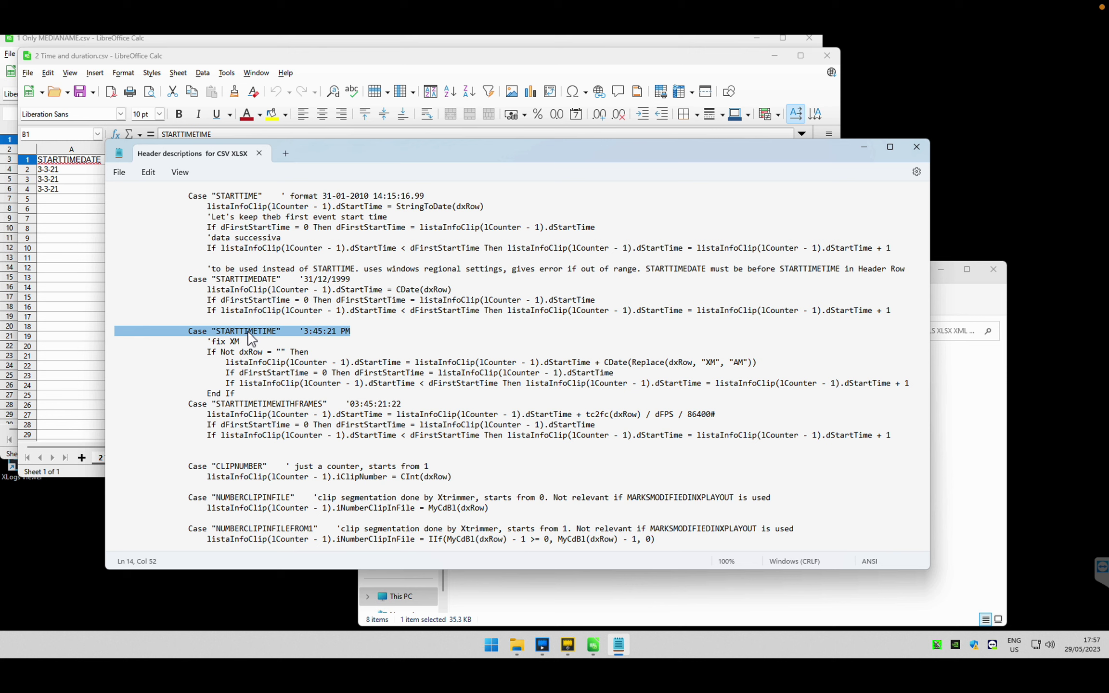
pyautogui.click(230, 195)
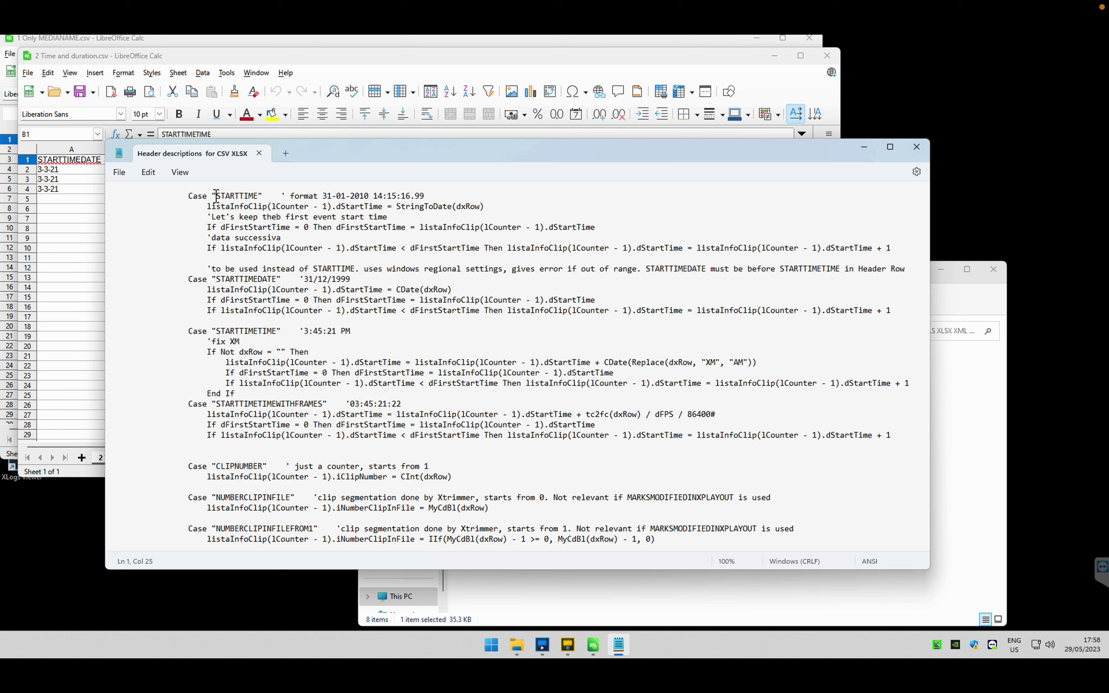
pyautogui.moveTo(217, 279); pyautogui.dragTo(278, 277)
pyautogui.moveTo(217, 197); pyautogui.dragTo(284, 208)
pyautogui.click(412, 279)
pyautogui.moveTo(388, 272); pyautogui.dragTo(513, 270)
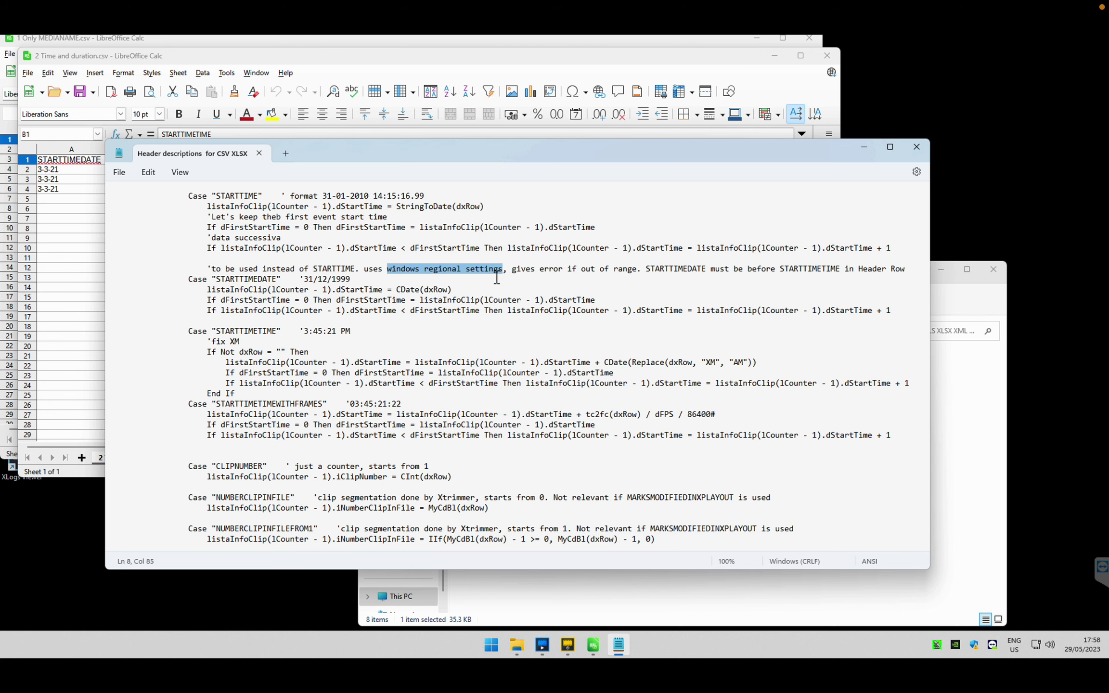
# Switch to XPlayout, replace the playlist with 3 MarksSpecified.csv from the CSV 1 native folder, and select the Cio bar clip
pyautogui.click(92, 310)
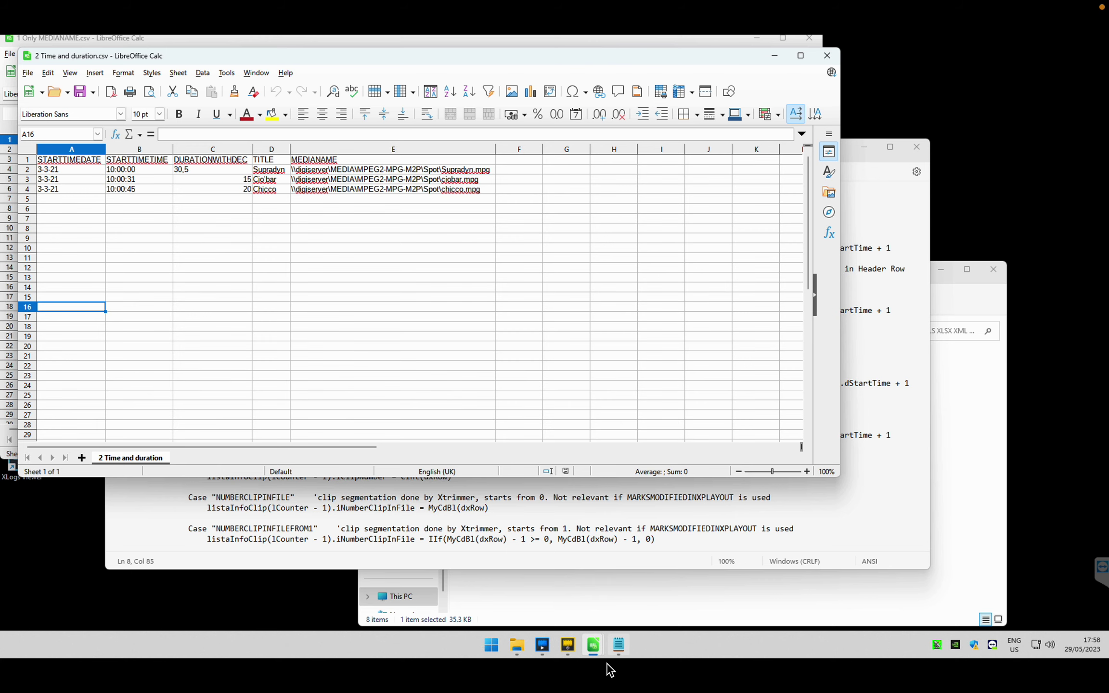
pyautogui.click(547, 653)
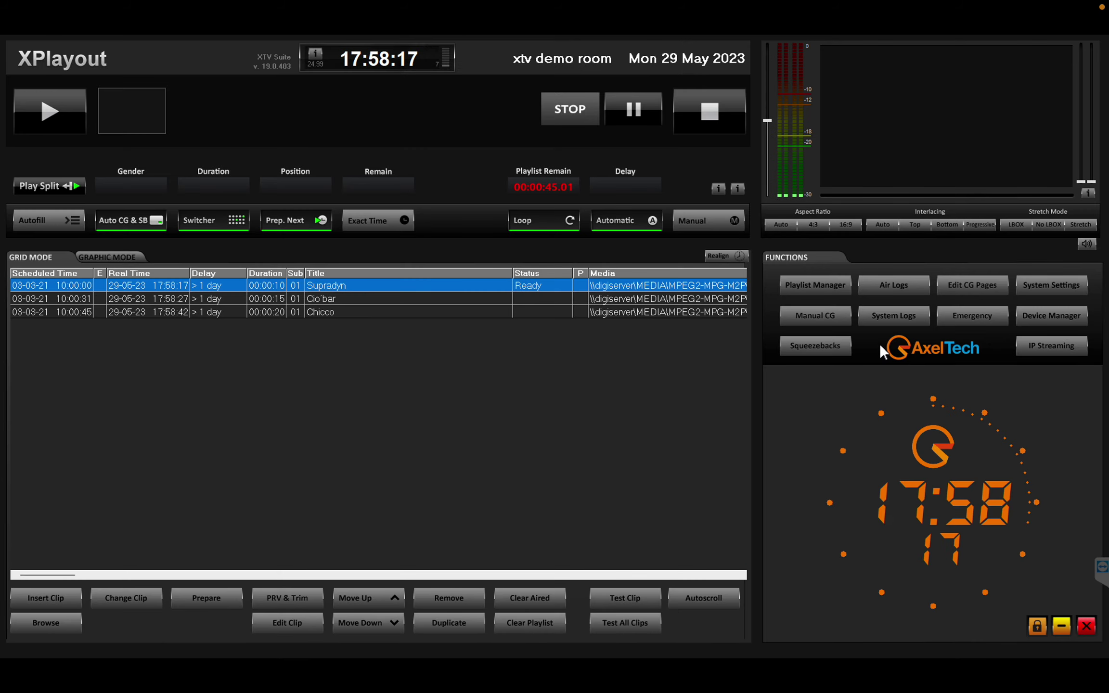
pyautogui.click(813, 289)
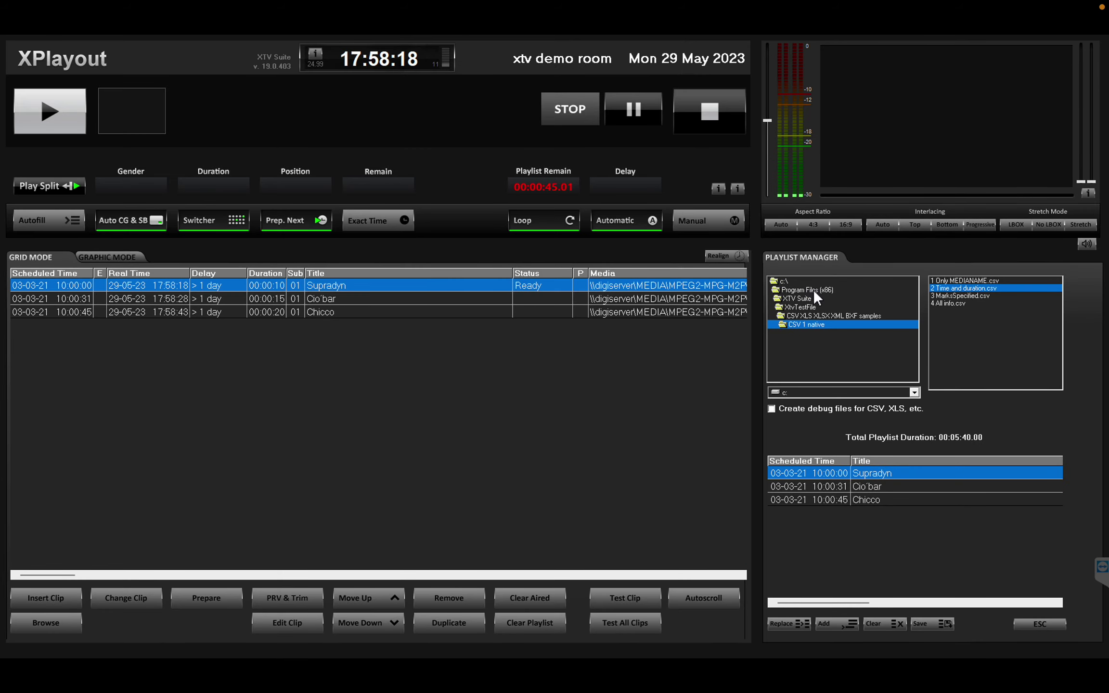
pyautogui.click(949, 296)
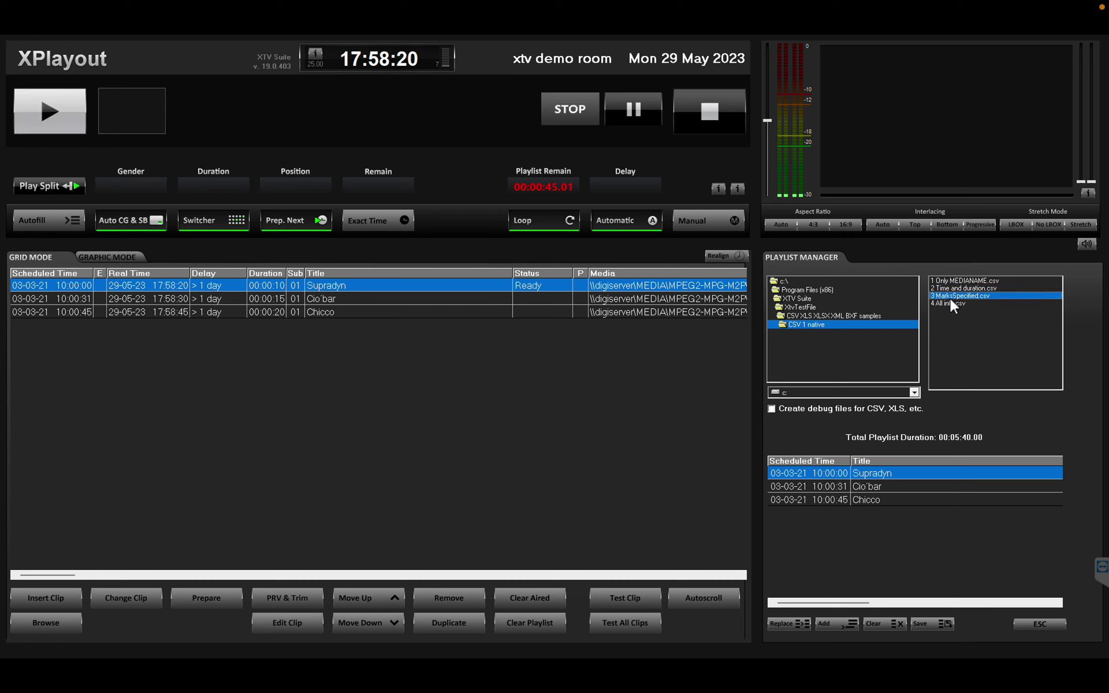
pyautogui.click(795, 623)
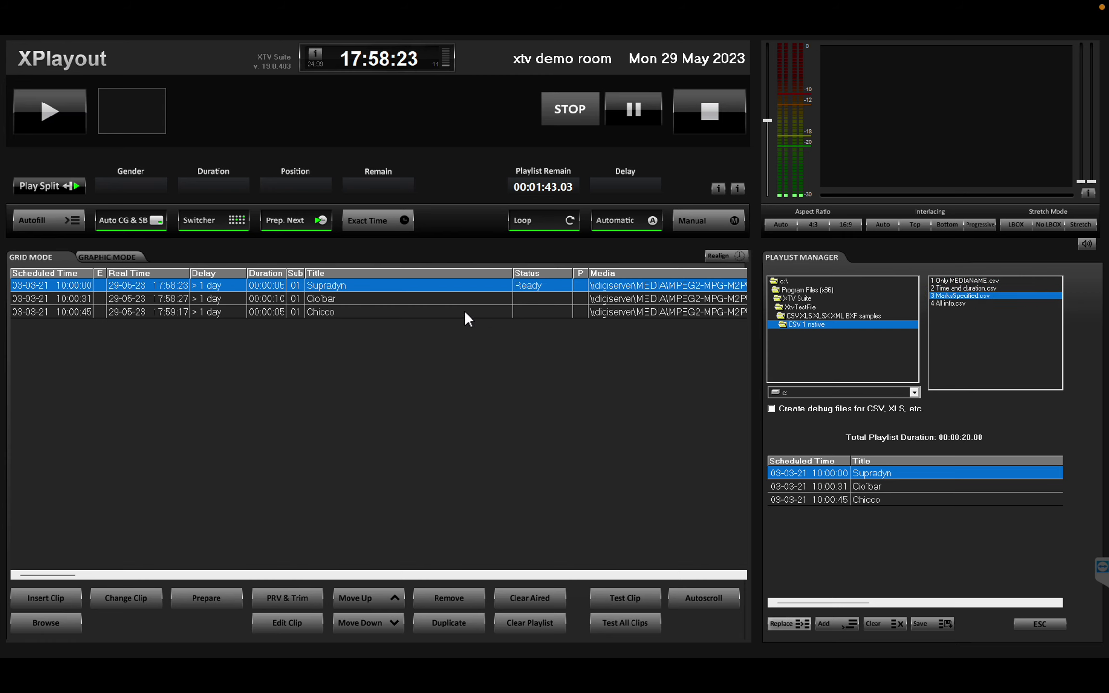
pyautogui.click(439, 313)
pyautogui.click(436, 300)
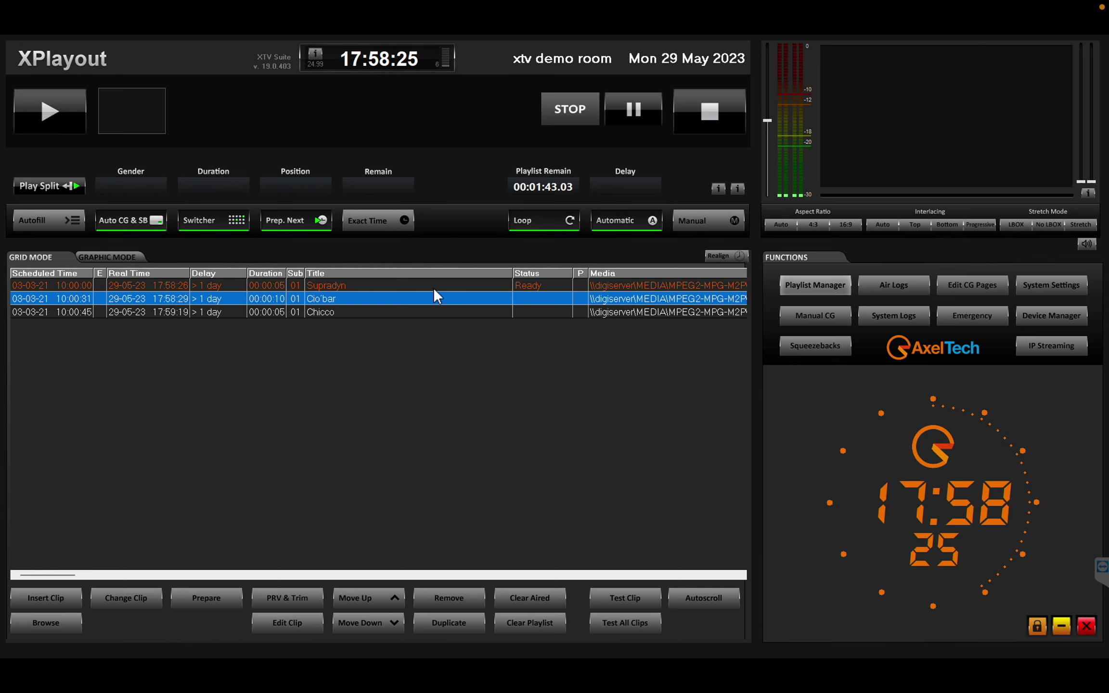
# Minimize XPlayout and close both LibreOffice Calc windows and the Header descriptions text file
pyautogui.click(1061, 624)
pyautogui.moveTo(871, 3)
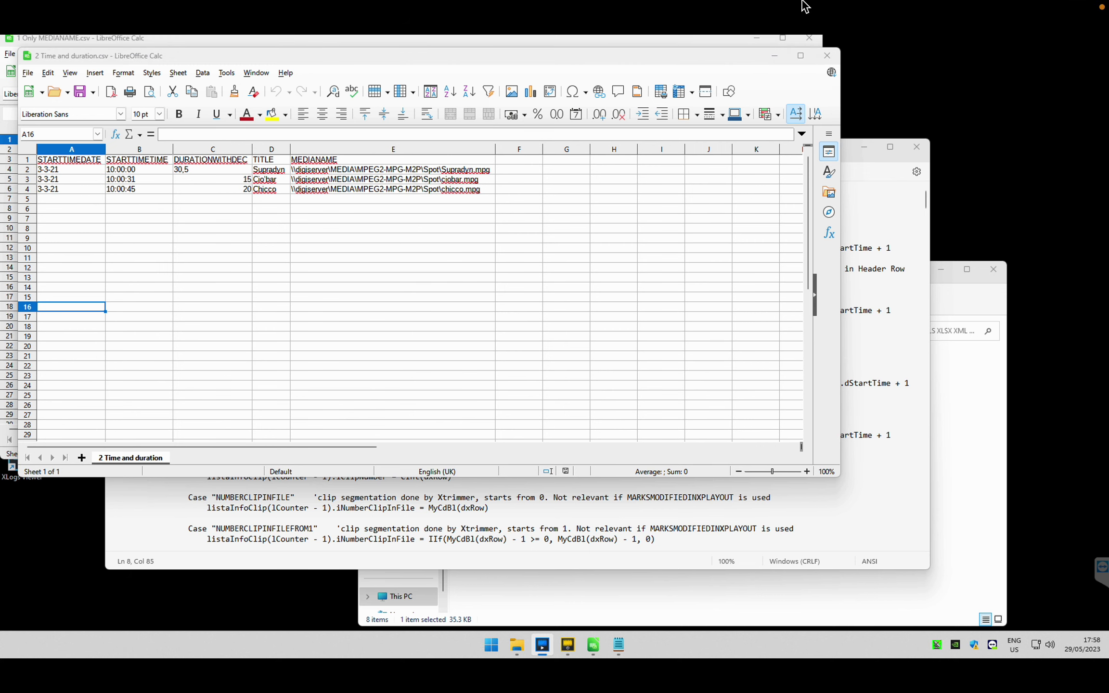
pyautogui.click(827, 55)
pyautogui.click(809, 37)
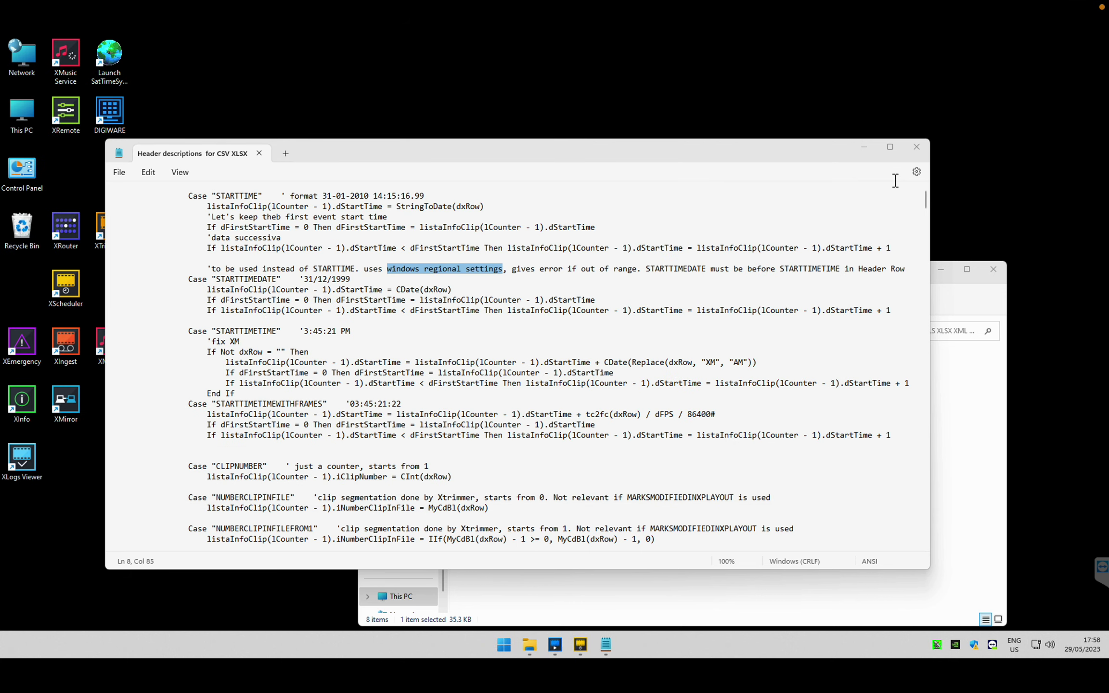
pyautogui.click(917, 145)
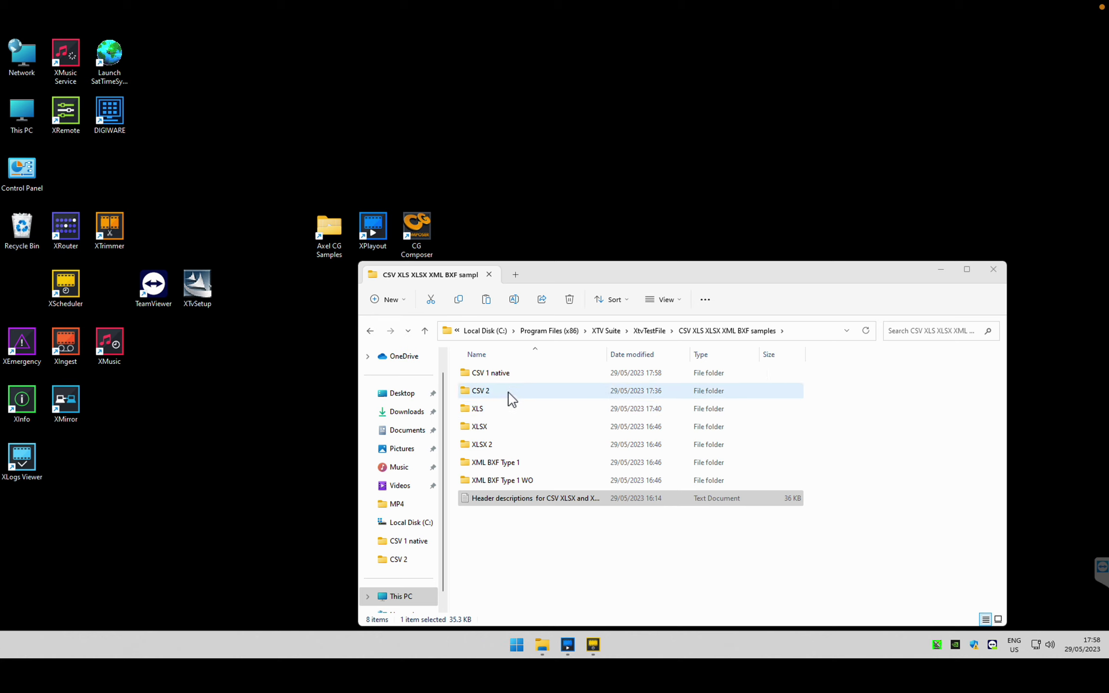
# Open 3 MarksSpecified.csv from the CSV 1 native folder in LibreOffice Calc, separated by semicolon
pyautogui.doubleClick(501, 373)
pyautogui.doubleClick(523, 416)
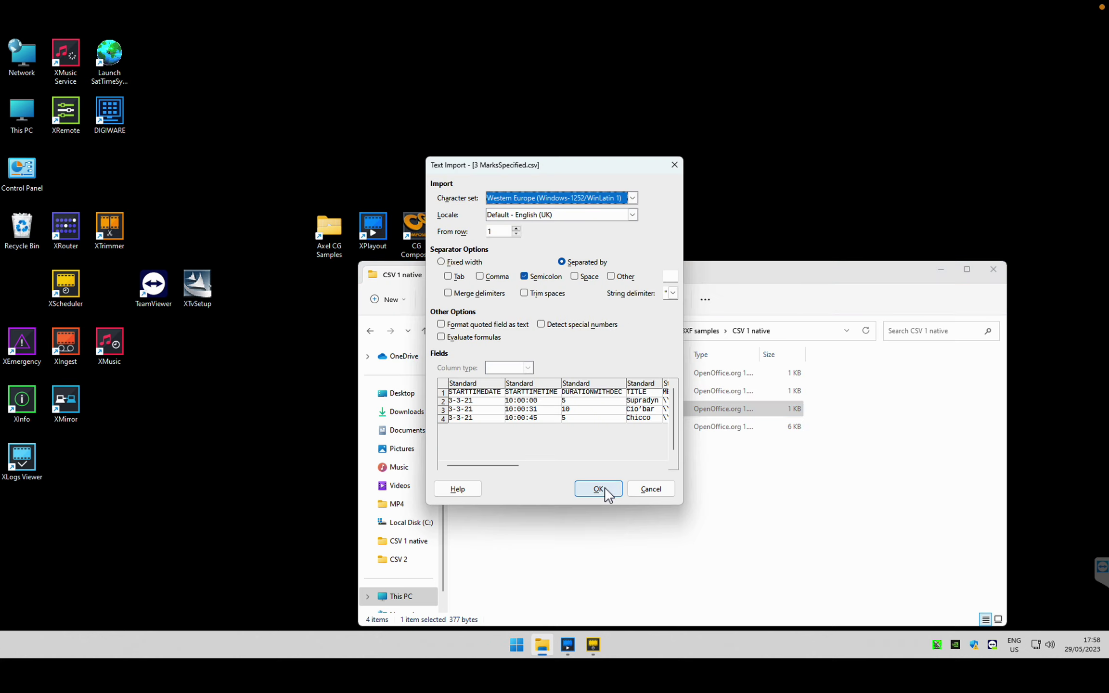
pyautogui.click(598, 489)
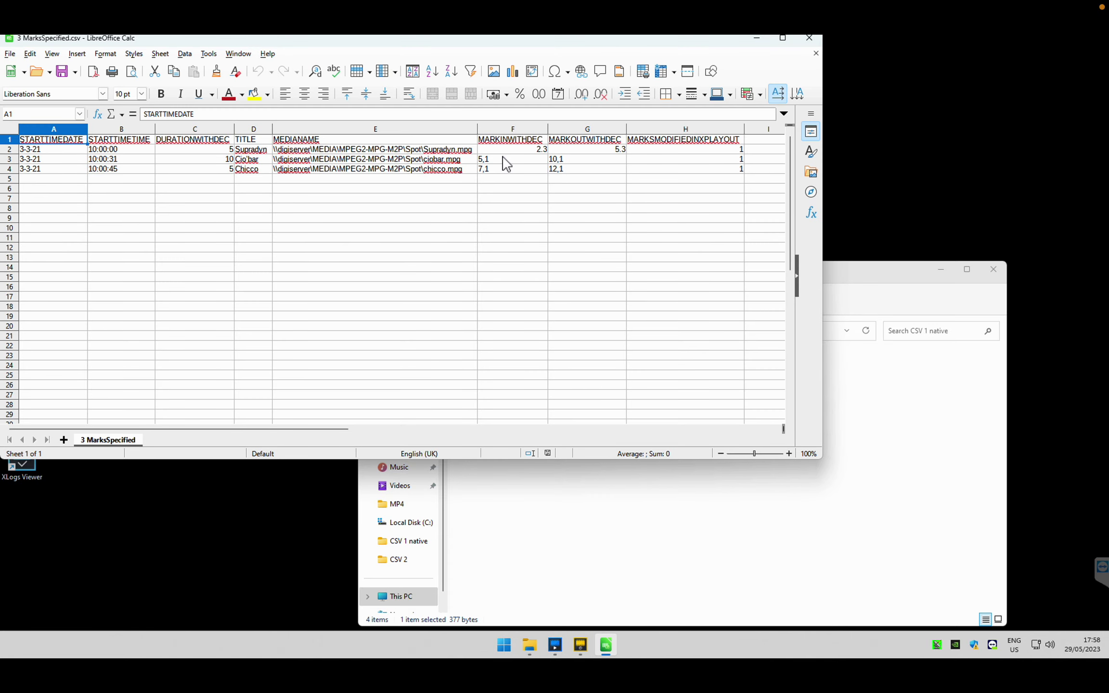
# Examine the MARKINWITHDEC and MARKOUTWITHDEC entries for the Supradyn and Cio'bar clips
pyautogui.click(518, 148)
pyautogui.click(597, 150)
pyautogui.click(515, 151)
pyautogui.click(606, 153)
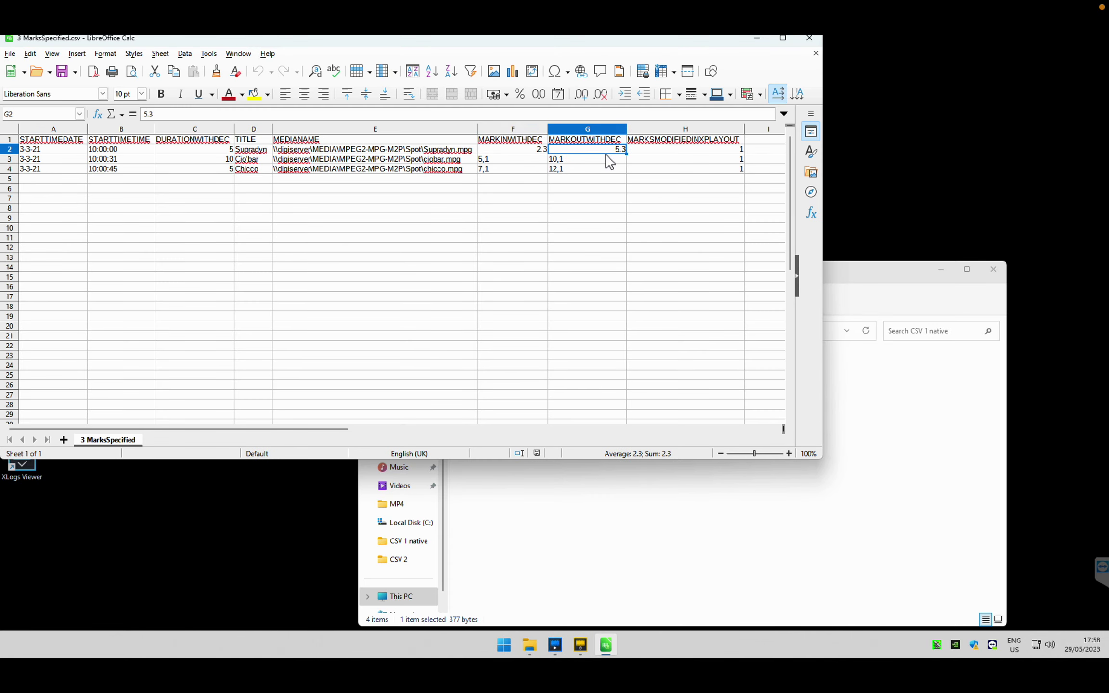
pyautogui.click(509, 159)
pyautogui.click(585, 163)
pyautogui.click(537, 151)
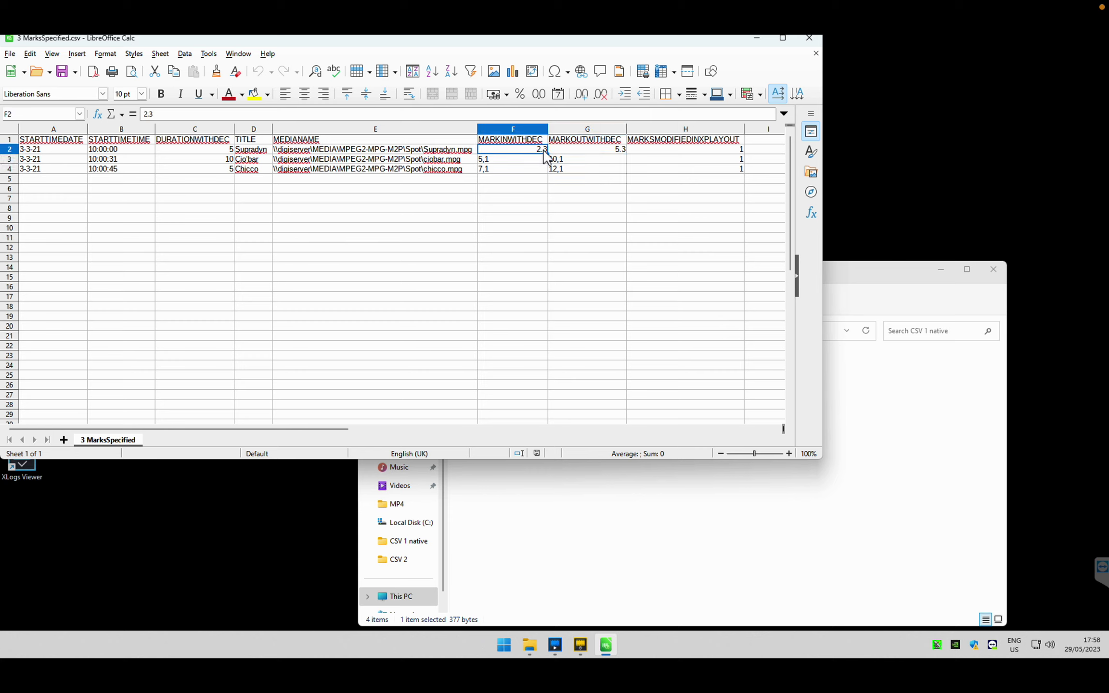
# Compare the decimal separators in the MARKINWITHDEC values of the Supradyn and Cio'bar rows
pyautogui.click(610, 150)
pyautogui.click(532, 151)
pyautogui.click(518, 164)
pyautogui.click(524, 150)
pyautogui.click(523, 159)
pyautogui.click(525, 149)
# Switch to XPlayout and prepare the Cio bar clip without airing it
pyautogui.click(562, 653)
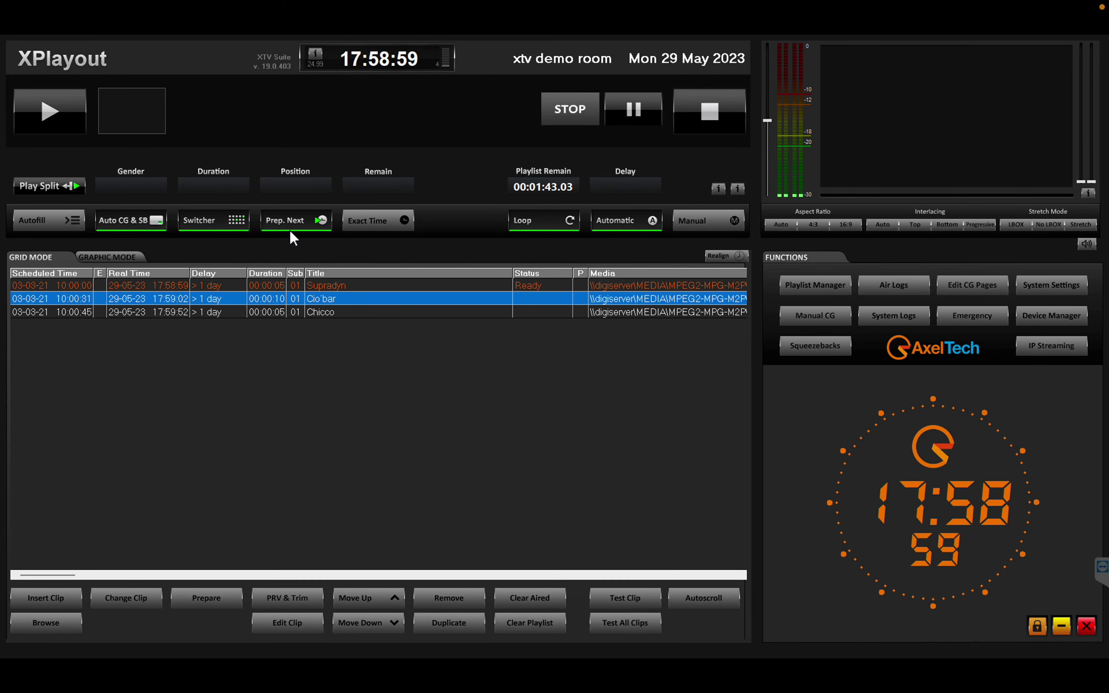
pyautogui.doubleClick(301, 297)
pyautogui.click(556, 398)
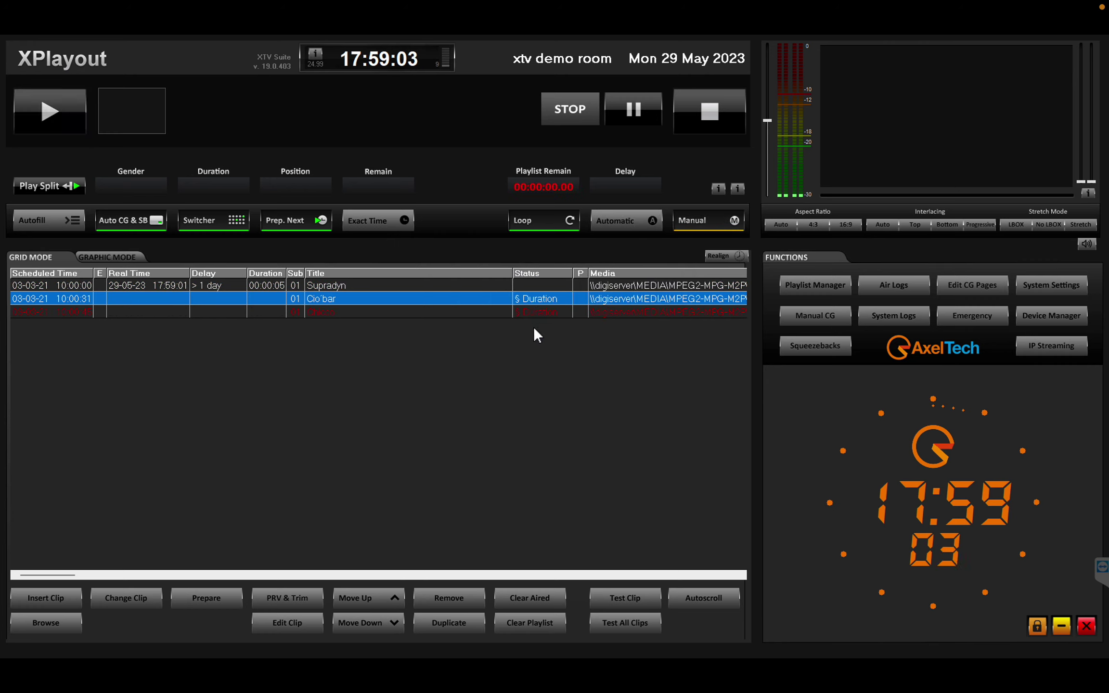
# Back in the 3 MarksSpecified.csv sheet, set Cio'bar's MARKINWITHDEC to 5.1 and MARKOUTWITHDEC to 10.1, and save in Text CSV format
pyautogui.click(1062, 625)
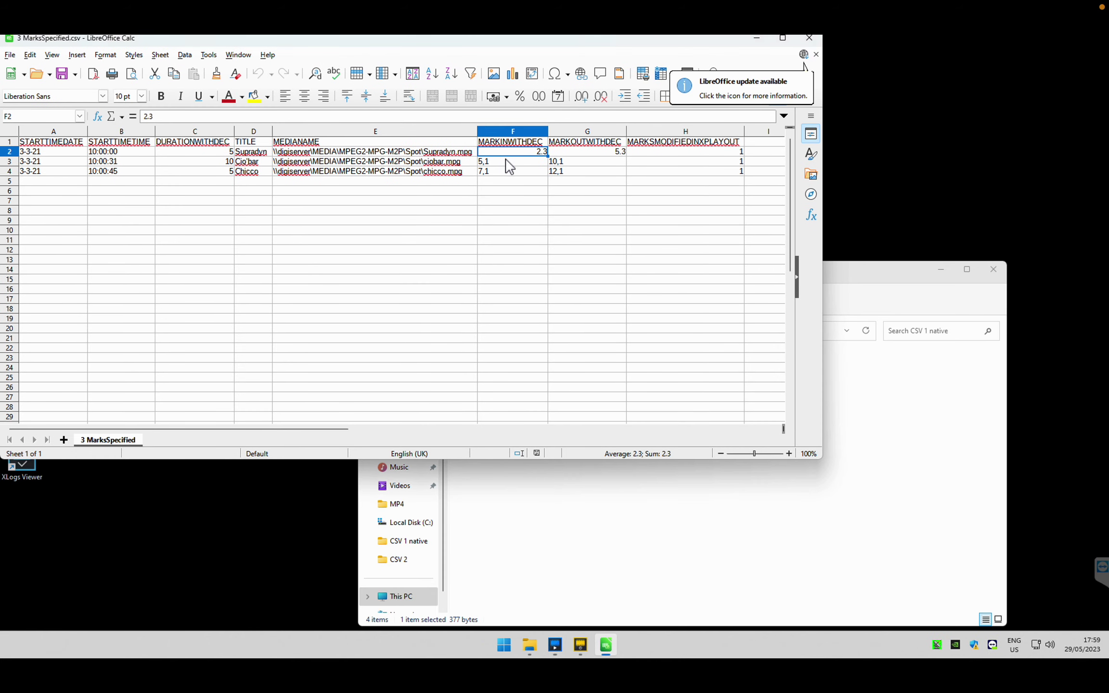
pyautogui.click(515, 162)
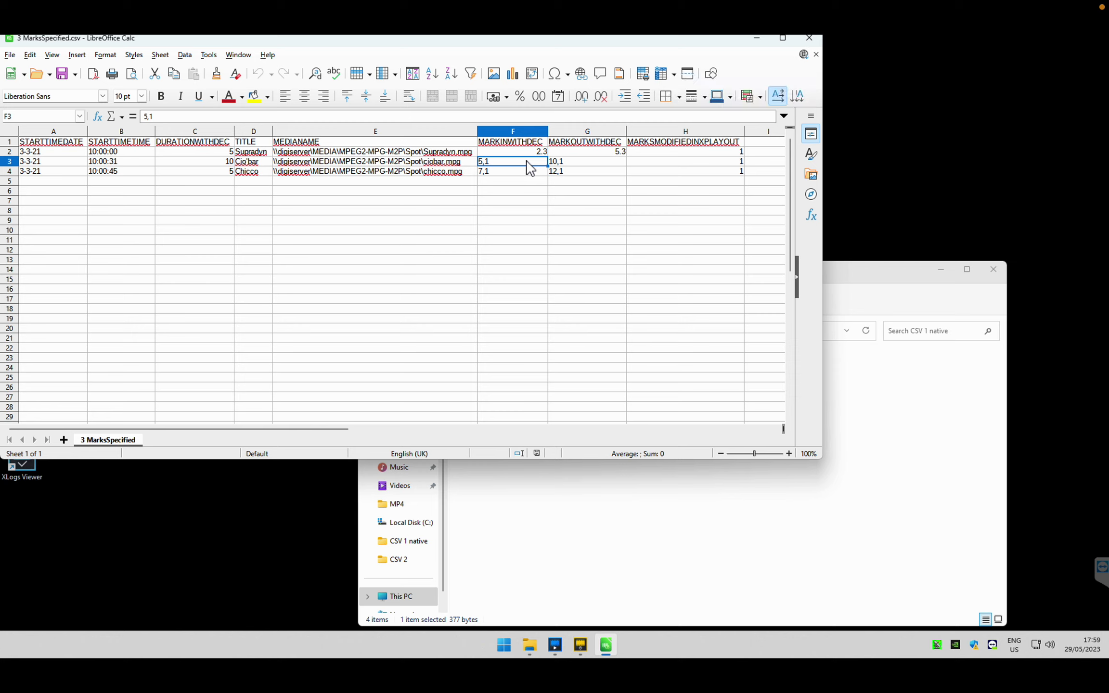
pyautogui.write('5.1')
pyautogui.press('Return')
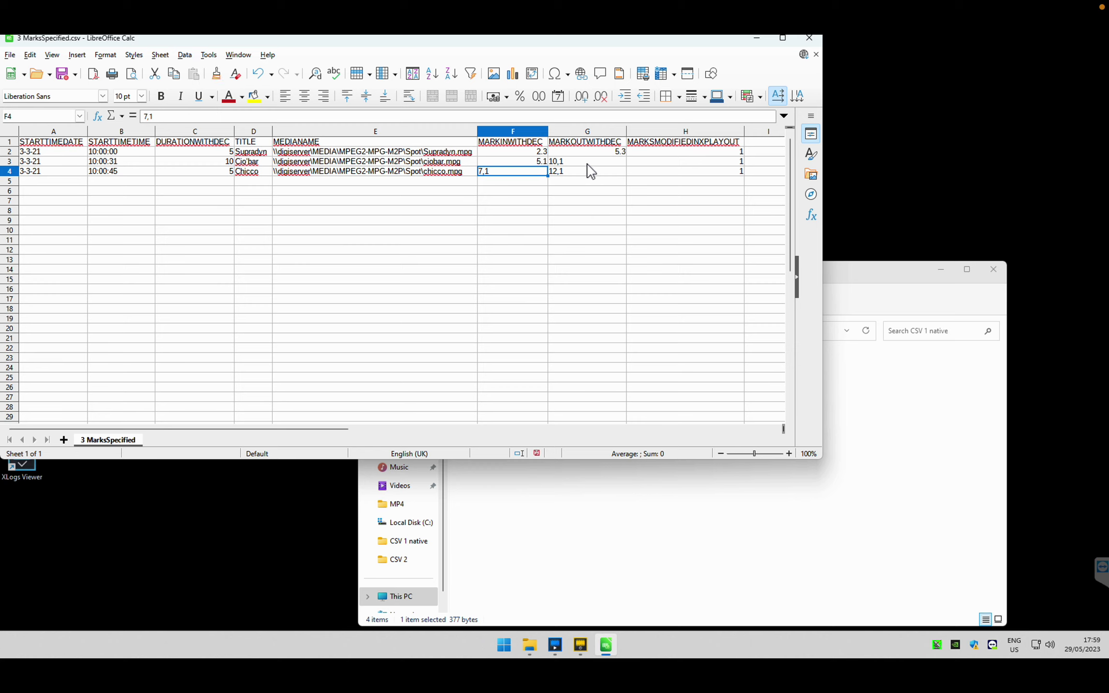
pyautogui.press('Up')
pyautogui.press('Right')
pyautogui.write('1')
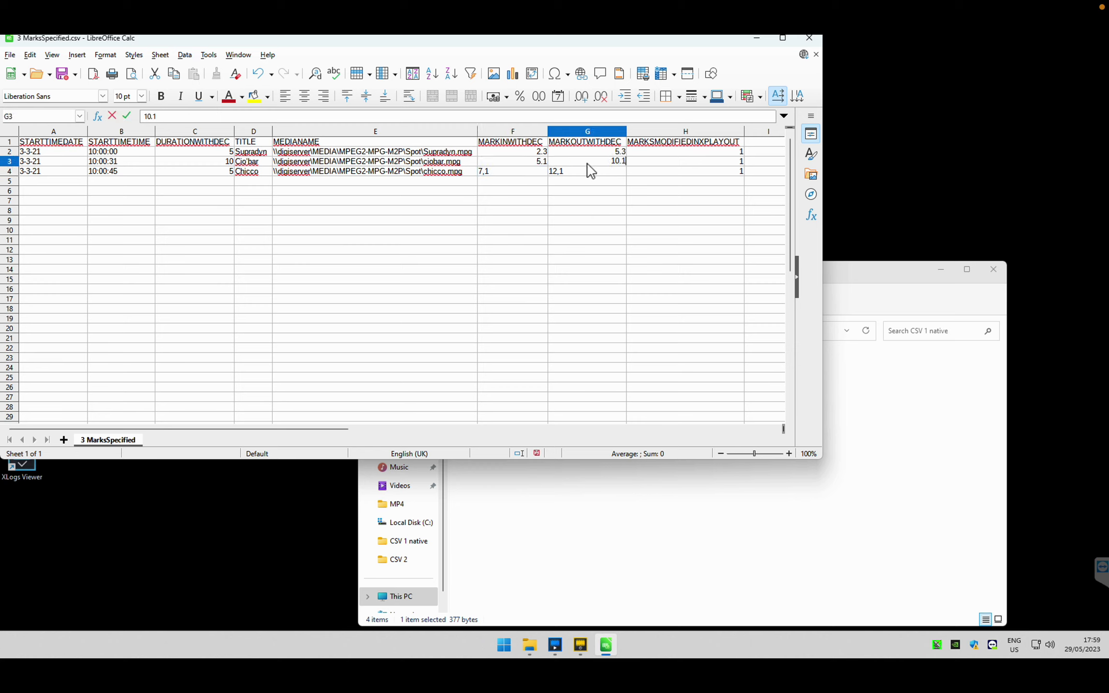
pyautogui.press('Return')
pyautogui.click(72, 76)
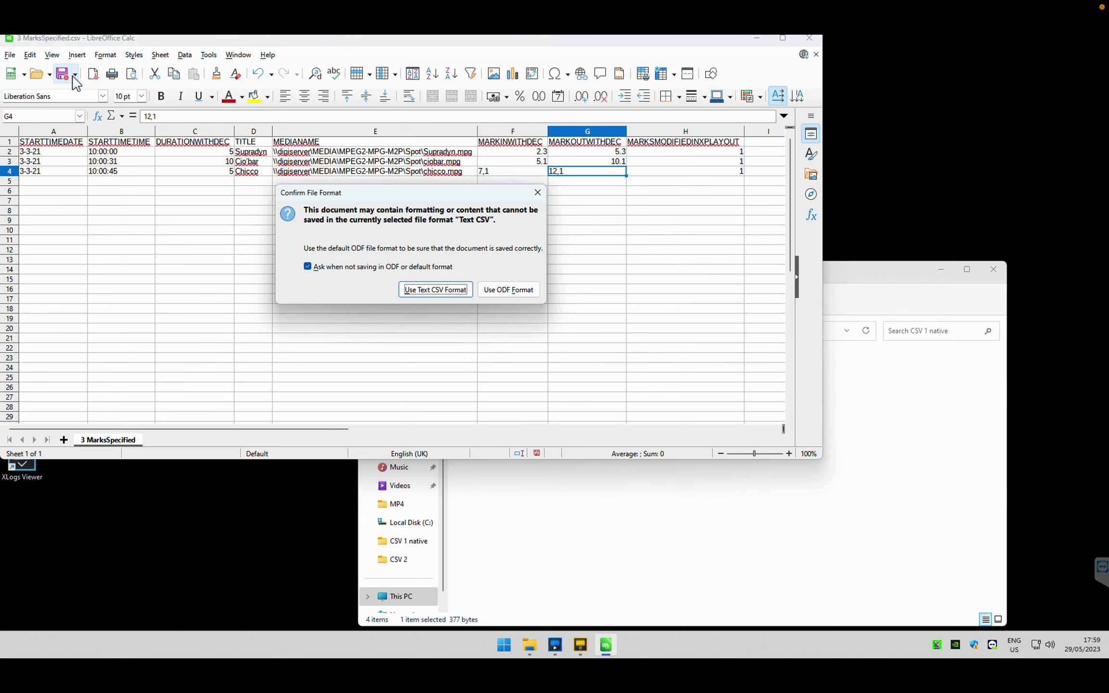
pyautogui.click(418, 287)
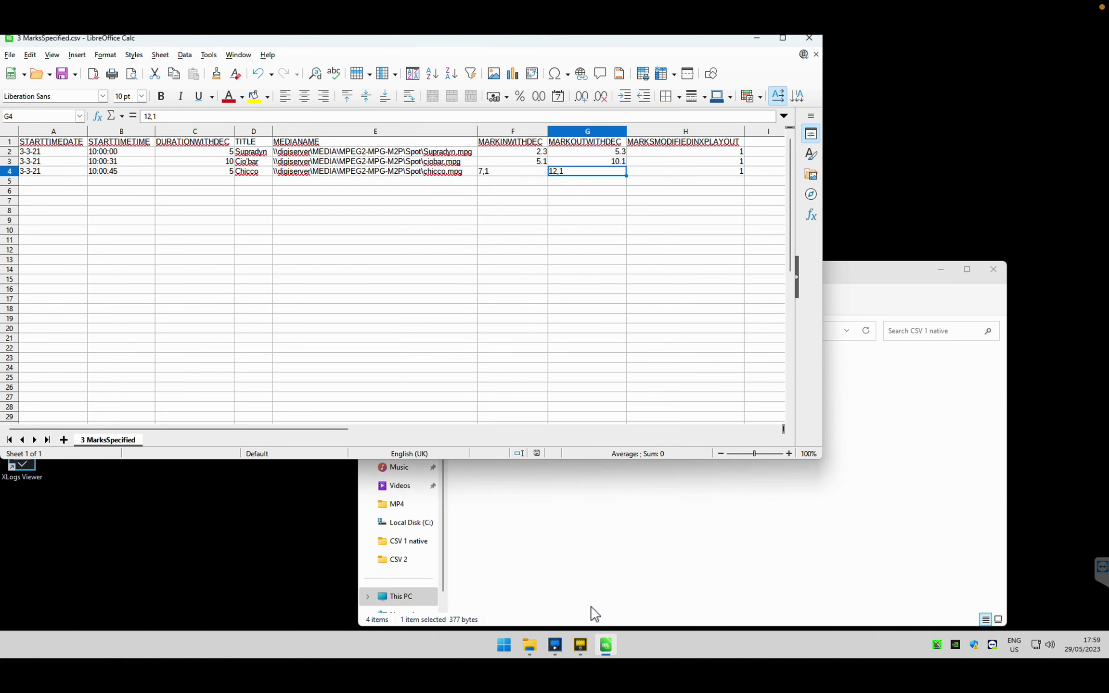
# Switch to XPlayout, prepare the Supradyn clip and select the Chicco clip
pyautogui.click(561, 650)
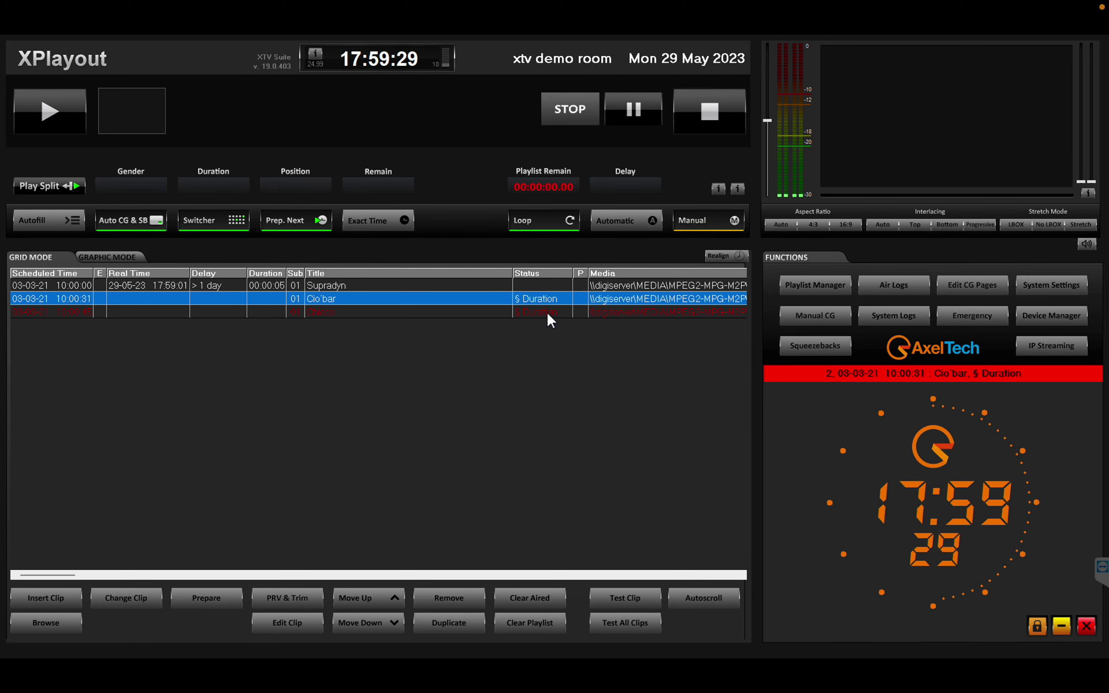
pyautogui.click(534, 287)
pyautogui.click(195, 600)
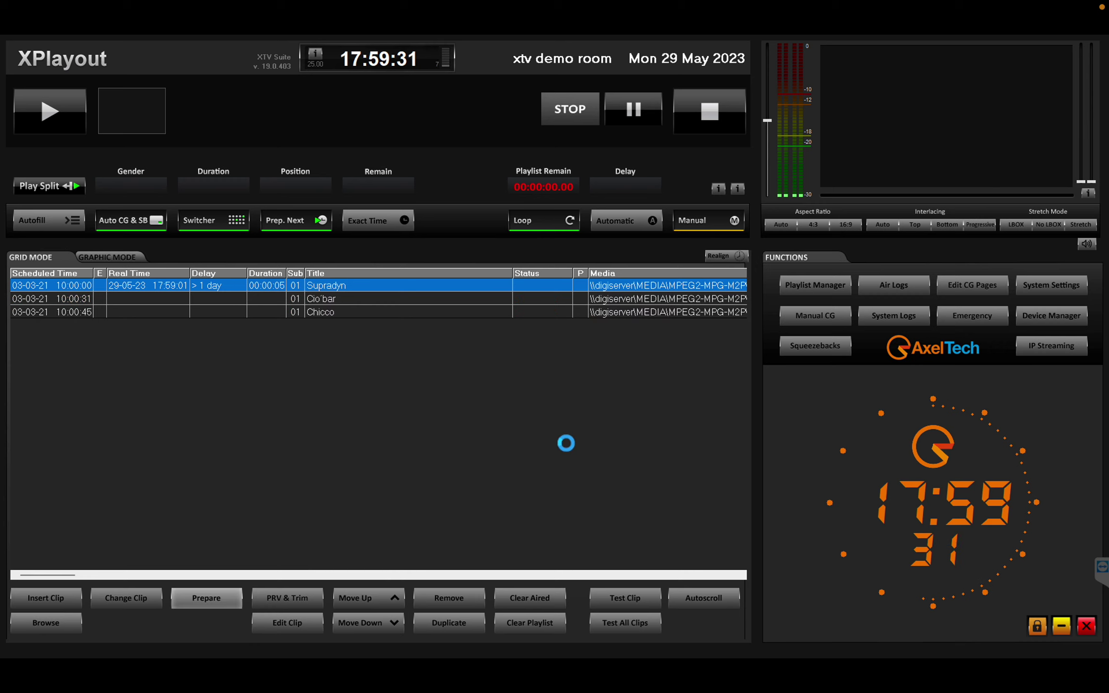
pyautogui.click(510, 312)
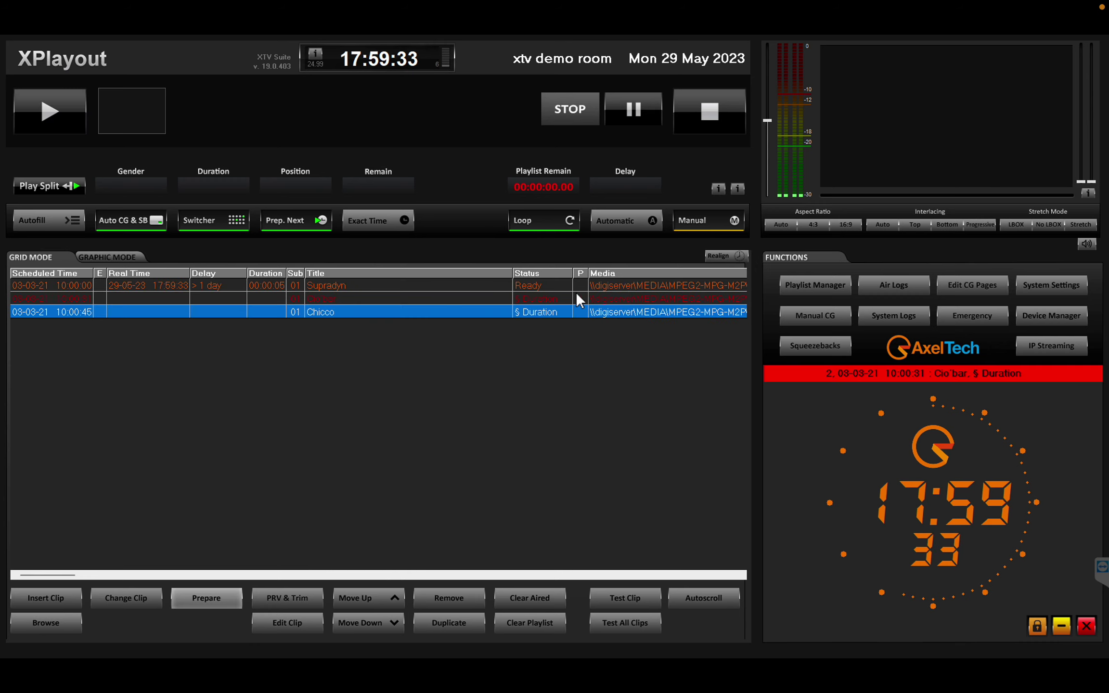
# Replace the playlist with the updated 3 MarksSpecified.csv and prepare the Cio bar clip without airing it
pyautogui.click(818, 286)
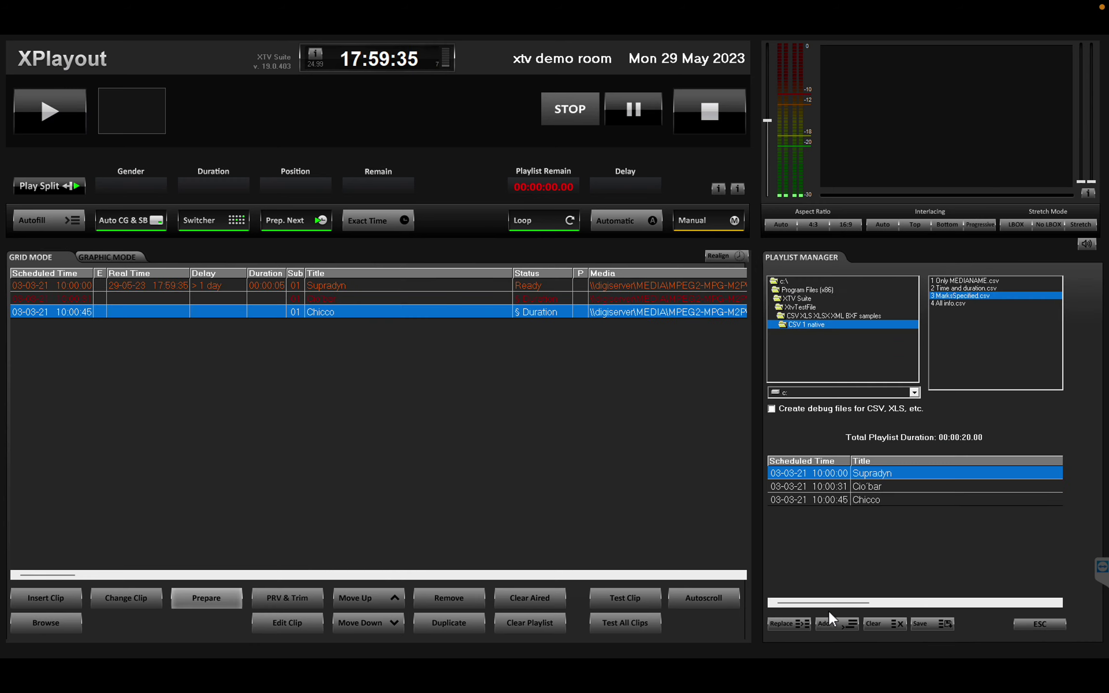
pyautogui.click(799, 623)
pyautogui.doubleClick(540, 299)
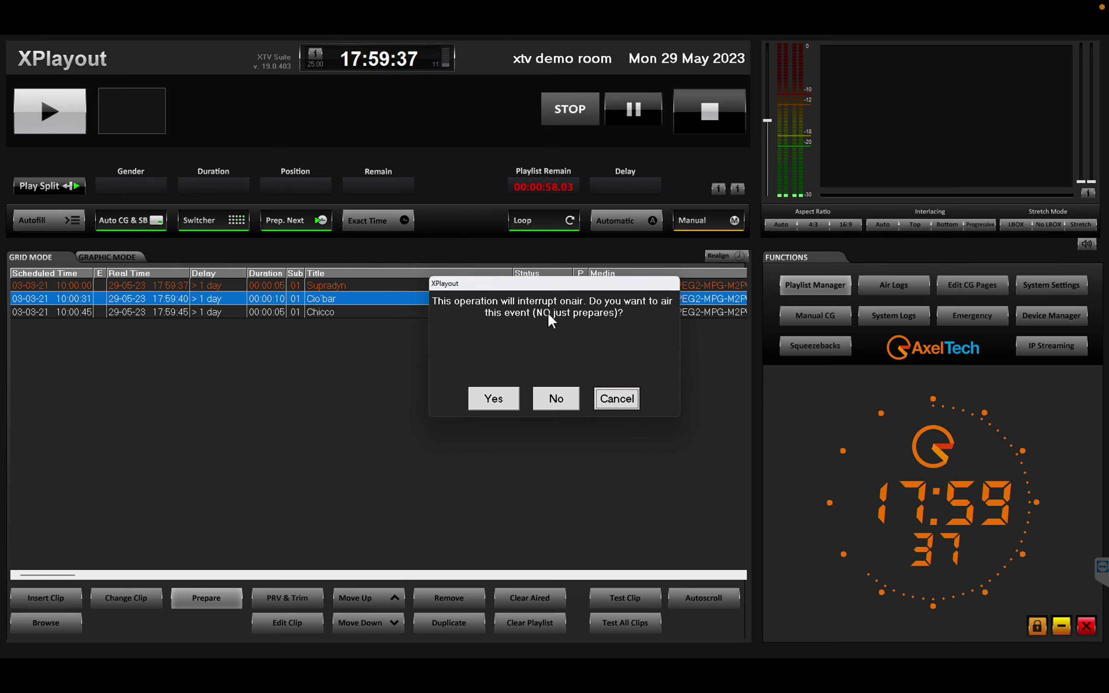
pyautogui.click(549, 401)
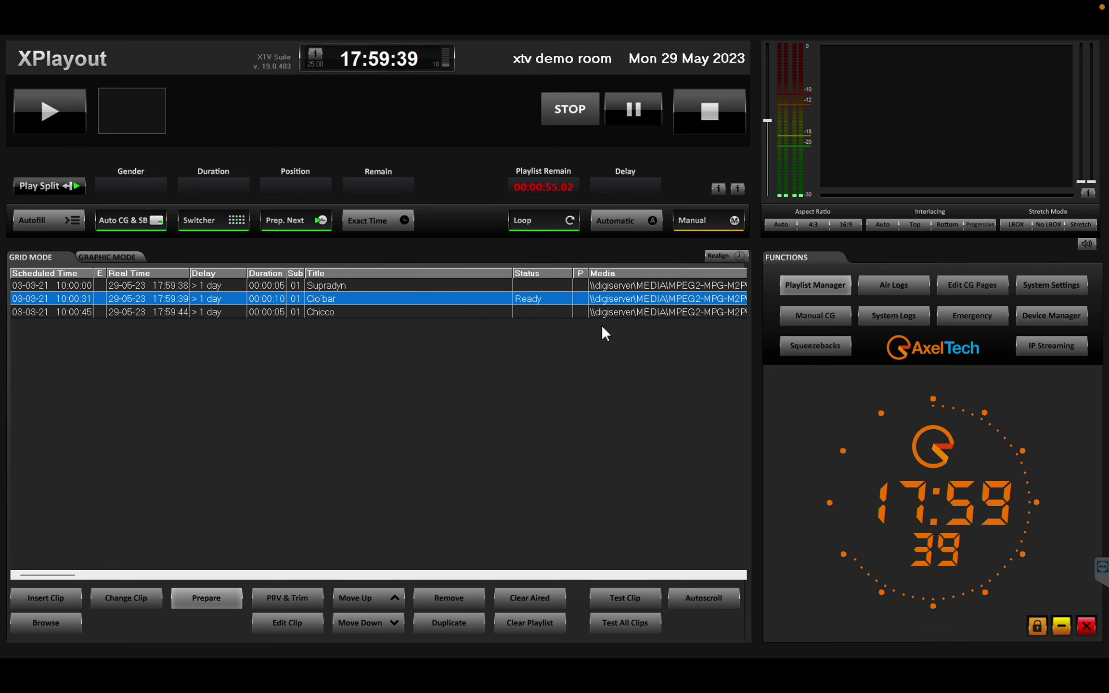
# Minimize XPlayout and examine the mark-in and mark-out values of the Supradyn and Cio'bar rows in the sheet
pyautogui.click(1061, 625)
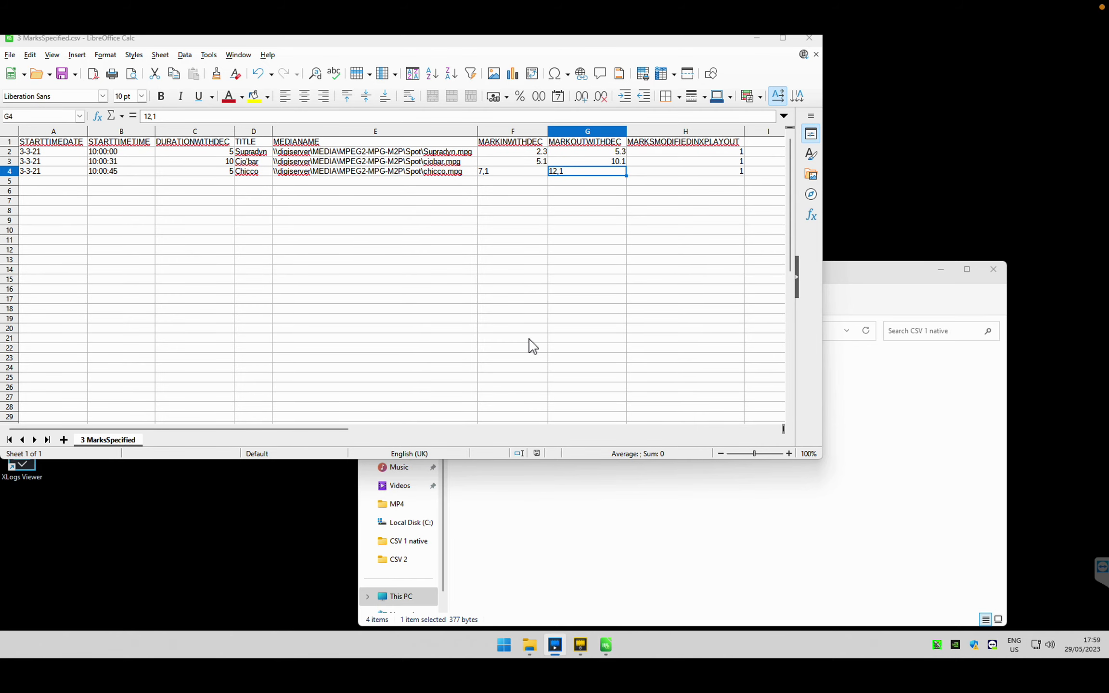
pyautogui.click(491, 153)
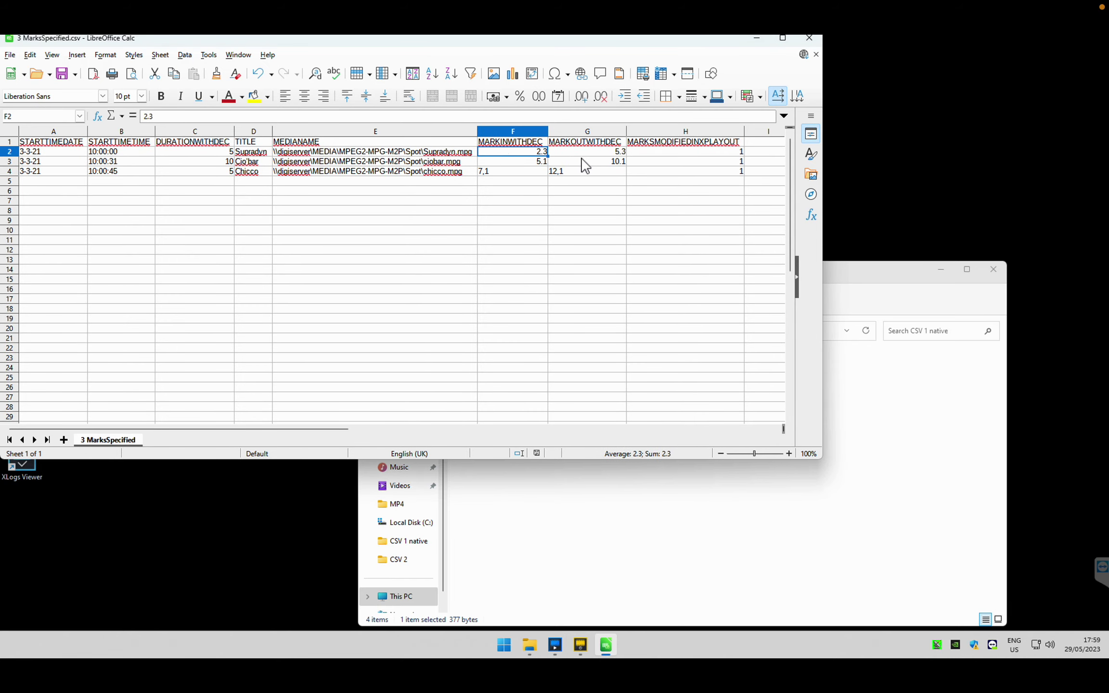
pyautogui.click(582, 159)
pyautogui.click(526, 159)
pyautogui.click(577, 155)
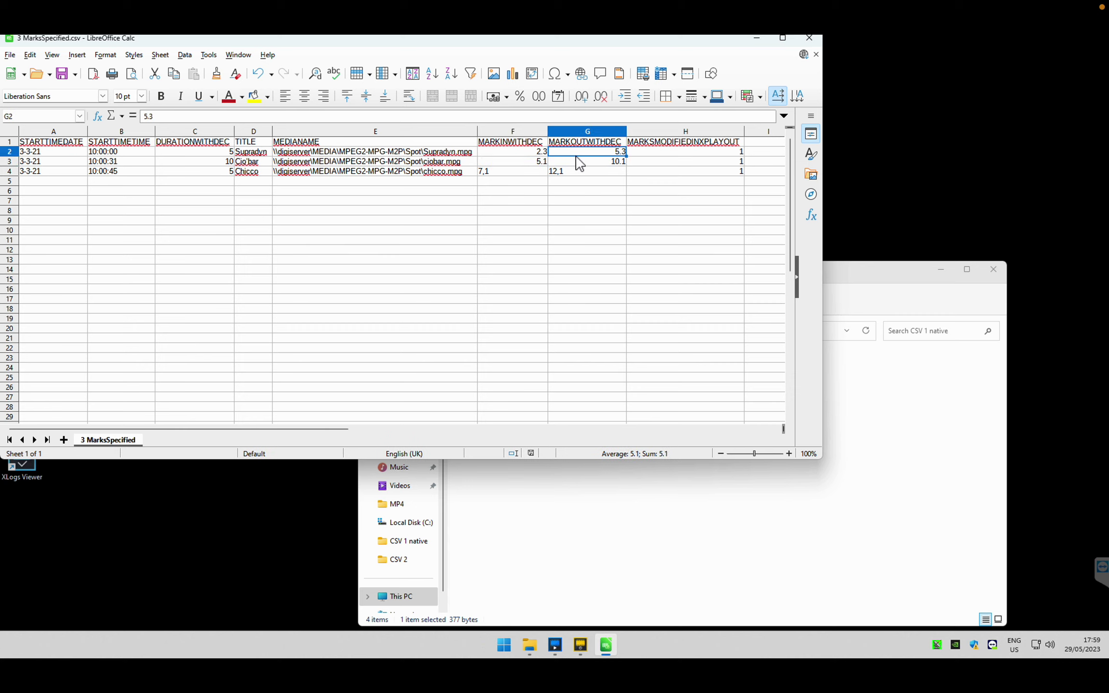
pyautogui.click(516, 164)
pyautogui.click(576, 164)
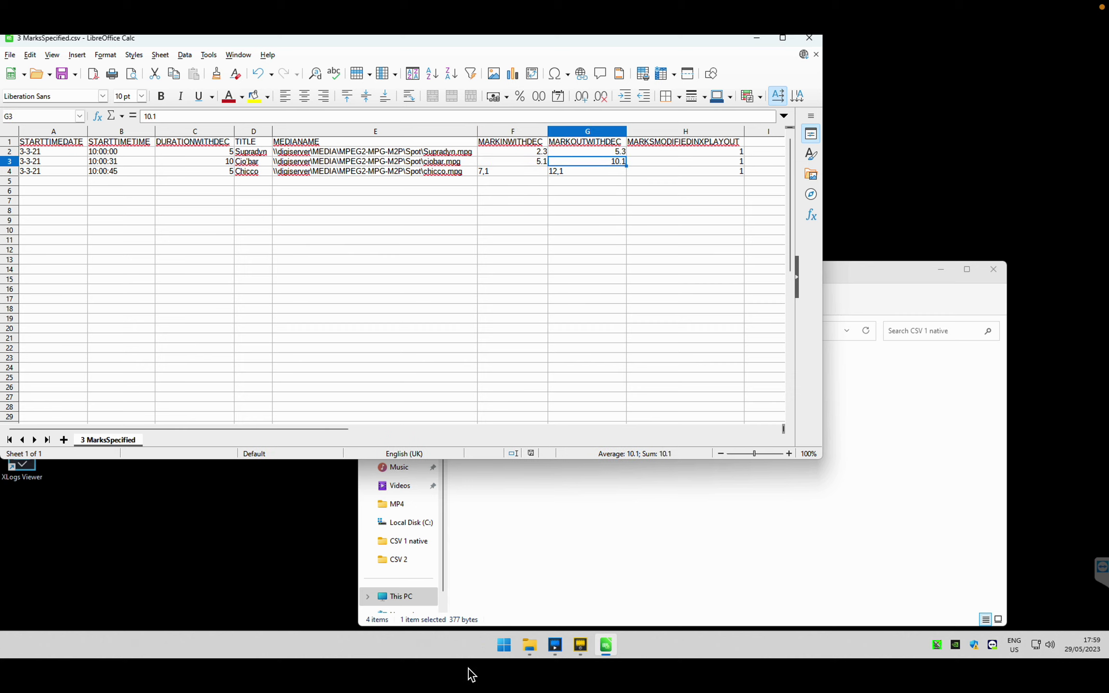
# Switch to XPlayout and try the Use playlist marks option in the 3rd party playlist settings, leaving the system settings without applying changes
pyautogui.click(555, 645)
pyautogui.click(1021, 288)
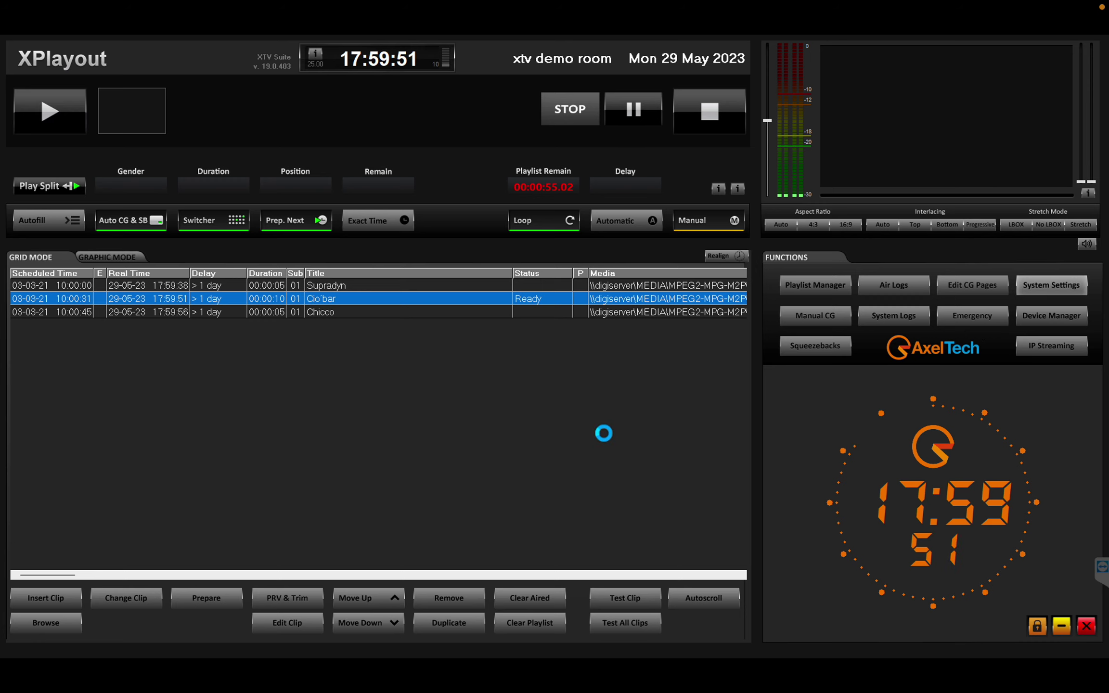
pyautogui.click(466, 415)
pyautogui.click(460, 436)
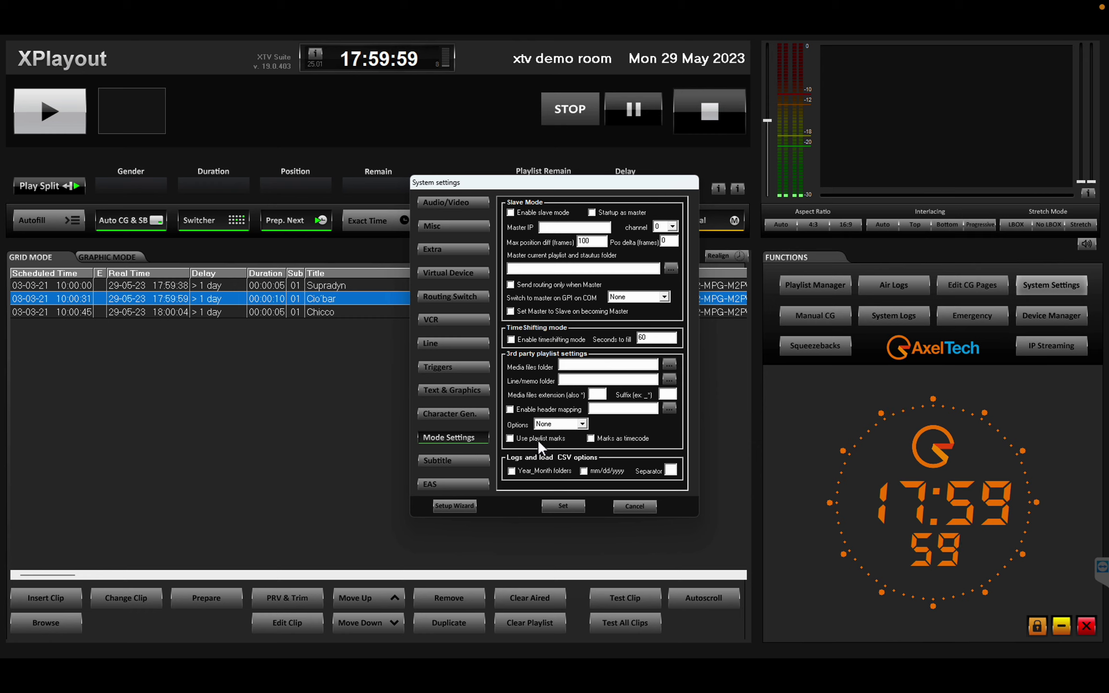
pyautogui.click(519, 439)
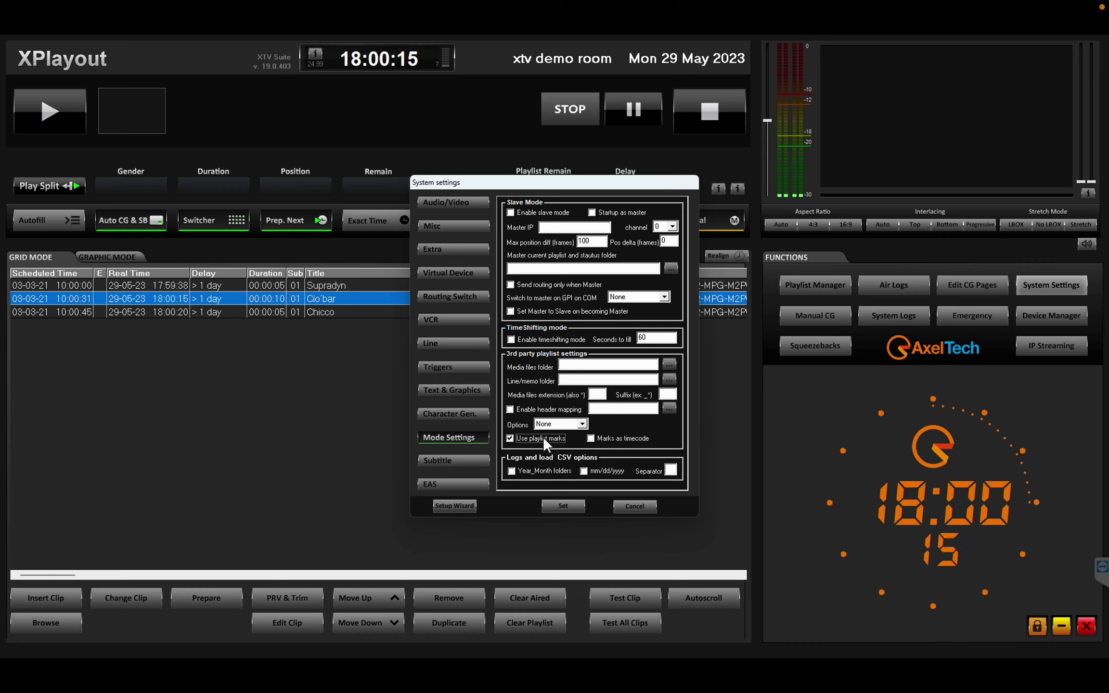
pyautogui.click(539, 439)
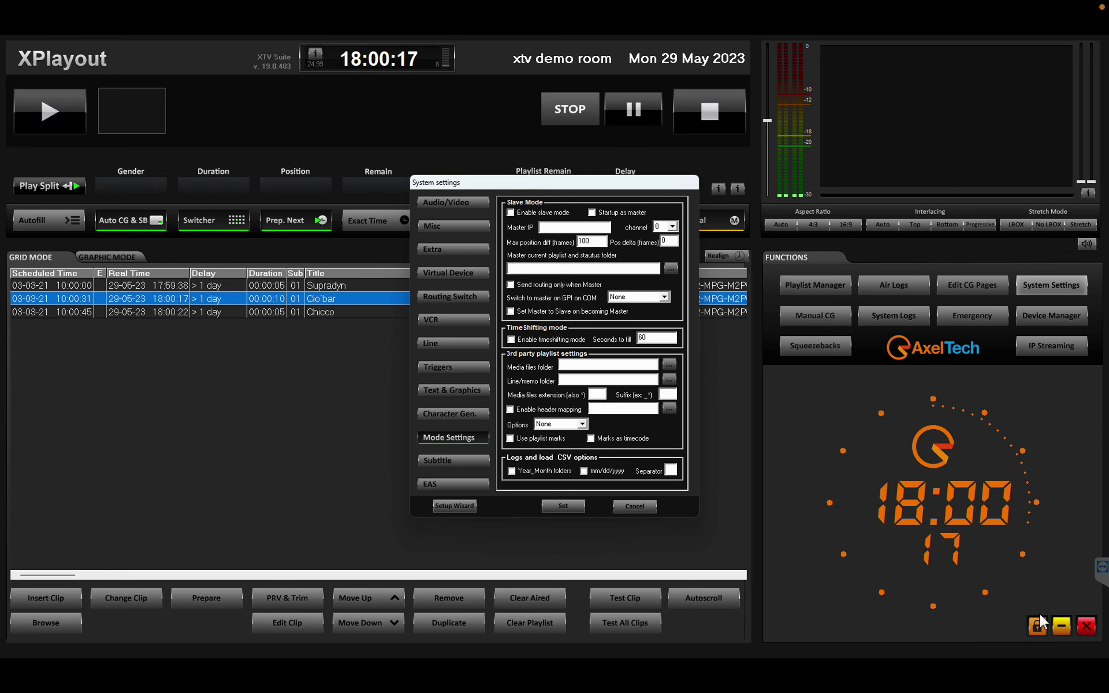
pyautogui.click(634, 506)
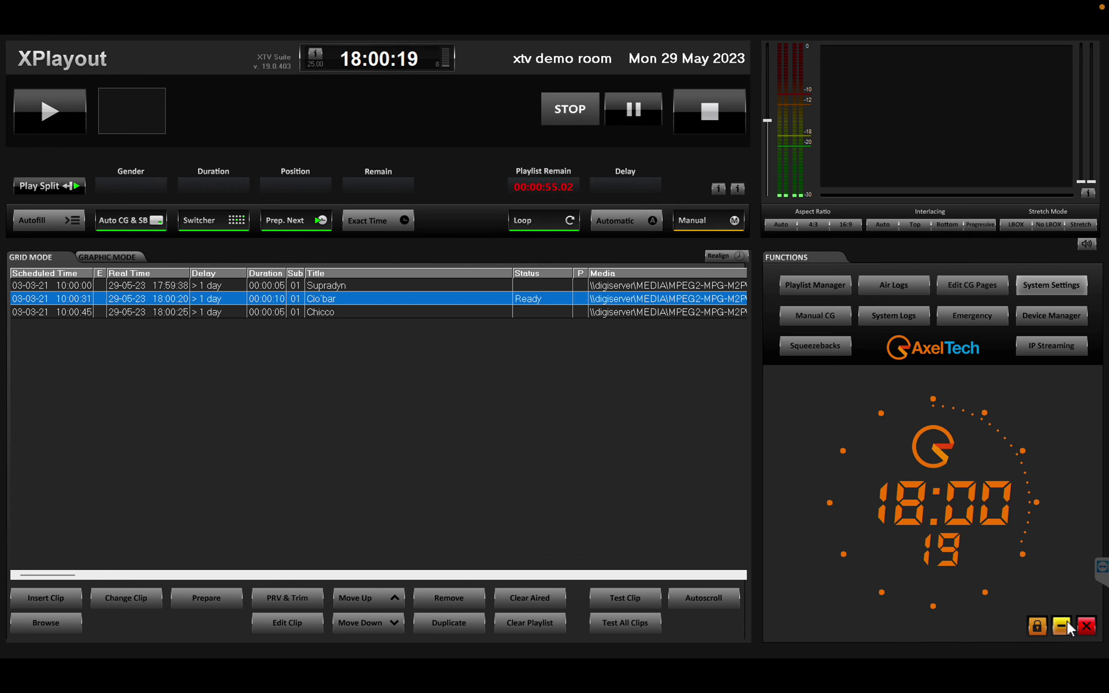
# Minimize XPlayout and preview the import of 4 All info.csv from the CSV 1 native folder without opening the sheet
pyautogui.click(1061, 626)
pyautogui.click(698, 495)
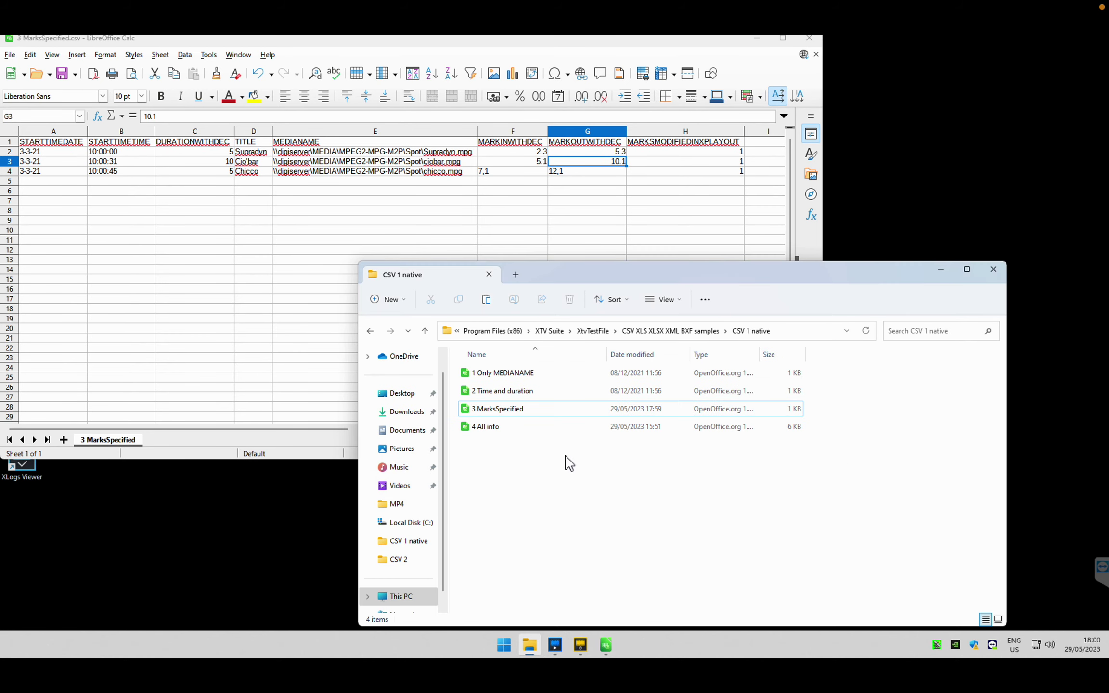
pyautogui.doubleClick(522, 432)
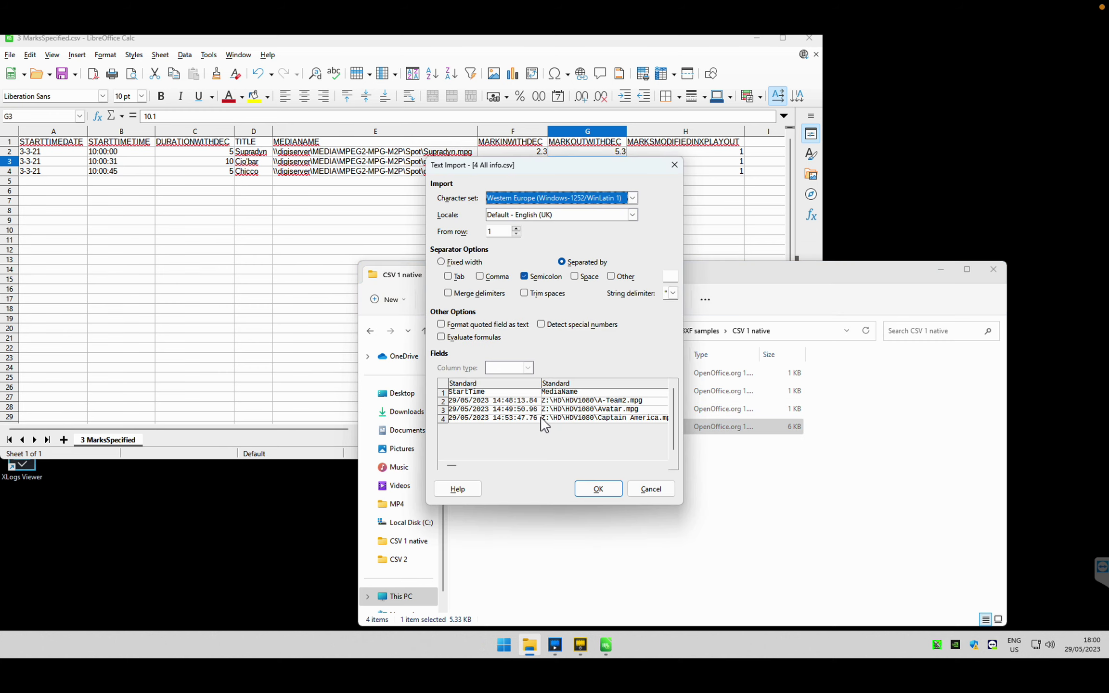
pyautogui.click(651, 488)
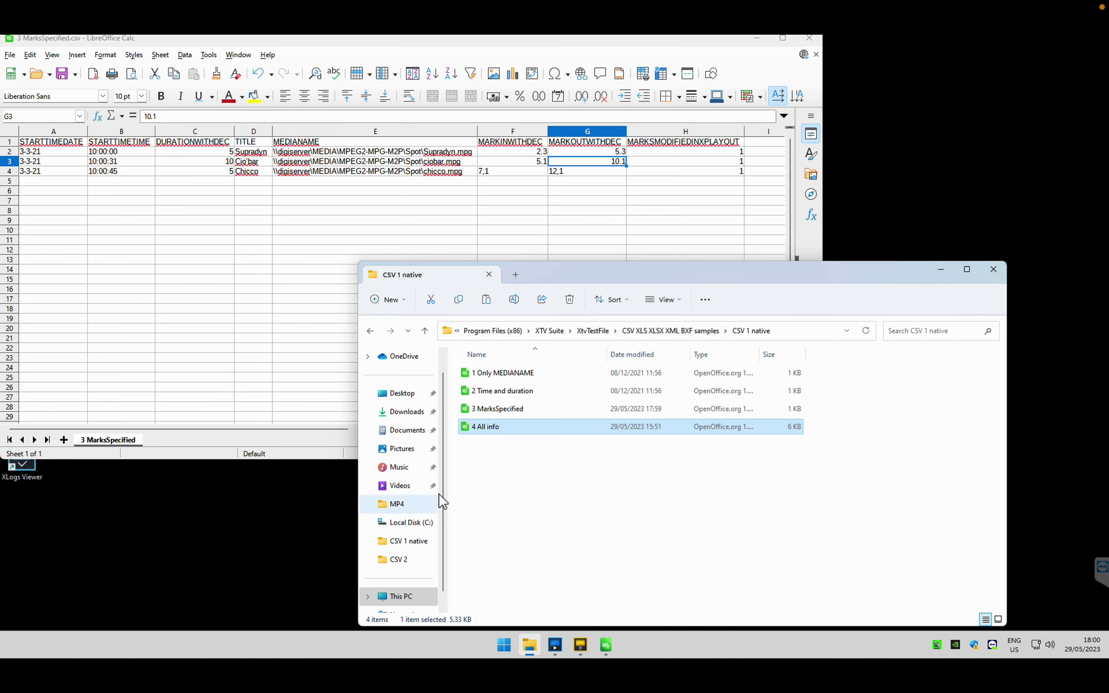
pyautogui.click(516, 487)
pyautogui.click(504, 431)
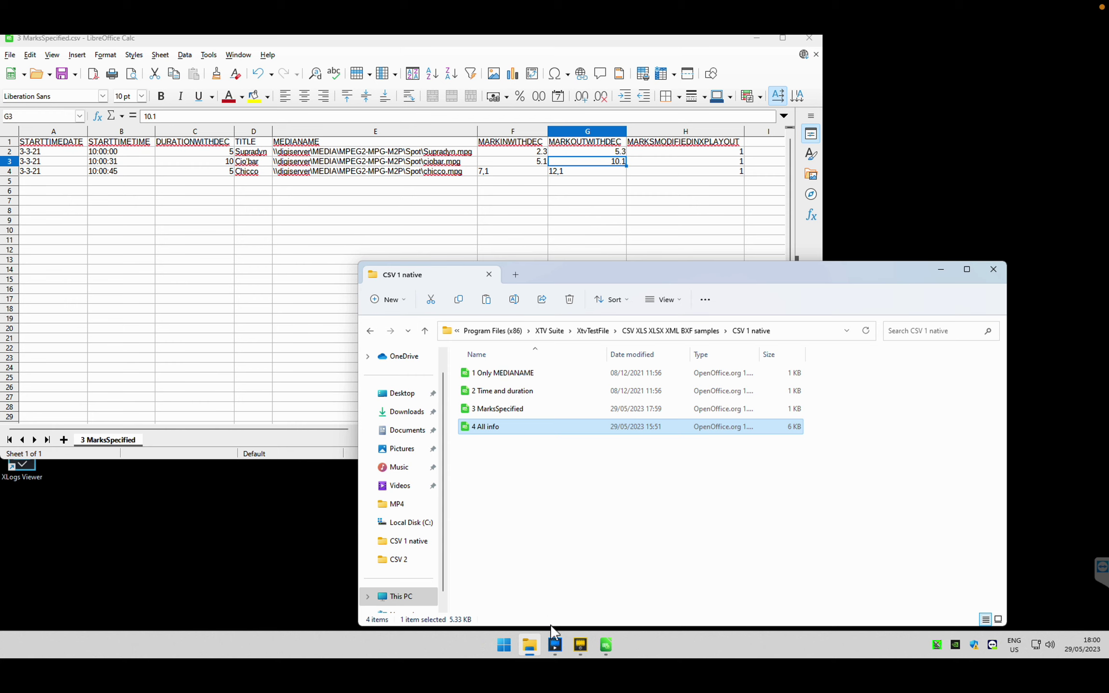
# Switch to XPlayout, preview CJCH1_14102019_v1.0.csv from the CSV 2 folder in the Playlist Manager, and leave without loading it
pyautogui.click(556, 647)
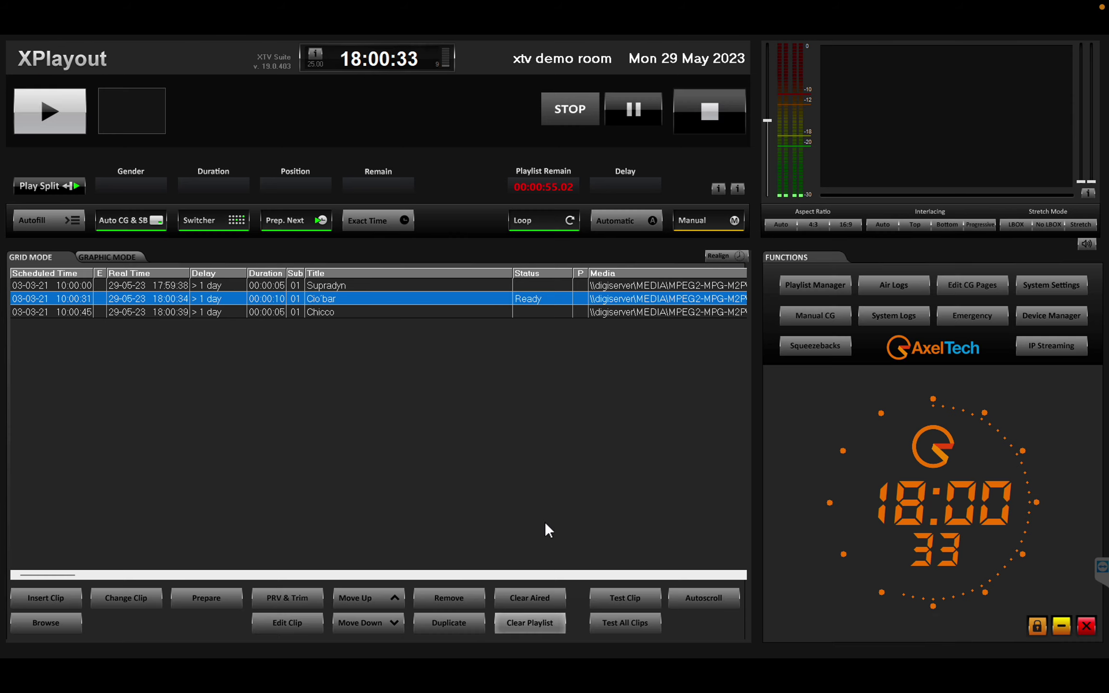
pyautogui.click(806, 289)
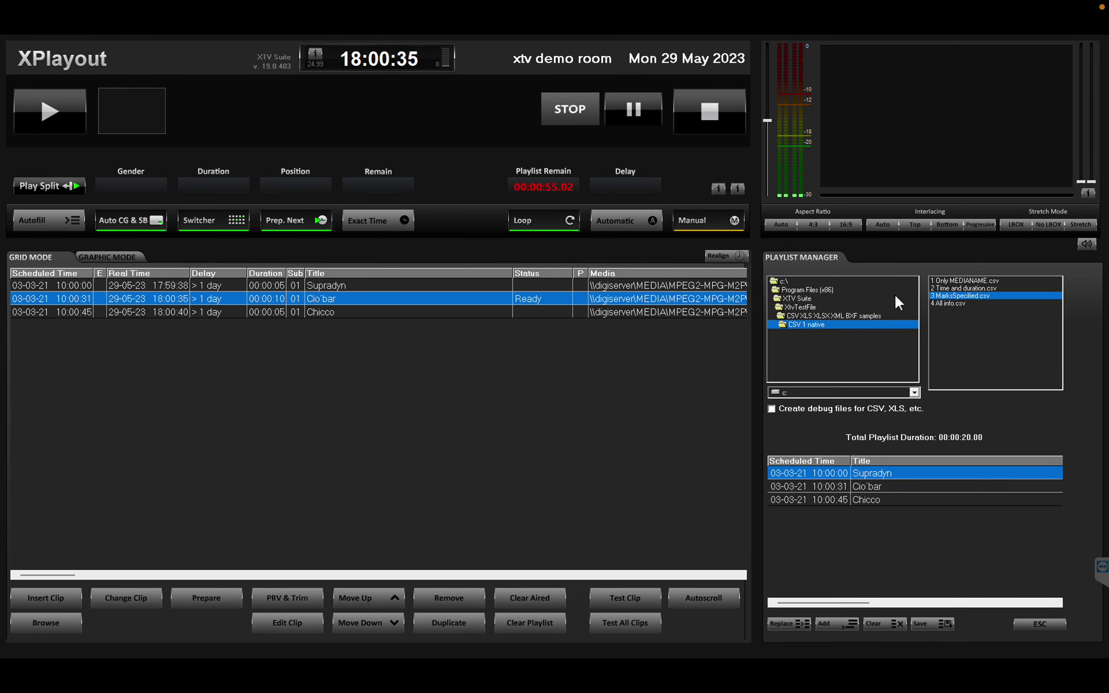
pyautogui.click(827, 315)
pyautogui.click(813, 332)
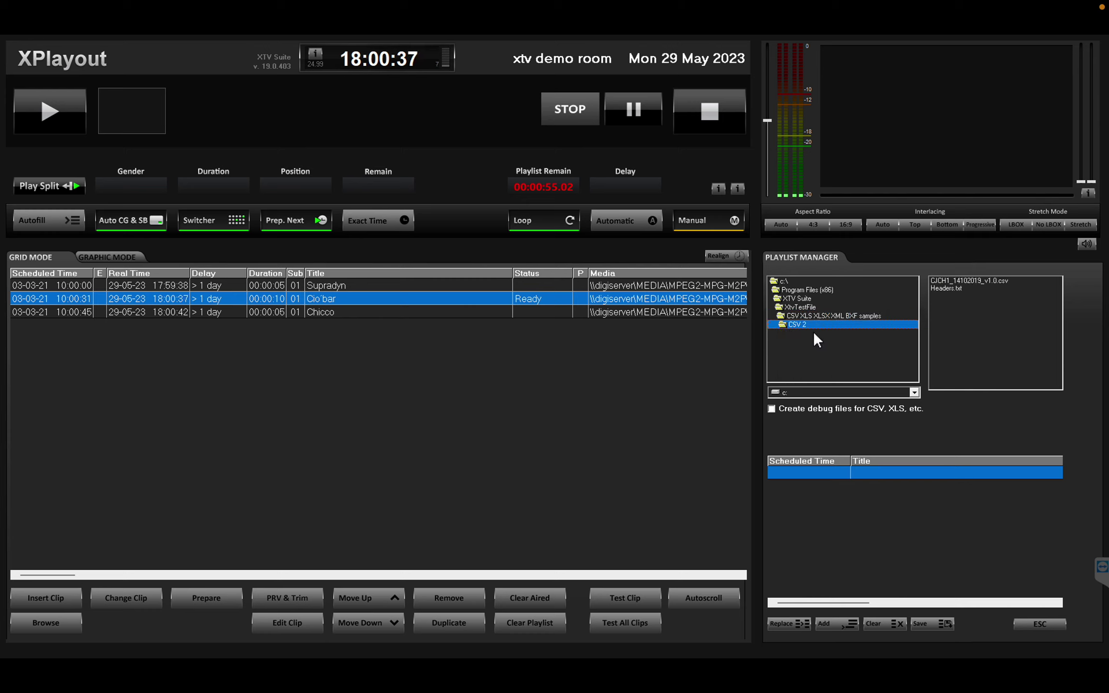
pyautogui.click(954, 280)
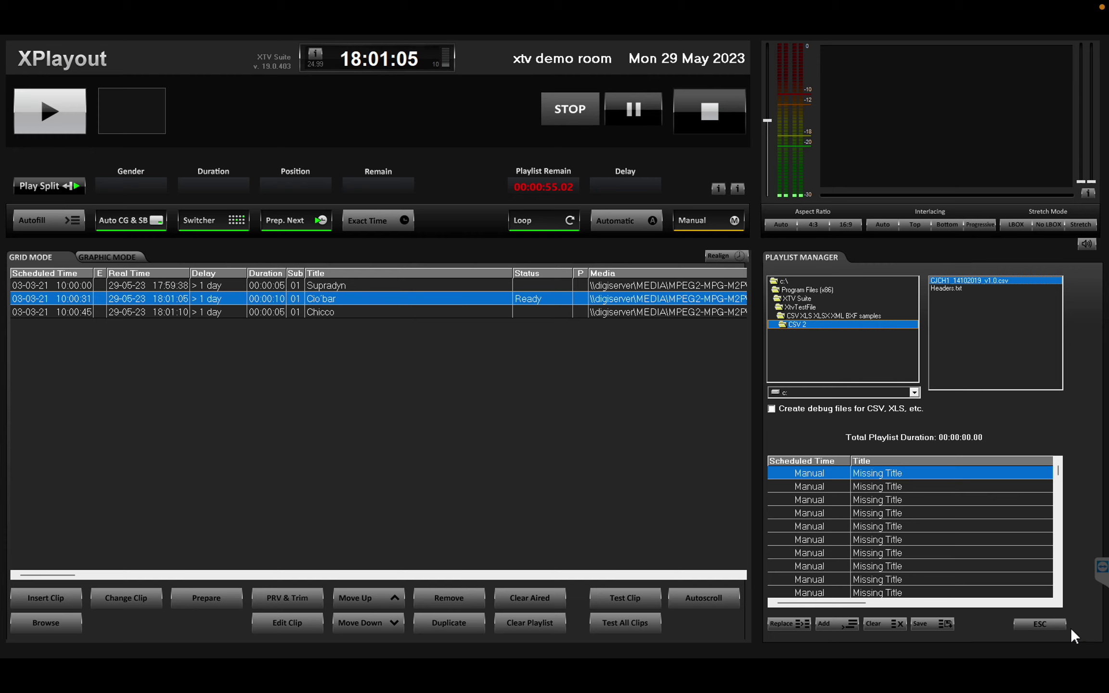
pyautogui.click(1051, 623)
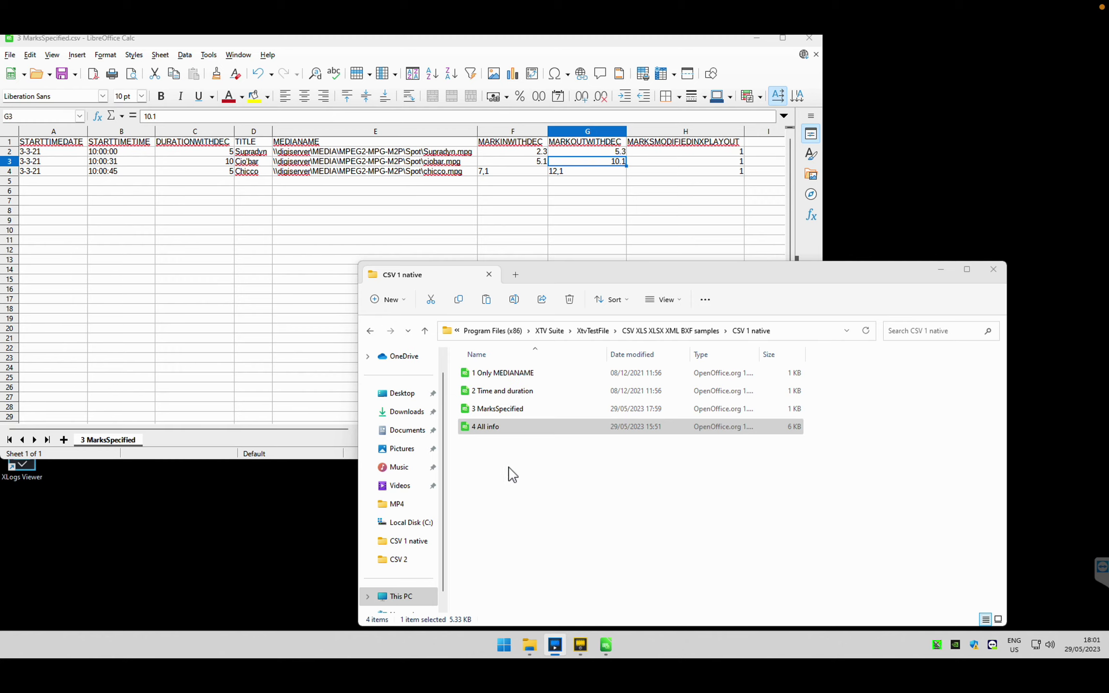
# Open CJCH1_14102019_v1.0.csv from the CSV 2 folder in Calc using only the comma as separator
pyautogui.click(673, 331)
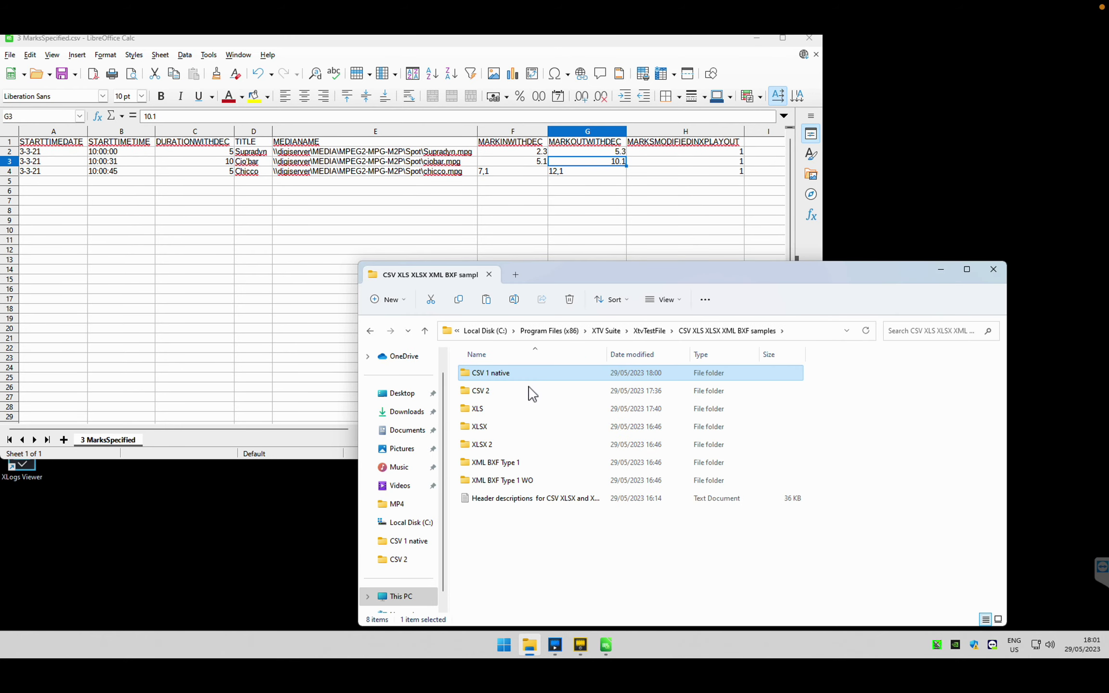
pyautogui.doubleClick(510, 392)
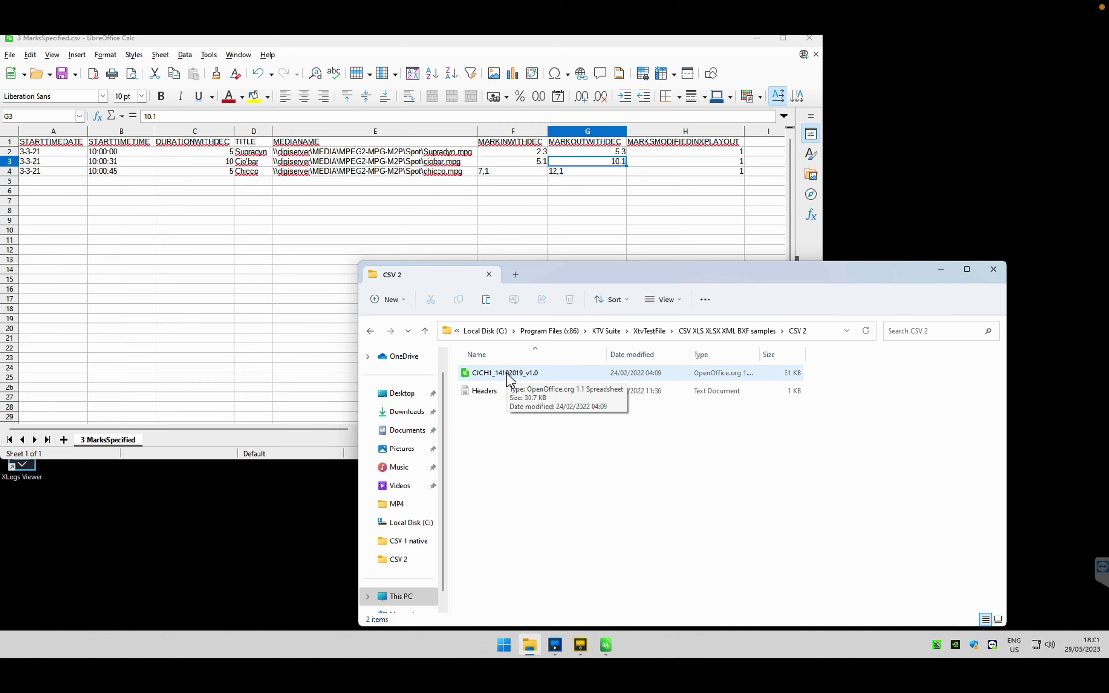
pyautogui.doubleClick(507, 375)
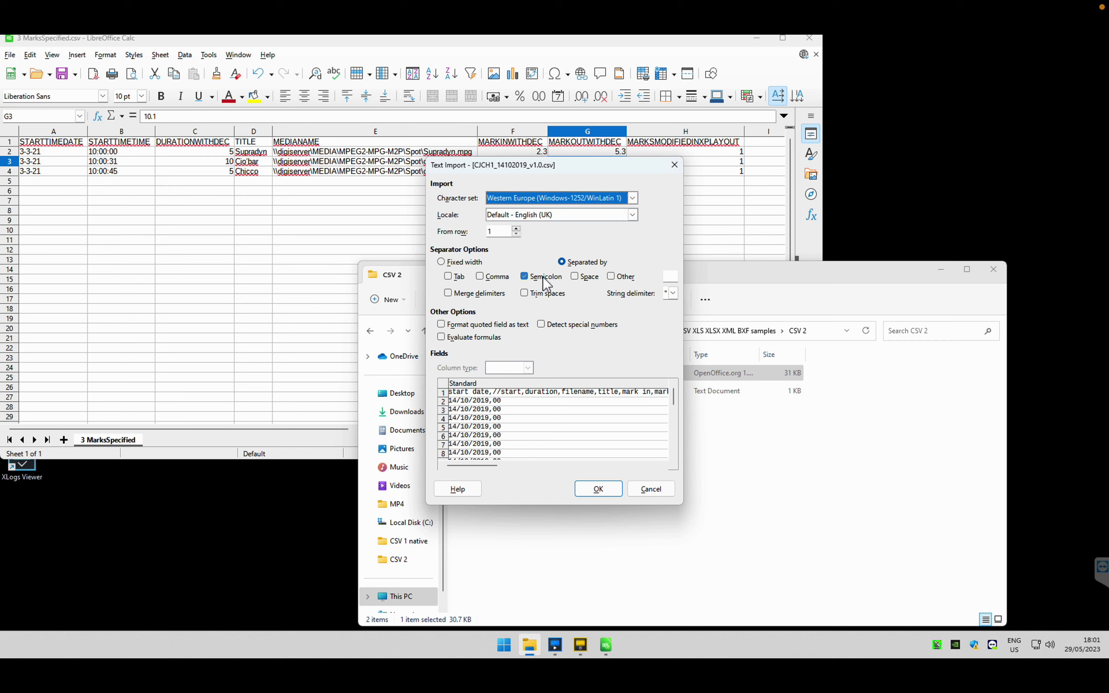
pyautogui.click(539, 277)
pyautogui.press('space')
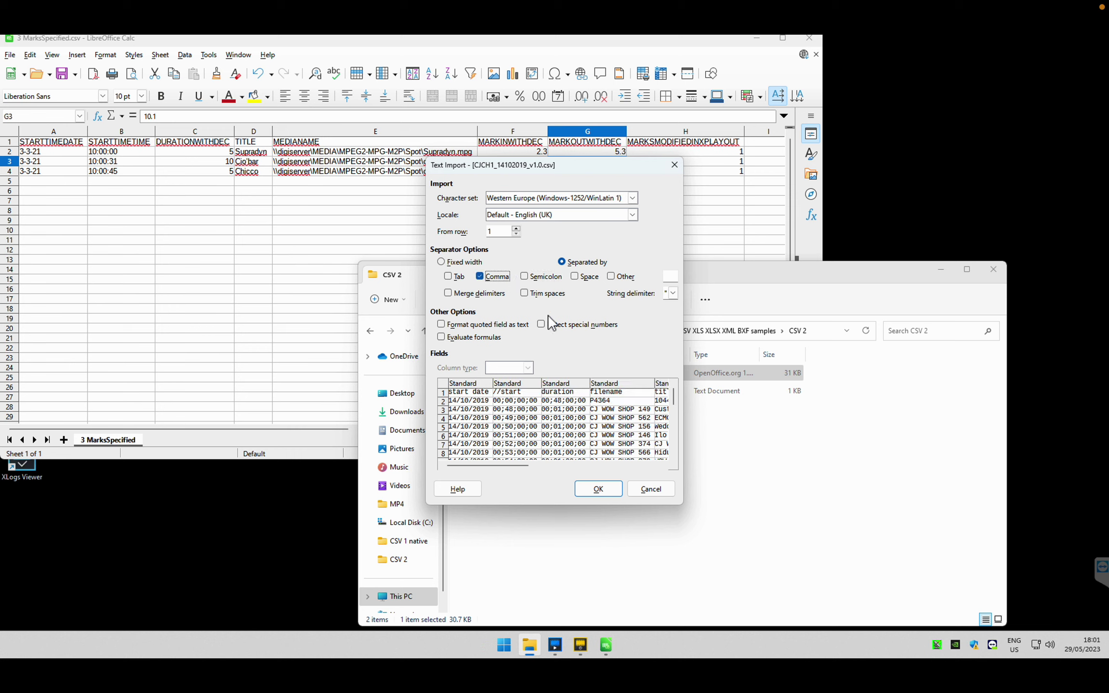
pyautogui.click(479, 277)
pyautogui.click(479, 277)
pyautogui.click(527, 278)
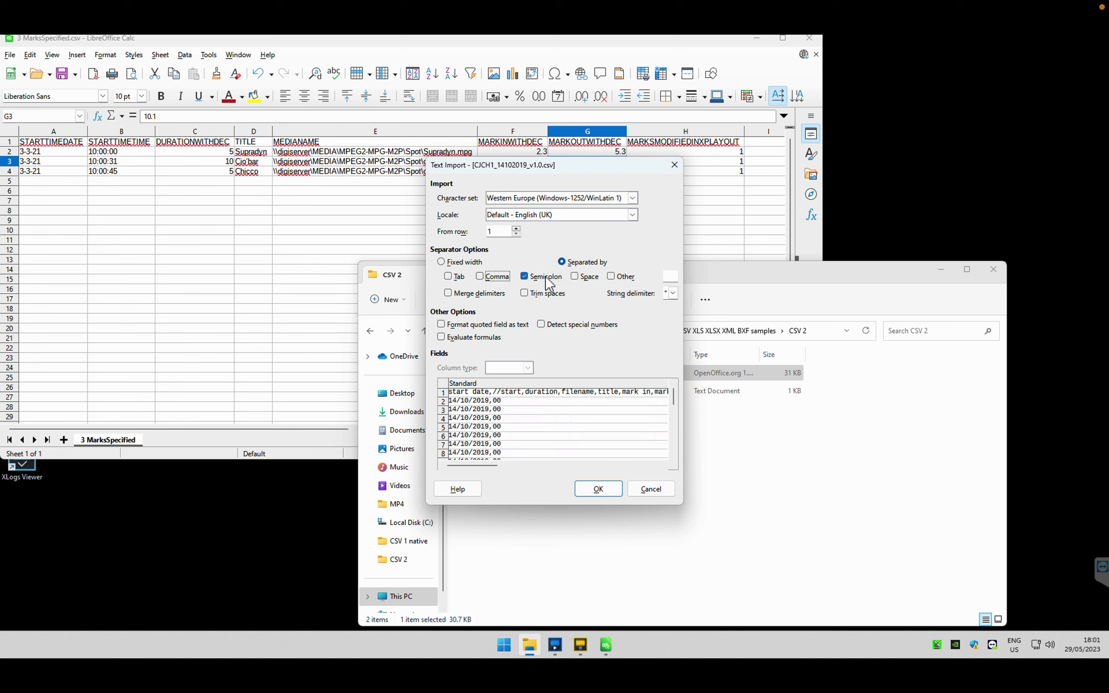
pyautogui.click(496, 279)
pyautogui.click(597, 489)
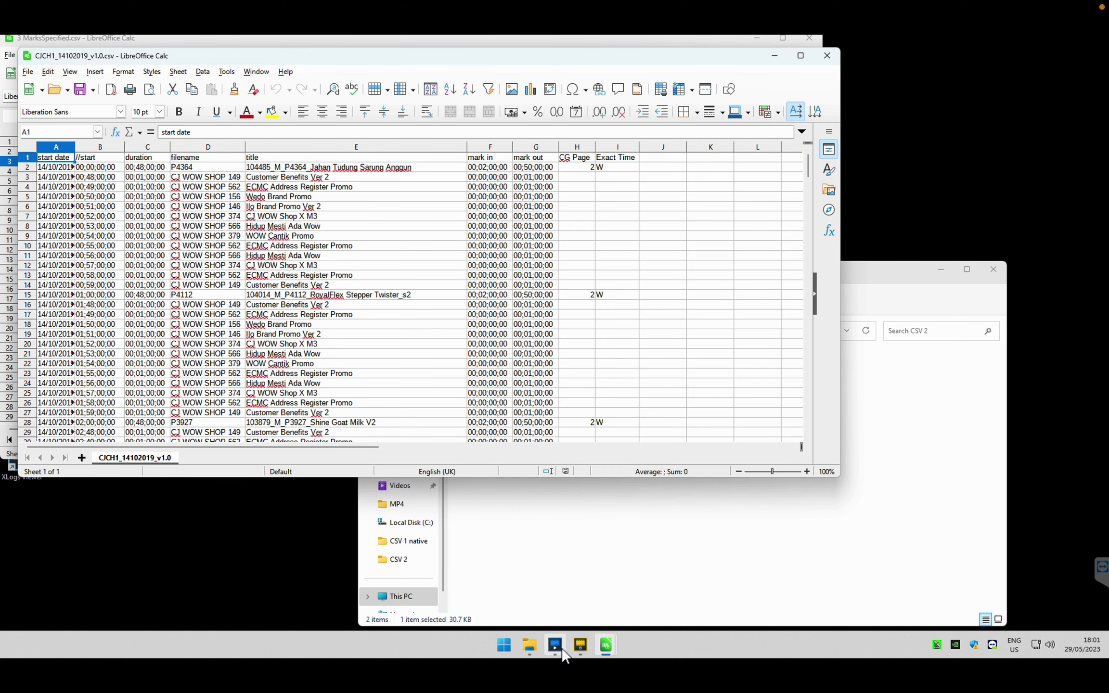
# Switch to XPlayout and try a comma as the CSV separator in the mode settings, declining the playout restart
pyautogui.click(563, 651)
pyautogui.click(1054, 279)
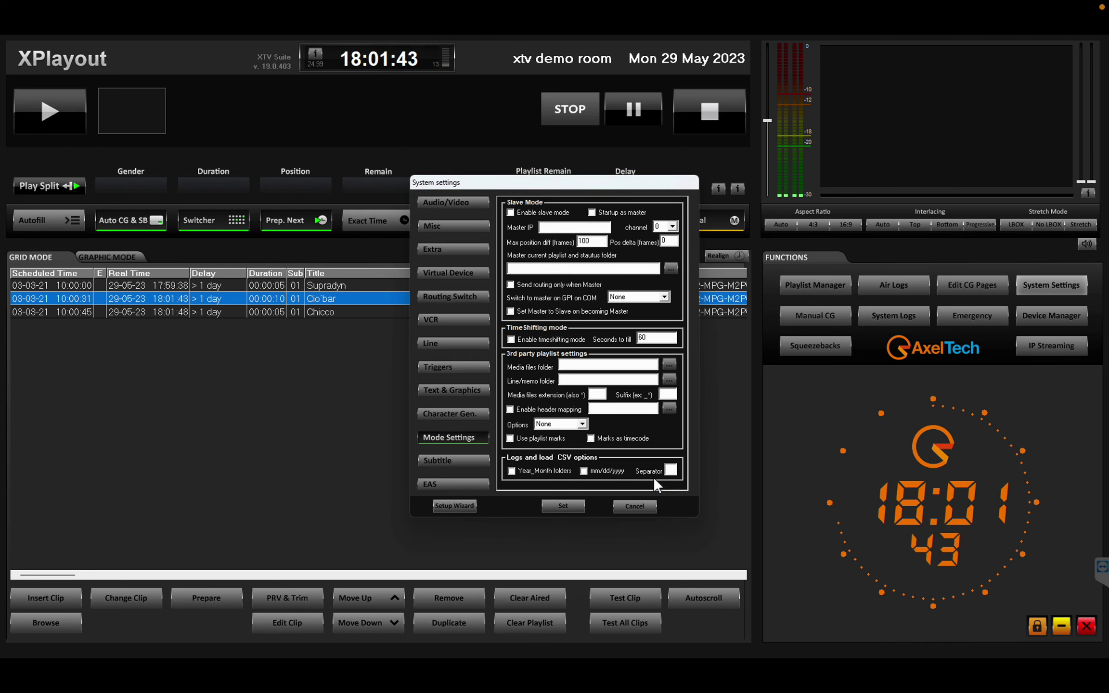
pyautogui.click(669, 470)
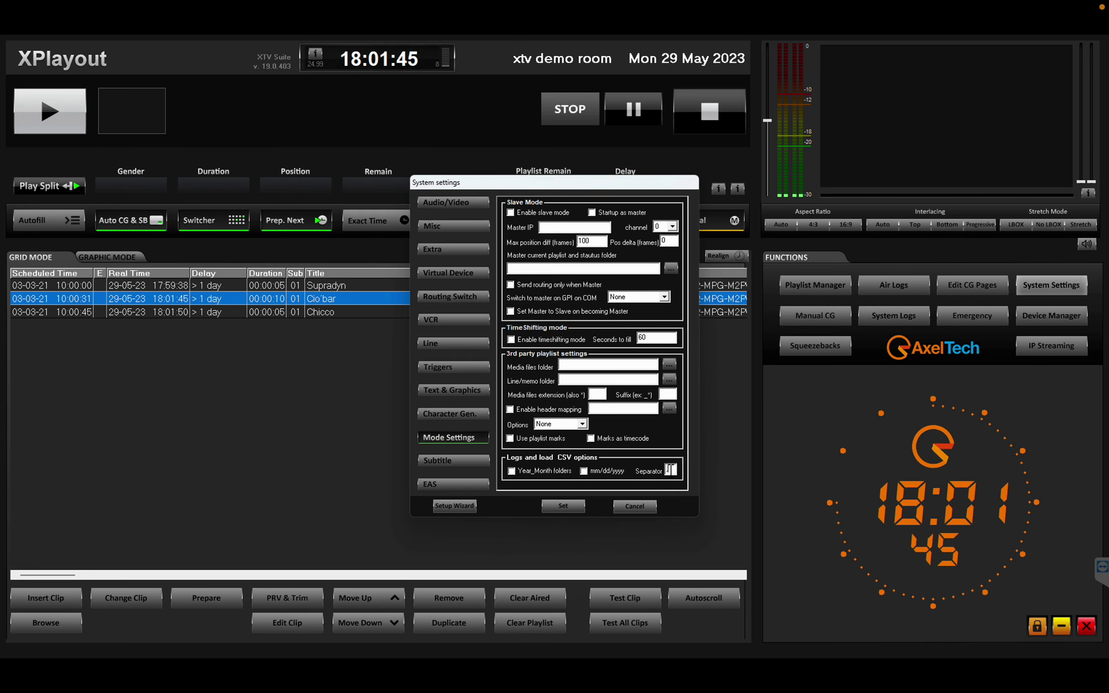
pyautogui.write(',')
pyautogui.click(574, 504)
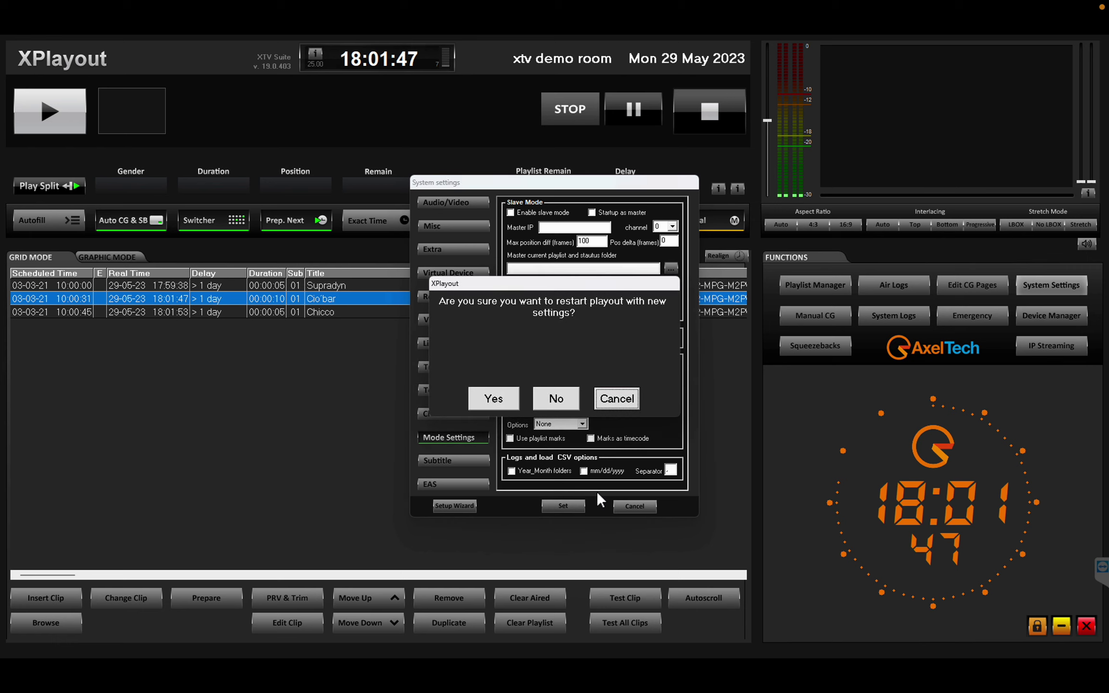
pyautogui.click(559, 398)
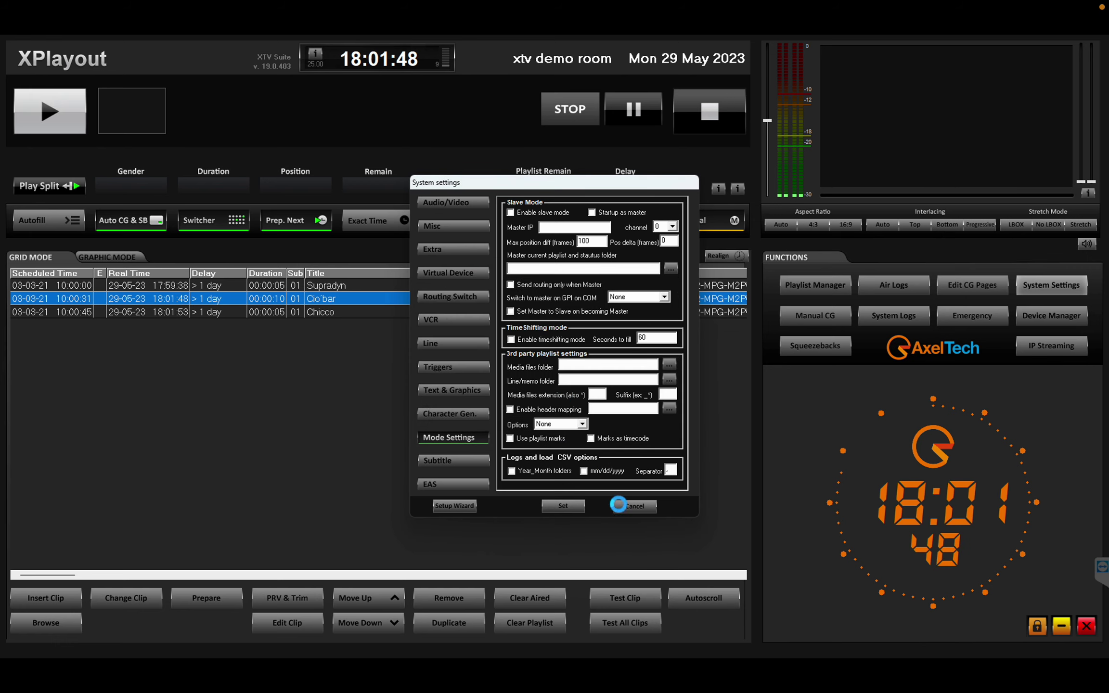
# Switch to the CJCH1_14102019_v1.0.csv sheet and examine its header row from start date to Exact Time
pyautogui.press('super')
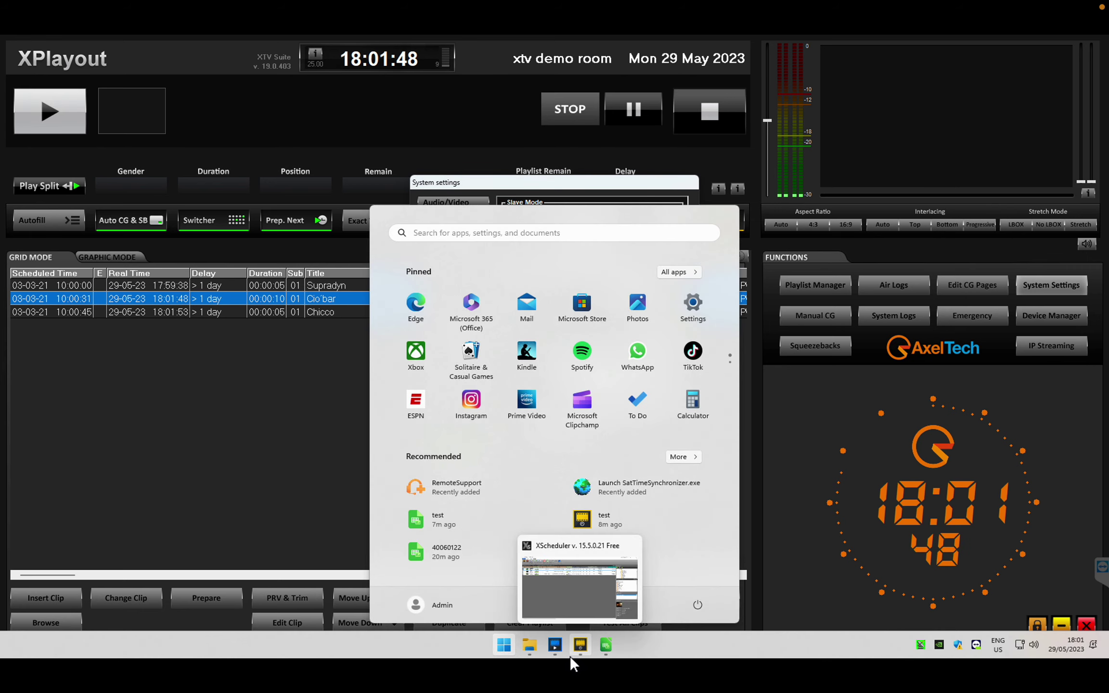
pyautogui.moveTo(613, 648)
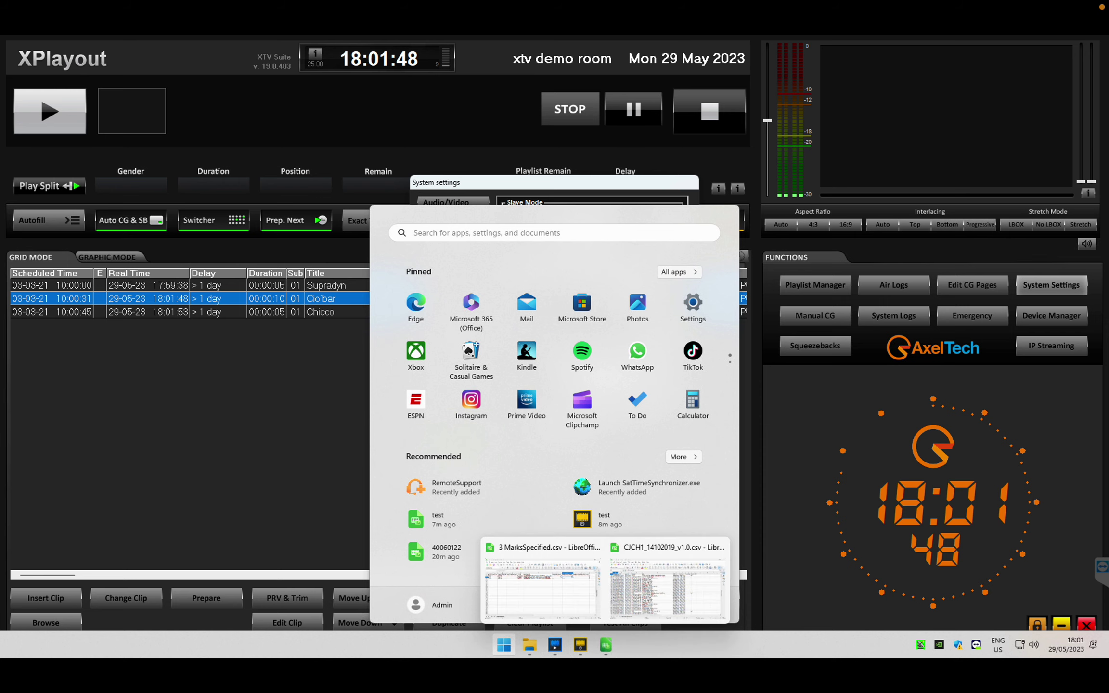
pyautogui.click(643, 615)
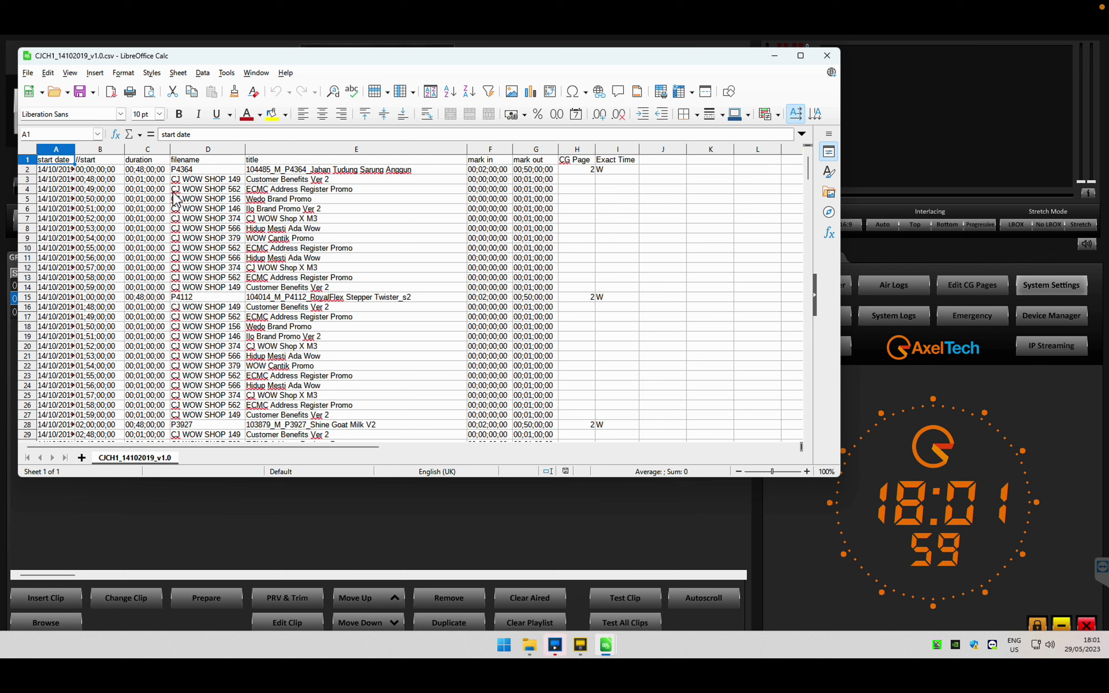
pyautogui.press('Right')
pyautogui.press('Right')
pyautogui.press('Right')
pyautogui.press('Right')
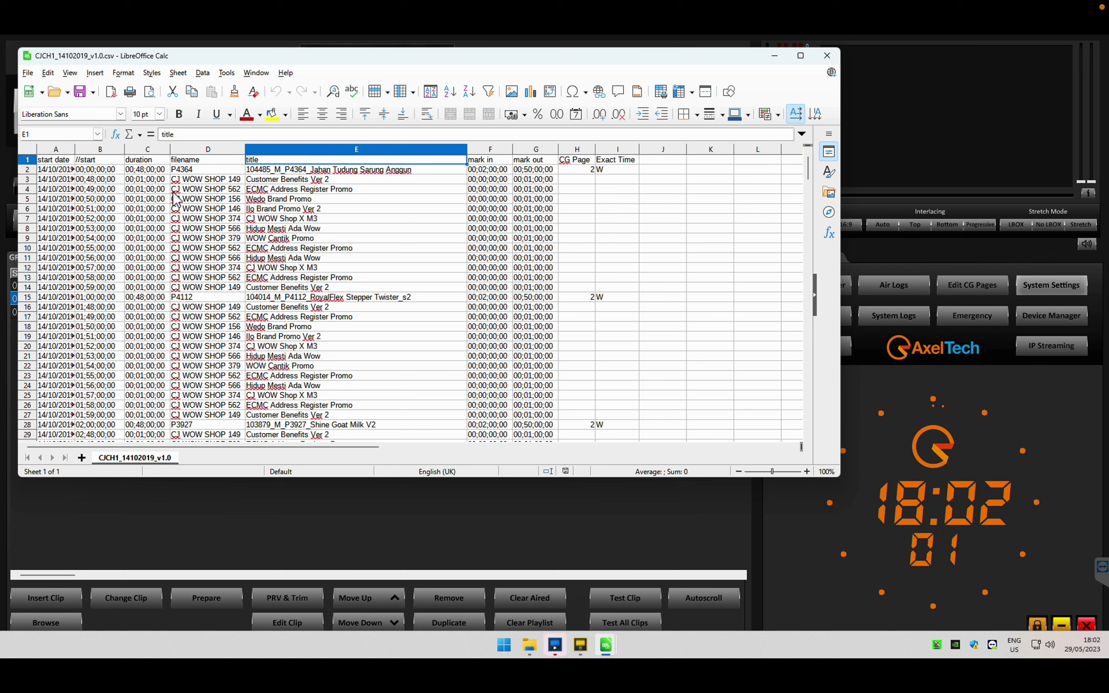
pyautogui.press('Right')
pyautogui.press('Right')
pyautogui.press('Right')
pyautogui.press('Right')
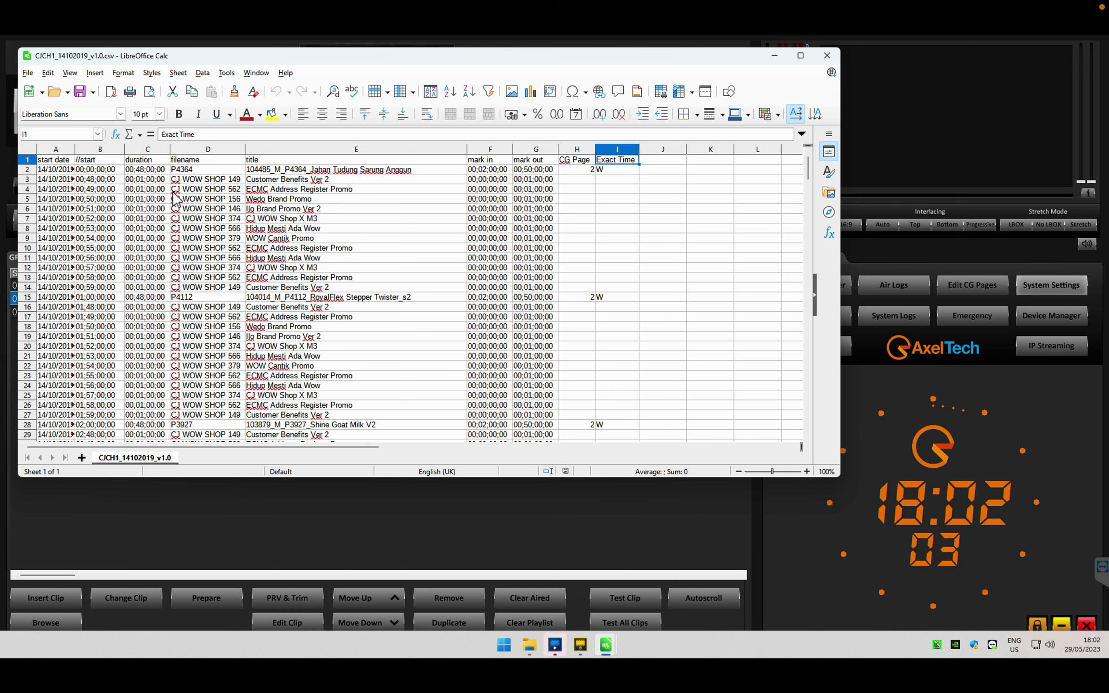
pyautogui.press('Left')
pyautogui.press('Left')
pyautogui.press('Left')
pyautogui.press('Left')
pyautogui.press('Left')
pyautogui.press('Left')
pyautogui.press('Left')
pyautogui.press('Left')
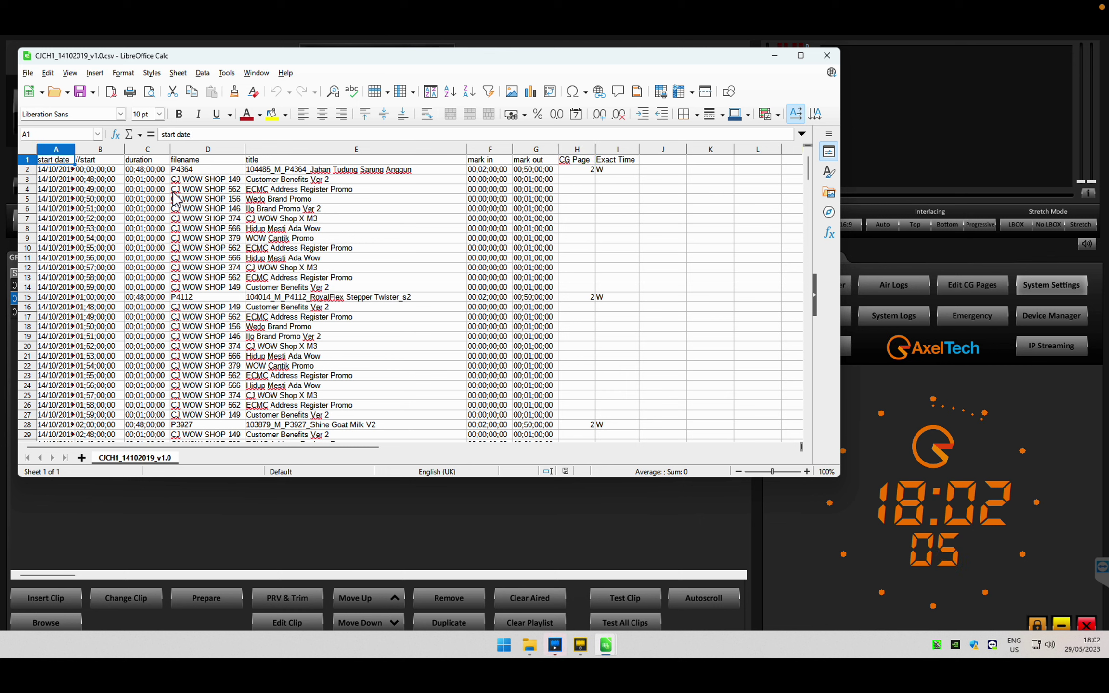
pyautogui.press('Right')
pyautogui.press('Right')
pyautogui.press('Right')
pyautogui.press('Right')
pyautogui.press('Right')
pyautogui.press('Right')
pyautogui.press('Right')
pyautogui.press('Right')
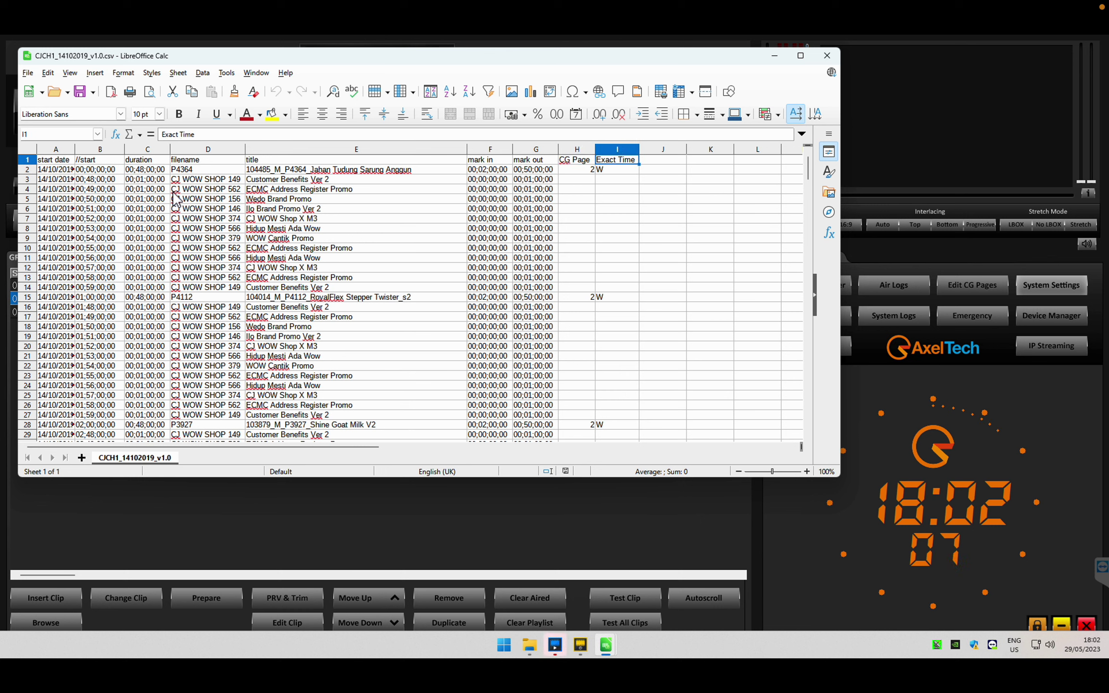
pyautogui.press('Right')
pyautogui.press('Left')
pyautogui.press('Left')
pyautogui.press('Left')
pyautogui.press('Left')
pyautogui.press('Left')
pyautogui.press('Left')
pyautogui.press('Left')
pyautogui.press('Left')
pyautogui.press('Left')
pyautogui.press('Right')
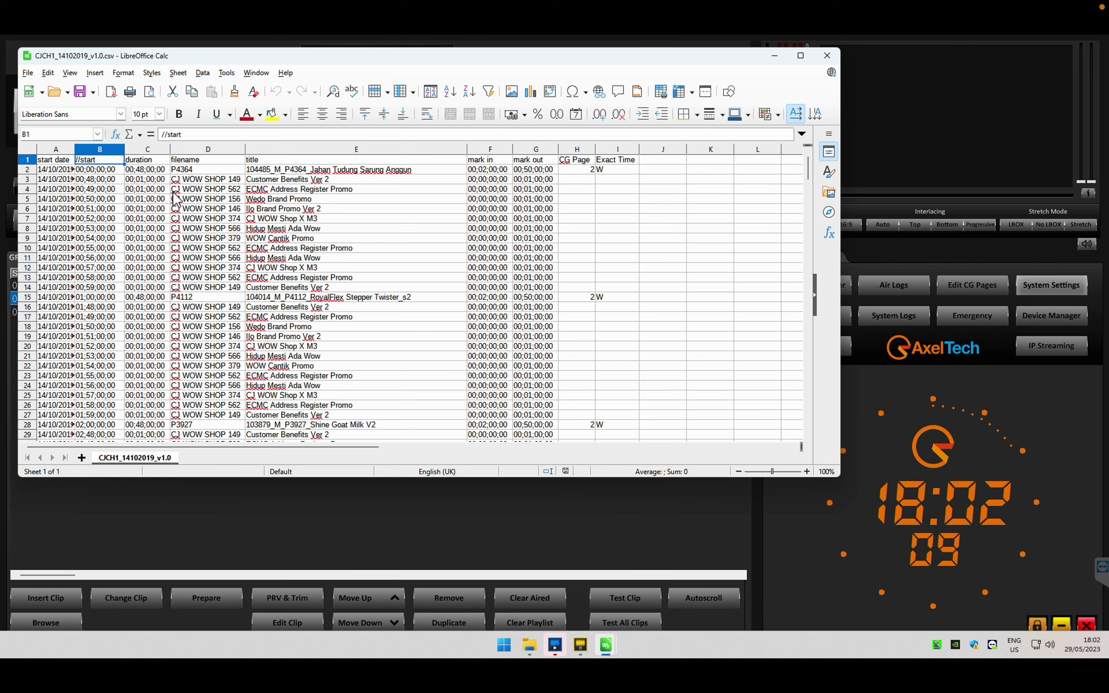
pyautogui.press('Right')
pyautogui.press('Right')
pyautogui.press('Right')
pyautogui.press('Right')
pyautogui.press('Left')
pyautogui.press('Left')
pyautogui.press('Left')
pyautogui.press('Left')
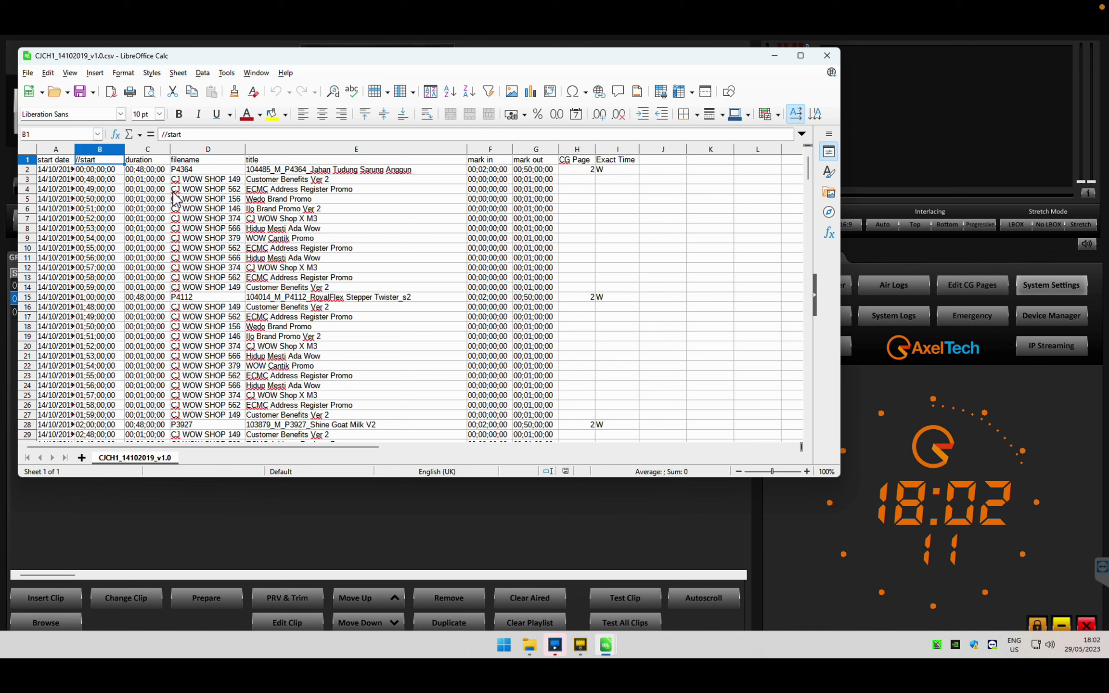
pyautogui.press('Left')
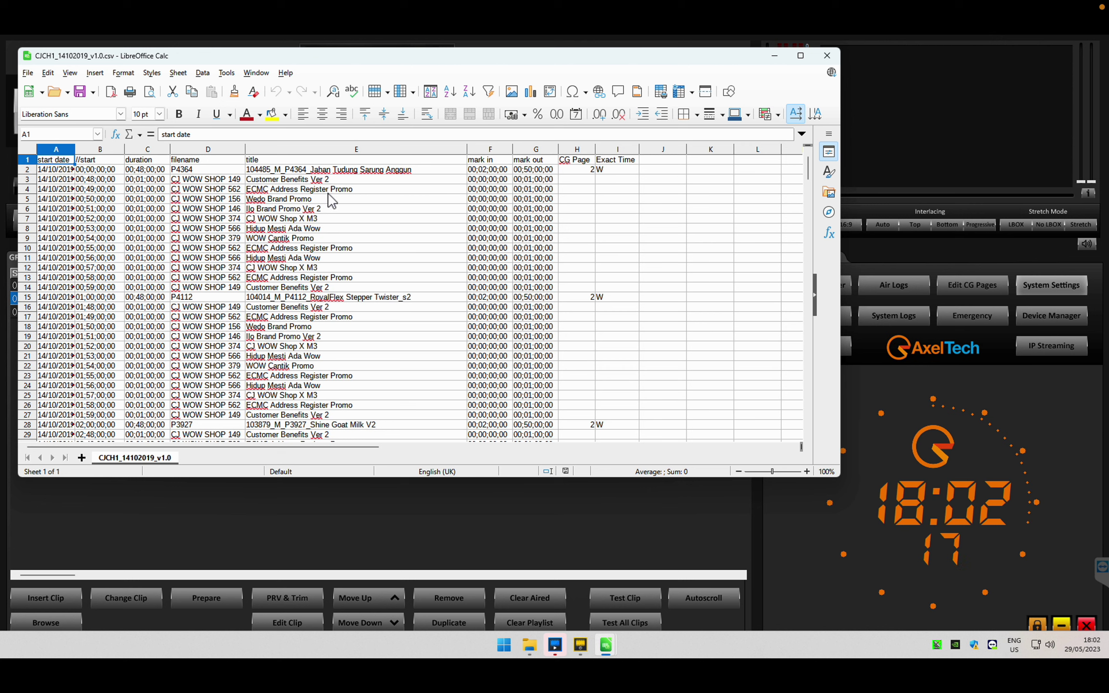
# Return to XPlayout and create debug files for CJCH1_14102019_v1.0.csv in the Playlist Manager, leaving without loading the playlist
pyautogui.click(678, 547)
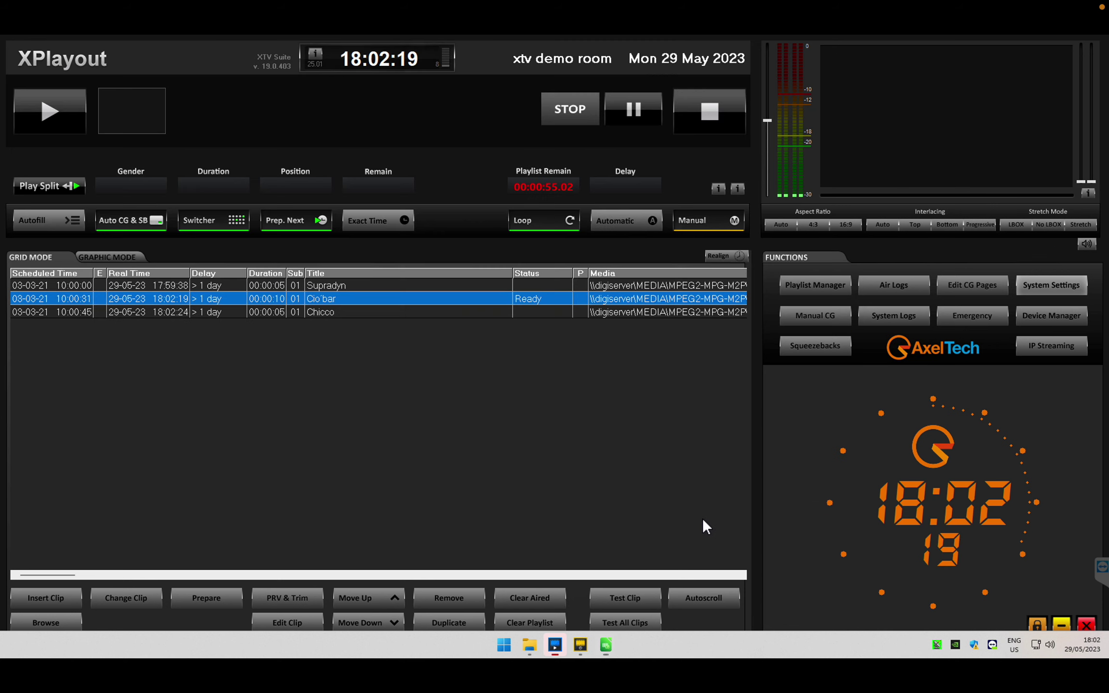
pyautogui.click(816, 289)
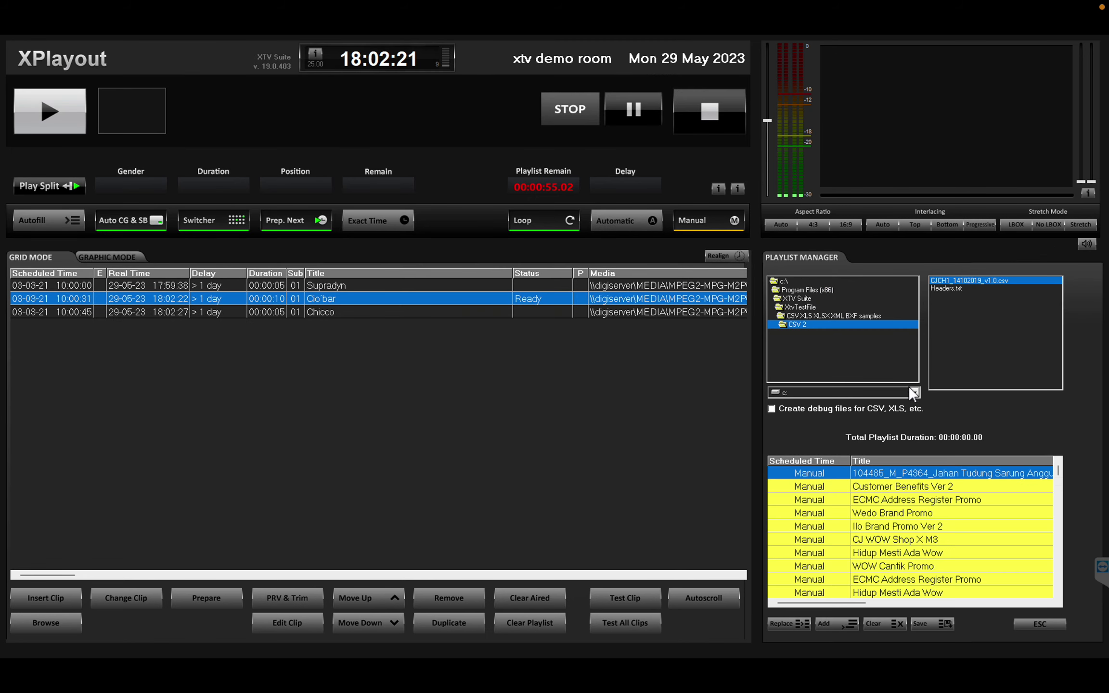
pyautogui.click(957, 280)
pyautogui.click(780, 409)
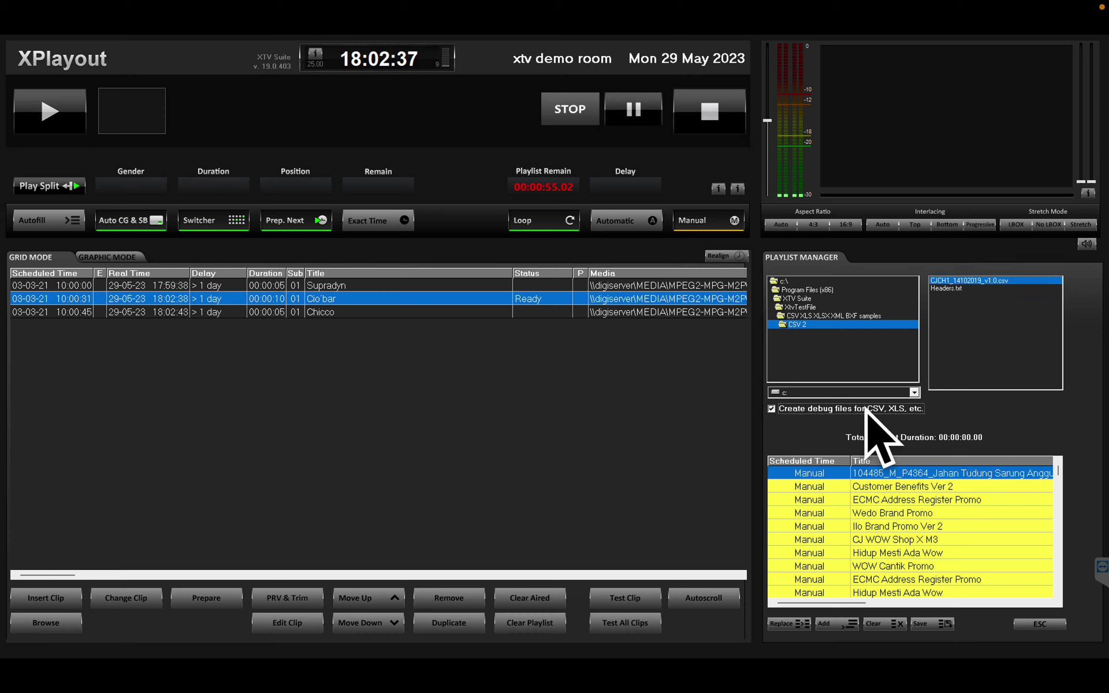
pyautogui.click(952, 279)
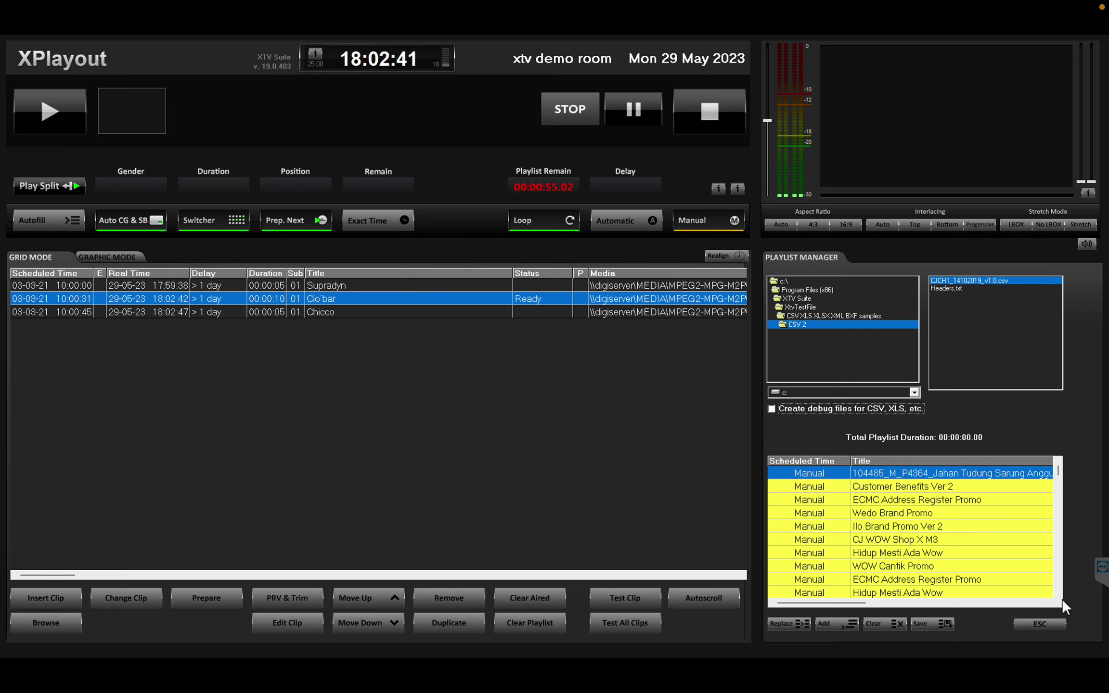
pyautogui.click(1037, 623)
# Minimize XPlayout and open CJCH1_14102019_v1.0.csv_SheetData from the CSV 2 folder with comma separation
pyautogui.click(1058, 624)
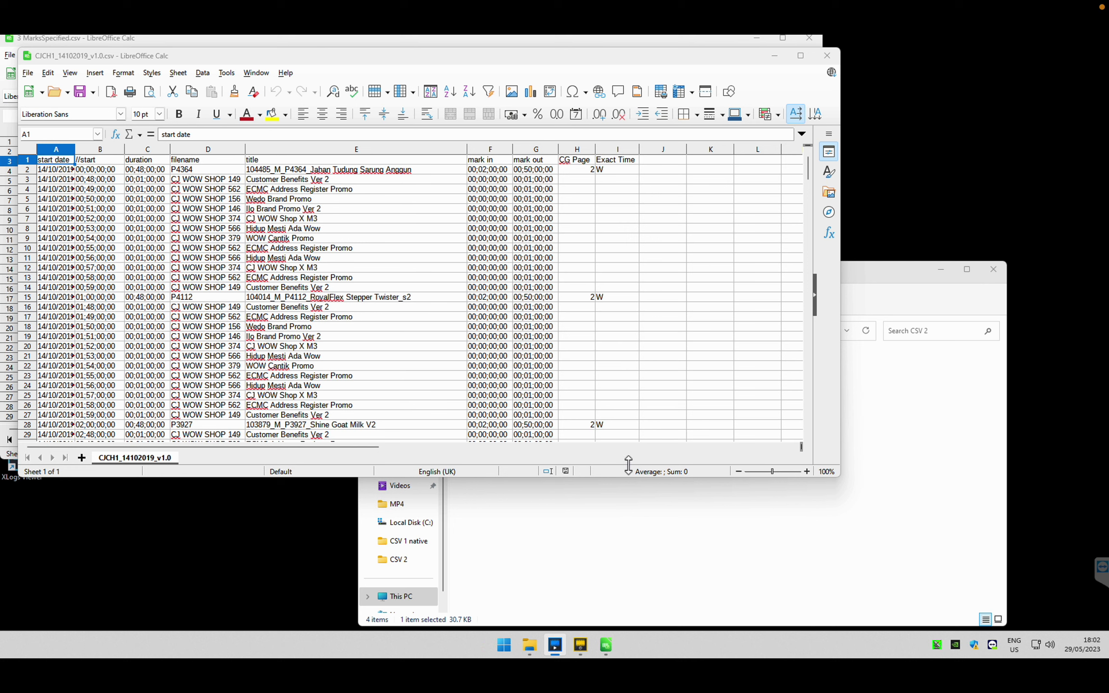
pyautogui.click(643, 547)
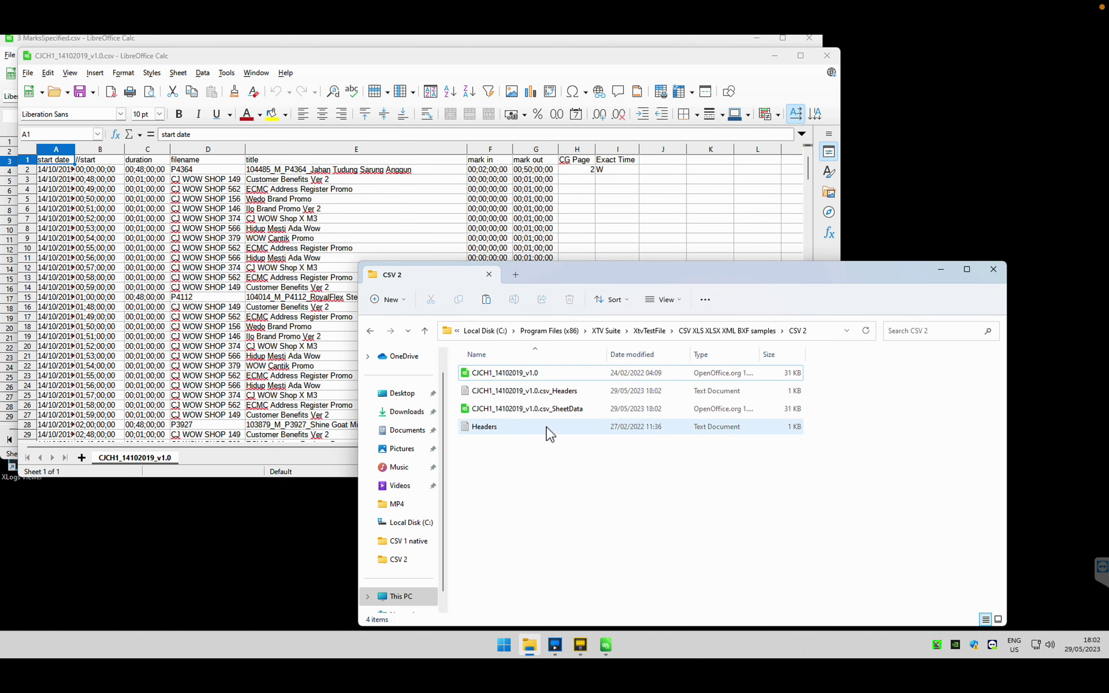
pyautogui.doubleClick(556, 415)
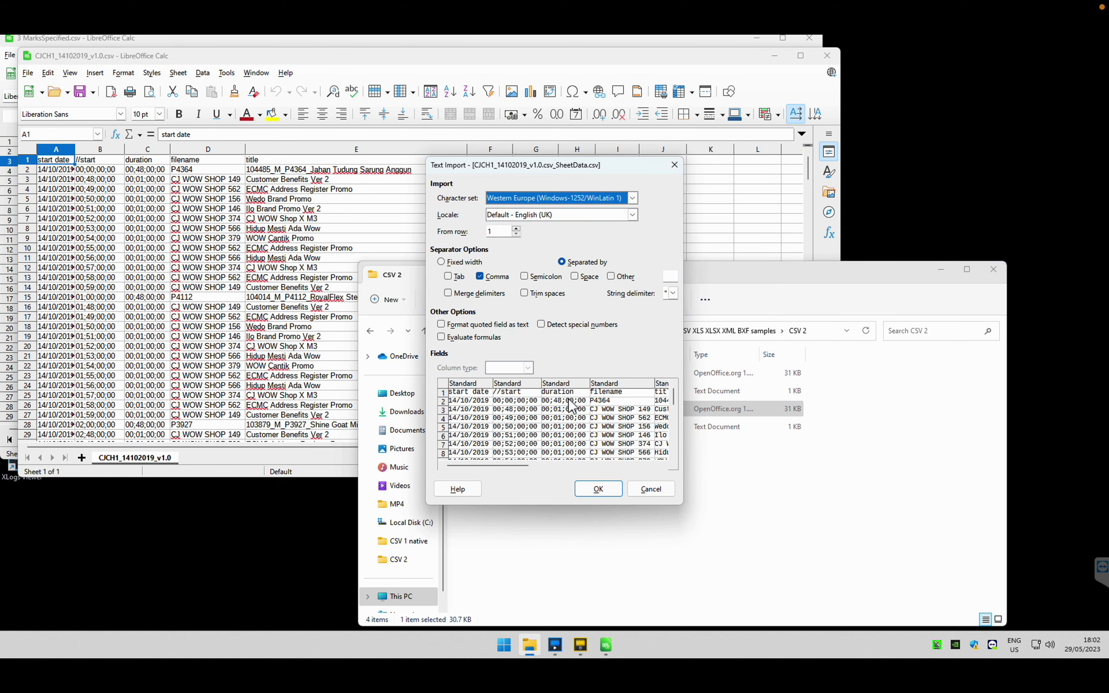
pyautogui.click(583, 485)
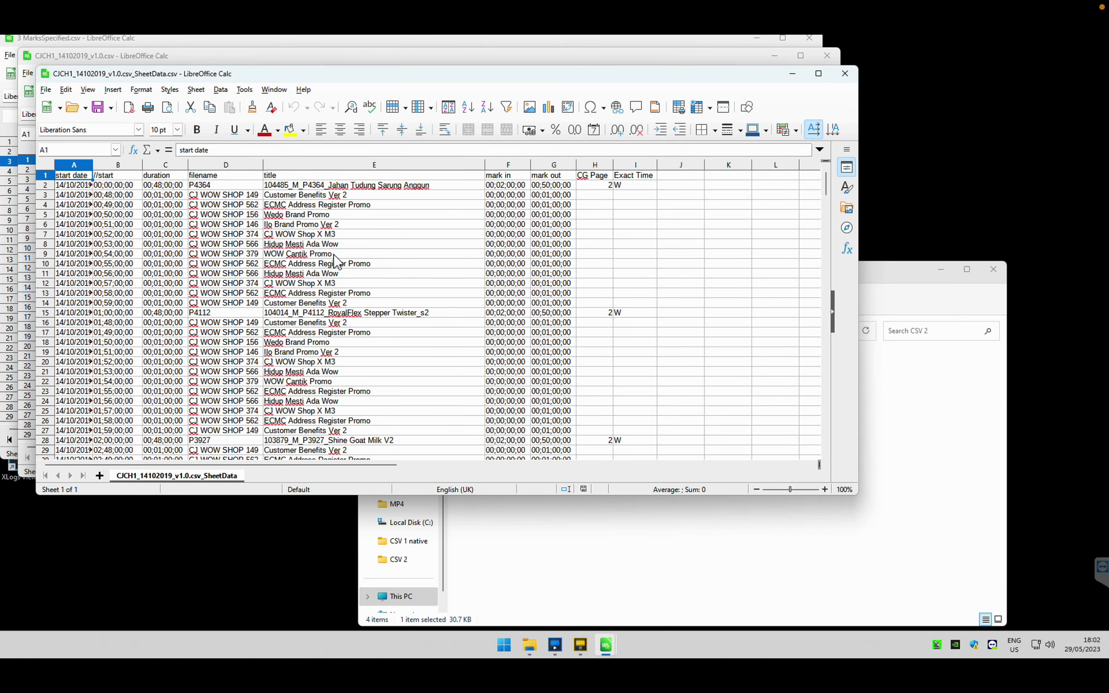
# Examine the start date, start, duration and filename data in the SheetData sheet, and close it
pyautogui.click(154, 305)
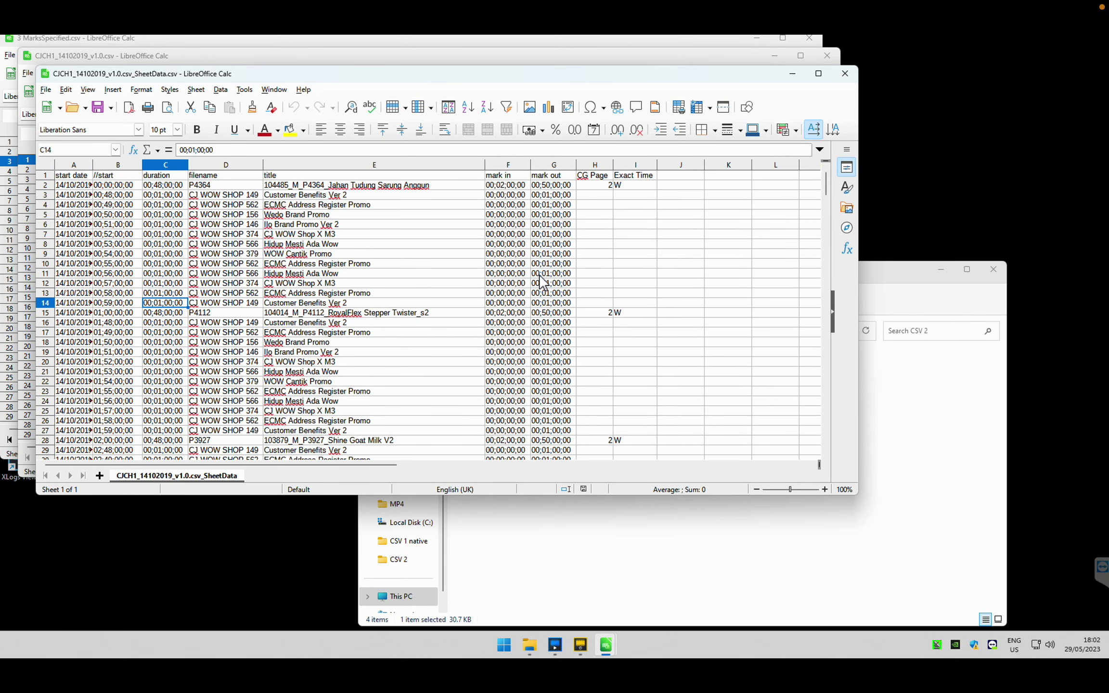
pyautogui.click(78, 179)
pyautogui.press('Down')
pyautogui.press('Right')
pyautogui.press('Down')
pyautogui.press('Right')
pyautogui.press('Right')
pyautogui.press('Right')
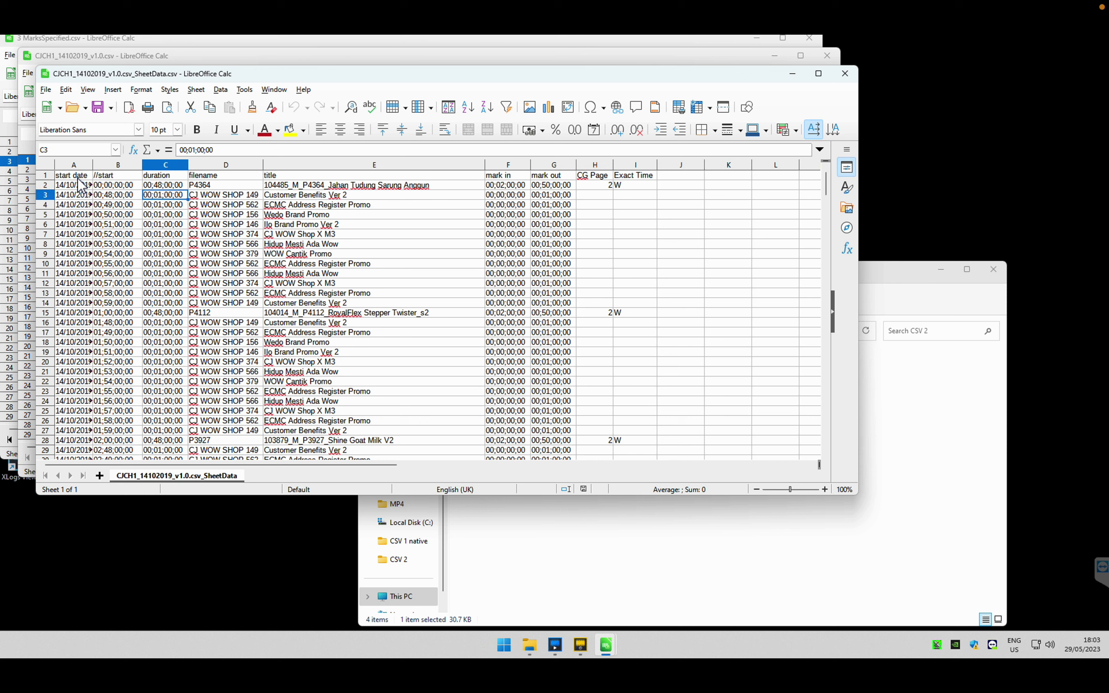
pyautogui.press('Left')
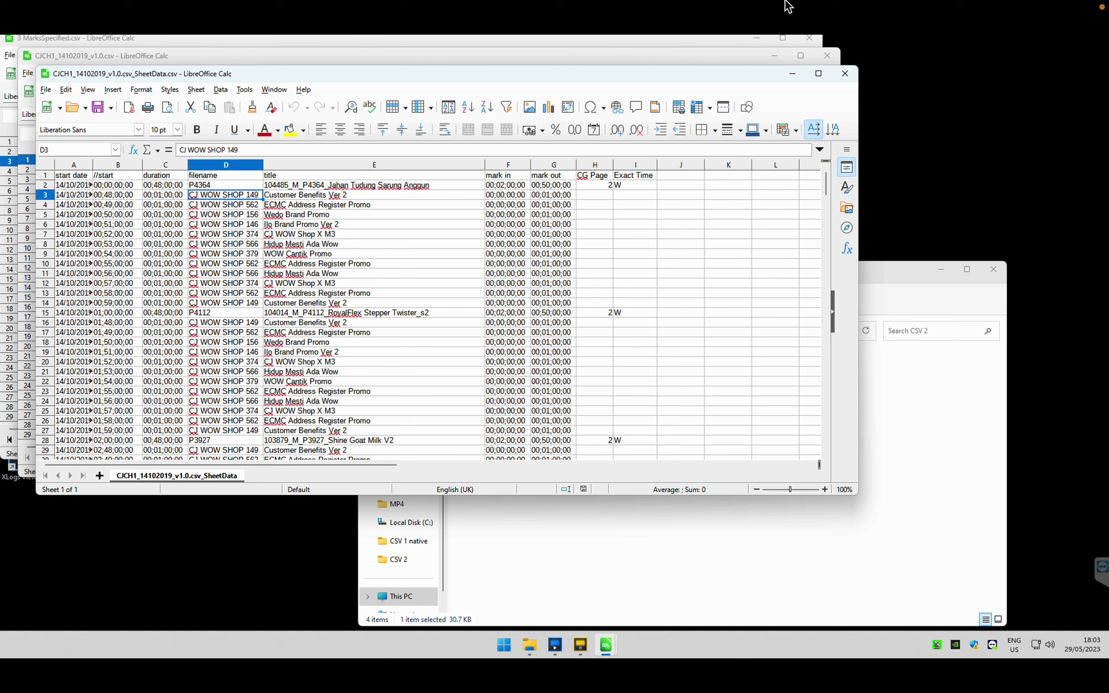
pyautogui.click(849, 81)
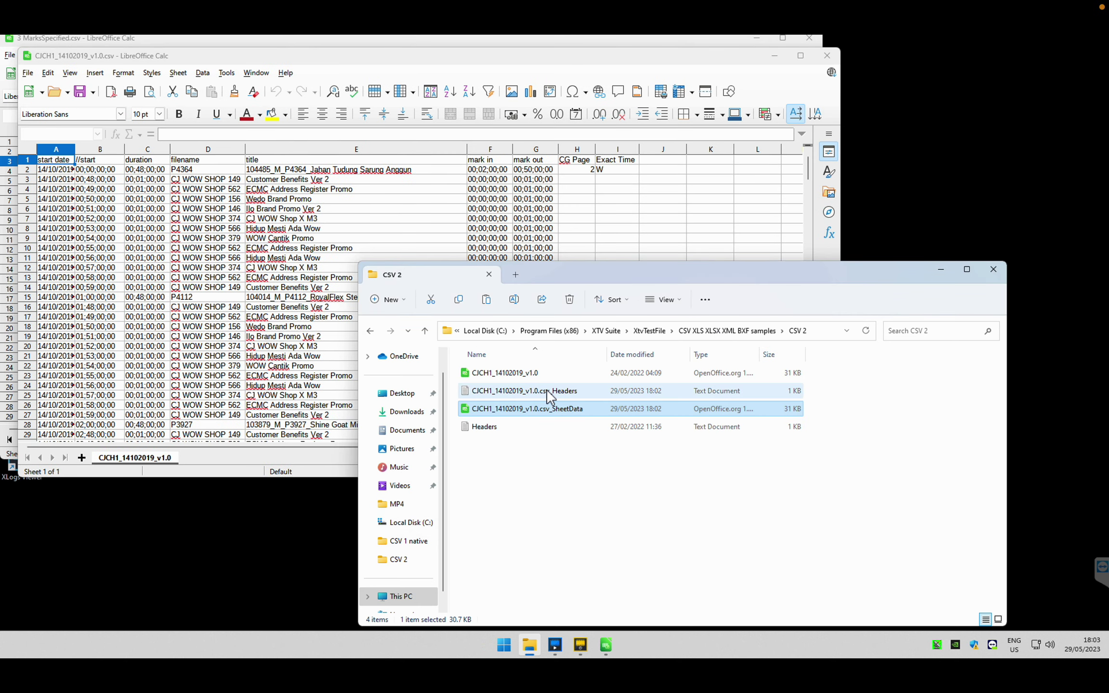
# Open CJCH1_14102019_v1.0.csv_Headers, select all its header lines, and move the window below the sheet's header row for comparison
pyautogui.doubleClick(548, 395)
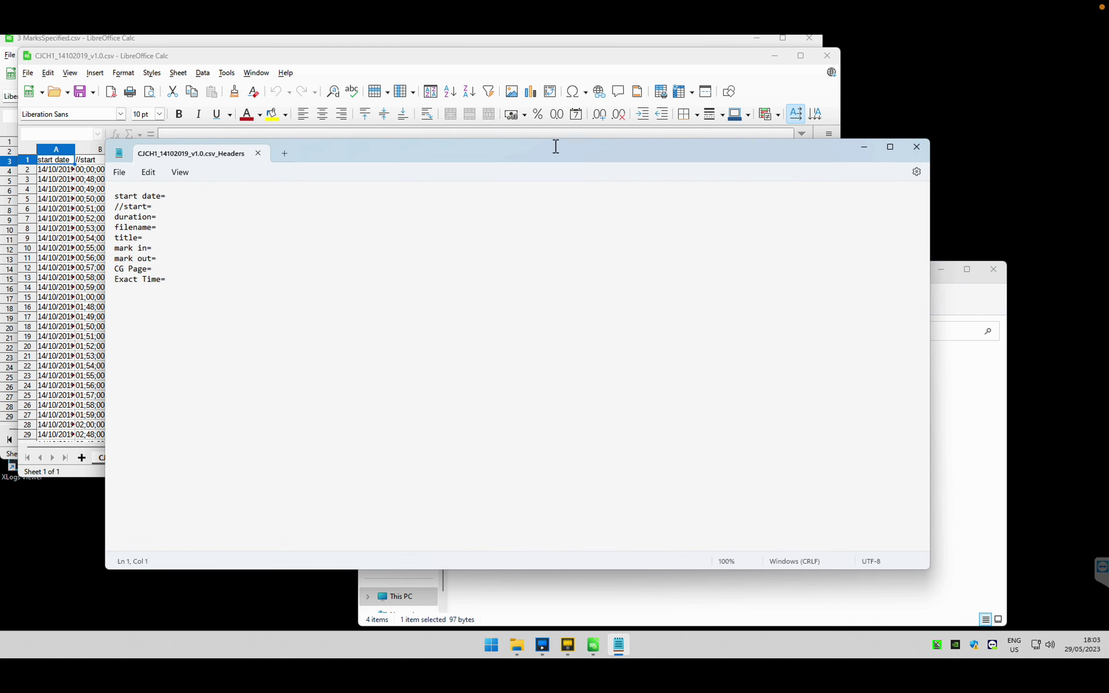
pyautogui.moveTo(555, 146); pyautogui.dragTo(616, 86)
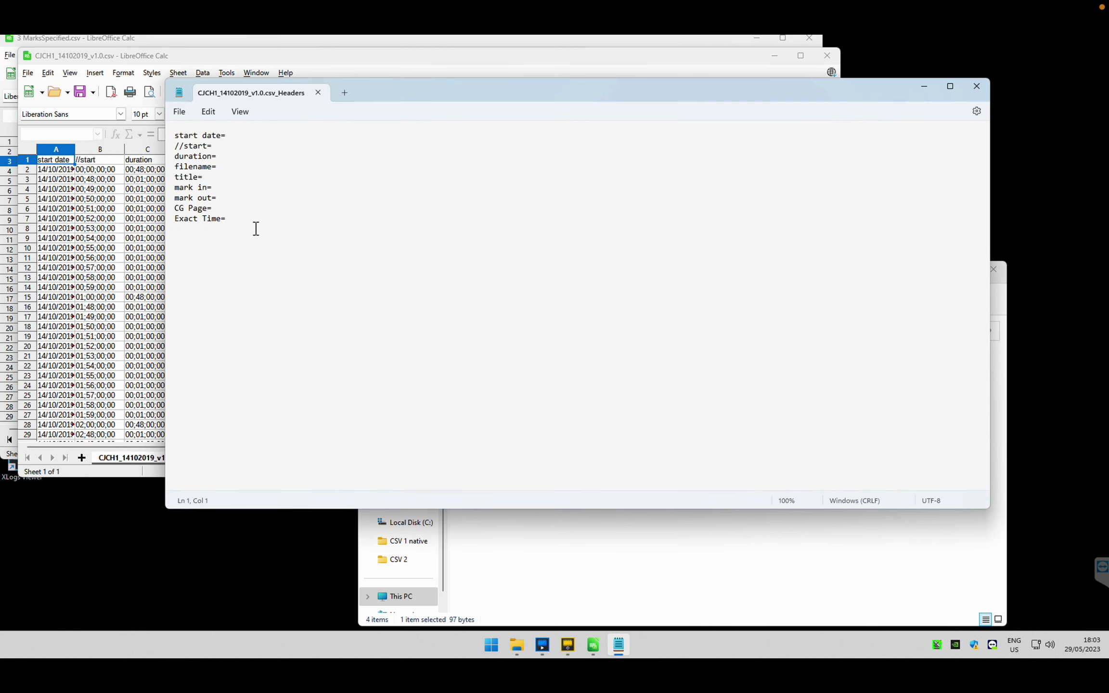
pyautogui.moveTo(256, 229); pyautogui.dragTo(190, 122)
pyautogui.moveTo(400, 99); pyautogui.dragTo(385, 211)
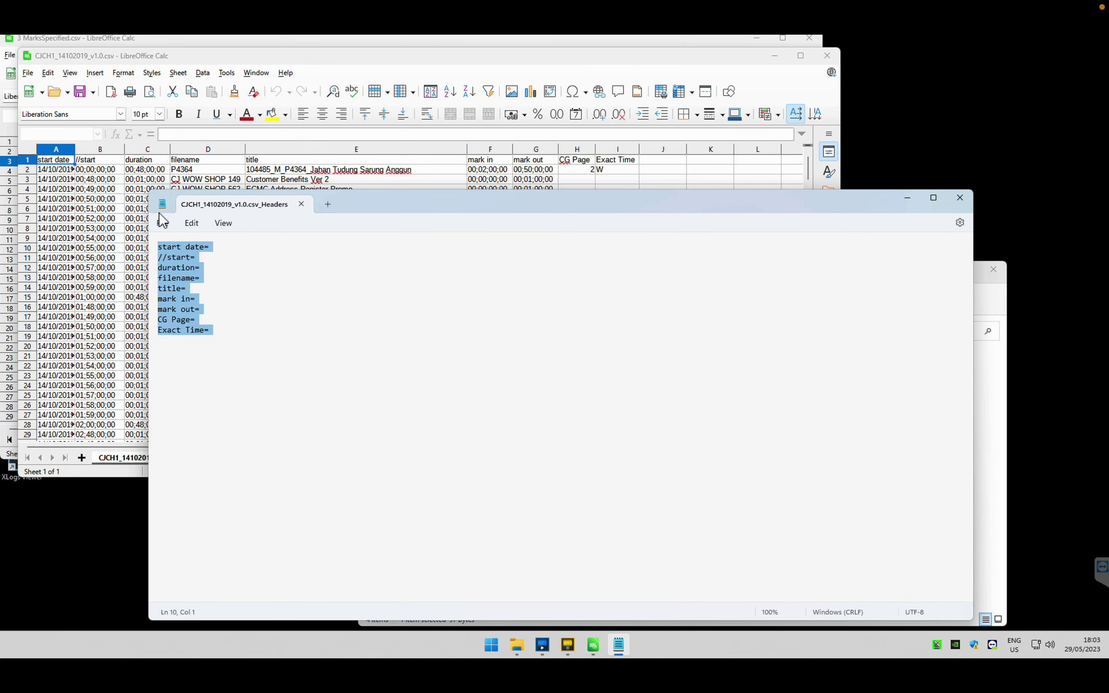
# Close the header list and rename the CJCH1_14102019_v1.0.csv_Headers file as usethisfileforheadermapping
pyautogui.click(248, 276)
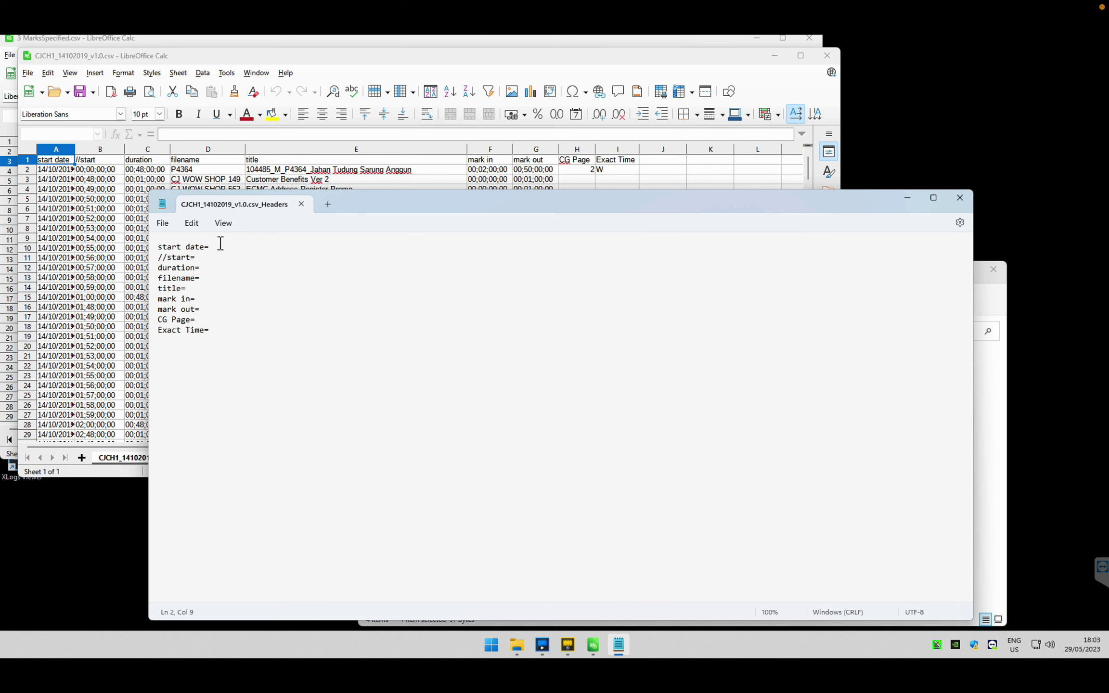
pyautogui.click(959, 198)
pyautogui.rightClick(564, 391)
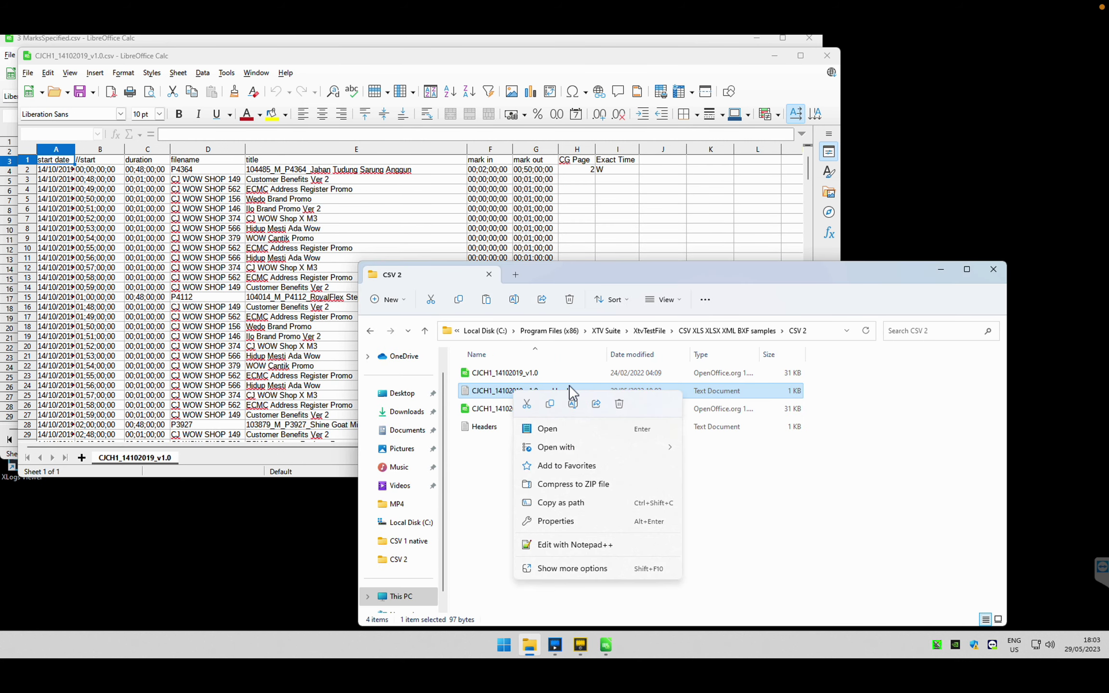
pyautogui.click(577, 413)
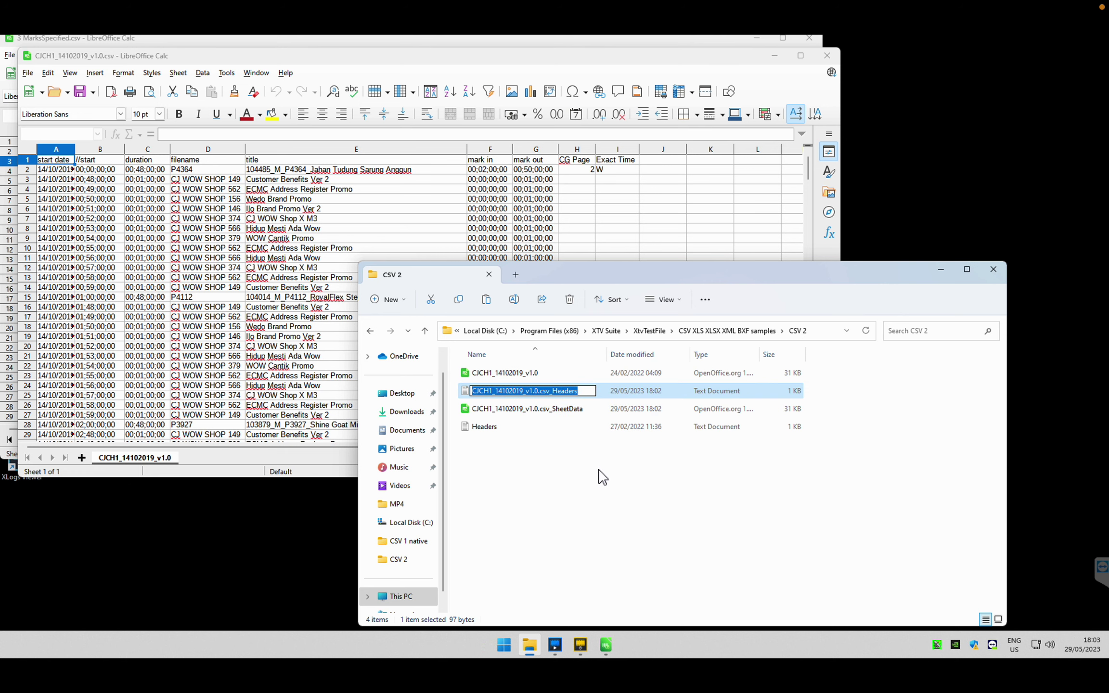
pyautogui.write('usethisfileforheader')
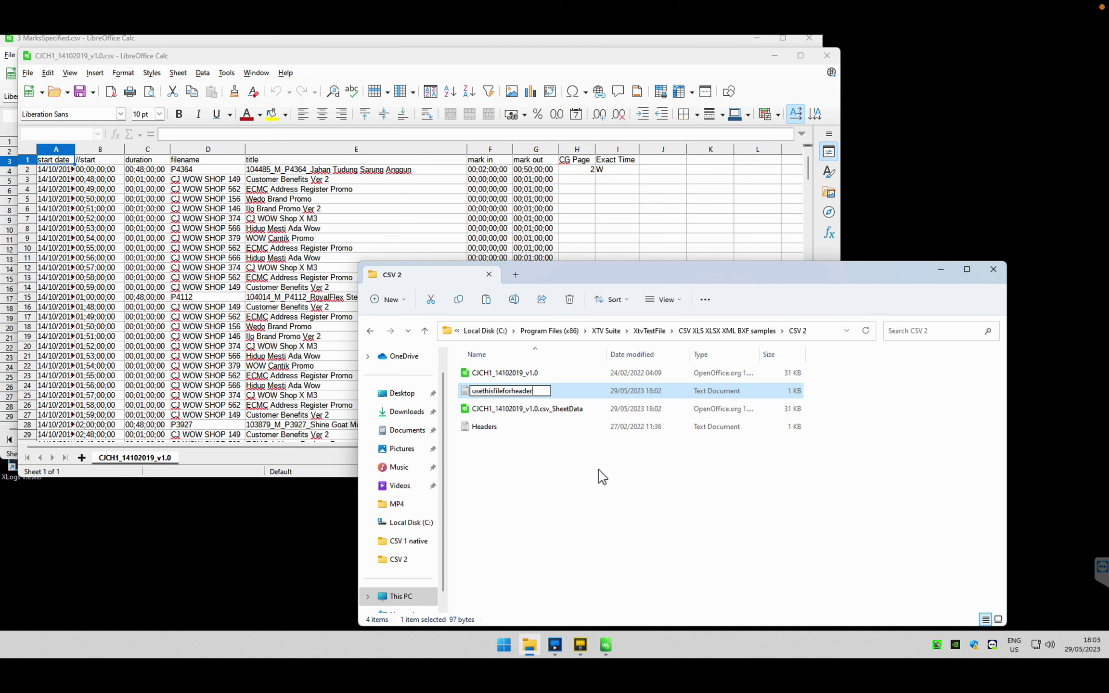
pyautogui.write('mapping')
pyautogui.press('Return')
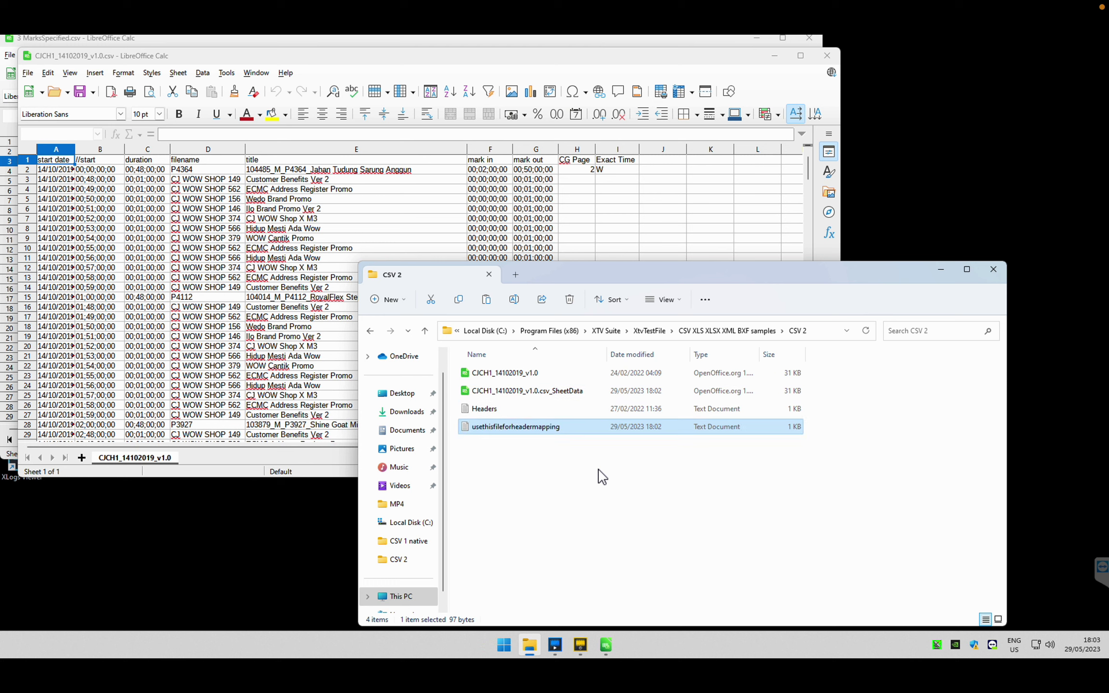
# Open usethisfileforheadermapping, highlight its start date line, and open the header descriptions text file from the parent samples folder
pyautogui.doubleClick(513, 429)
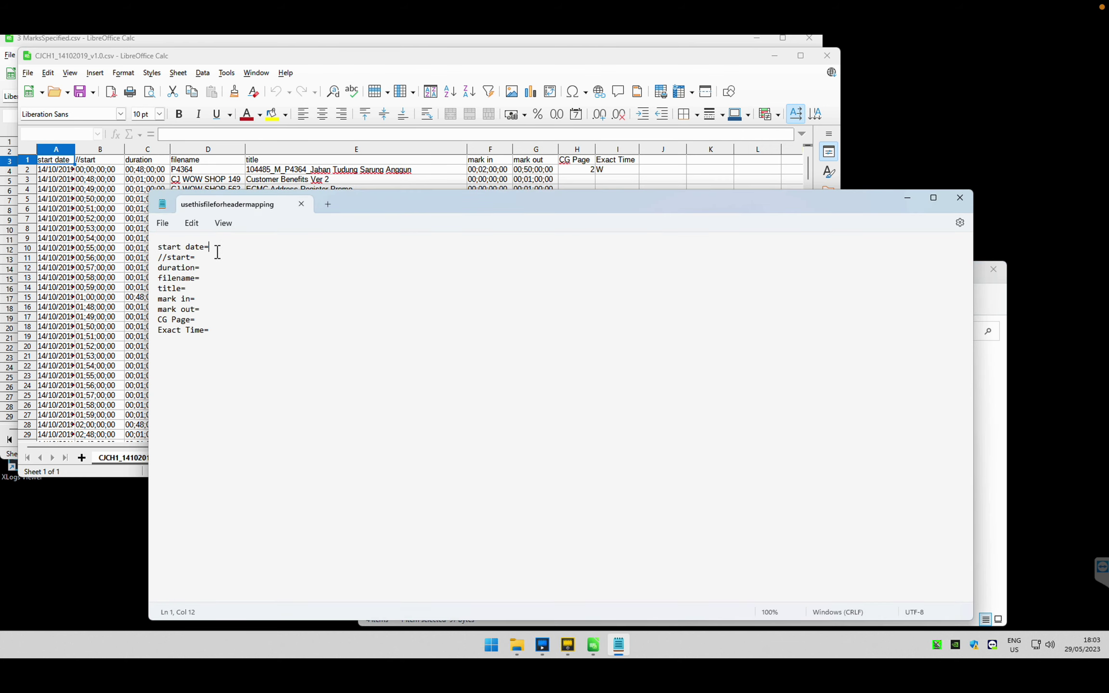
pyautogui.moveTo(217, 252); pyautogui.dragTo(158, 251)
pyautogui.moveTo(777, 205); pyautogui.dragTo(692, 129)
pyautogui.click(989, 526)
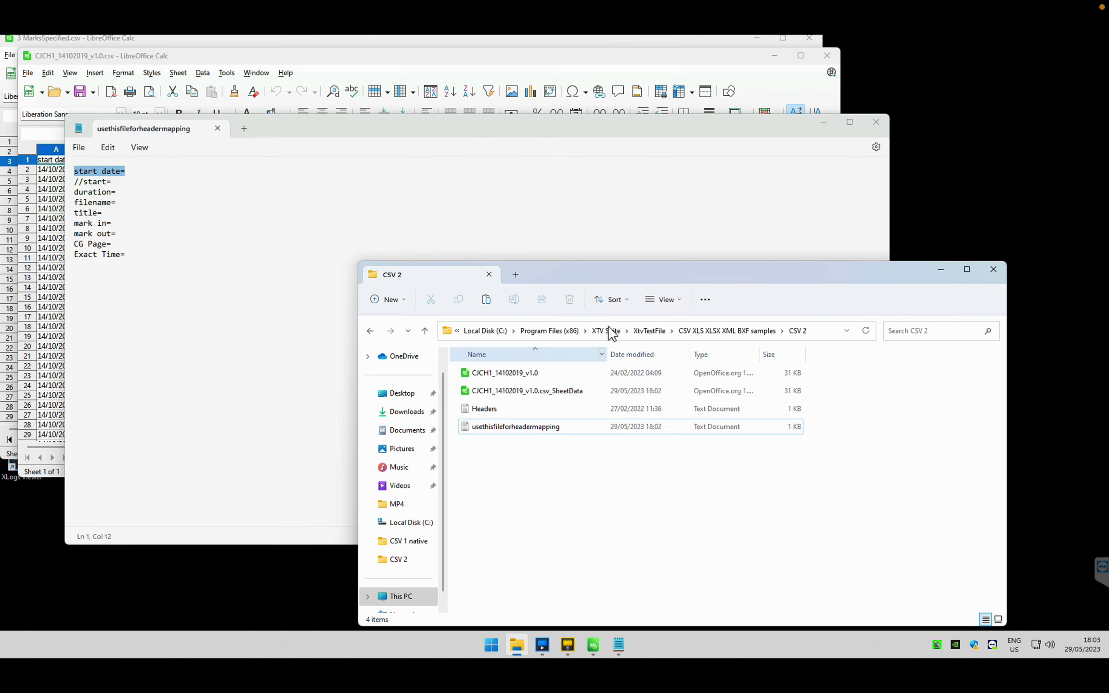
pyautogui.click(712, 332)
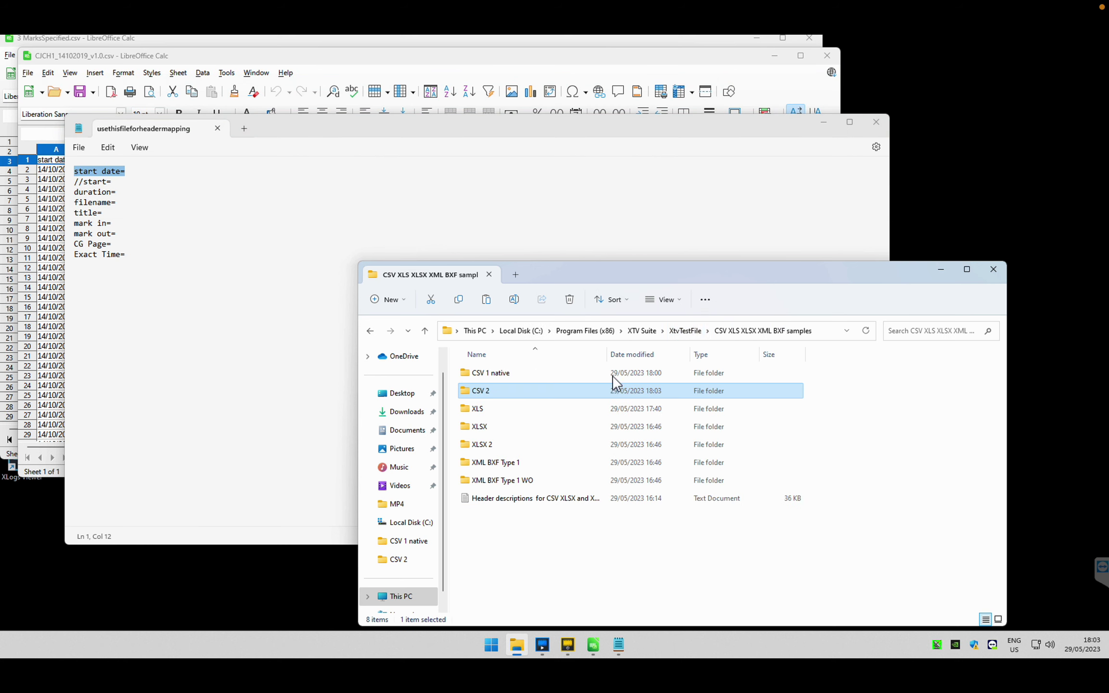
pyautogui.doubleClick(512, 498)
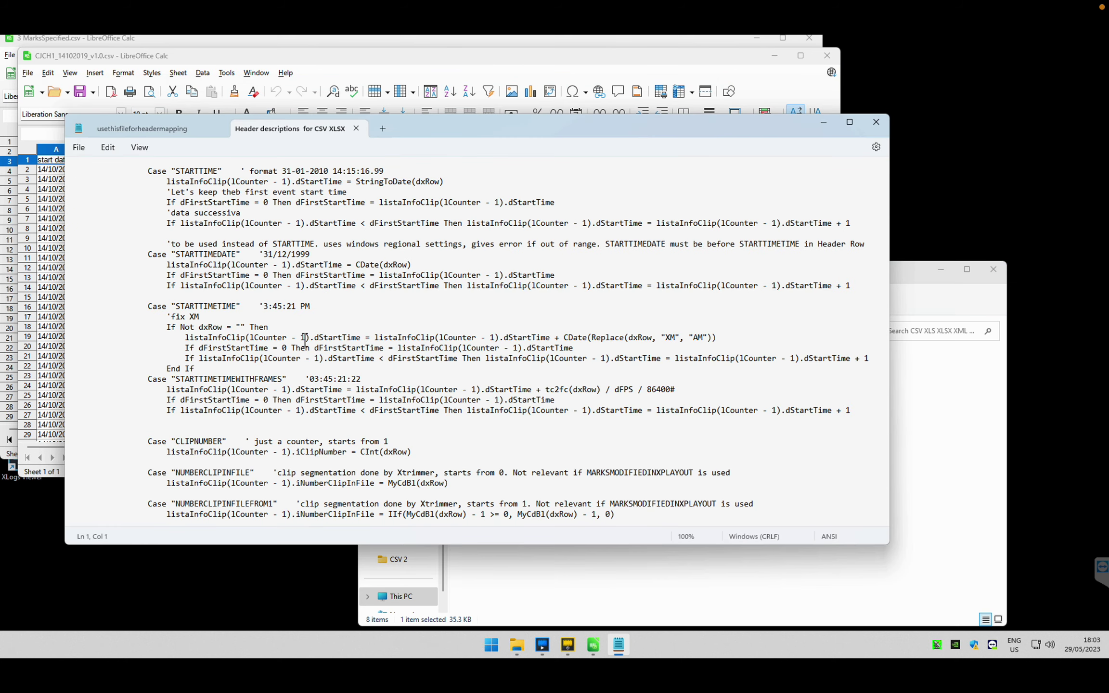
# Copy STARTTIMEDATE from the header descriptions to the start date line of usethisfileforheadermapping, closing the CJCH1_14102019_v1.0 sheet
pyautogui.doubleClick(212, 255)
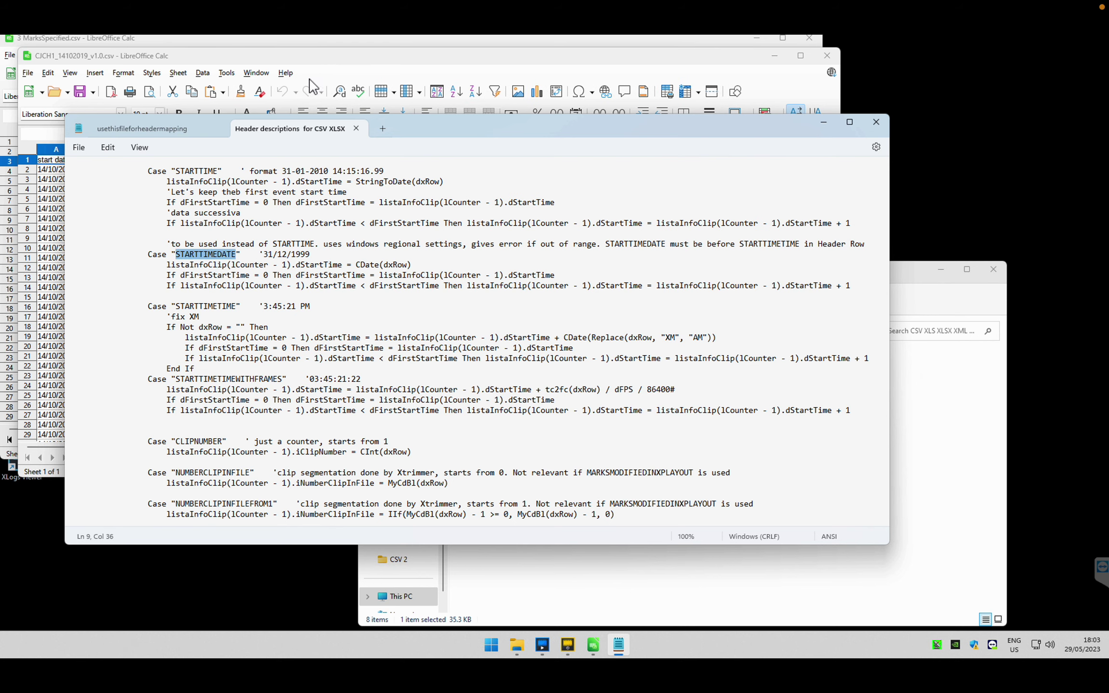
pyautogui.moveTo(447, 142); pyautogui.dragTo(690, 180)
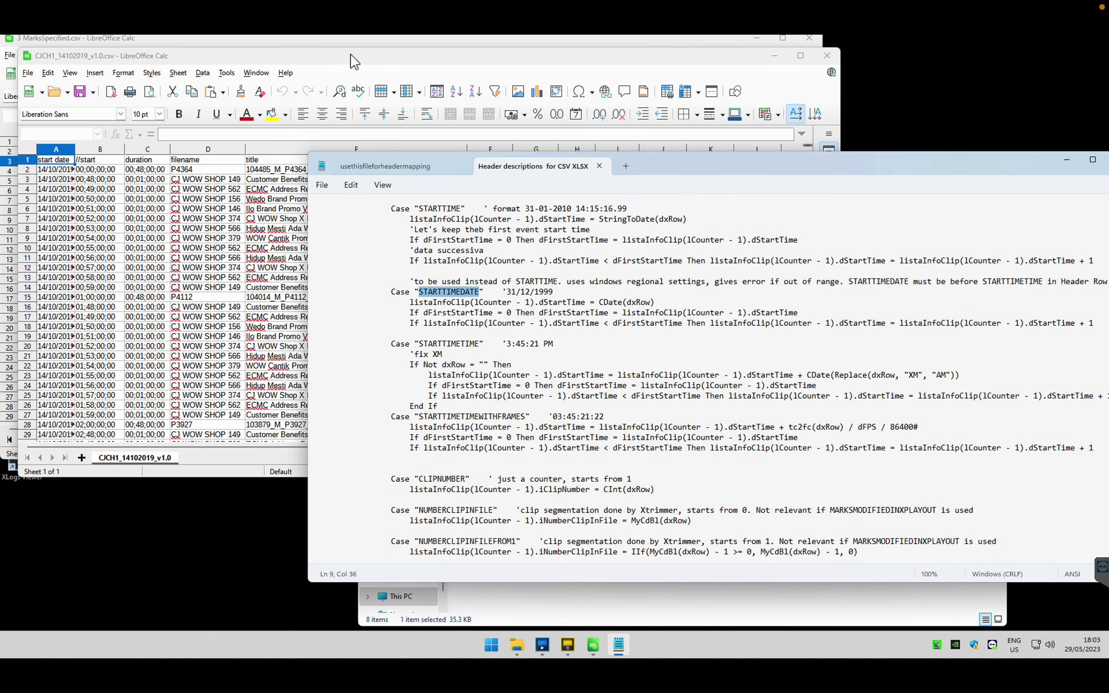
pyautogui.moveTo(354, 61); pyautogui.dragTo(346, 142)
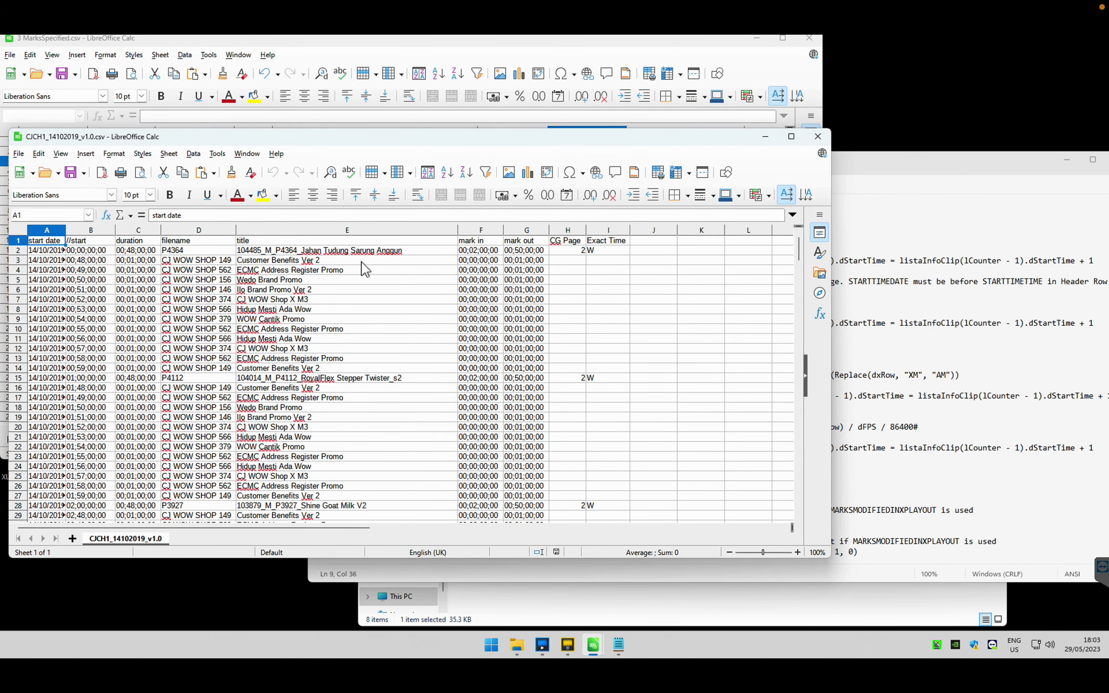
pyautogui.click(818, 139)
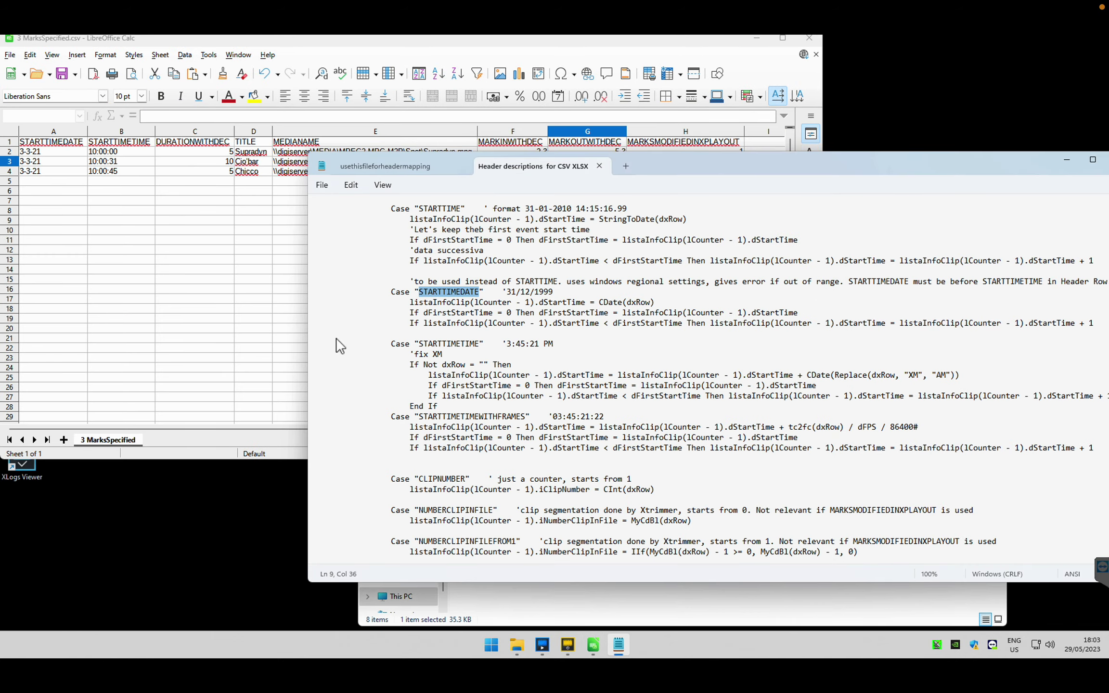
pyautogui.click(641, 616)
pyautogui.moveTo(620, 653)
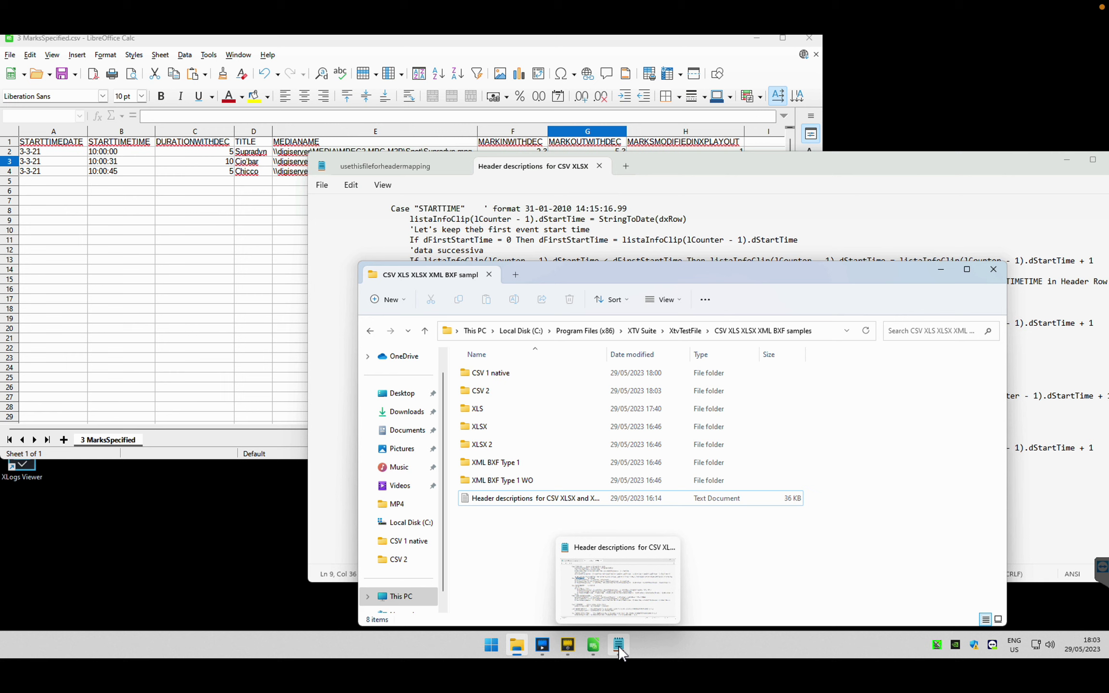
pyautogui.click(621, 601)
pyautogui.click(705, 618)
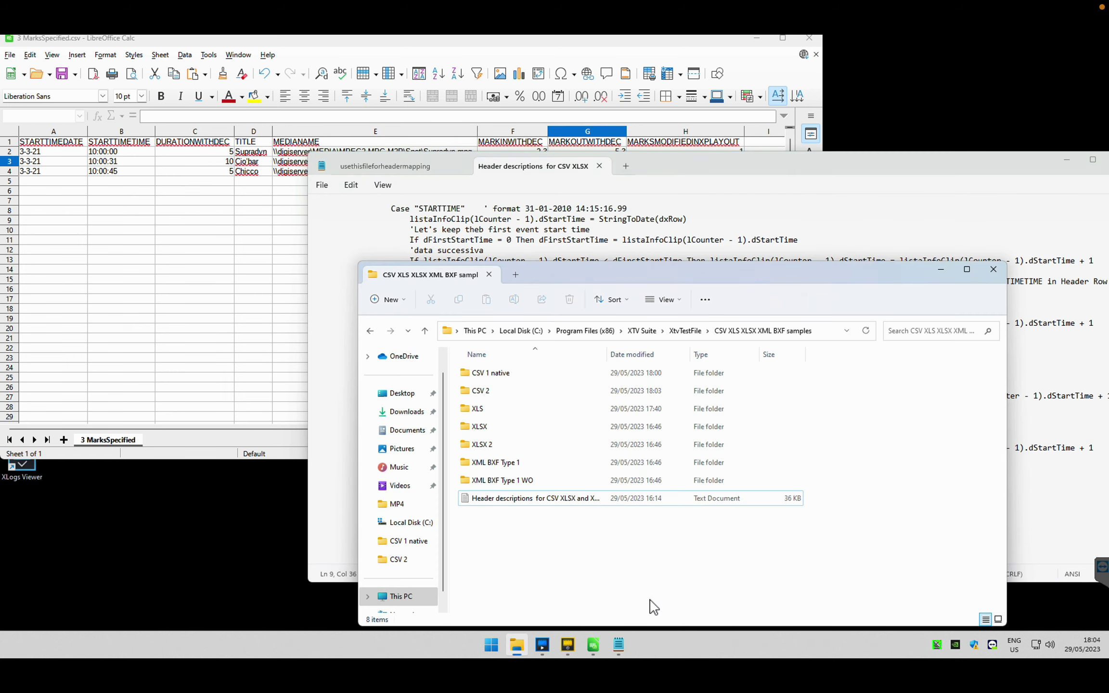
pyautogui.moveTo(621, 651)
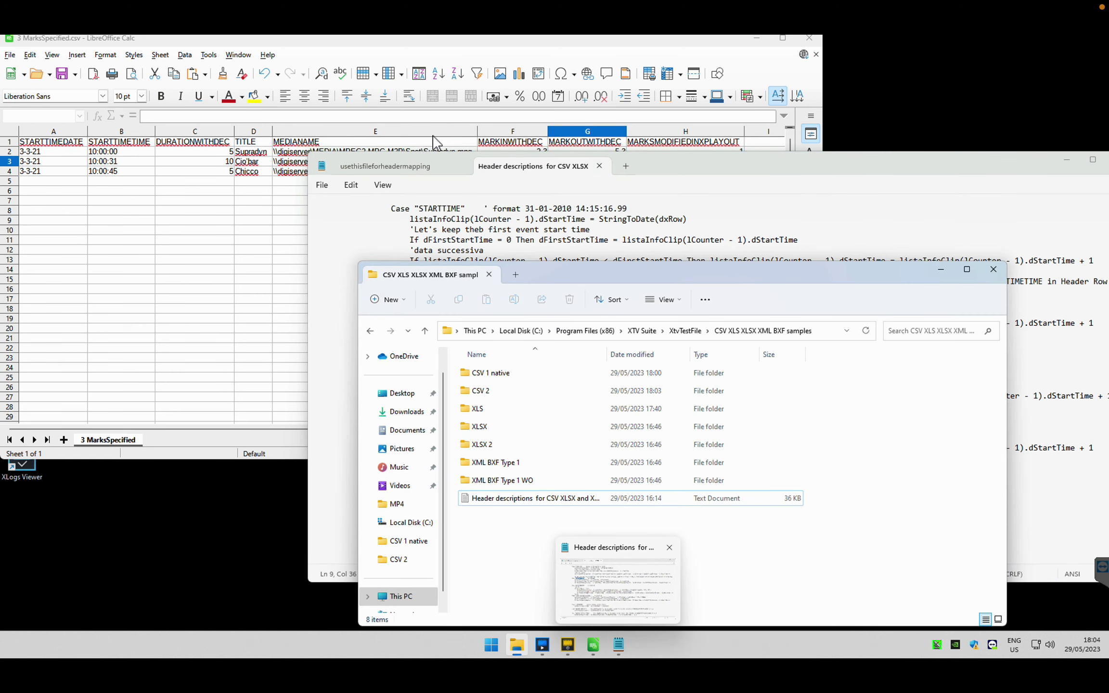
pyautogui.click(385, 166)
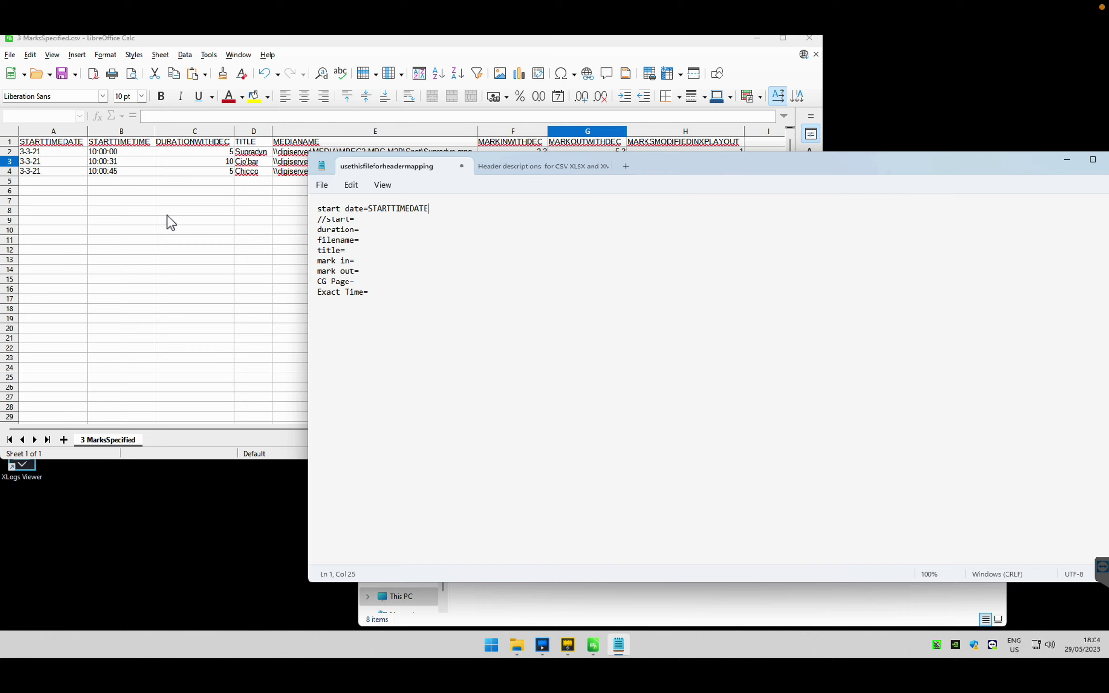
# Close the 3 MarksSpecified sheet and map the //start header to STARTTIME, copied from the header descriptions
pyautogui.click(810, 39)
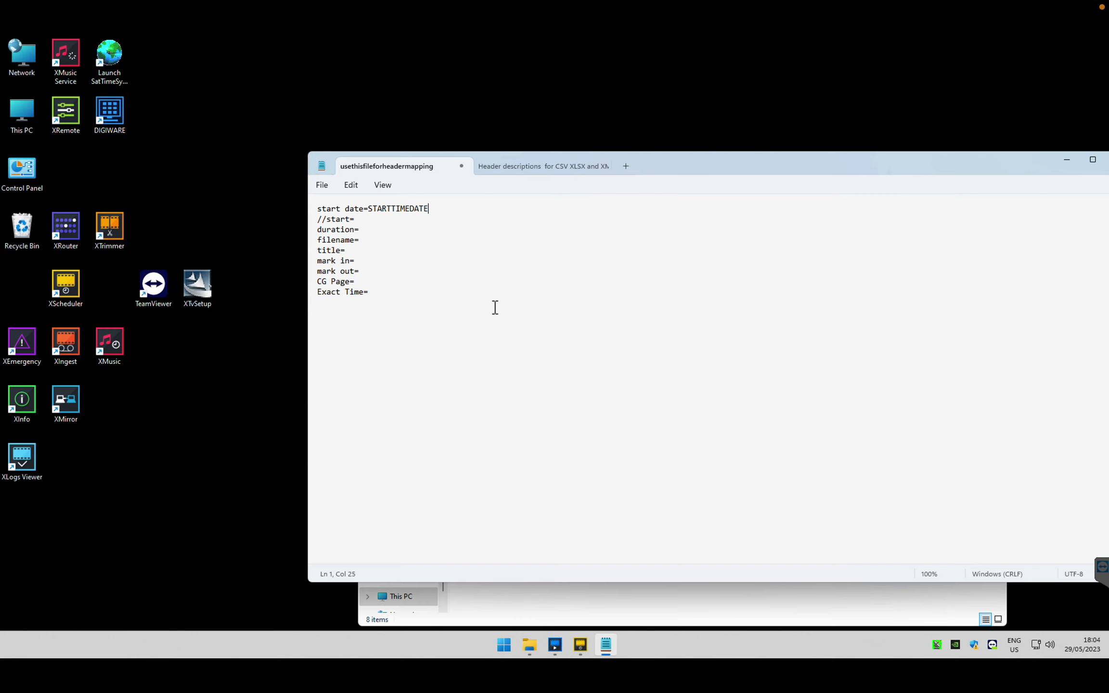
pyautogui.click(536, 168)
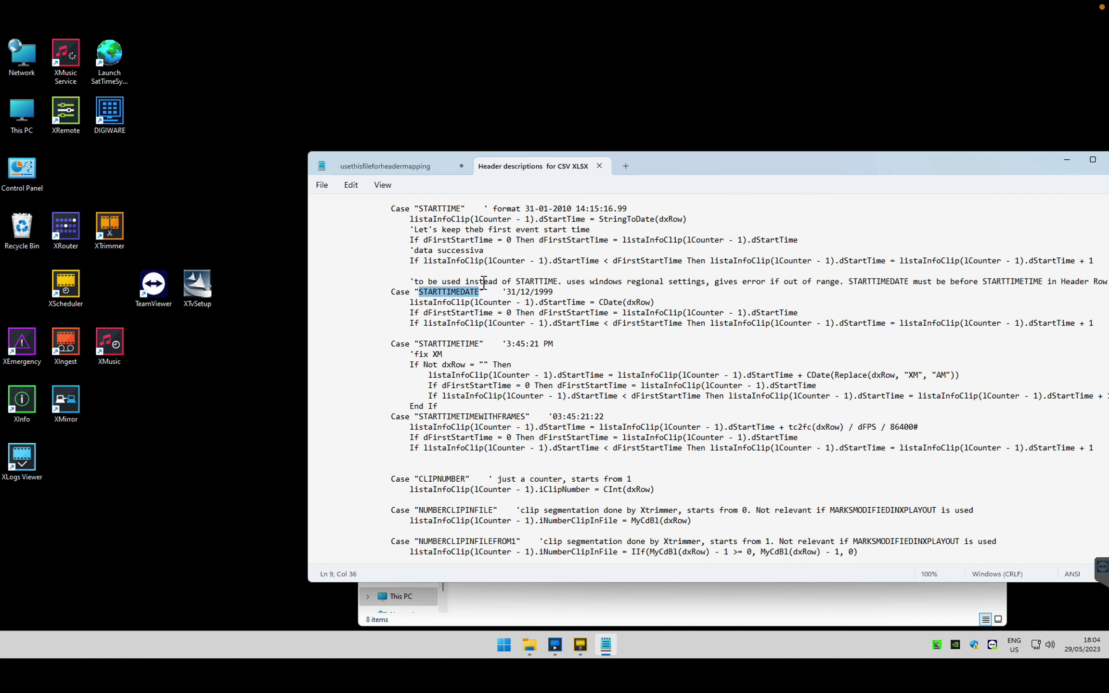
pyautogui.doubleClick(444, 208)
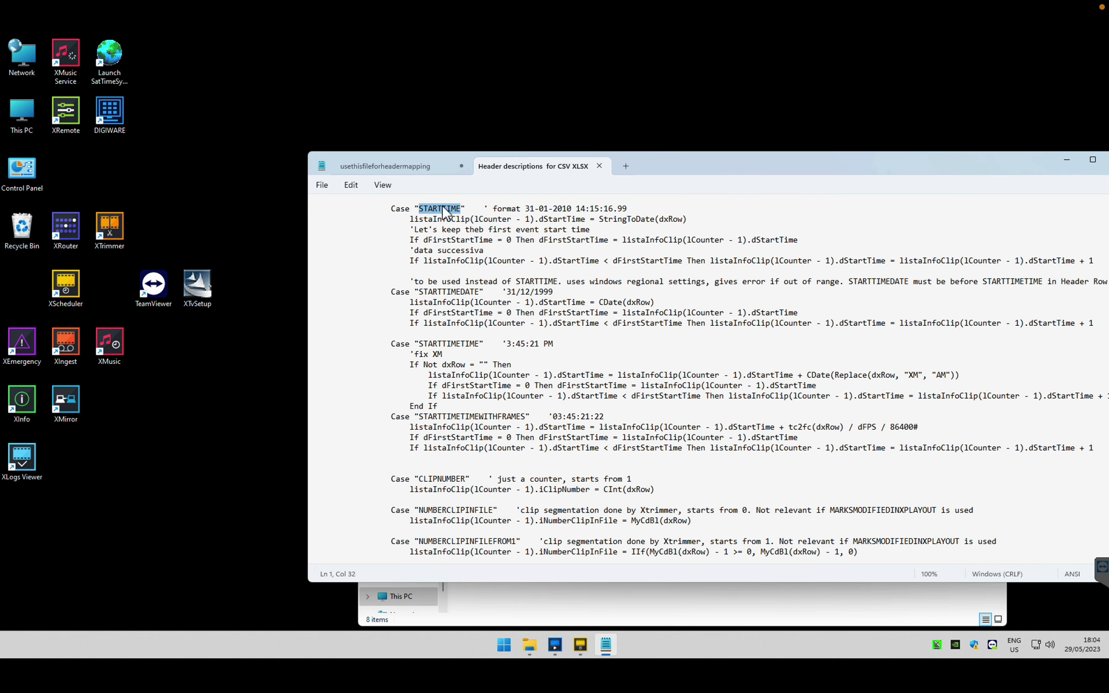
pyautogui.click(391, 166)
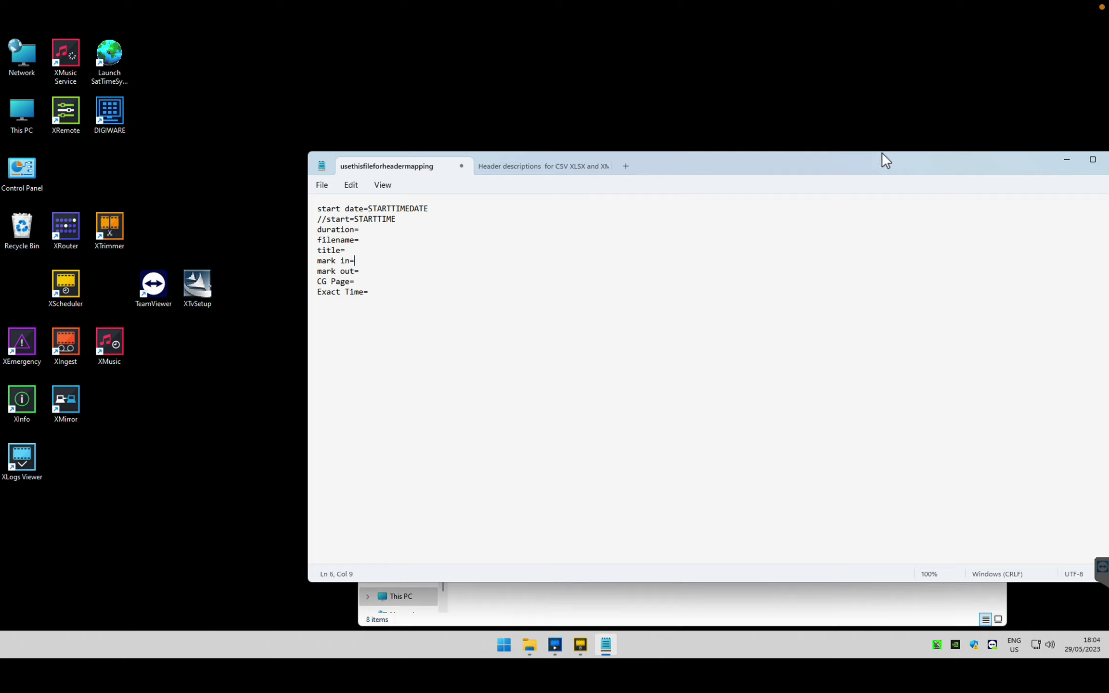
# Close the header descriptions and usethisfileforheadermapping, discarding the unsaved mapping changes
pyautogui.moveTo(886, 161); pyautogui.dragTo(723, 55)
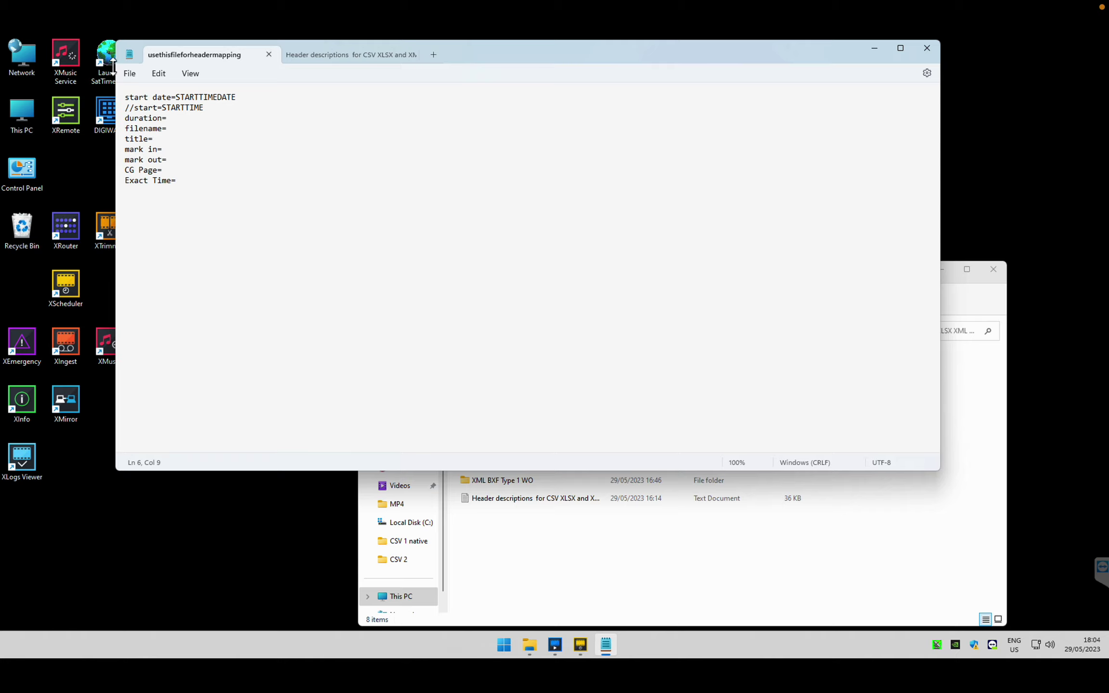
pyautogui.click(926, 49)
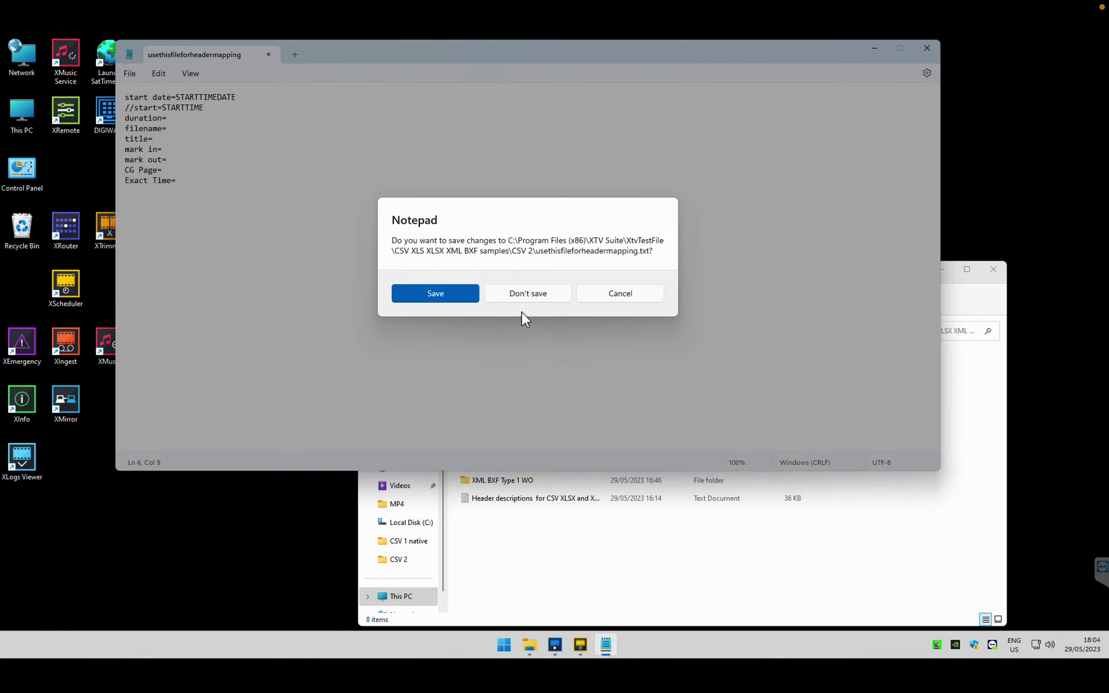
pyautogui.click(525, 296)
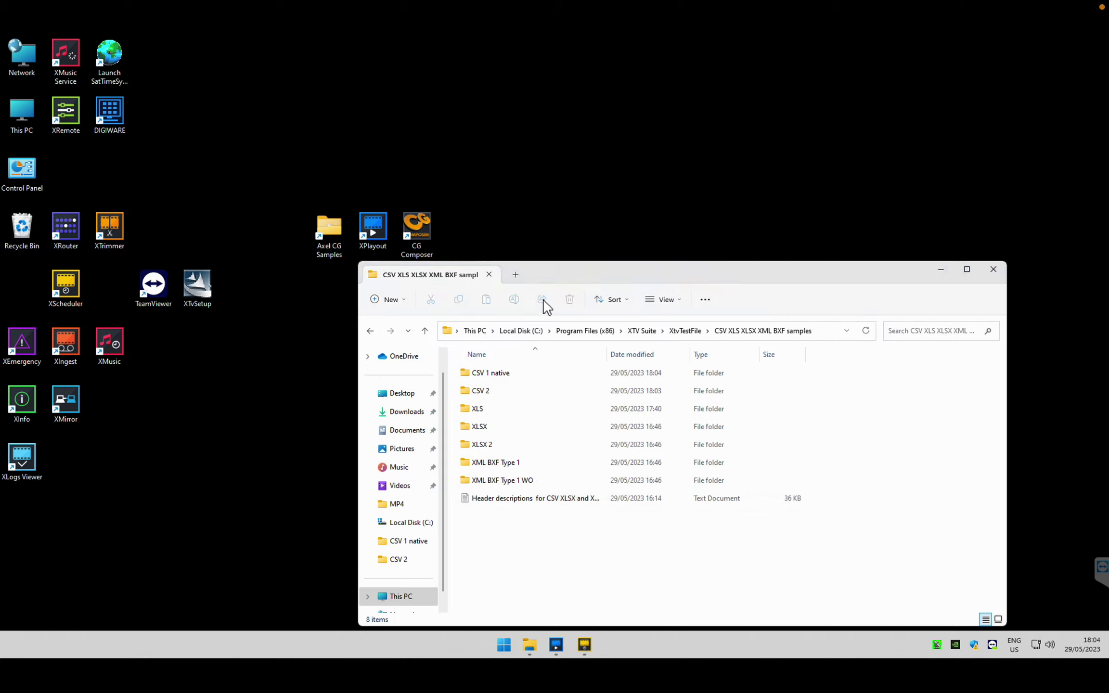
# Open the Headers text file from the CSV 2 folder, examine its header mapping lines, and close it
pyautogui.doubleClick(517, 390)
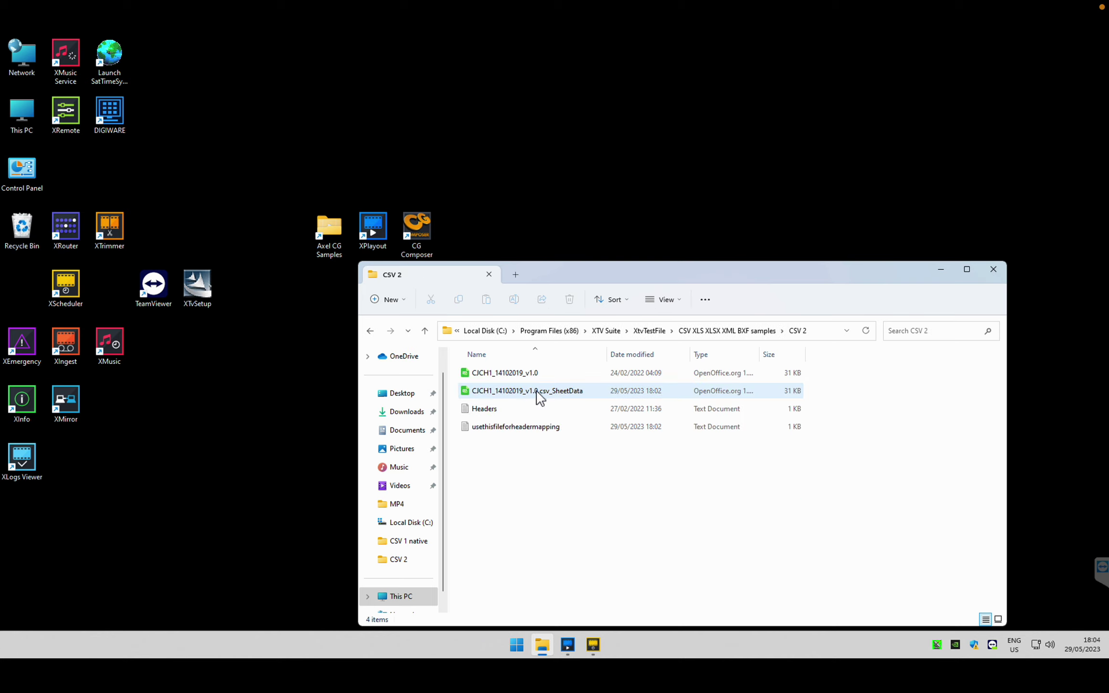
pyautogui.doubleClick(512, 418)
pyautogui.moveTo(254, 181); pyautogui.dragTo(116, 77)
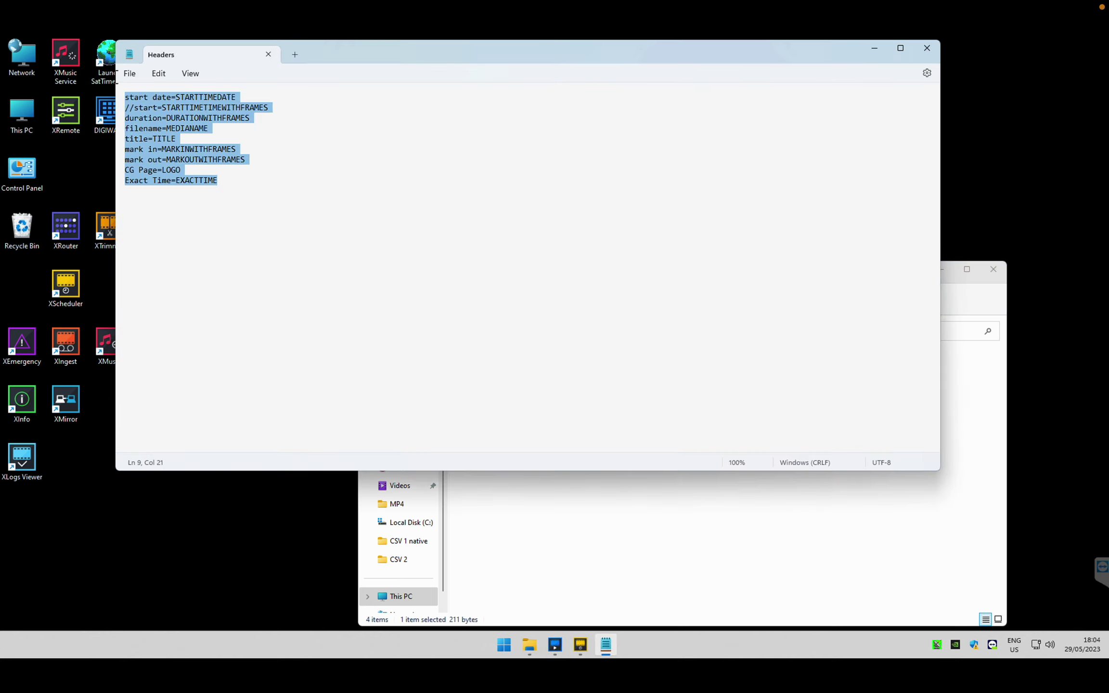
pyautogui.click(239, 155)
pyautogui.moveTo(258, 179); pyautogui.dragTo(101, 116)
pyautogui.click(927, 52)
# Switch to XPlayout and enable third-party header mapping with the Headers file from CSV 2, applying the settings without restarting playout
pyautogui.click(569, 650)
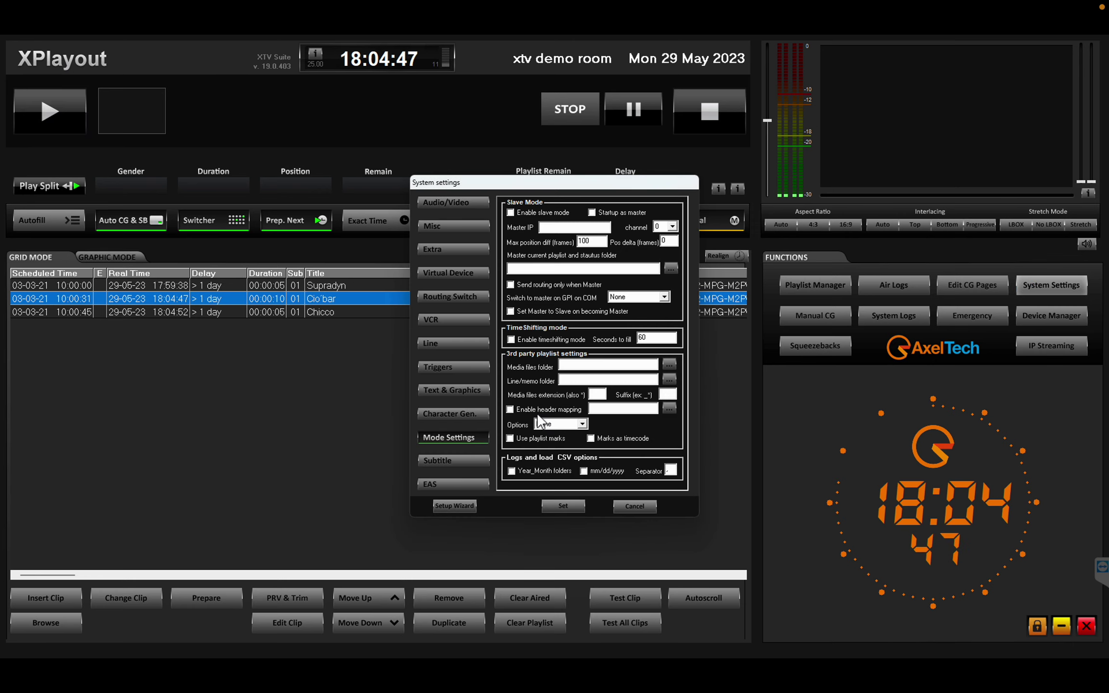
pyautogui.click(539, 408)
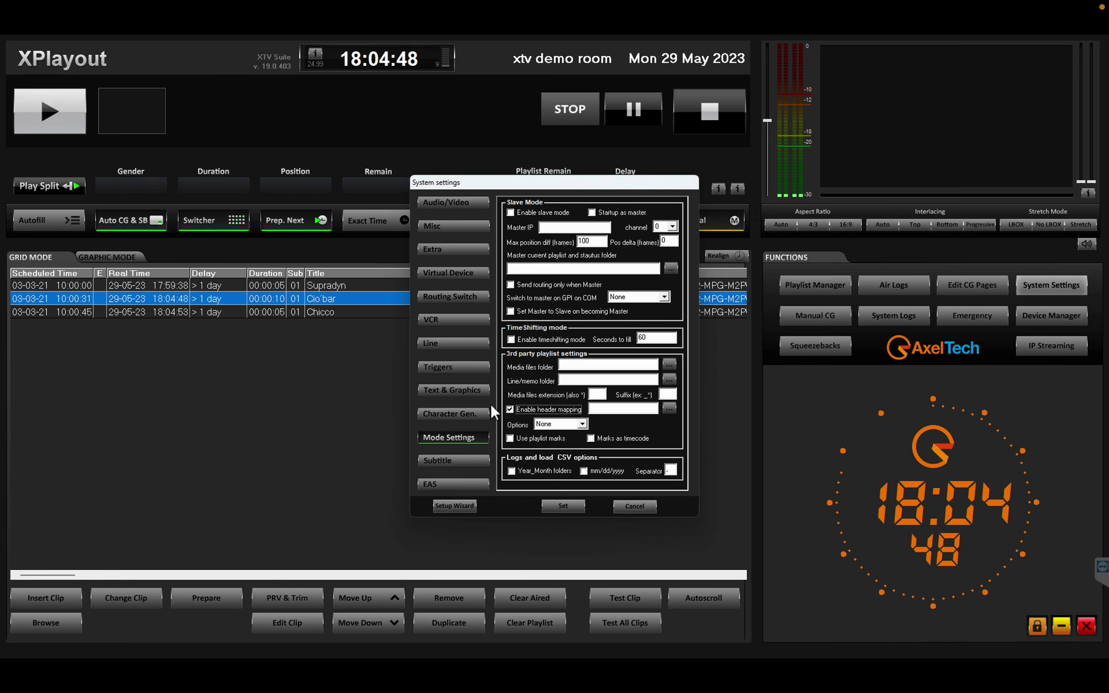
pyautogui.click(668, 409)
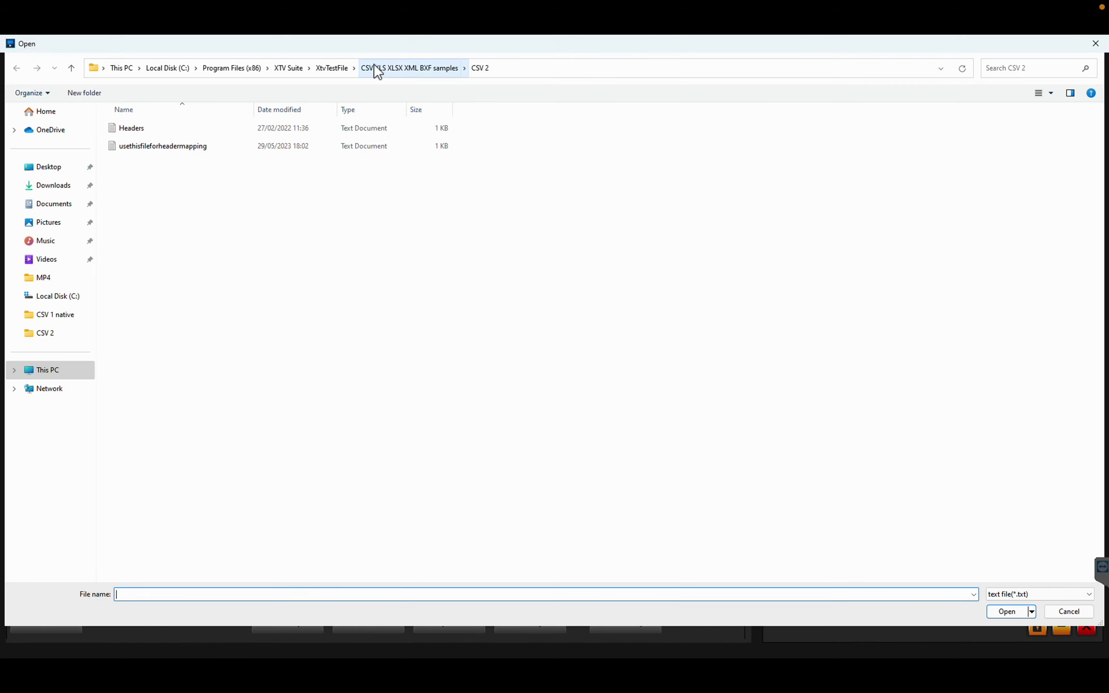
pyautogui.click(340, 68)
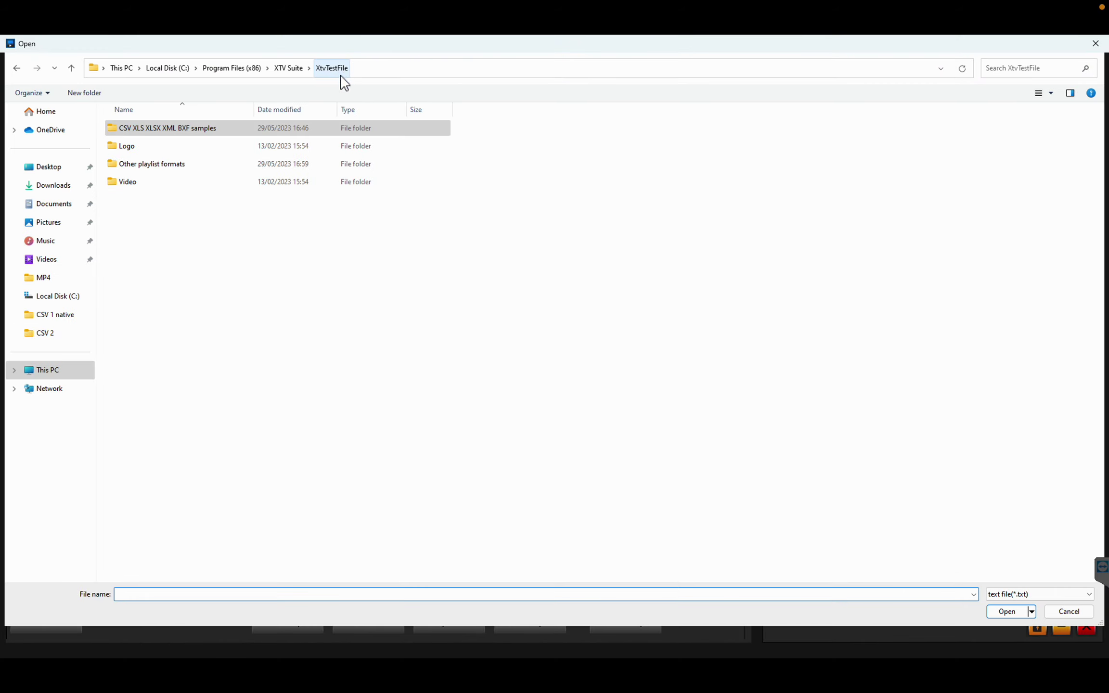
pyautogui.doubleClick(233, 134)
pyautogui.doubleClick(207, 146)
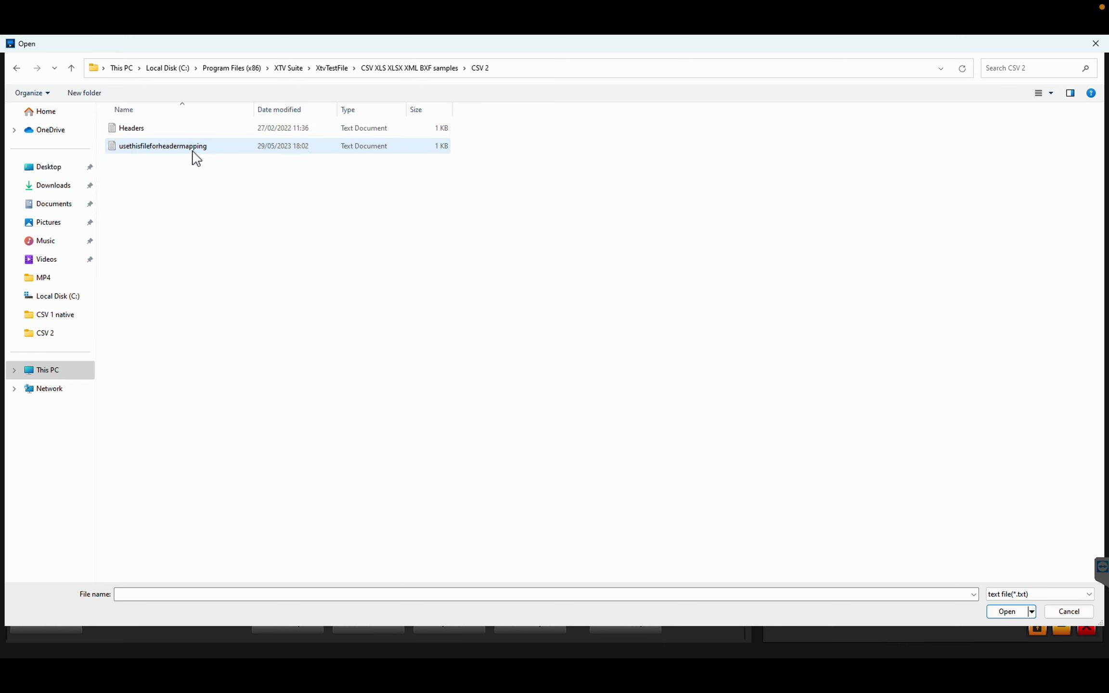
pyautogui.doubleClick(193, 129)
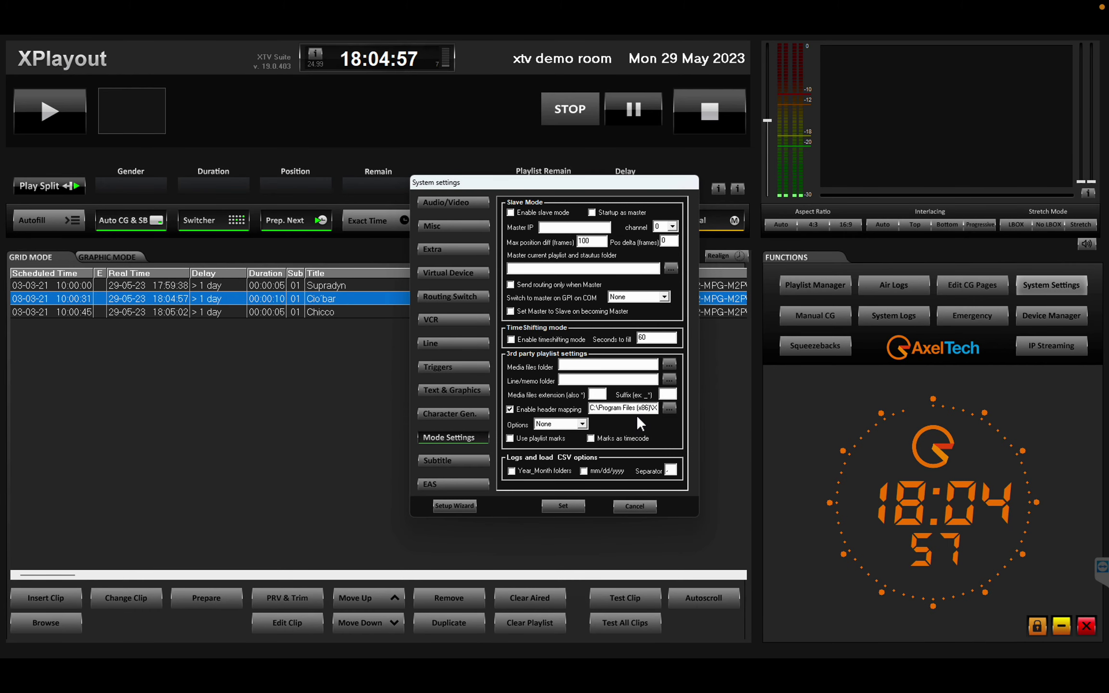
pyautogui.click(579, 504)
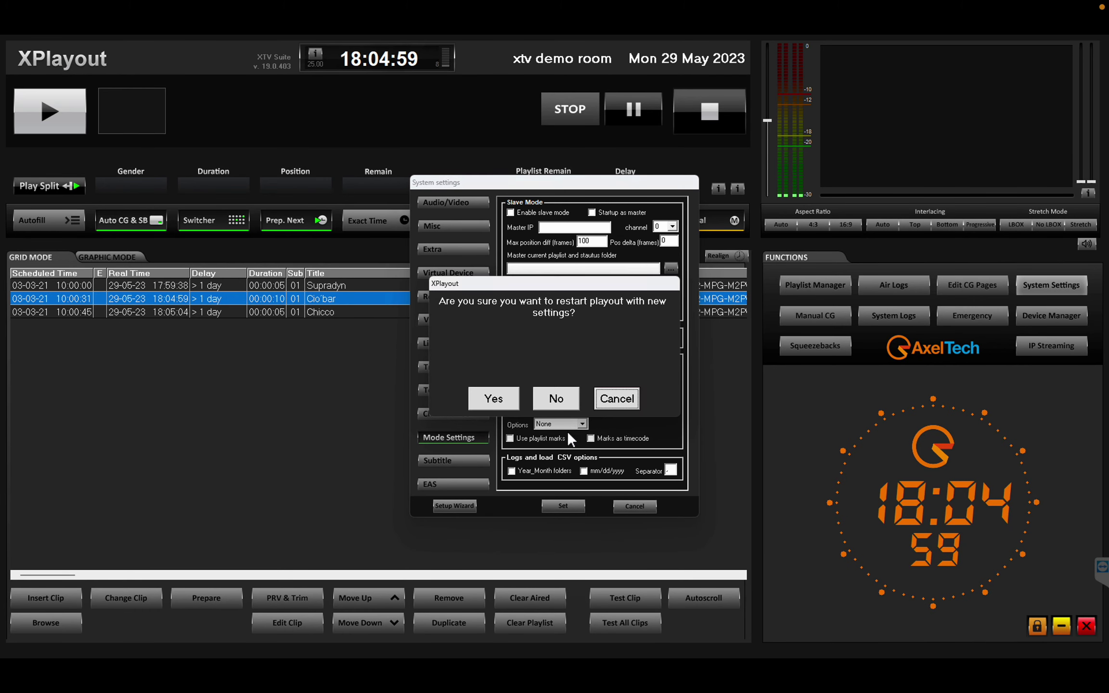
pyautogui.click(562, 398)
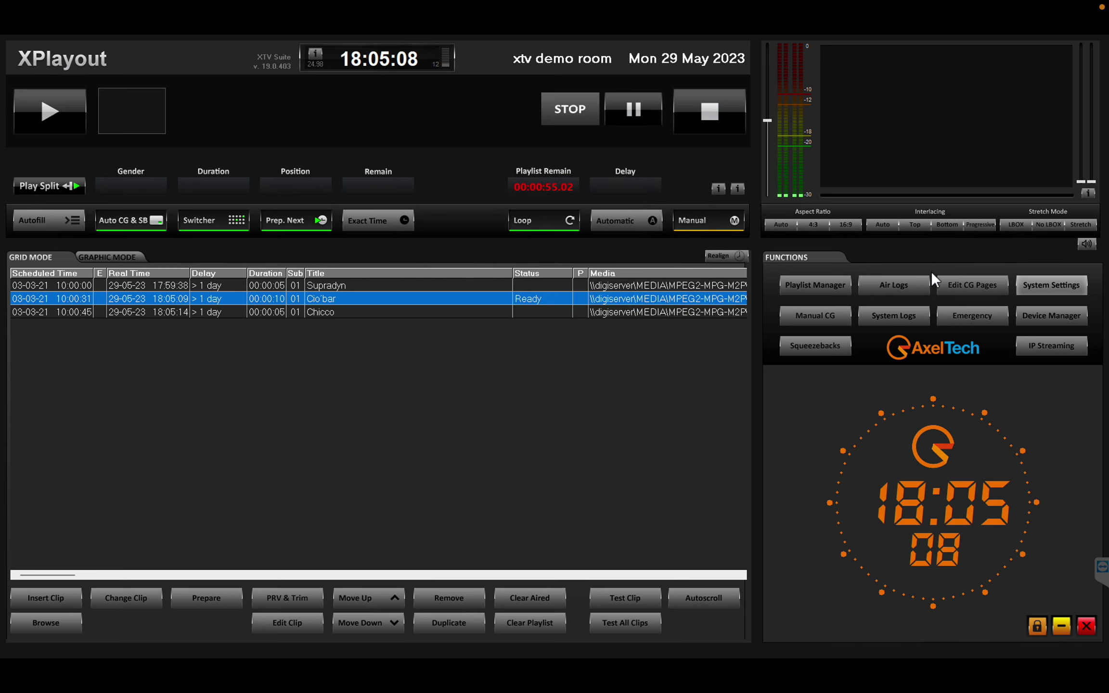
# Replace the current playlist with CJCH1_14102019_v1.0.csv from the CSV 2 folder and leave the playlist manager
pyautogui.click(801, 293)
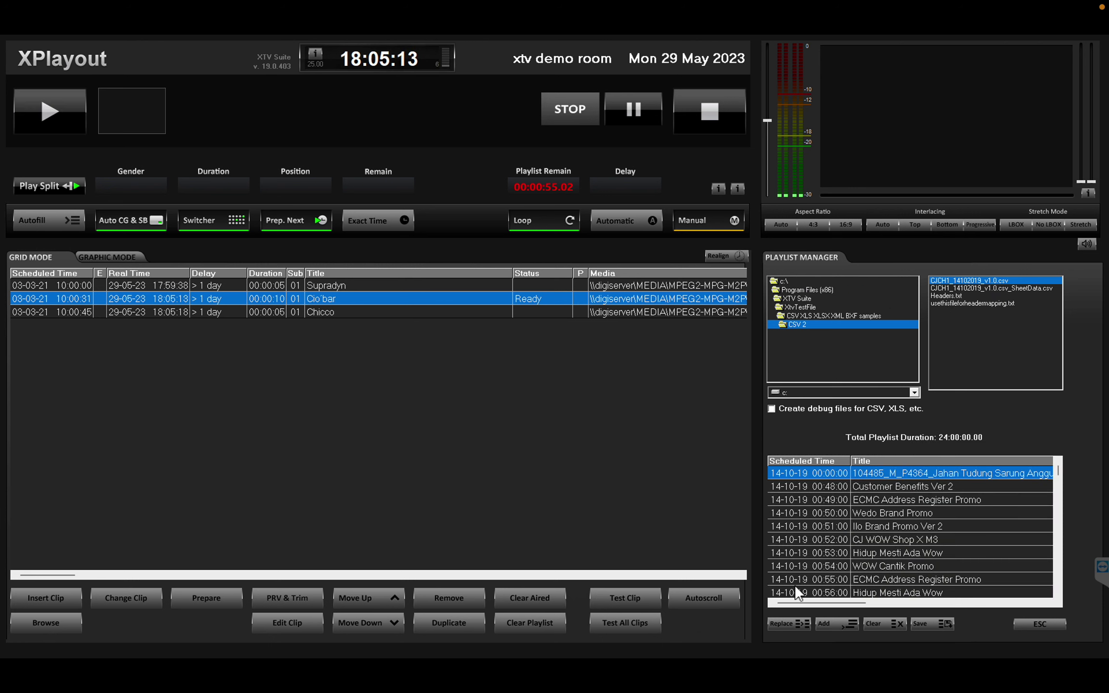
pyautogui.click(788, 623)
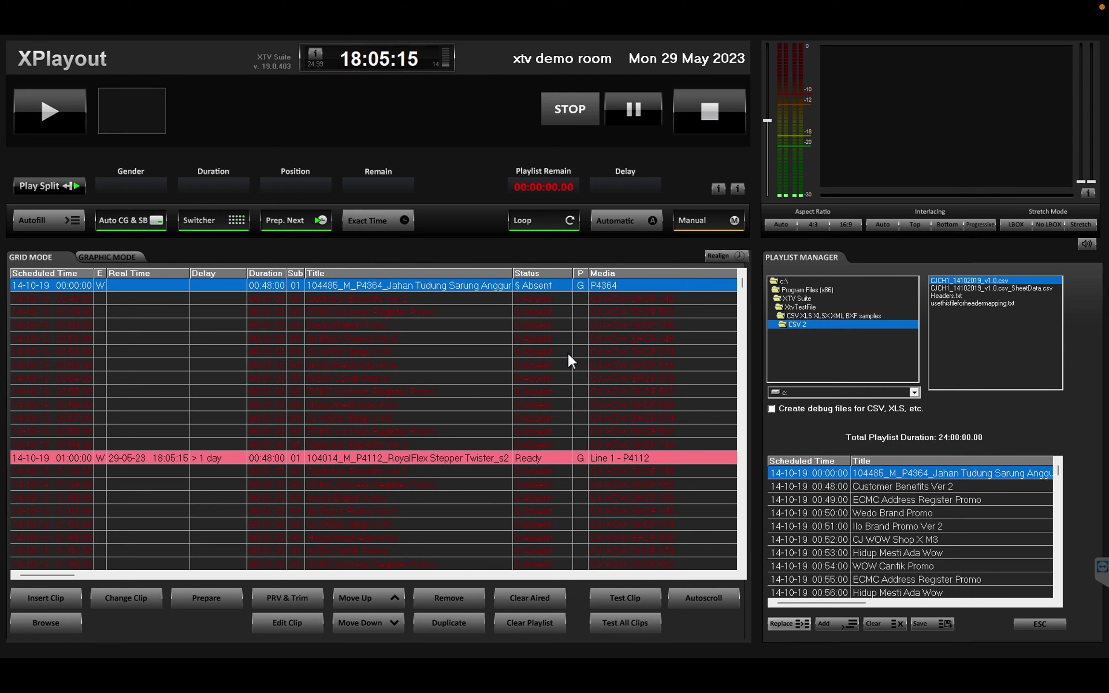
pyautogui.click(512, 336)
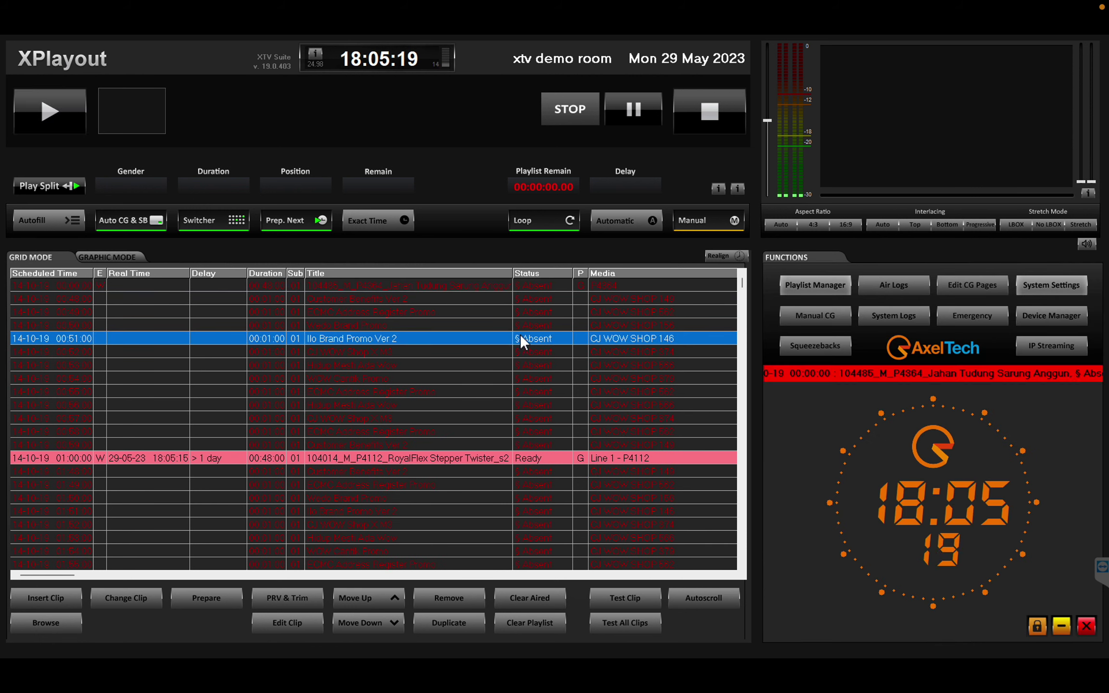
# Examine the scheduled times of the events in the loaded third-party playlist
pyautogui.click(488, 388)
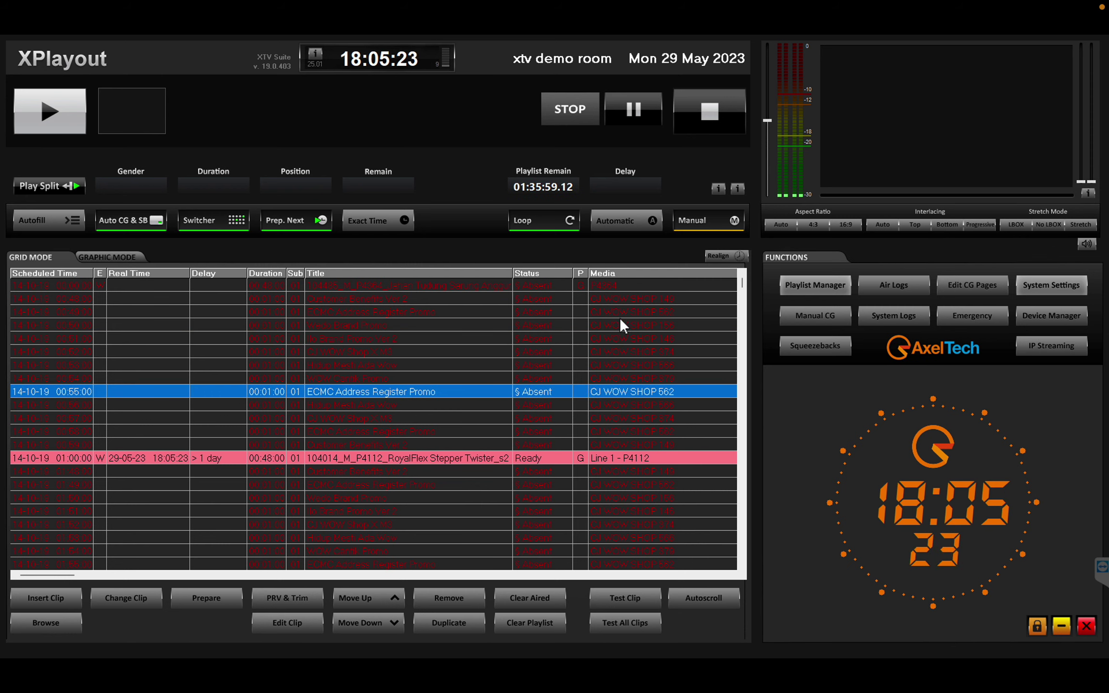
pyautogui.click(51, 297)
pyautogui.click(49, 285)
pyautogui.click(62, 353)
pyautogui.click(41, 392)
pyautogui.click(41, 405)
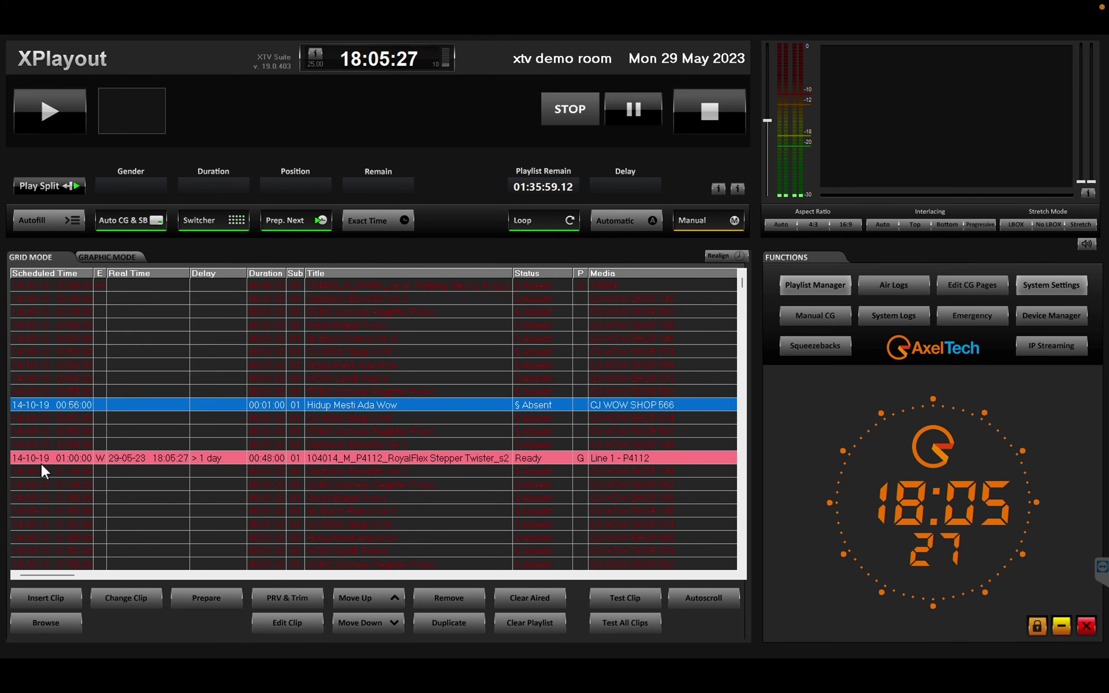
pyautogui.click(54, 470)
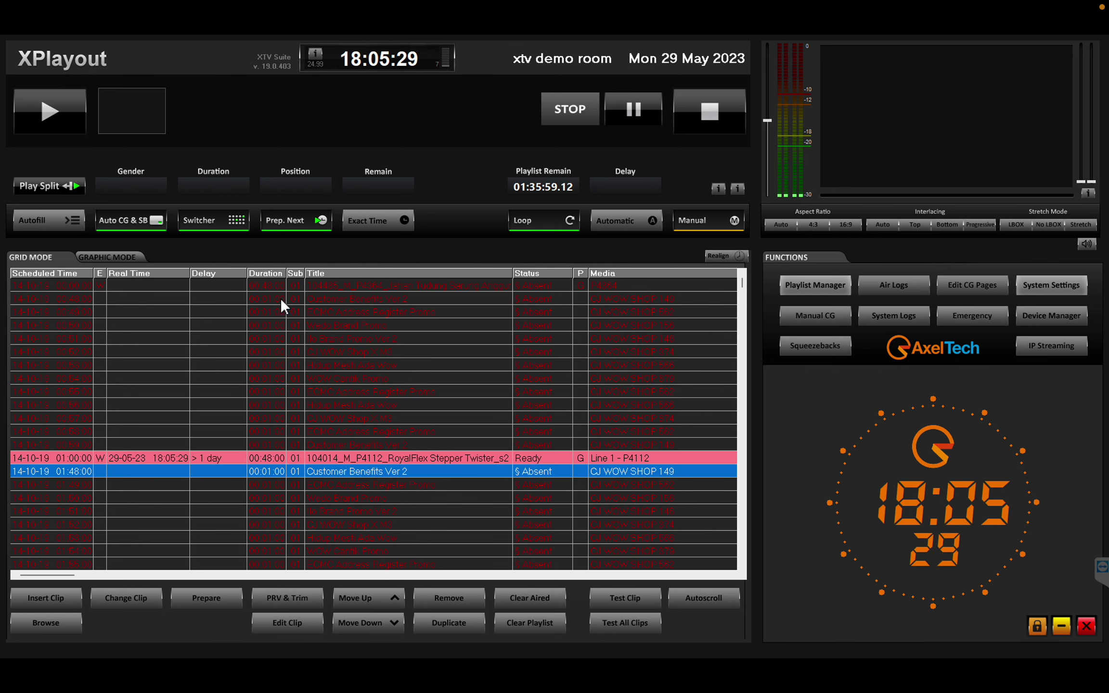
# Examine the durations, titles, media names and the IN, OUT and TC Duration columns of the loaded events
pyautogui.click(276, 285)
pyautogui.click(269, 339)
pyautogui.click(256, 393)
pyautogui.click(399, 299)
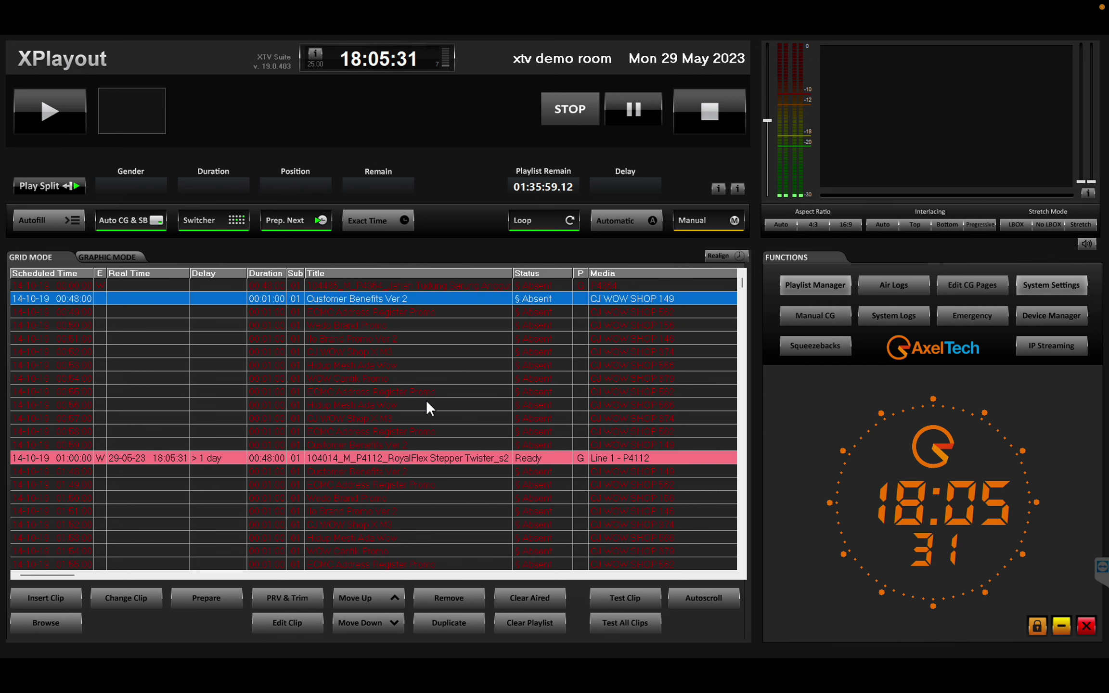
pyautogui.click(426, 403)
pyautogui.click(634, 314)
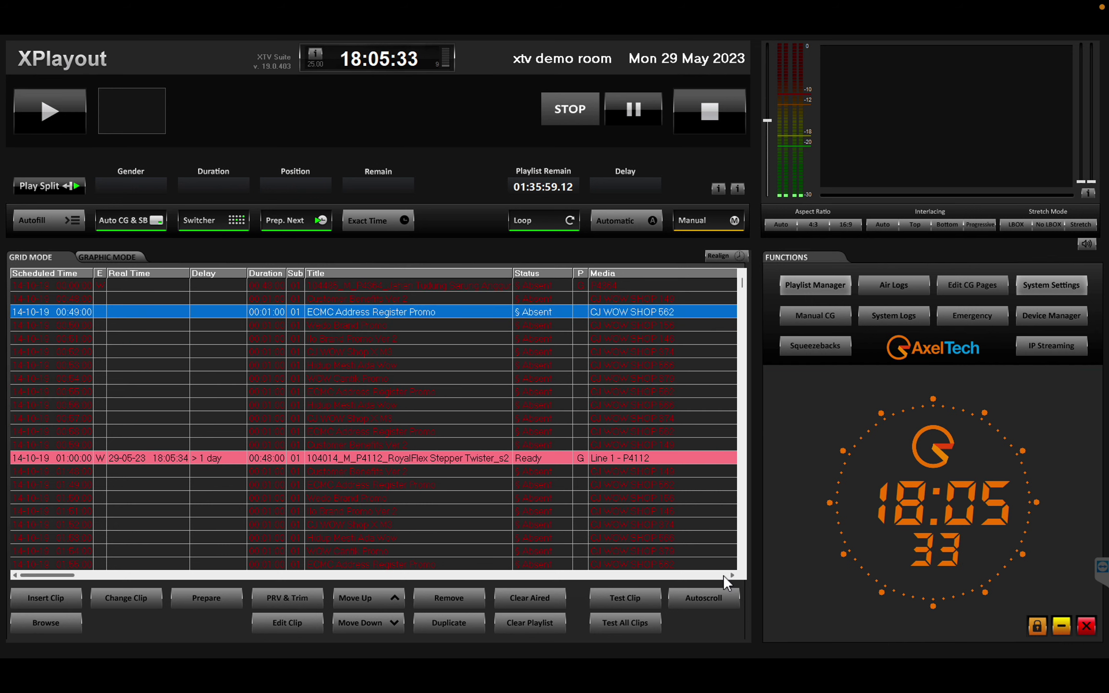
pyautogui.click(732, 574)
pyautogui.moveTo(732, 573); pyautogui.dragTo(732, 573)
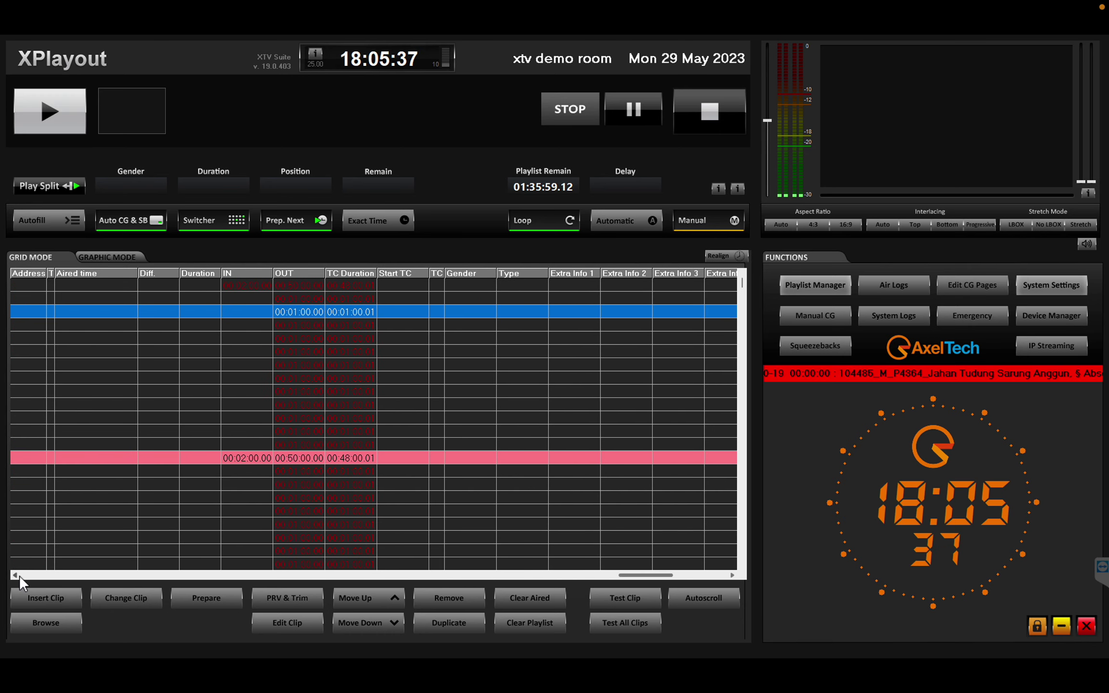
pyautogui.moveTo(19, 576); pyautogui.dragTo(20, 576)
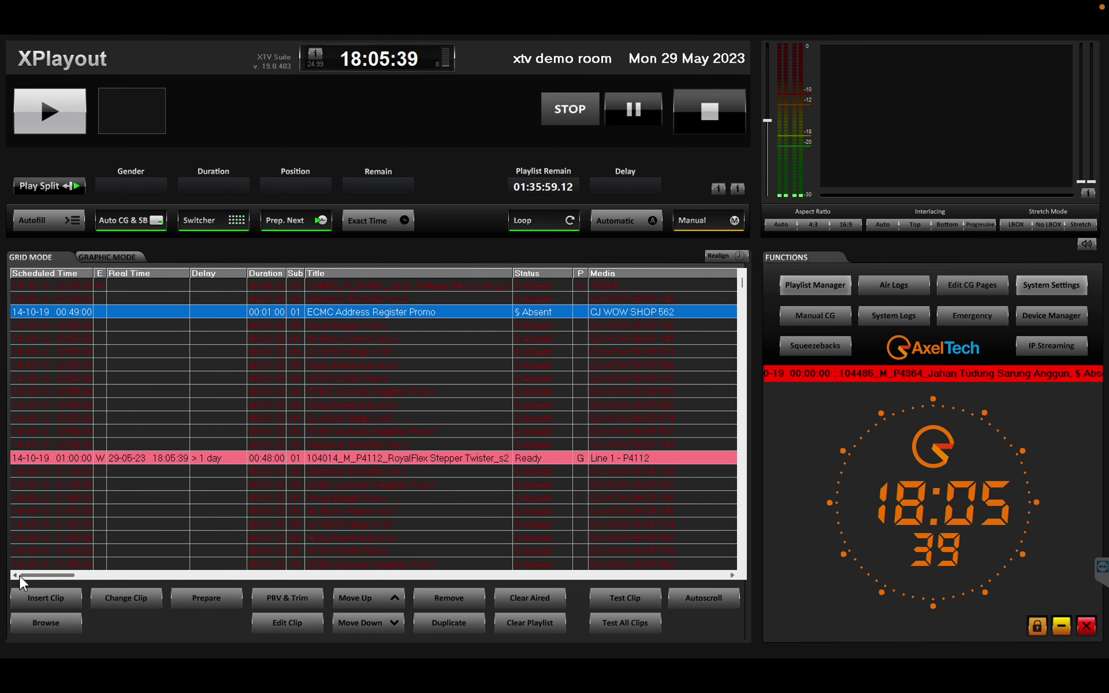
# Inspect the RoyalFlex Stepper Twister event at 01:00:00 and compare it with the events just below it
pyautogui.click(385, 474)
pyautogui.click(349, 457)
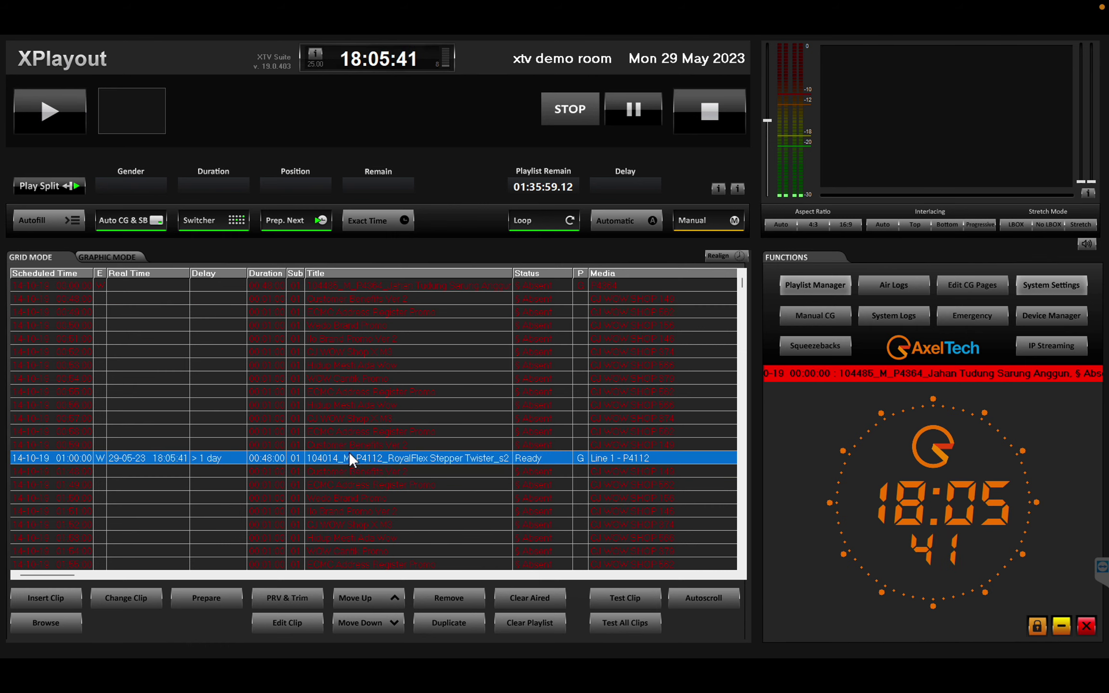
pyautogui.press('Down')
pyautogui.press('Down')
pyautogui.click(412, 458)
pyautogui.click(528, 471)
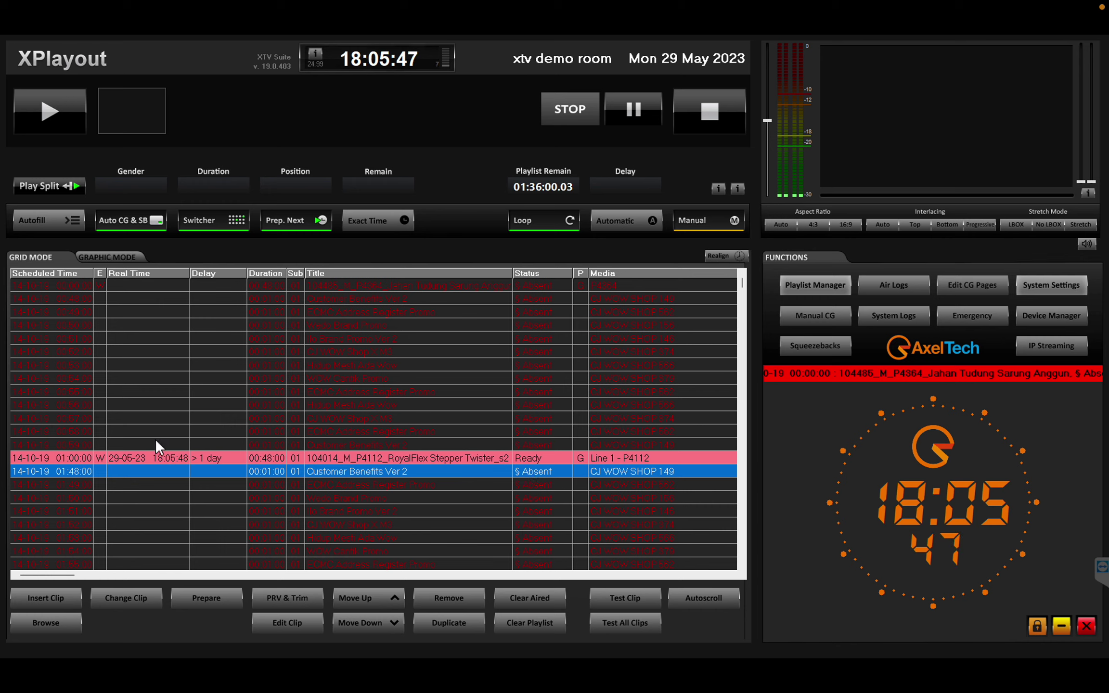
pyautogui.click(607, 457)
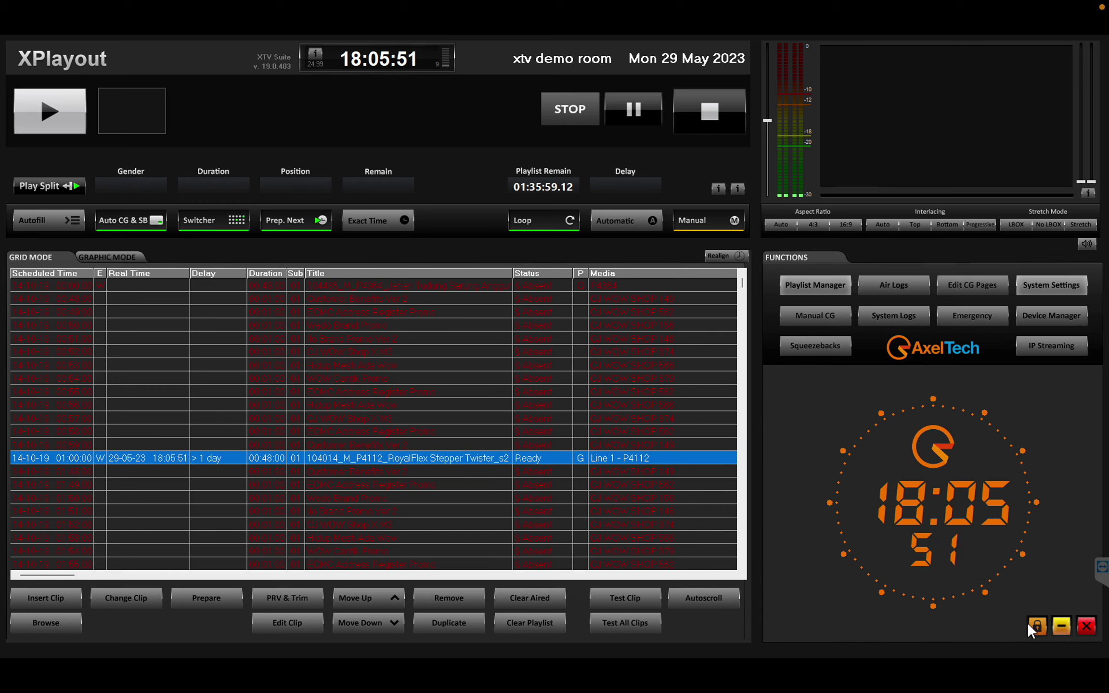
# Minimize XPlayout, open CJCH1_14102019_v1.0 in LibreOffice Calc with comma separation, and inspect filename P4112 in cell D15
pyautogui.click(1062, 626)
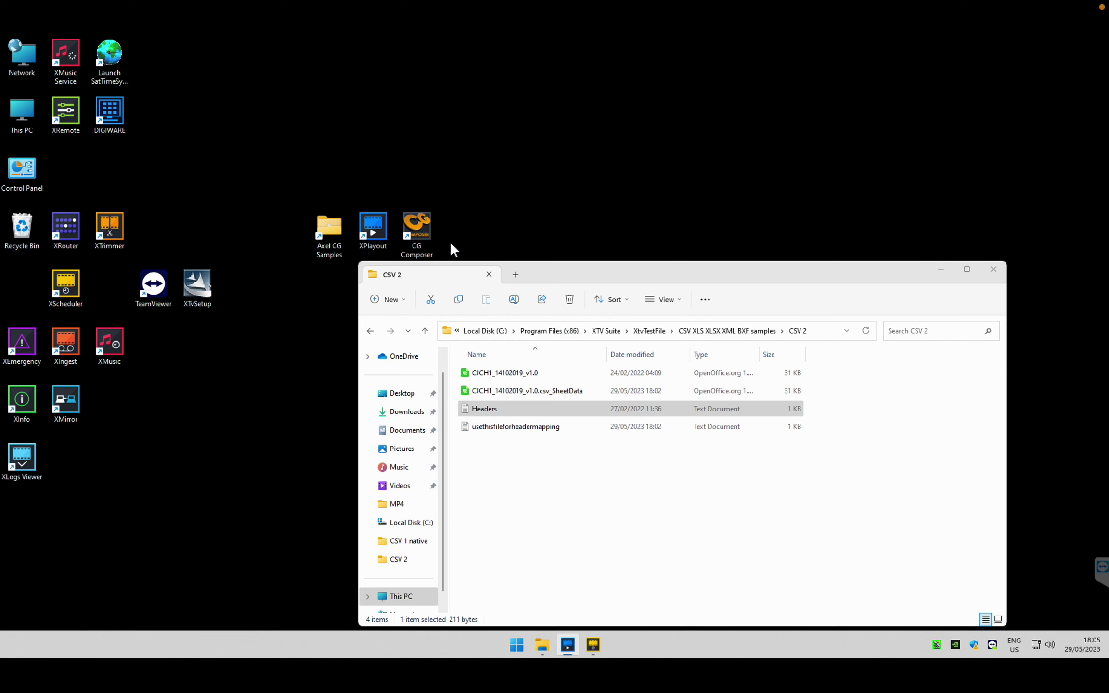
pyautogui.doubleClick(474, 378)
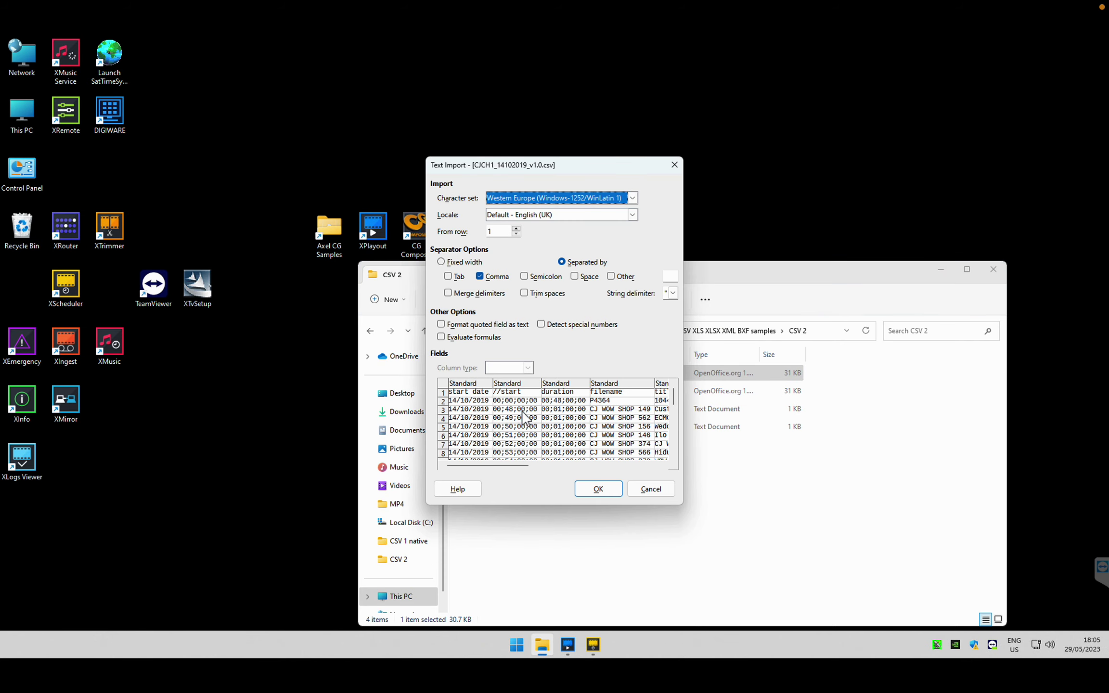
pyautogui.click(597, 489)
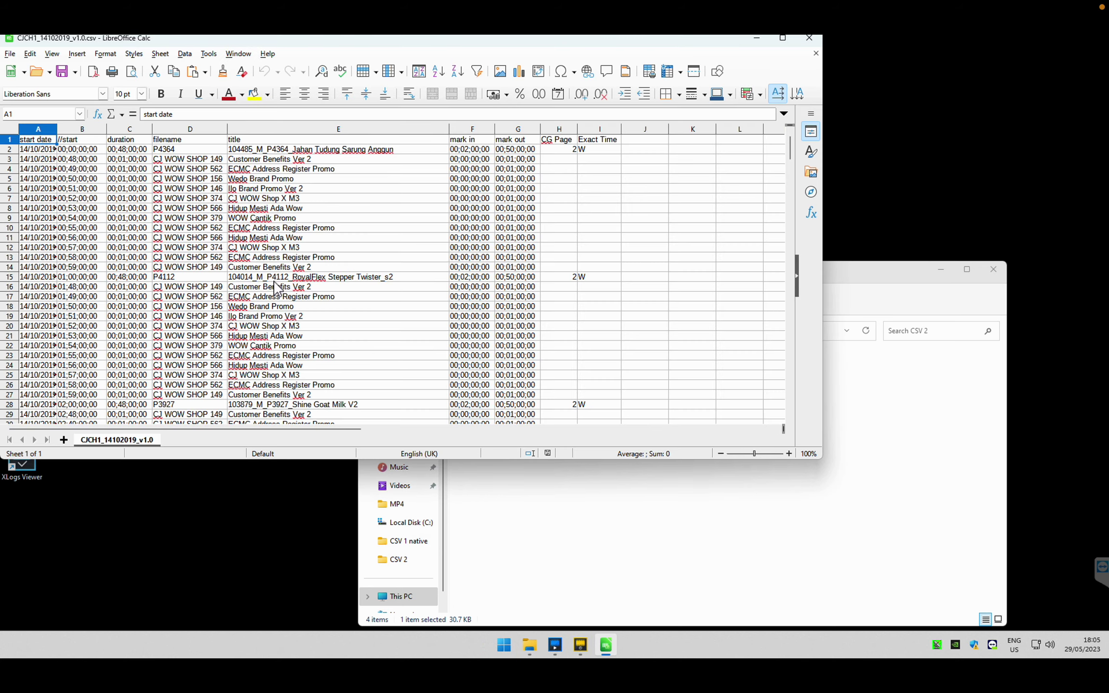
pyautogui.click(169, 278)
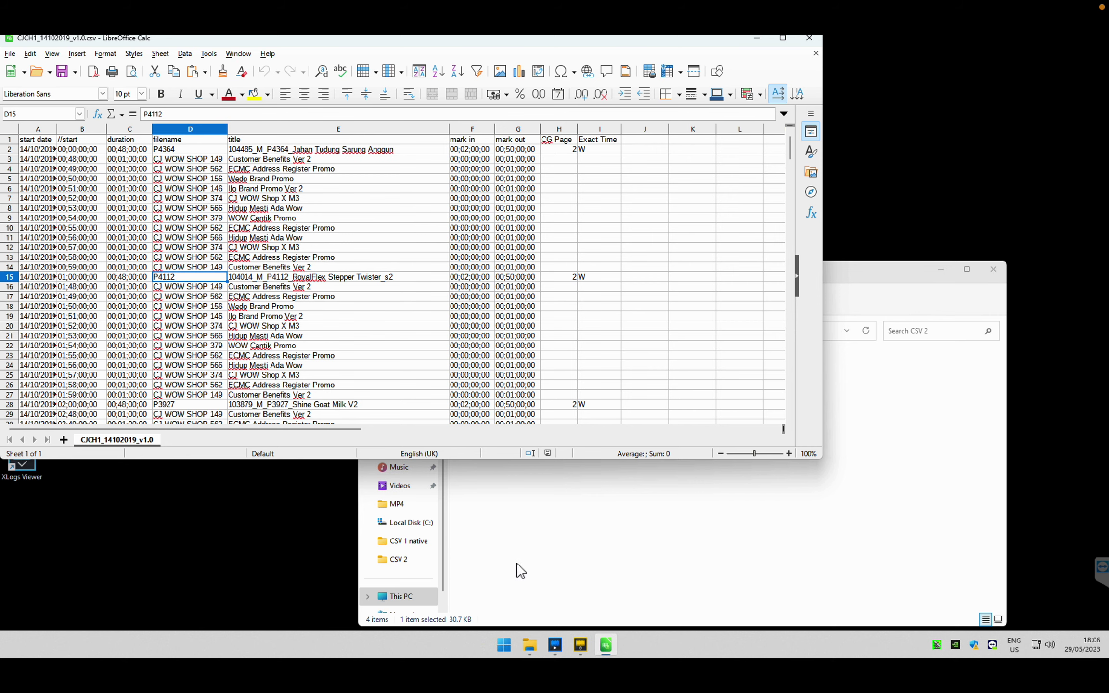
# Switch back to XPlayout and compare the media entry of the P4112 event with those of the surrounding clips
pyautogui.click(555, 649)
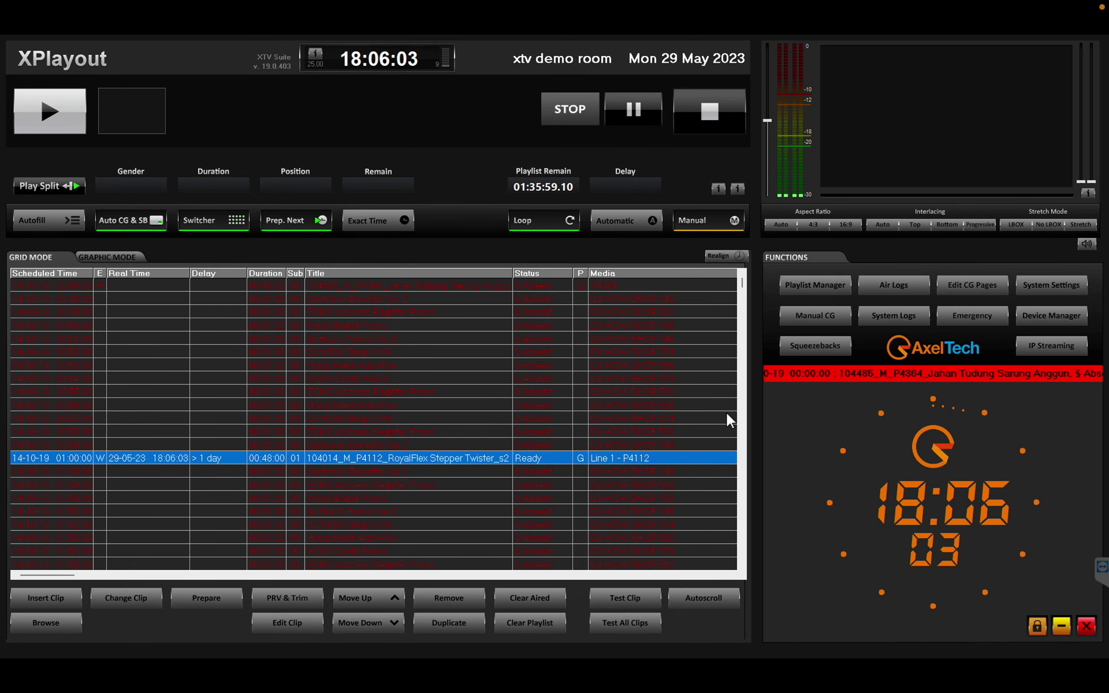
pyautogui.click(617, 468)
pyautogui.click(626, 366)
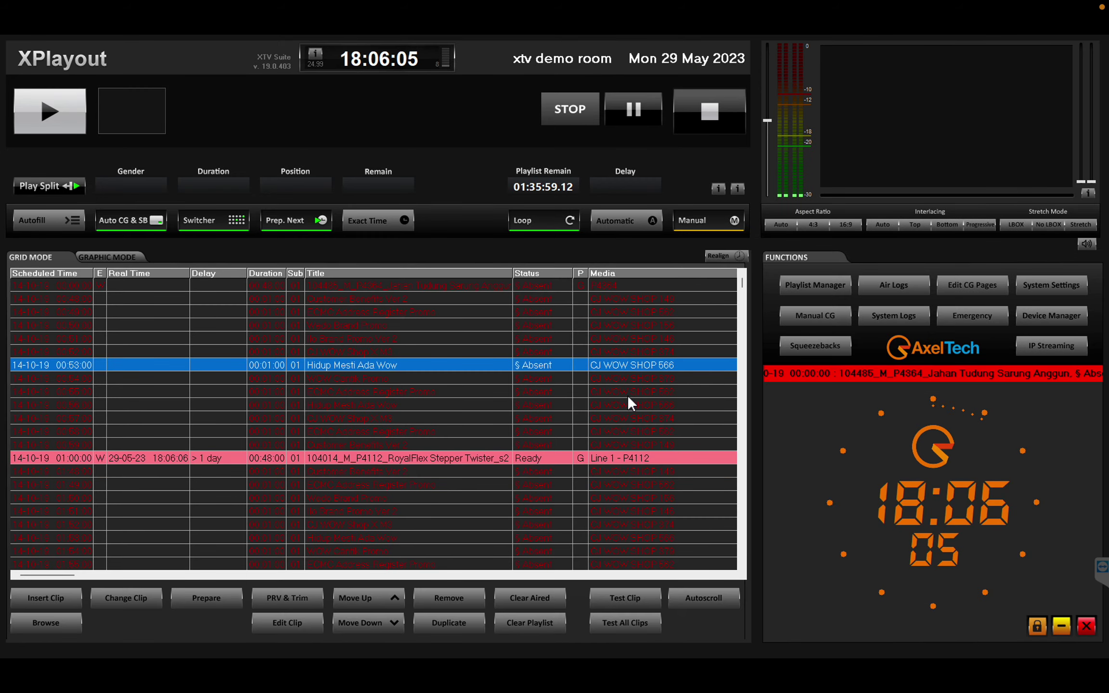
pyautogui.click(611, 457)
pyautogui.click(618, 394)
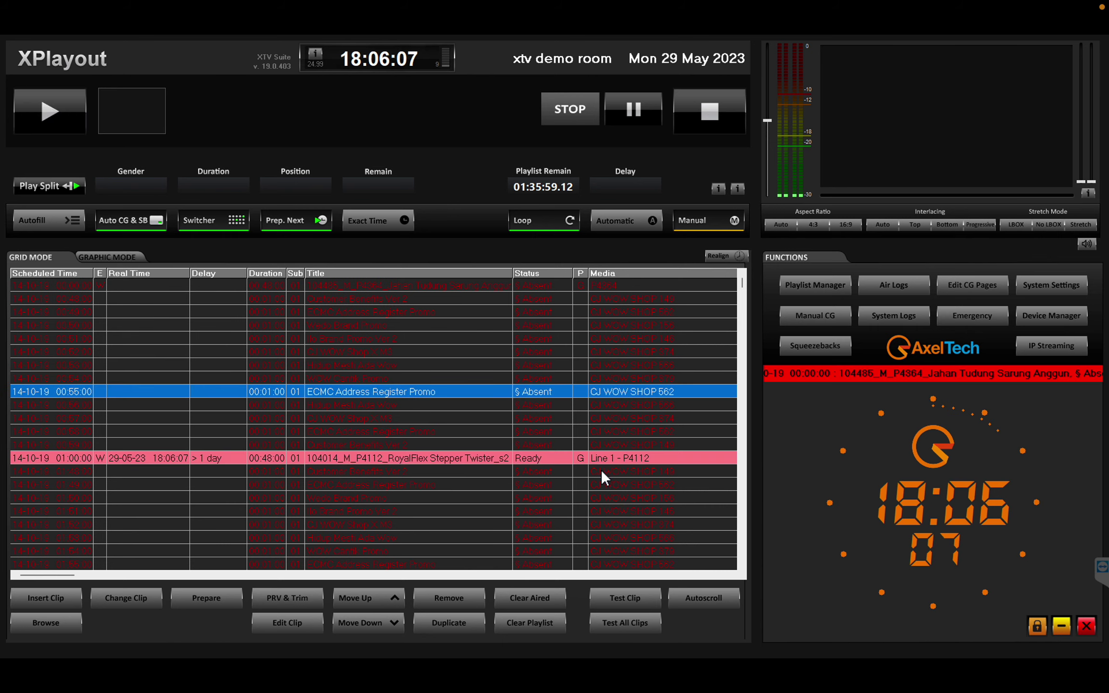
pyautogui.click(601, 472)
# View the Line1 name and routing switch in the system settings, then close them without applying changes
pyautogui.click(1051, 284)
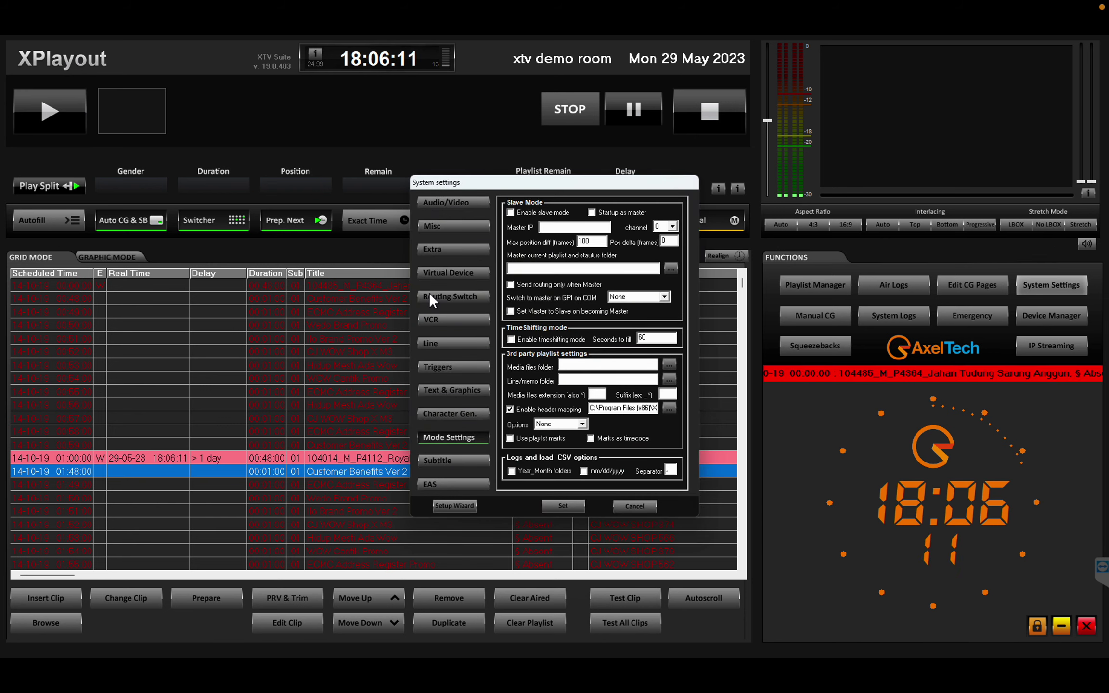
pyautogui.click(443, 339)
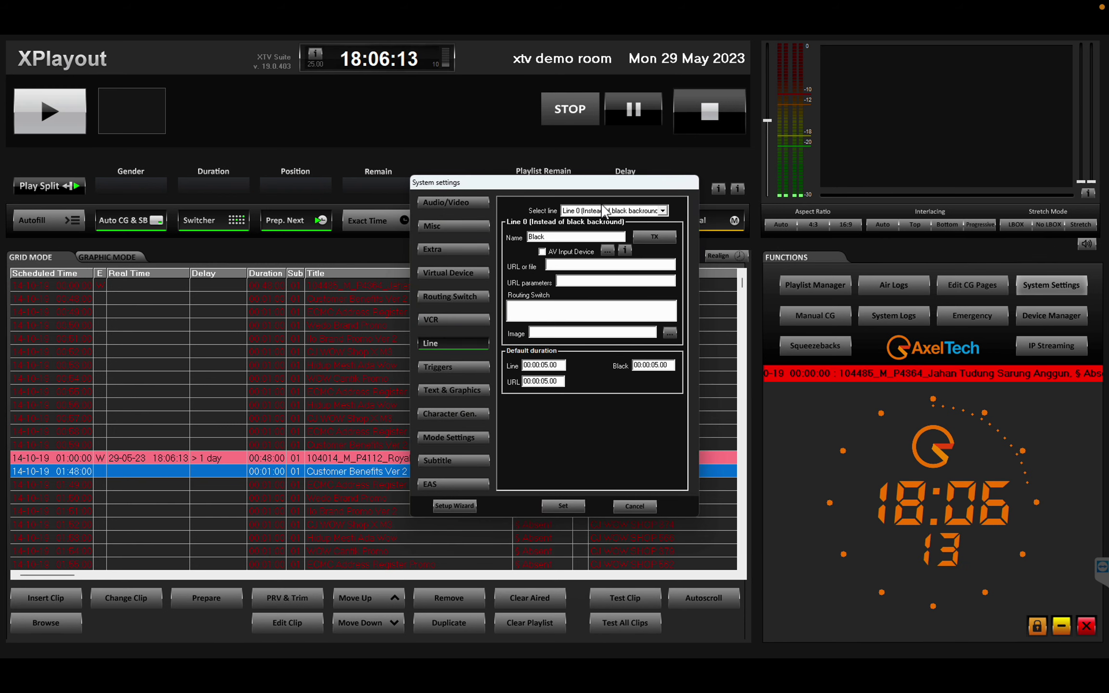
pyautogui.click(607, 211)
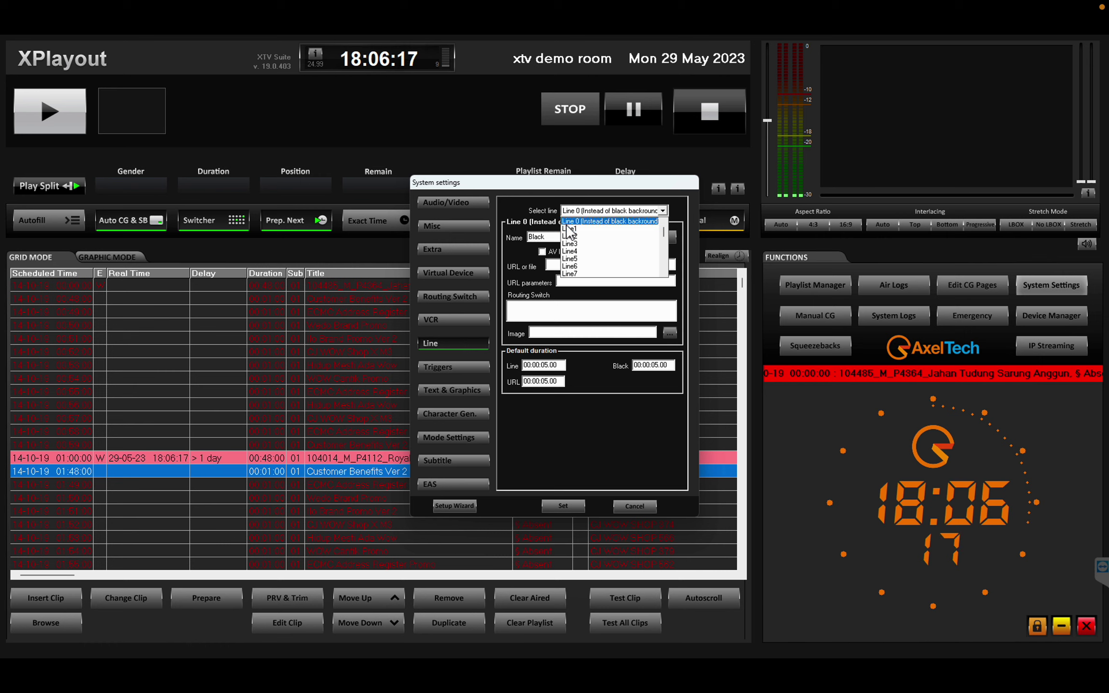
pyautogui.click(569, 230)
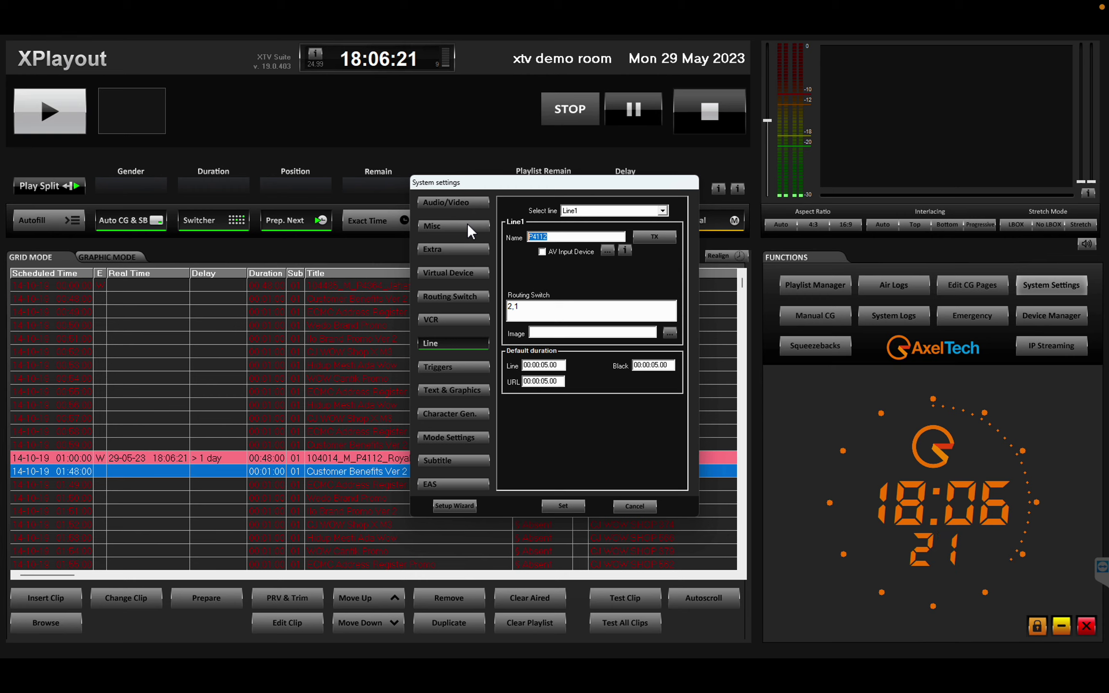
pyautogui.click(548, 237)
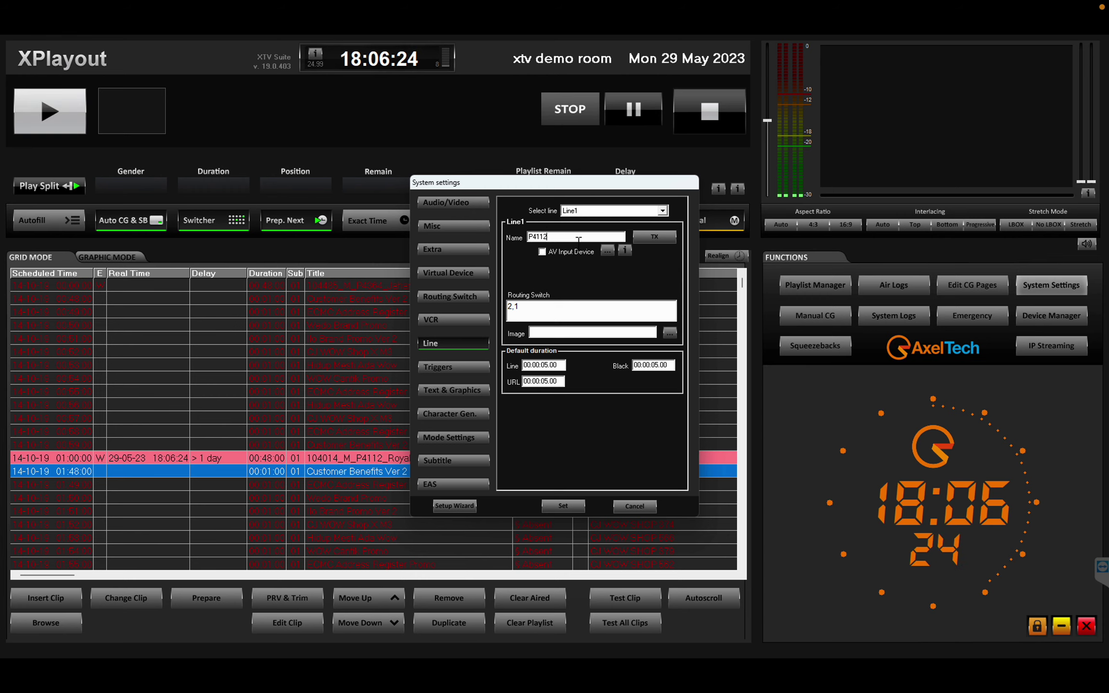
pyautogui.click(642, 505)
# Examine the Line 1 - P4112 media entry in the playlist against its neighbouring events
pyautogui.click(586, 446)
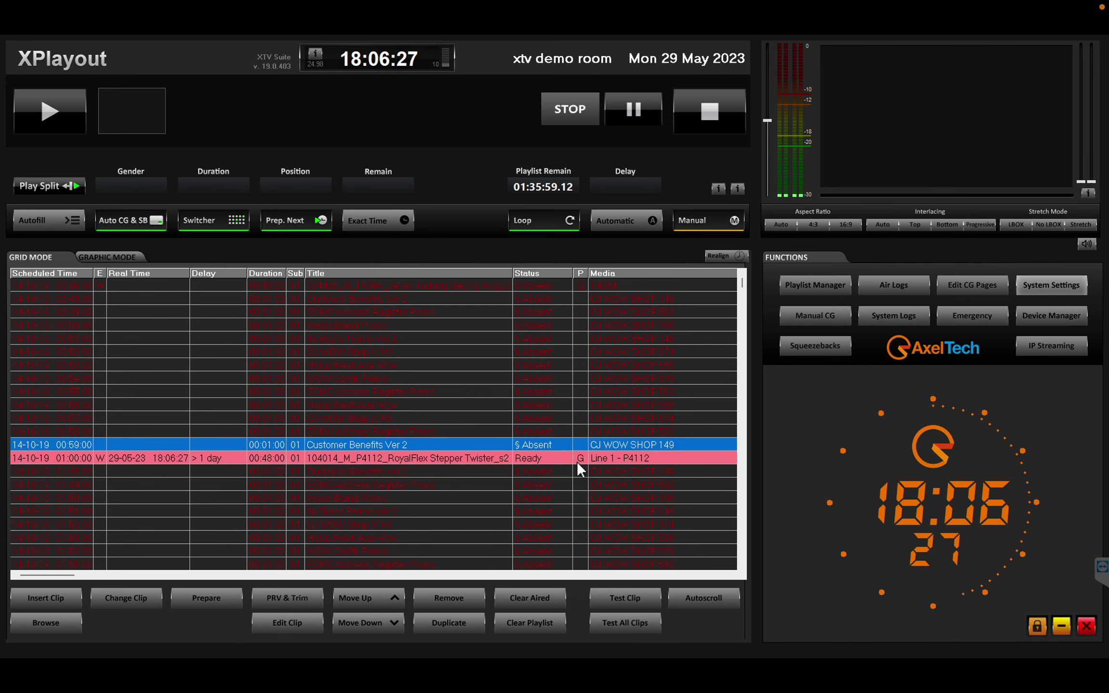
pyautogui.click(580, 457)
pyautogui.click(570, 484)
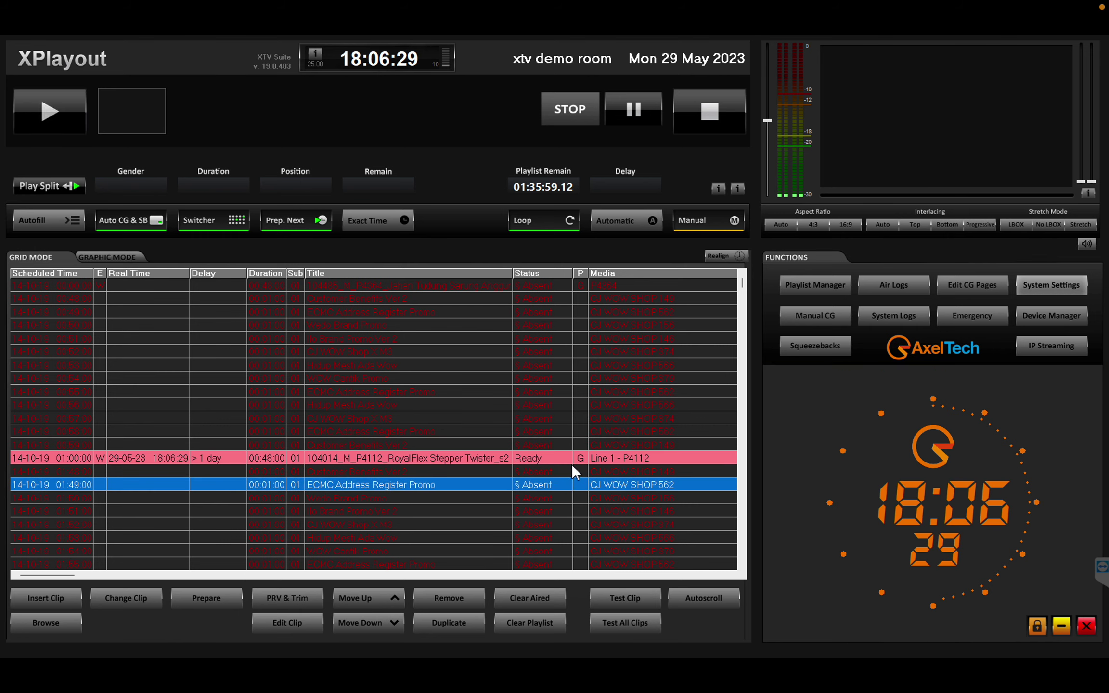
pyautogui.click(599, 461)
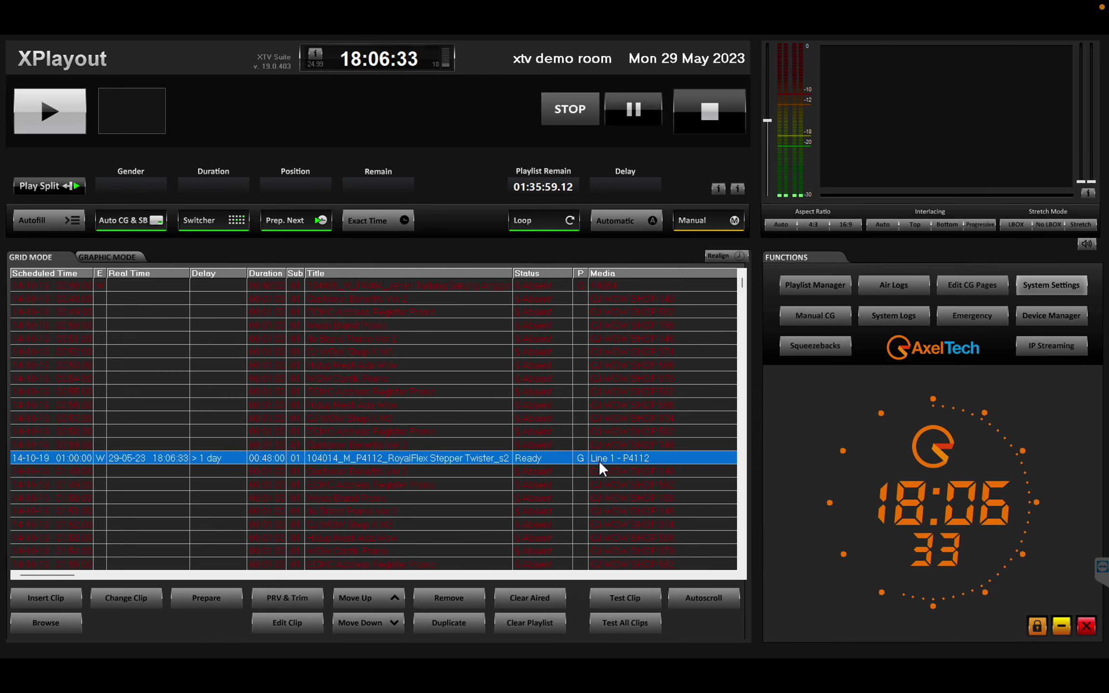
pyautogui.click(595, 470)
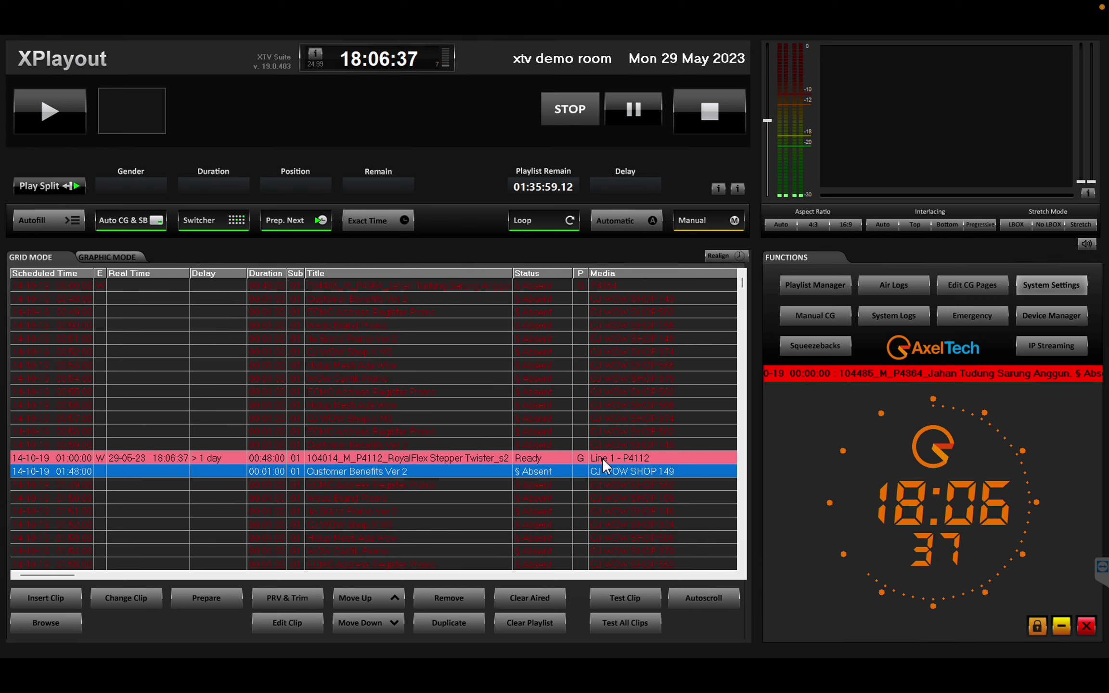
pyautogui.click(602, 458)
pyautogui.click(601, 466)
pyautogui.click(603, 457)
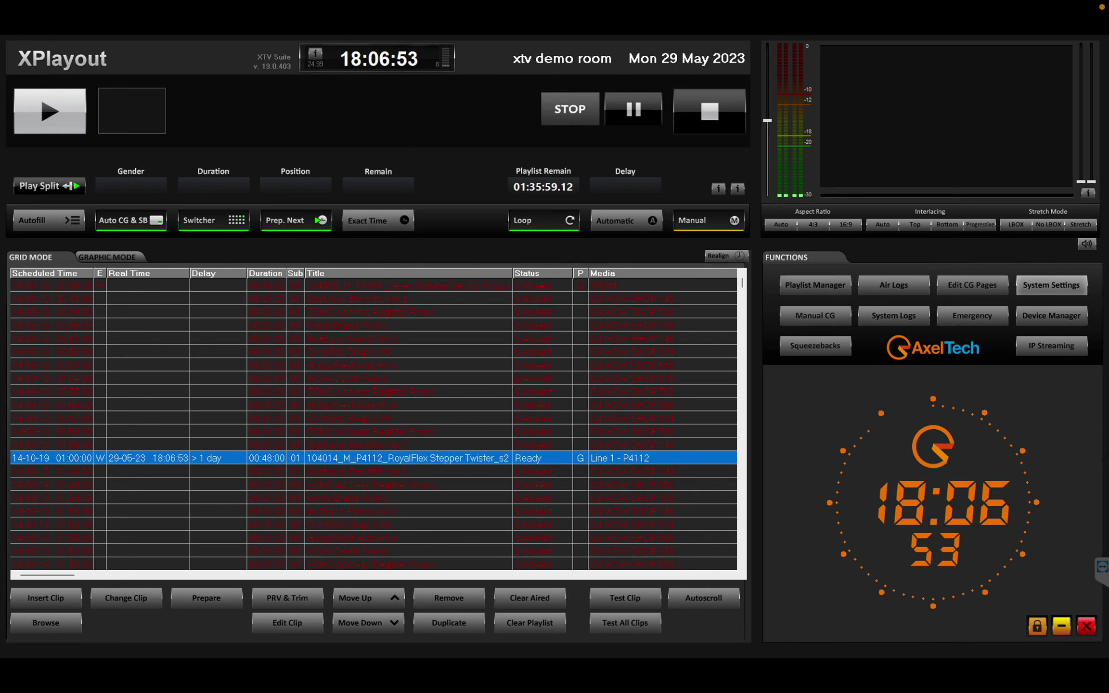
# Review the Line1 definition and the third-party Line/memo folder setting in the system settings, then close them
pyautogui.click(1020, 288)
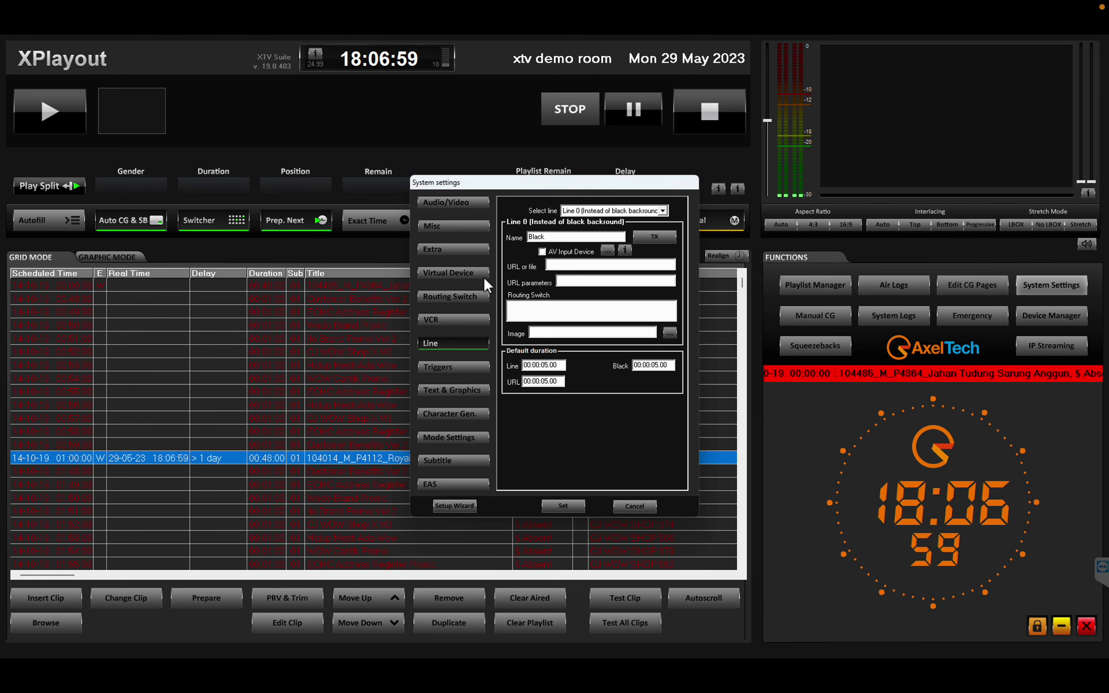
pyautogui.click(580, 210)
pyautogui.click(577, 230)
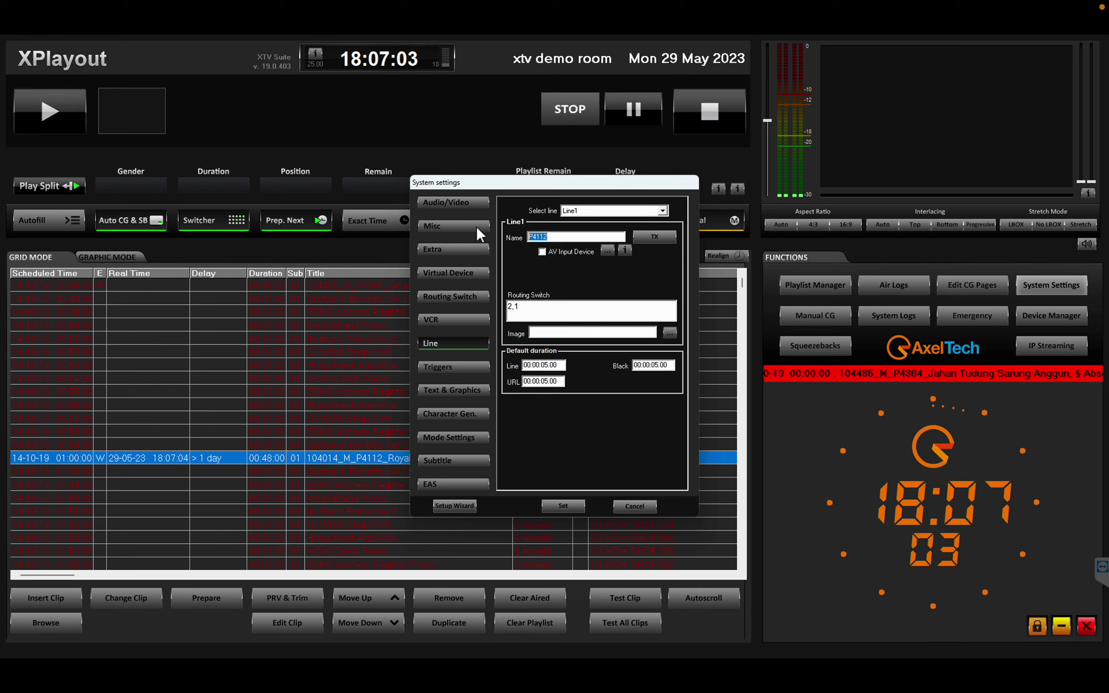
pyautogui.click(457, 438)
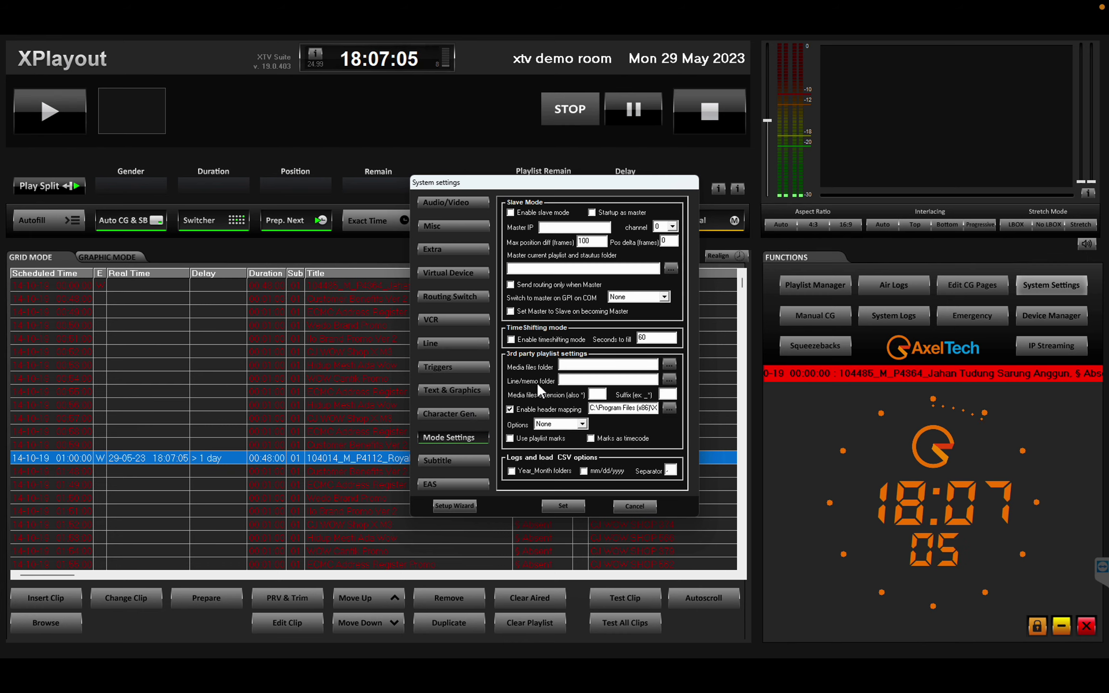
pyautogui.click(569, 380)
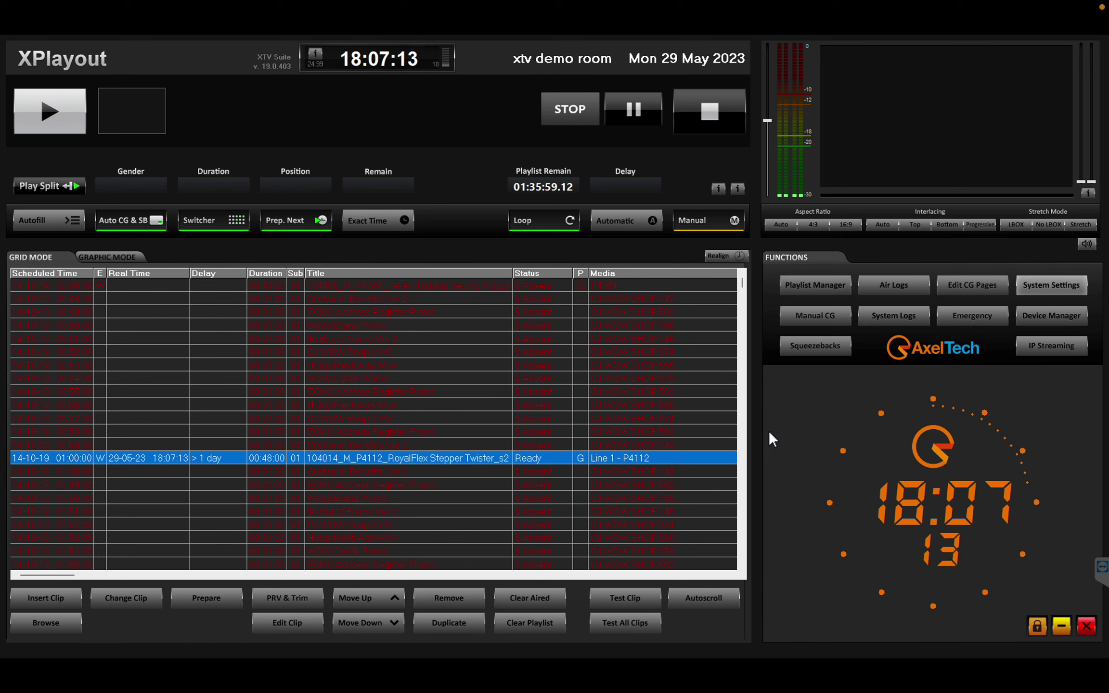
# Preview the .ply and .lst sample playlists in the "Other playlist formats" folder without loading them, then leave the playlist manager
pyautogui.click(806, 284)
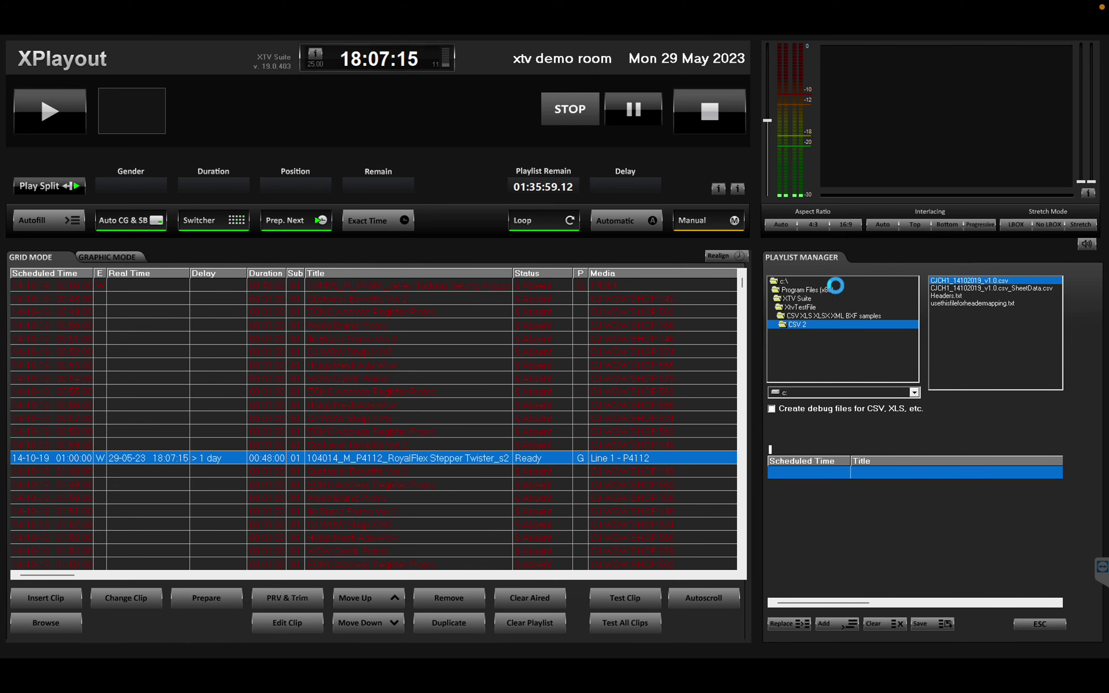
pyautogui.click(816, 309)
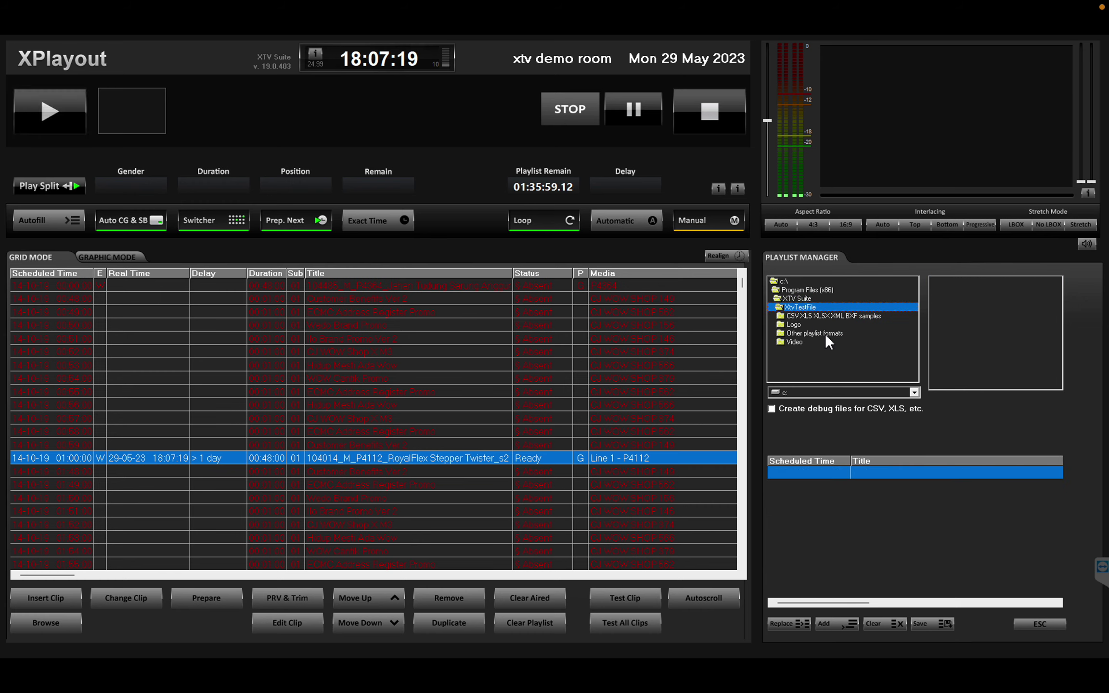
pyautogui.click(826, 333)
pyautogui.click(973, 280)
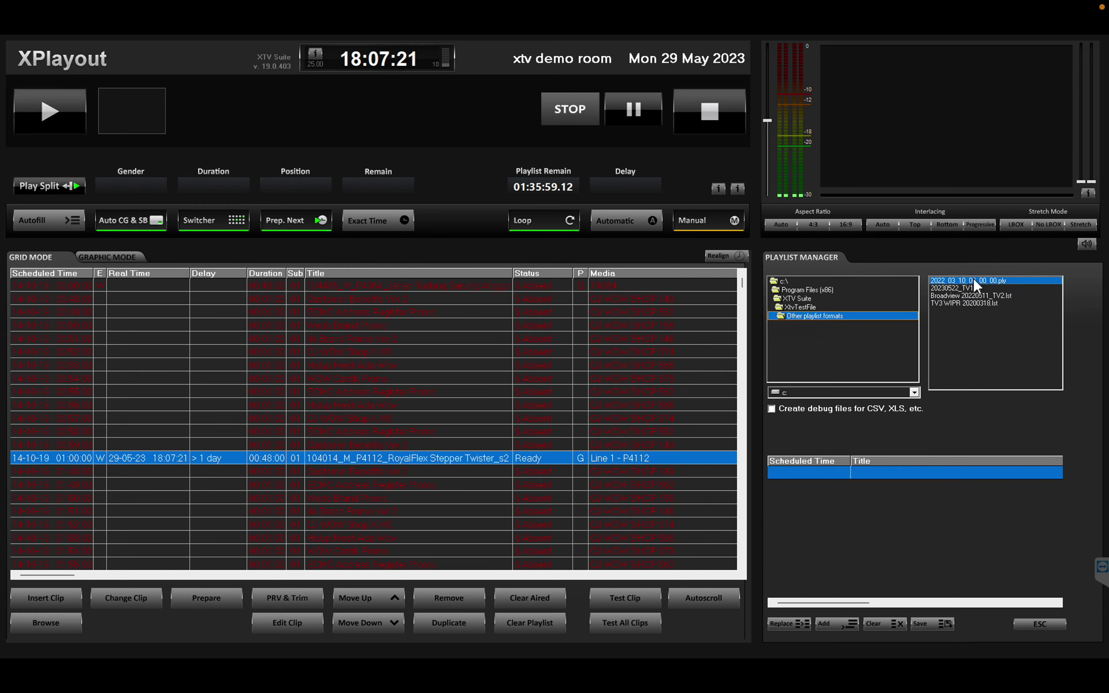
pyautogui.click(949, 286)
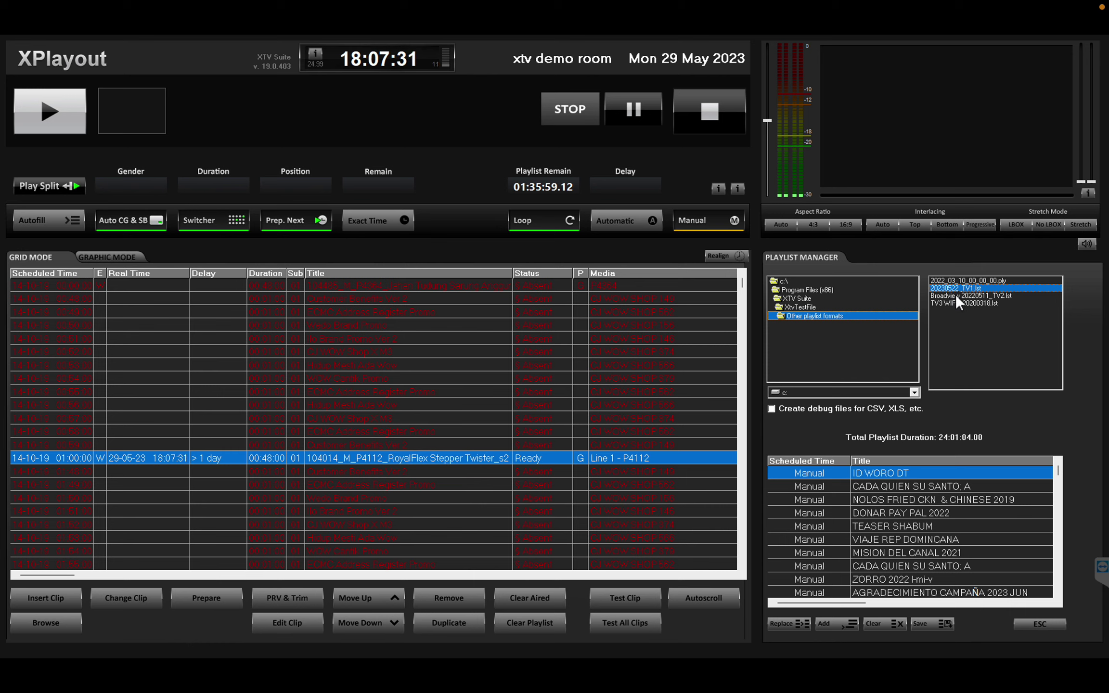
pyautogui.click(956, 294)
pyautogui.click(962, 303)
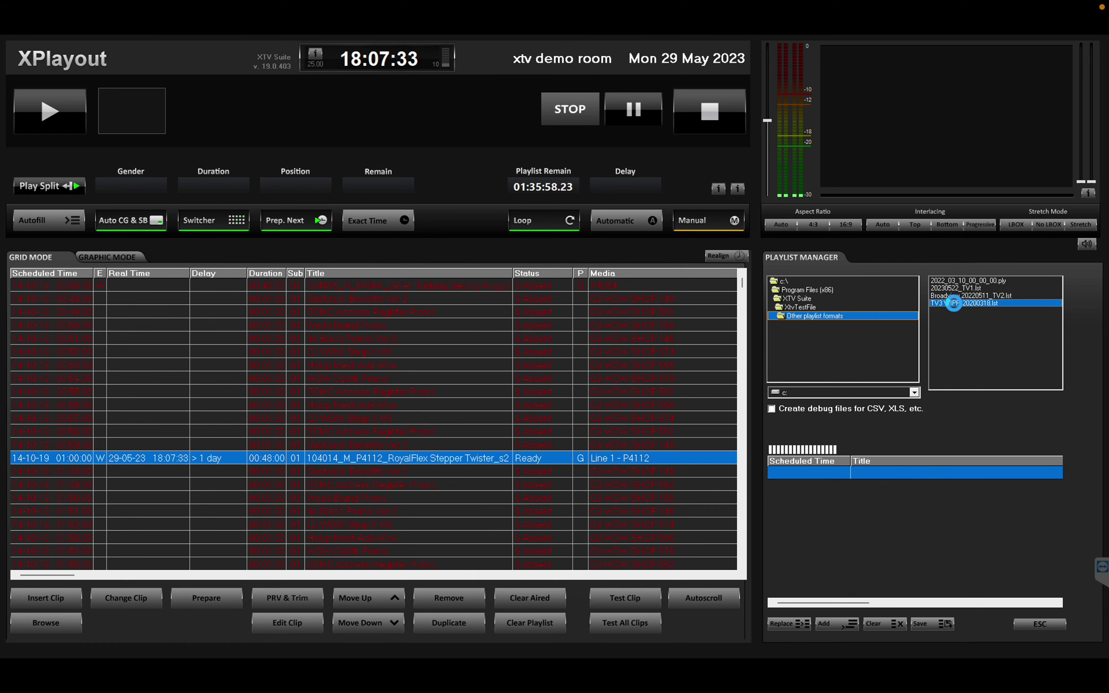
pyautogui.click(1028, 623)
# Compare the media entries of the absent CJ WOW SHOP events with the Line 1 - P4112 event in the playlist
pyautogui.click(227, 365)
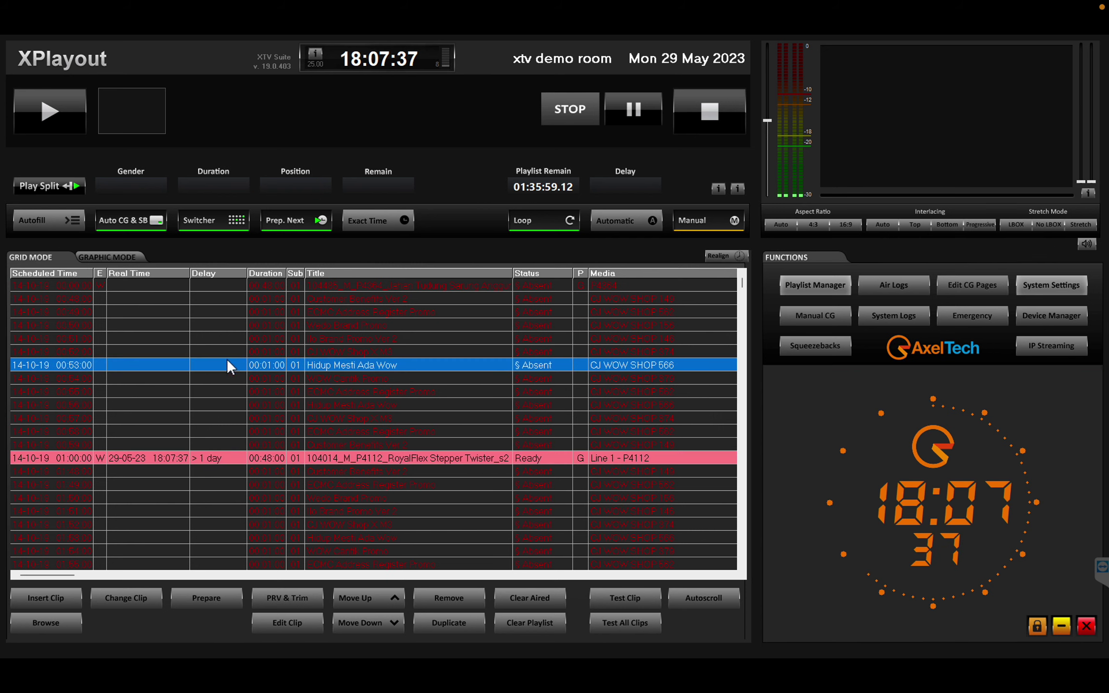
pyautogui.click(493, 407)
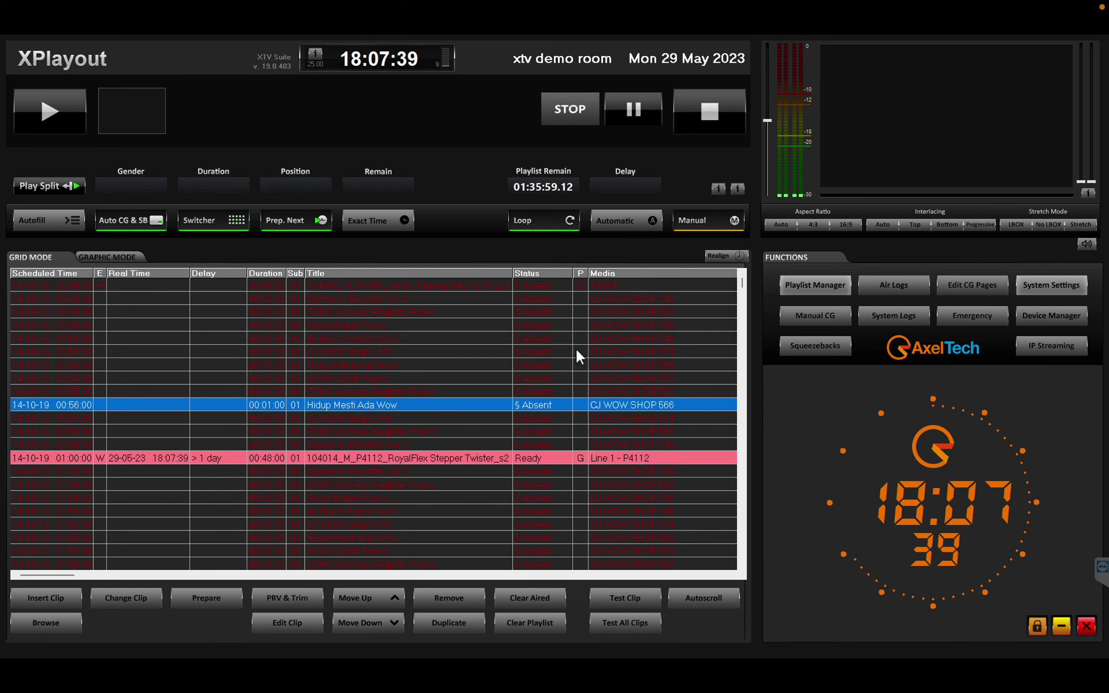
pyautogui.click(600, 461)
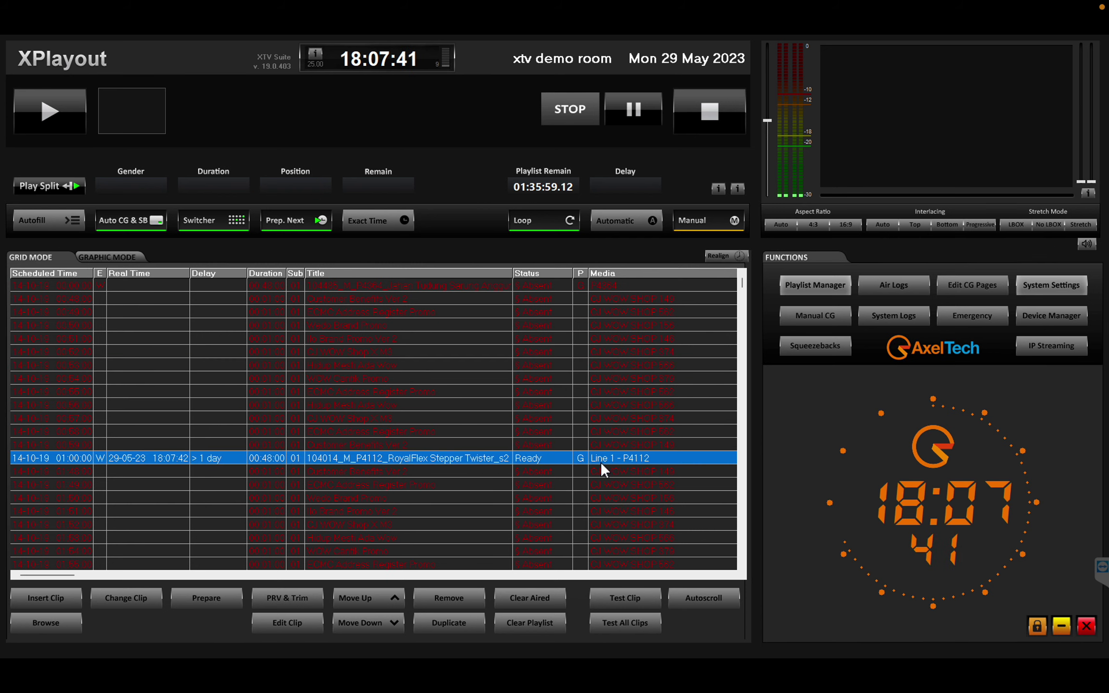
pyautogui.click(589, 483)
pyautogui.click(601, 312)
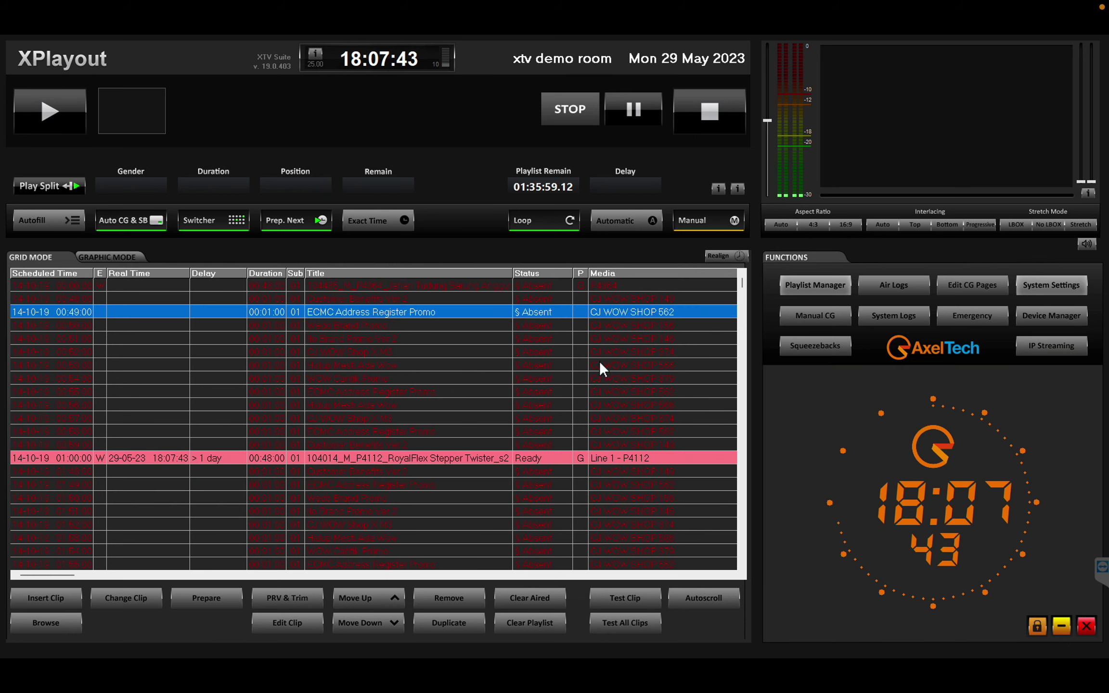
pyautogui.click(600, 362)
pyautogui.click(604, 301)
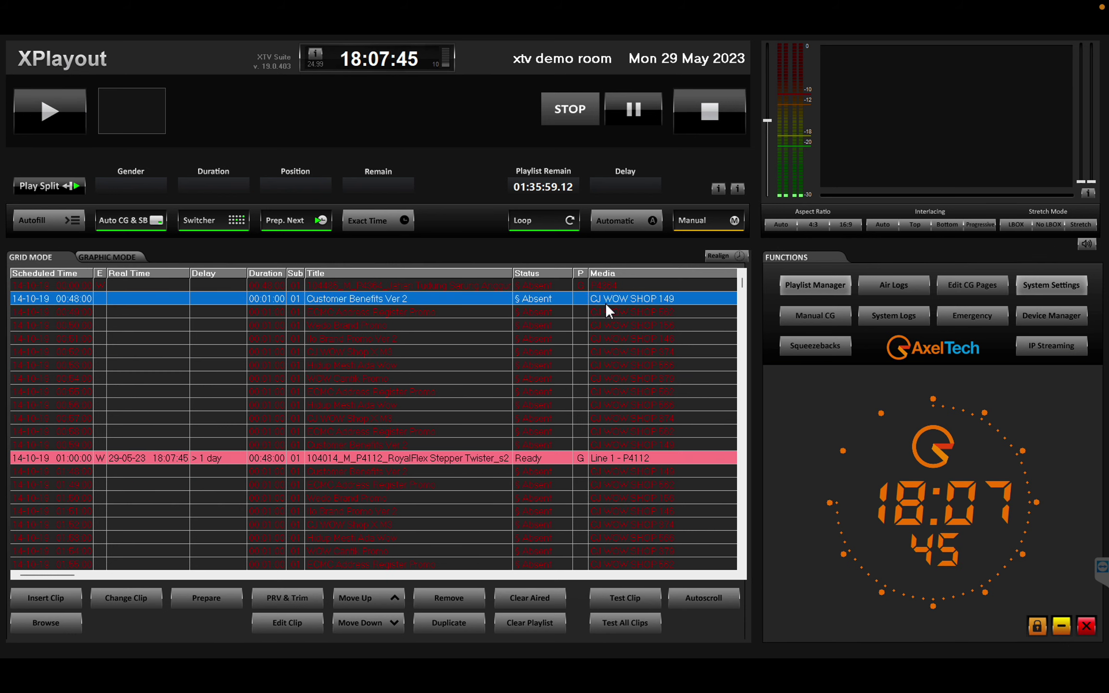
# Switch to CJCH1_14102019_v1.0.csv in LibreOffice Calc and examine the media names in the filename column
pyautogui.click(1062, 625)
pyautogui.click(192, 198)
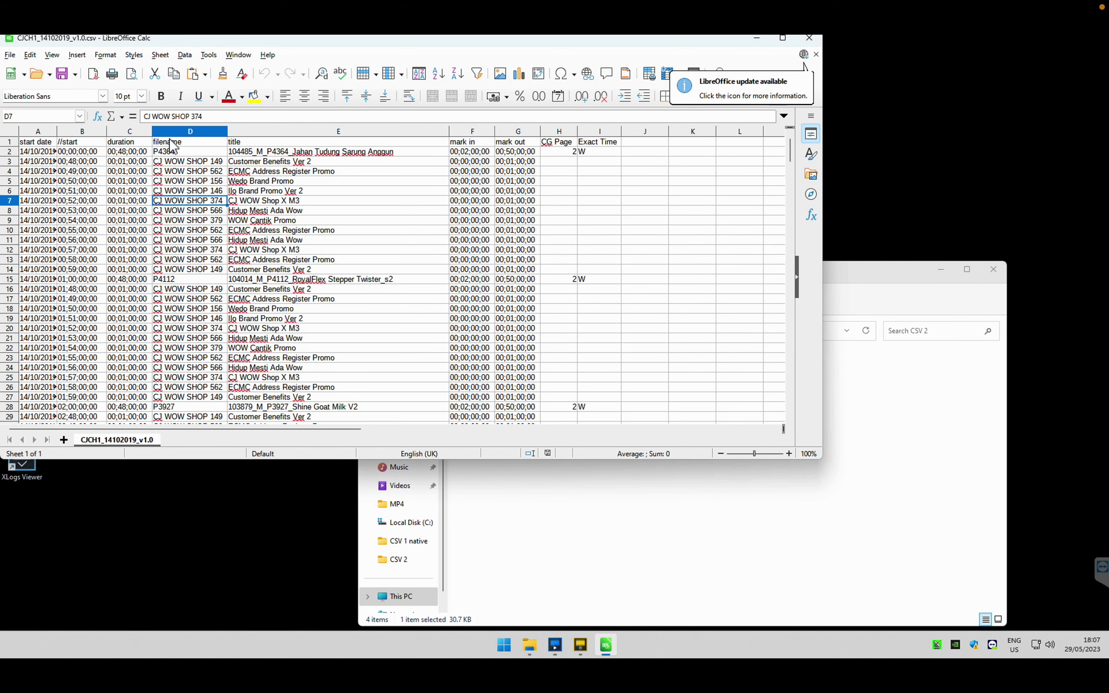
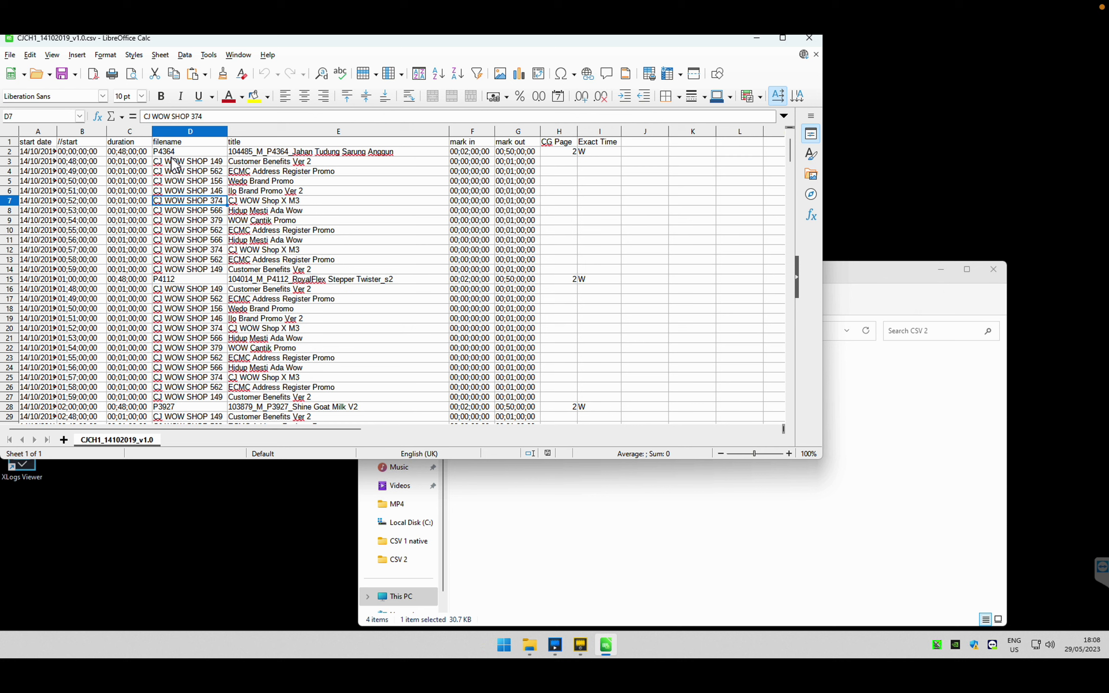
pyautogui.scroll(-1, 175, 165)
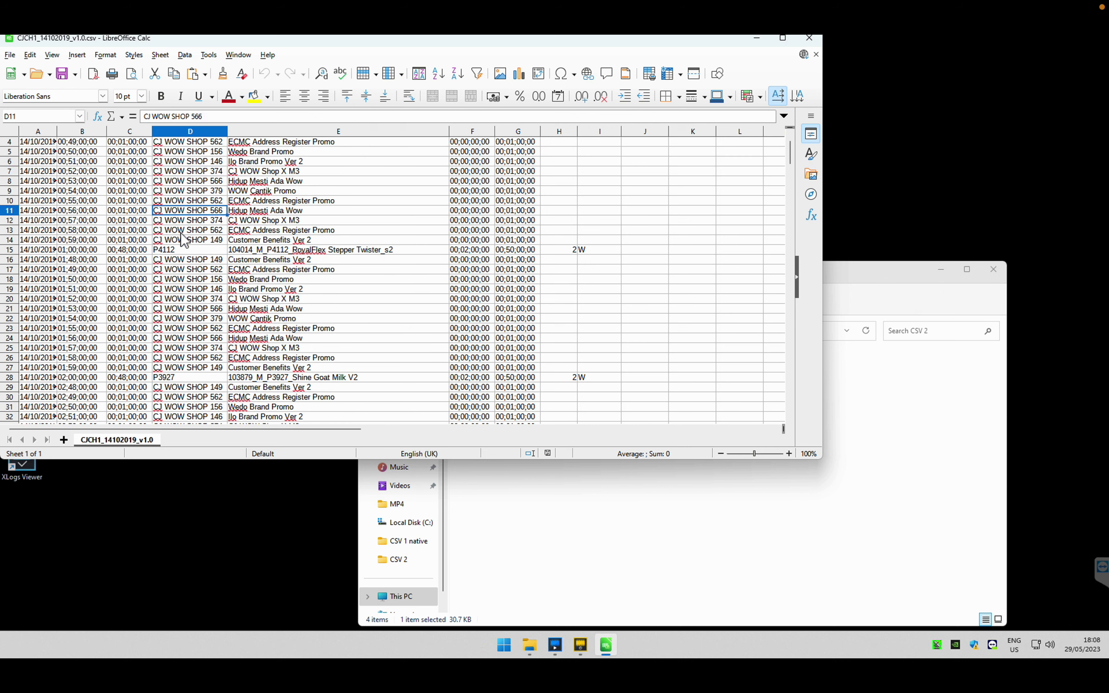
# Switch back to XPlayout and set the third-party playlist media files folder to Z:\MEDIA\ in the mode settings
pyautogui.click(561, 649)
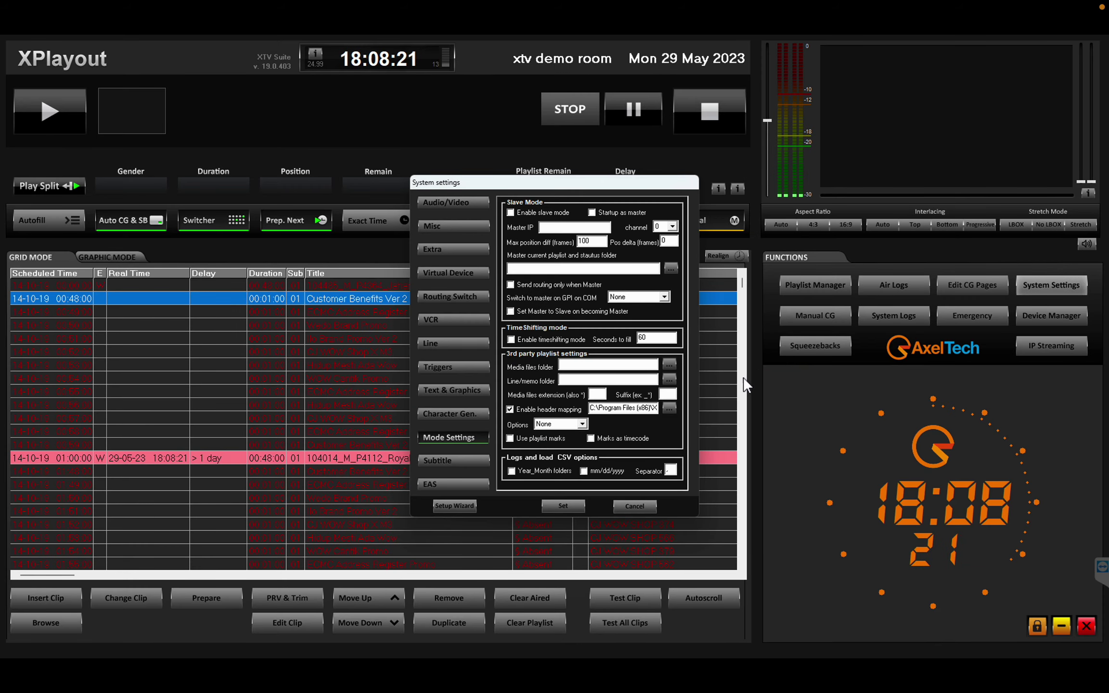
pyautogui.click(573, 366)
pyautogui.click(670, 364)
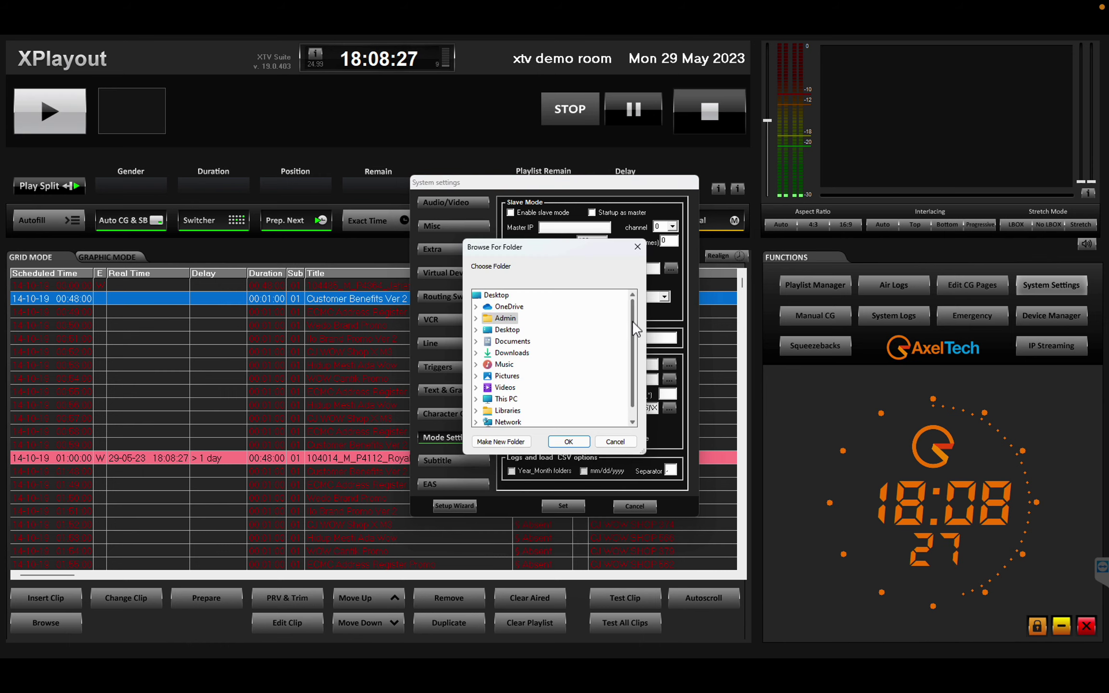
pyautogui.doubleClick(506, 387)
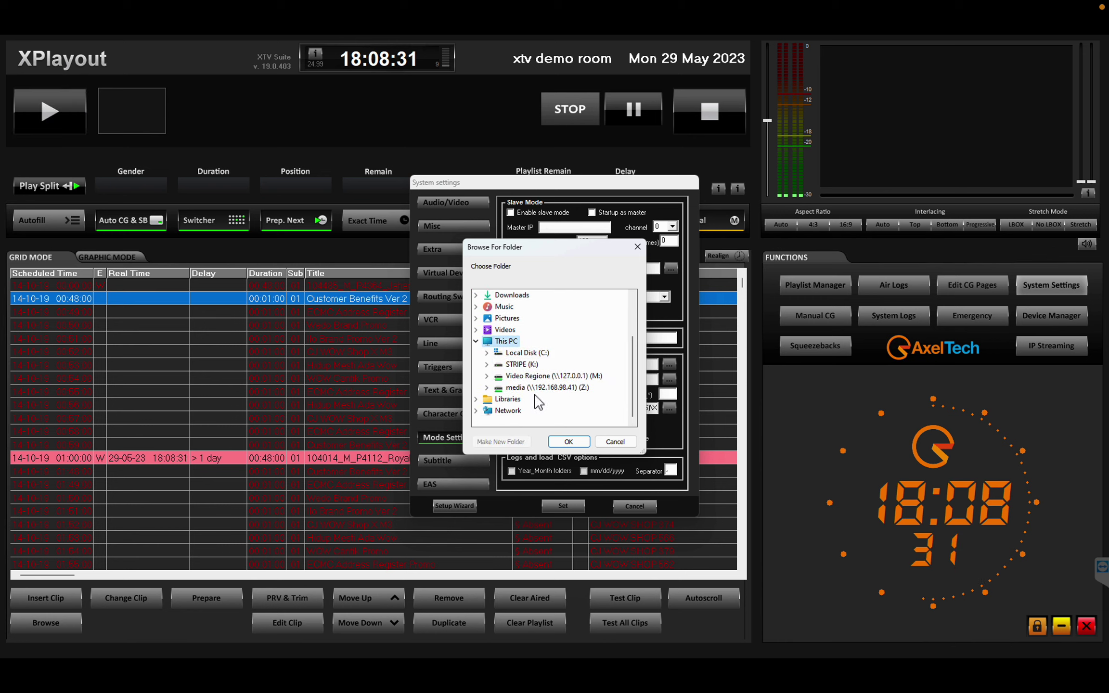
pyautogui.doubleClick(553, 388)
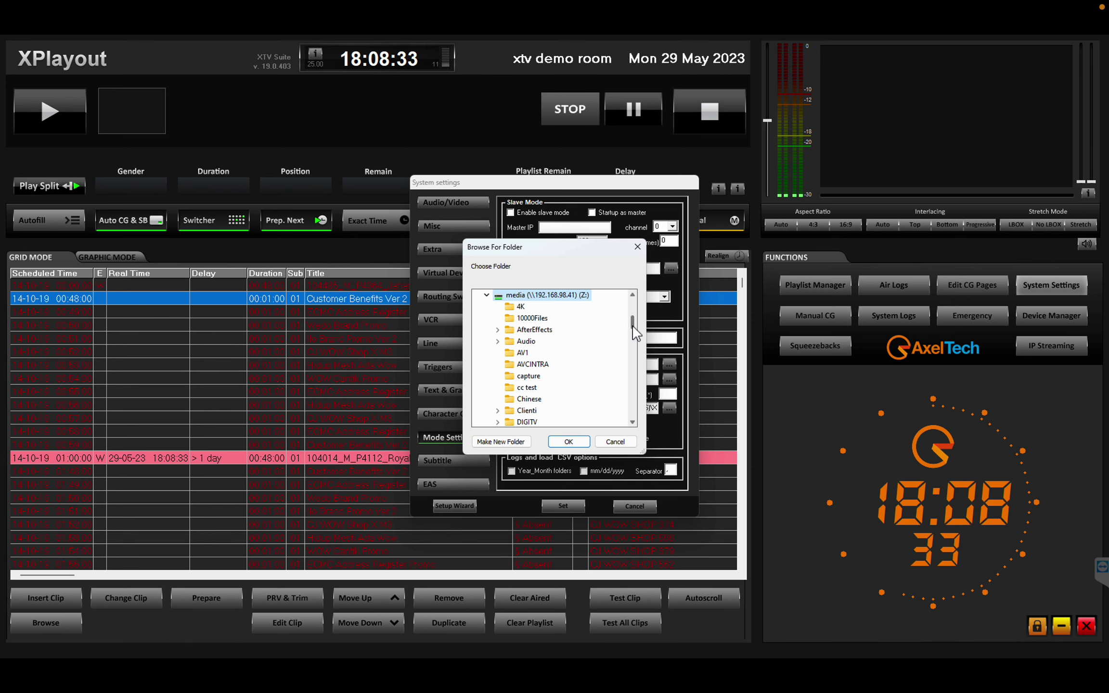
pyautogui.moveTo(632, 327); pyautogui.dragTo(630, 355)
pyautogui.click(527, 376)
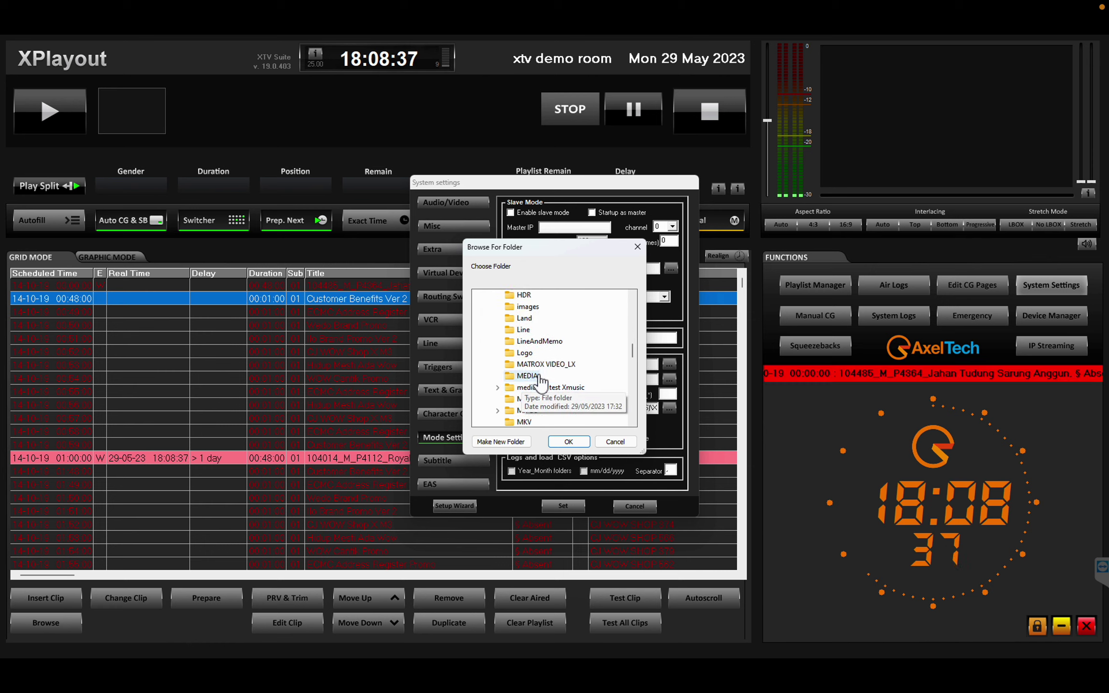
pyautogui.click(569, 441)
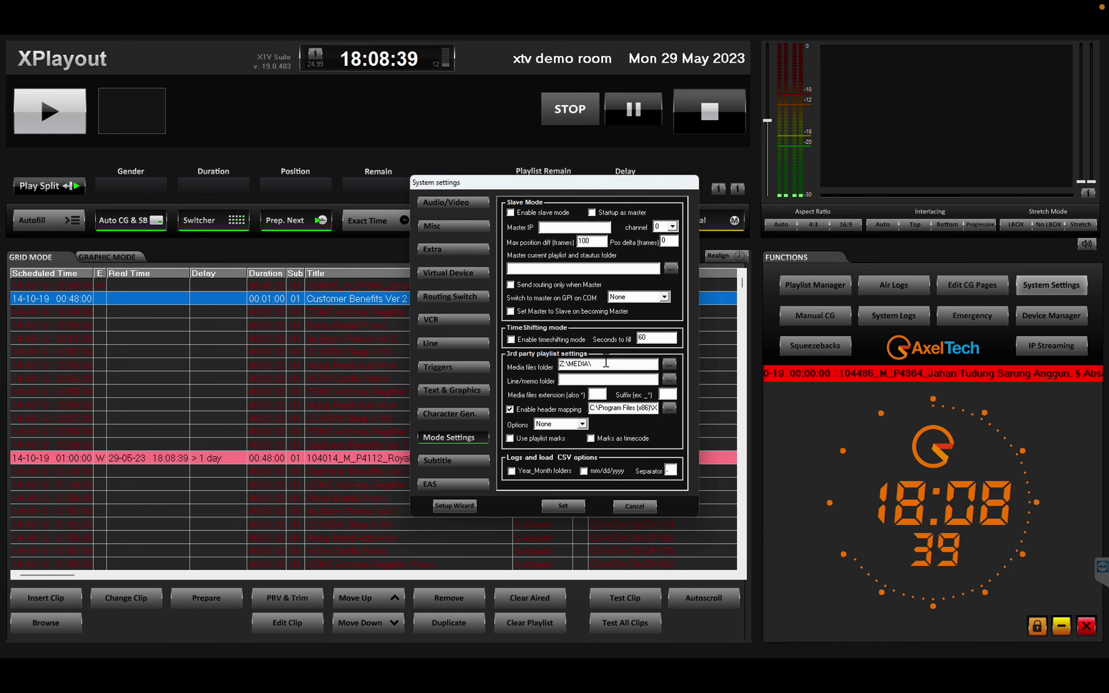
# Try mp4 as the third-party media files extension, then clear the entry
pyautogui.click(596, 395)
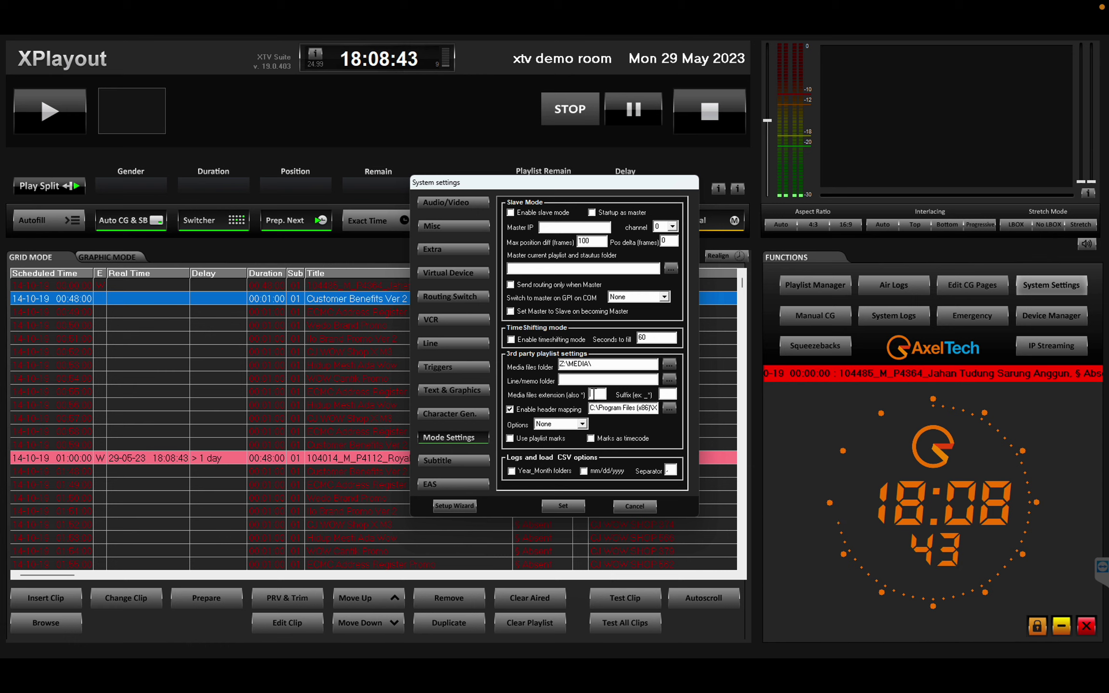
pyautogui.write('mp4')
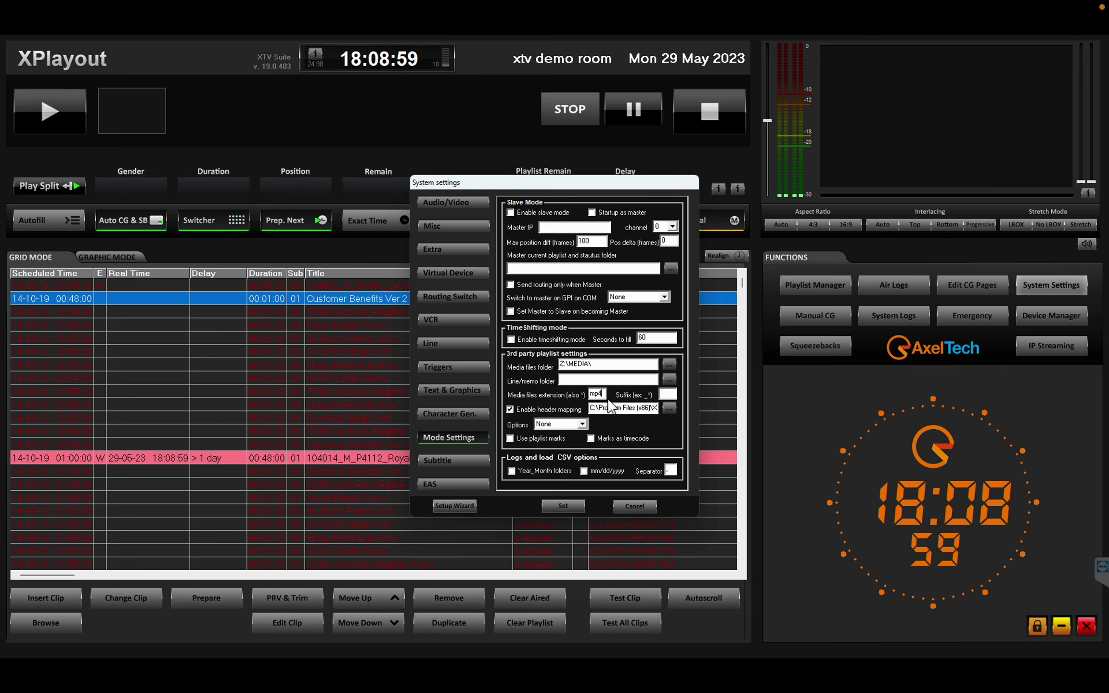
pyautogui.press('BackSpace')
pyautogui.press('BackSpace')
pyautogui.press('BackSpace')
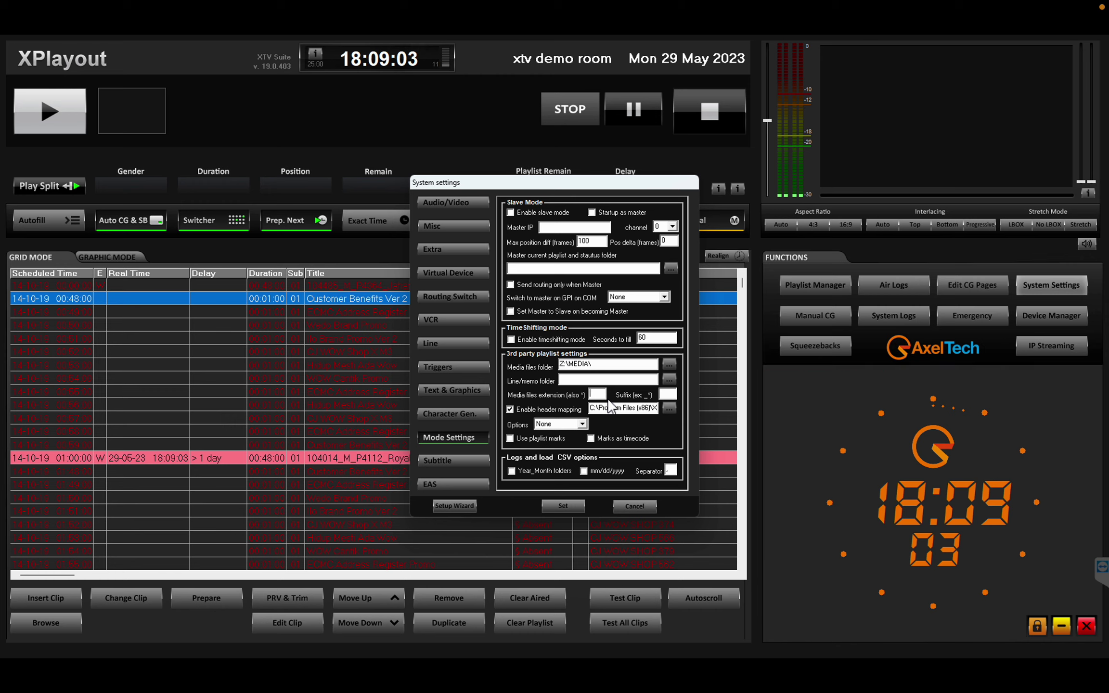
# Set the media files extension to * and apply the system settings, restarting playout with them
pyautogui.write('*')
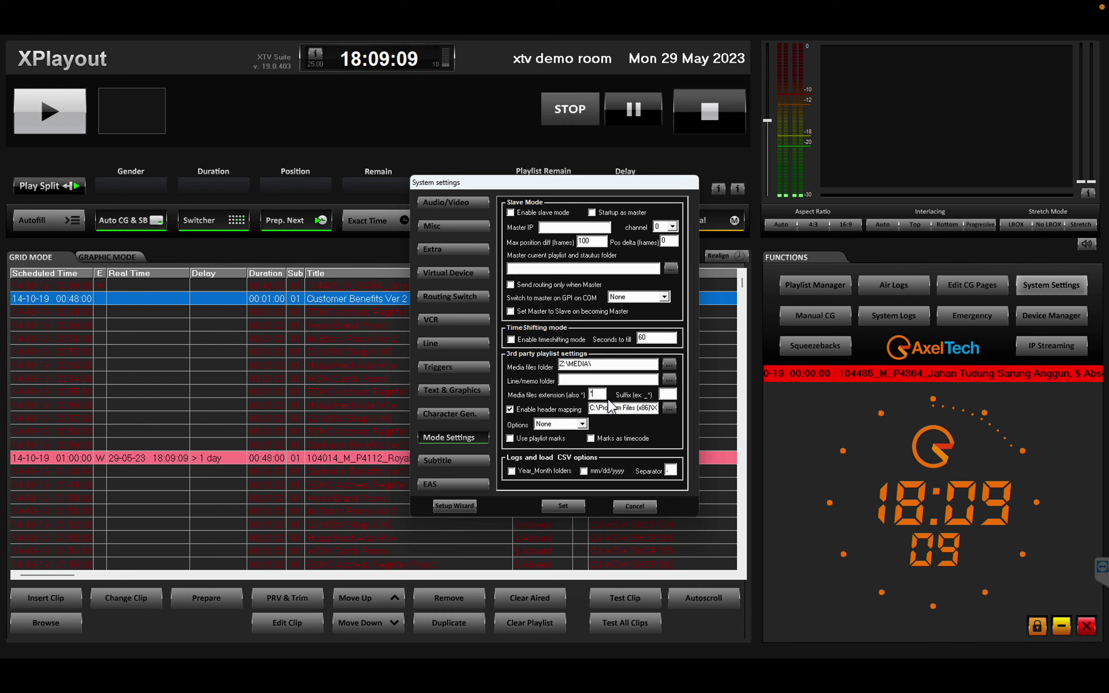
pyautogui.click(562, 505)
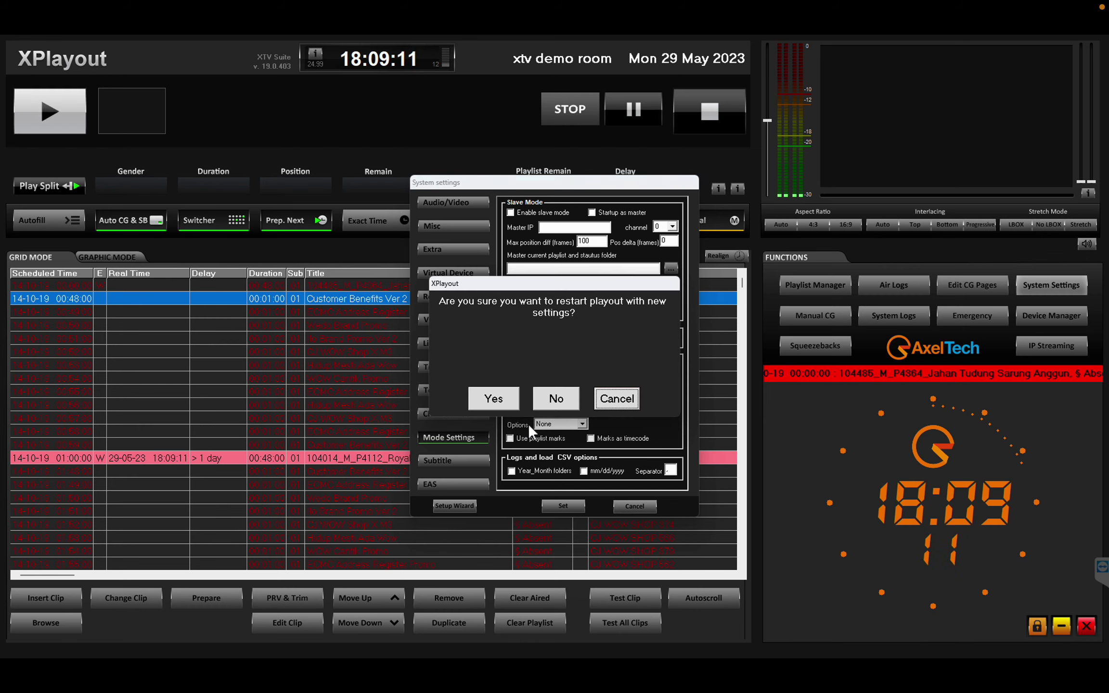
pyautogui.click(492, 397)
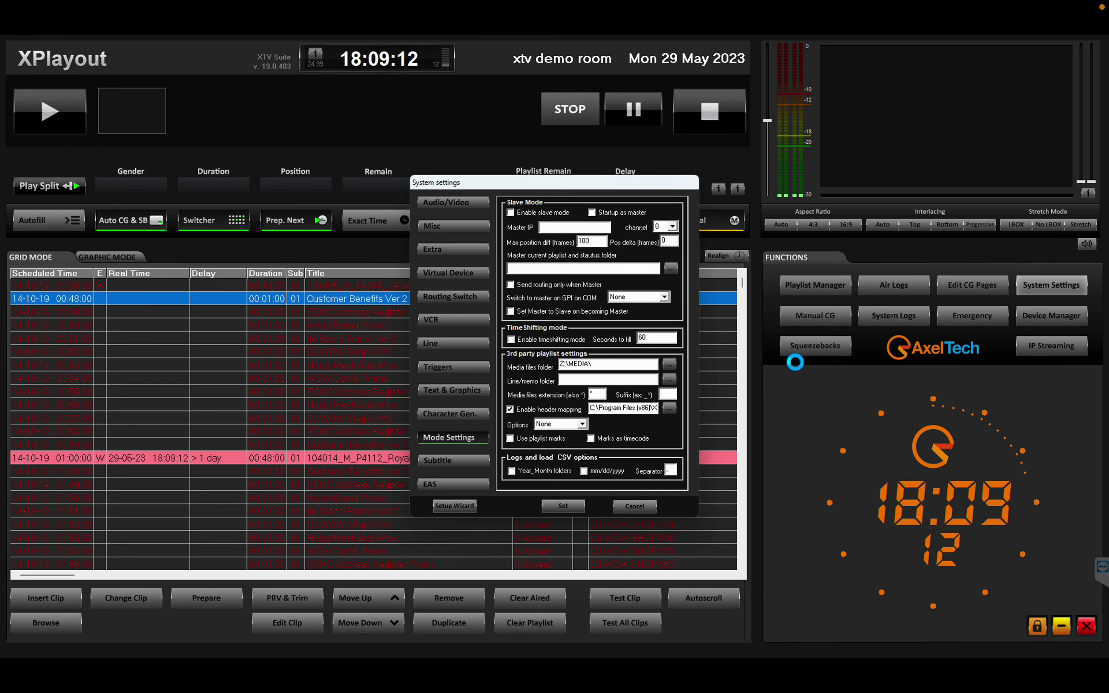
pyautogui.press('super')
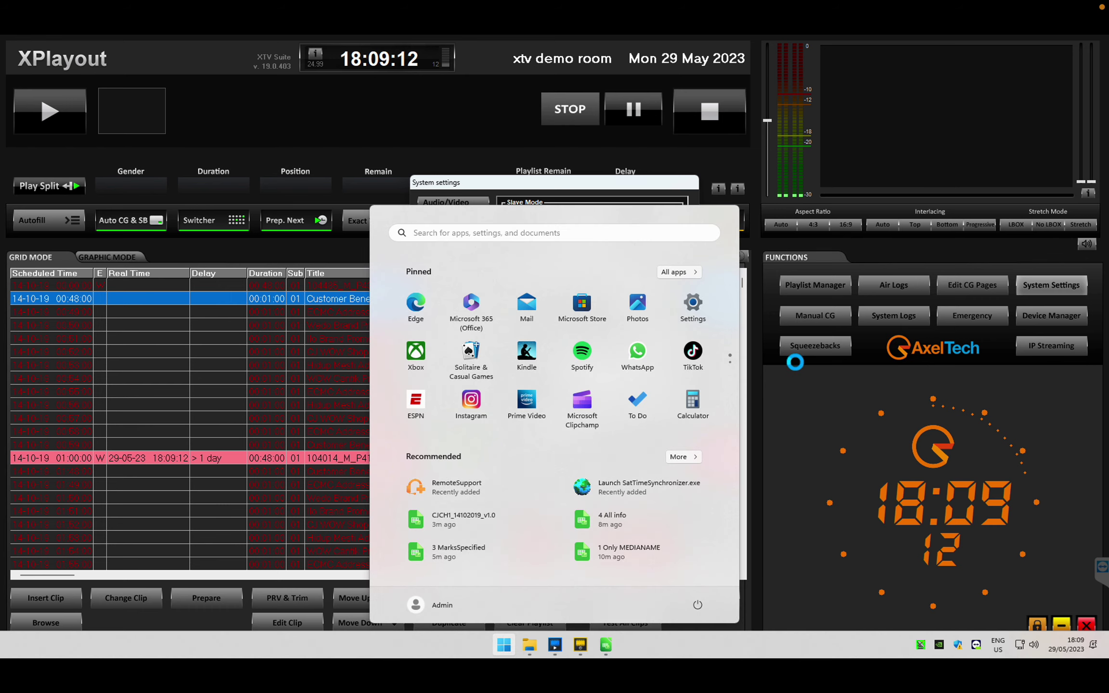
# Switch to File Explorer and show the computer's list of drives
pyautogui.click(531, 647)
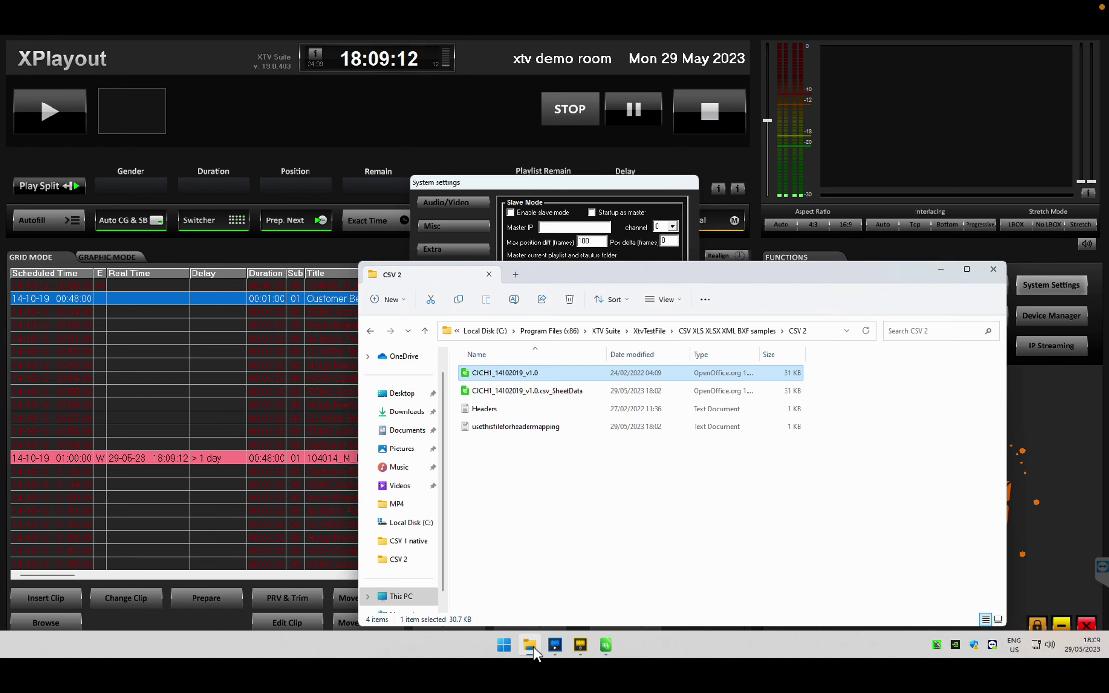
pyautogui.click(478, 487)
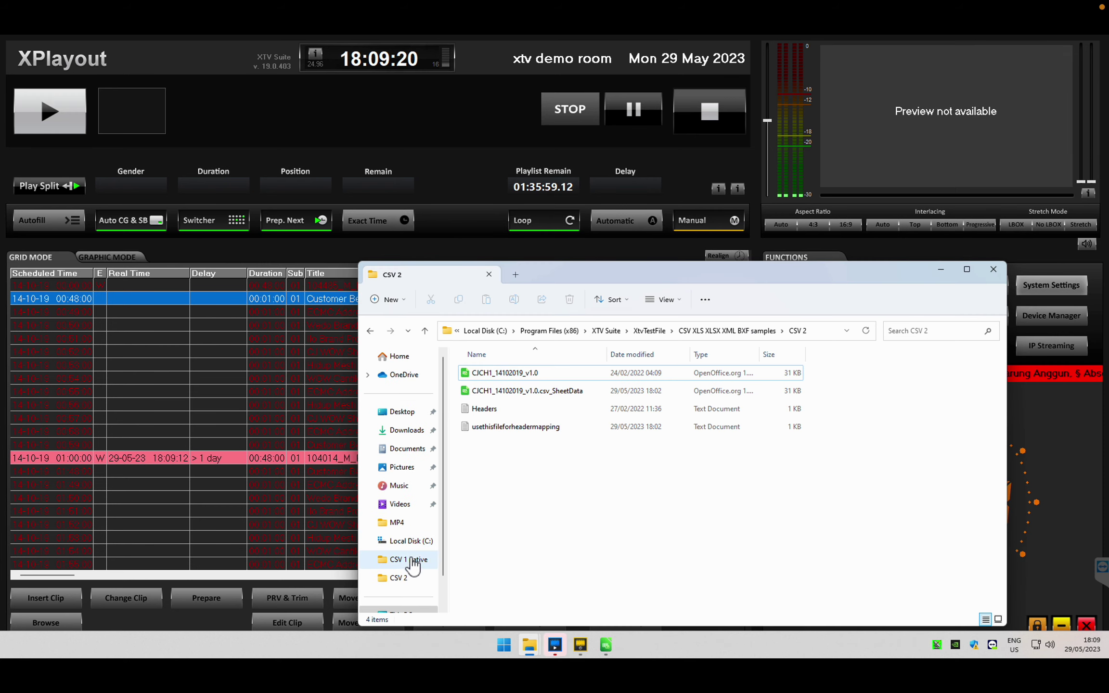
pyautogui.scroll(1, 444, 539)
pyautogui.scroll(-2, 444, 539)
pyautogui.click(402, 578)
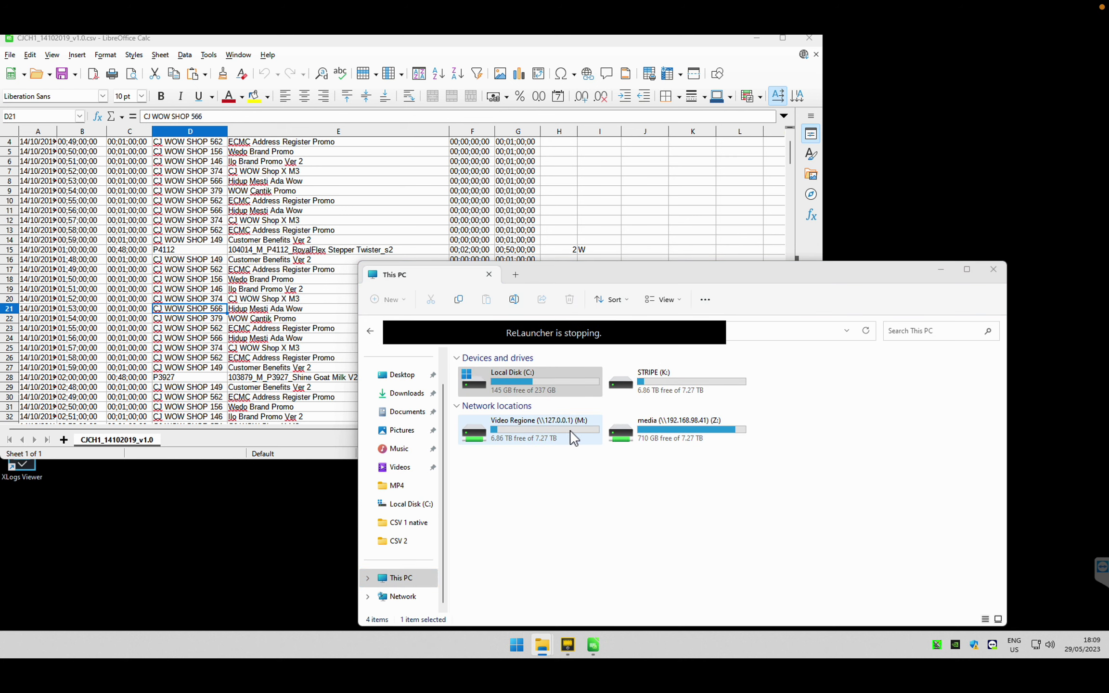
pyautogui.click(573, 437)
pyautogui.doubleClick(573, 437)
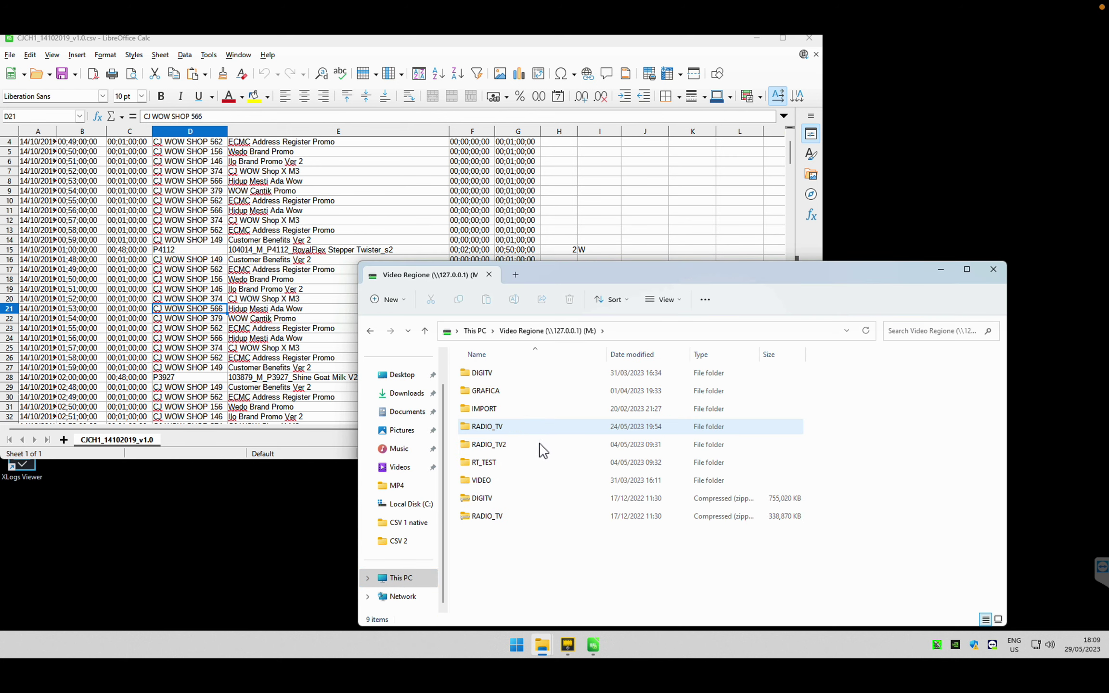
pyautogui.click(472, 332)
# Open the MEDIA folder on the media (Z:) network drive
pyautogui.doubleClick(680, 424)
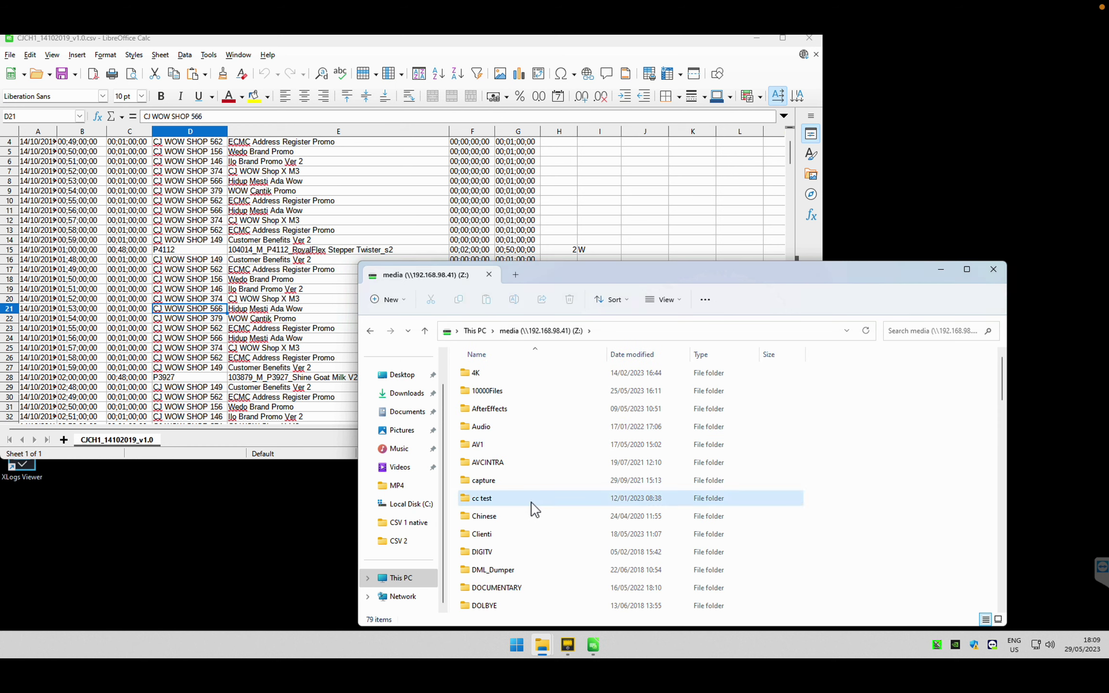
pyautogui.write('media')
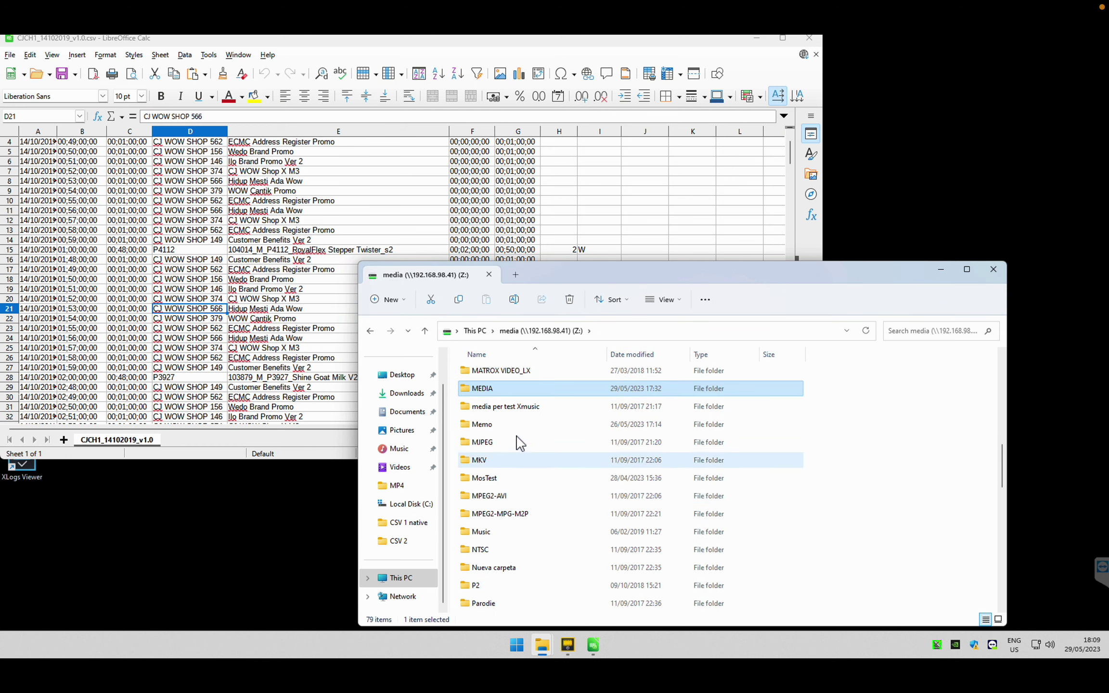
pyautogui.doubleClick(513, 389)
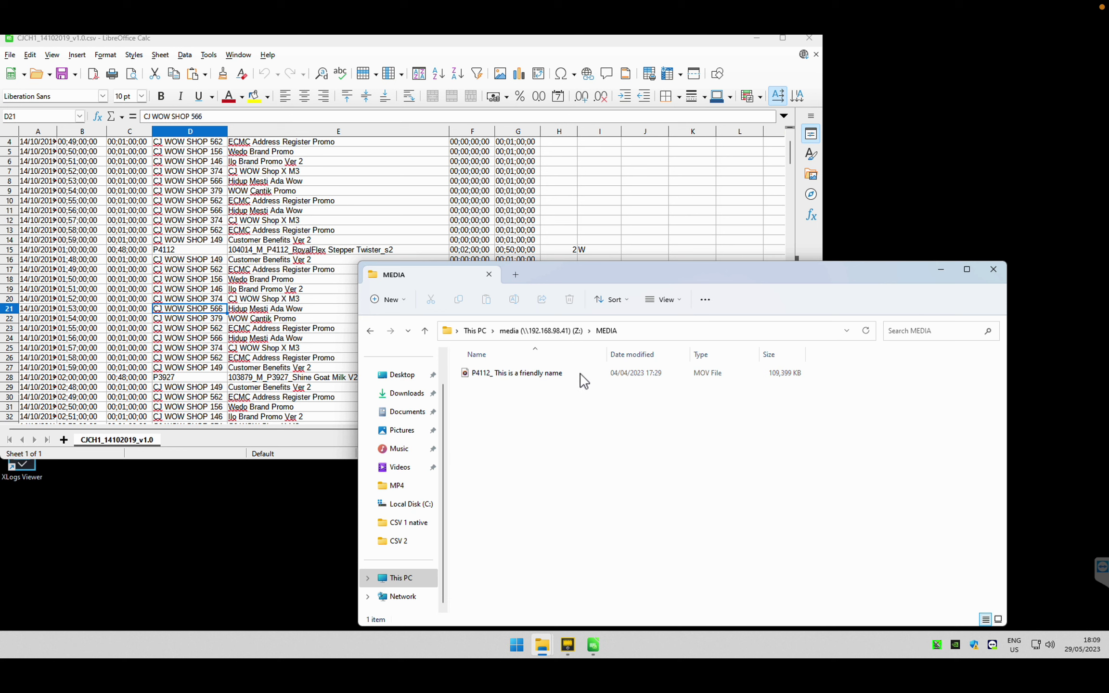
# Try to rename the video file "P4112_ This is a friendly name" as P2323
pyautogui.click(529, 380)
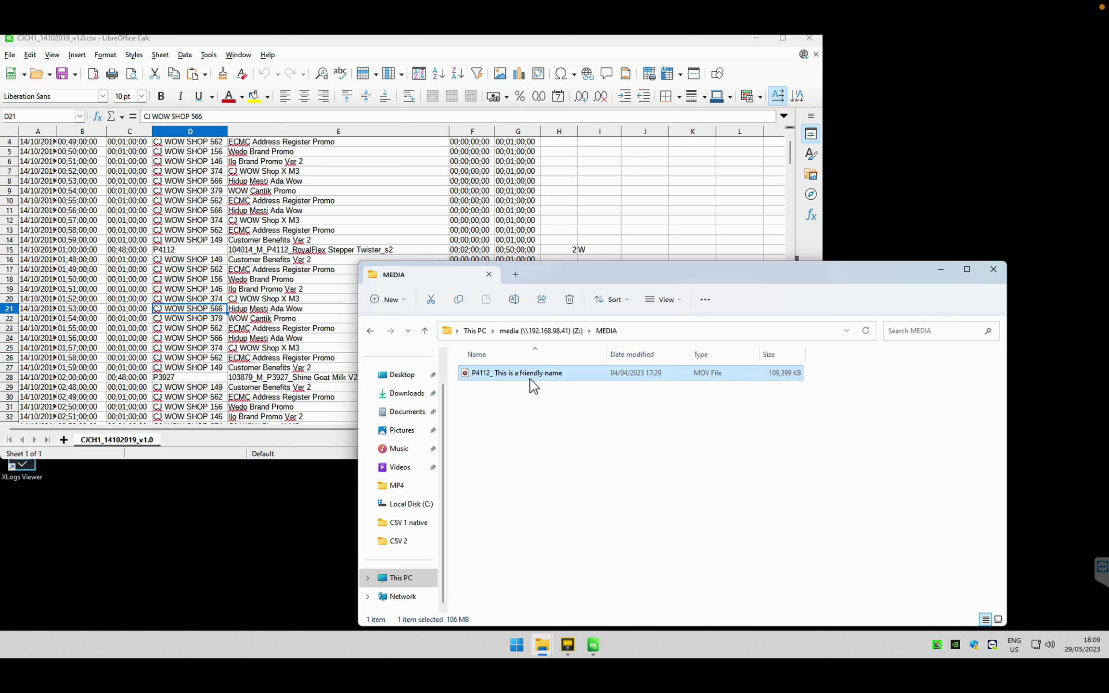
pyautogui.rightClick(529, 379)
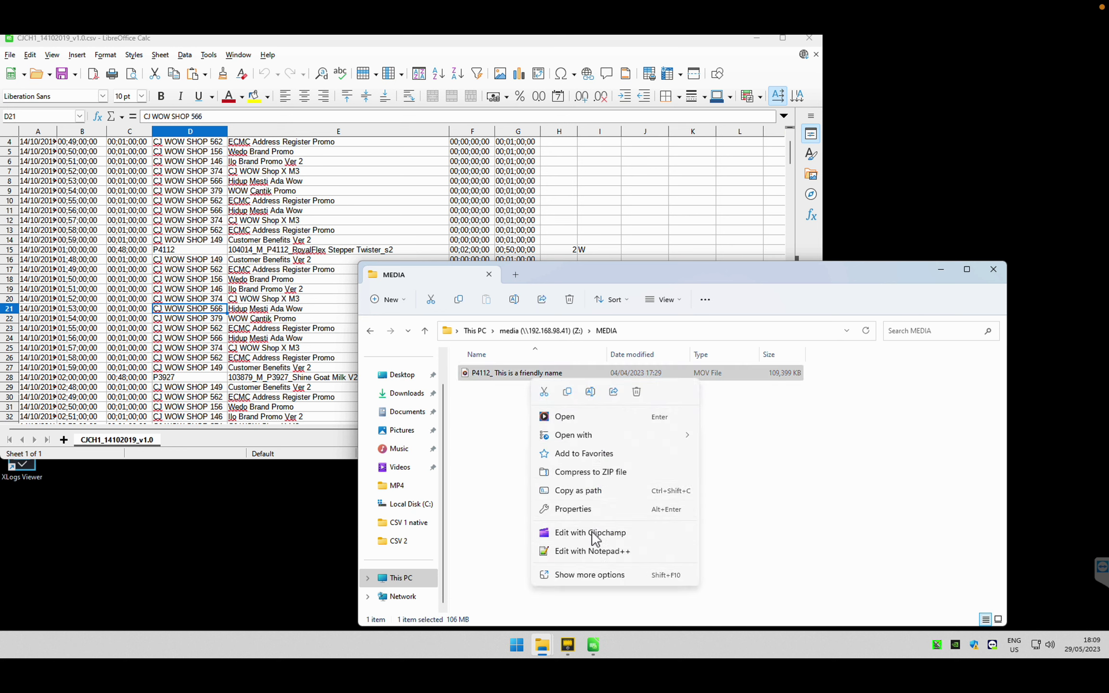
pyautogui.click(591, 393)
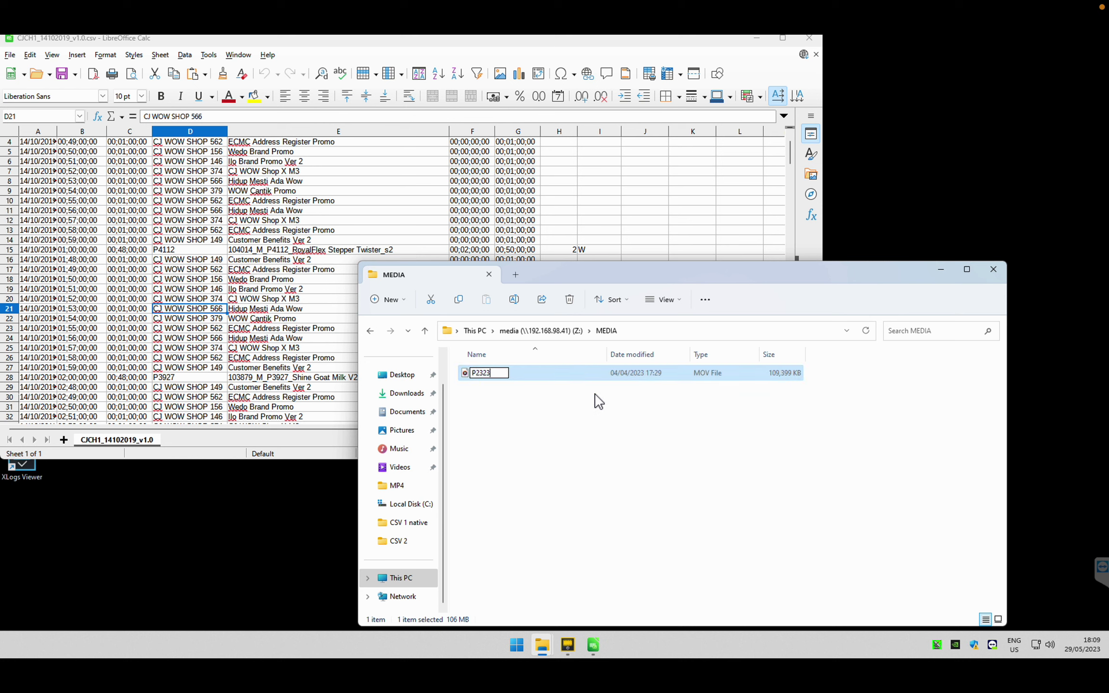
pyautogui.press('Return')
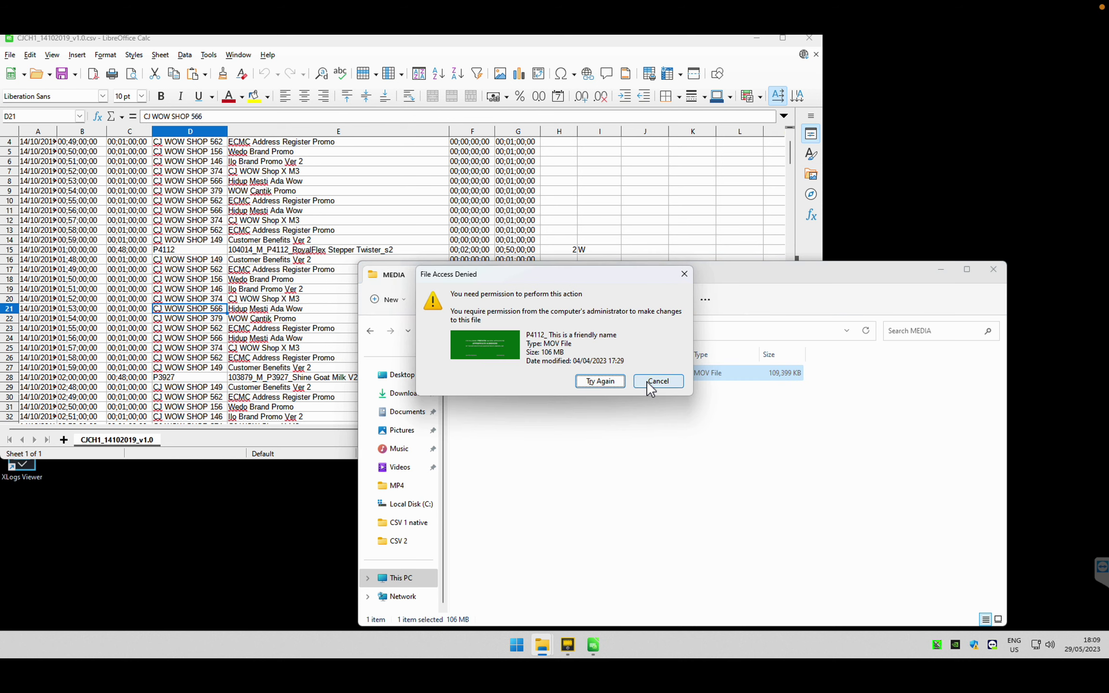
pyautogui.click(648, 382)
pyautogui.click(568, 398)
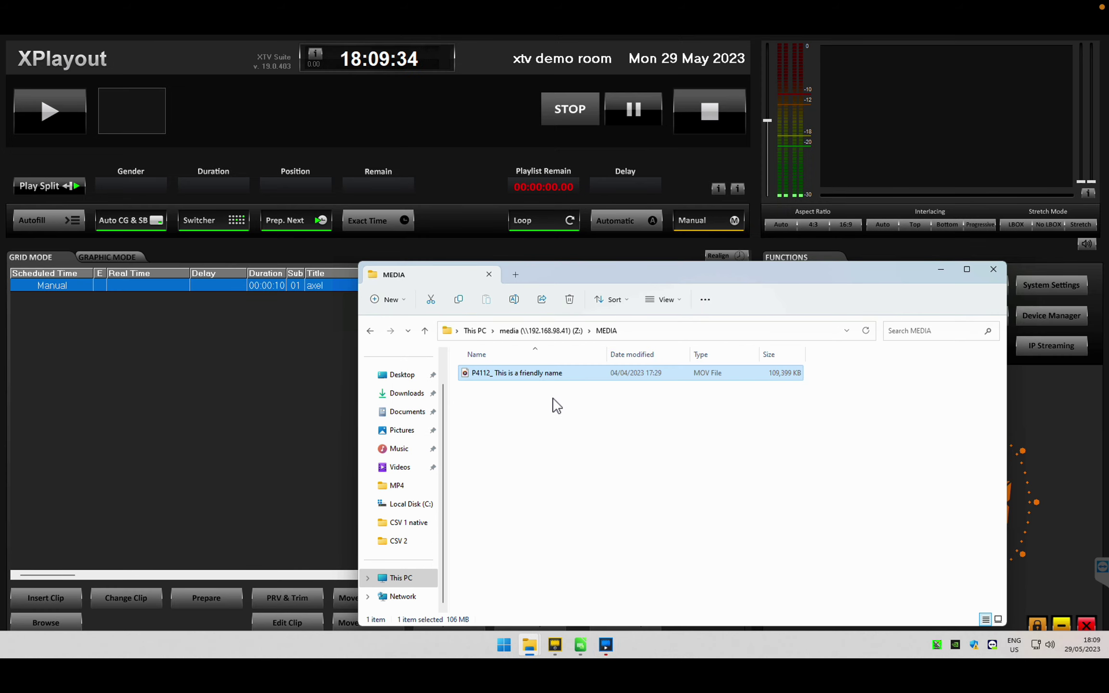
pyautogui.rightClick(536, 373)
pyautogui.click(483, 425)
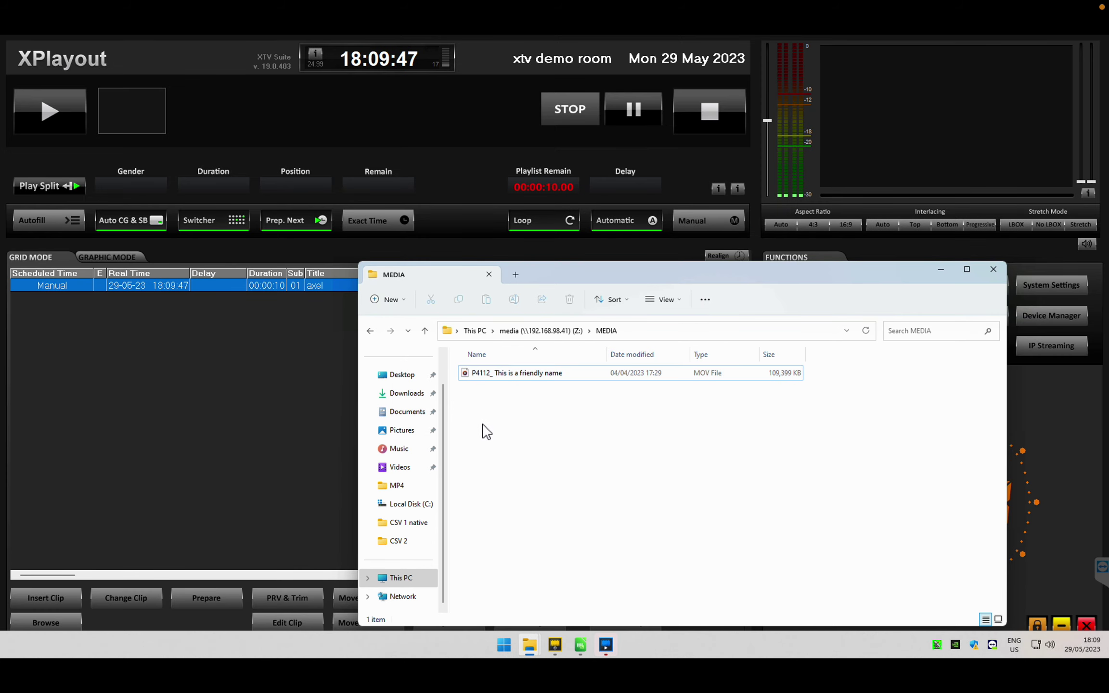
# Copy the London Has Fallen video from the HD1080_MOV subfolder of HD on the media (Z:) drive
pyautogui.click(410, 578)
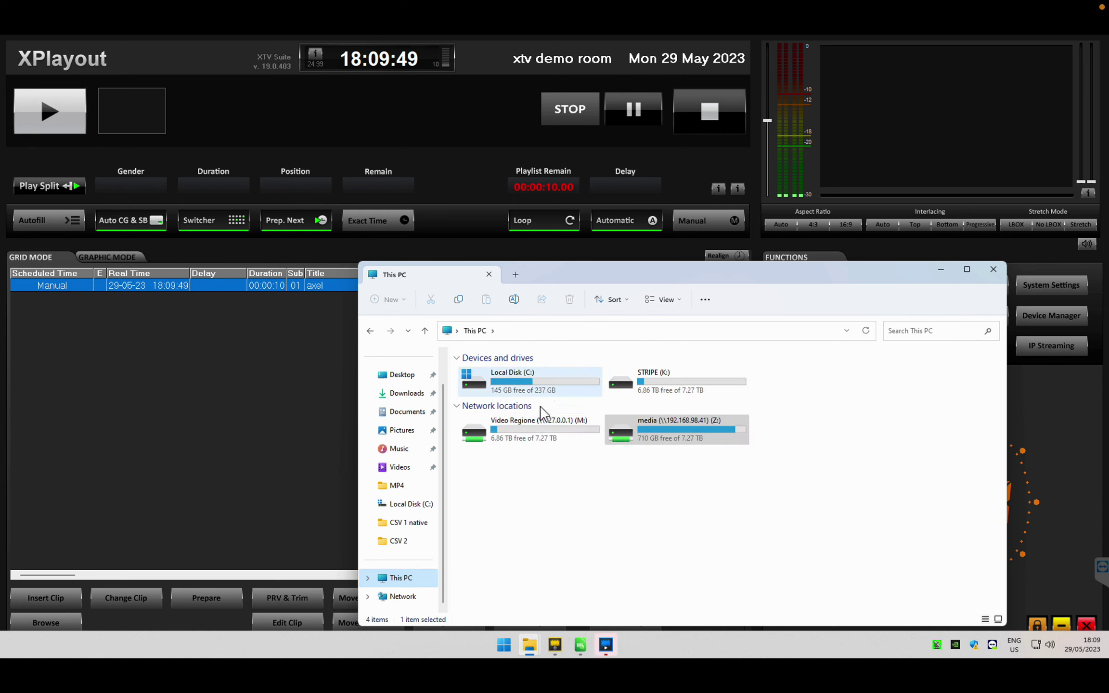
pyautogui.doubleClick(648, 427)
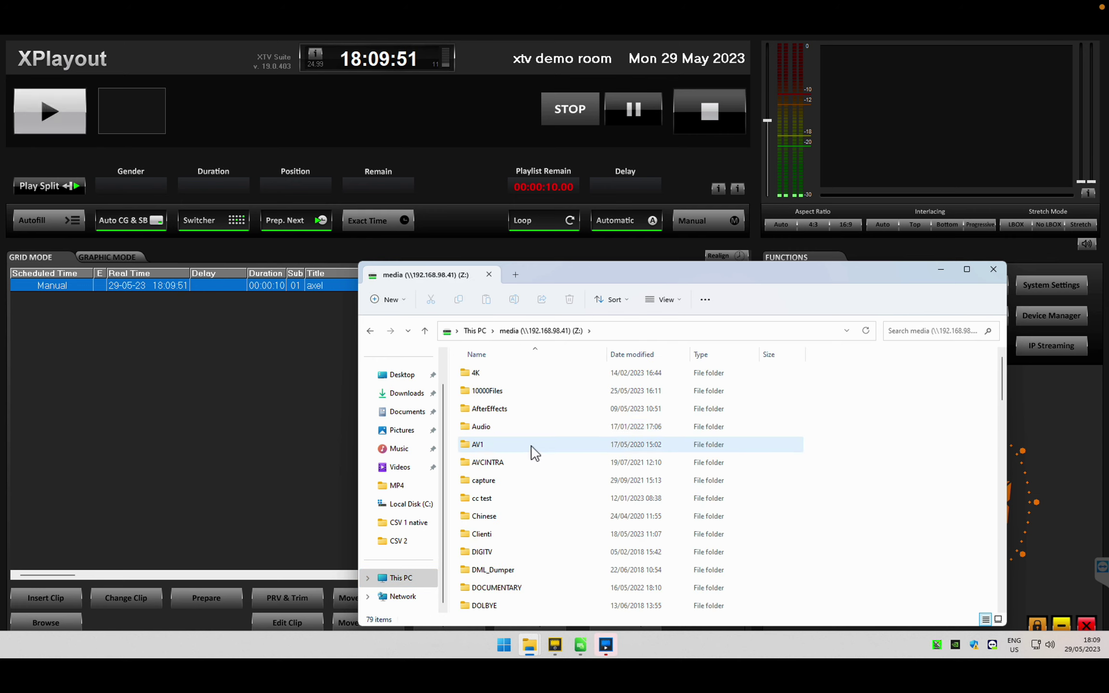
pyautogui.click(497, 519)
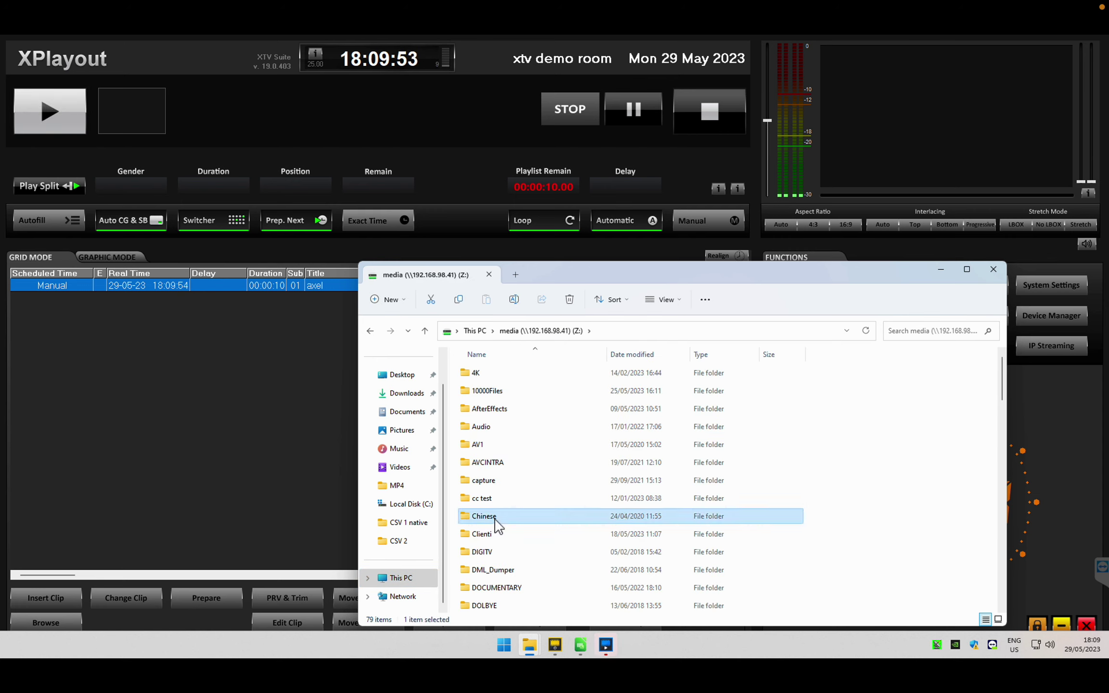
pyautogui.write('hd')
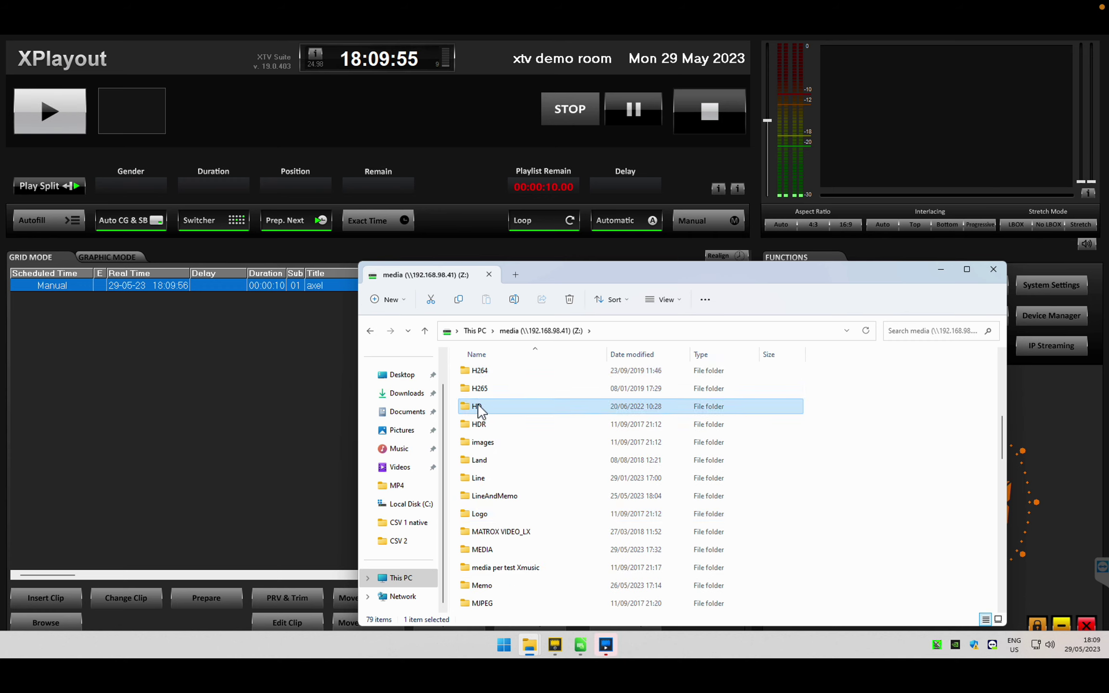
pyautogui.doubleClick(478, 407)
pyautogui.doubleClick(503, 463)
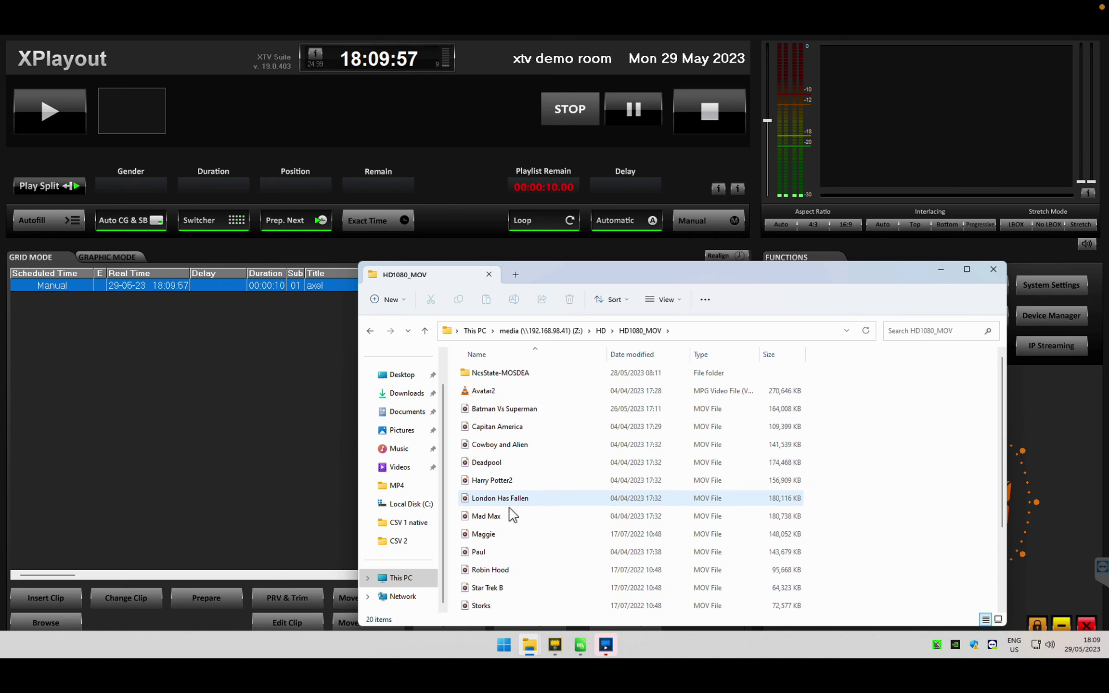
pyautogui.click(510, 501)
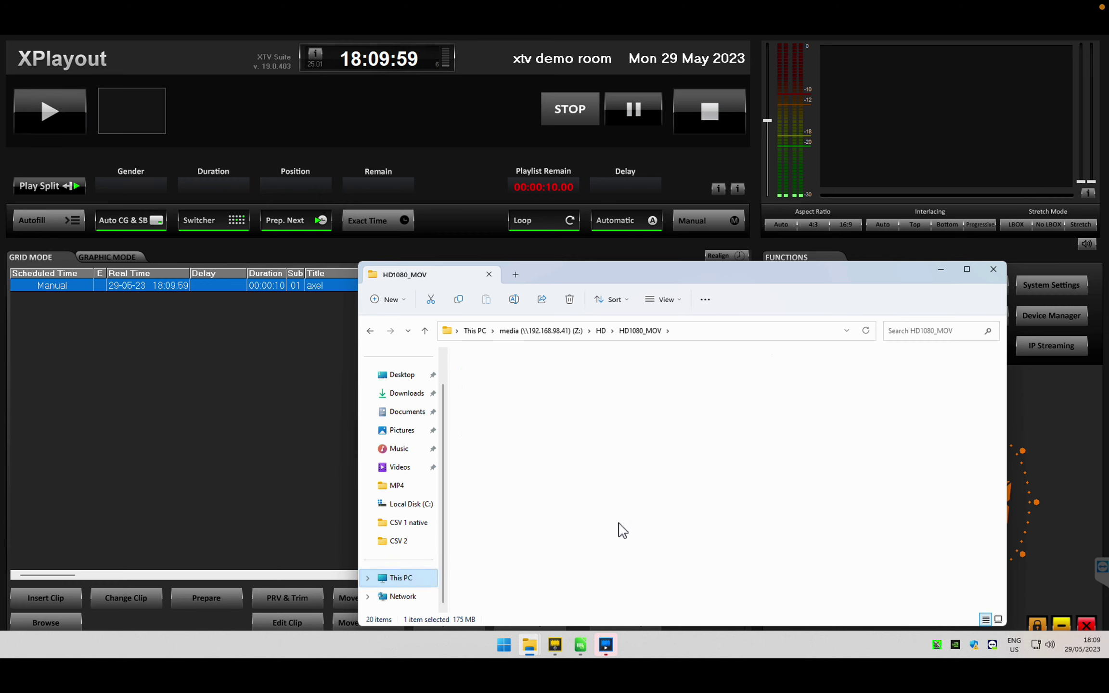
# Paste the copied London Has Fallen video into the MEDIA folder on the media (Z:) drive
pyautogui.click(658, 442)
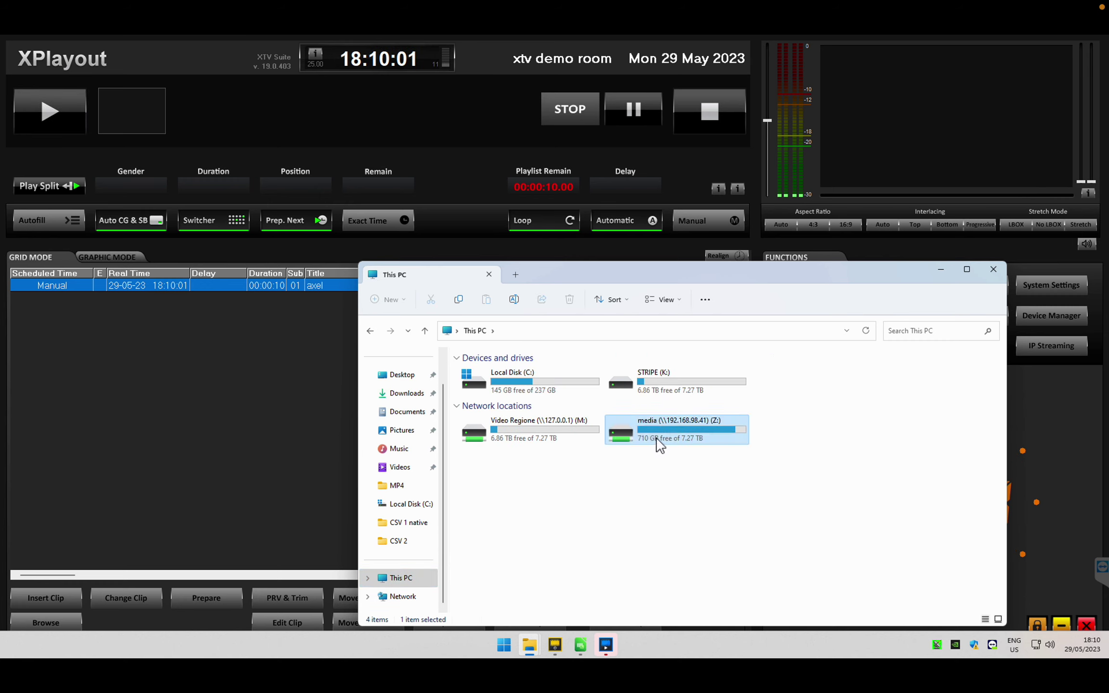
pyautogui.doubleClick(658, 440)
pyautogui.scroll(-8, 529, 517)
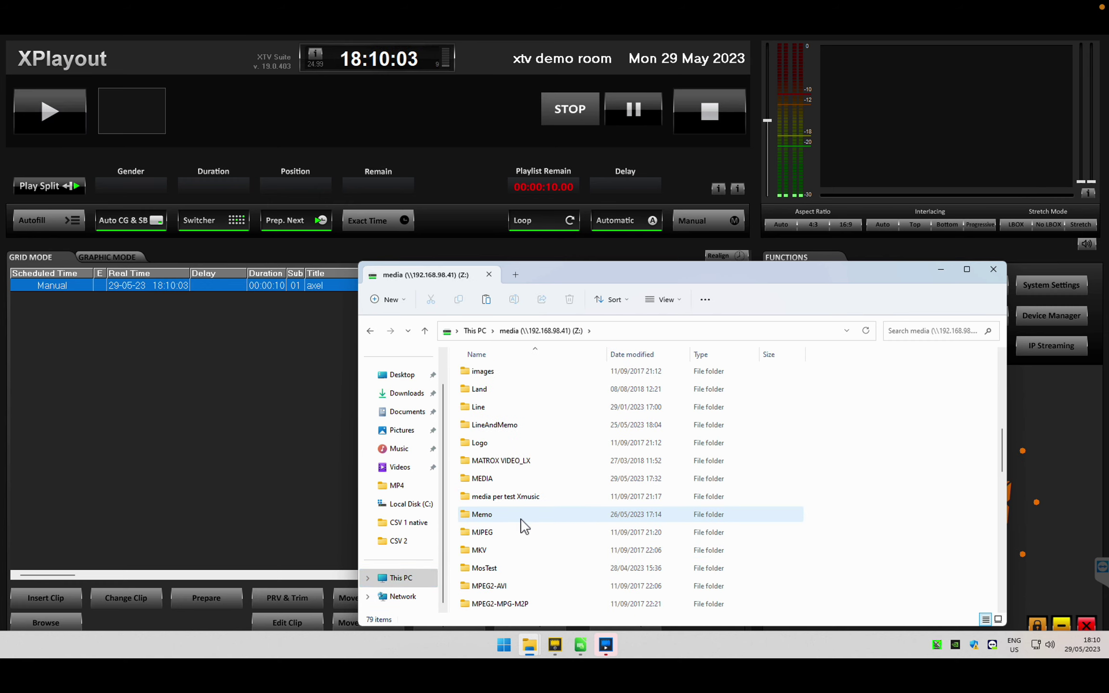
pyautogui.click(508, 479)
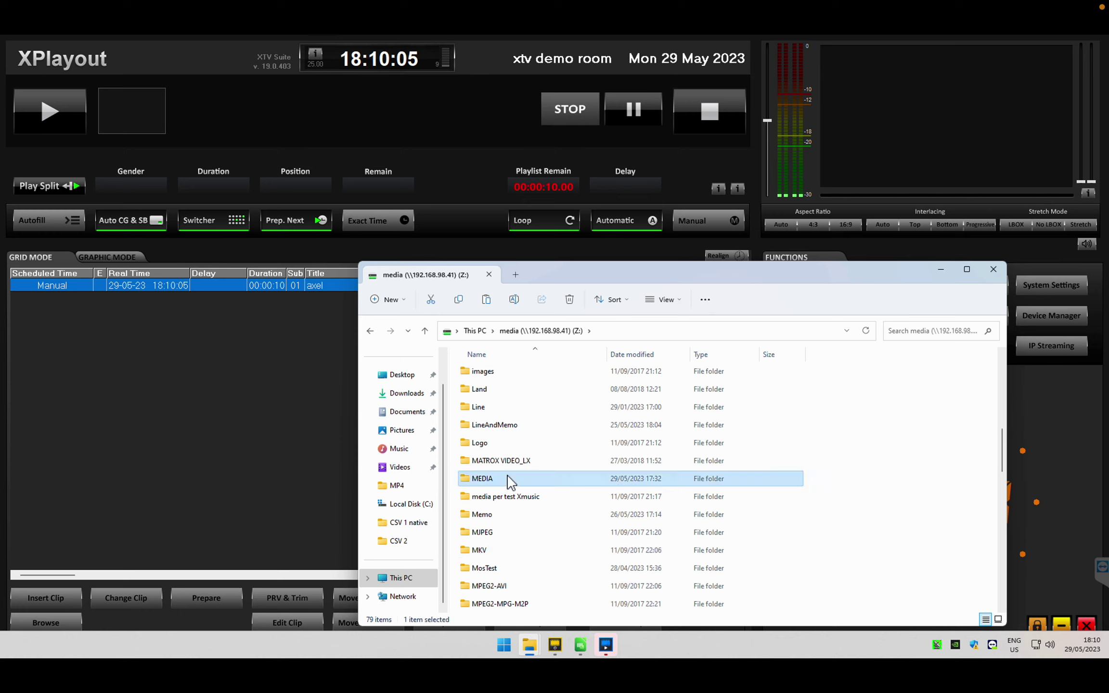
pyautogui.doubleClick(508, 479)
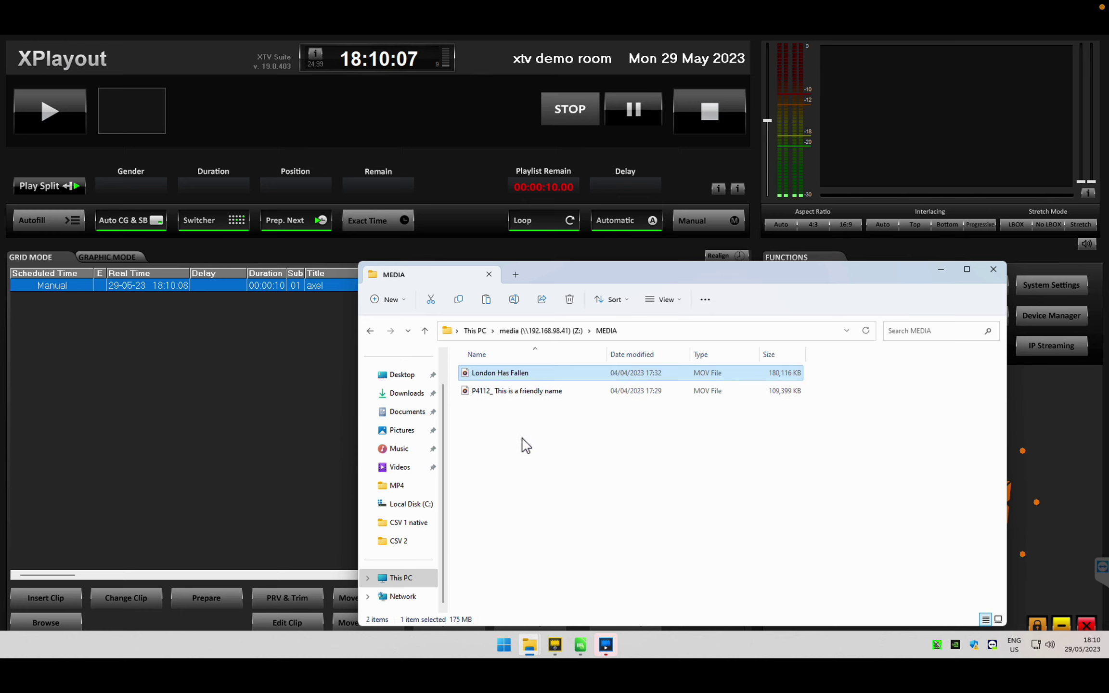
# Switch to XPlayout and replace the current playlist with CJCH1_14102019_v1.0.csv from the CSV 2 samples folder
pyautogui.click(294, 425)
pyautogui.click(847, 287)
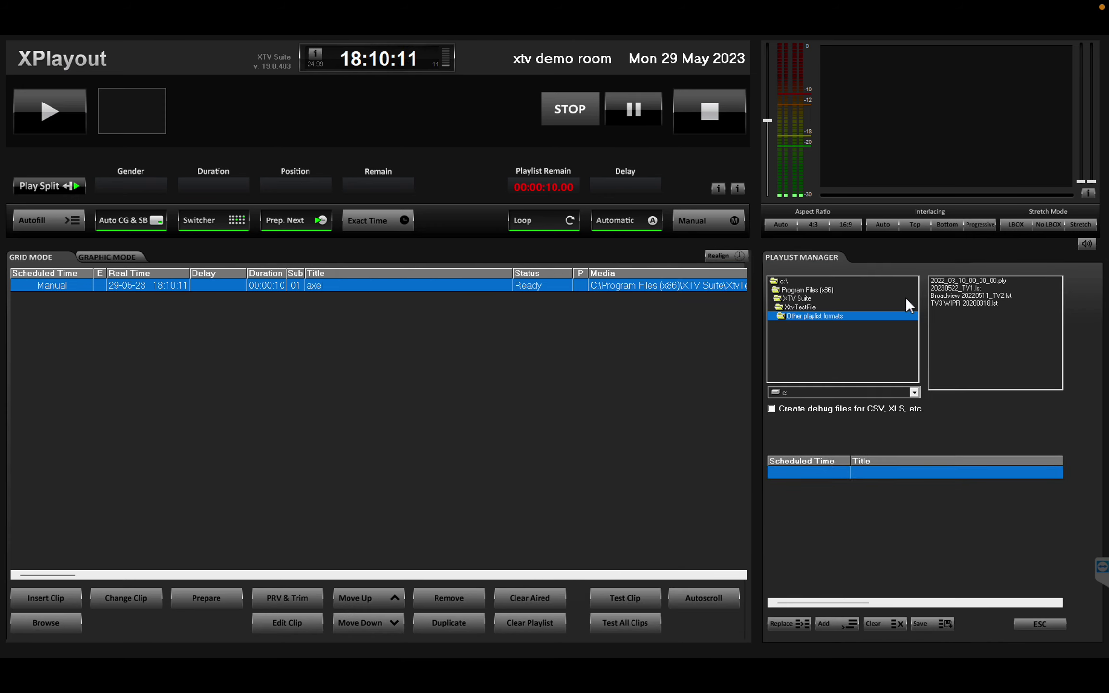
pyautogui.click(944, 283)
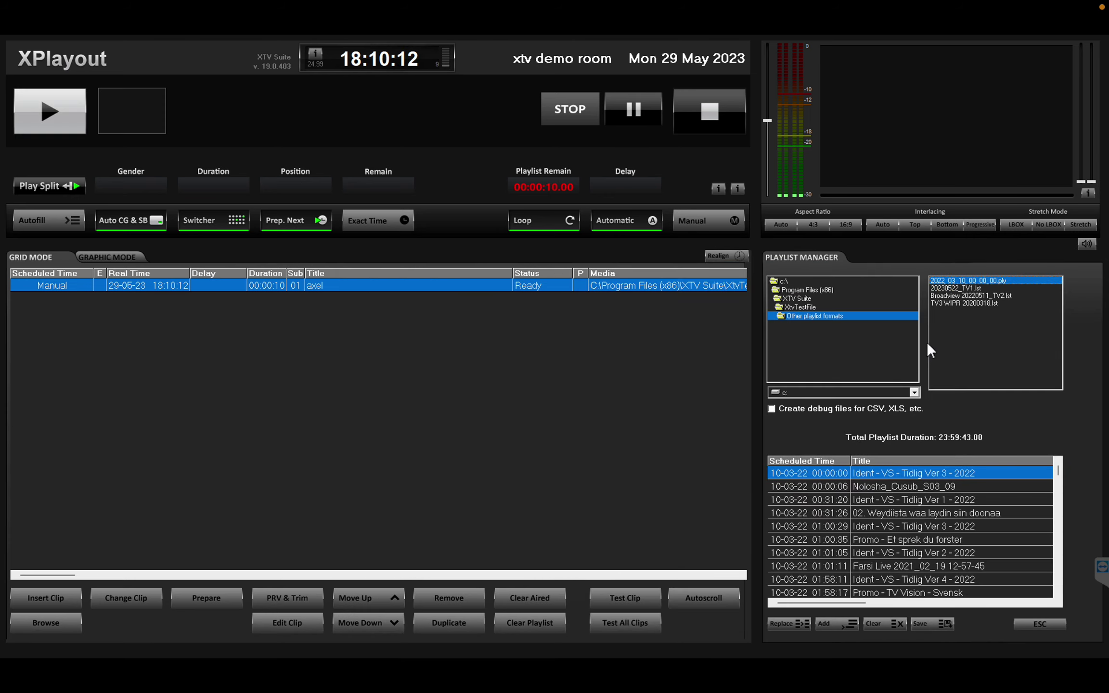
pyautogui.doubleClick(811, 305)
pyautogui.doubleClick(807, 315)
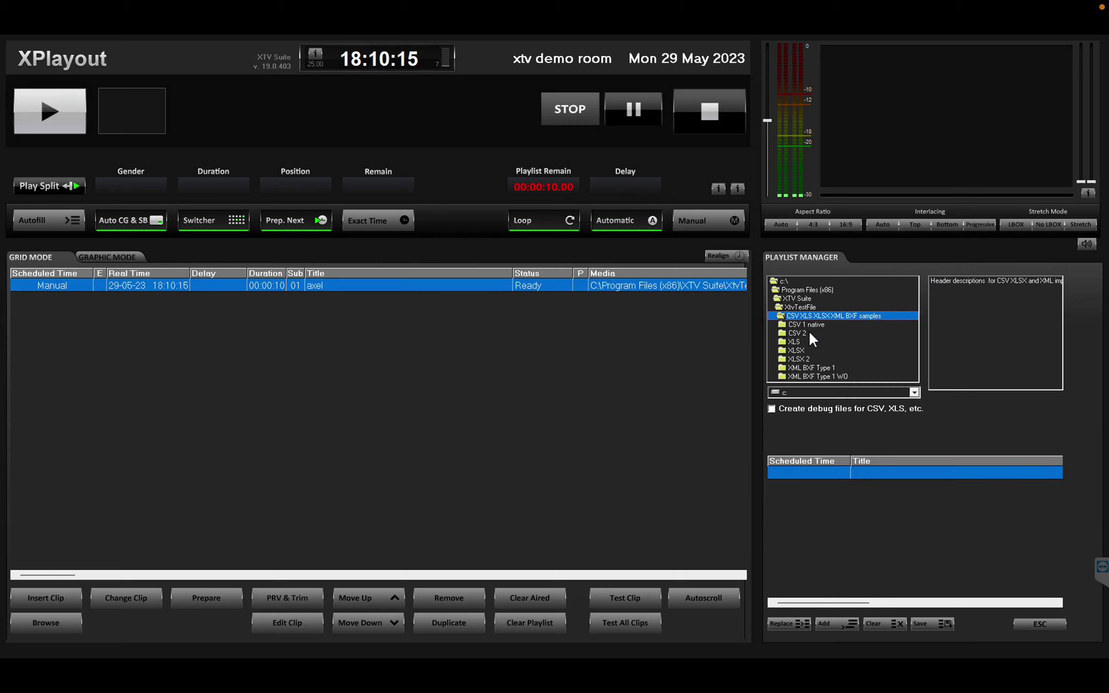
pyautogui.doubleClick(808, 332)
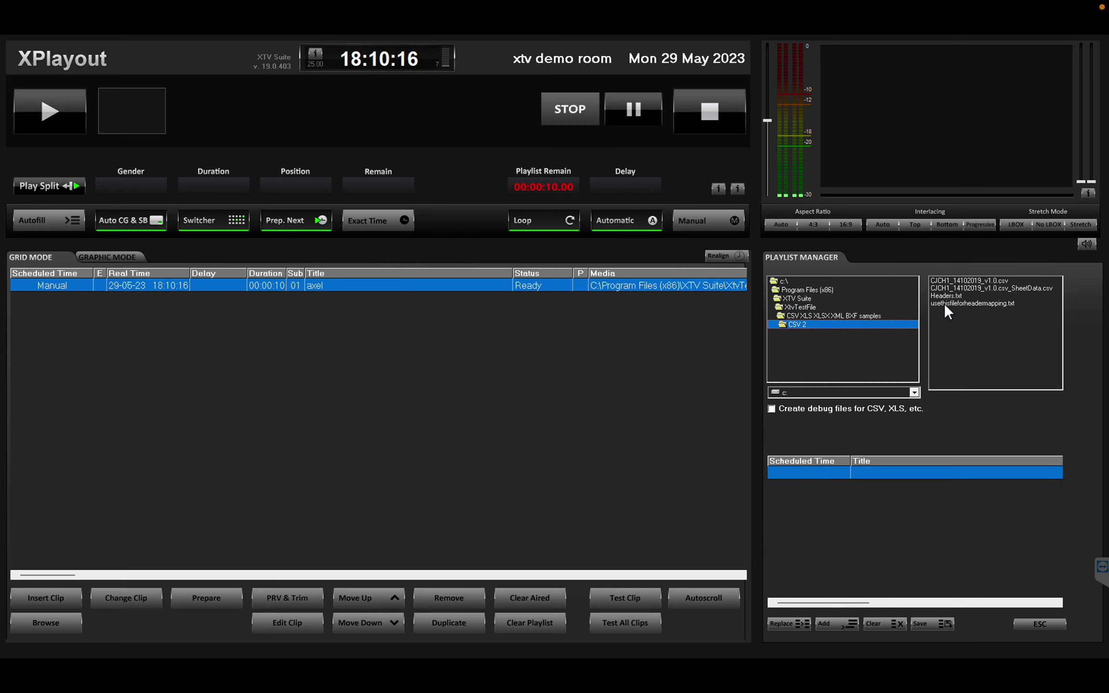
pyautogui.click(968, 279)
pyautogui.click(796, 621)
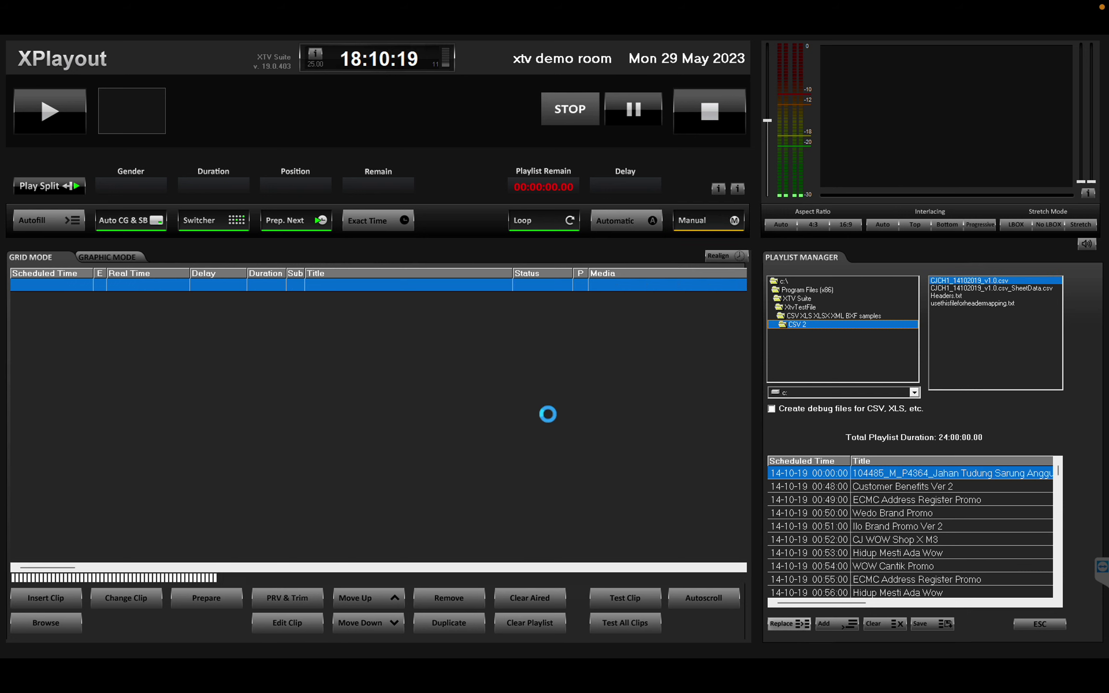
# Check the first playlist clip's media name and rename the London Has Fallen file in the MEDIA folder as P4364 to match
pyautogui.click(573, 458)
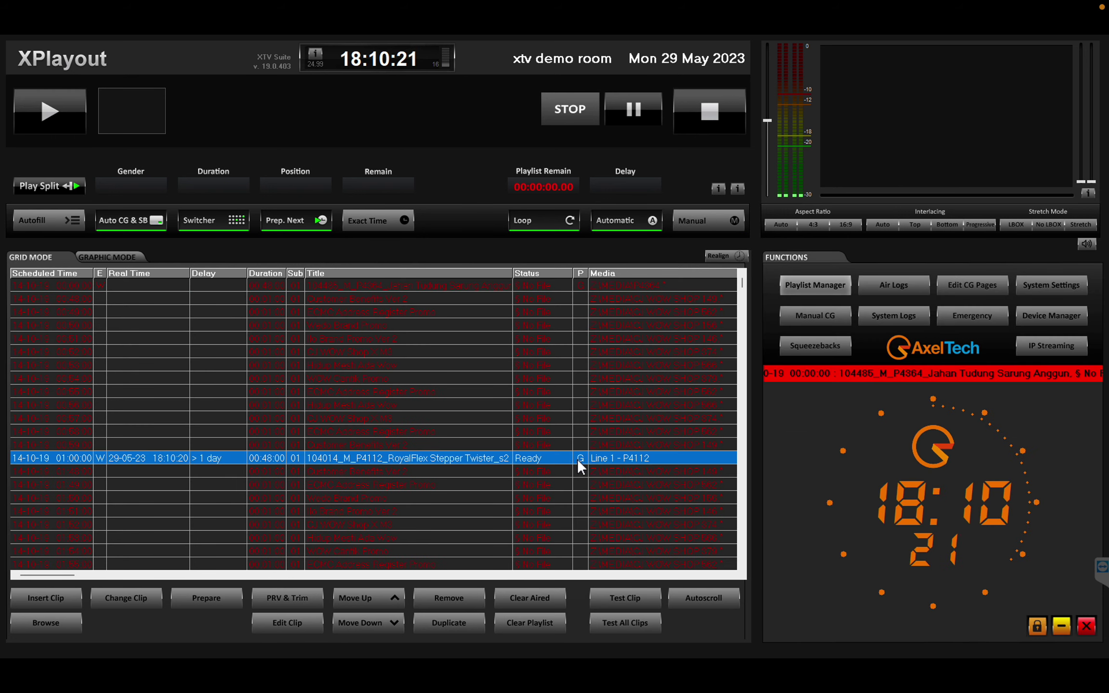
pyautogui.click(622, 286)
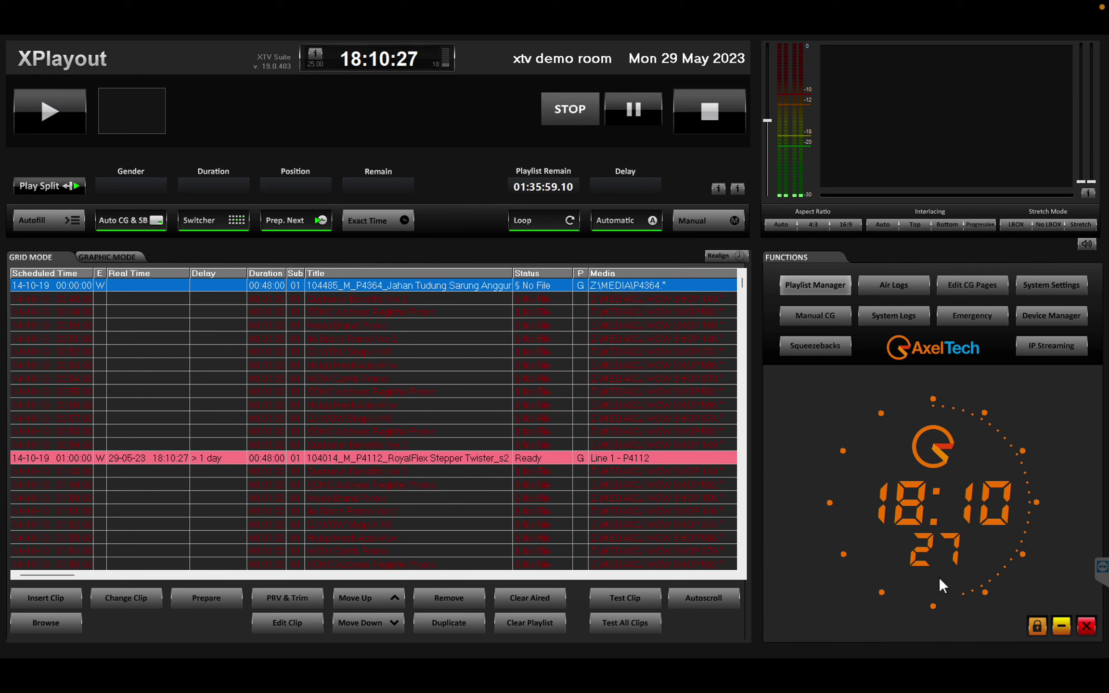
pyautogui.click(1061, 625)
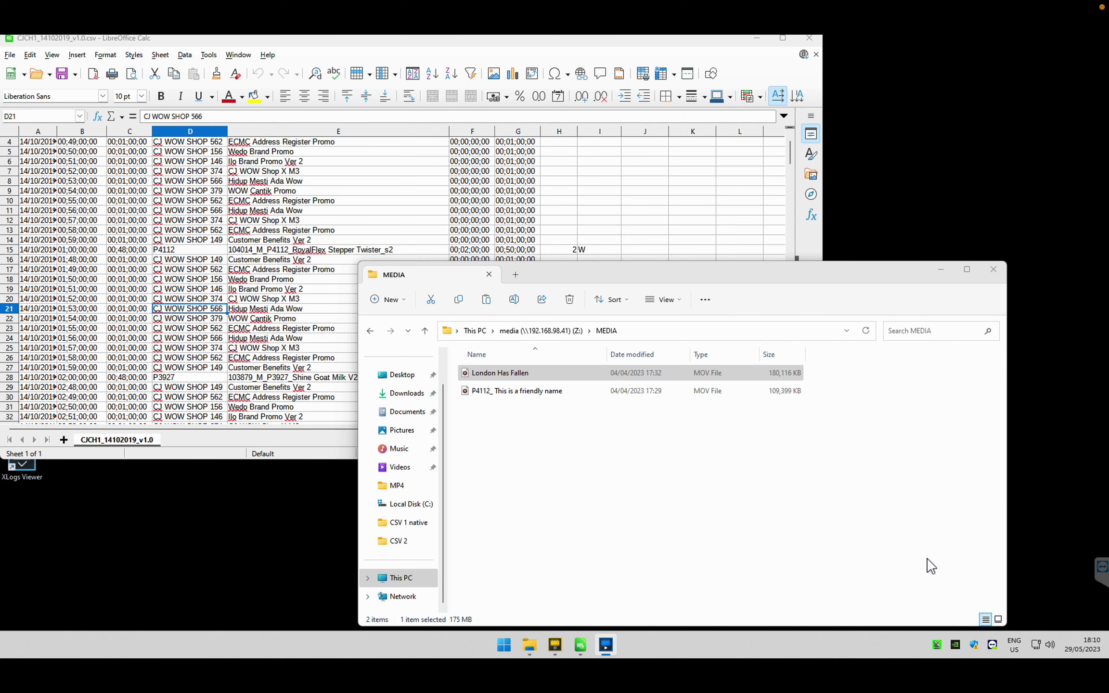
pyautogui.rightClick(523, 375)
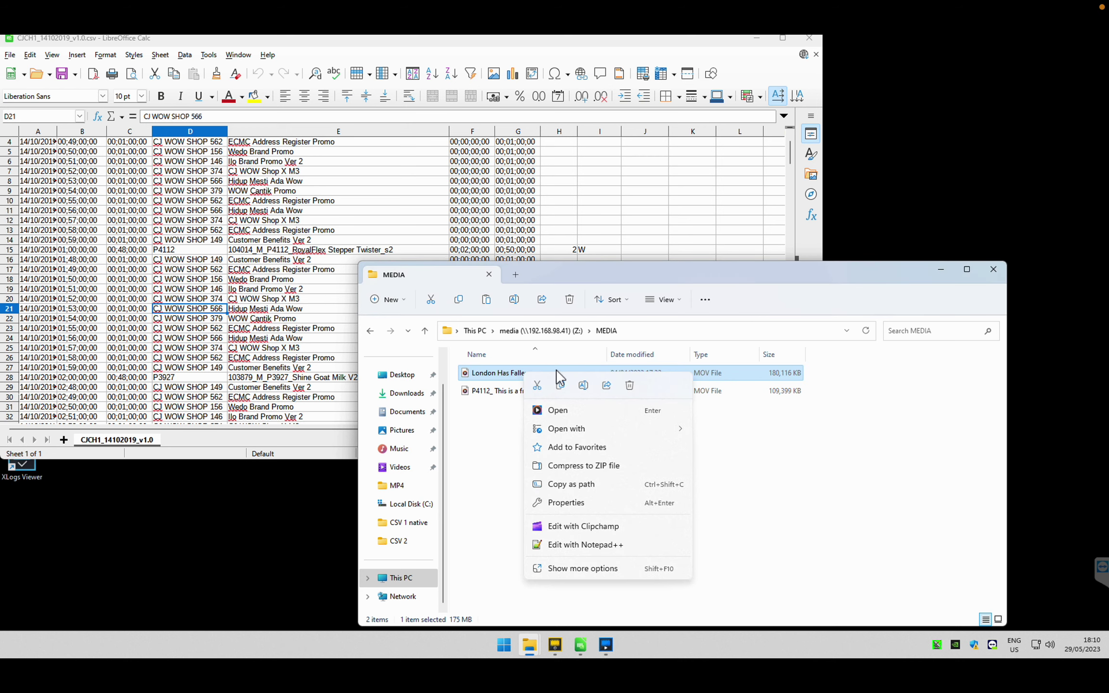
pyautogui.click(584, 385)
pyautogui.write('P4364')
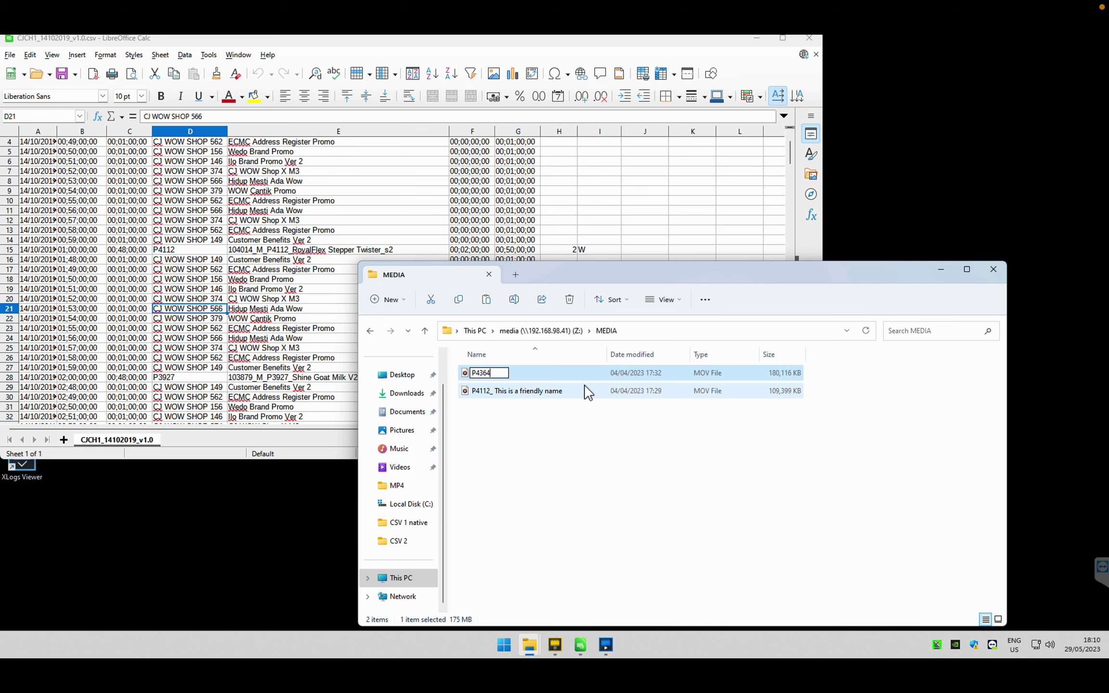
pyautogui.click(588, 447)
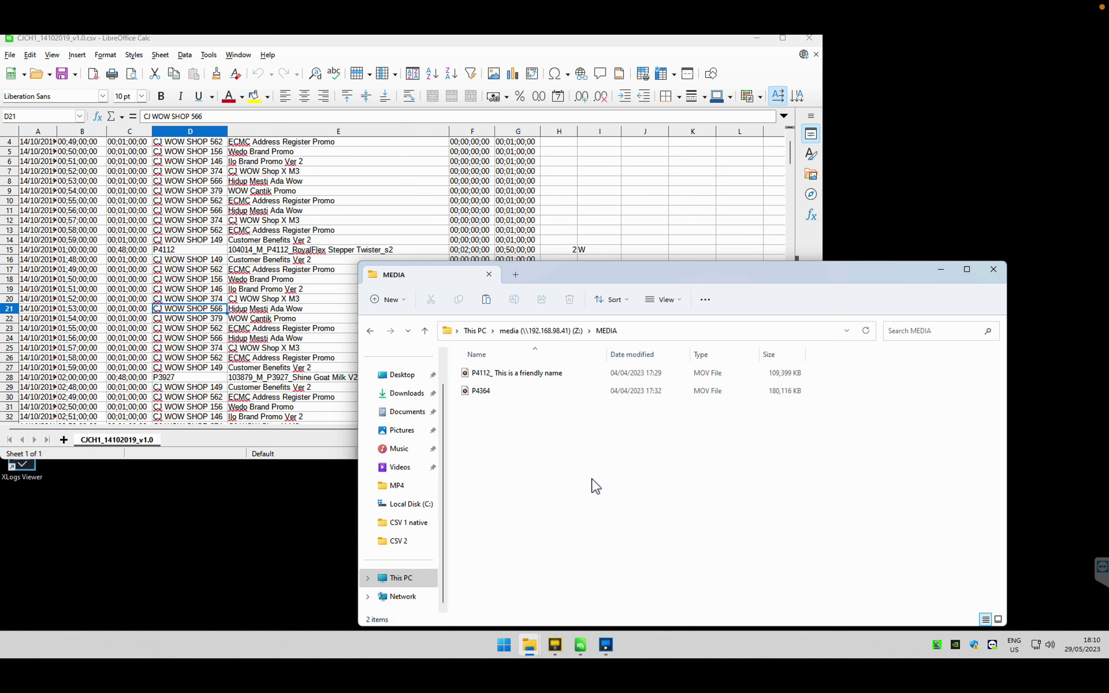
# Switch back to XPlayout and select the first playlist clip to recheck its media status
pyautogui.click(605, 645)
pyautogui.click(517, 361)
pyautogui.click(503, 289)
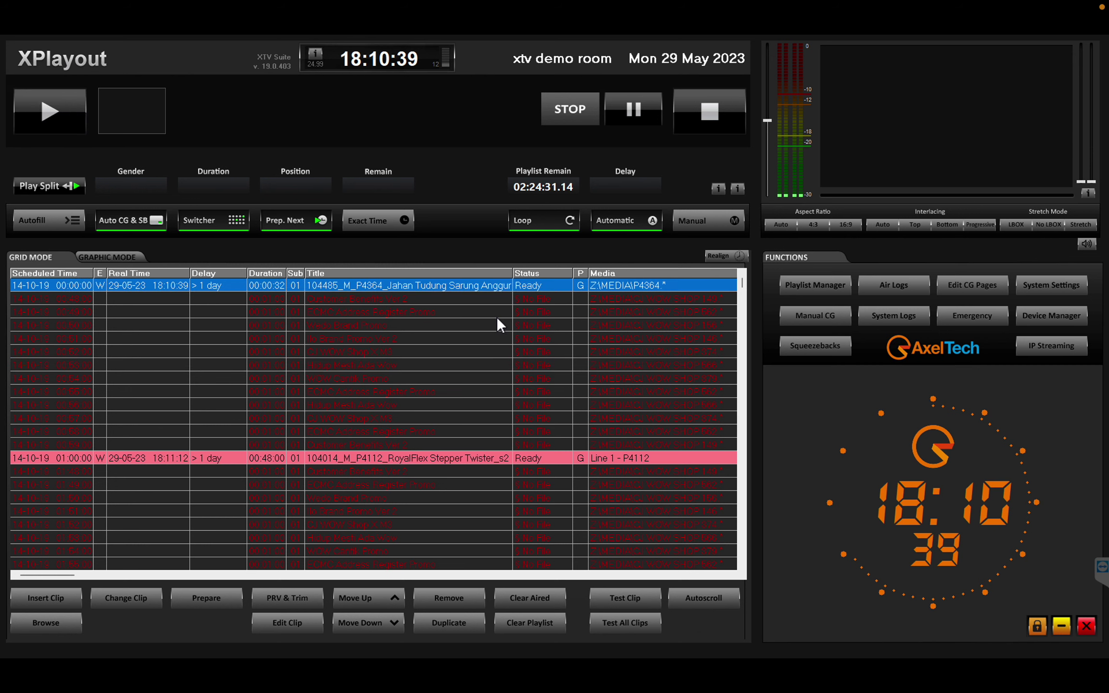
# Play the first playlist clip on air briefly to test its matched media, and stop playback
pyautogui.click(496, 317)
pyautogui.click(488, 294)
pyautogui.click(484, 339)
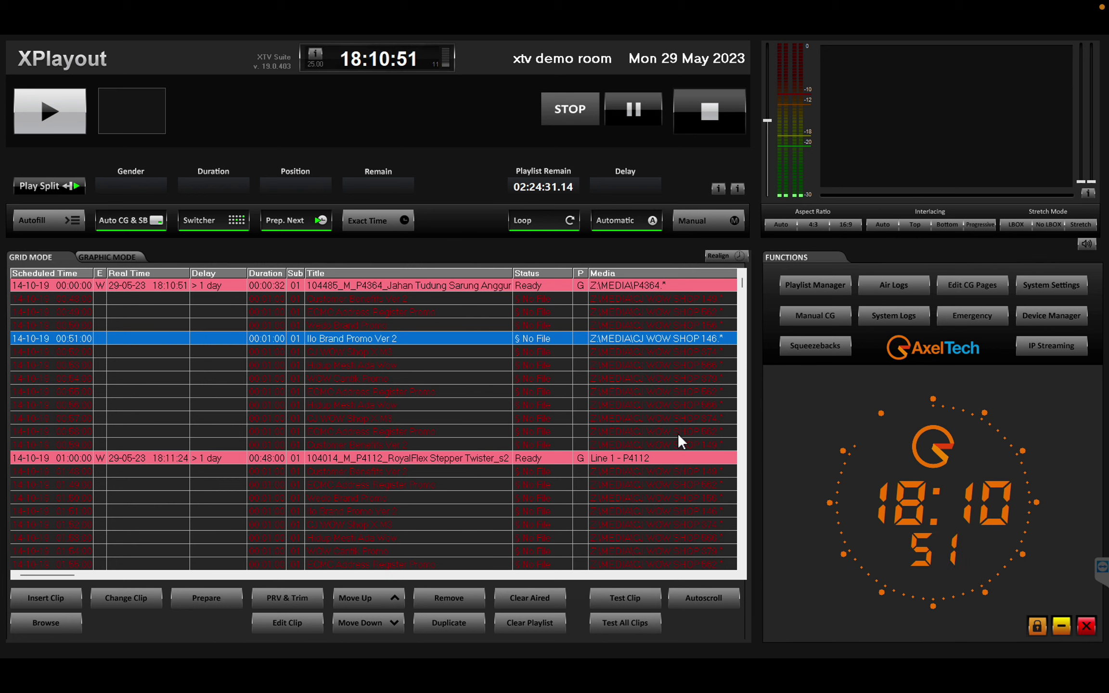
pyautogui.click(84, 112)
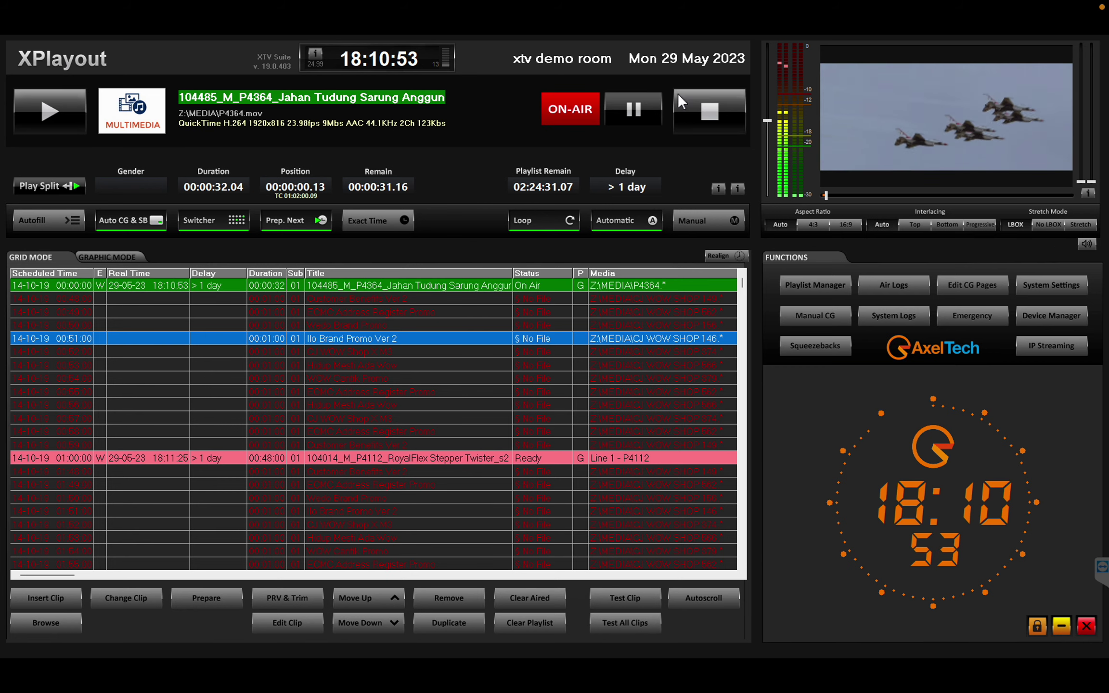
pyautogui.click(707, 111)
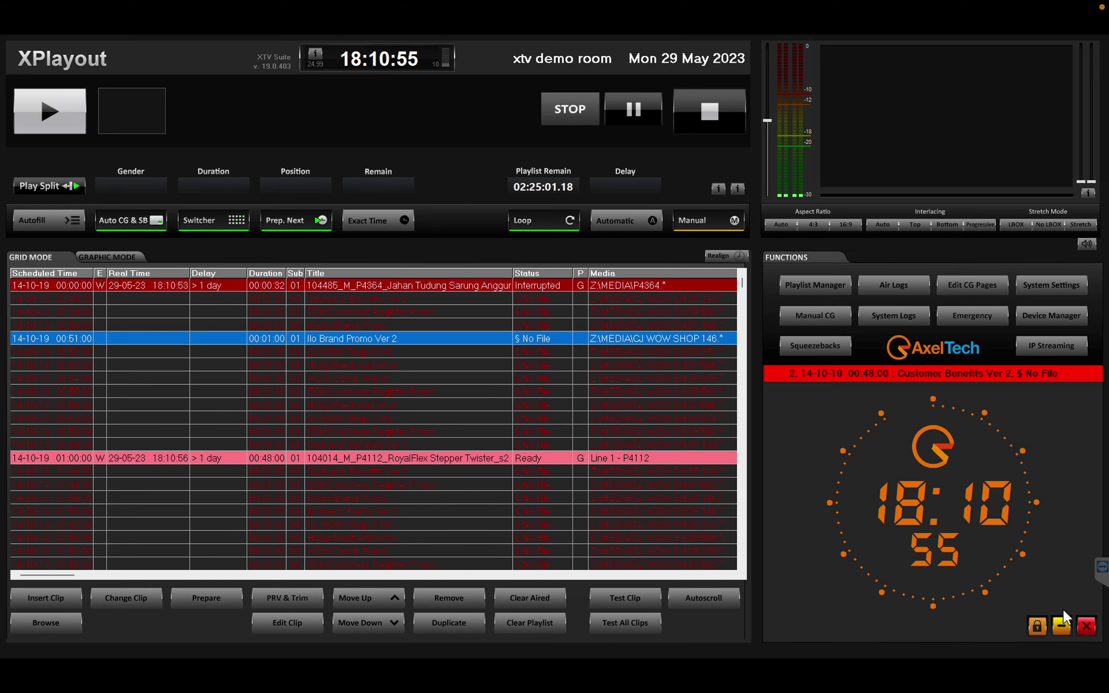
# Switch to the MEDIA folder and compare the P4112 and P4364 file names with the media names in the CSV spreadsheet
pyautogui.click(1061, 627)
pyautogui.click(596, 469)
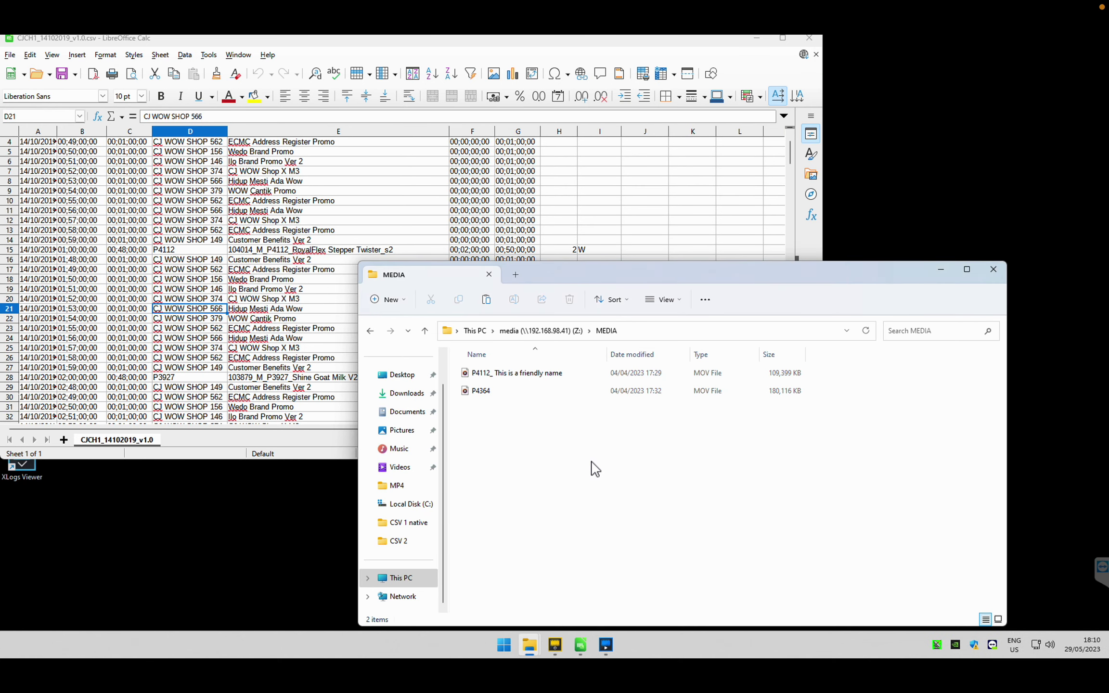
pyautogui.click(504, 380)
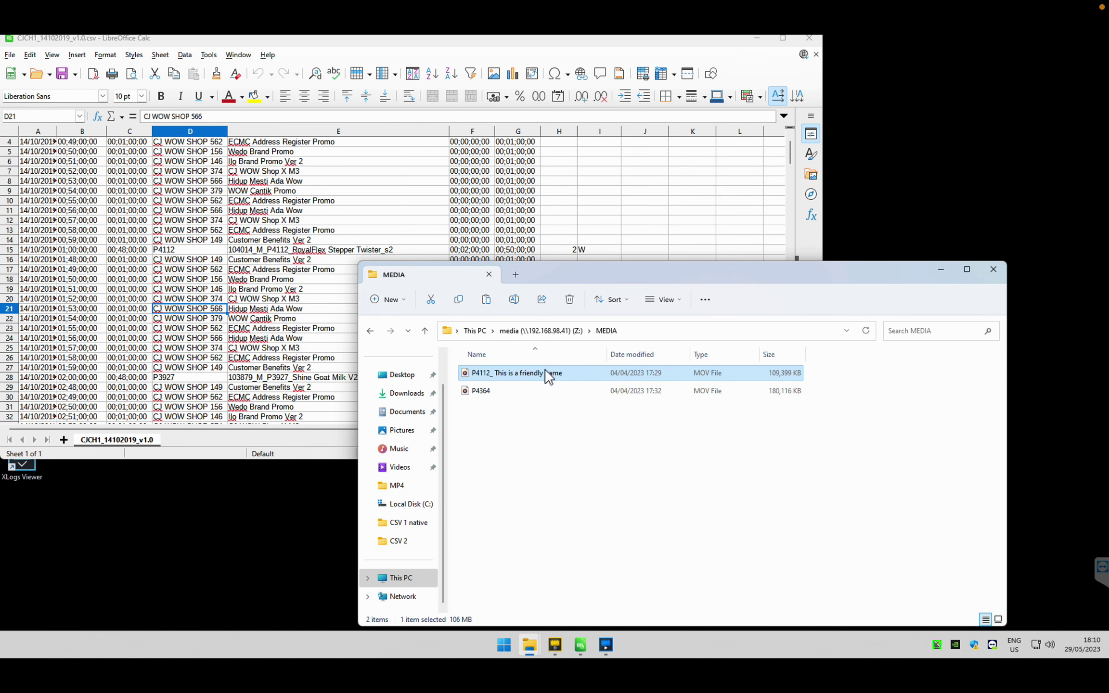
pyautogui.click(544, 455)
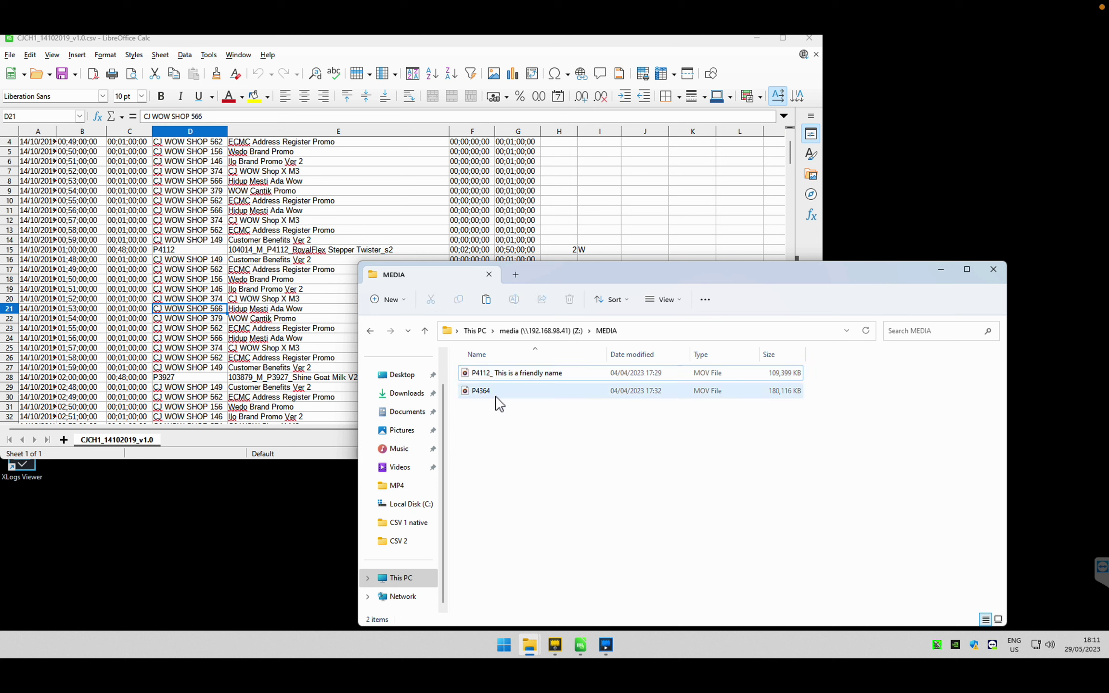
pyautogui.click(496, 395)
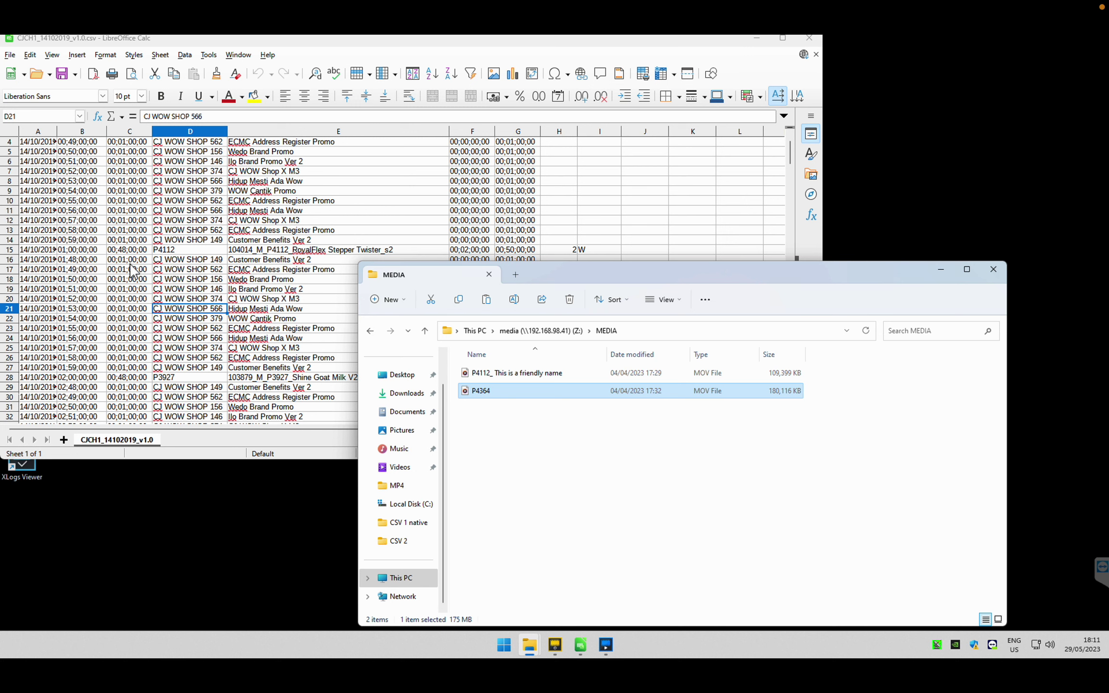
pyautogui.click(166, 319)
pyautogui.click(174, 320)
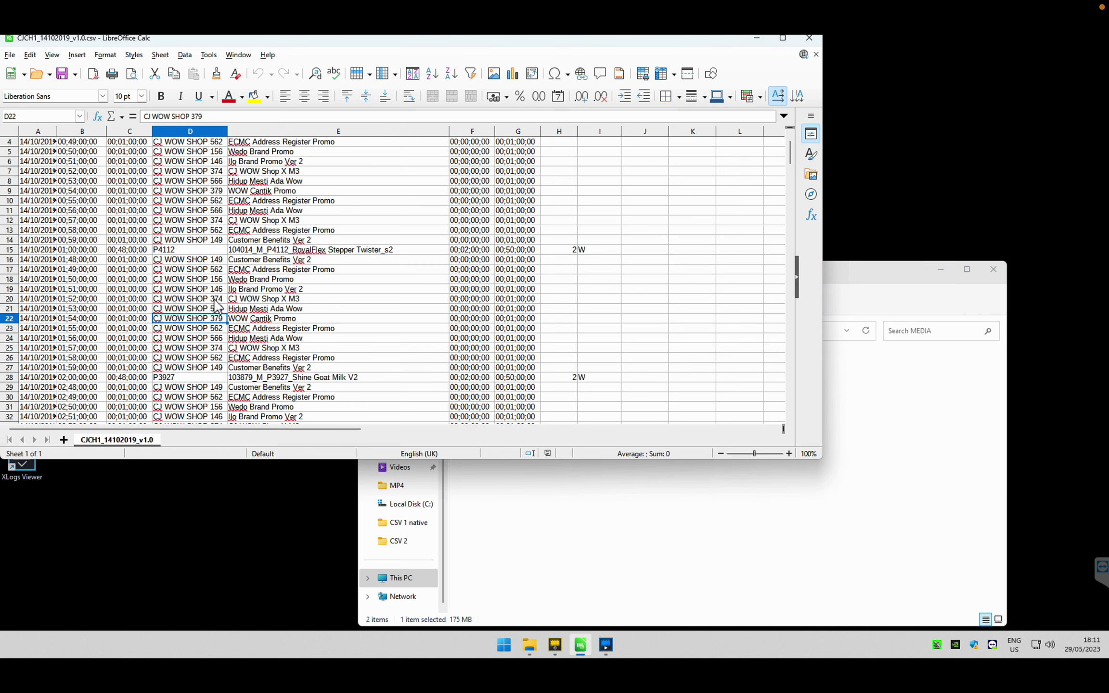
pyautogui.click(725, 521)
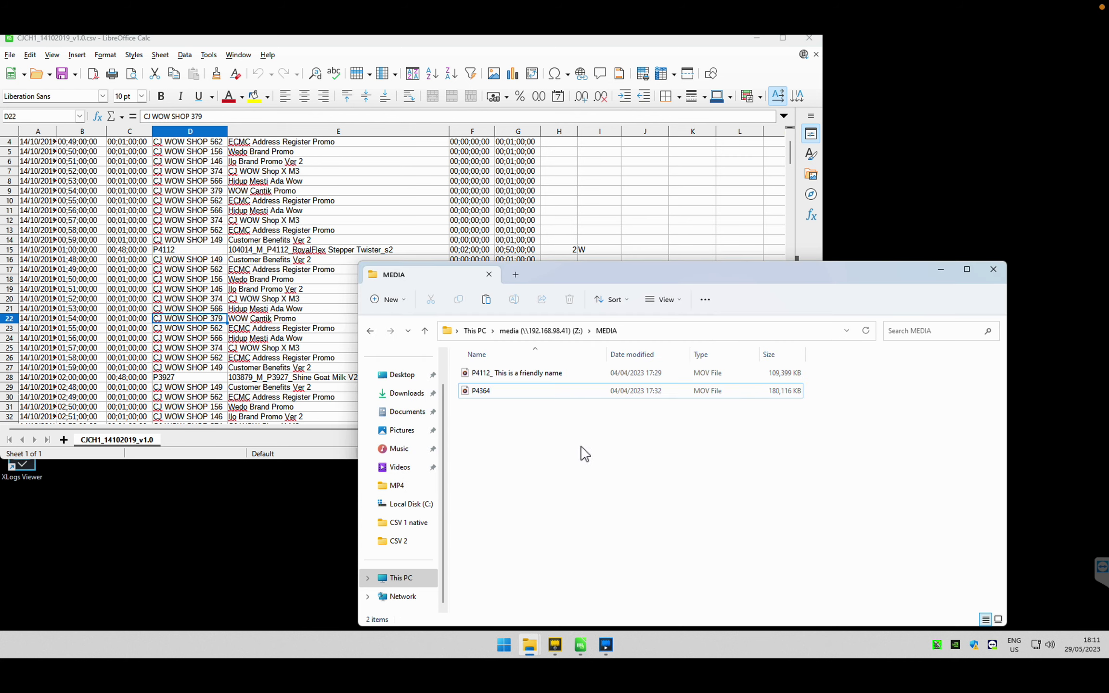
pyautogui.click(540, 401)
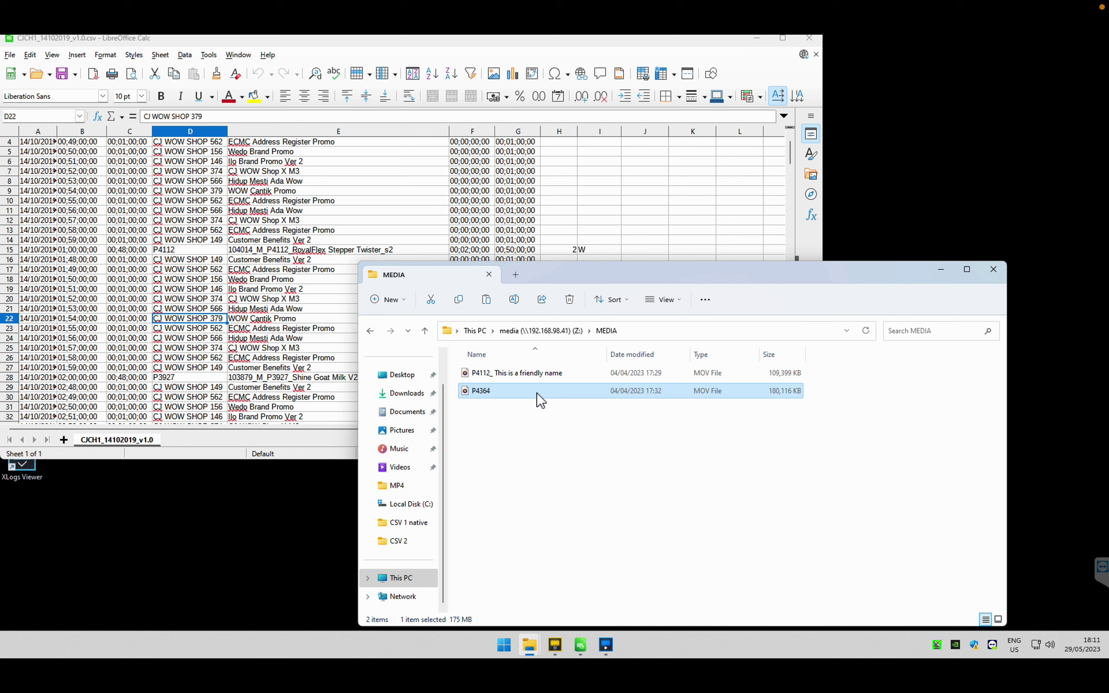
pyautogui.click(540, 401)
pyautogui.click(540, 398)
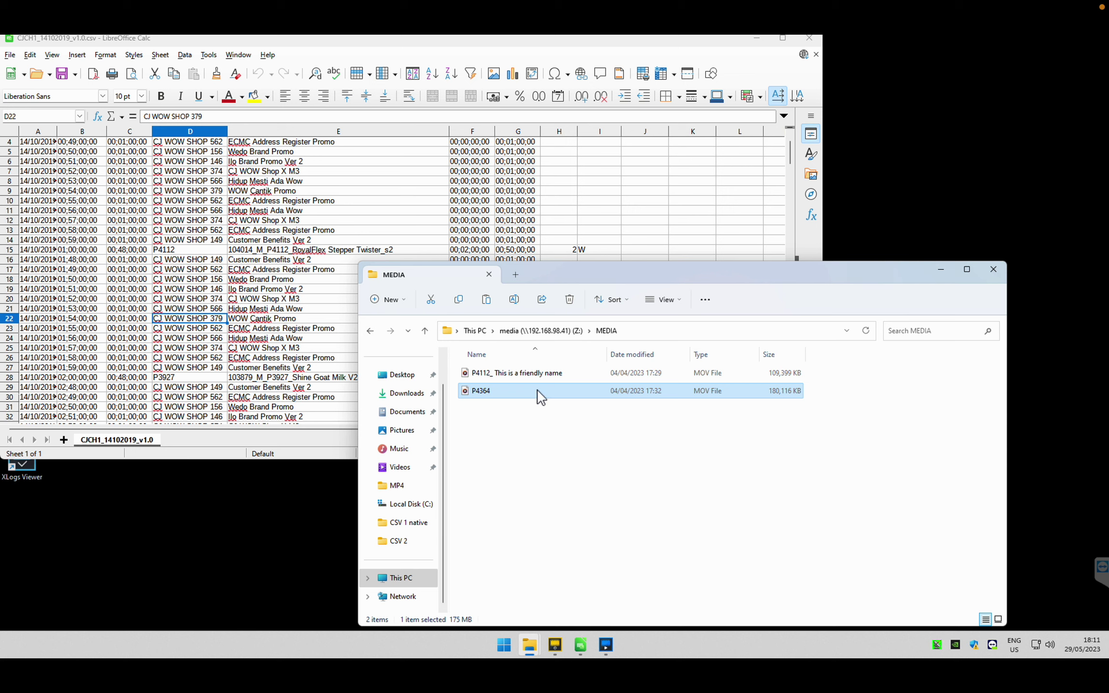
# Switch back to XPlayout and set the third-party playlist media file suffix to _* in the system's mode settings
pyautogui.click(613, 644)
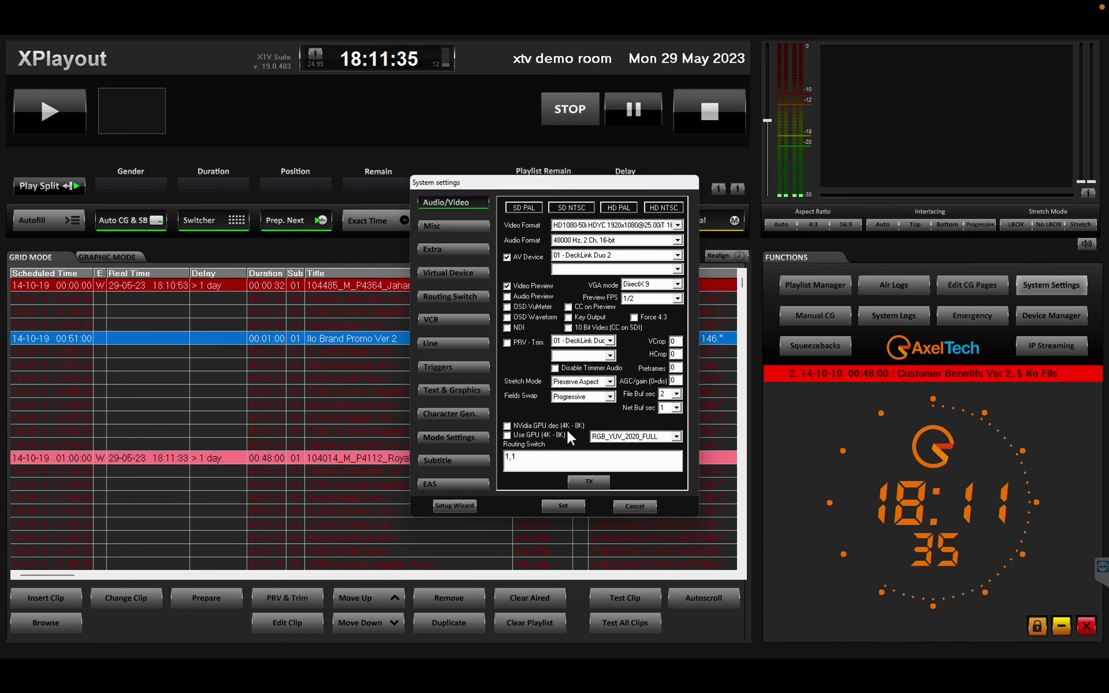
pyautogui.click(458, 438)
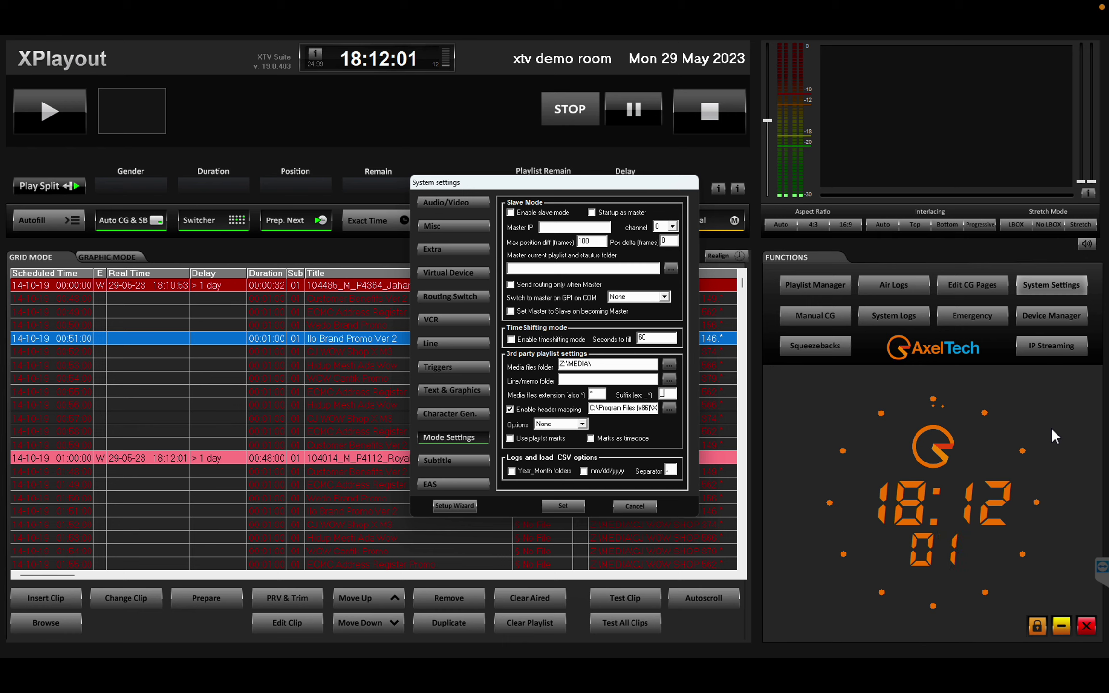
pyautogui.write('1')
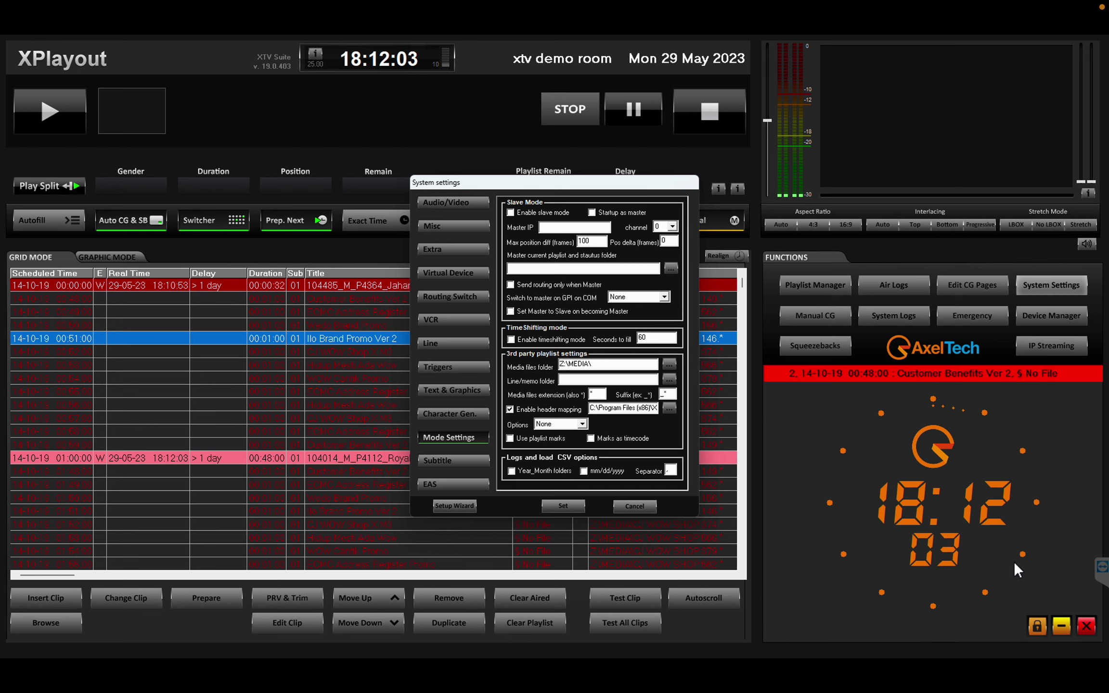
pyautogui.click(564, 506)
pyautogui.click(555, 400)
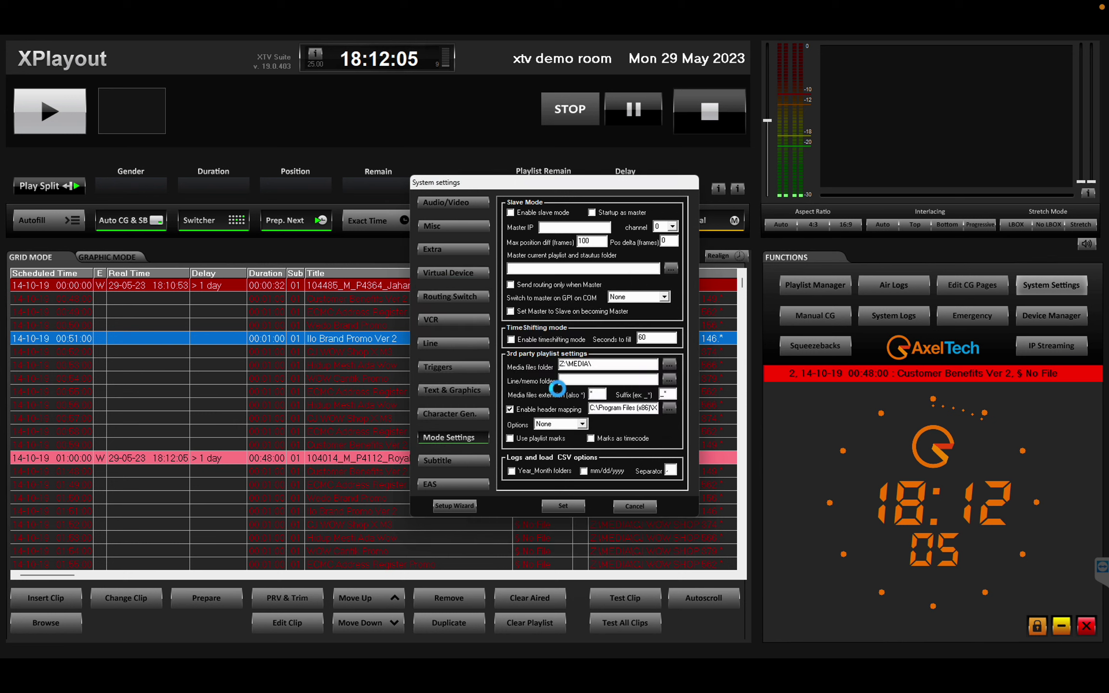
# Switch to the MEDIA folder and rename the P4364 file as "P4364 This is my station O(D"
pyautogui.press('super')
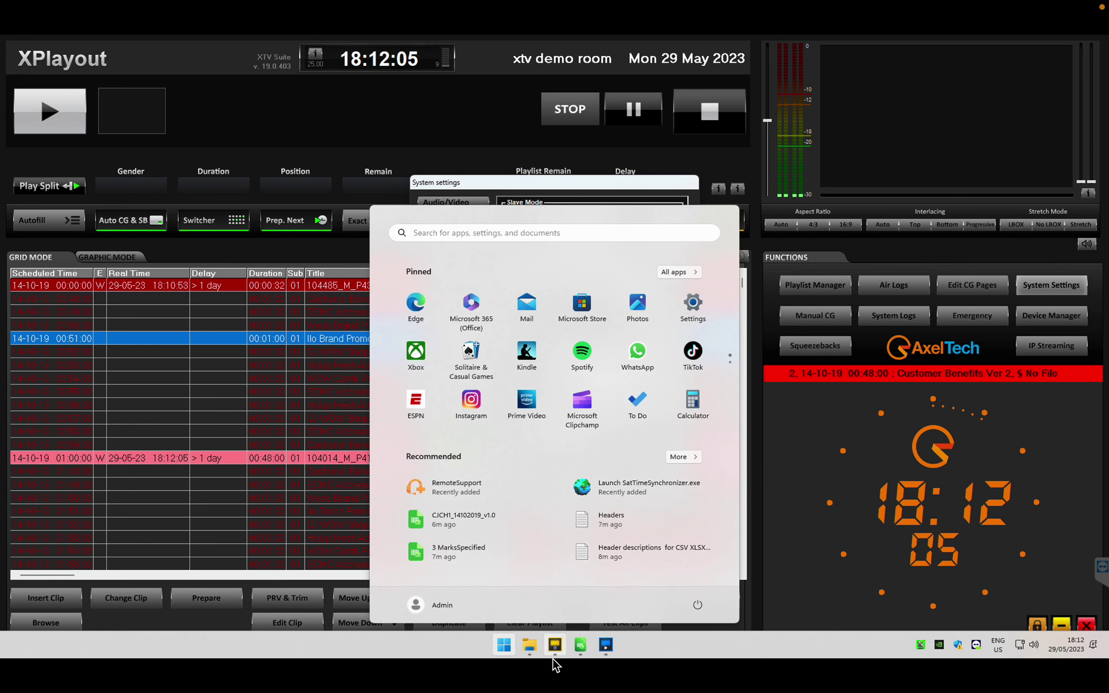
pyautogui.moveTo(551, 652)
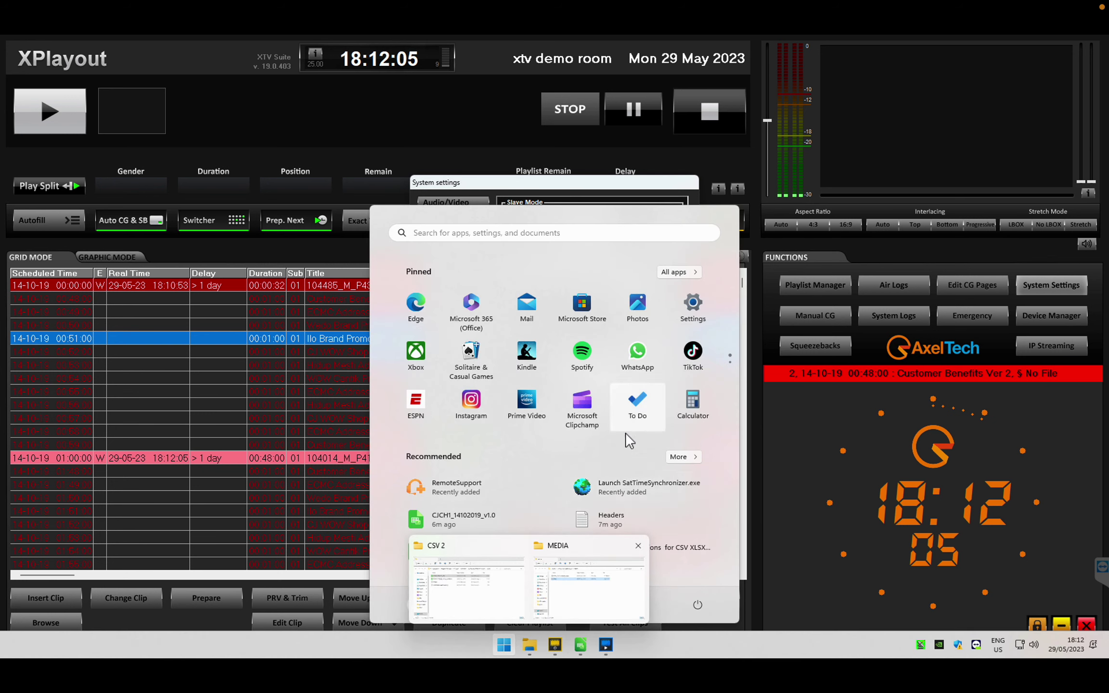
pyautogui.click(565, 585)
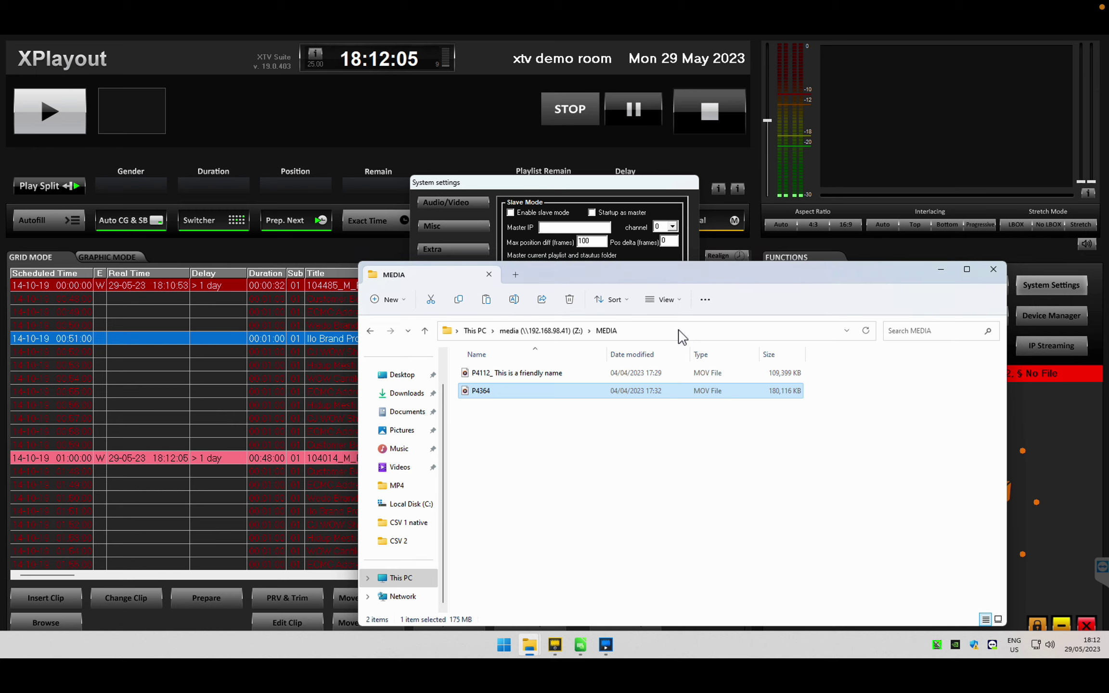
pyautogui.rightClick(538, 399)
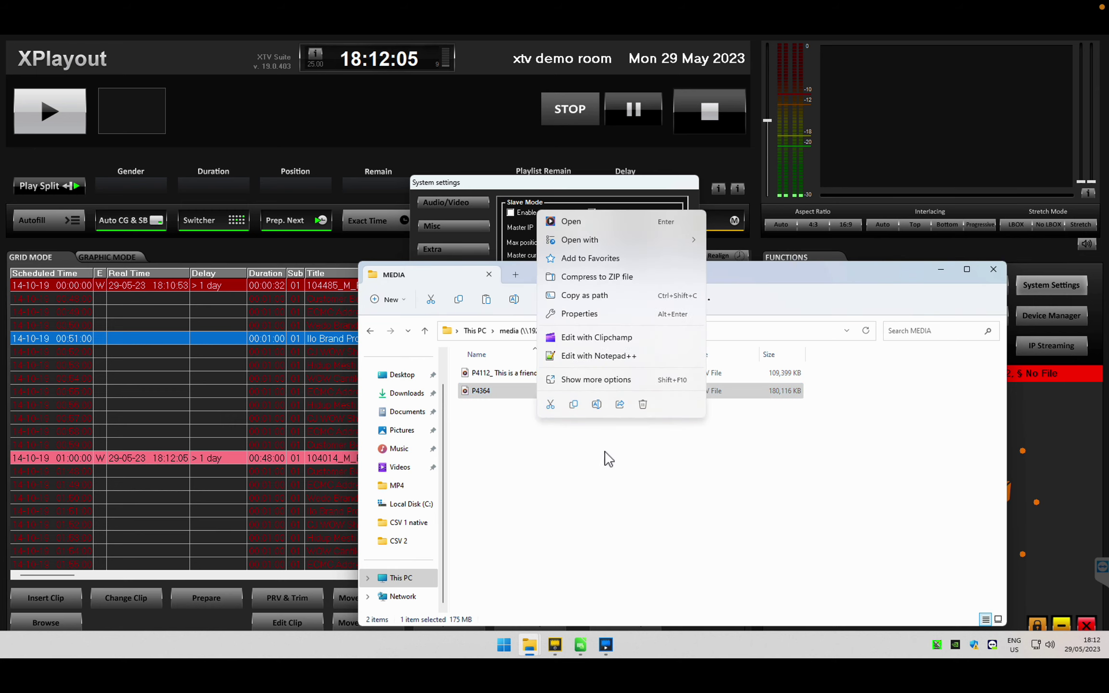
pyautogui.click(596, 405)
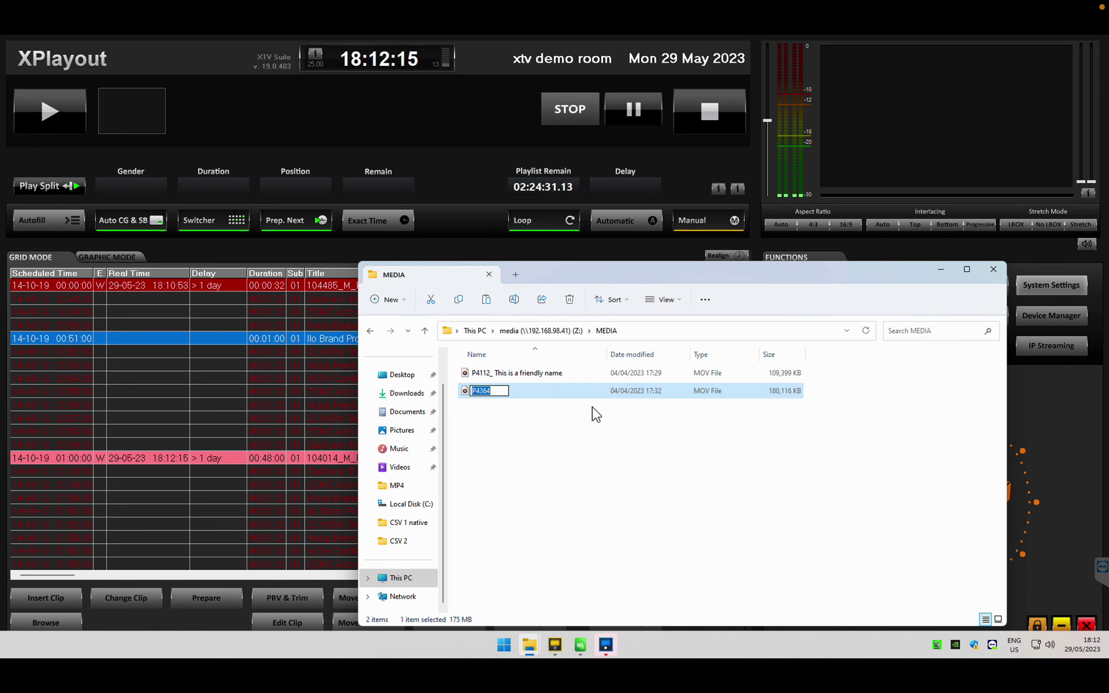
pyautogui.press('End')
pyautogui.write('This is ')
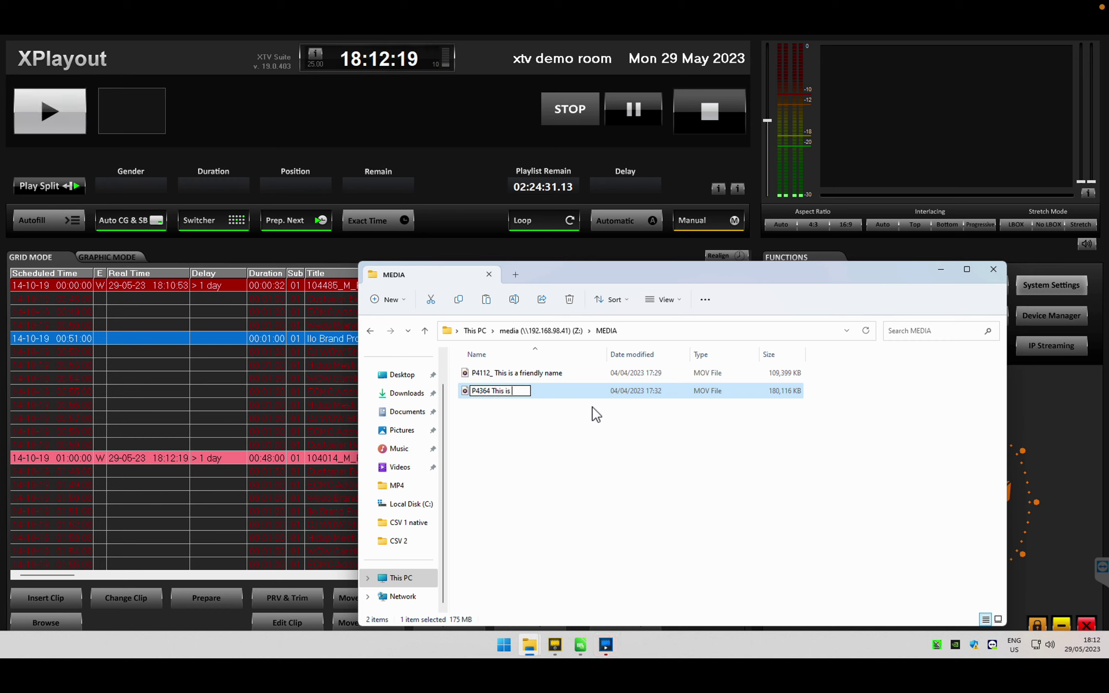
pyautogui.write('my station ')
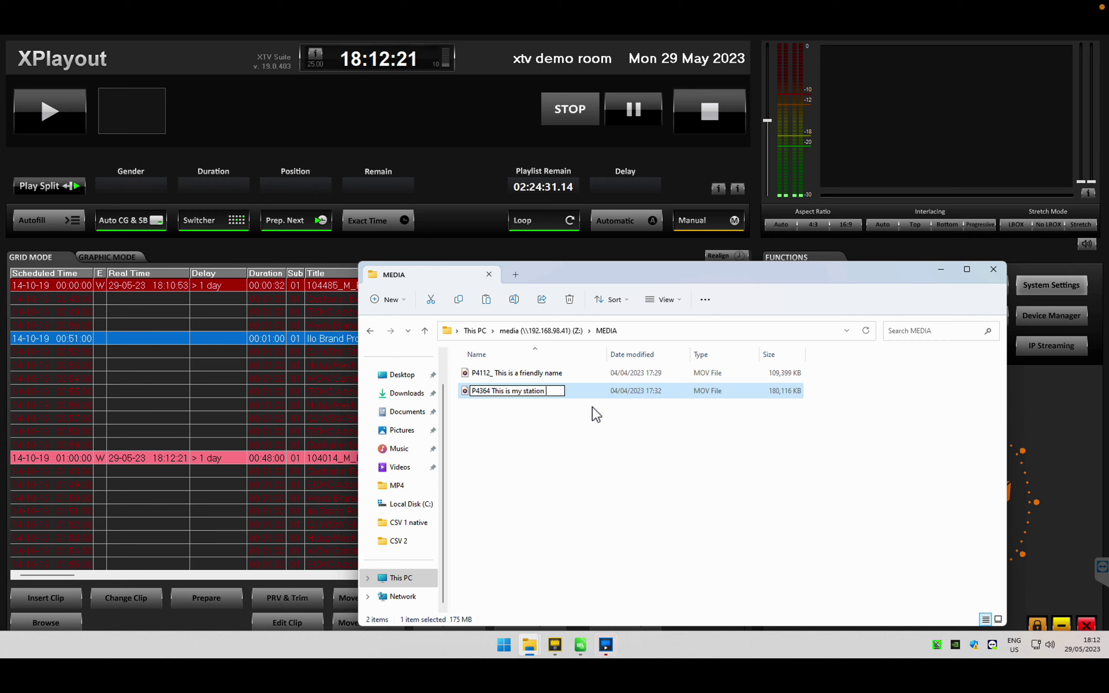
pyautogui.write('O(D')
pyautogui.press('Return')
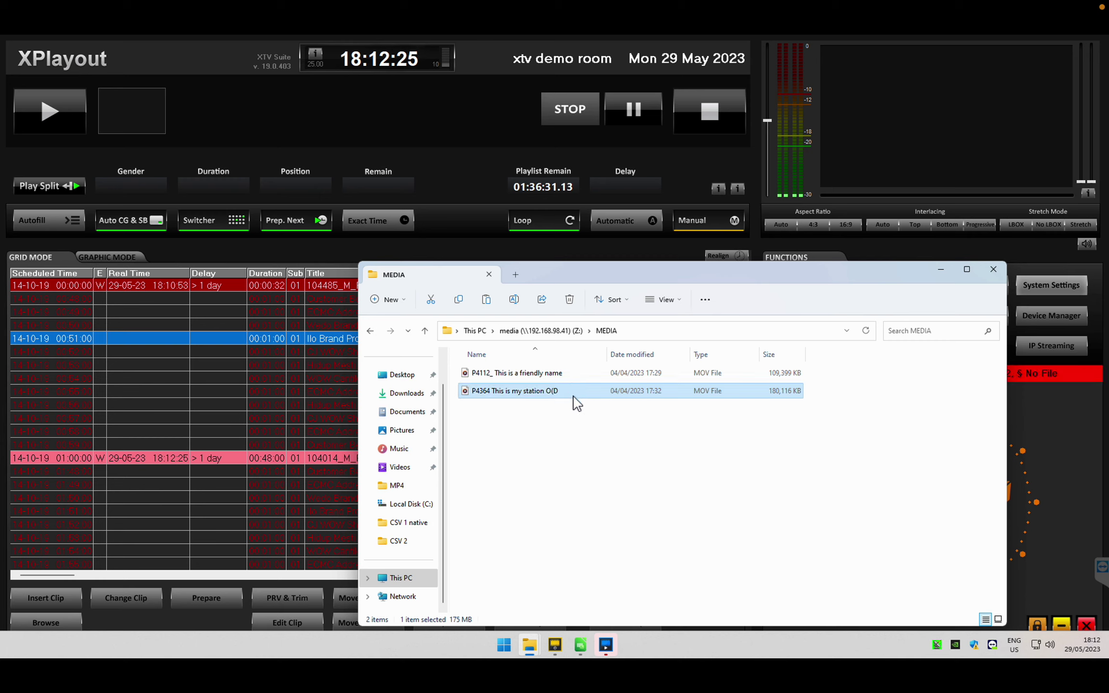
# Switch back to XPlayout and prepare the first playlist clip without airing it to recheck its media status
pyautogui.click(476, 191)
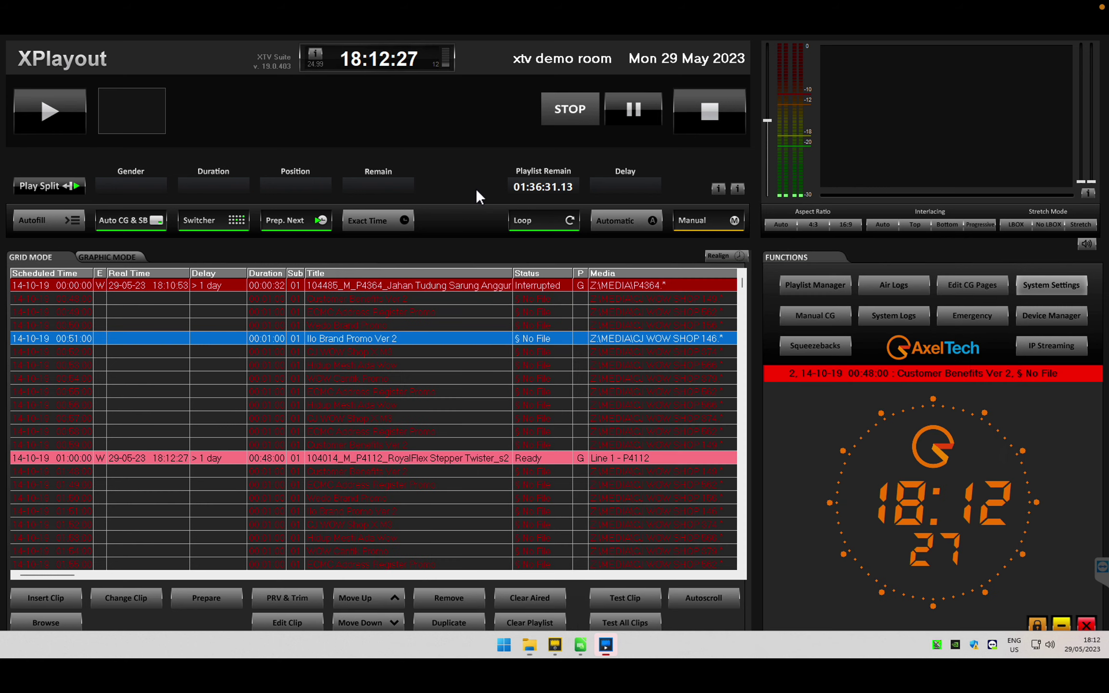
pyautogui.doubleClick(497, 284)
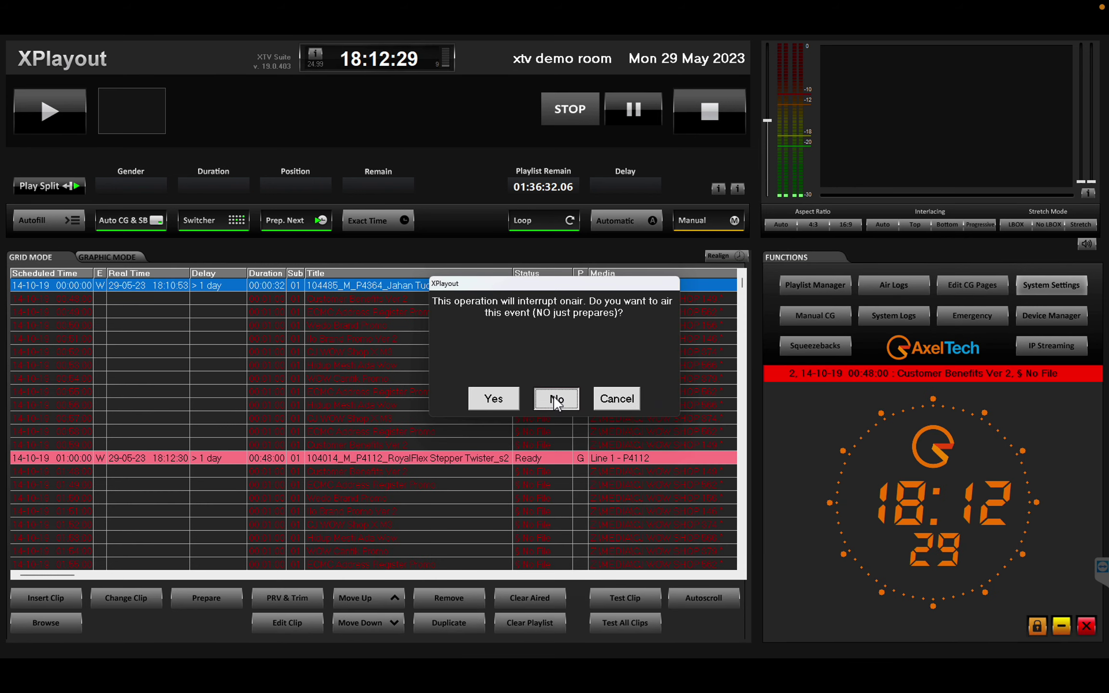
pyautogui.click(556, 399)
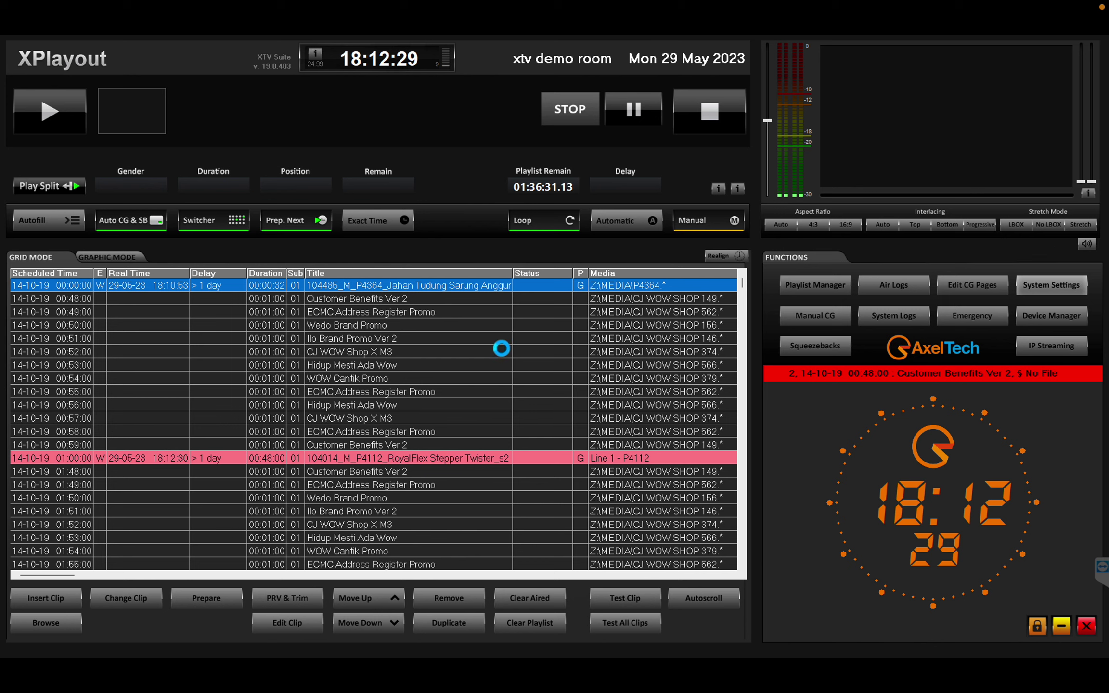
pyautogui.click(514, 335)
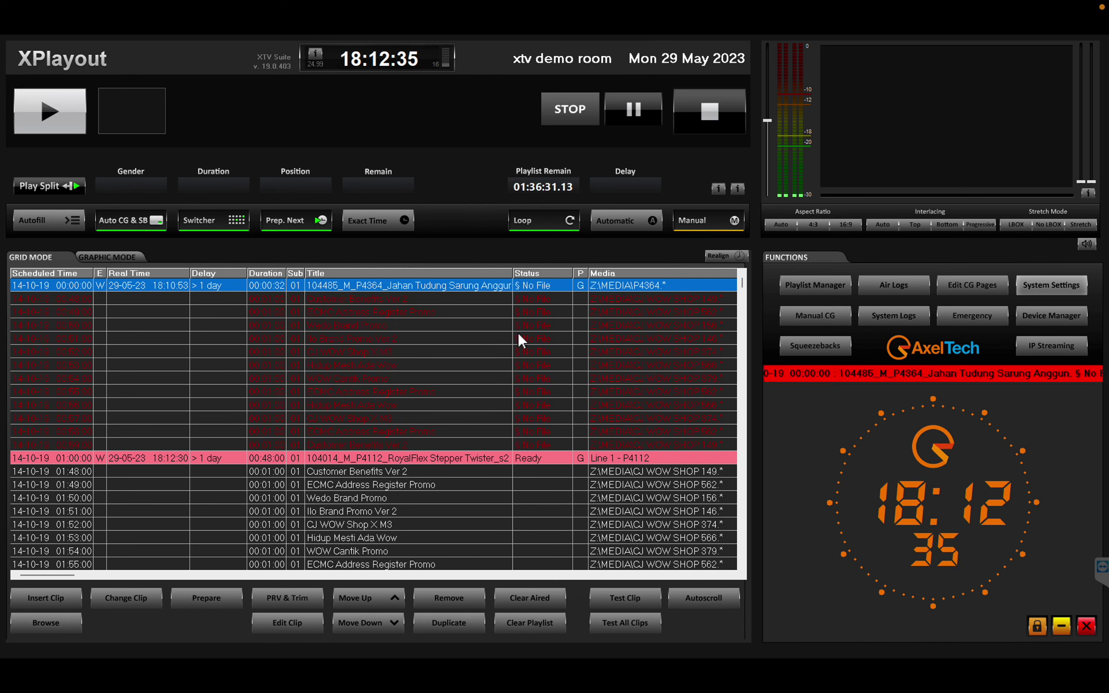
# Replace the current playlist with CJCH1_14102019_v1.0.csv from the CSV 2 folder and select the first clip to check its media name and status
pyautogui.click(648, 288)
pyautogui.click(788, 288)
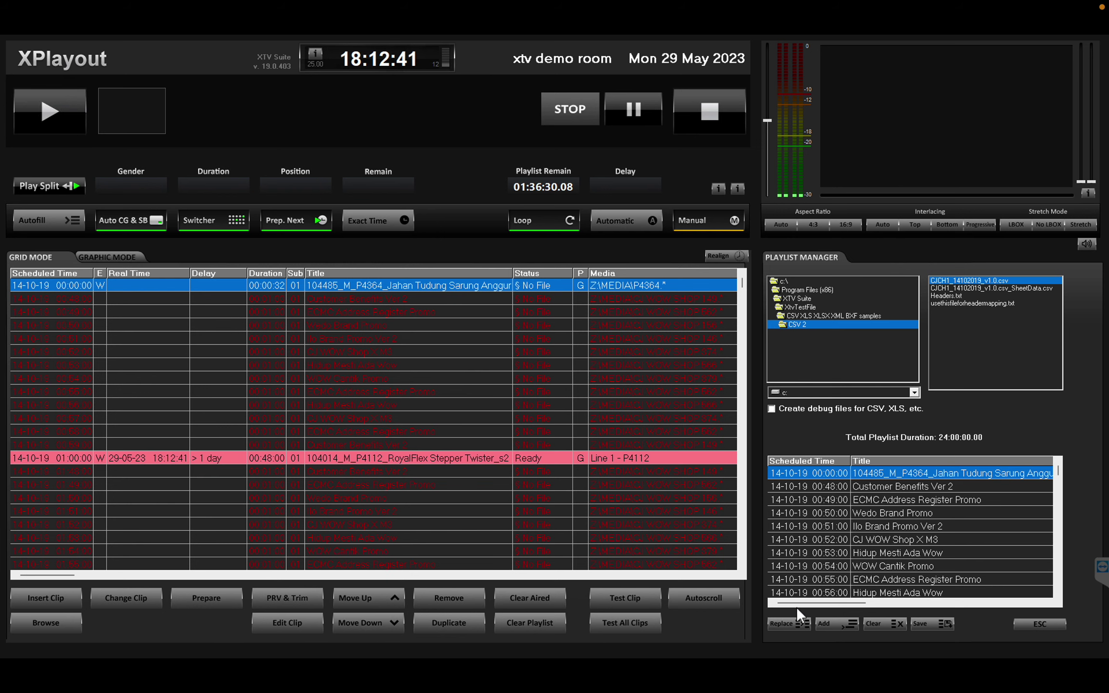
pyautogui.click(791, 626)
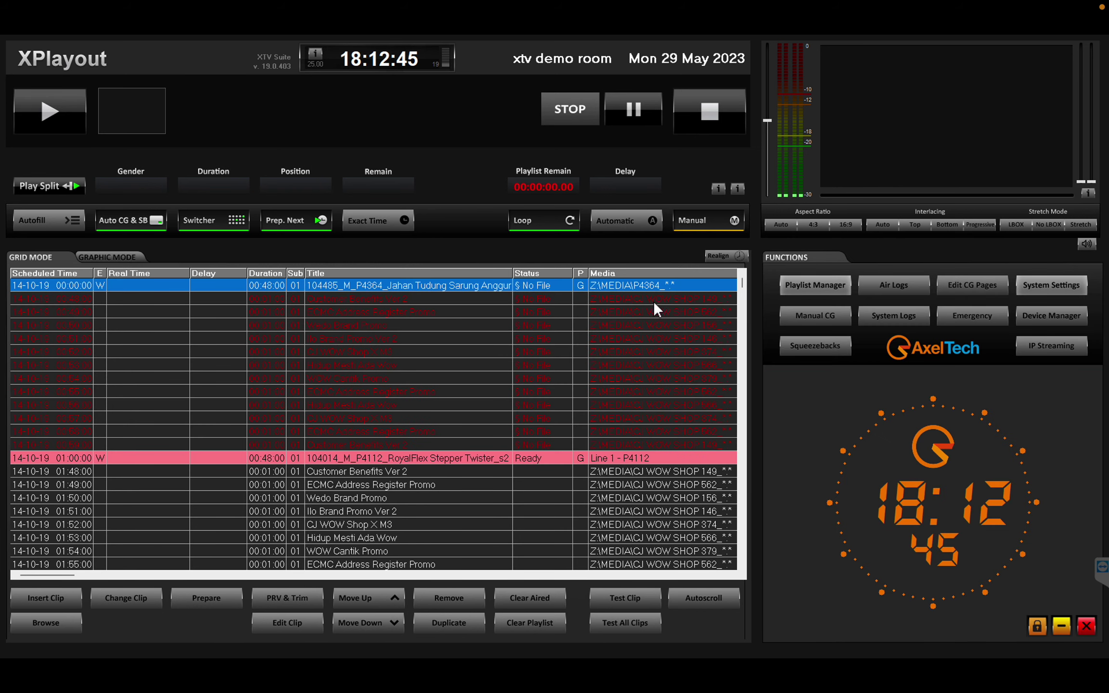
pyautogui.click(640, 296)
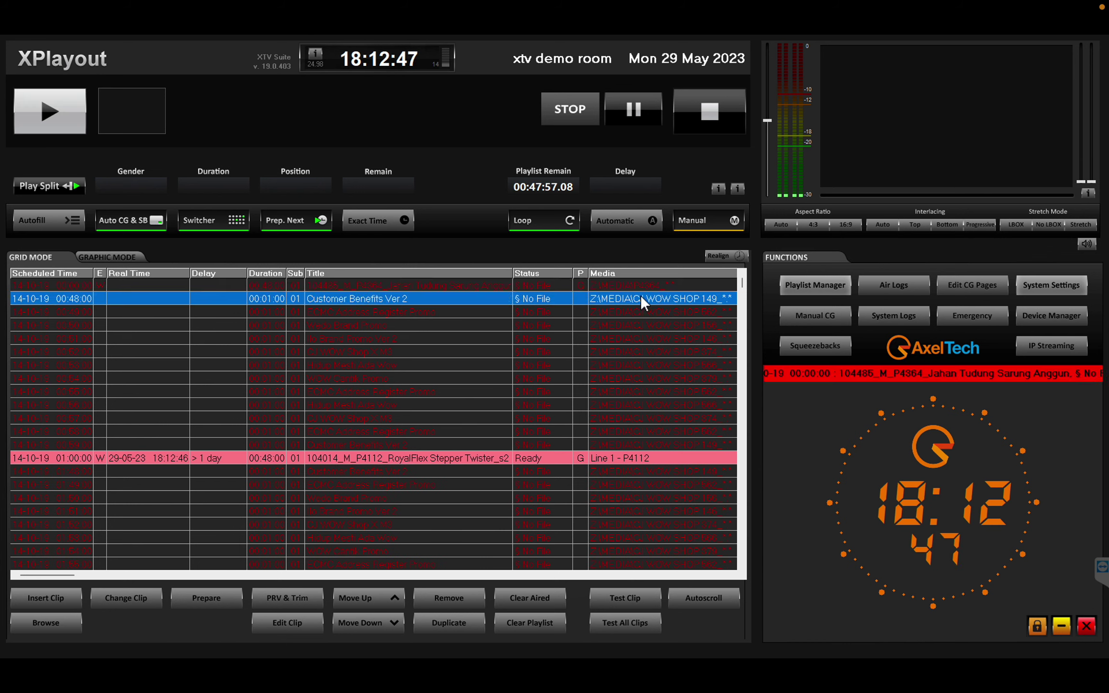
pyautogui.click(644, 287)
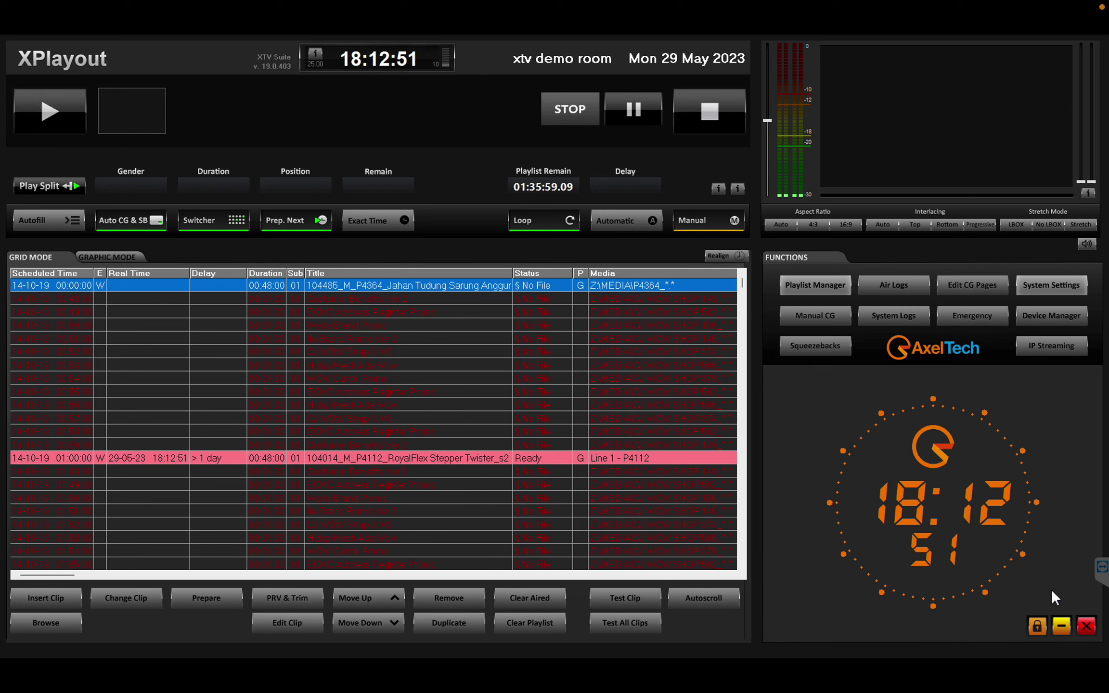
# Switch to the MEDIA folder and add an underscore after P4364, renaming the file as "P4364_ This is my station O(D"
pyautogui.click(1057, 623)
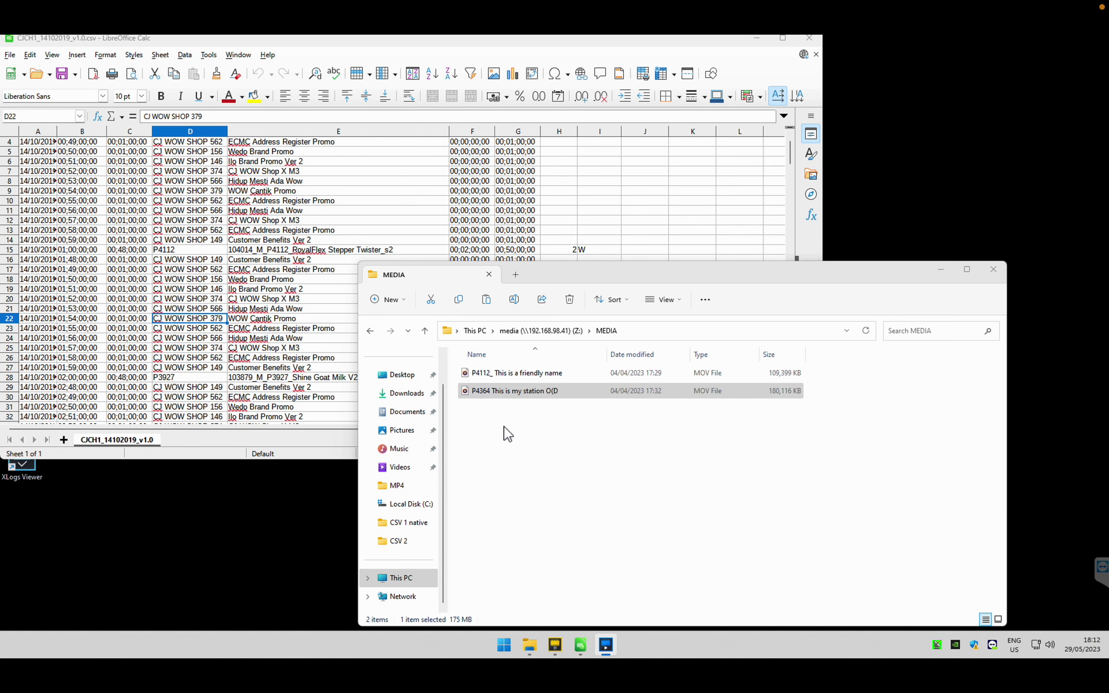
pyautogui.rightClick(502, 395)
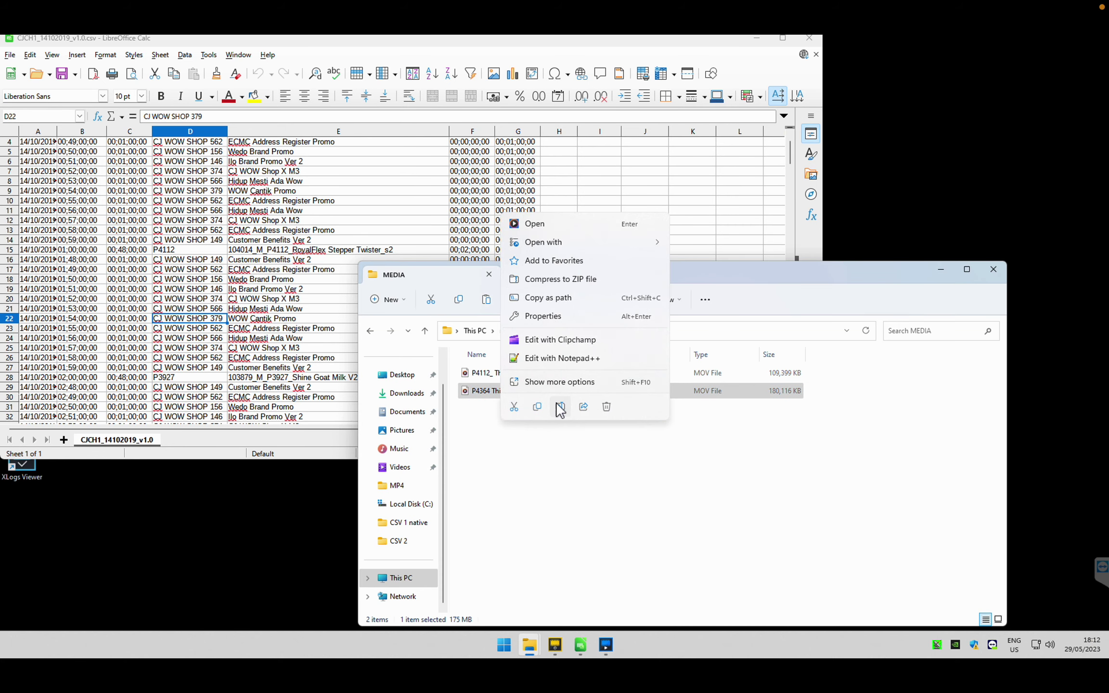
pyautogui.click(560, 407)
pyautogui.click(491, 392)
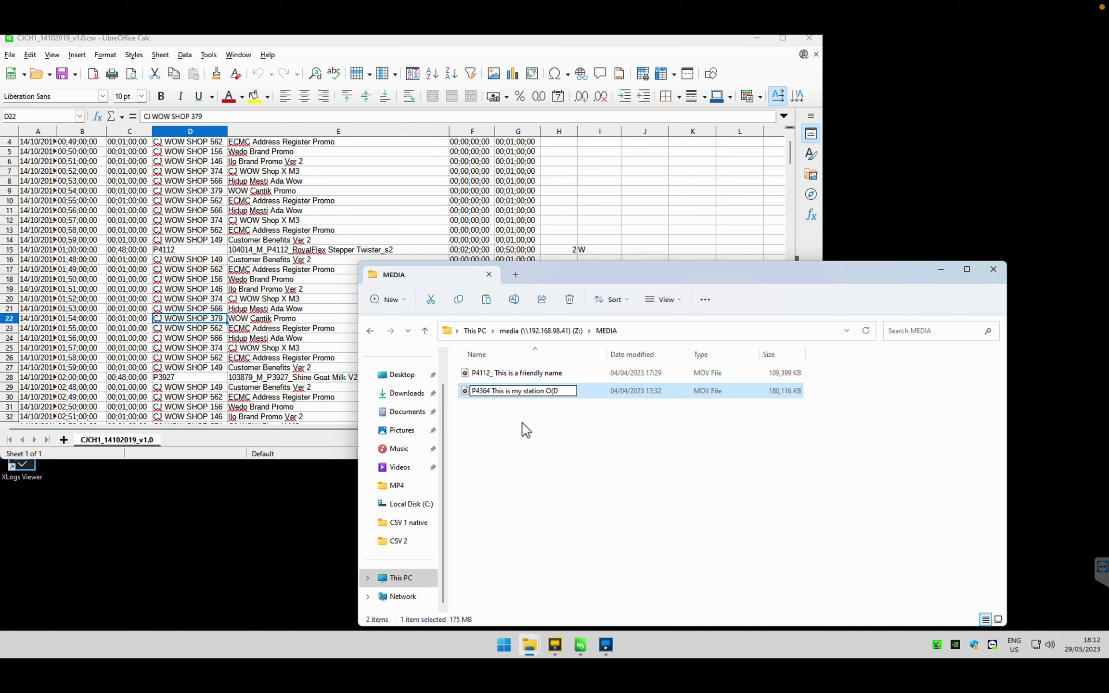
pyautogui.write('_')
pyautogui.press('Return')
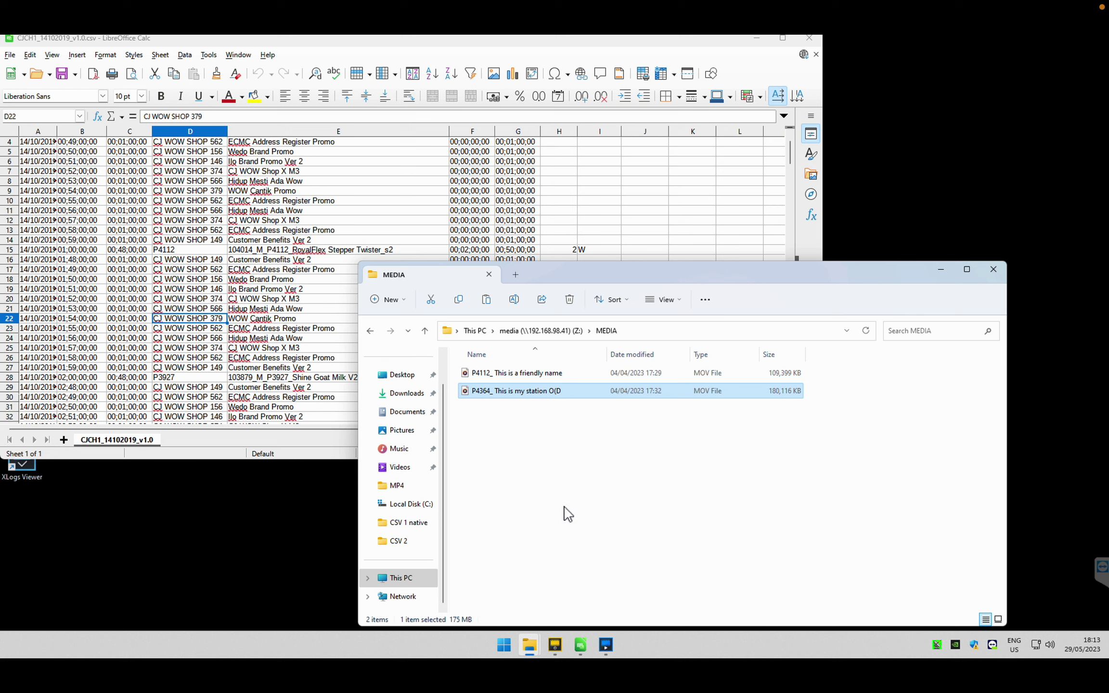
# Switch to XPlayout and select the first playlist clip to check its status and media name
pyautogui.click(606, 645)
pyautogui.click(621, 367)
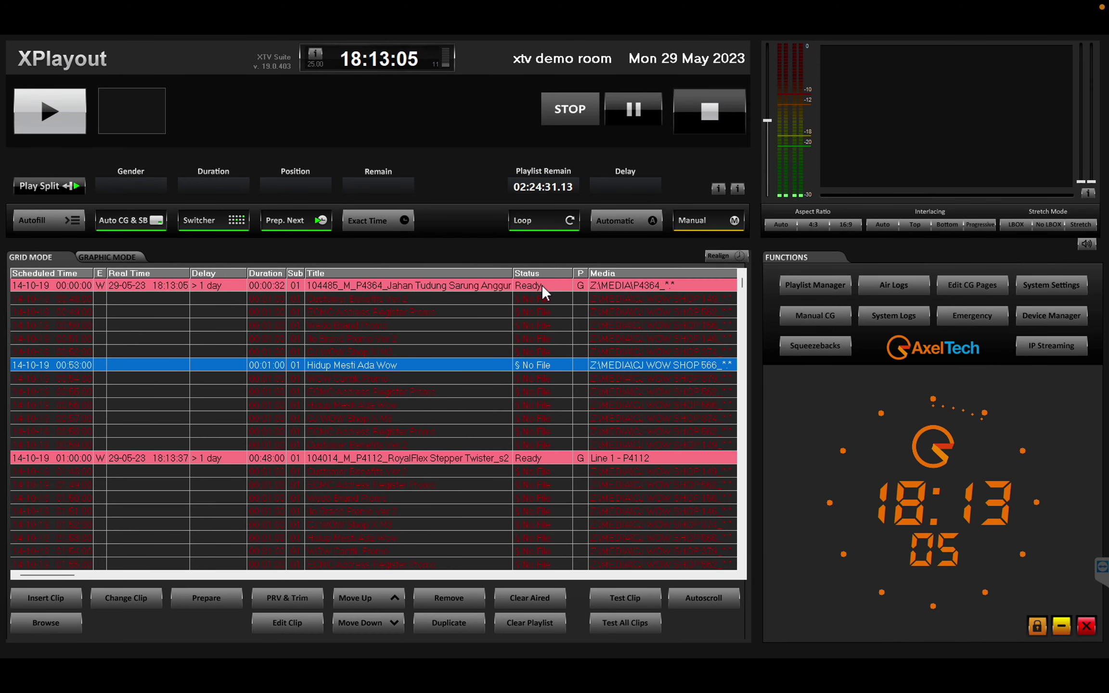
pyautogui.click(542, 288)
pyautogui.click(540, 327)
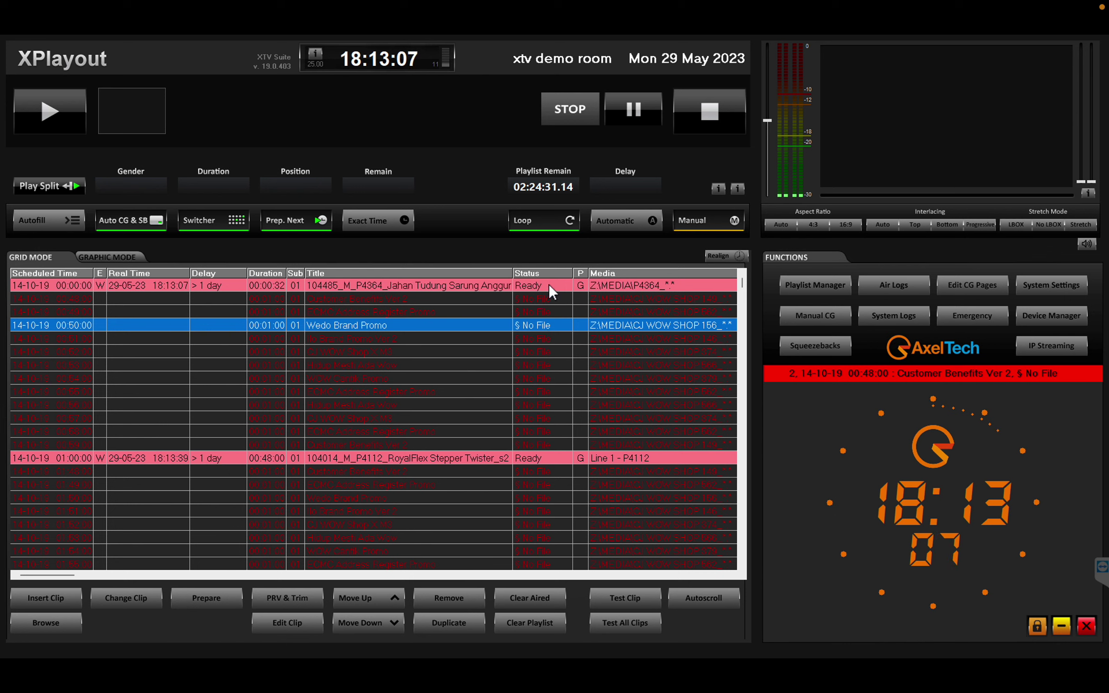
pyautogui.click(548, 285)
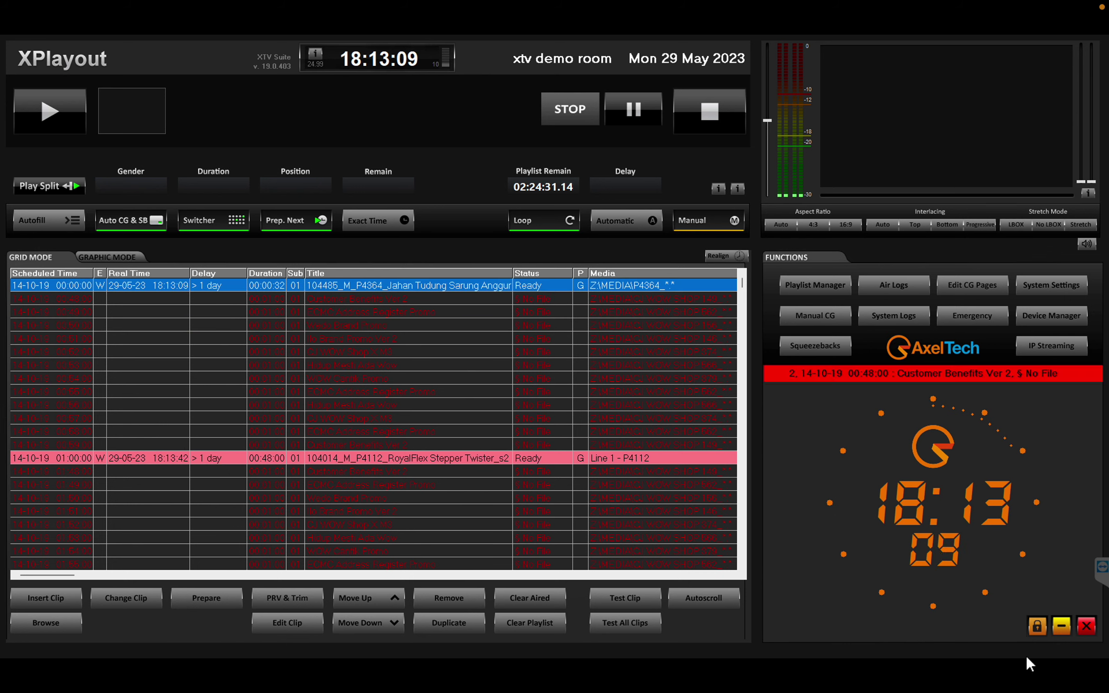
# Compare the file names in the MEDIA folder with the media paths of the CJ WOW SHOP clips in XPlayout
pyautogui.click(1061, 625)
pyautogui.click(593, 494)
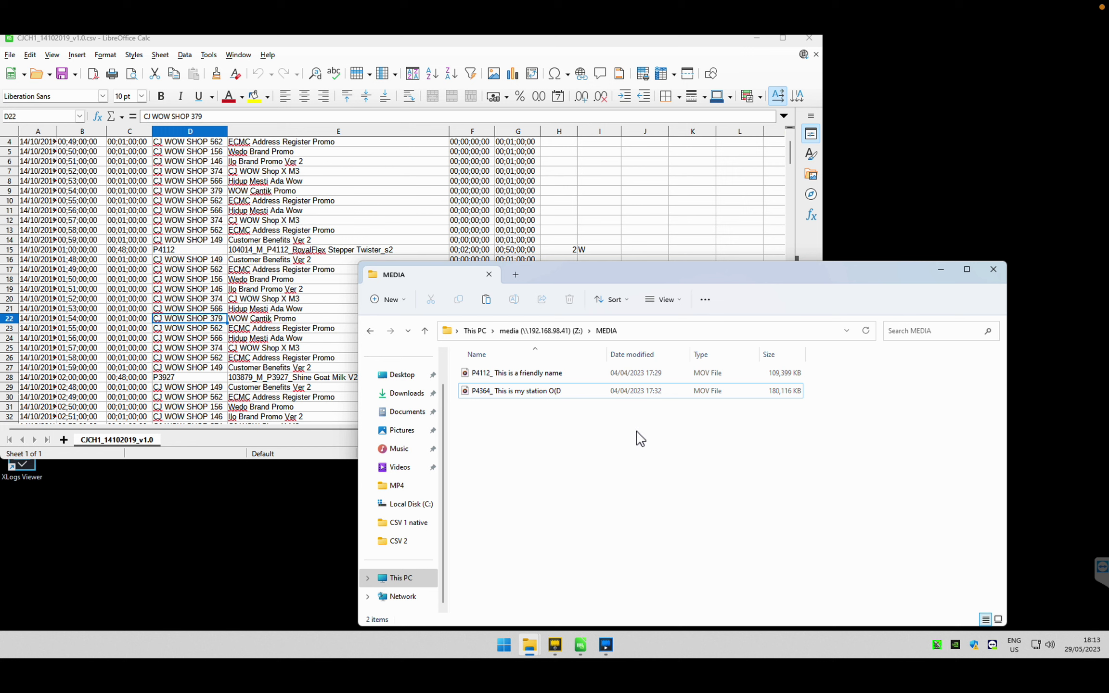
pyautogui.click(607, 647)
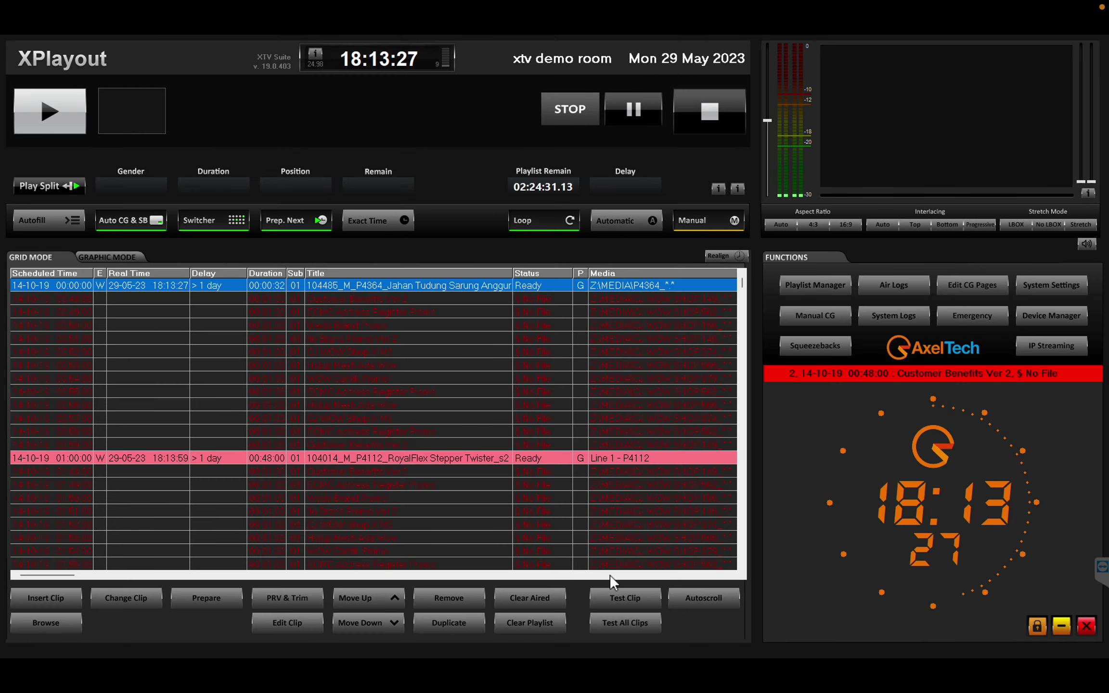
pyautogui.click(298, 365)
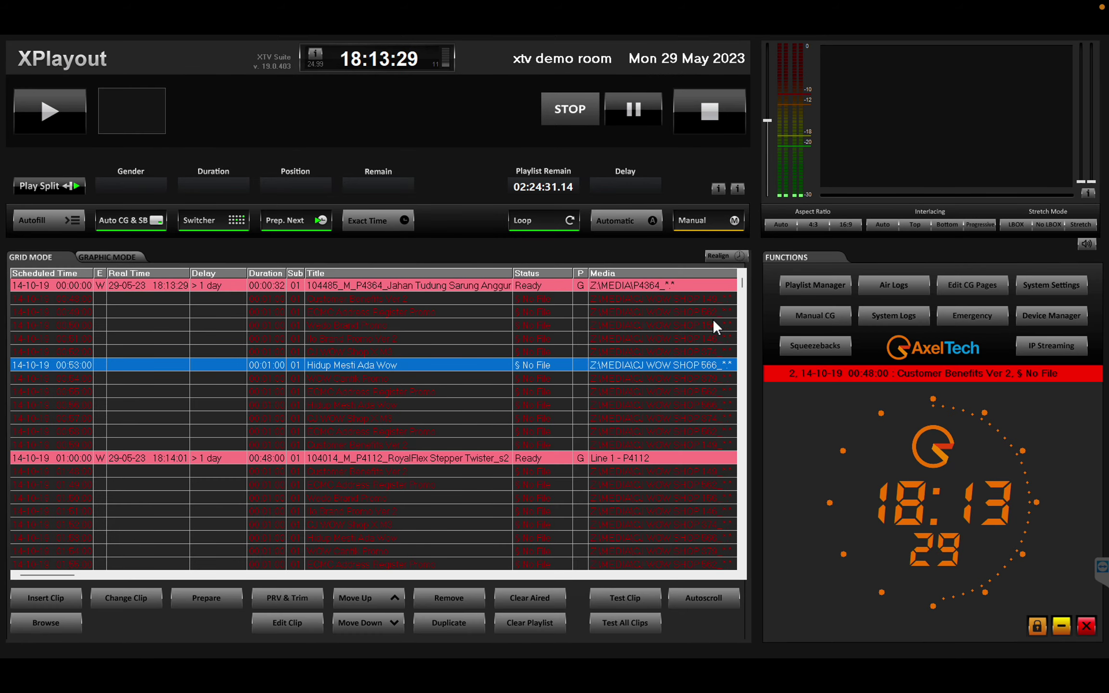
pyautogui.click(667, 528)
# Set the line/memo folder to Z:\LineAndMemo\ in the 3rd party playlist settings and apply the system settings
pyautogui.click(1032, 284)
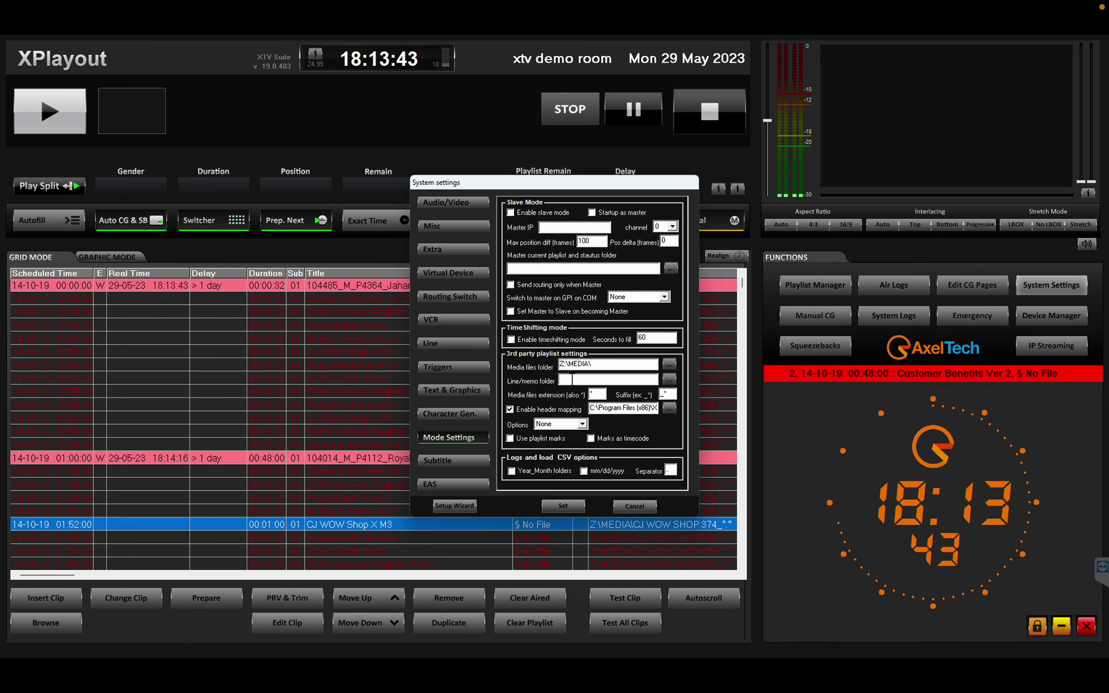
pyautogui.click(572, 378)
pyautogui.click(669, 379)
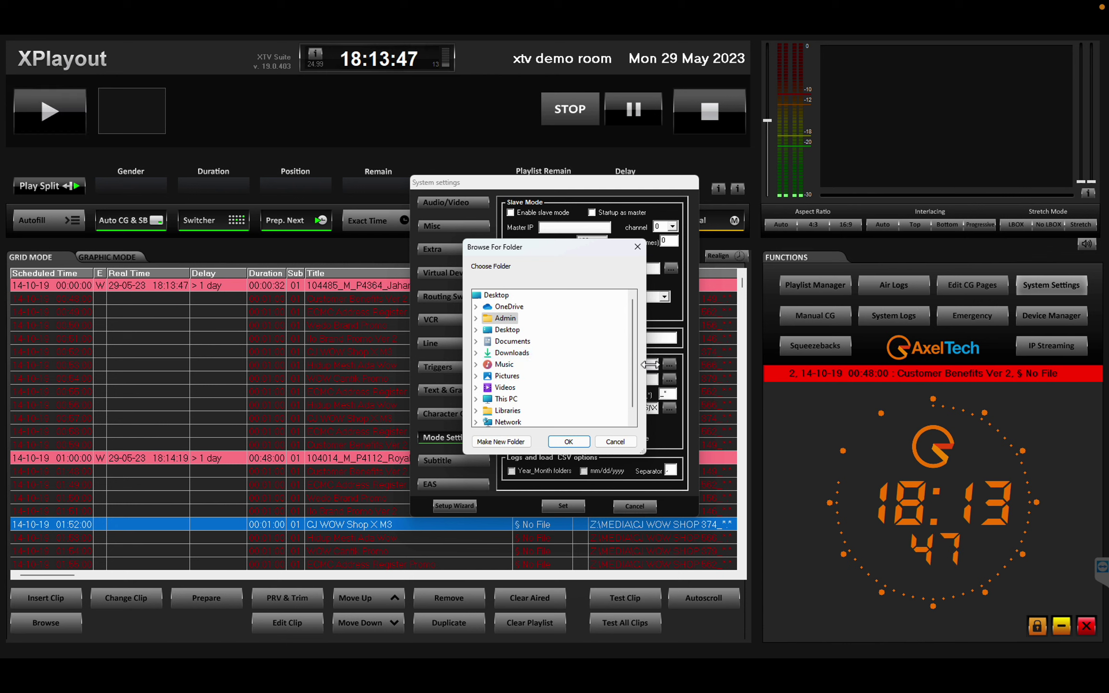
pyautogui.scroll(-1, 633, 390)
pyautogui.click(523, 387)
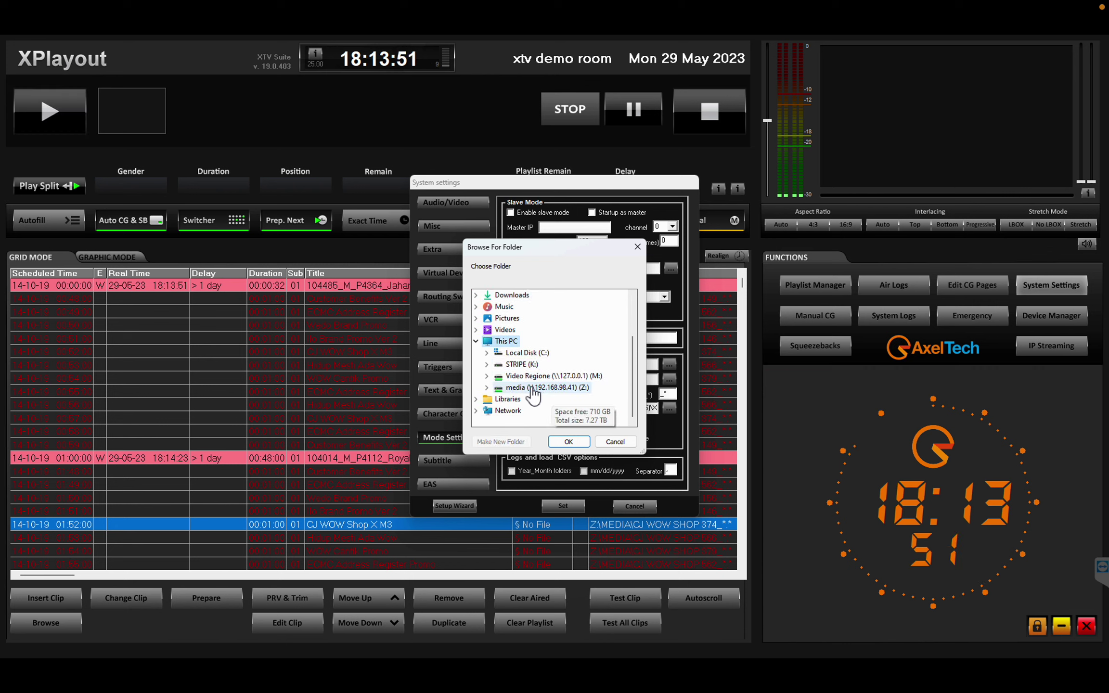
pyautogui.doubleClick(531, 387)
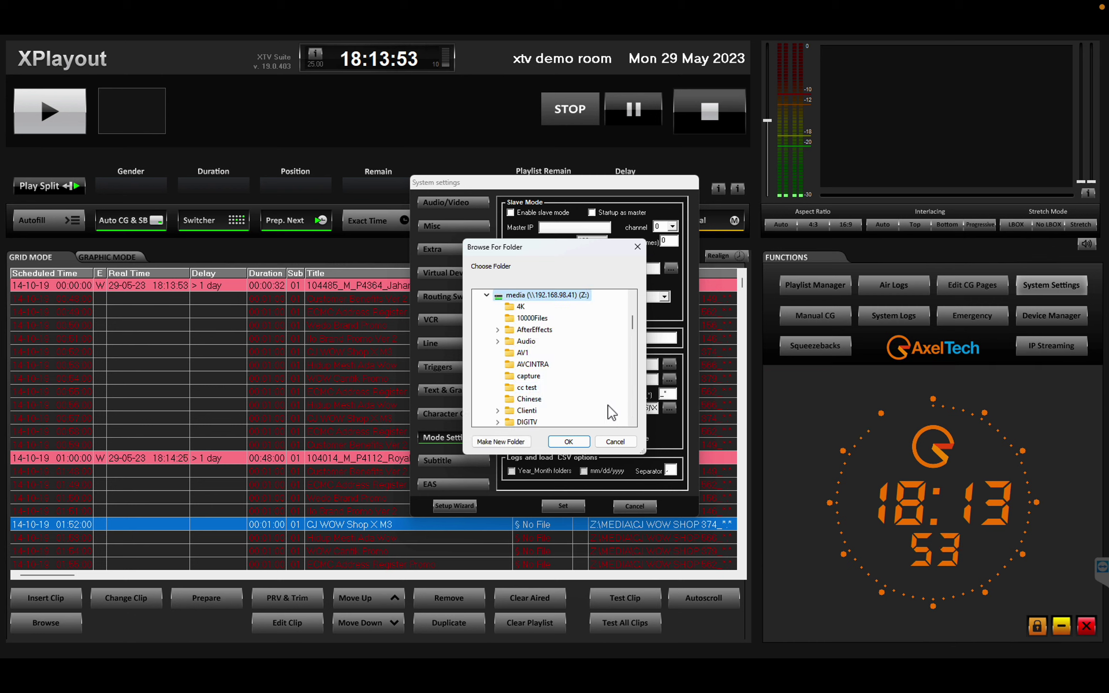
pyautogui.click(634, 396)
pyautogui.click(633, 396)
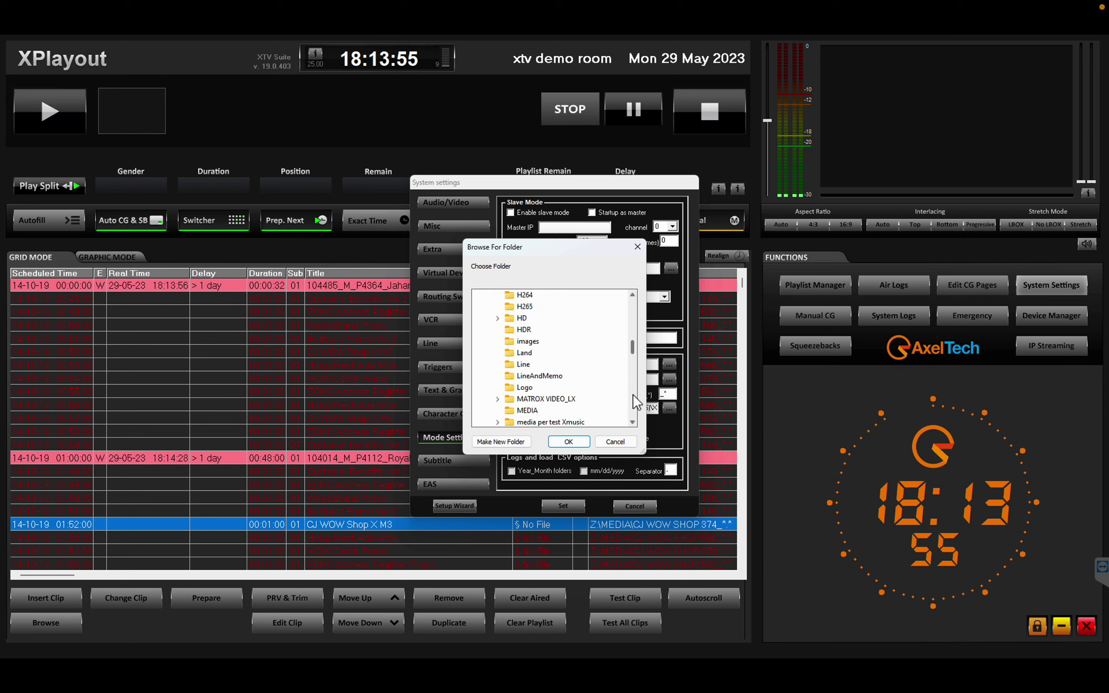
pyautogui.click(568, 441)
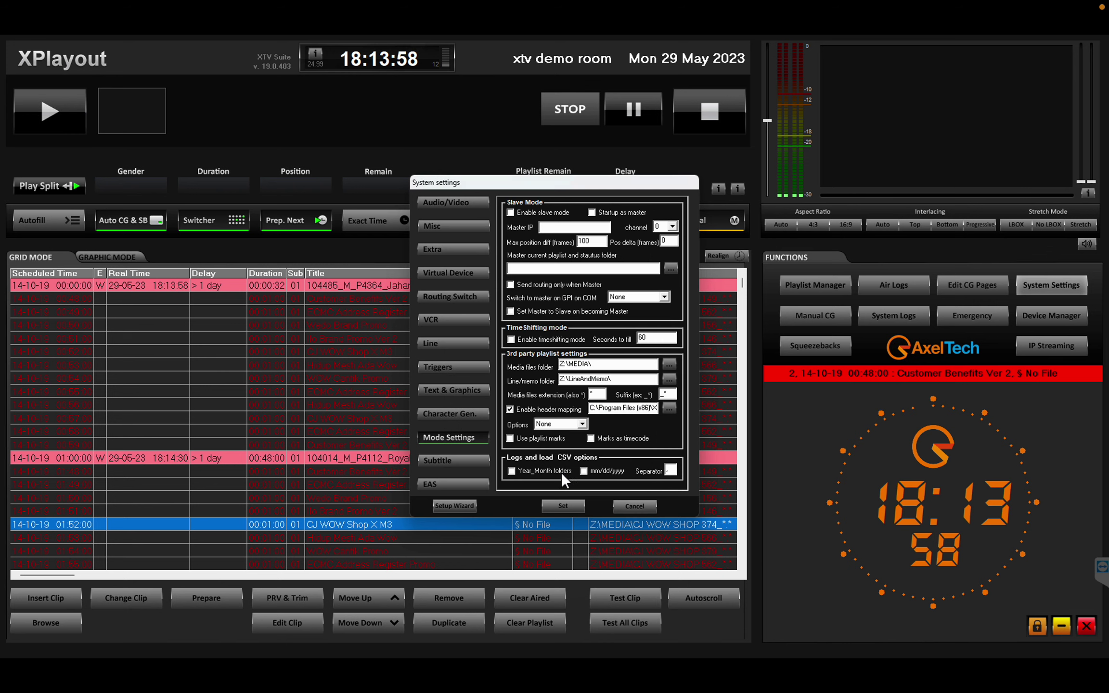
pyautogui.click(556, 504)
pyautogui.click(560, 405)
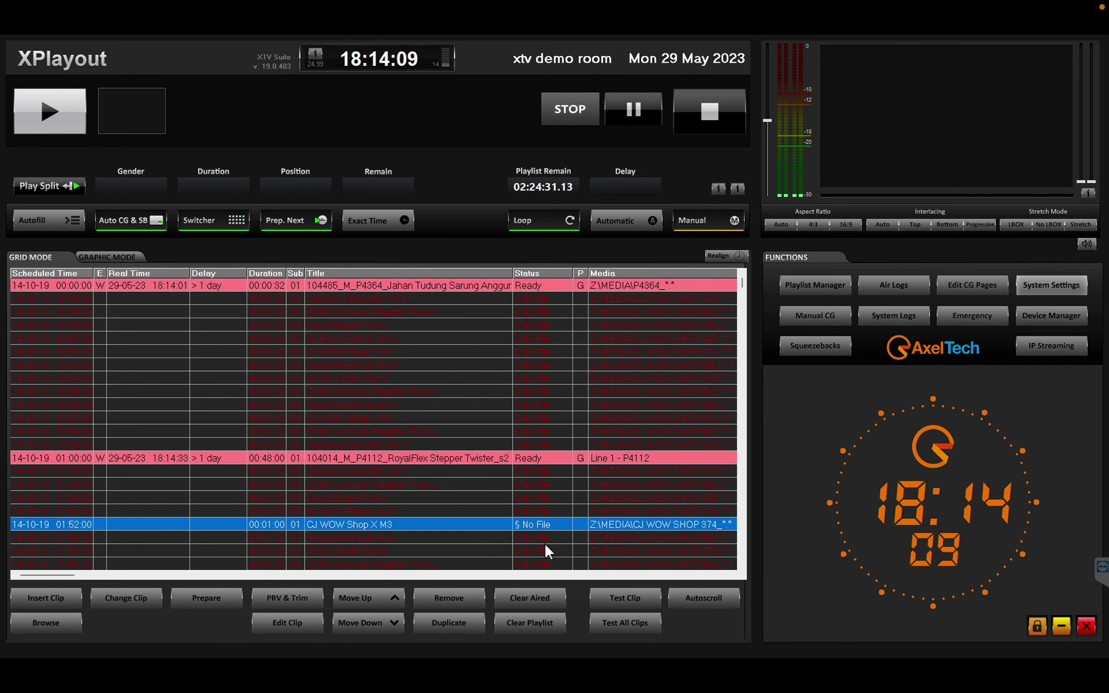
# Find and select the 103879_M_P3927_Shine Goat Milk V2 clip in the playlist to check its media name and status
pyautogui.click(544, 545)
pyautogui.scroll(-5, 612, 570)
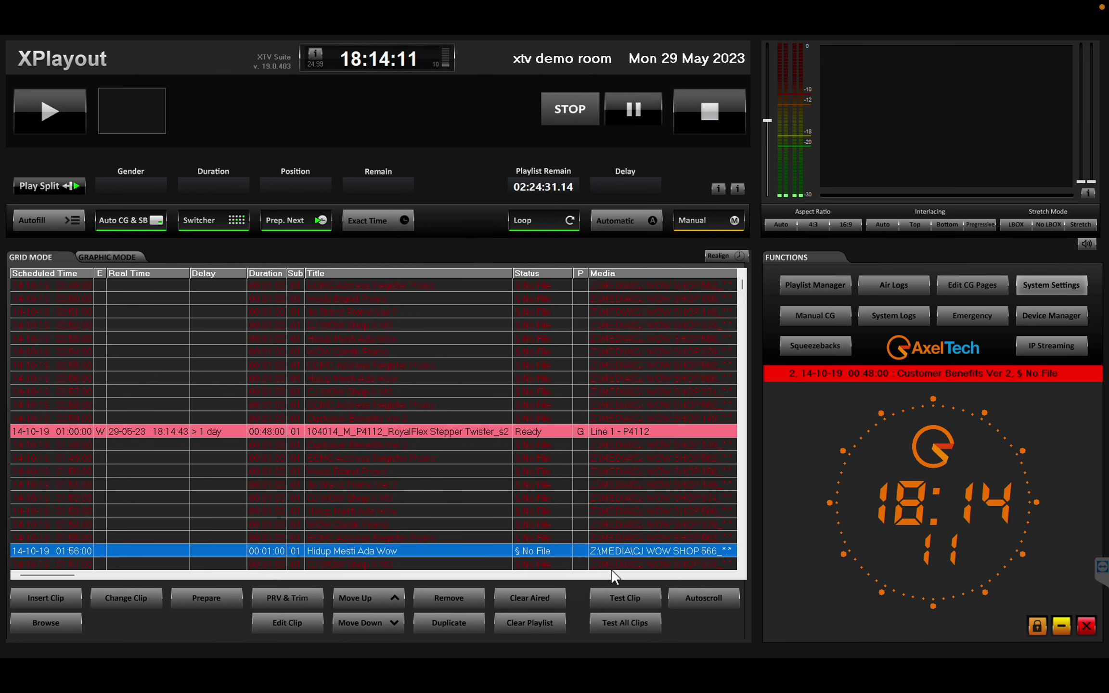
pyautogui.scroll(-3, 611, 570)
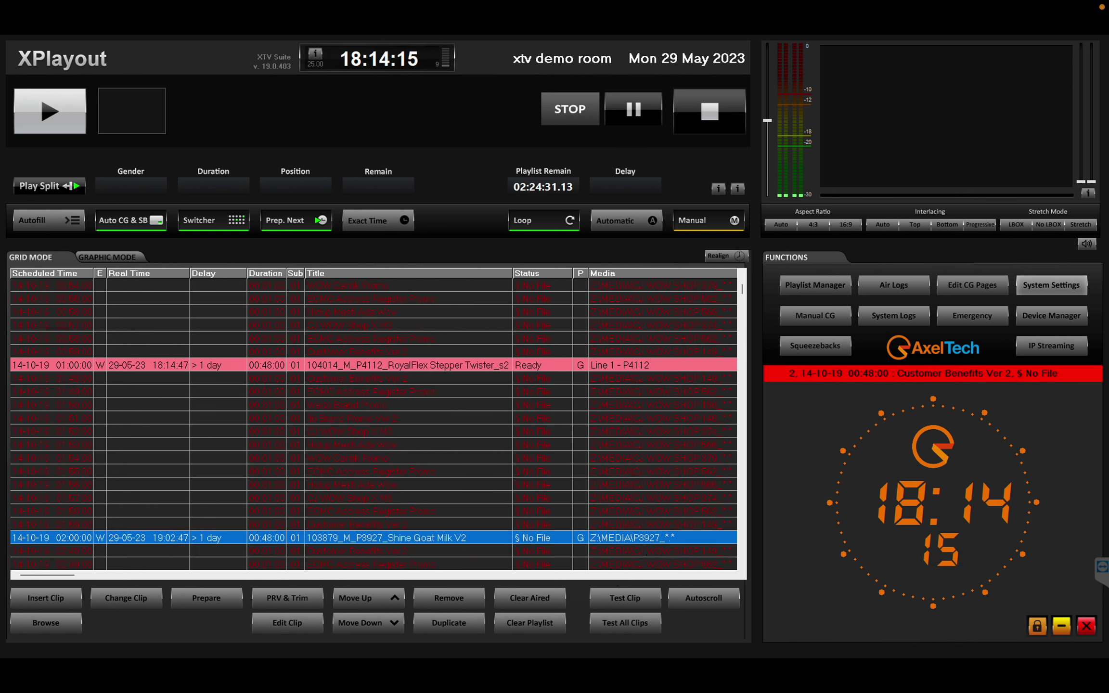
# Minimize the playout, spreadsheet and MEDIA folder windows and launch XTrimmer from the desktop
pyautogui.click(1058, 622)
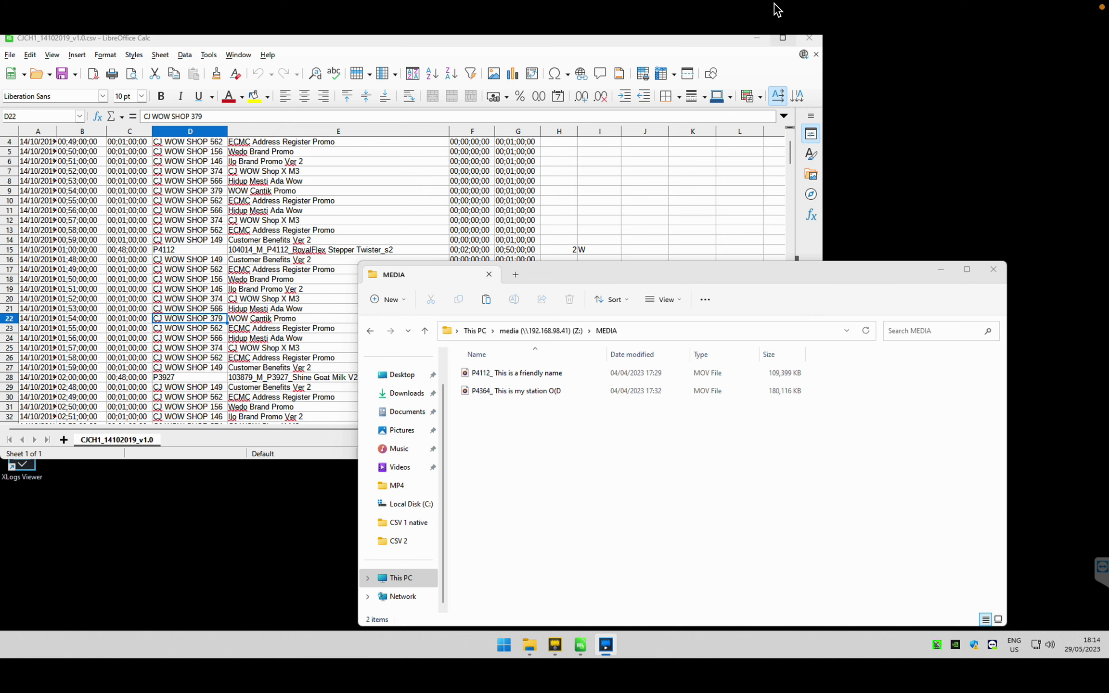
pyautogui.click(756, 38)
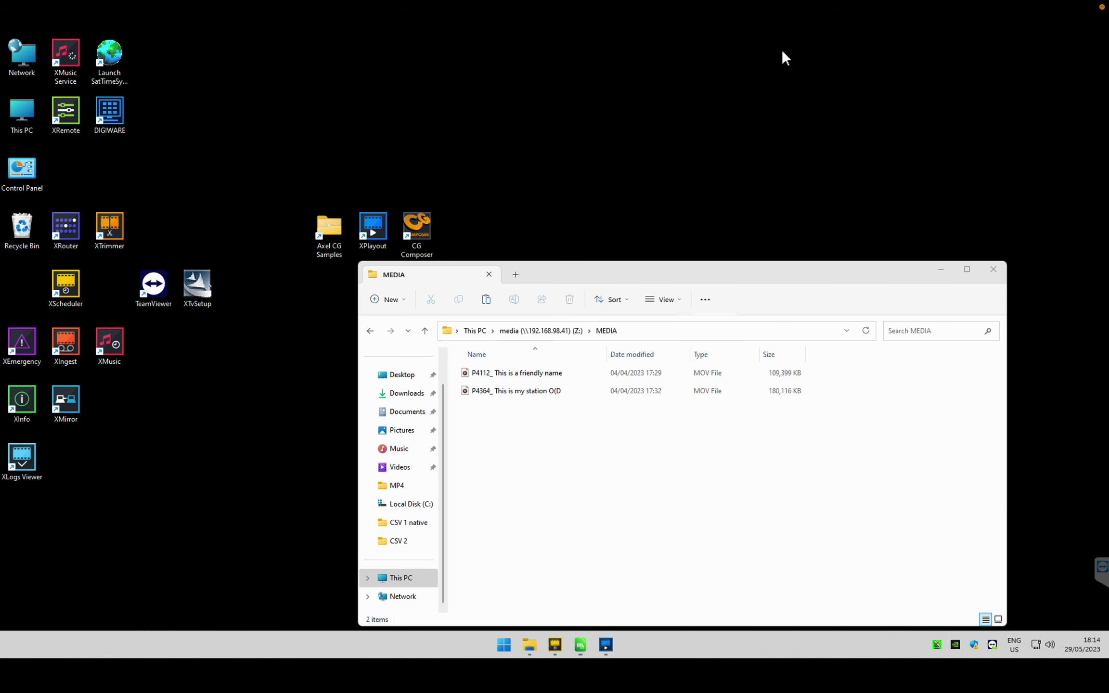
pyautogui.click(941, 270)
pyautogui.doubleClick(104, 229)
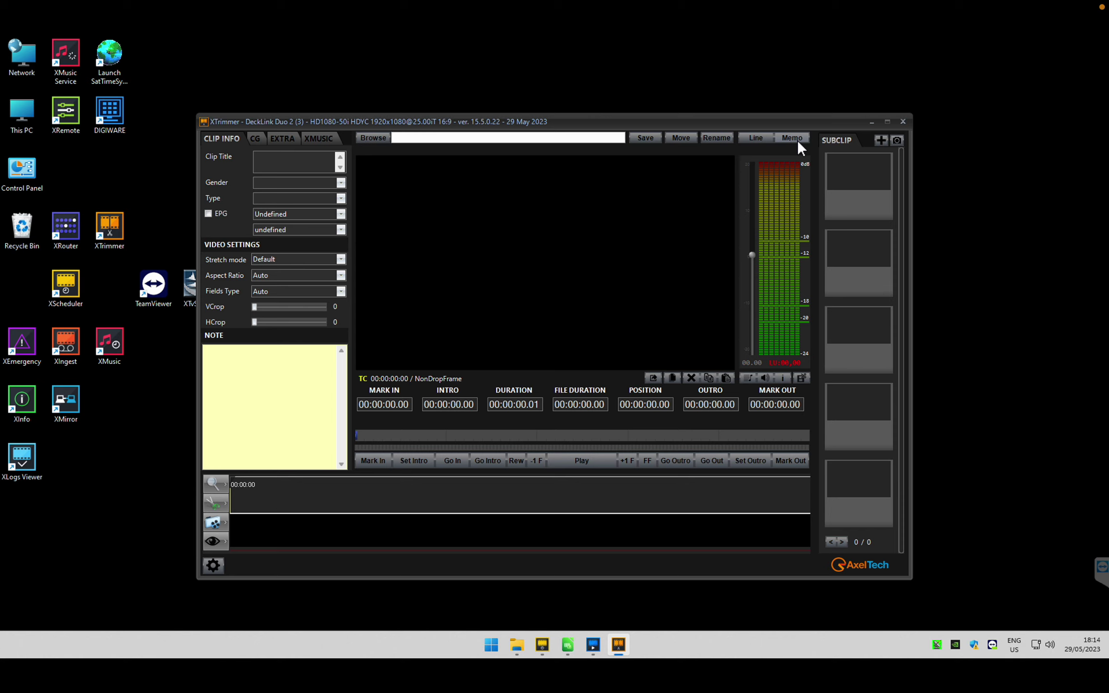
# Create a line named "News at 9" assigned to Line3 - 3
pyautogui.click(756, 138)
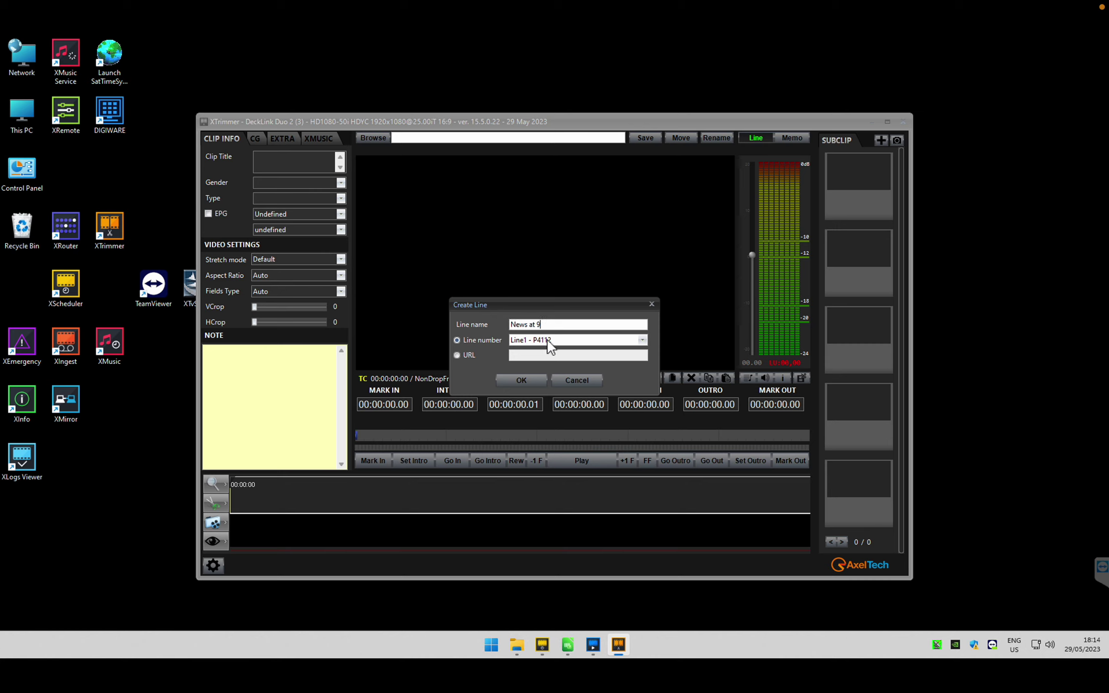
pyautogui.click(547, 340)
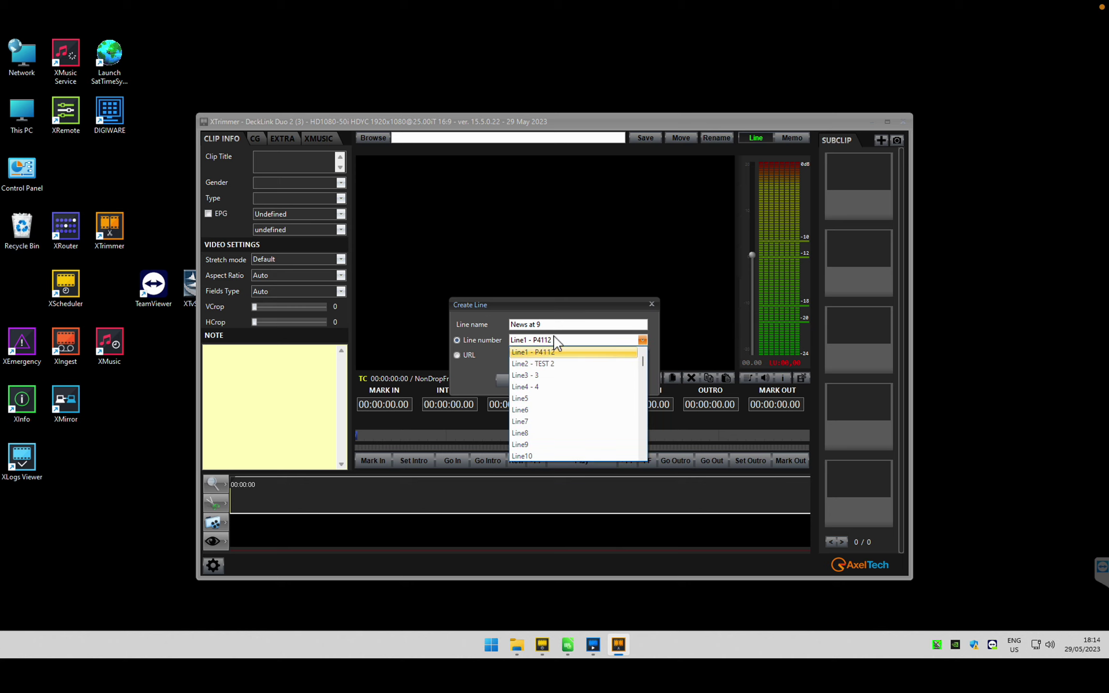
pyautogui.click(550, 376)
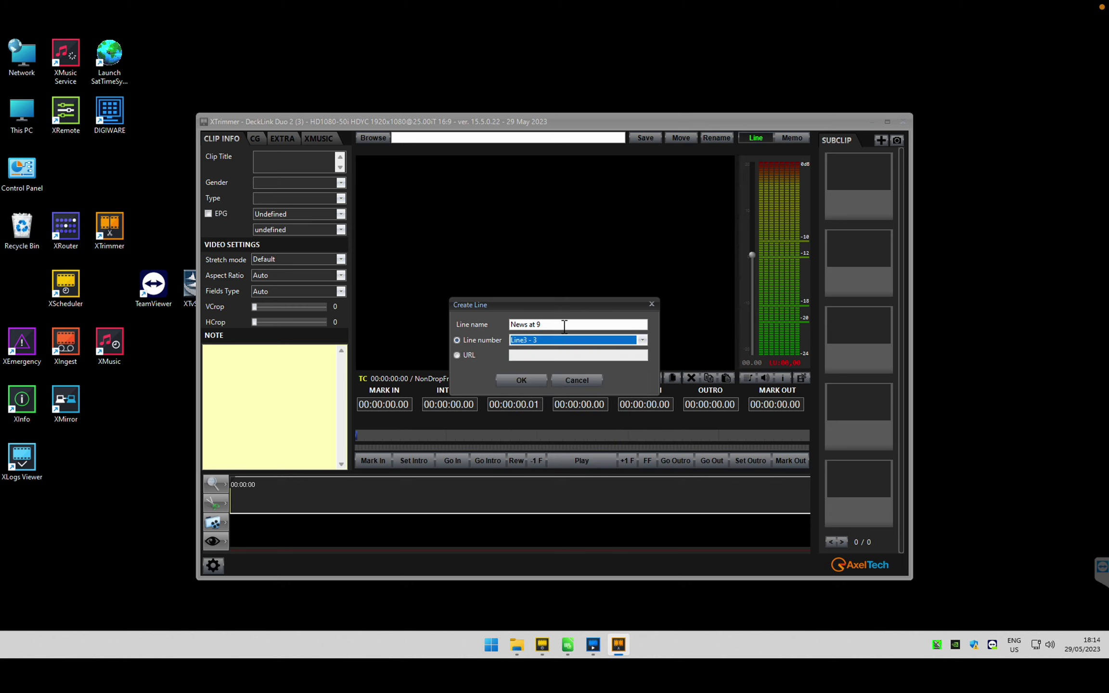
pyautogui.click(521, 381)
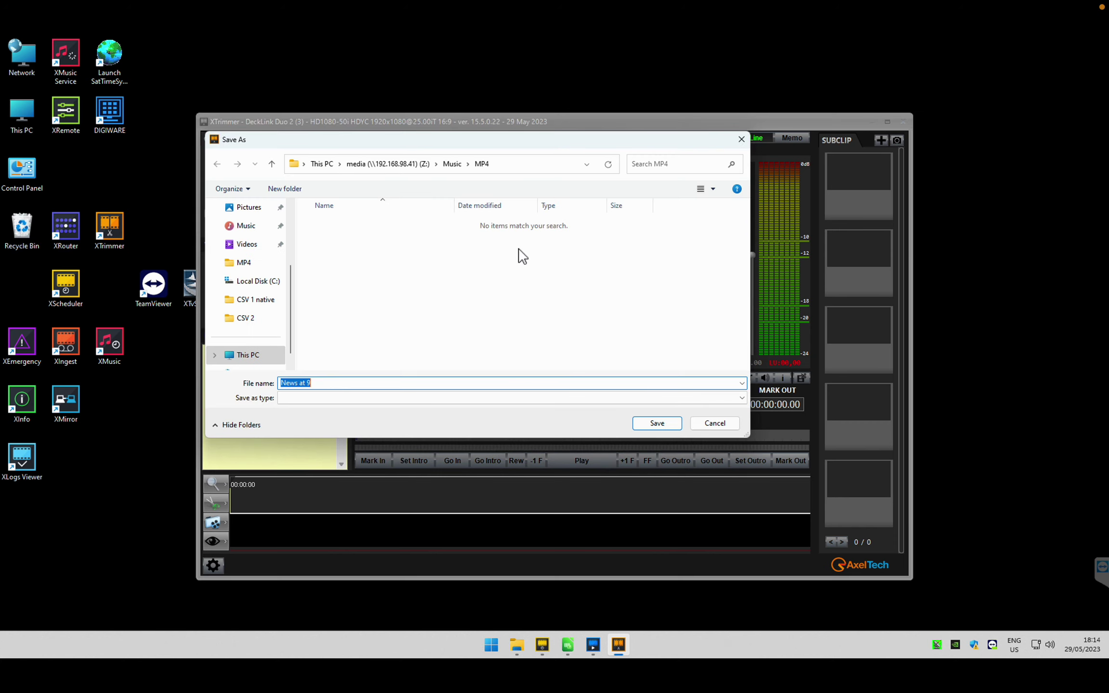
# Check the Shine Goat Milk clip's media name in XPlayout and save the line file as P3927 in the Z: drive's Line folder
pyautogui.click(394, 165)
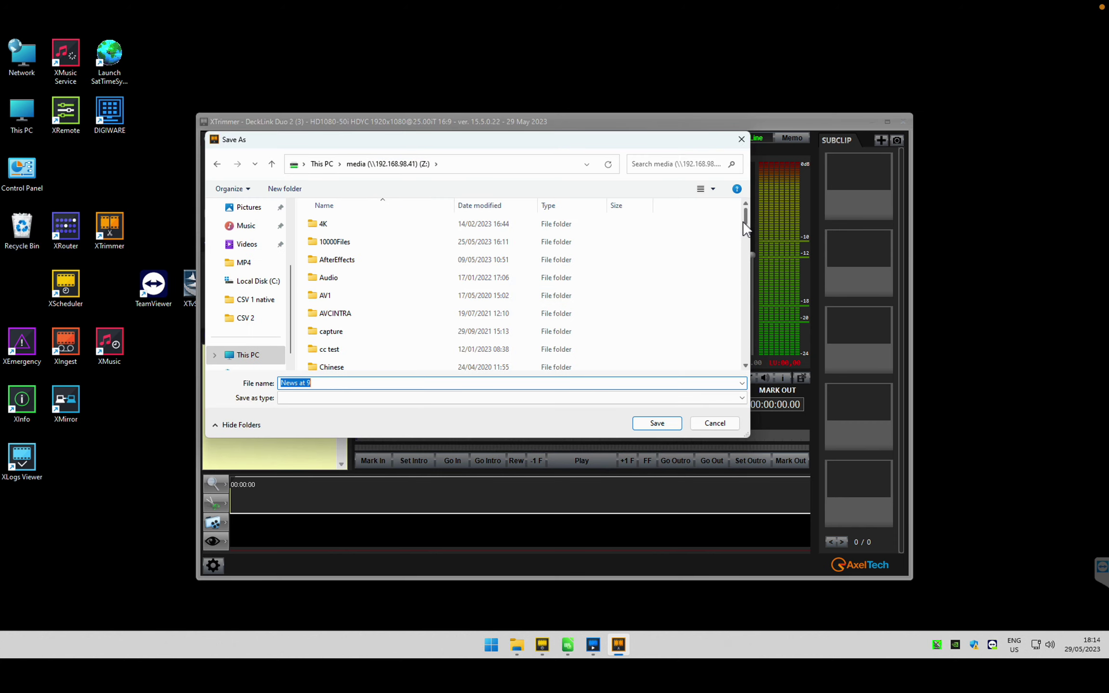
pyautogui.moveTo(744, 217); pyautogui.dragTo(744, 262)
pyautogui.doubleClick(337, 263)
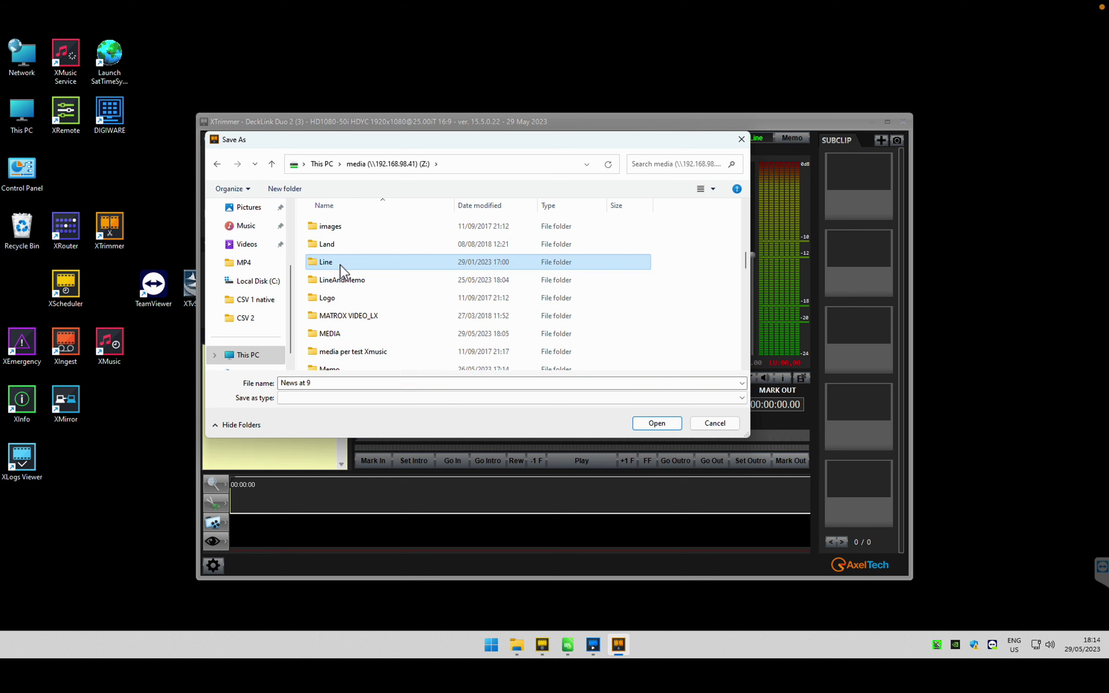
pyautogui.click(593, 645)
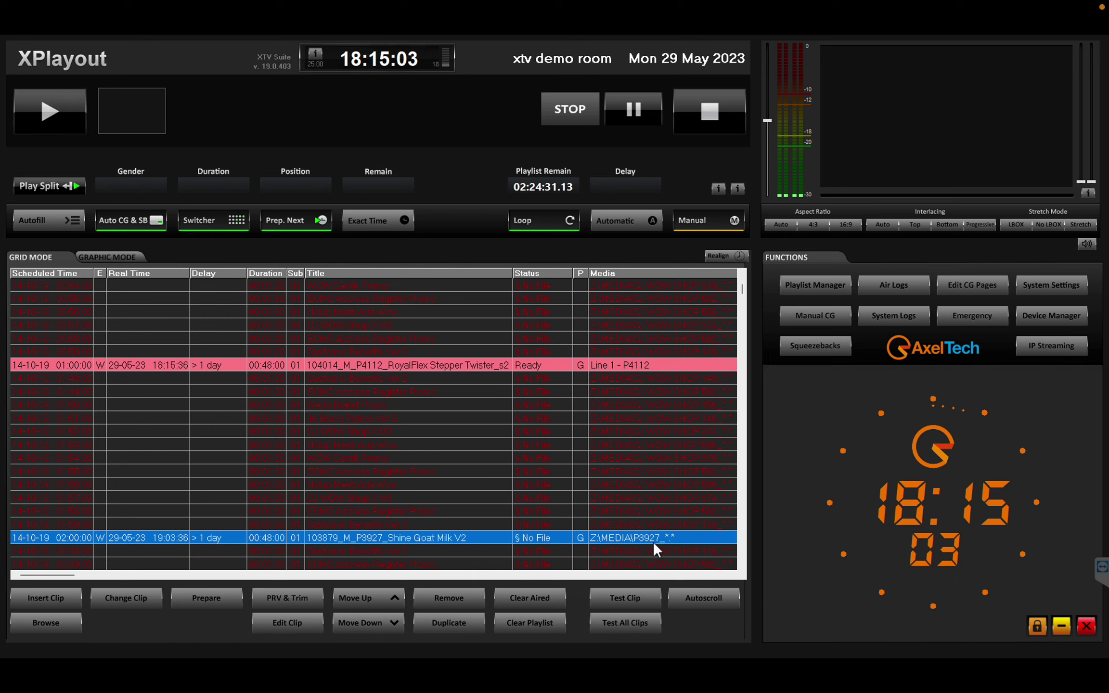
pyautogui.click(1054, 621)
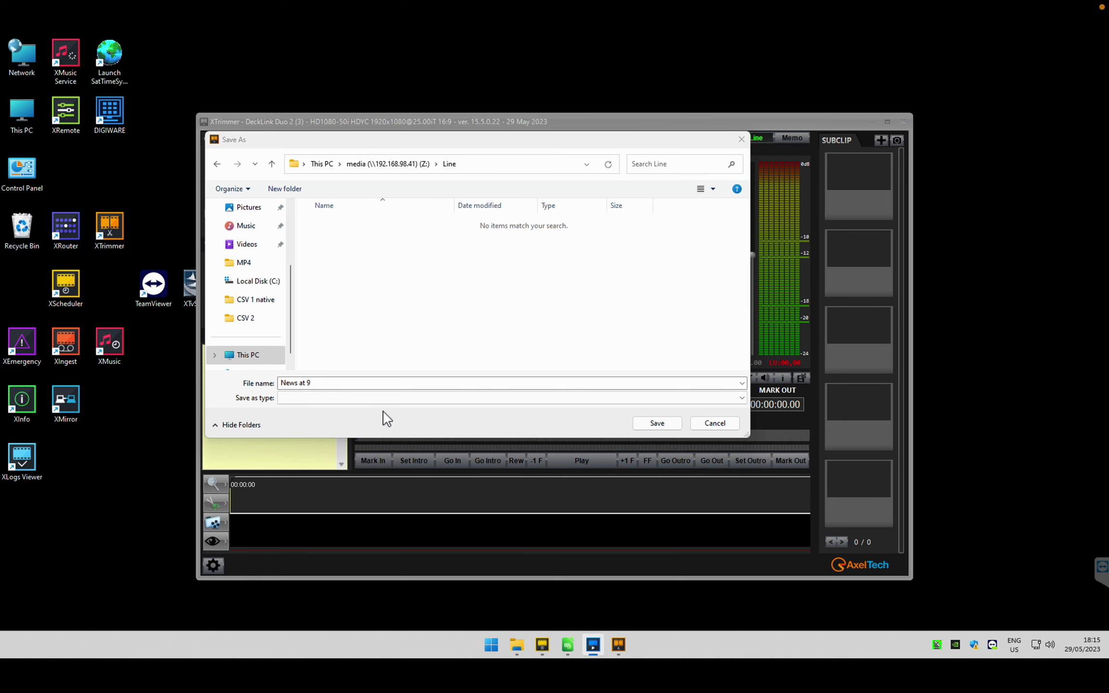
pyautogui.click(345, 382)
pyautogui.write('P3927')
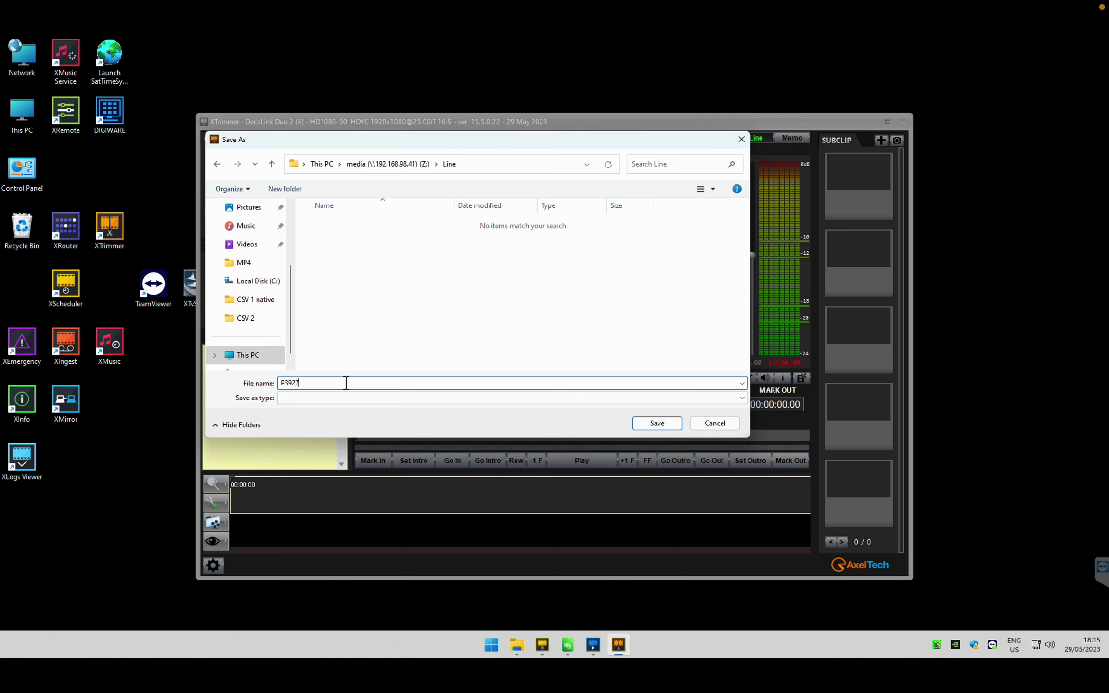
pyautogui.click(666, 426)
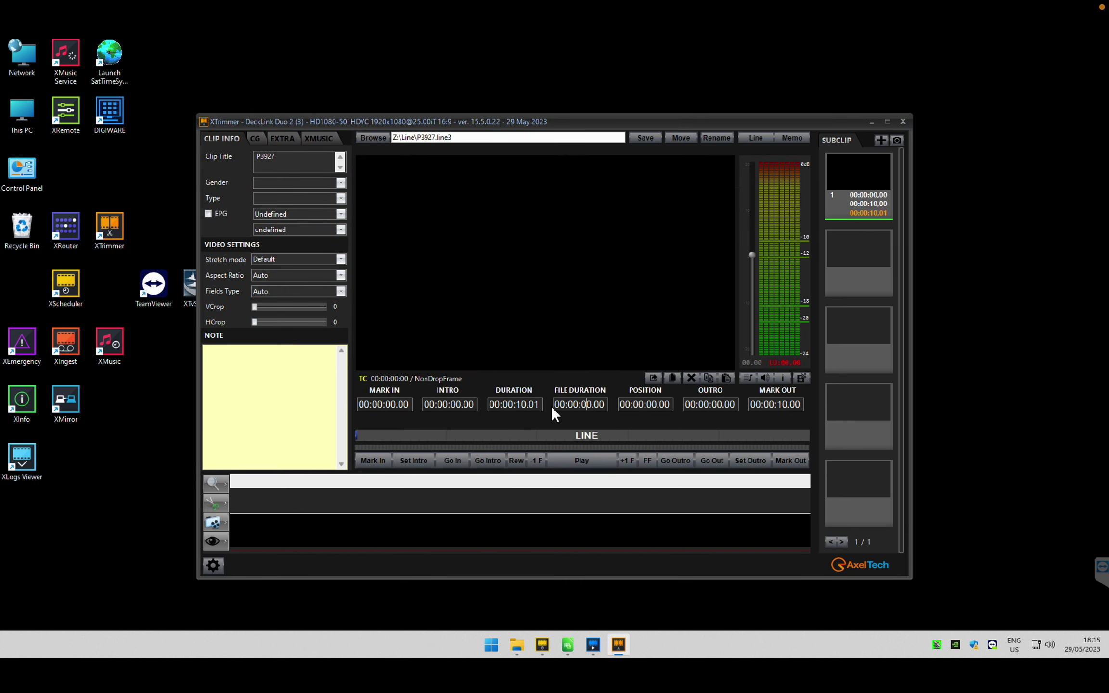
# Set the P3927 line's duration to 00:00:30.00 and look through its CG, Extra and XMusic settings
pyautogui.moveTo(516, 405); pyautogui.dragTo(585, 401)
pyautogui.write('3')
pyautogui.click(256, 139)
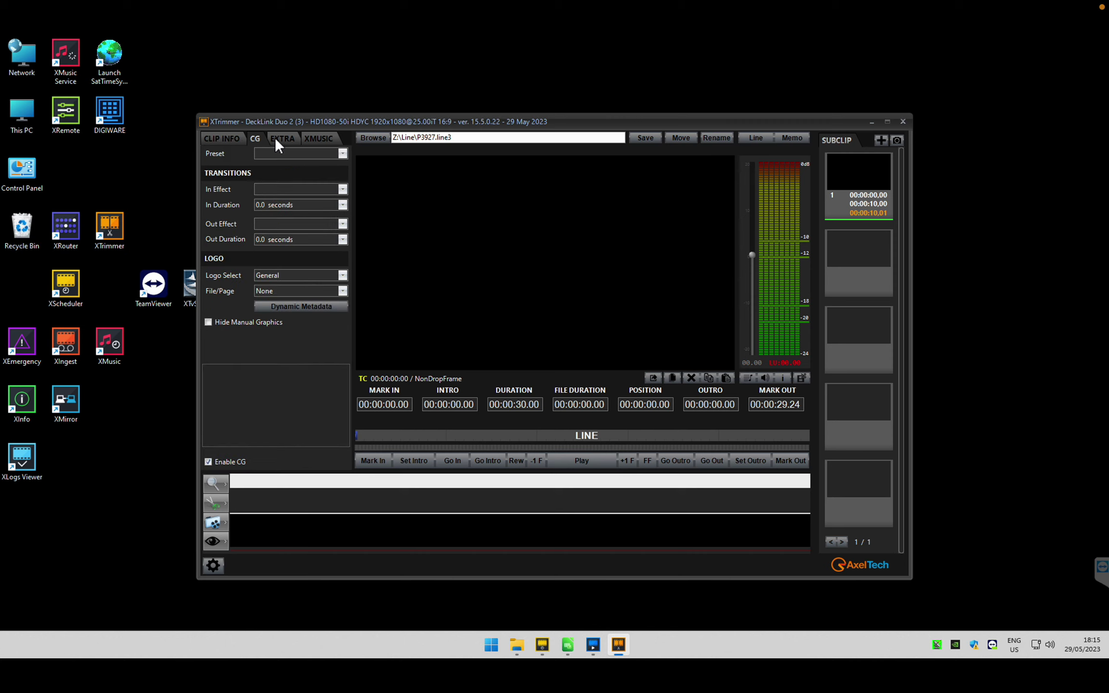
pyautogui.click(275, 137)
pyautogui.click(319, 139)
pyautogui.click(223, 138)
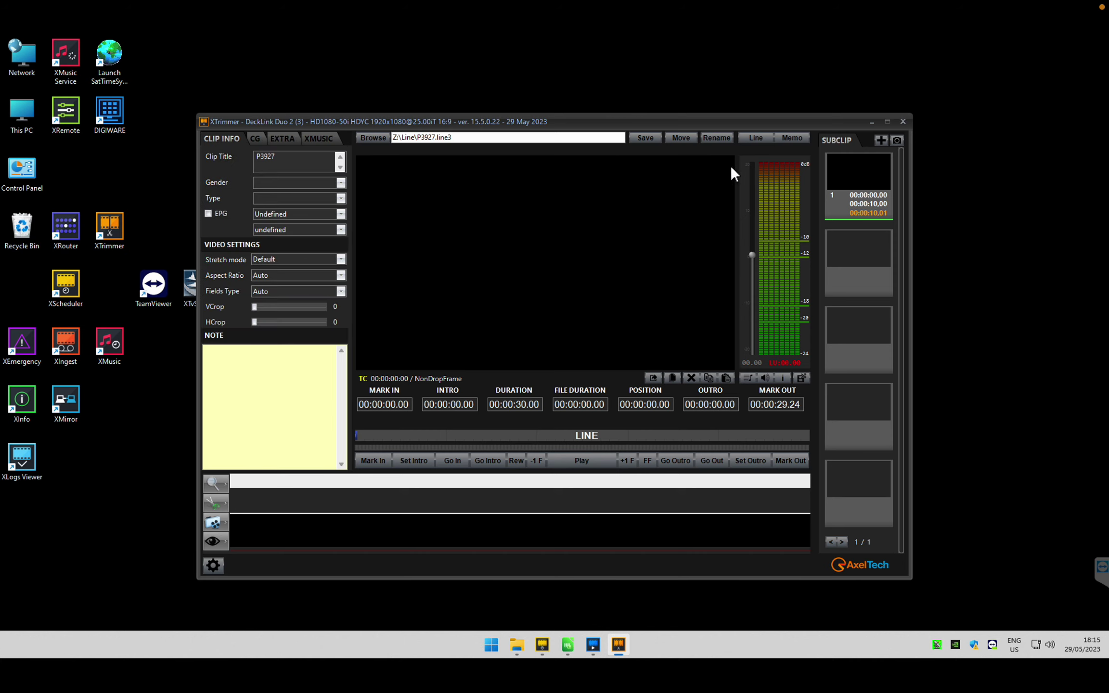
# Review the source options for creating a line and the category options for creating a memo, including IP Streaming, cancelling both
pyautogui.click(755, 139)
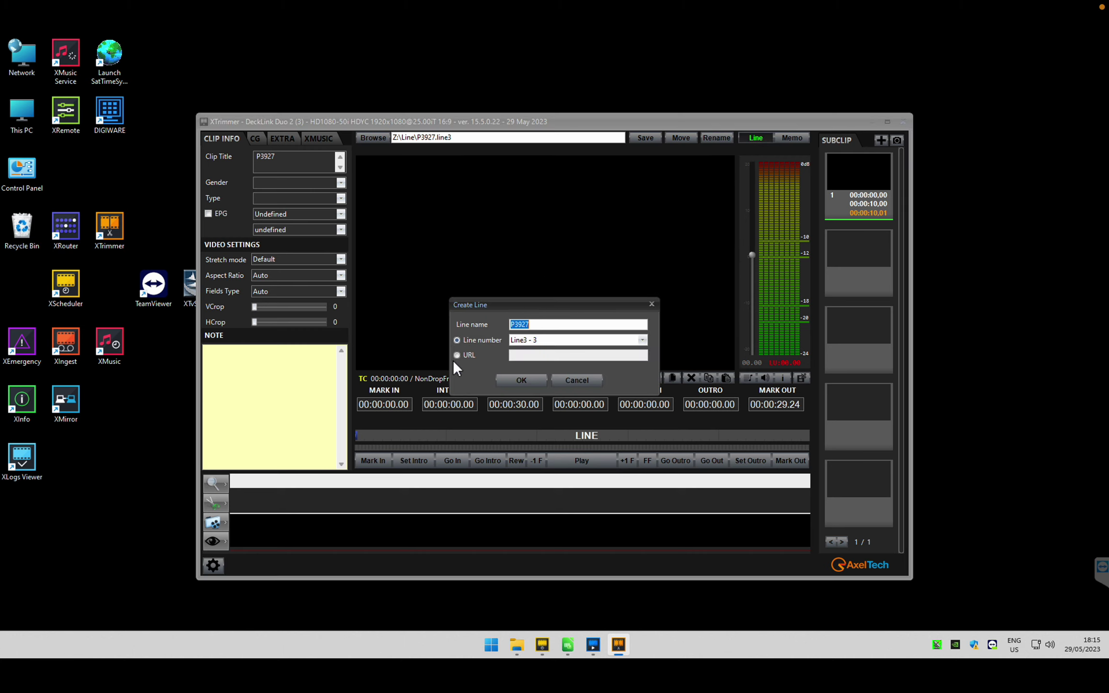
pyautogui.click(578, 379)
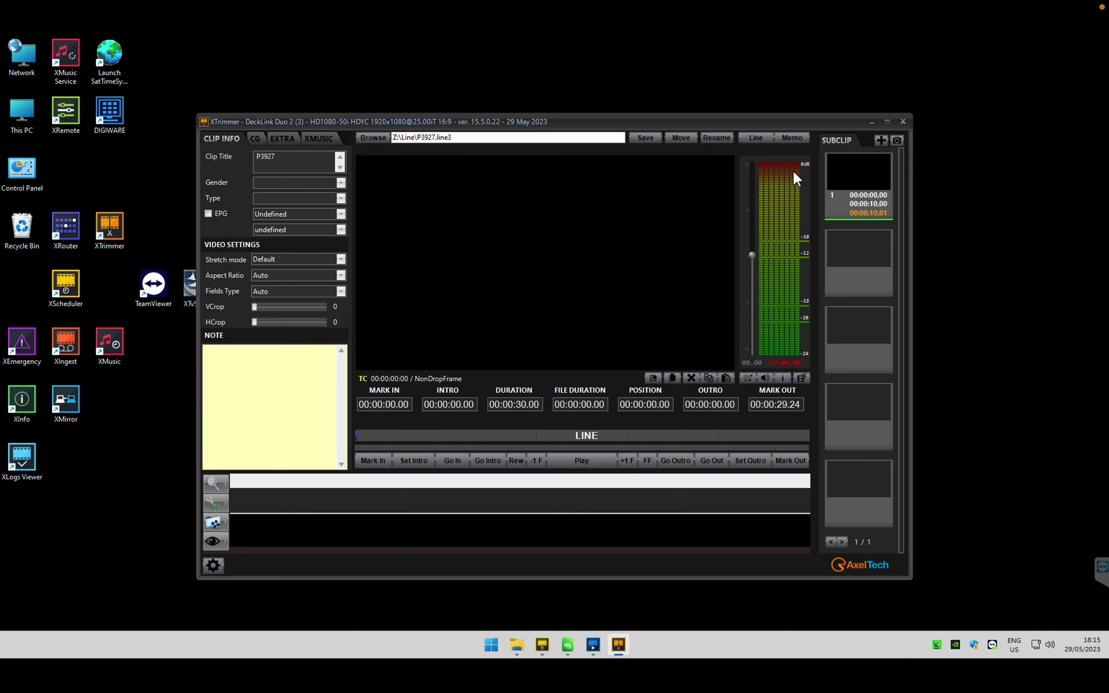
pyautogui.click(797, 139)
pyautogui.click(486, 332)
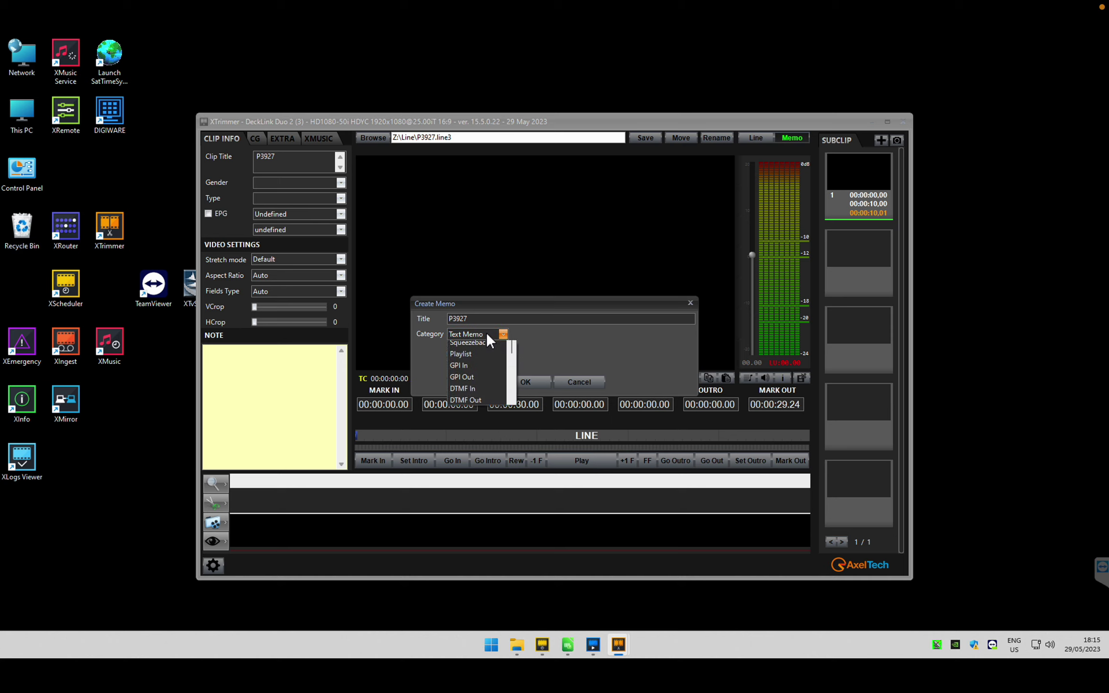
pyautogui.click(469, 358)
pyautogui.click(479, 336)
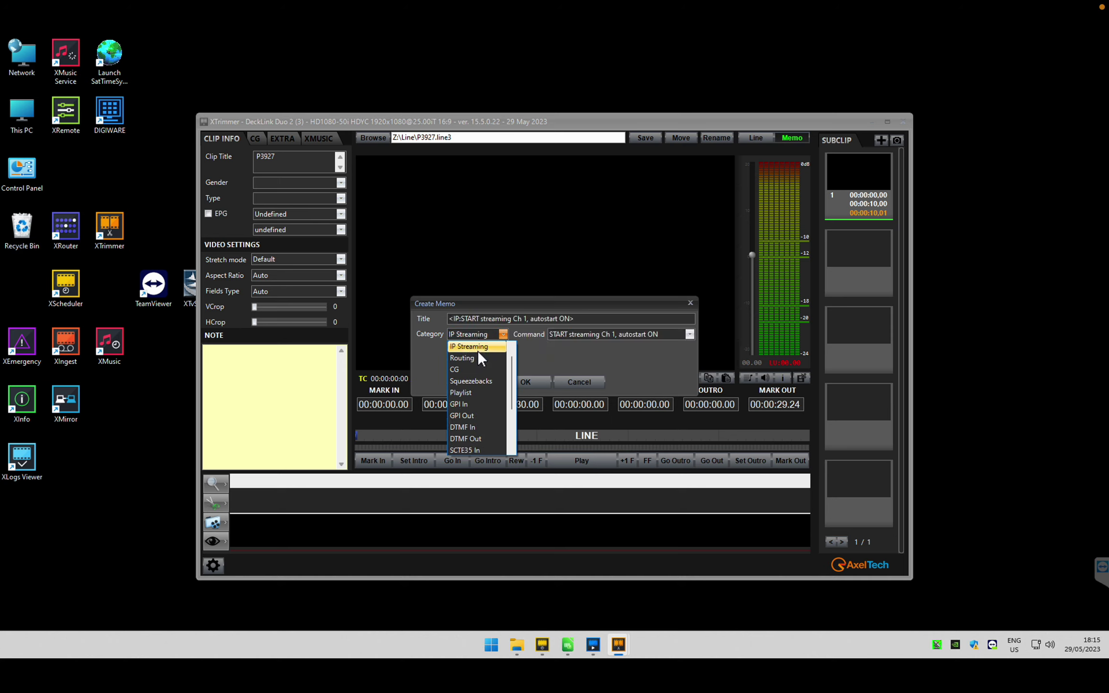
pyautogui.click(588, 379)
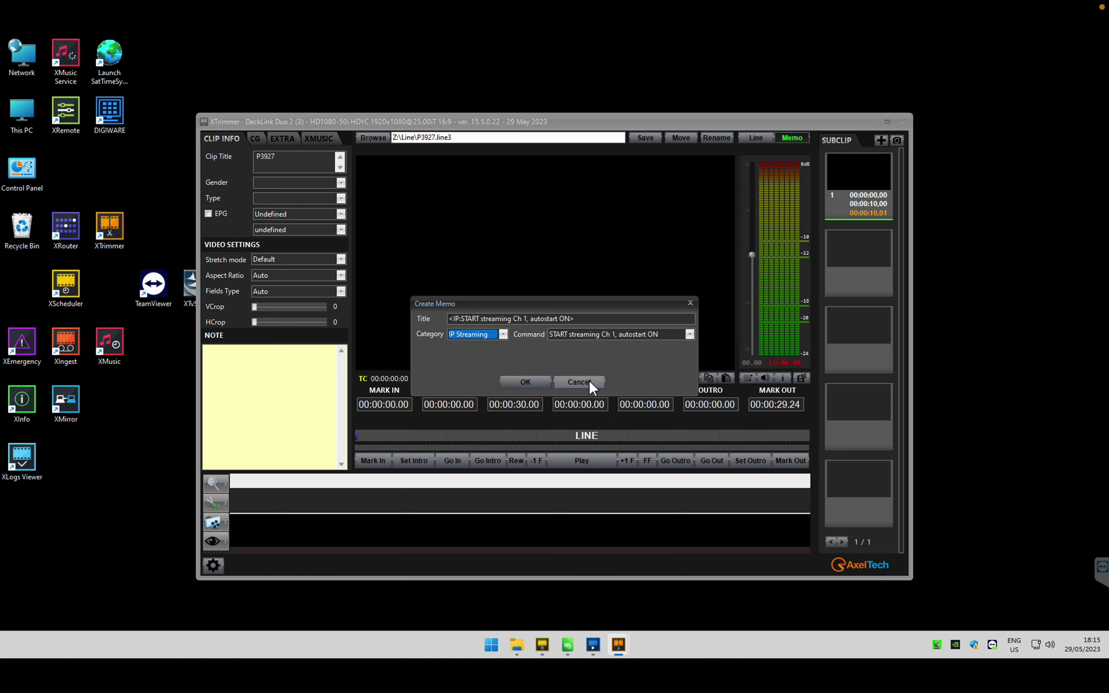
# Cancel the memo, switch to XPlayout, replace the playlist with CJCH1_14102019_v1.0.csv and check the Shine Goat Milk clip's status
pyautogui.click(589, 380)
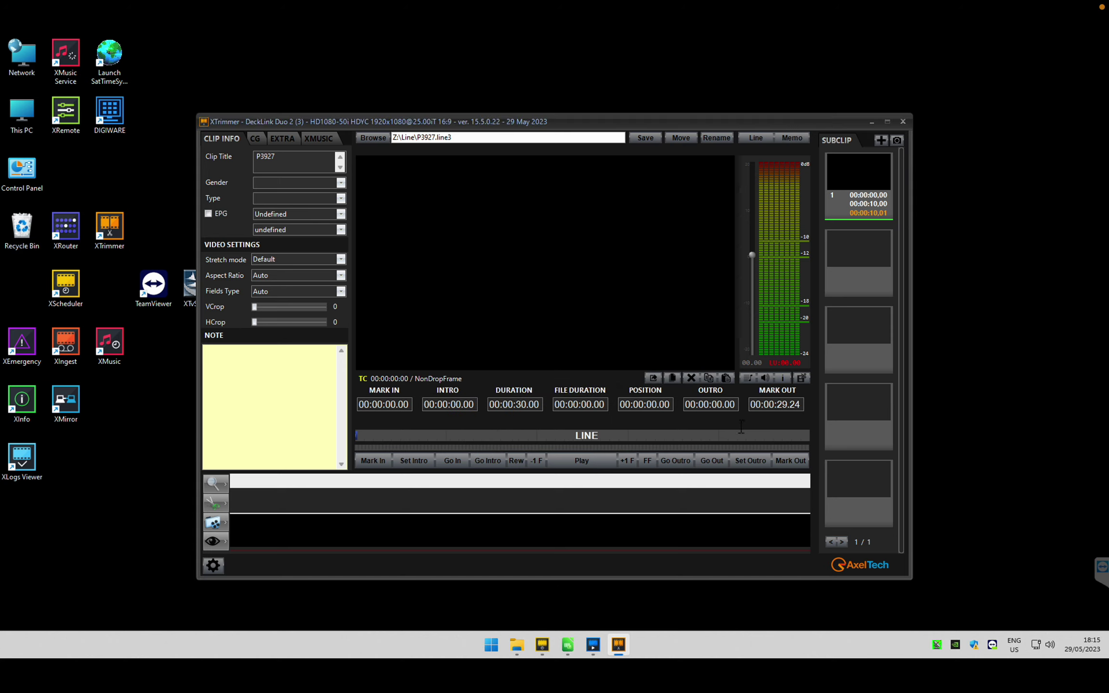
pyautogui.click(569, 643)
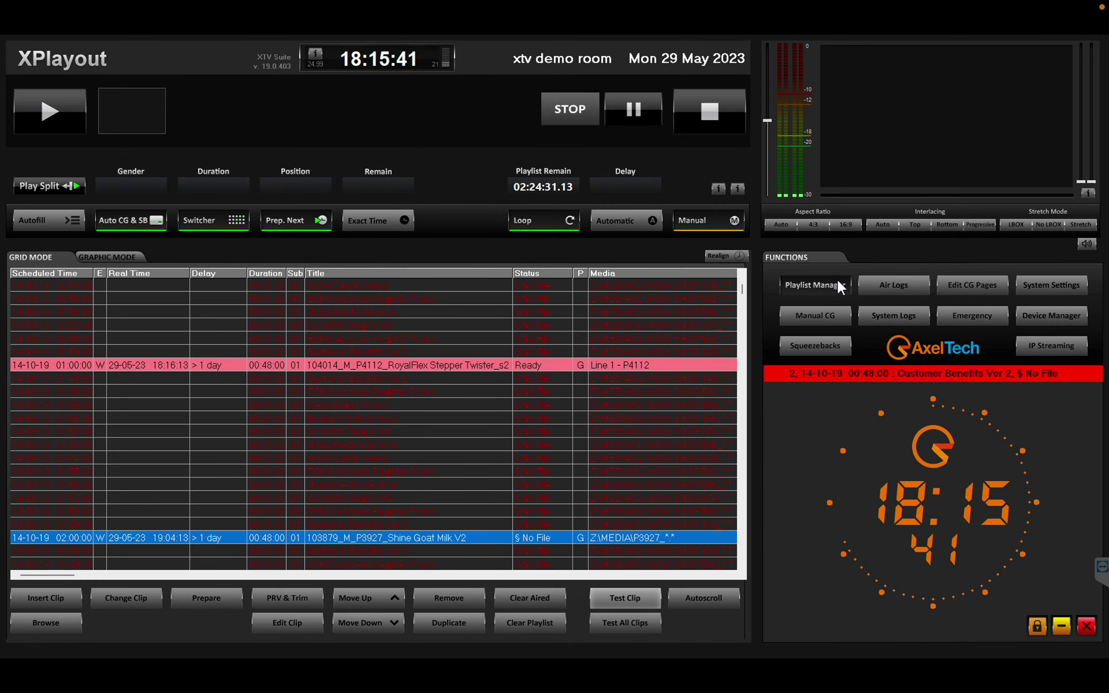
pyautogui.click(838, 284)
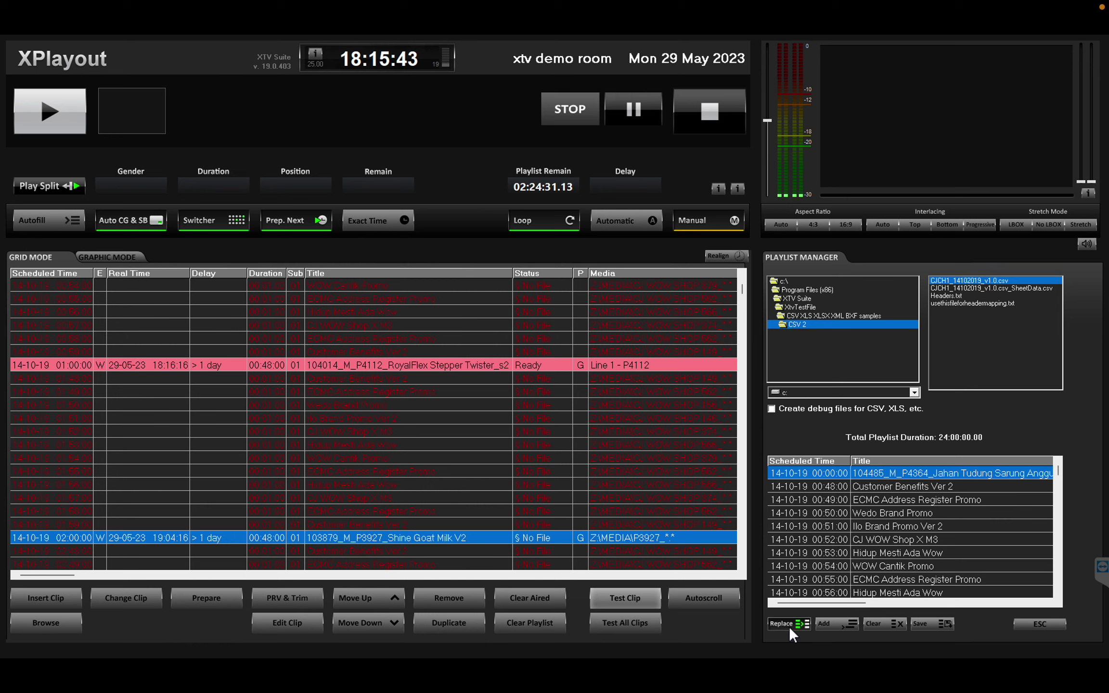
pyautogui.click(789, 626)
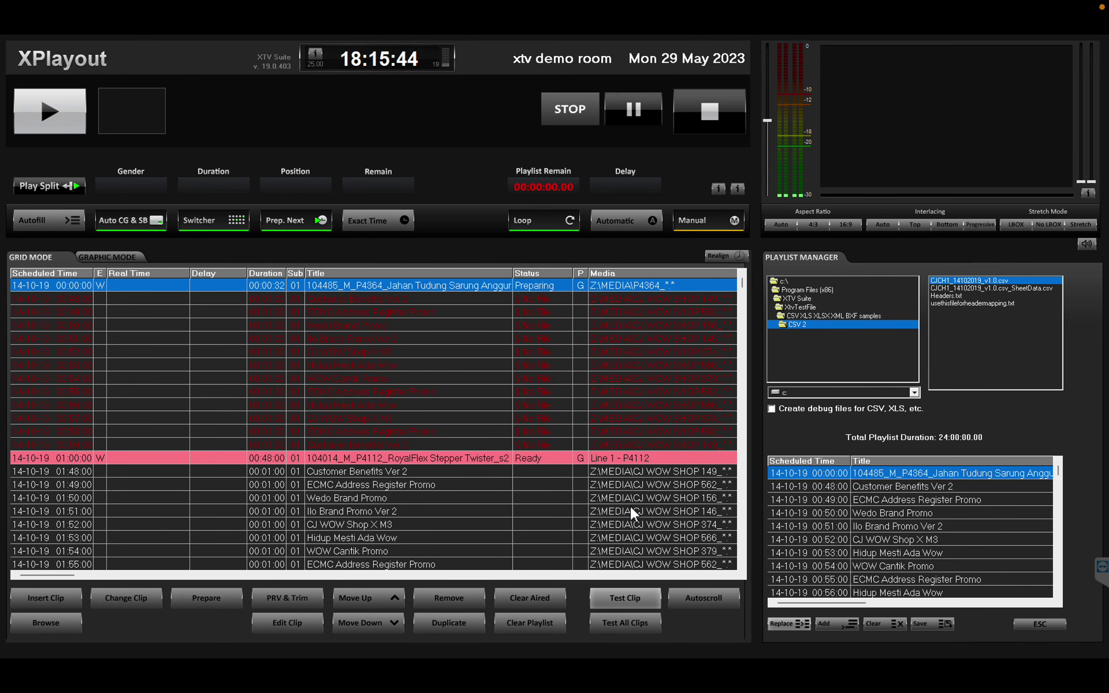
pyautogui.click(630, 505)
pyautogui.click(616, 551)
pyautogui.scroll(-2, 616, 552)
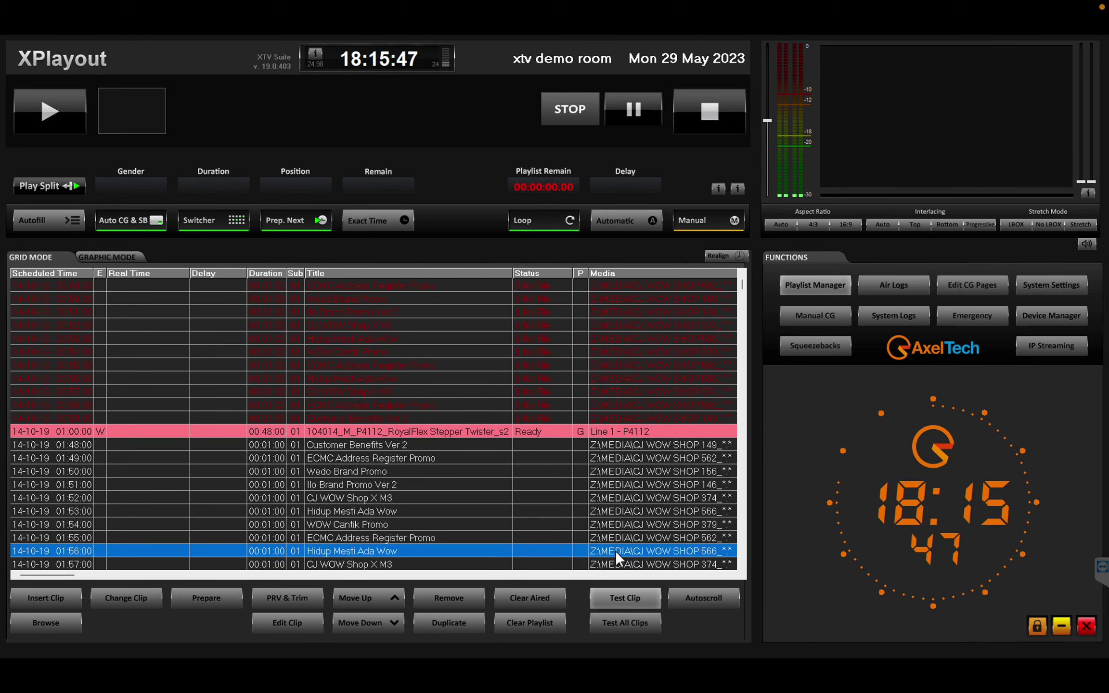
pyautogui.scroll(-9, 615, 551)
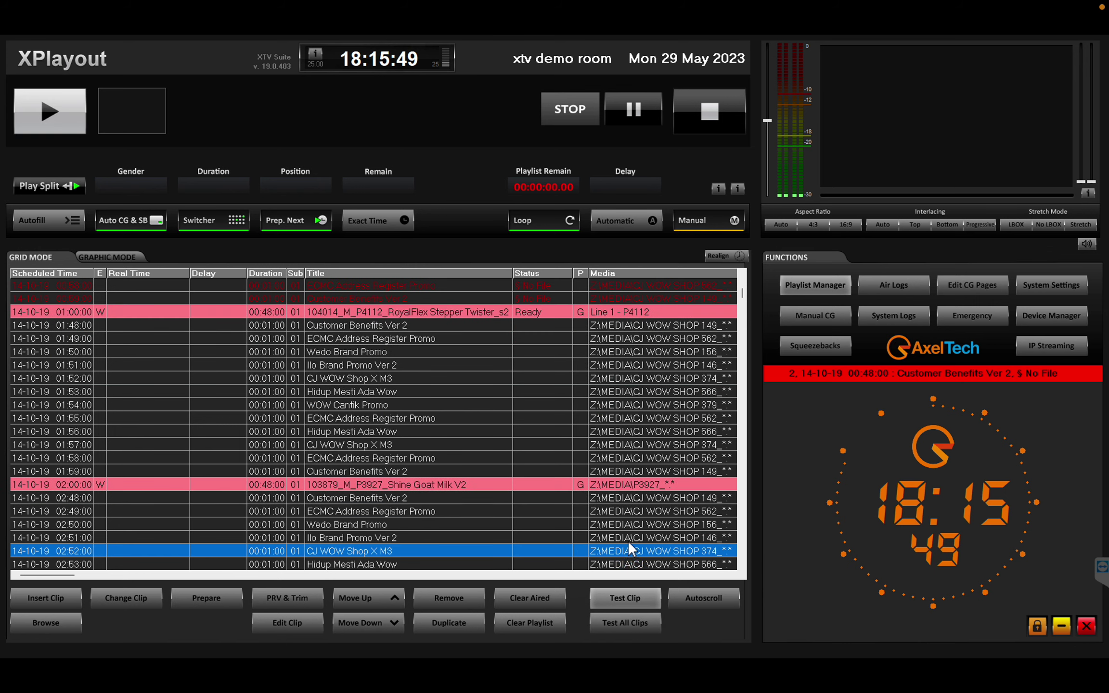
pyautogui.click(626, 487)
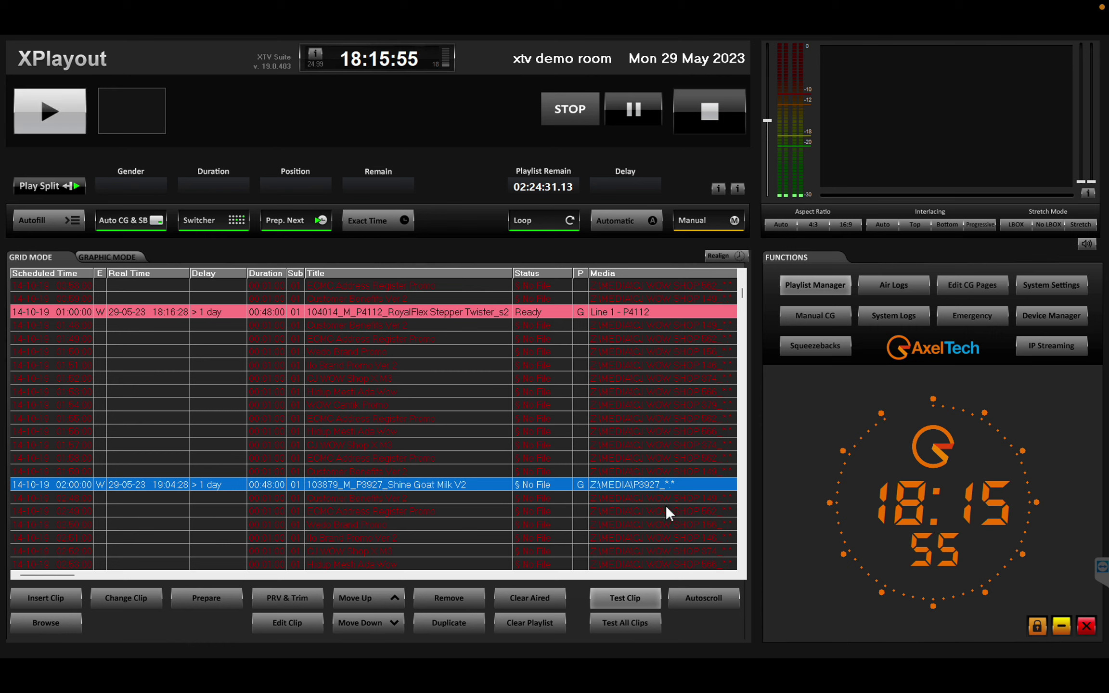
# Switch to File Explorer and look at the line files in the Z: drive's LineAndMemo folder
pyautogui.click(1058, 628)
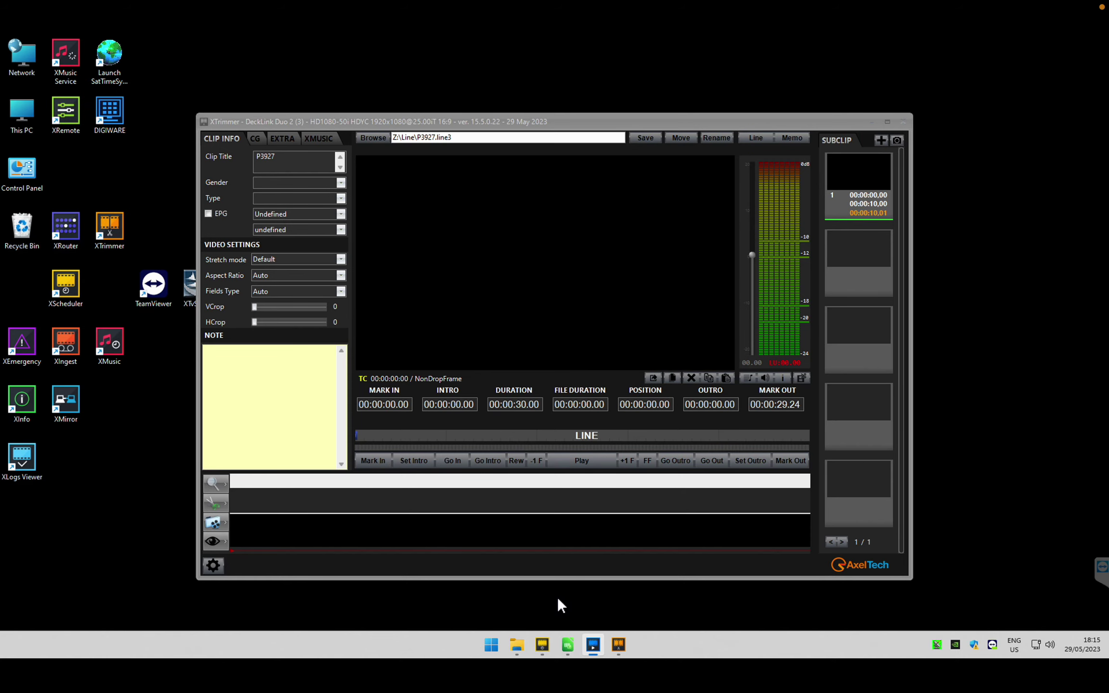
pyautogui.moveTo(516, 644)
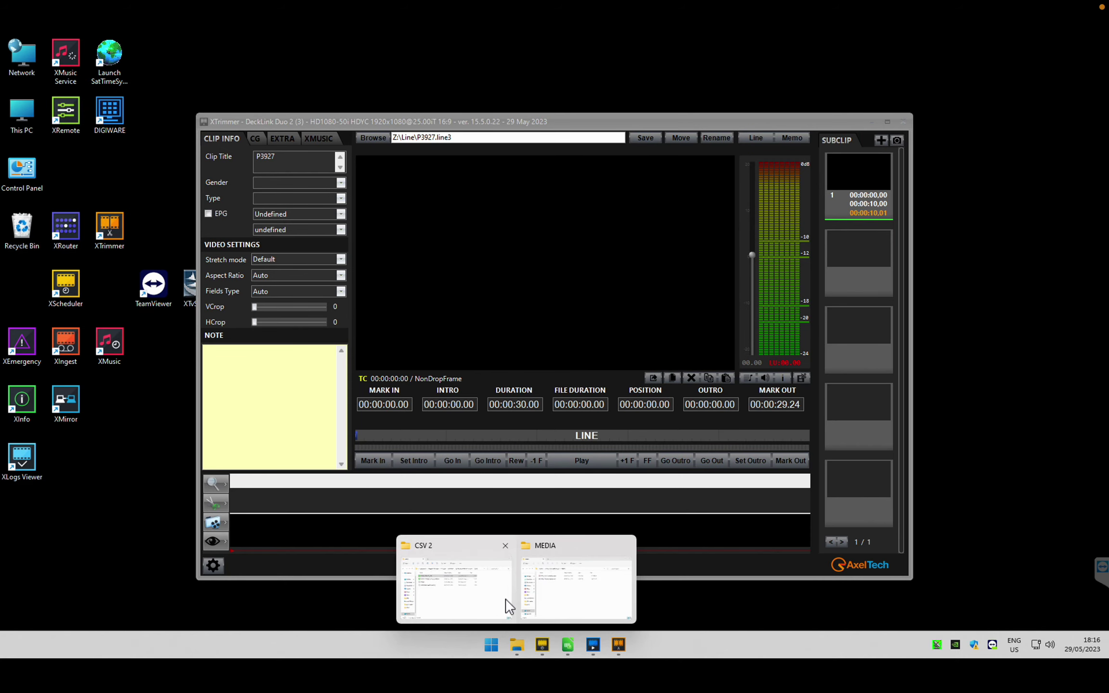
pyautogui.click(535, 597)
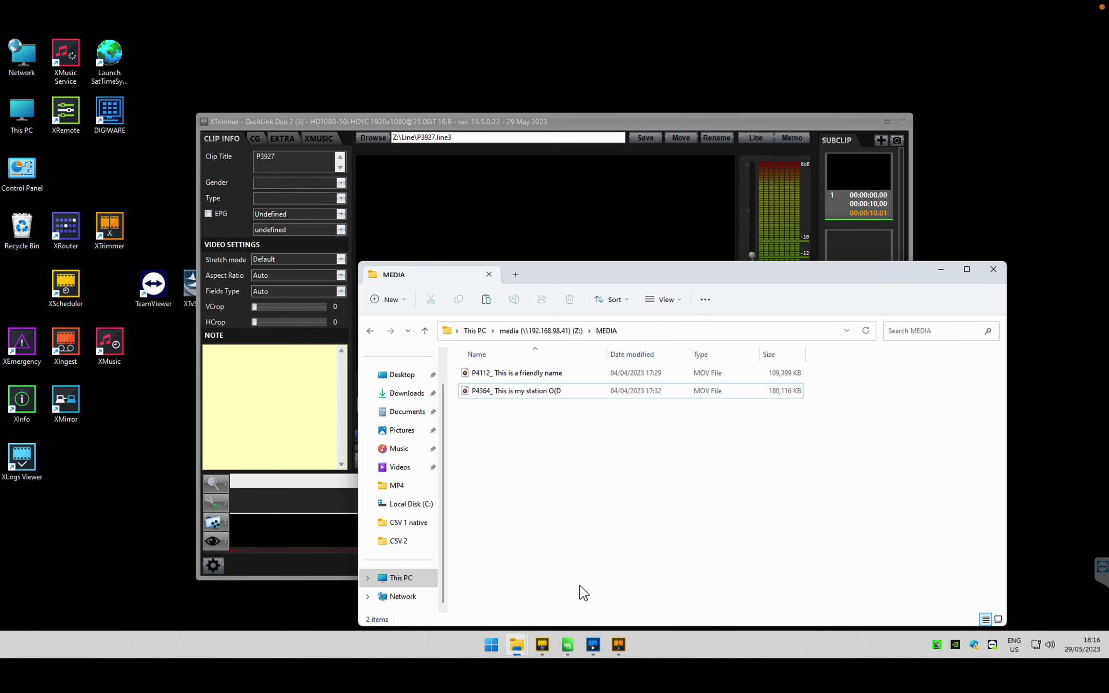
pyautogui.click(564, 333)
pyautogui.click(523, 552)
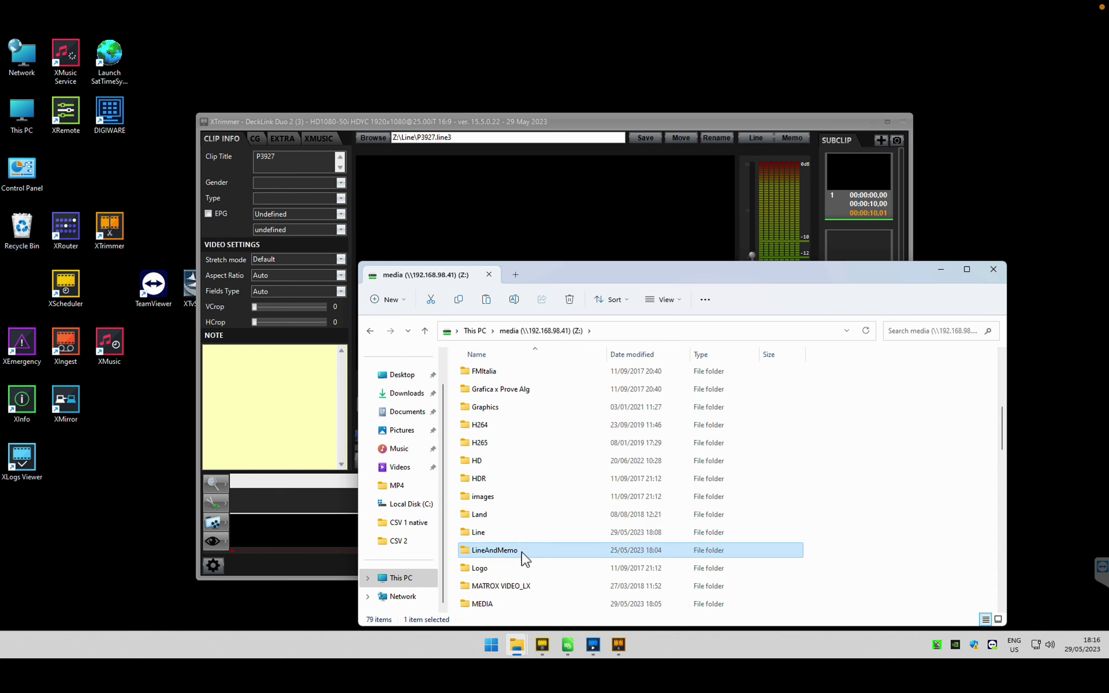
pyautogui.doubleClick(525, 558)
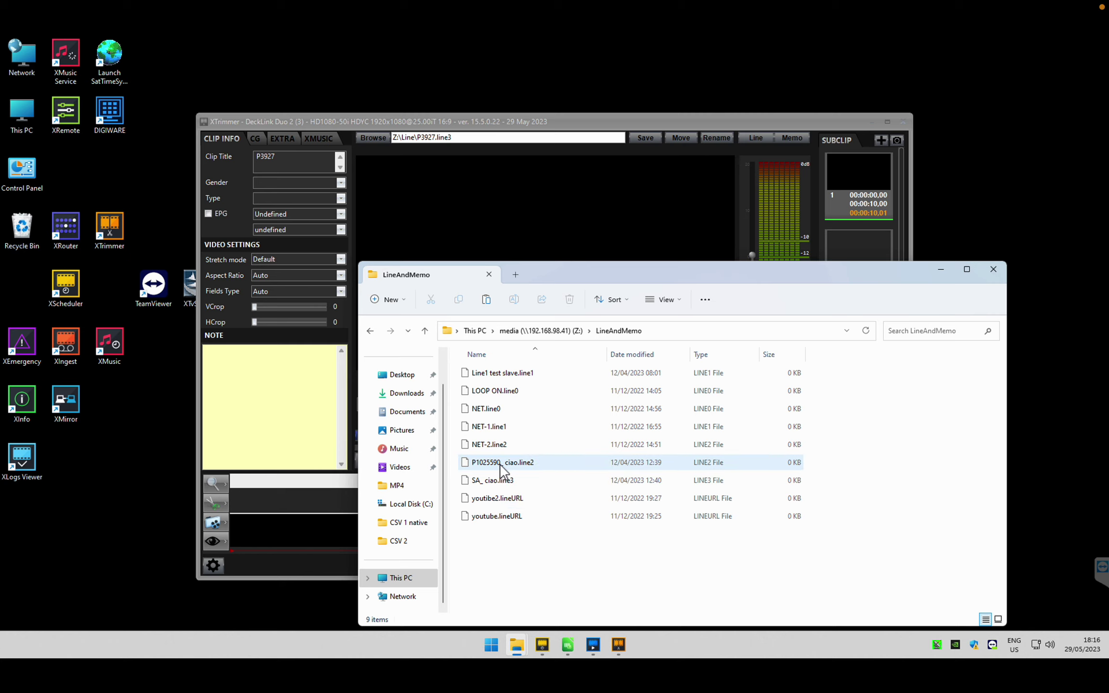
# Switch to XTrimmer and create the line P3927 on Line3 - 3 again
pyautogui.click(724, 124)
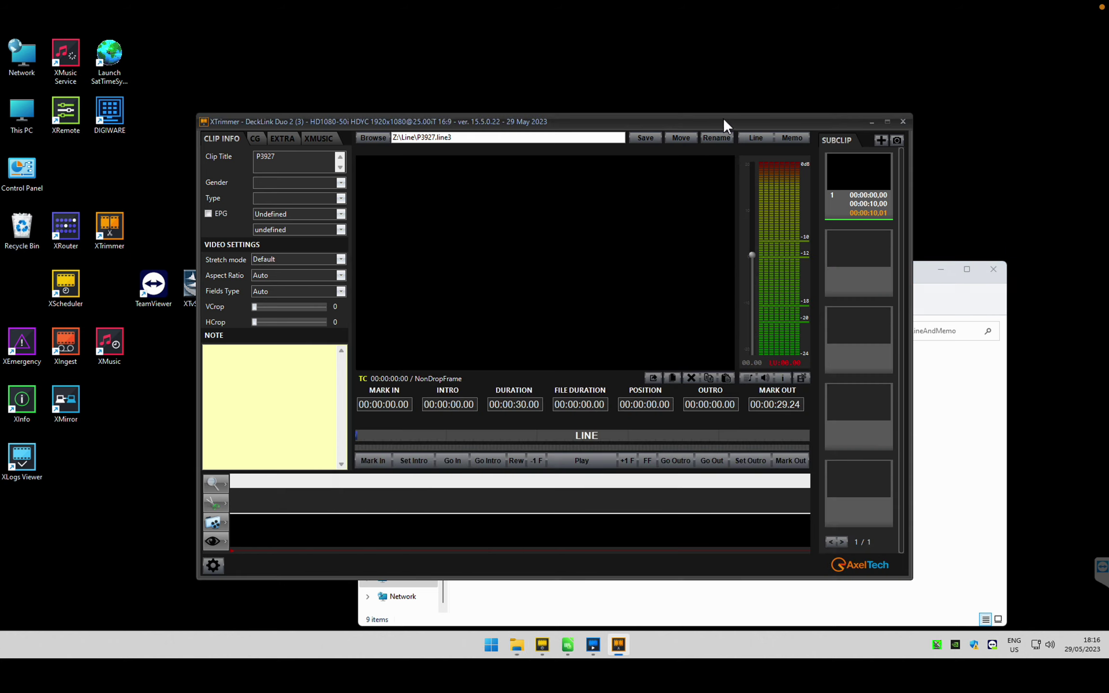
pyautogui.click(755, 138)
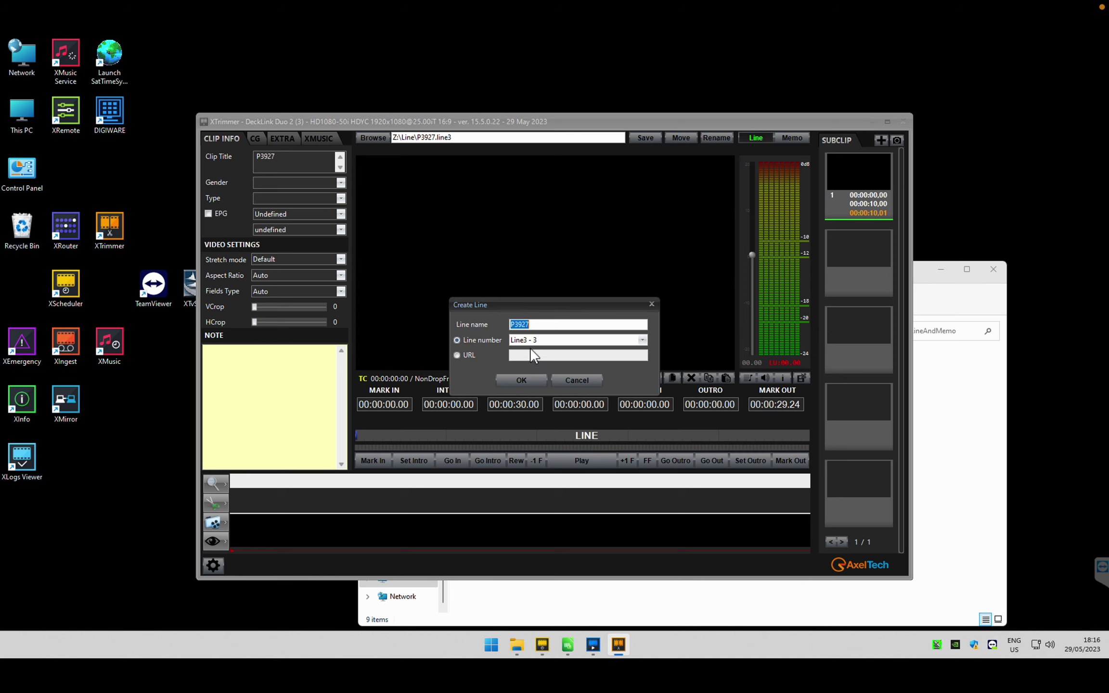
pyautogui.click(520, 379)
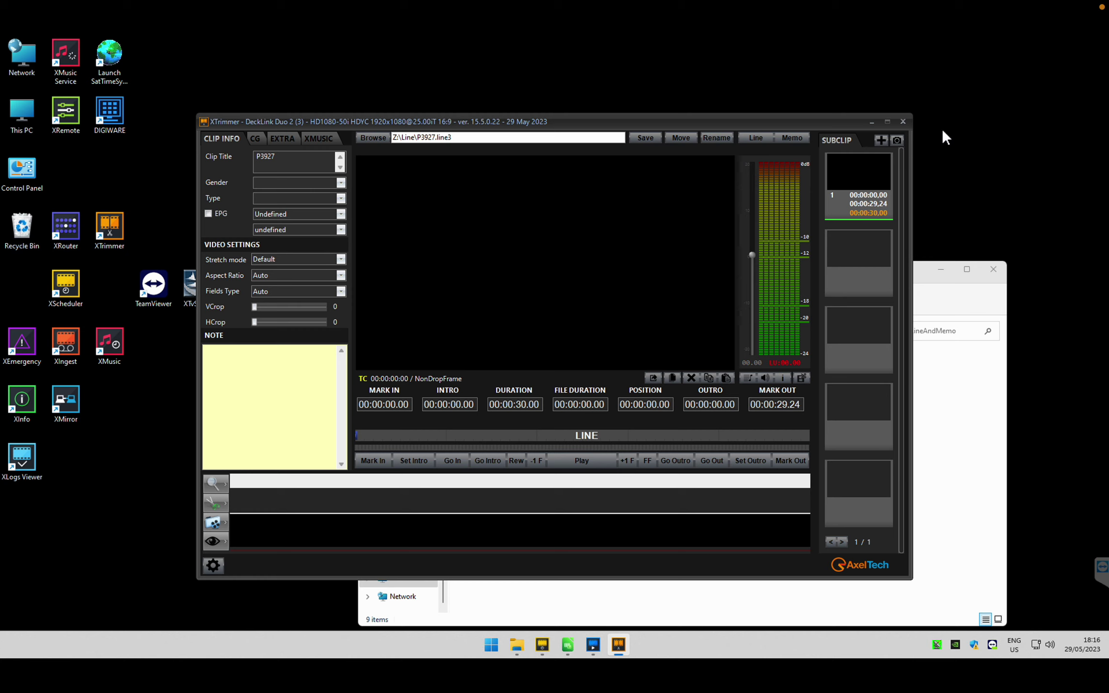
pyautogui.click(769, 140)
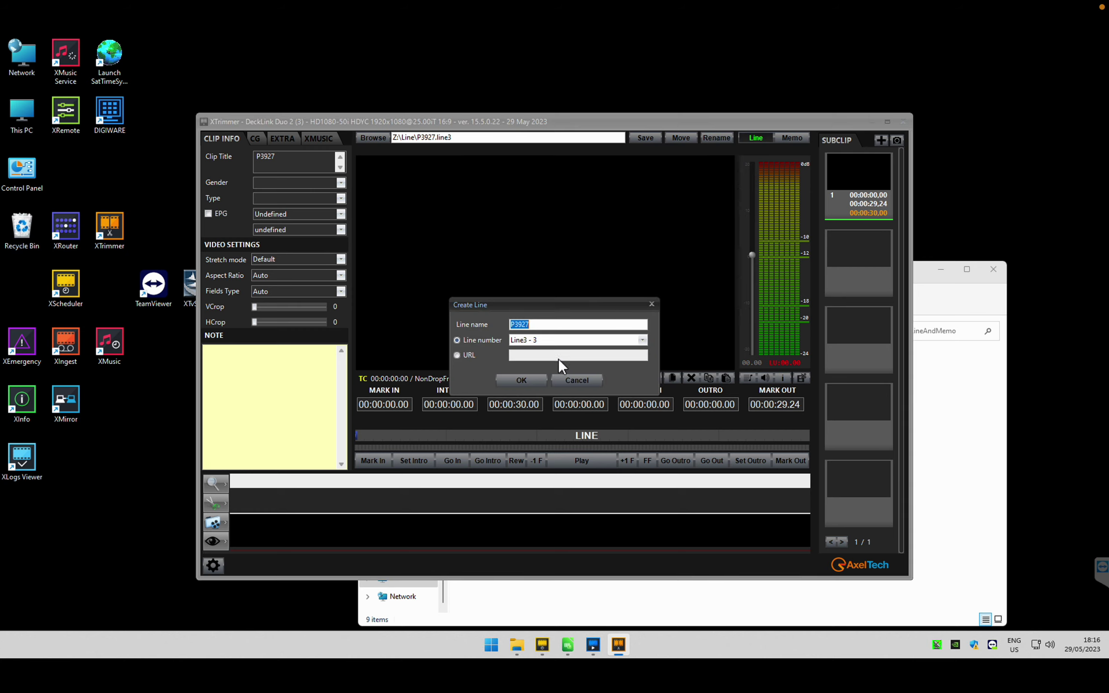
pyautogui.click(514, 377)
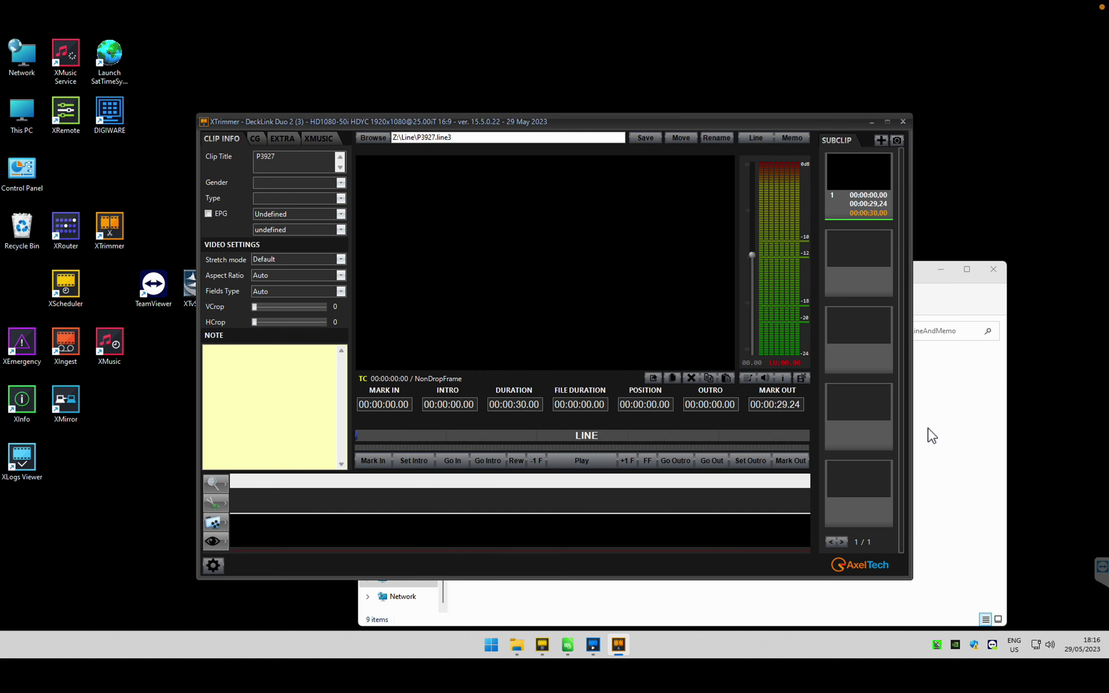
# Return to File Explorer, check the Z: drive's MEDIA folder and reopen the LineAndMemo folder
pyautogui.click(973, 440)
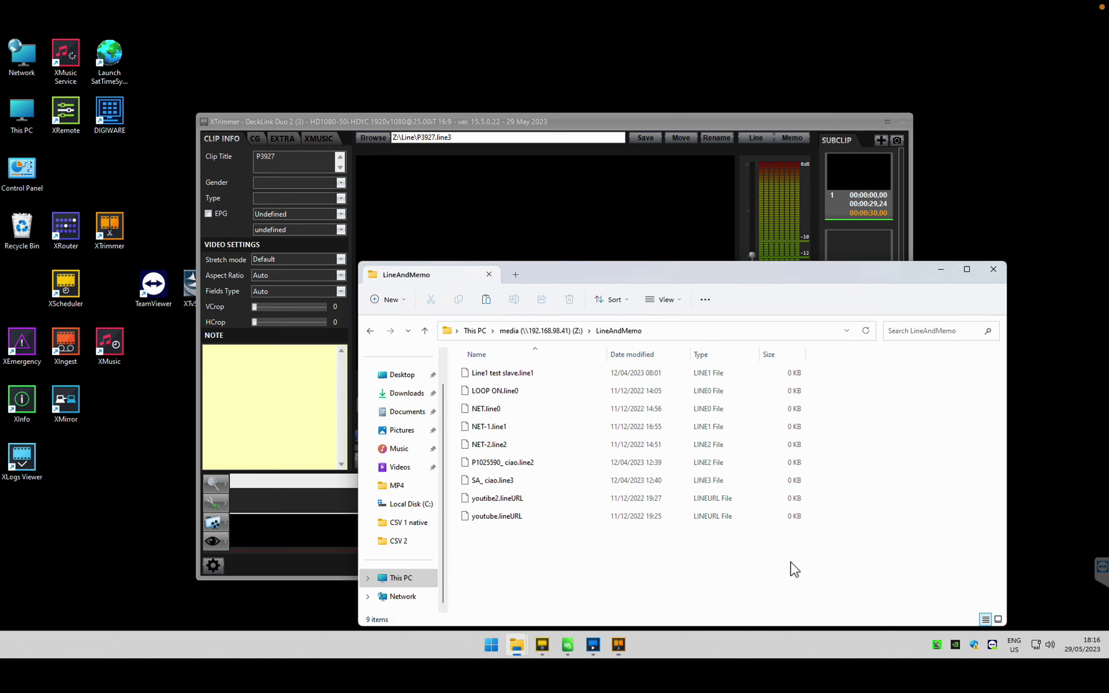
pyautogui.click(554, 331)
pyautogui.write('media')
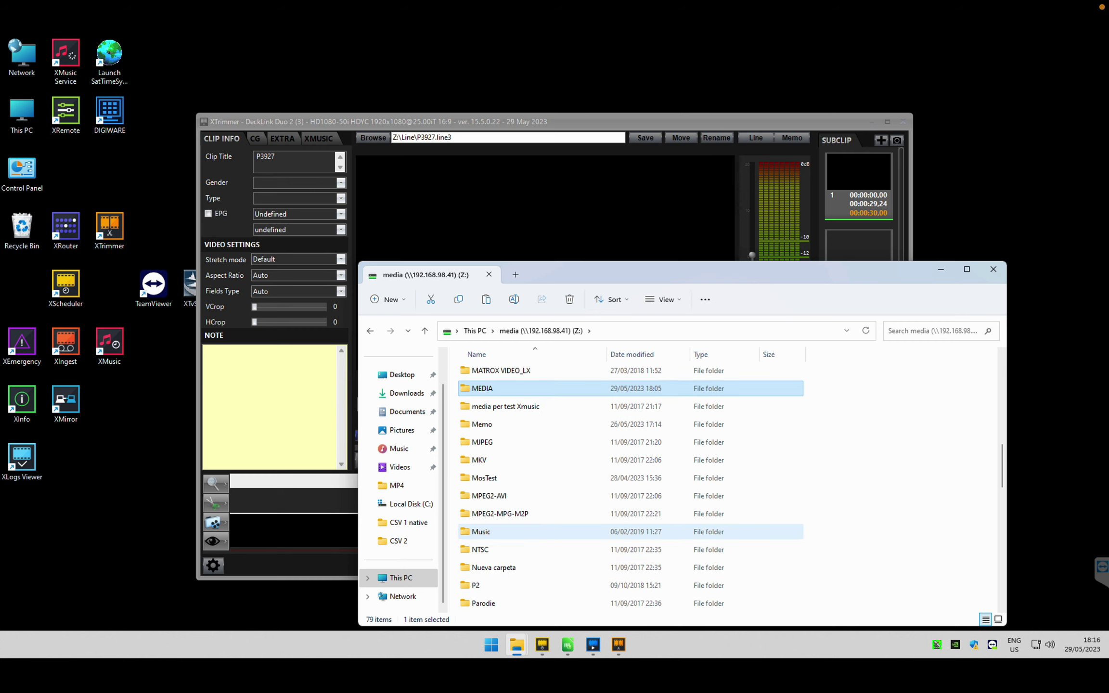
pyautogui.doubleClick(540, 393)
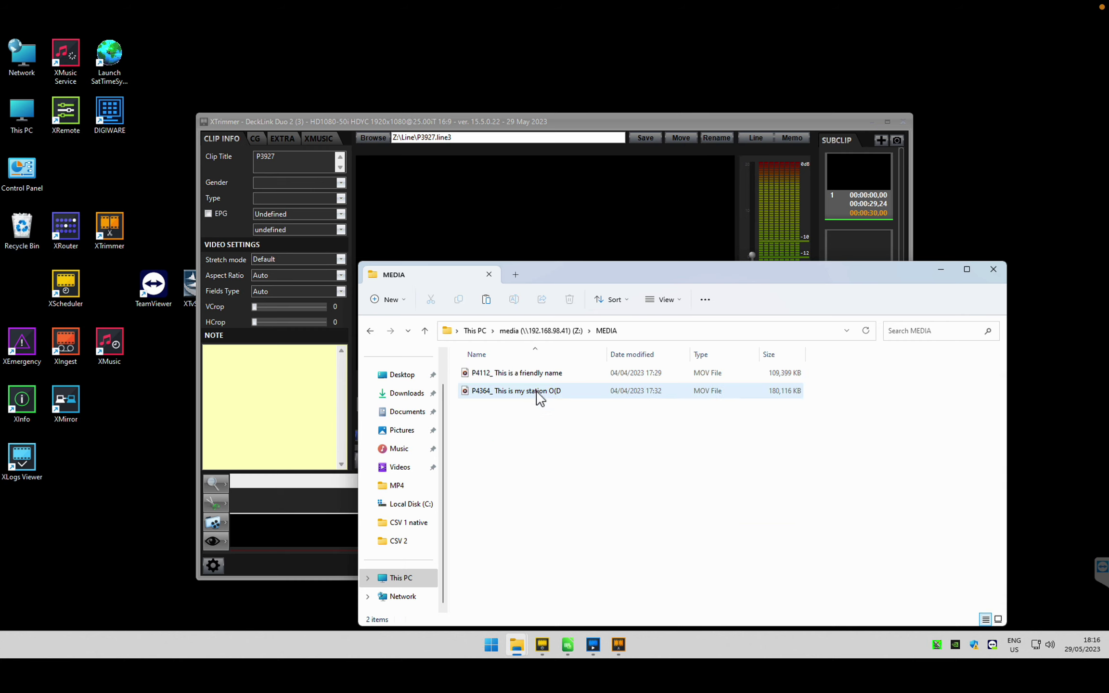
pyautogui.click(563, 333)
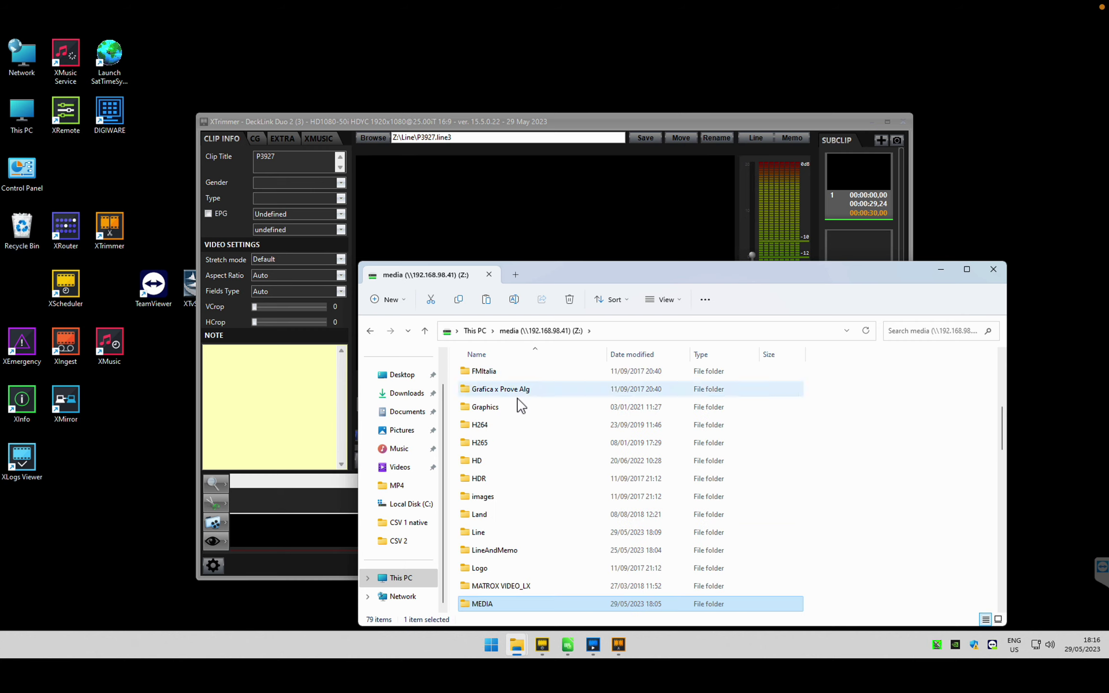
pyautogui.doubleClick(518, 555)
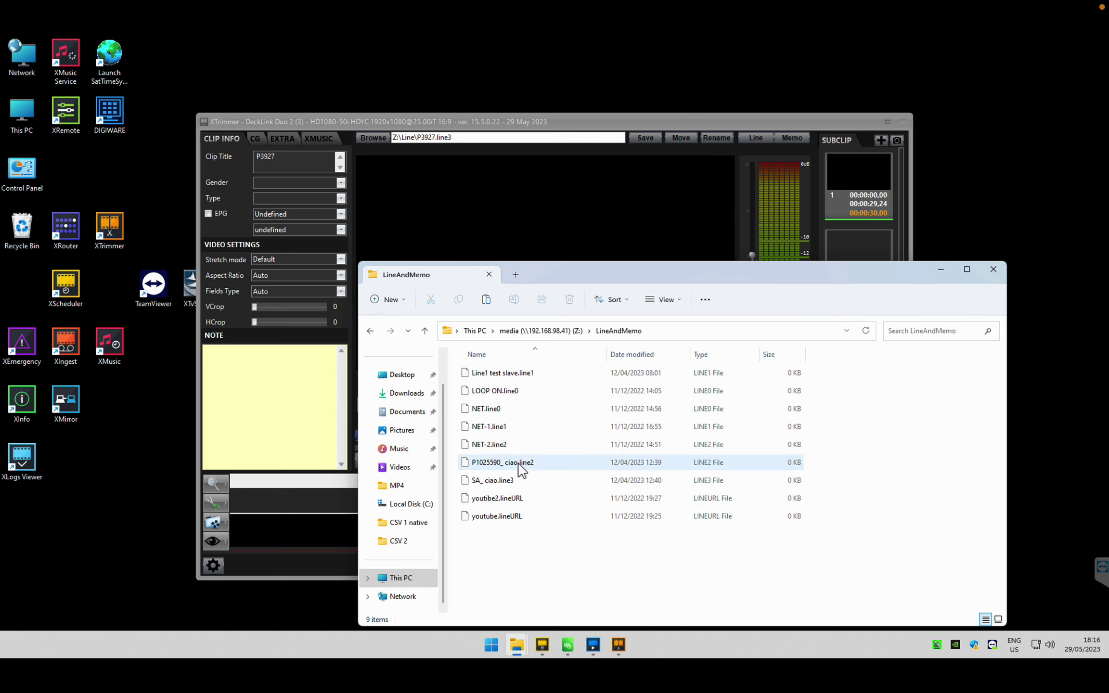
# Rename the P1025590_ ciao.line2 file in the LineAndMemo folder as P3927.line2
pyautogui.click(522, 469)
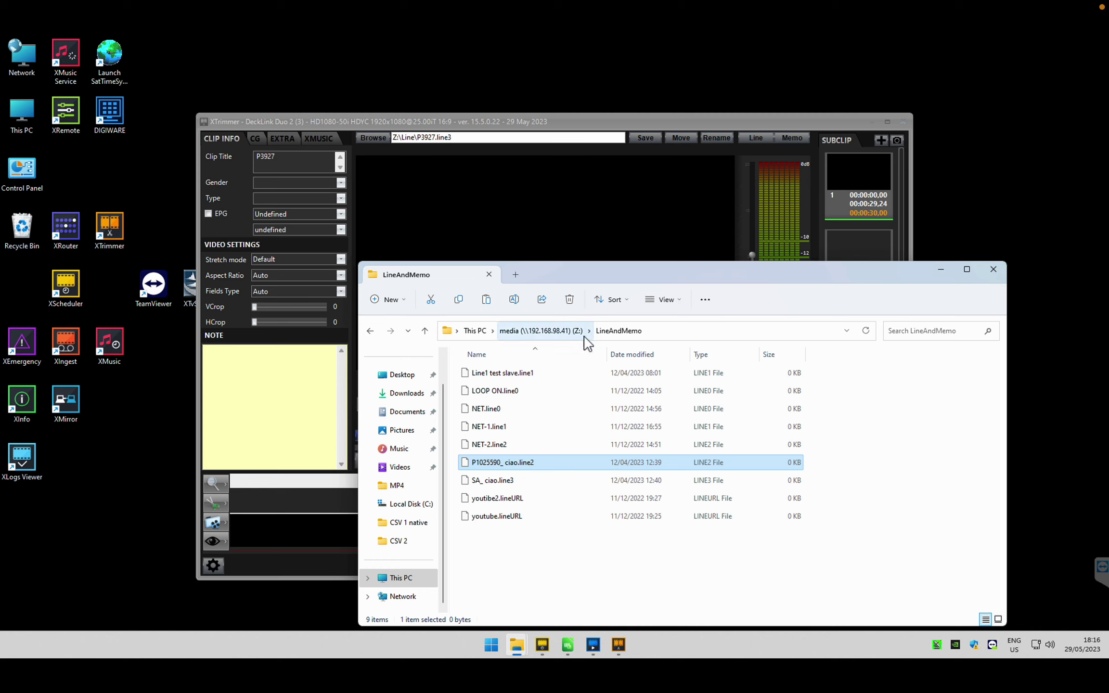
pyautogui.click(514, 300)
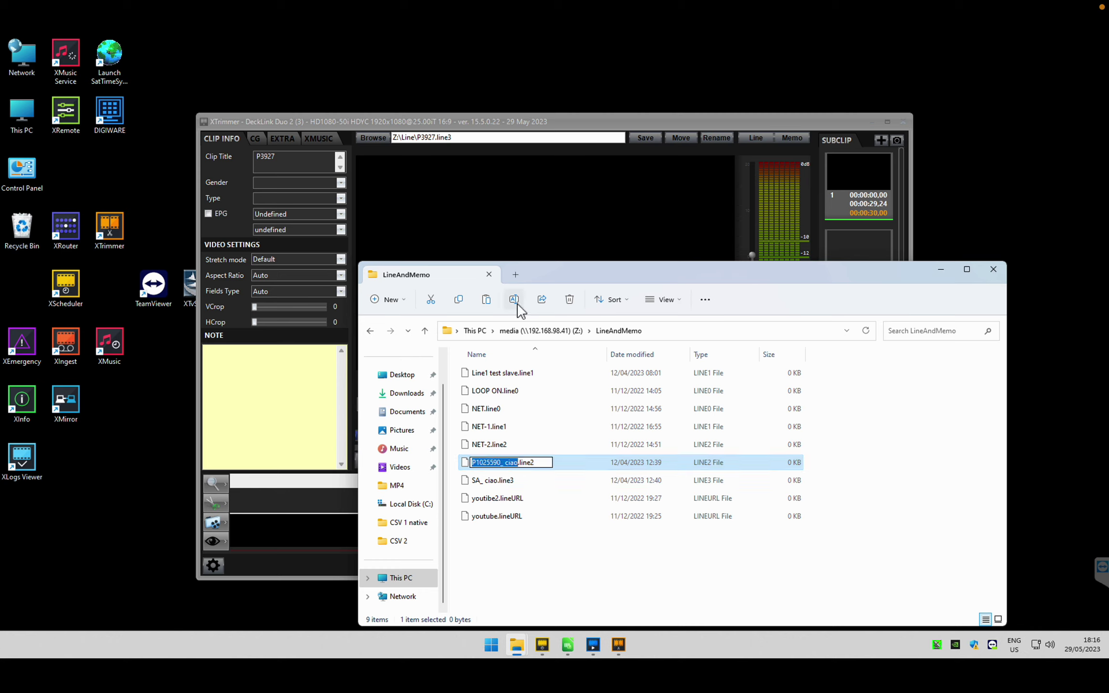
pyautogui.write('P3927')
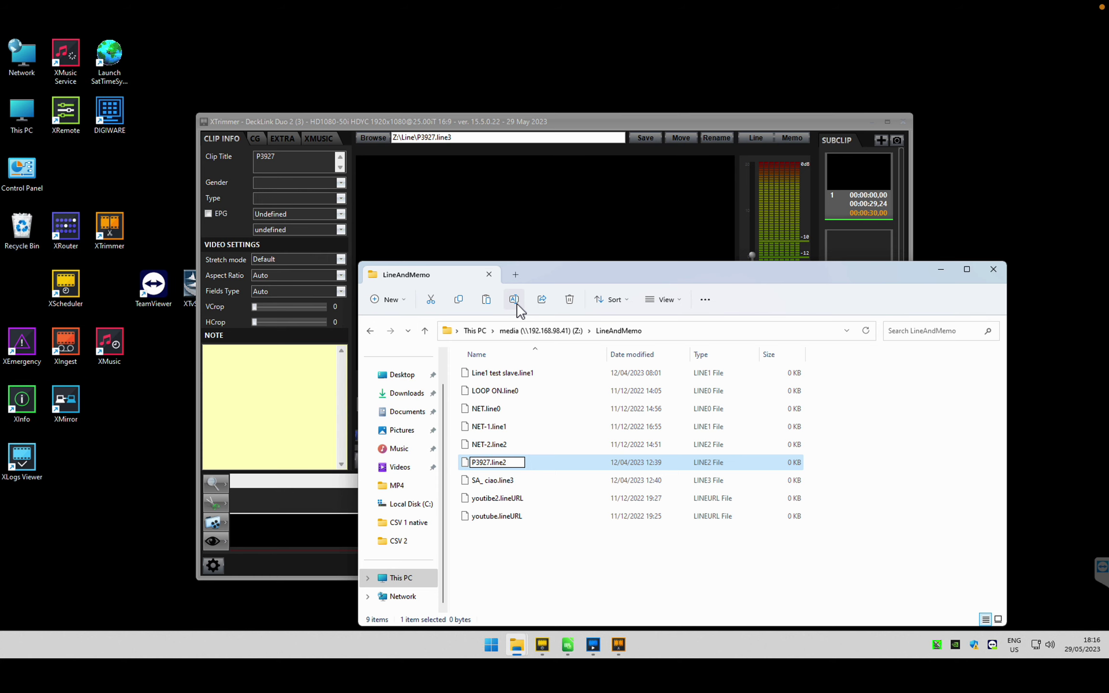
pyautogui.press('Return')
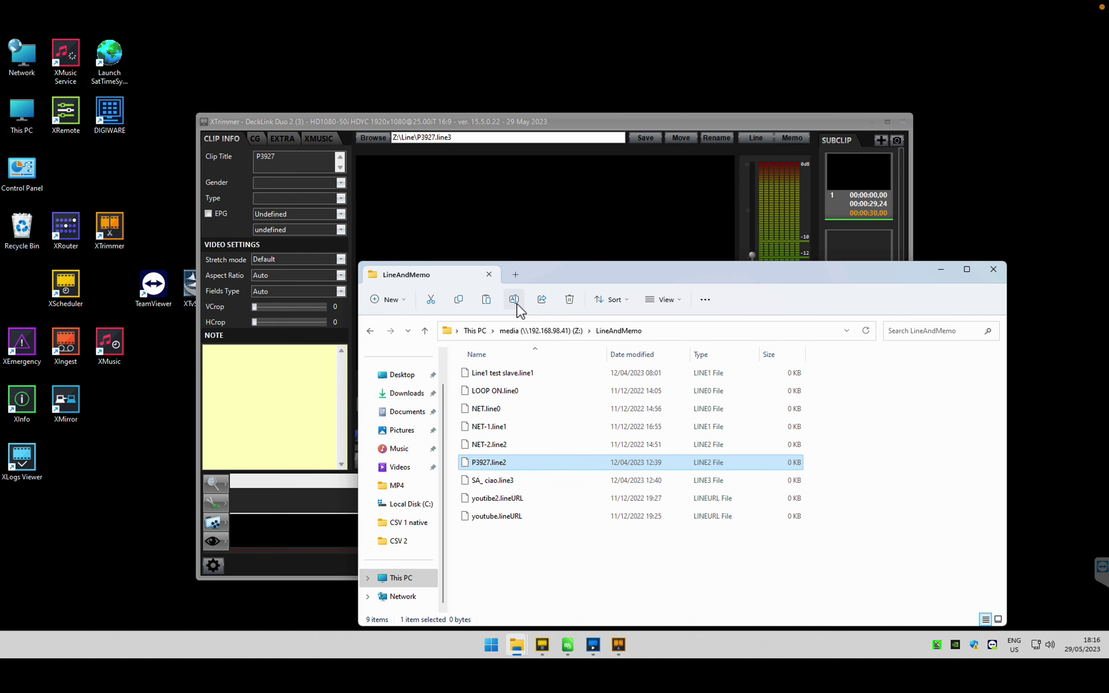
# Switch to XPlayout, replace the playlist with the loaded CSV again and check the Shine Goat Milk clip's status
pyautogui.click(593, 645)
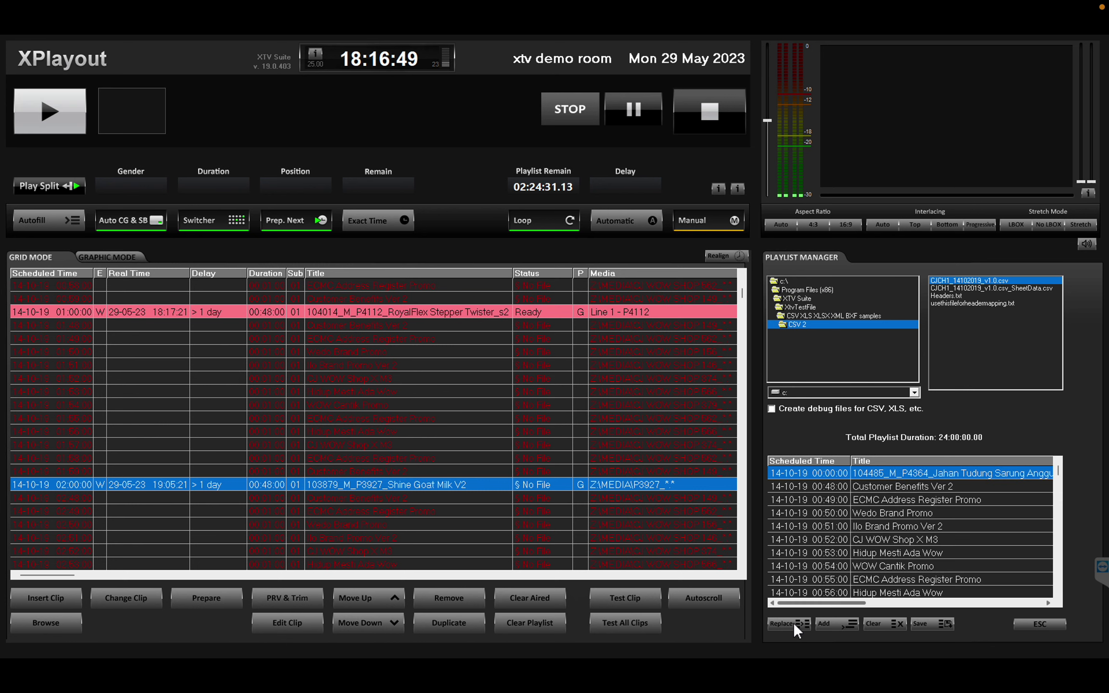
pyautogui.click(788, 623)
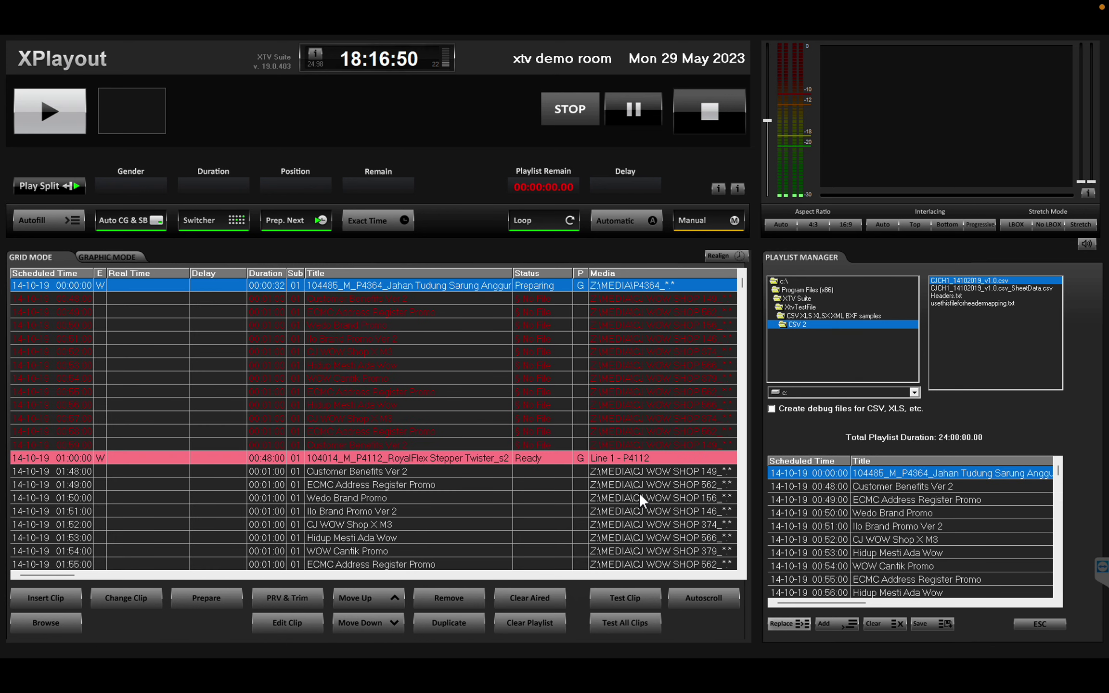
pyautogui.click(640, 493)
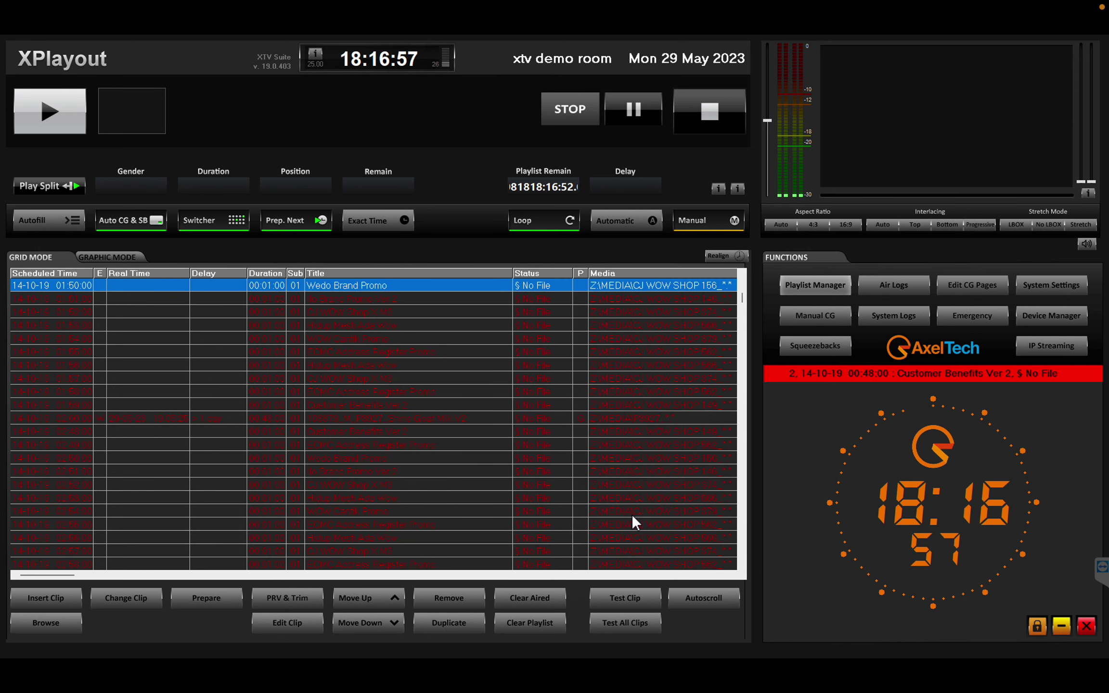
pyautogui.click(644, 418)
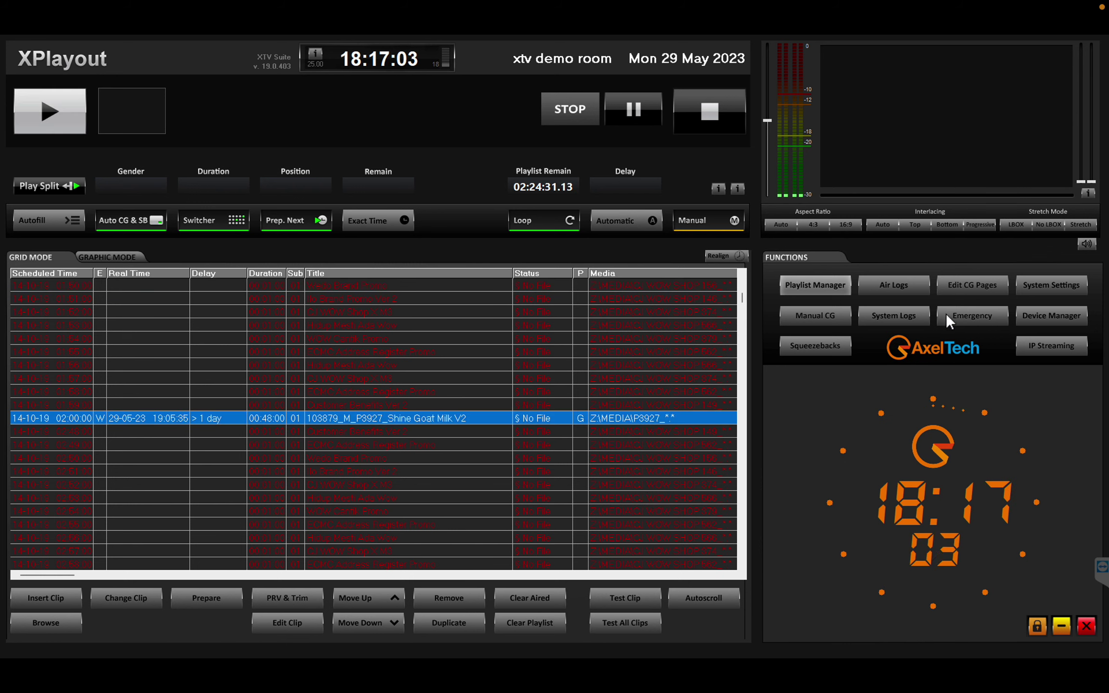
# Check the line/memo folder path in the 3rd party playlist settings of the system settings, cancelling without changes
pyautogui.click(1038, 285)
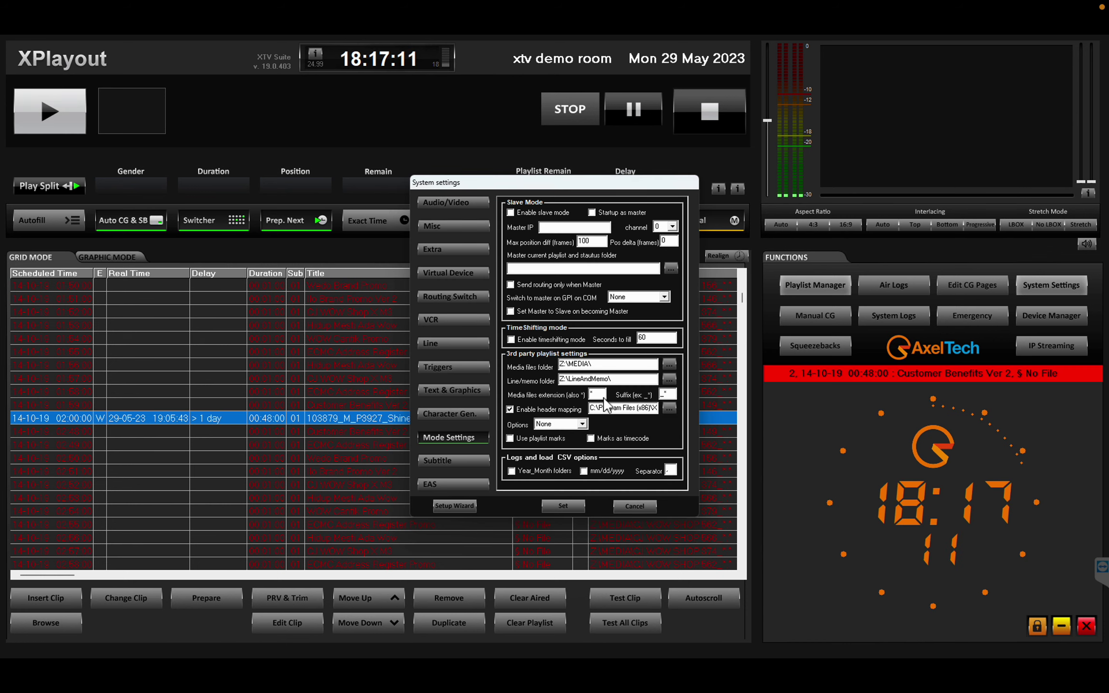
pyautogui.moveTo(574, 380); pyautogui.dragTo(621, 380)
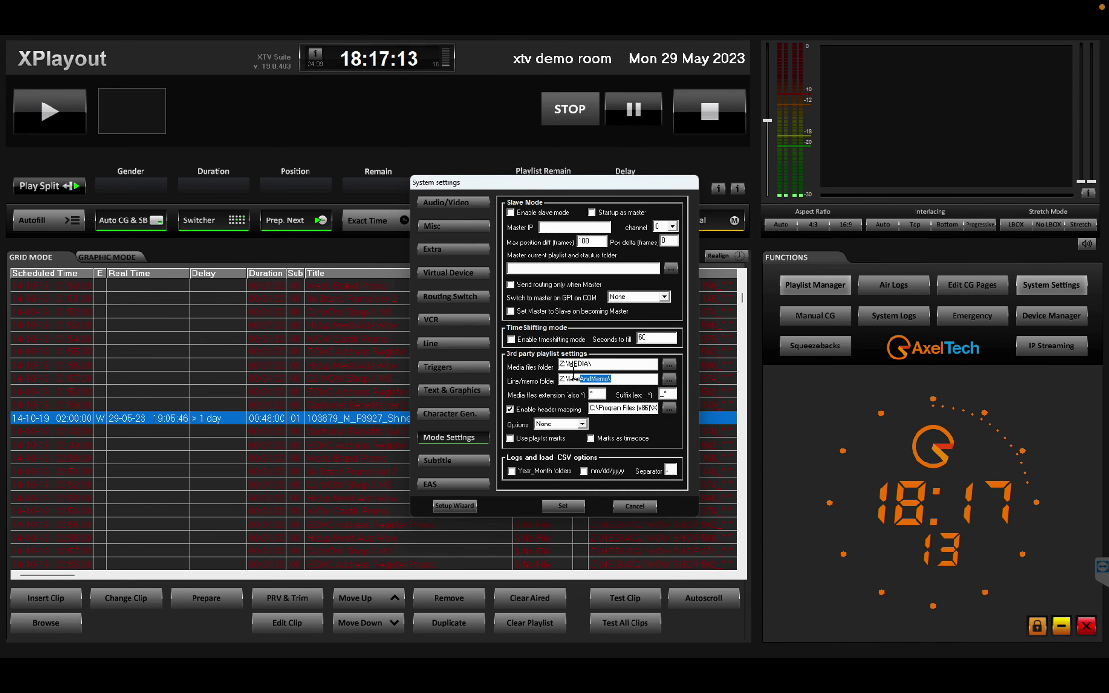
pyautogui.click(631, 505)
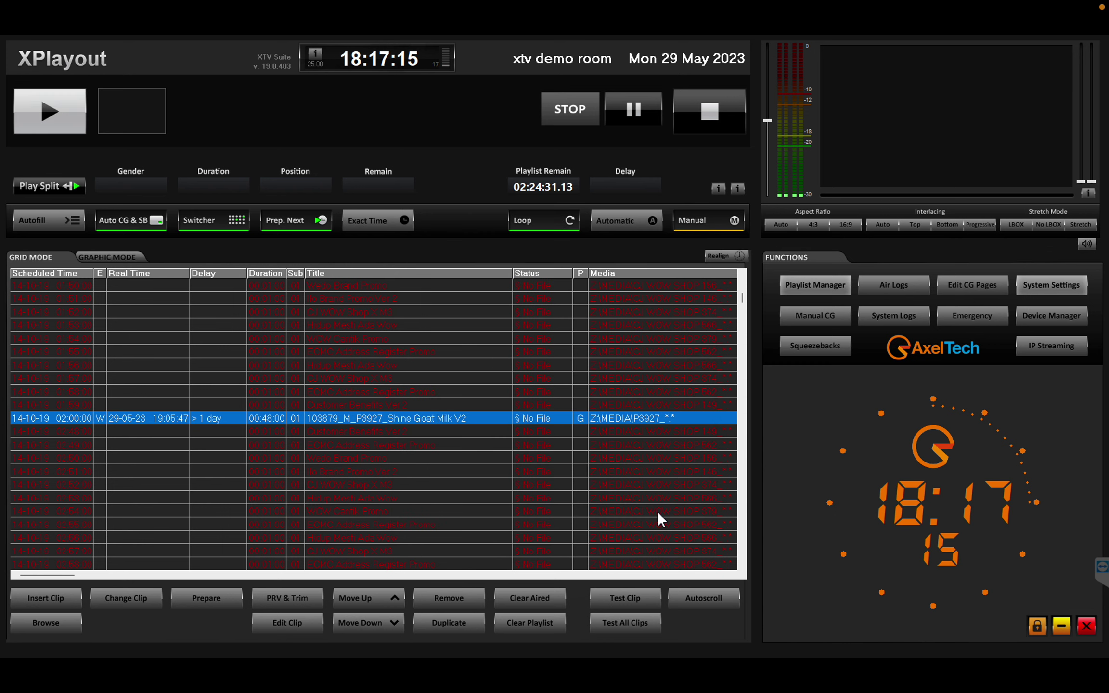
# Load 40060122.xls from the XLS samples folder in the playlist manager, replace the current playlist with it and close the manager
pyautogui.click(818, 284)
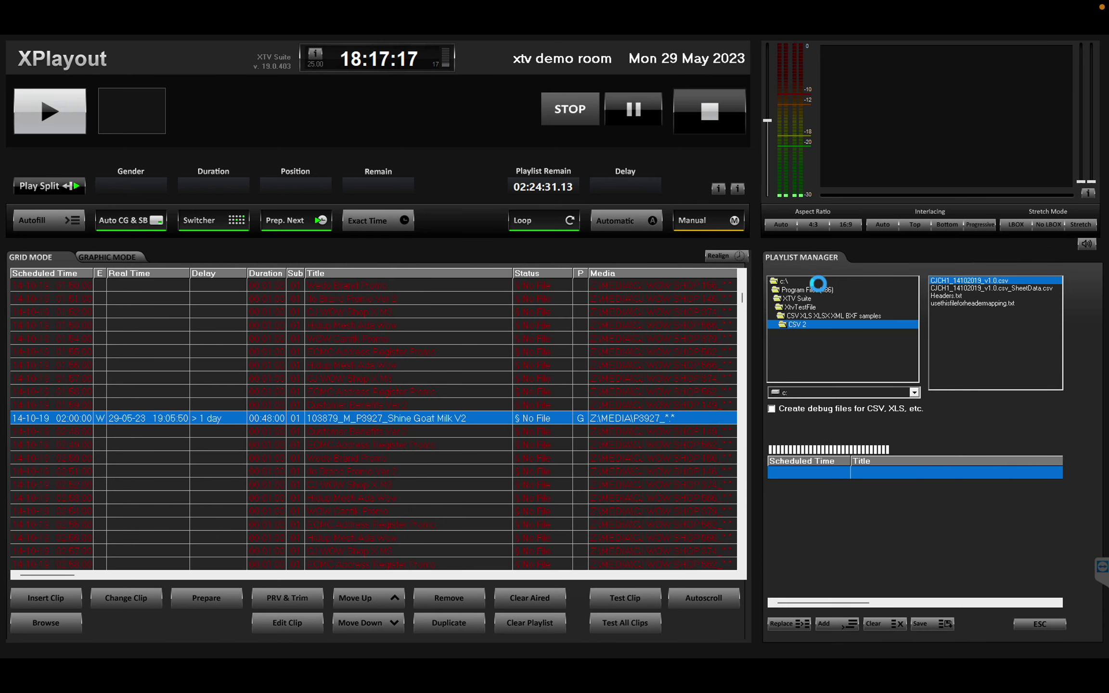
pyautogui.doubleClick(810, 314)
pyautogui.click(802, 340)
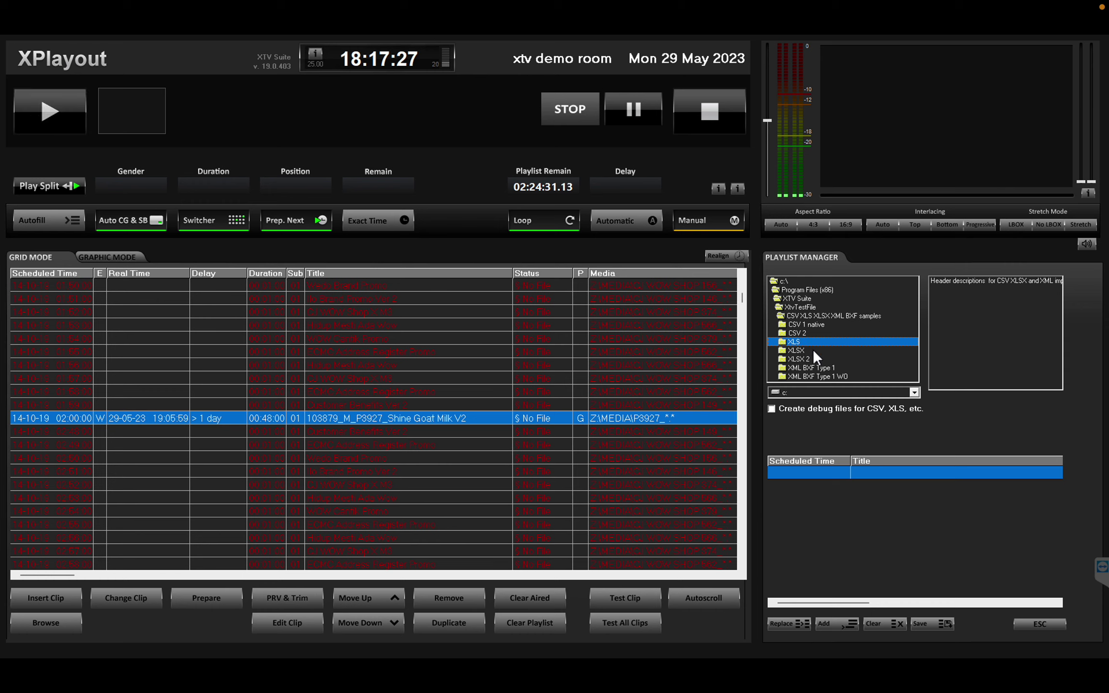
pyautogui.doubleClick(811, 343)
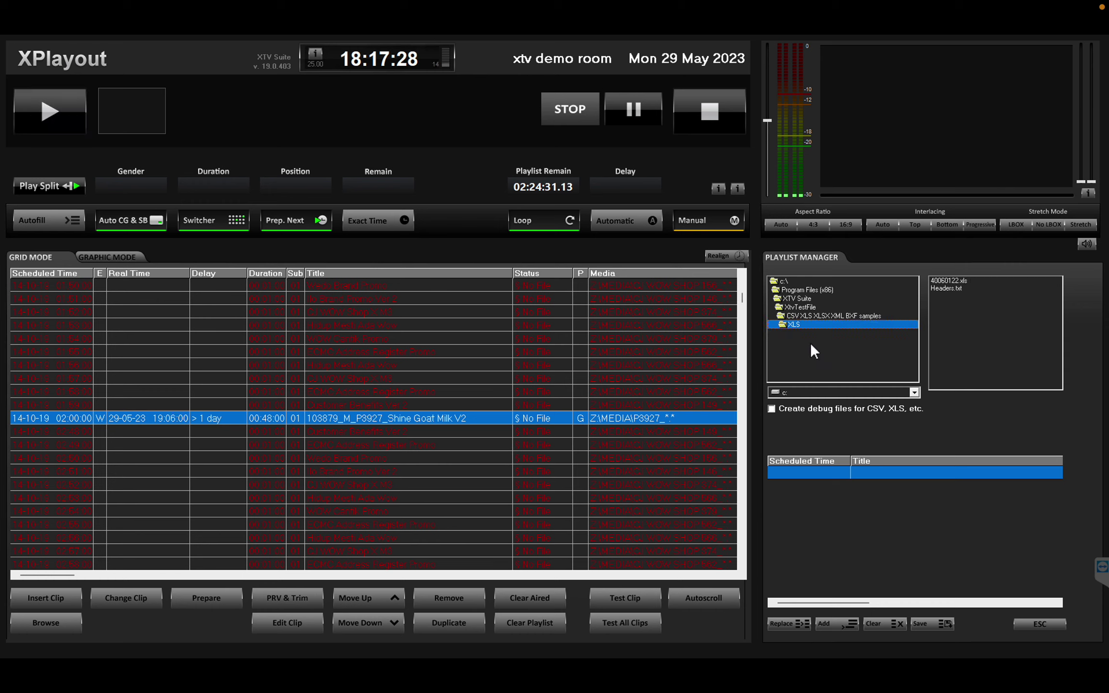
pyautogui.doubleClick(935, 280)
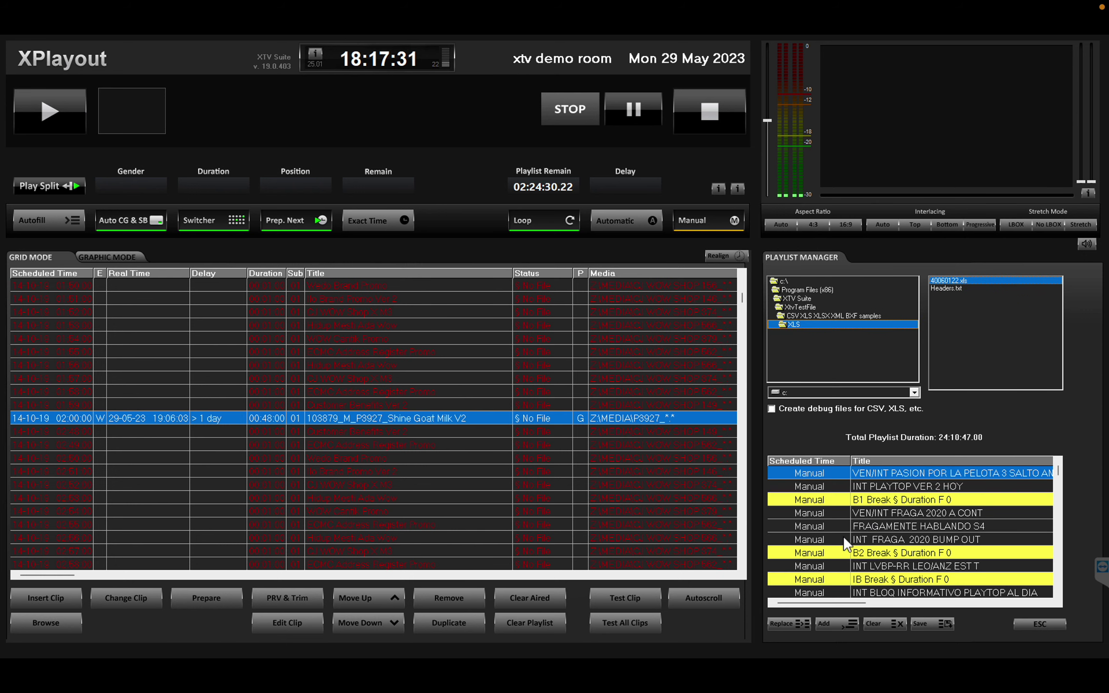
pyautogui.click(794, 625)
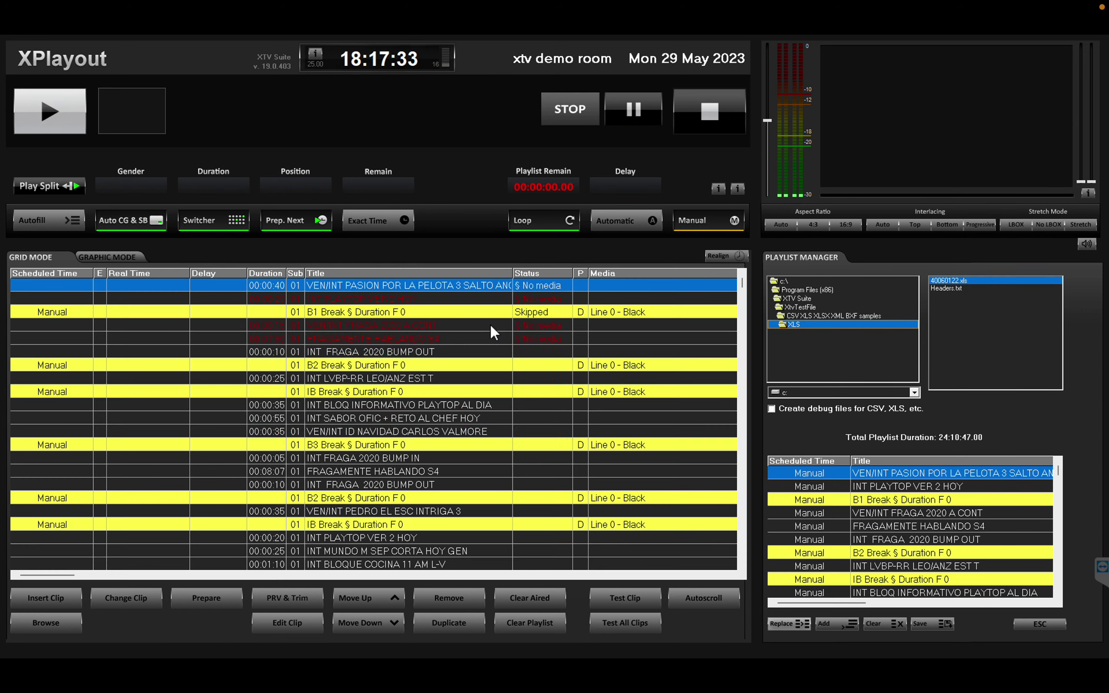
pyautogui.click(1039, 624)
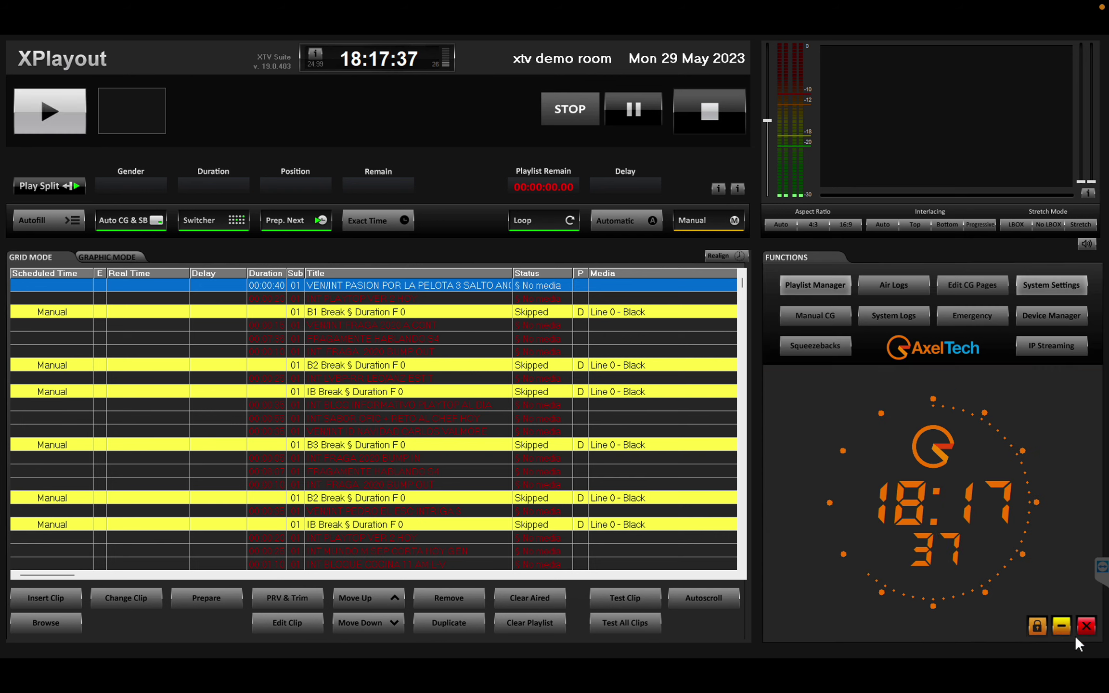
# Minimise XPlayout and open the 40060122 spreadsheet from the XLS samples folder in File Explorer
pyautogui.click(1062, 626)
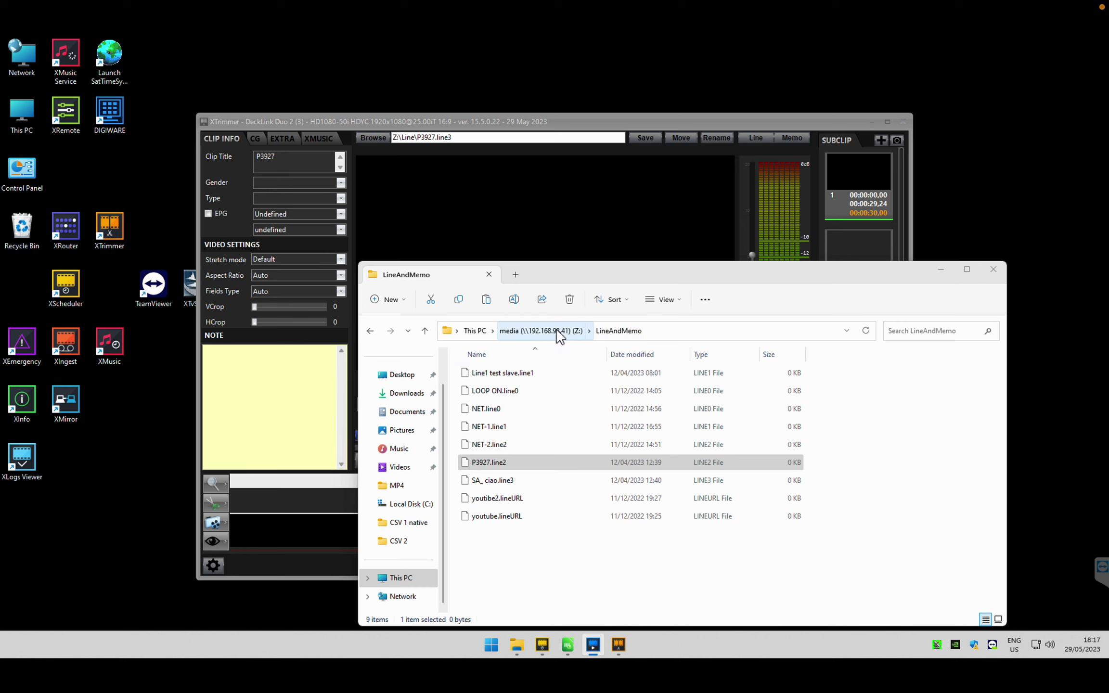
pyautogui.moveTo(522, 650)
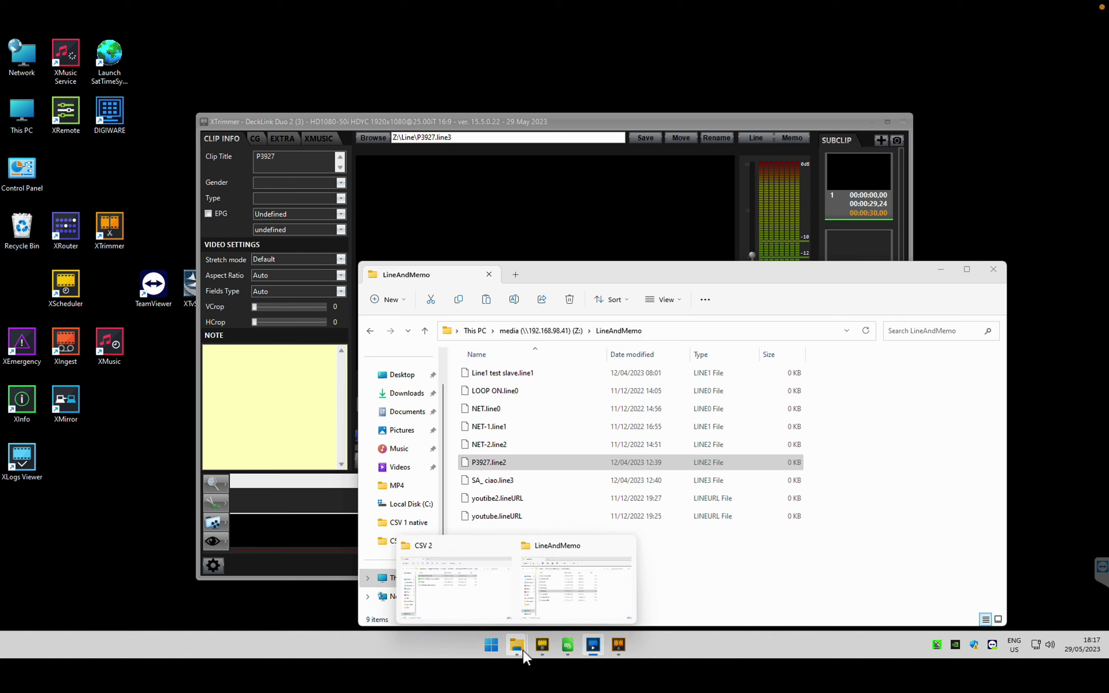
pyautogui.click(484, 618)
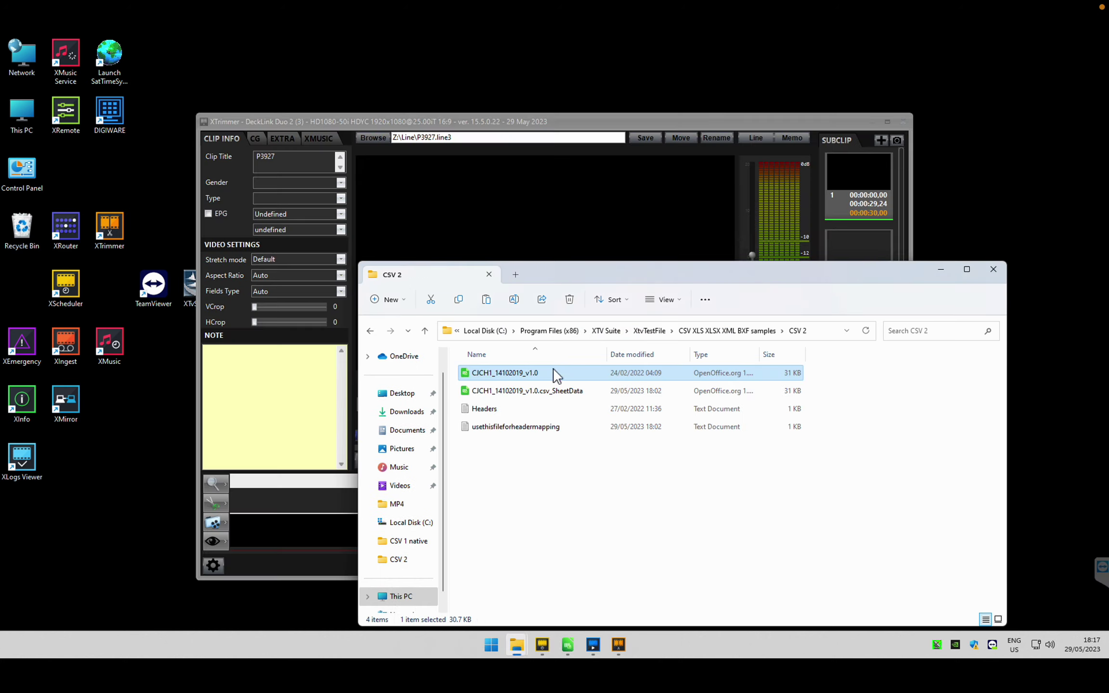
pyautogui.click(699, 331)
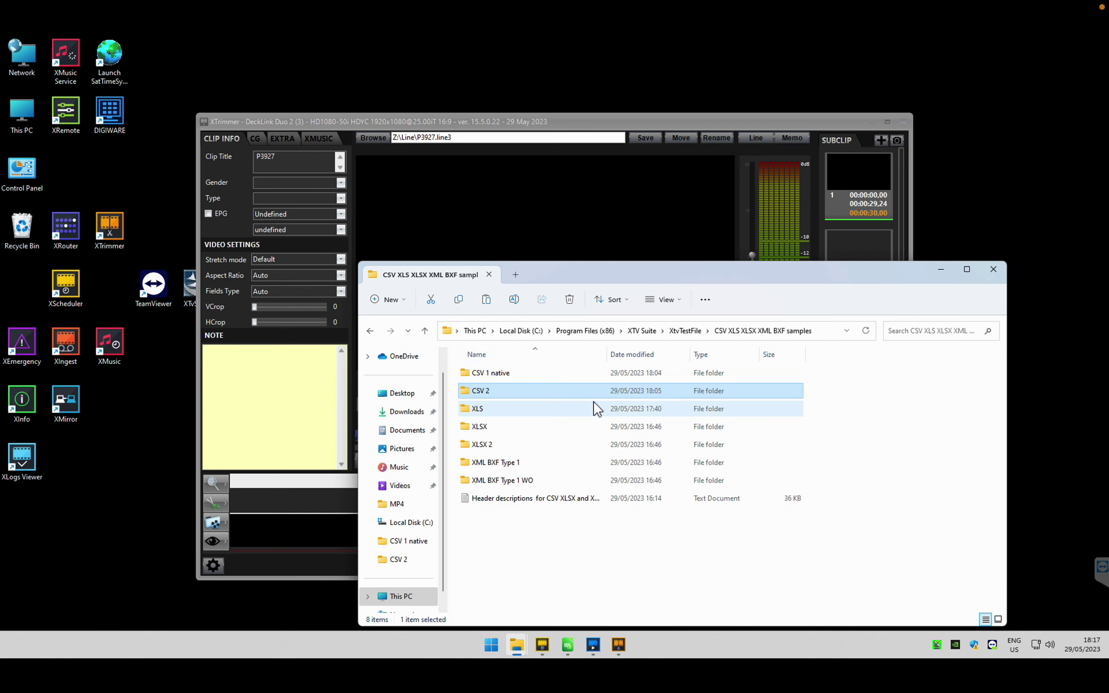
pyautogui.doubleClick(510, 411)
pyautogui.doubleClick(493, 379)
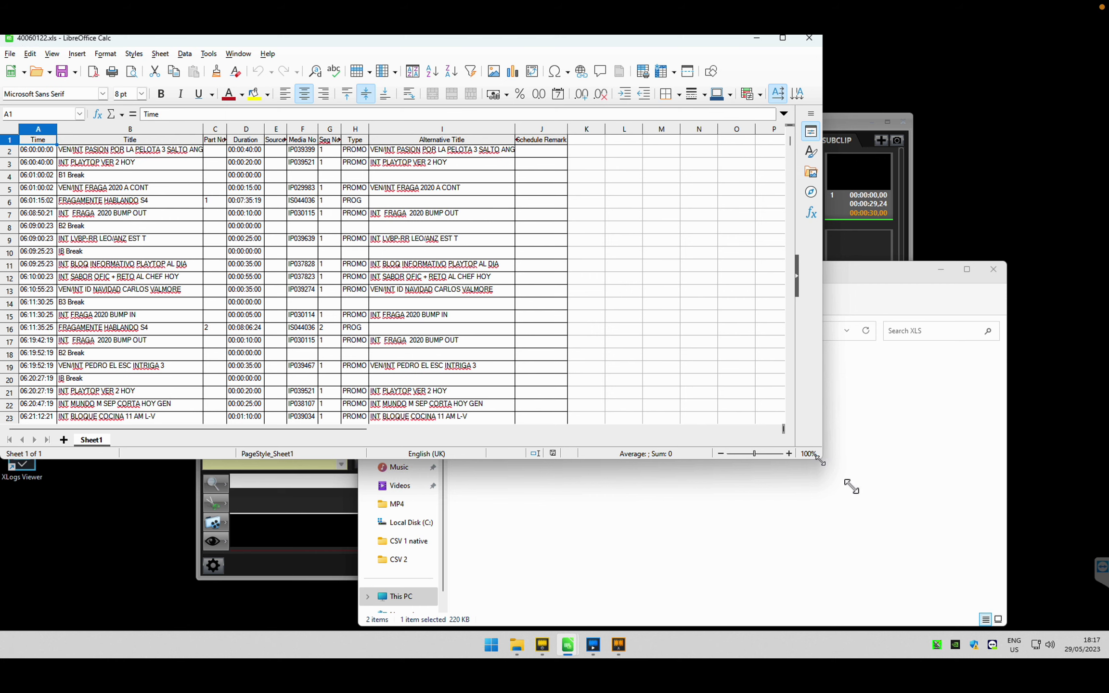
# Examine the header row and clip rows of the XLS playlist, including the Time, Title, Part No and Duration columns
pyautogui.hscroll(6, 198, 280)
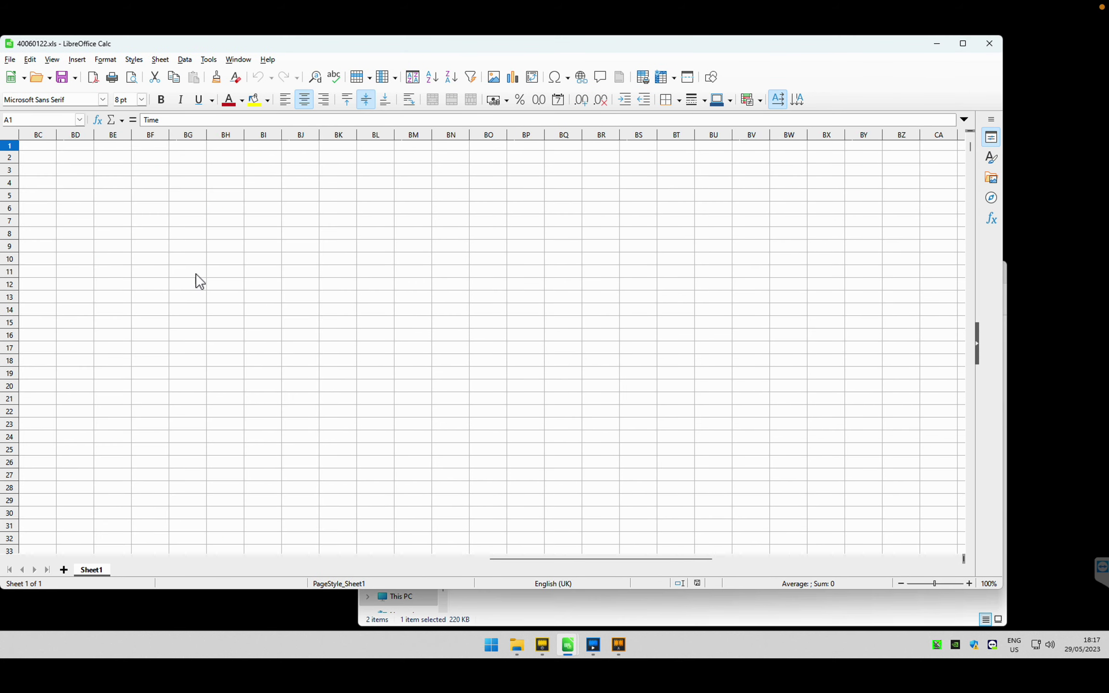
pyautogui.hscroll(-6, 270, 260)
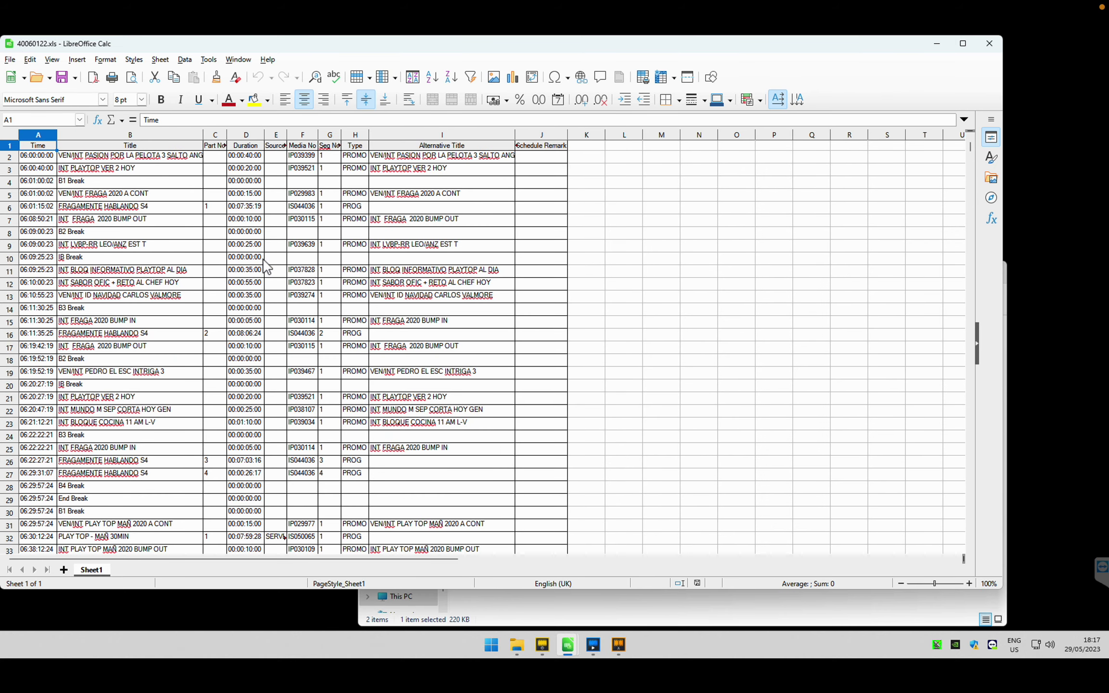
pyautogui.click(138, 169)
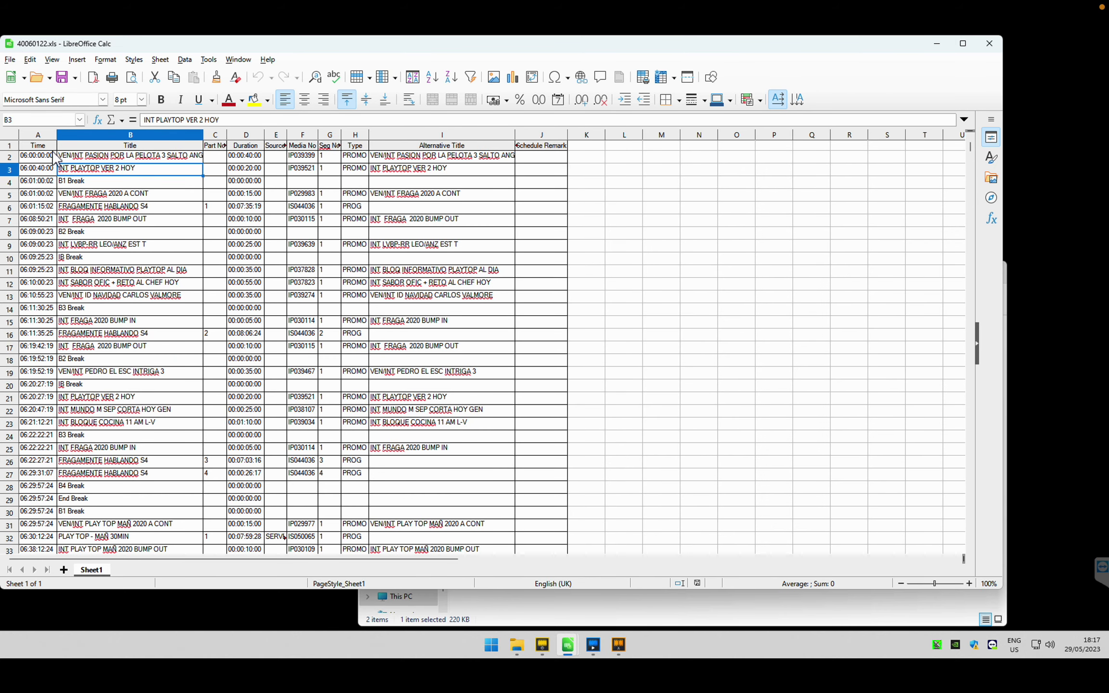
pyautogui.click(70, 146)
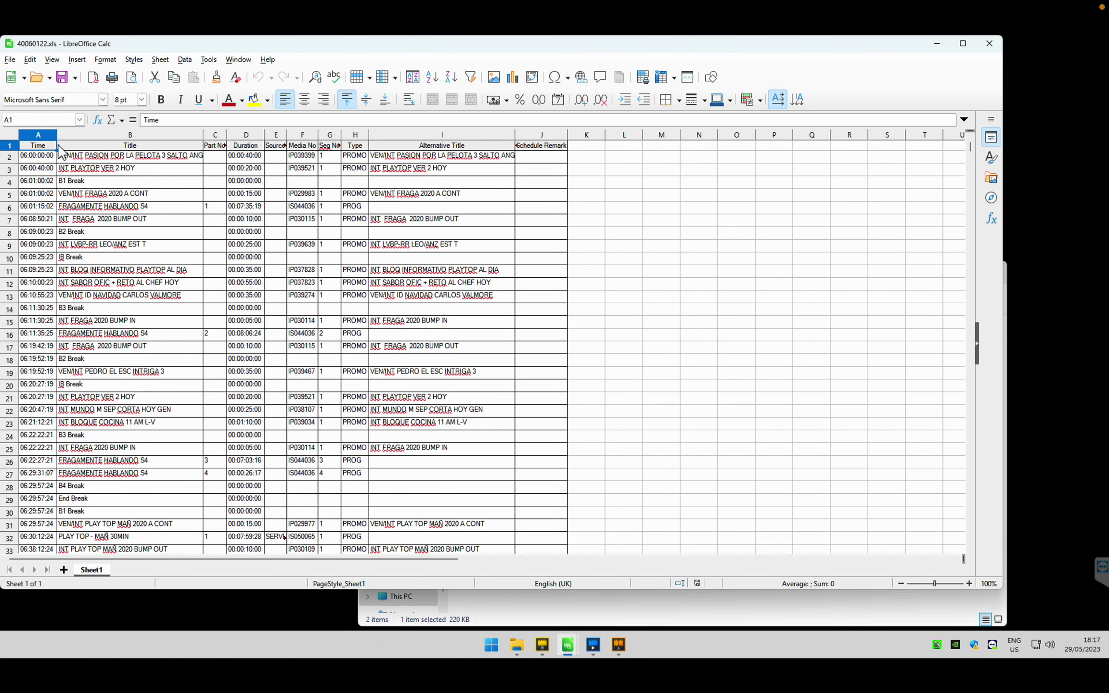
pyautogui.click(212, 147)
pyautogui.click(244, 146)
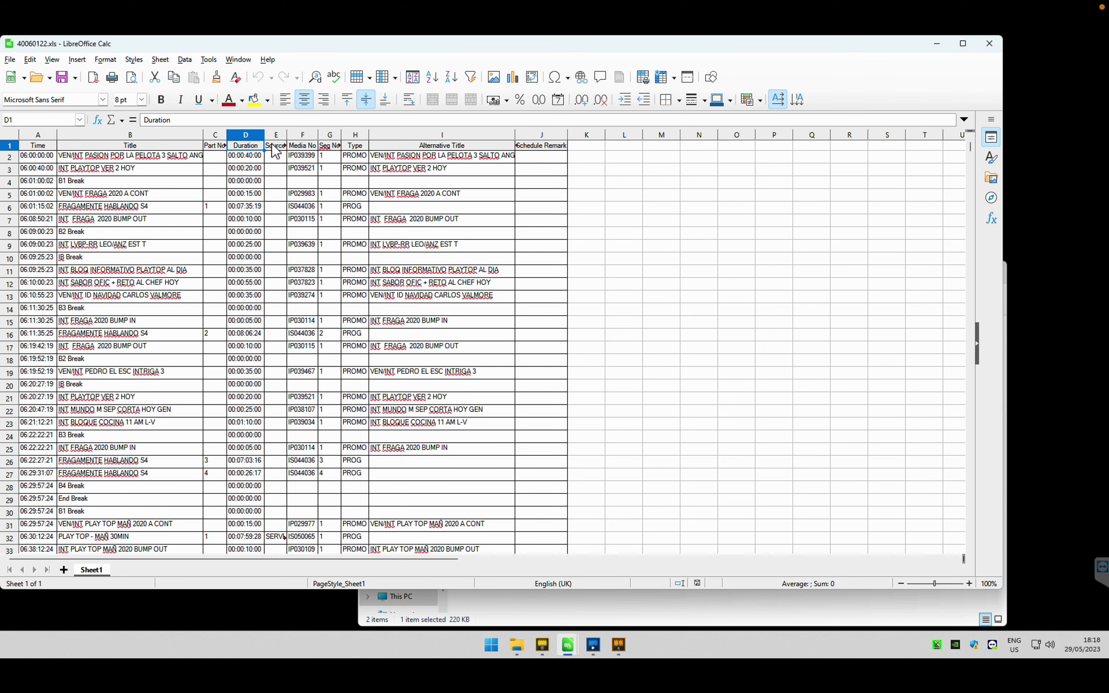
pyautogui.scroll(-3, 276, 150)
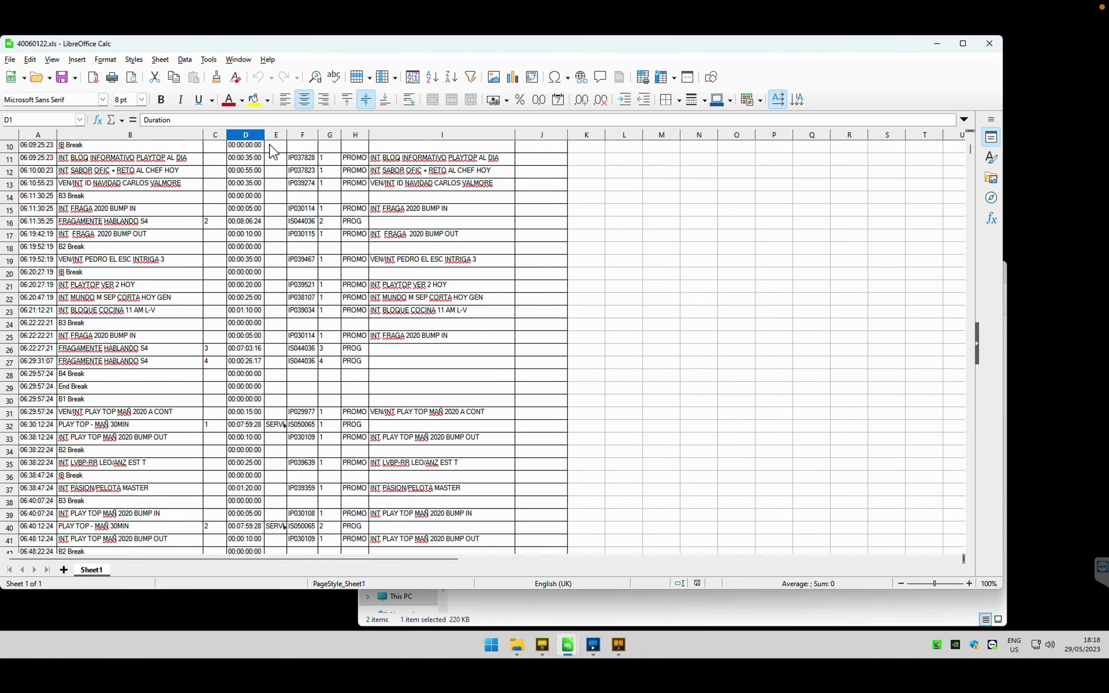
pyautogui.scroll(3, 114, 190)
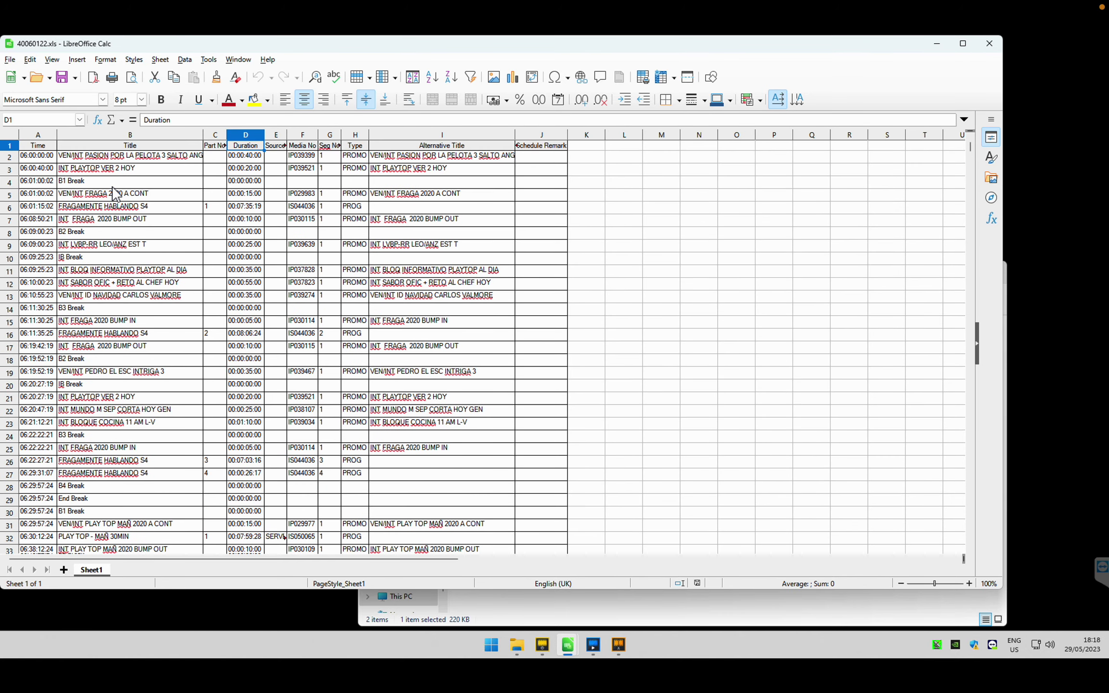
pyautogui.click(128, 156)
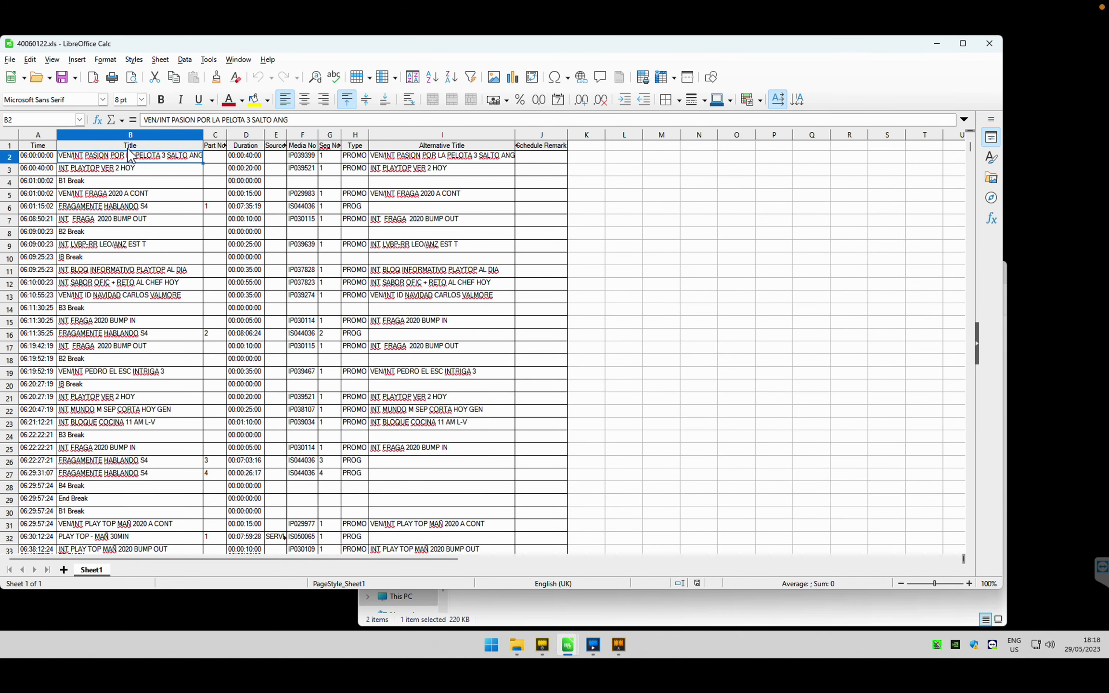
# Return to the XLS samples folder, view the column mappings in the Headers text file and close it
pyautogui.click(595, 646)
pyautogui.click(1062, 624)
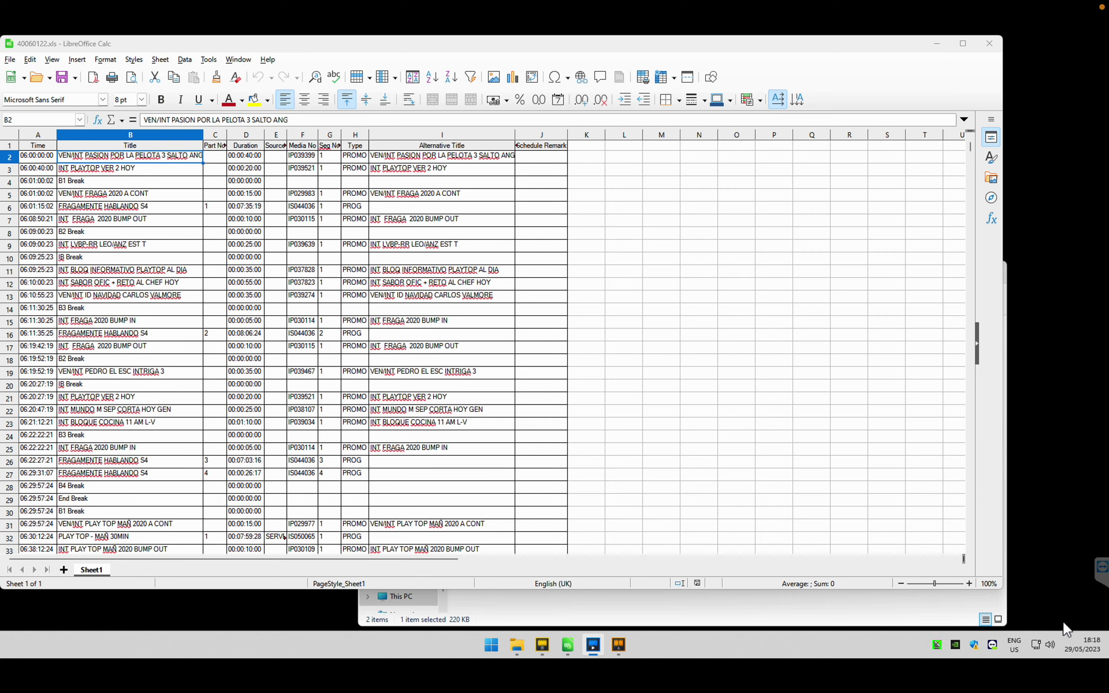
pyautogui.click(860, 609)
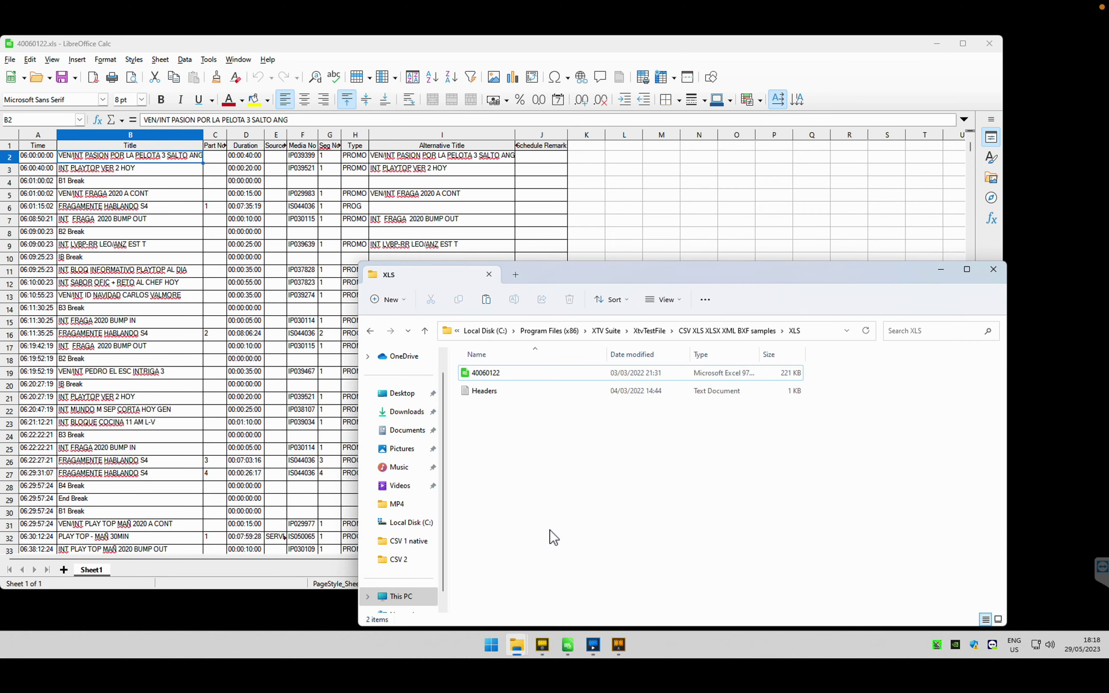
pyautogui.doubleClick(481, 392)
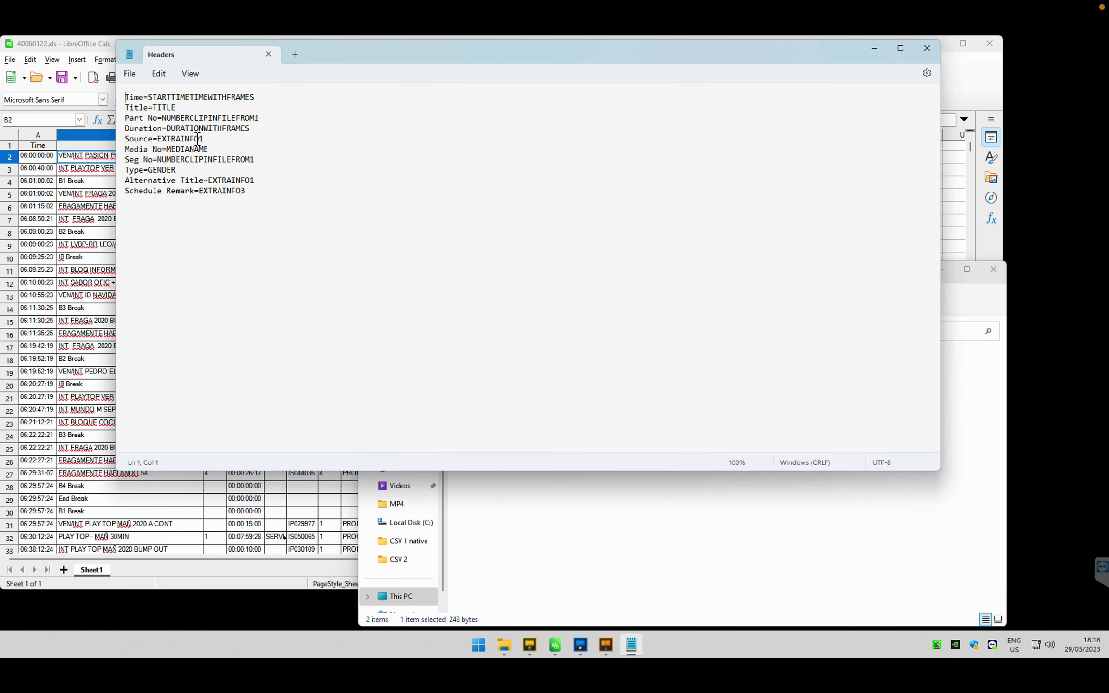
pyautogui.click(927, 48)
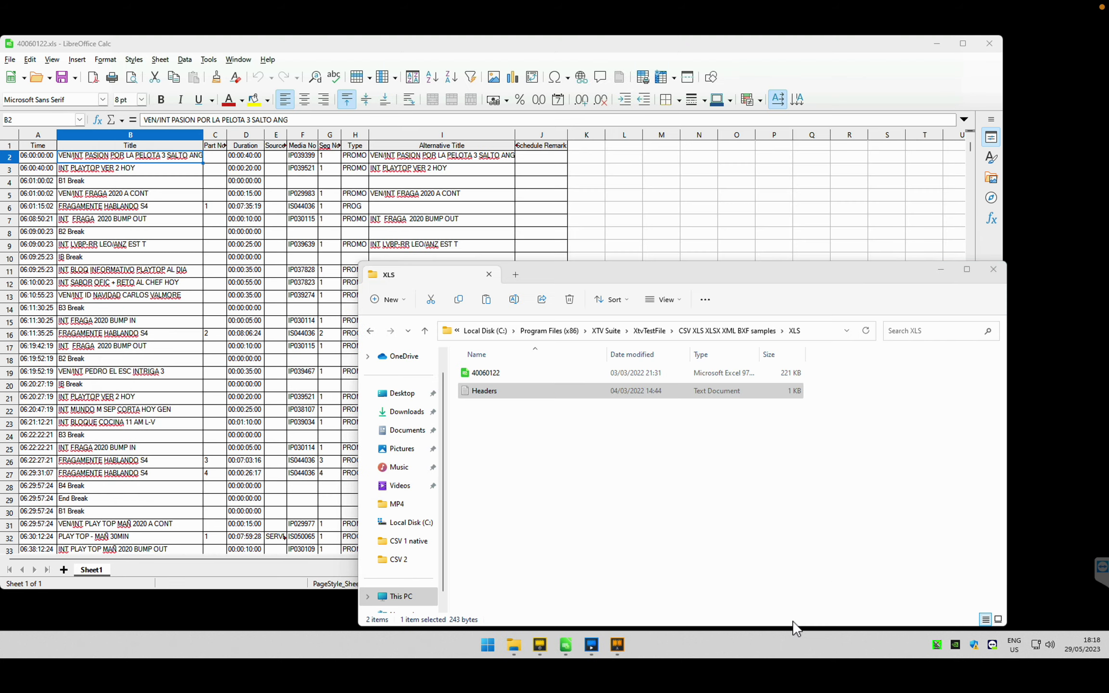
# In XPlayout's 3rd party playlist settings, set the header mapping file to Headers from the XLS folder and apply without restarting playout
pyautogui.click(606, 645)
pyautogui.click(1042, 286)
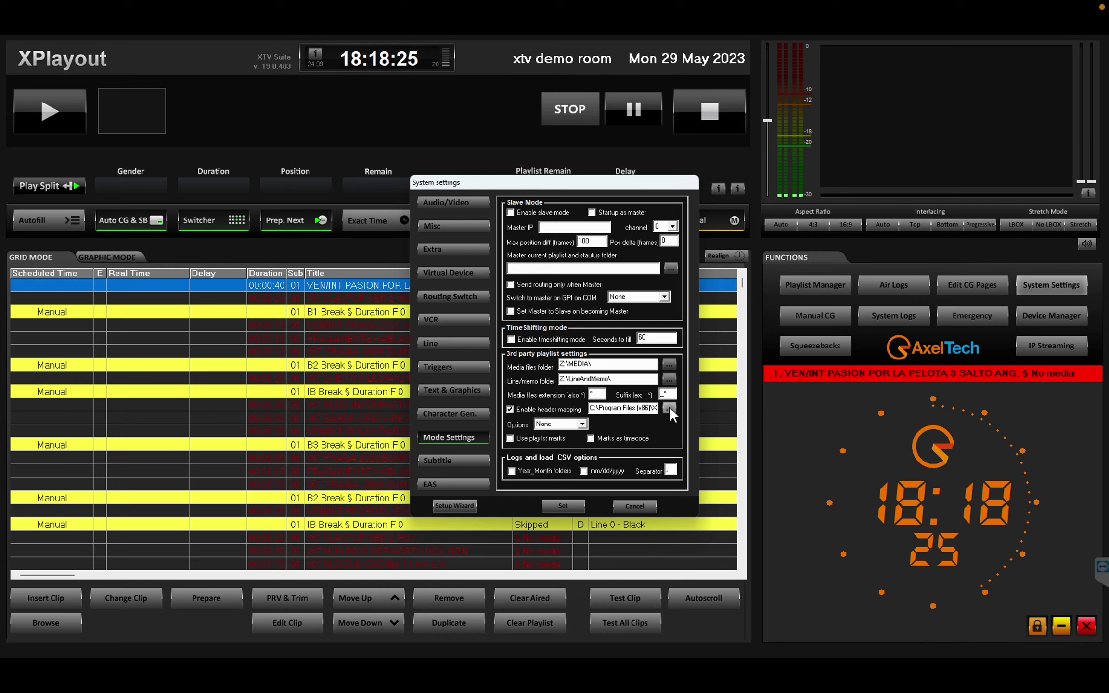
pyautogui.click(670, 407)
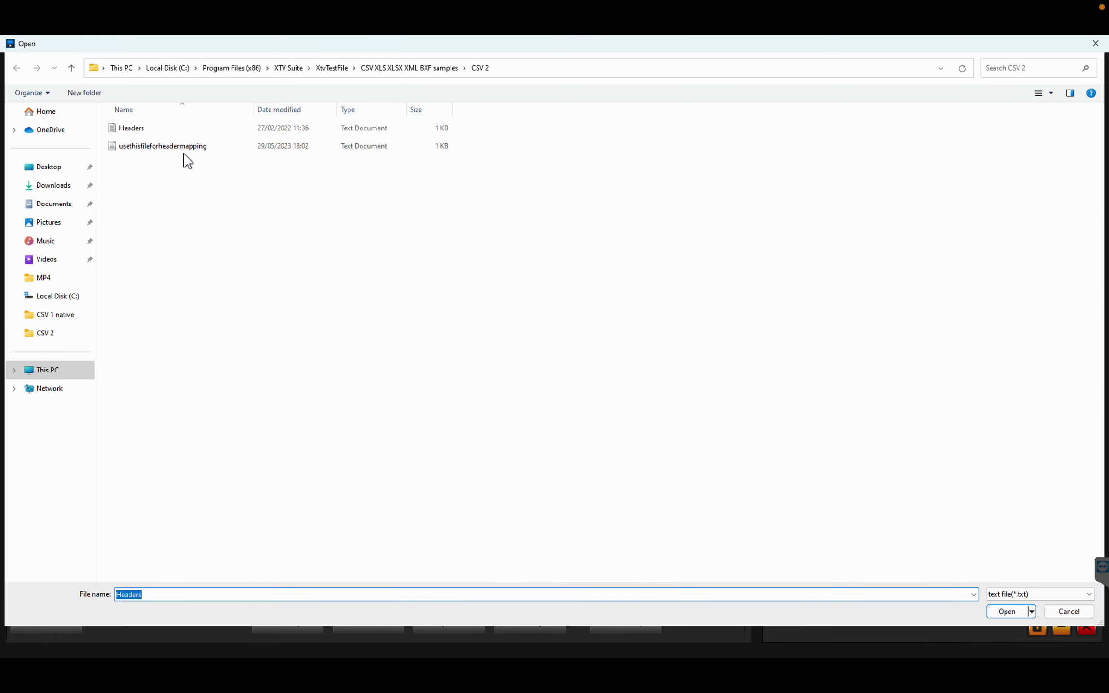
pyautogui.click(370, 69)
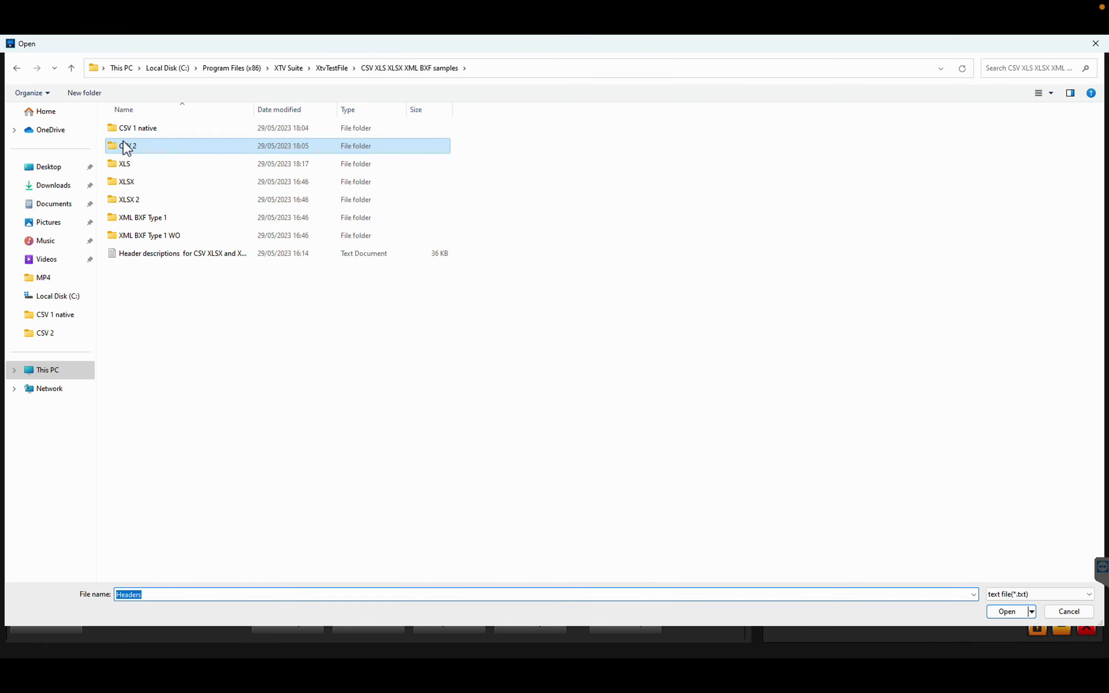
pyautogui.doubleClick(137, 165)
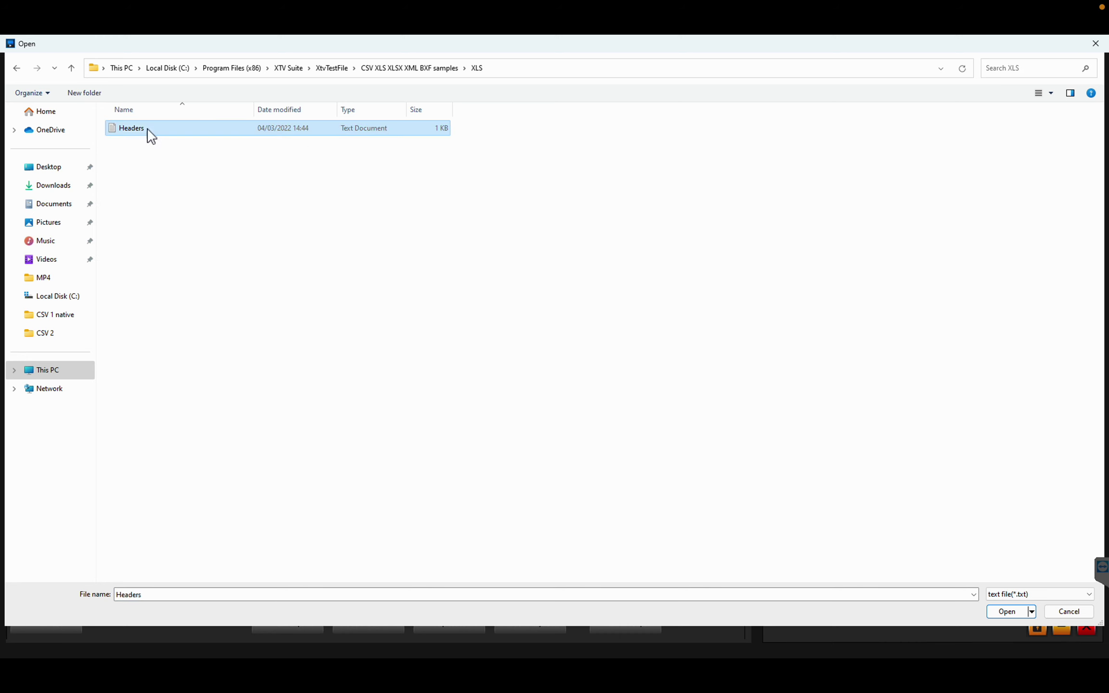
pyautogui.doubleClick(148, 130)
pyautogui.click(566, 507)
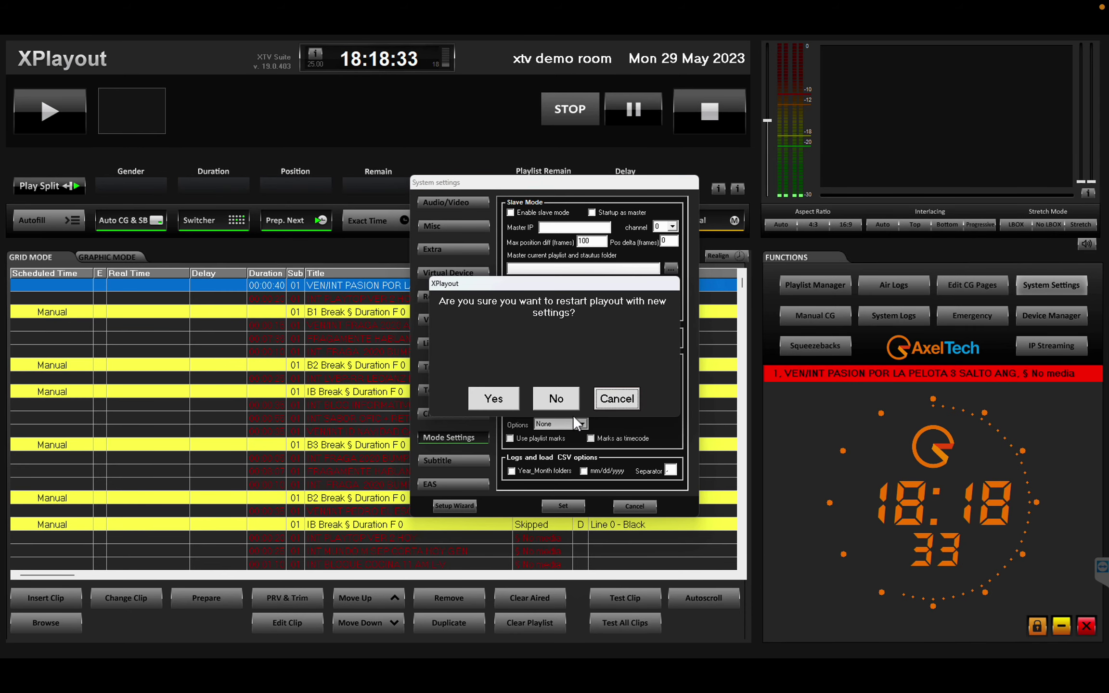
pyautogui.click(568, 405)
# Switch to the 40060122.xls spreadsheet, check the Media No header and the first clip's media number, and return to XPlayout
pyautogui.press('super')
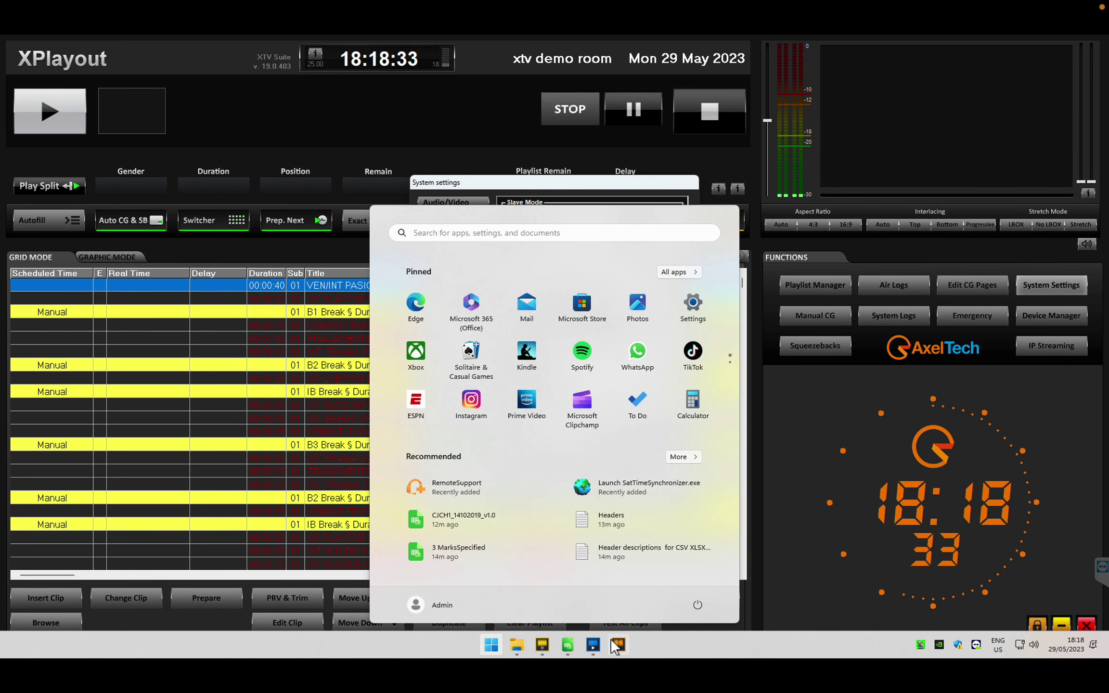
pyautogui.moveTo(574, 648)
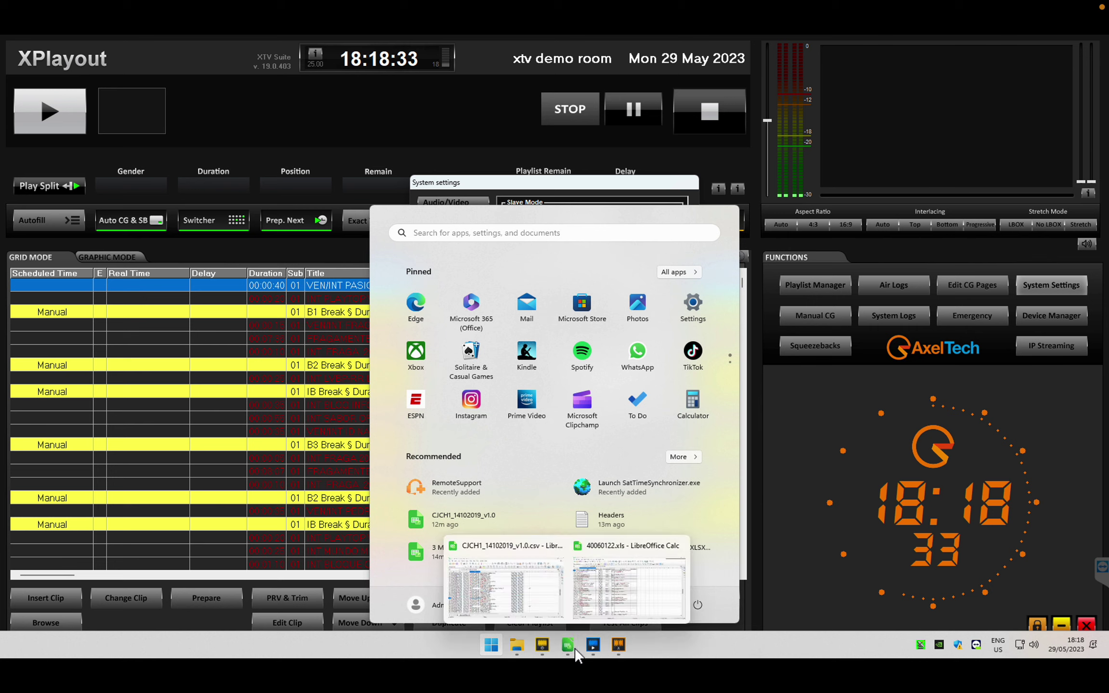
pyautogui.click(584, 610)
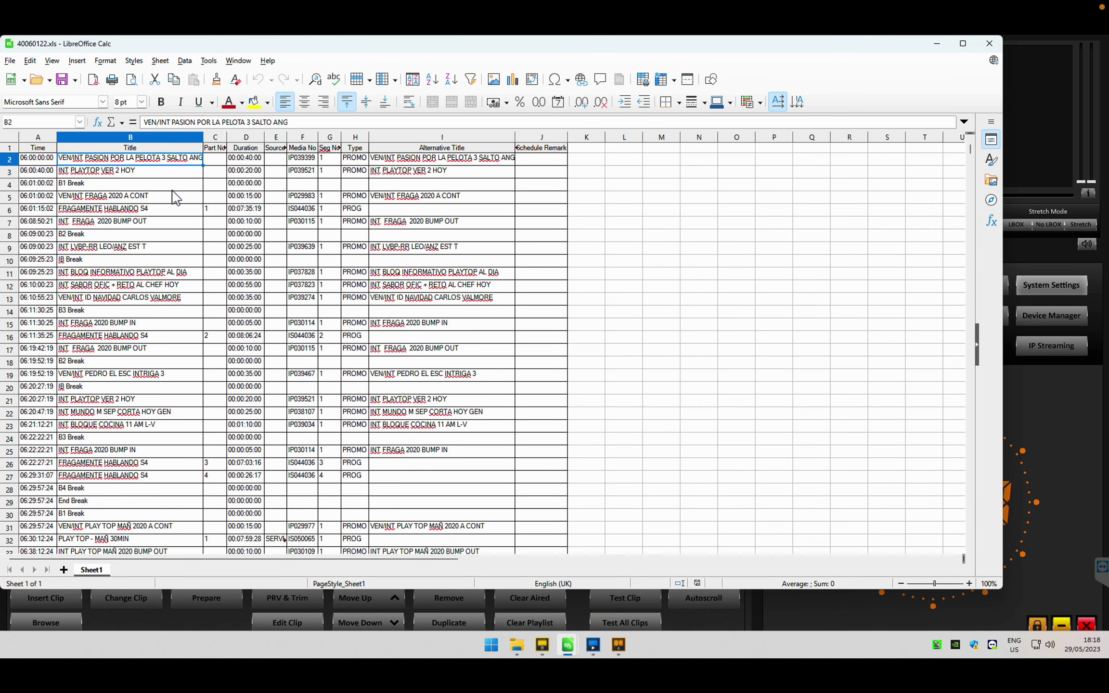
pyautogui.click(434, 174)
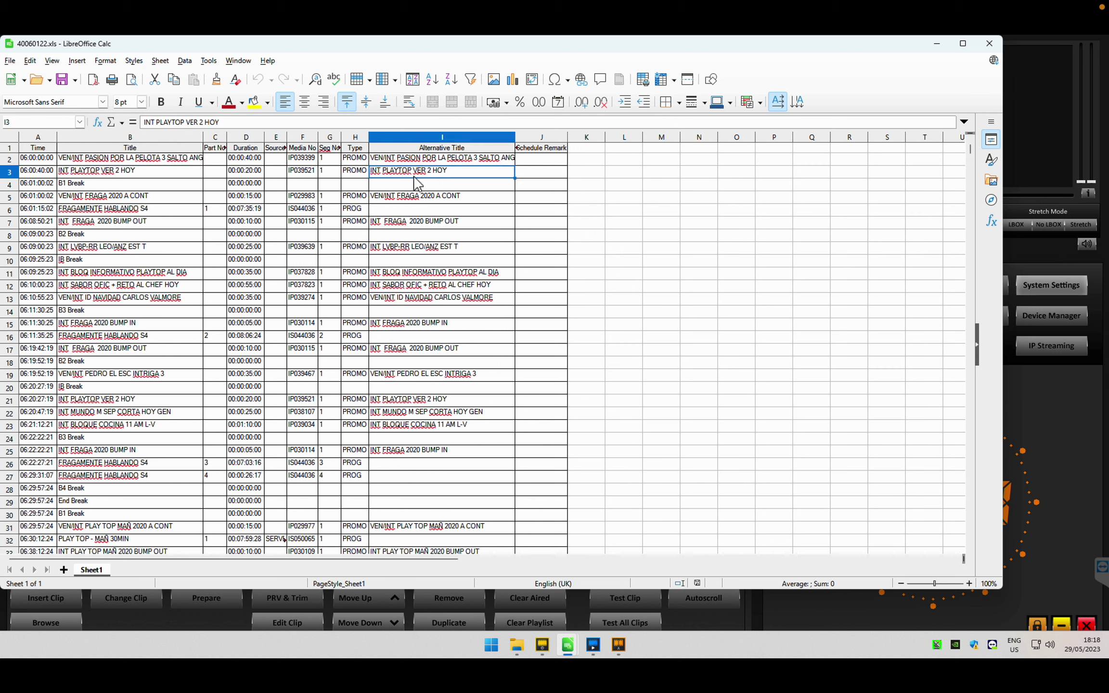
pyautogui.press('Up')
pyautogui.press('Up')
pyautogui.press('Left')
pyautogui.press('Left')
pyautogui.press('Left')
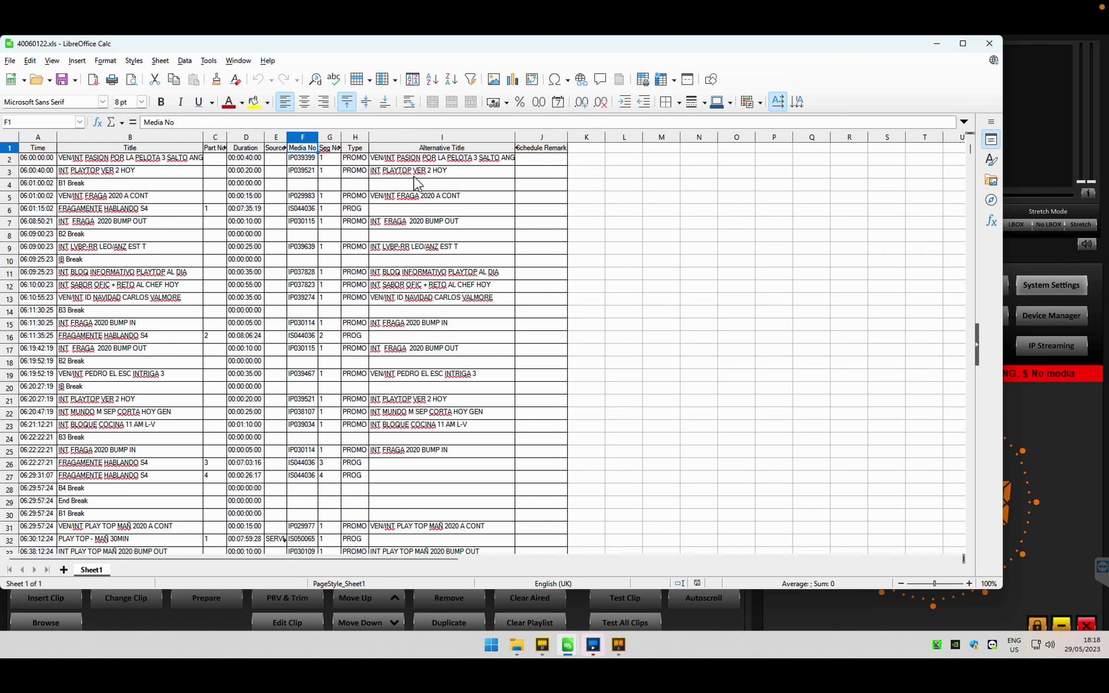
pyautogui.press('Down')
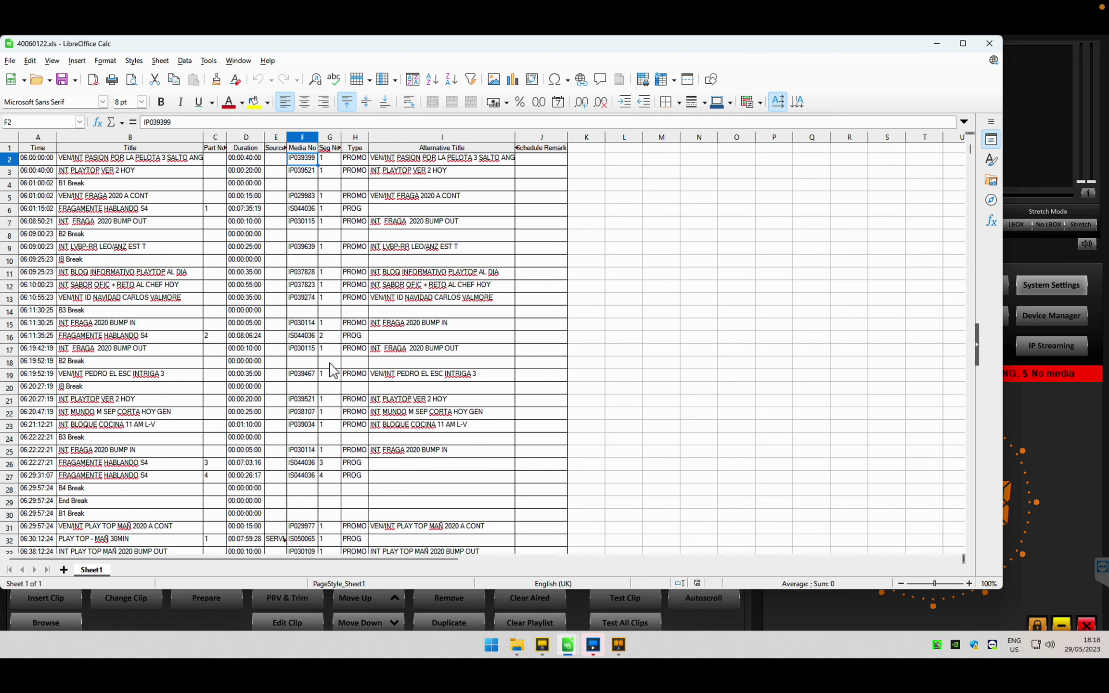
pyautogui.click(1051, 466)
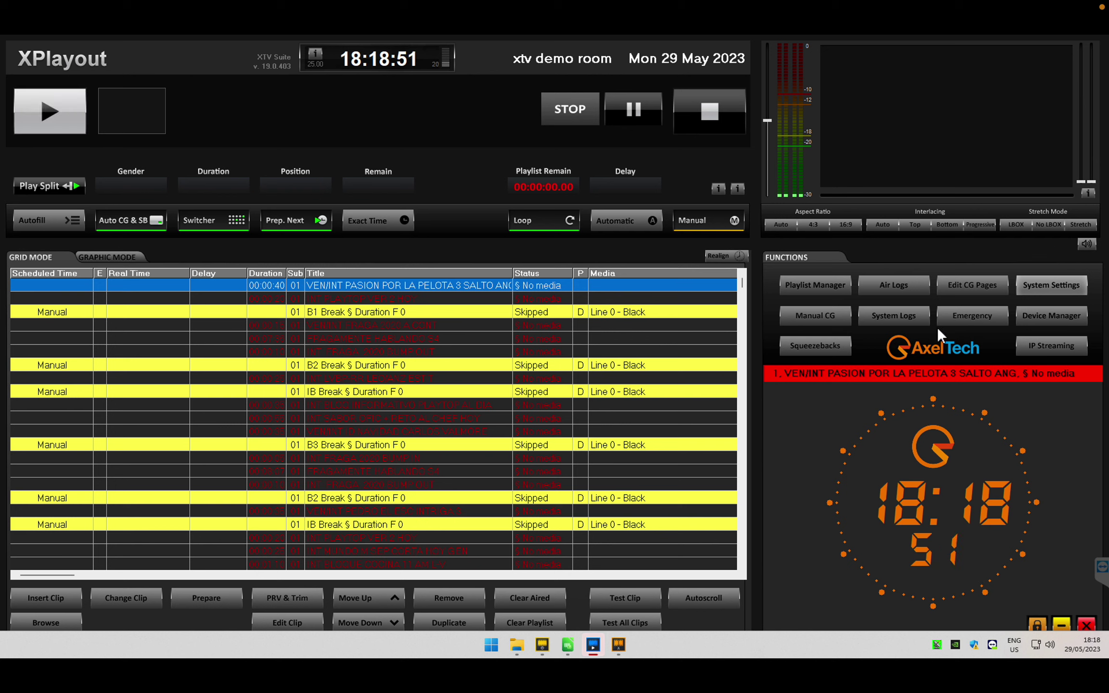
# Replace the current playlist with 40060122.xls from the XLS folder and check the media path of the first FRAGAMENTE HABLANDO S4 clip
pyautogui.click(817, 284)
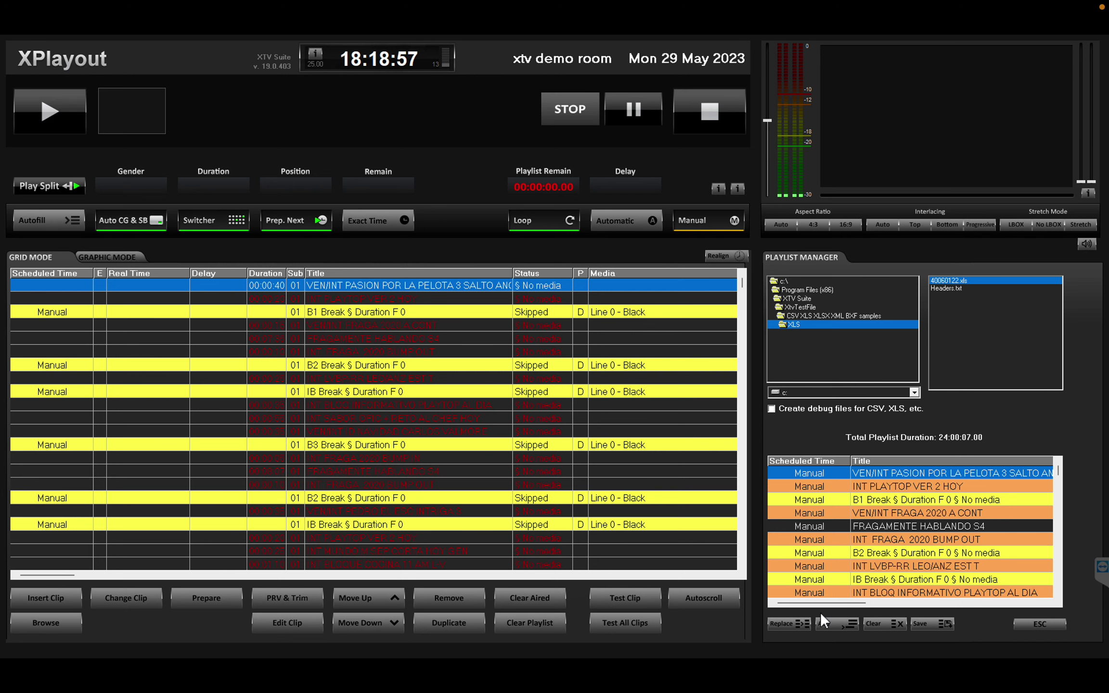
pyautogui.click(805, 619)
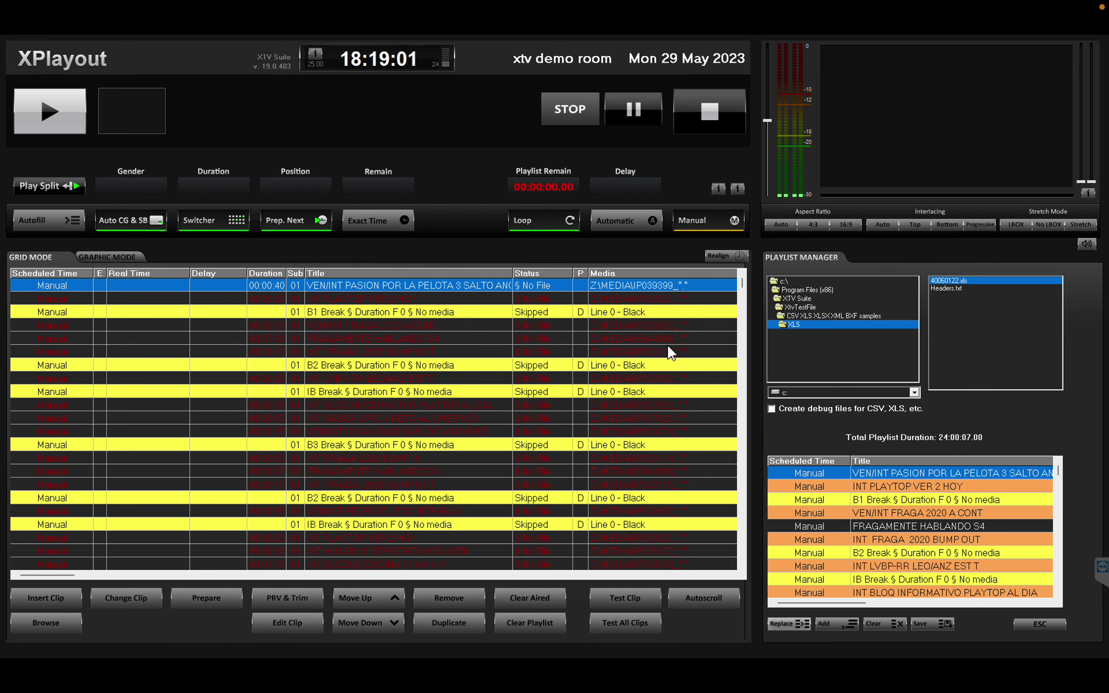
pyautogui.click(635, 338)
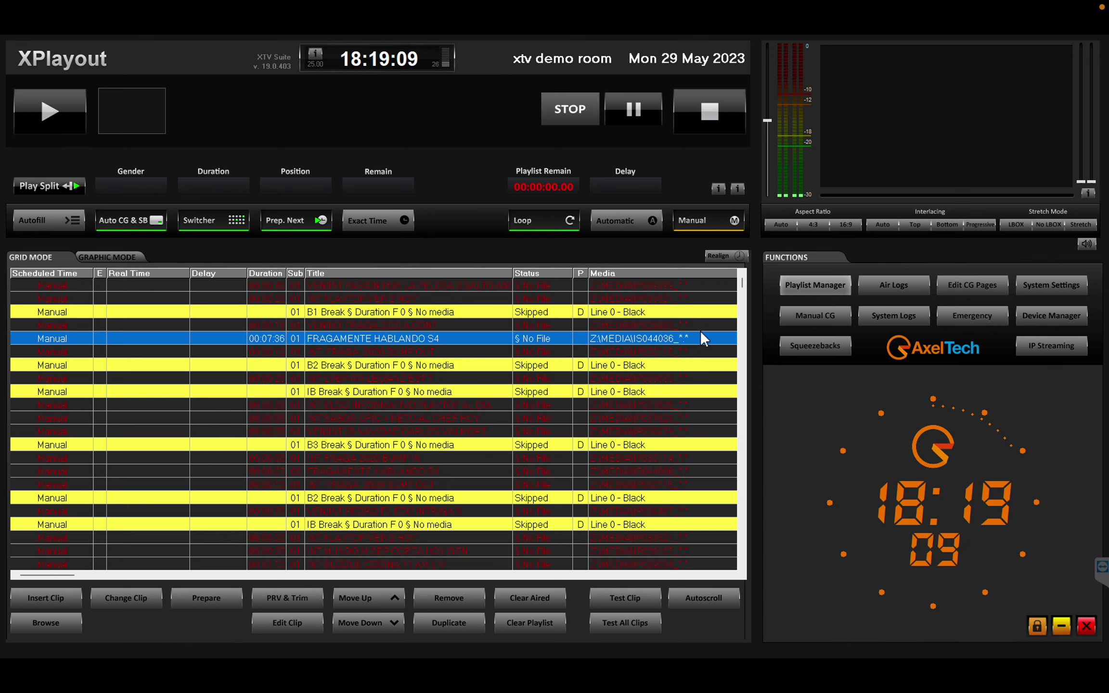
# Examine the B1, B2 and IB Break rows and their neighbouring clips in the playlist grid, comparing the Title, Status and Media columns
pyautogui.click(411, 364)
pyautogui.click(407, 392)
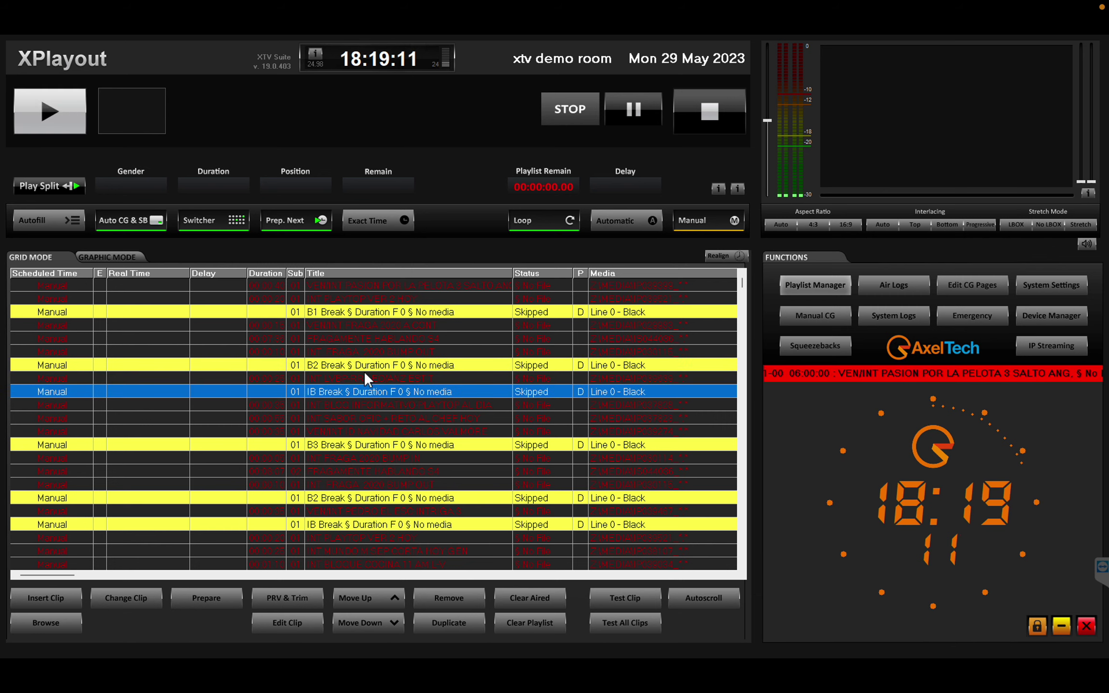
pyautogui.click(319, 366)
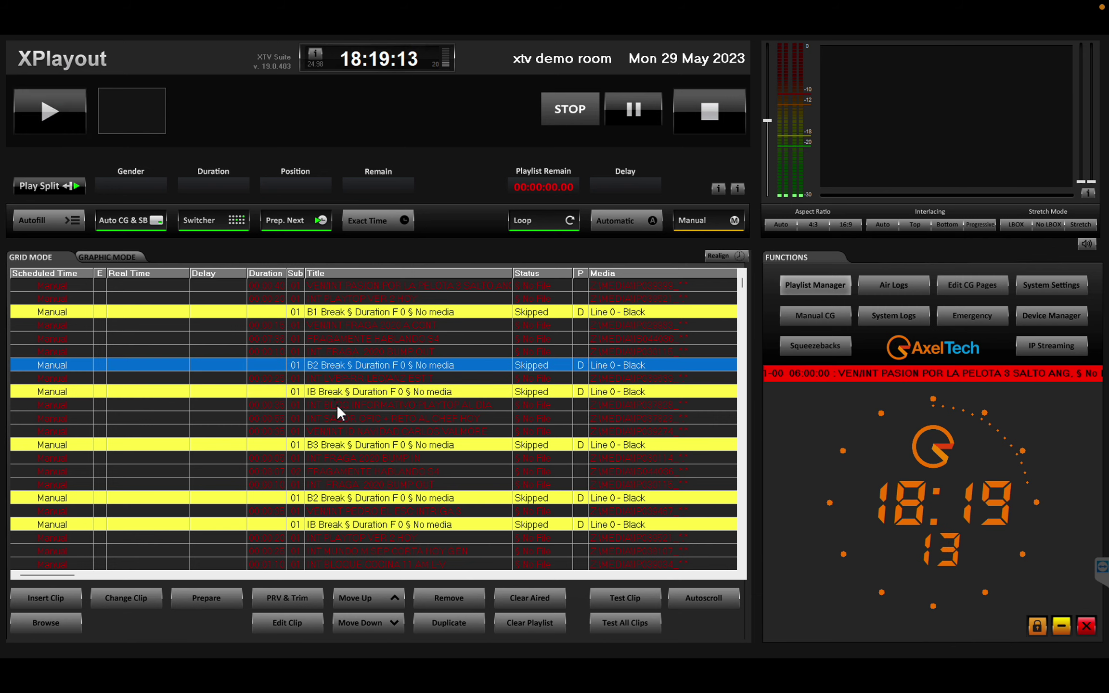
pyautogui.click(343, 389)
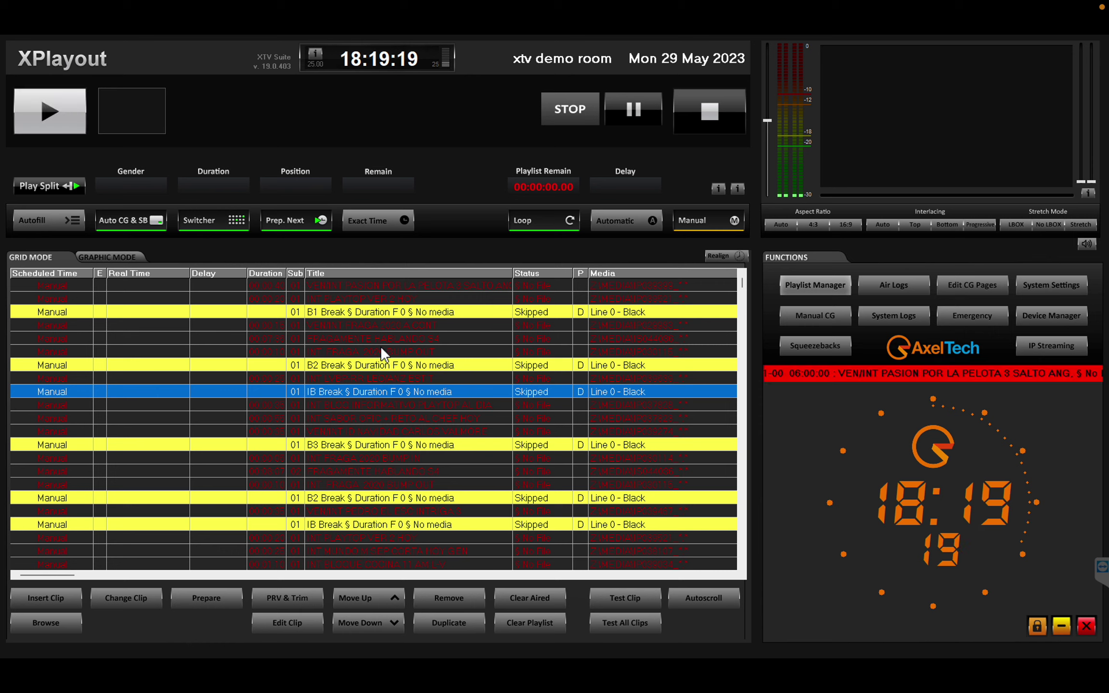
pyautogui.click(403, 336)
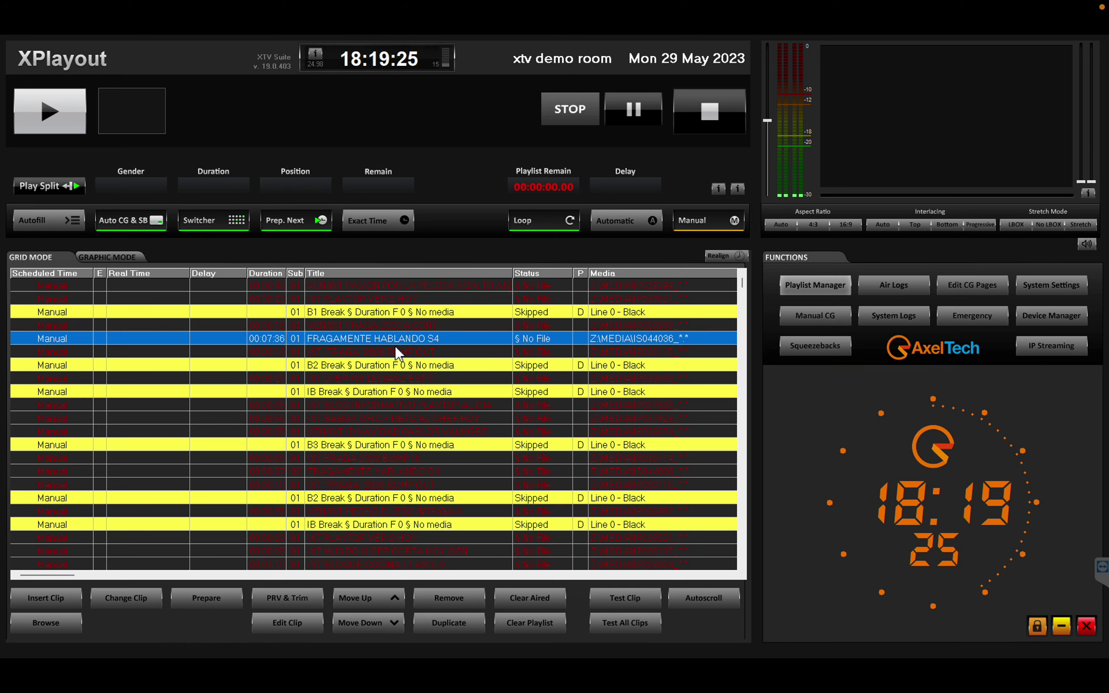
pyautogui.click(395, 350)
pyautogui.click(390, 365)
pyautogui.click(384, 389)
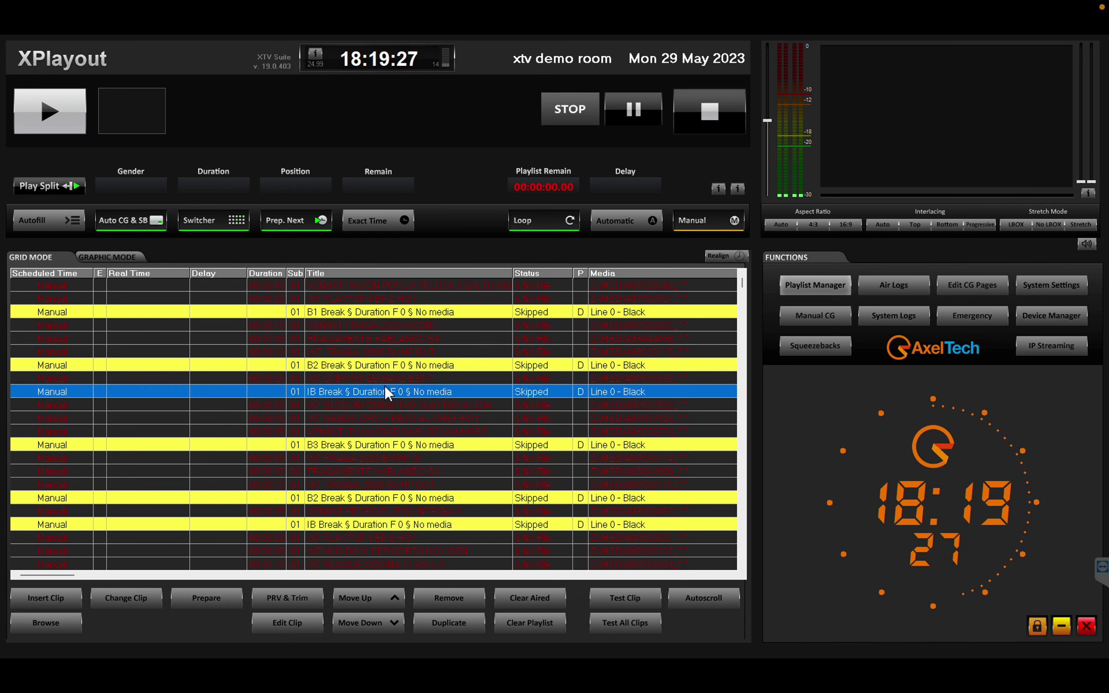
pyautogui.click(311, 368)
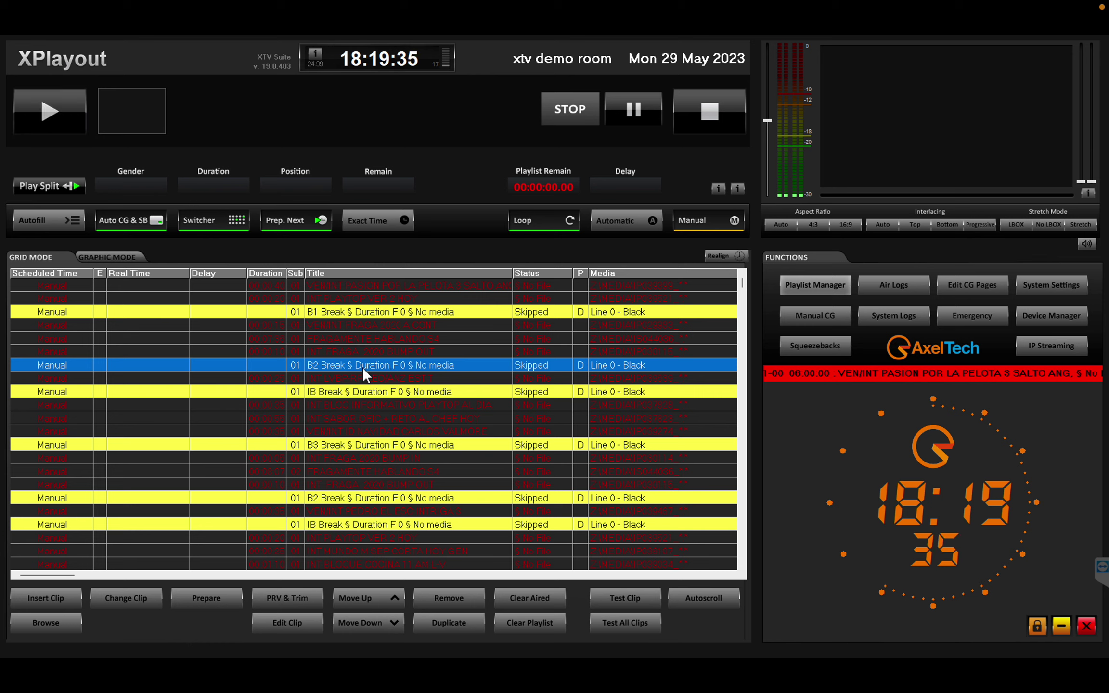
pyautogui.click(364, 380)
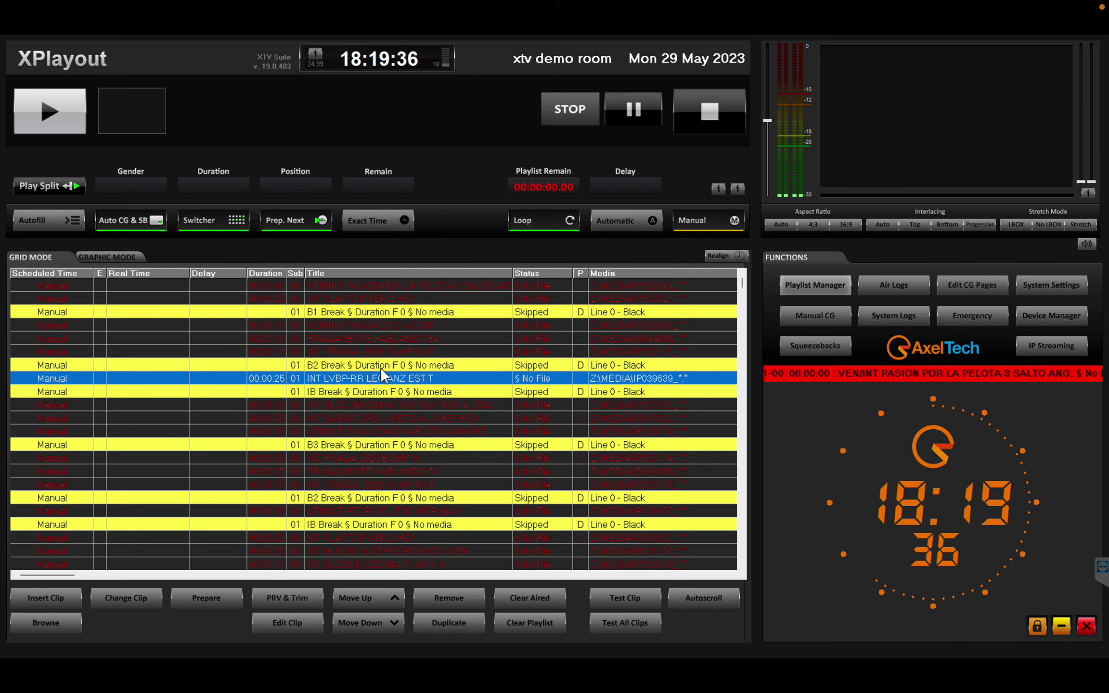
pyautogui.click(368, 312)
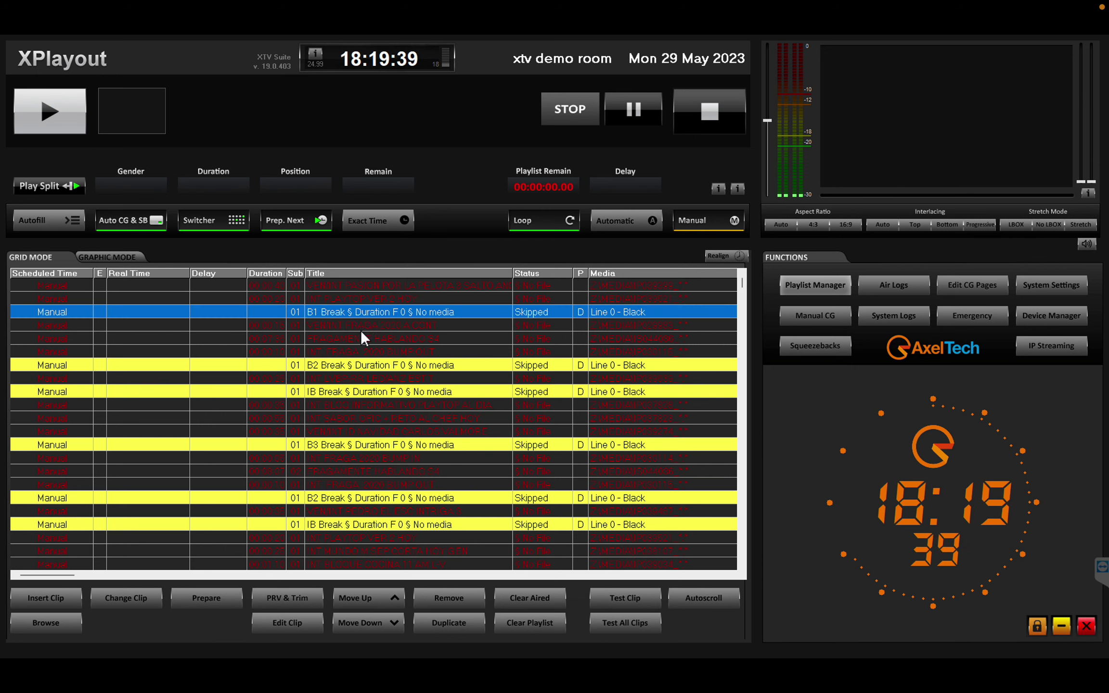
pyautogui.click(361, 329)
pyautogui.click(371, 311)
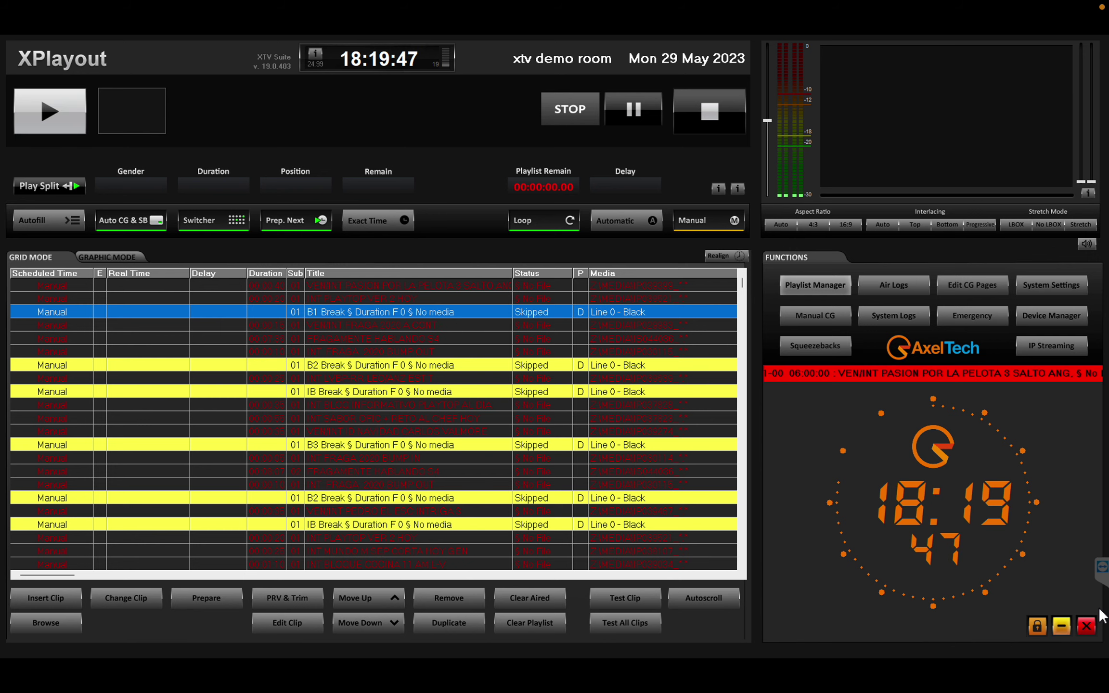
# Switch to the 40060122.xls spreadsheet, check the first B1 Break row's Title, Duration and Media No cells, and return to XPlayout
pyautogui.click(1061, 626)
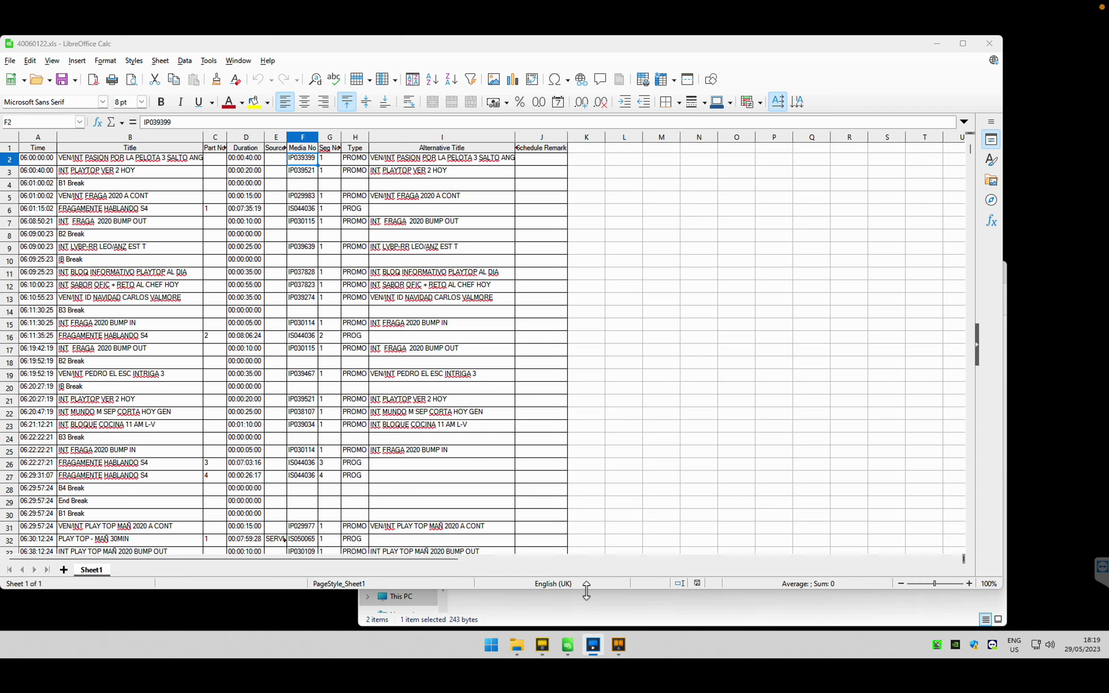
pyautogui.click(102, 183)
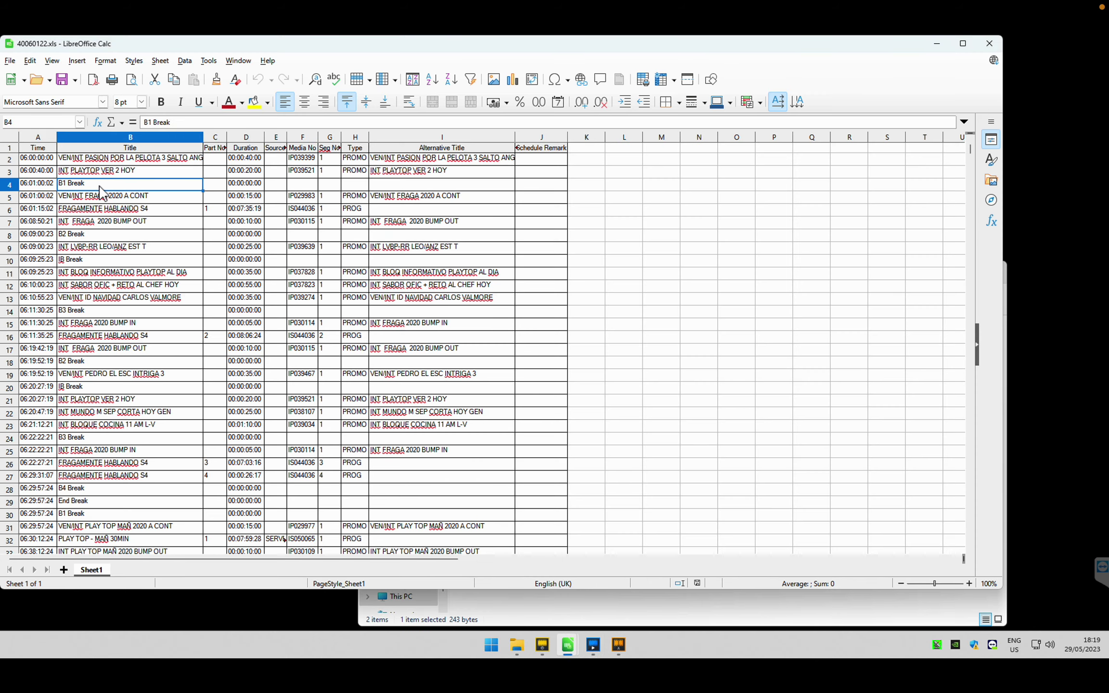
pyautogui.click(251, 188)
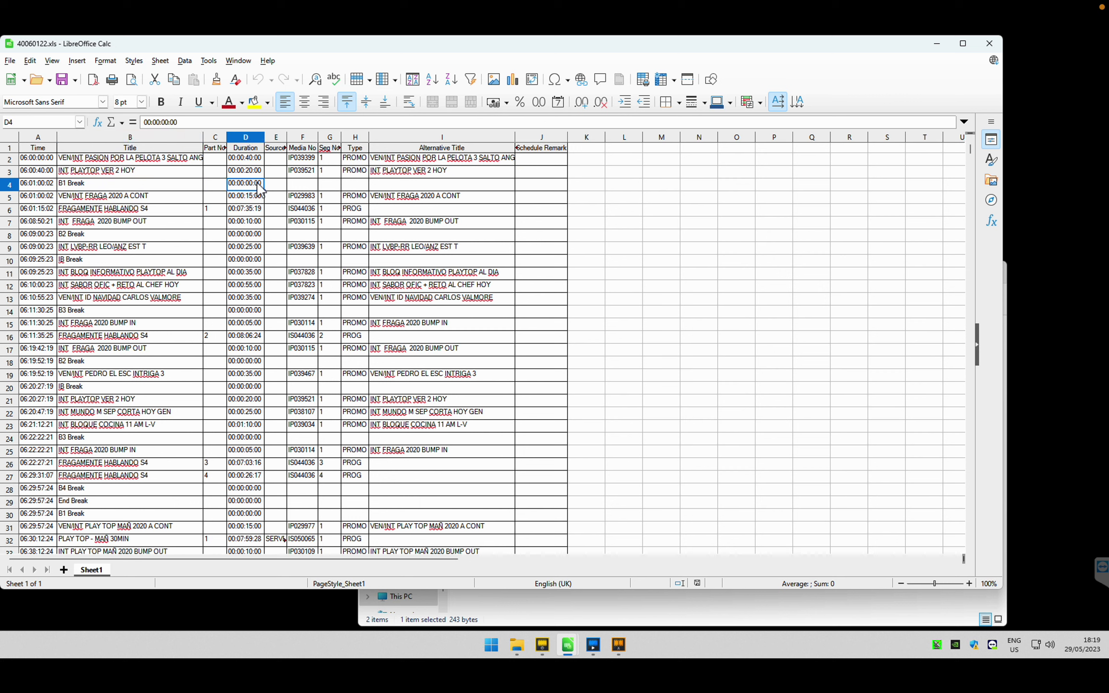
pyautogui.click(299, 189)
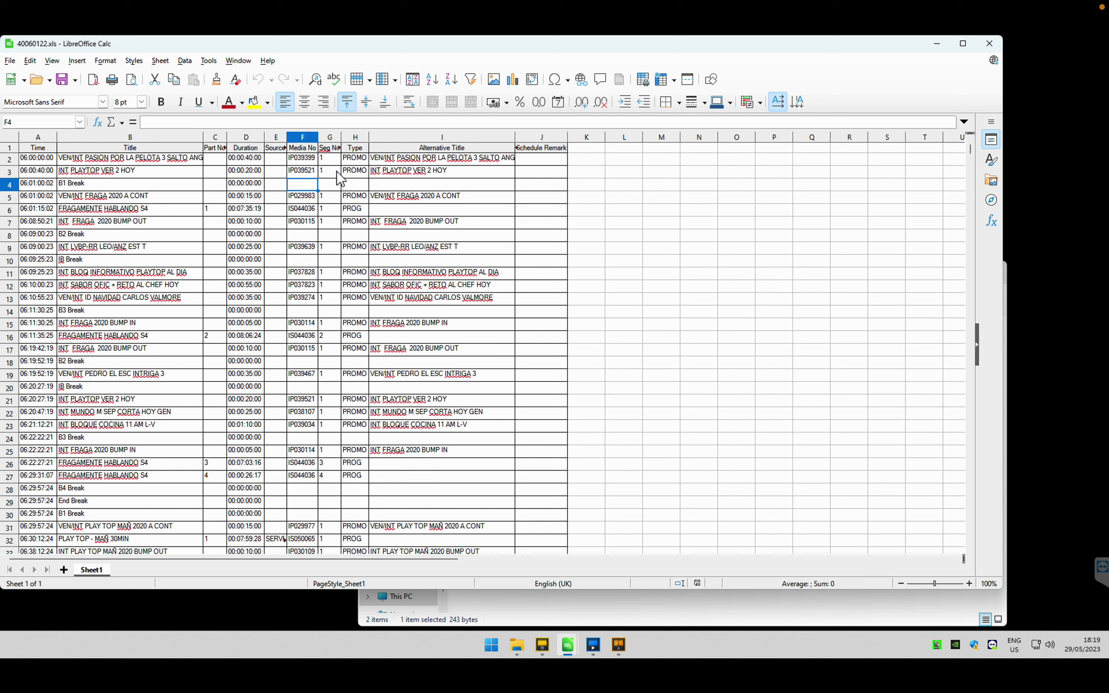
pyautogui.click(594, 646)
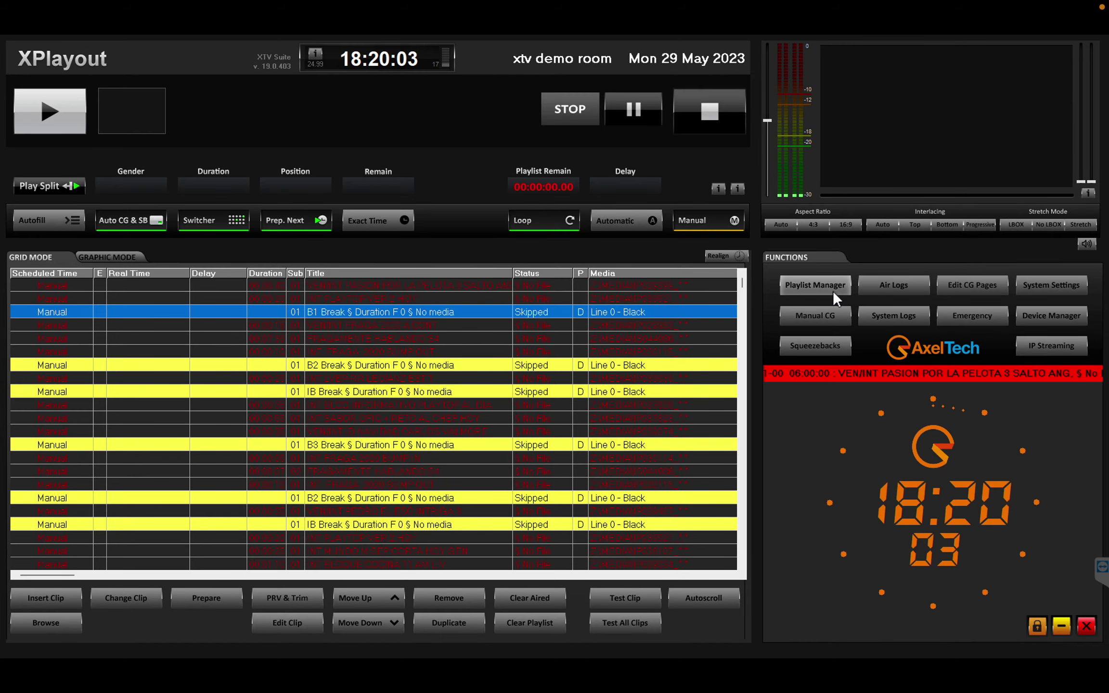
# Switch to the file explorer, go to the XLSX samples folder and open the Europe Friday 1-10-21 spreadsheet
pyautogui.click(1053, 627)
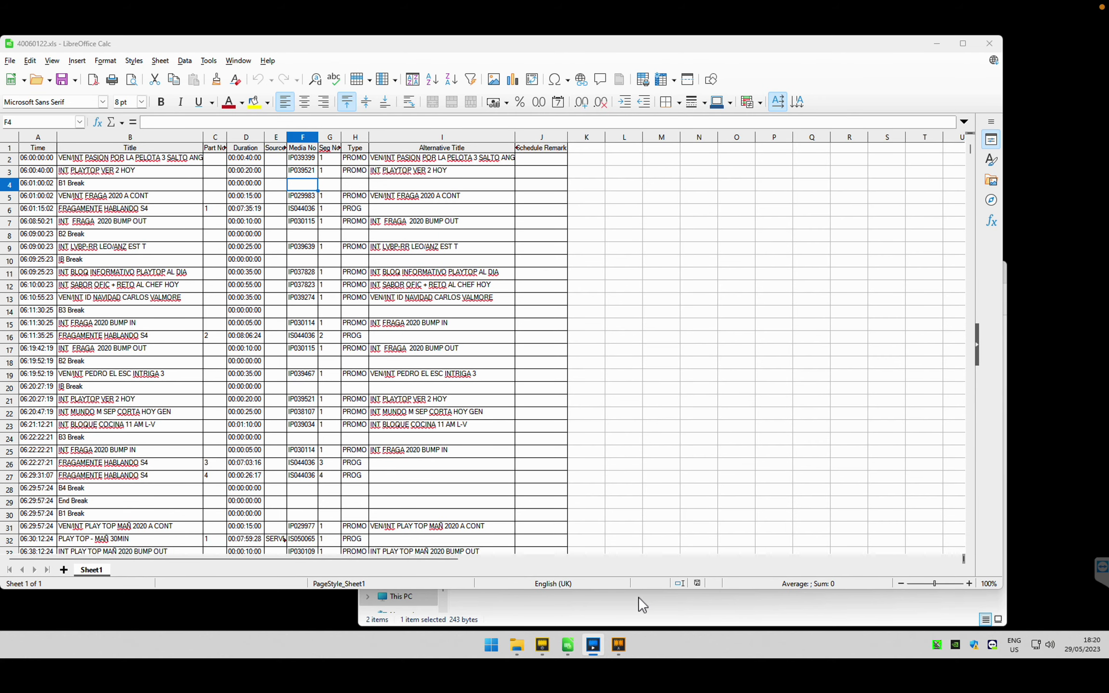
pyautogui.click(623, 614)
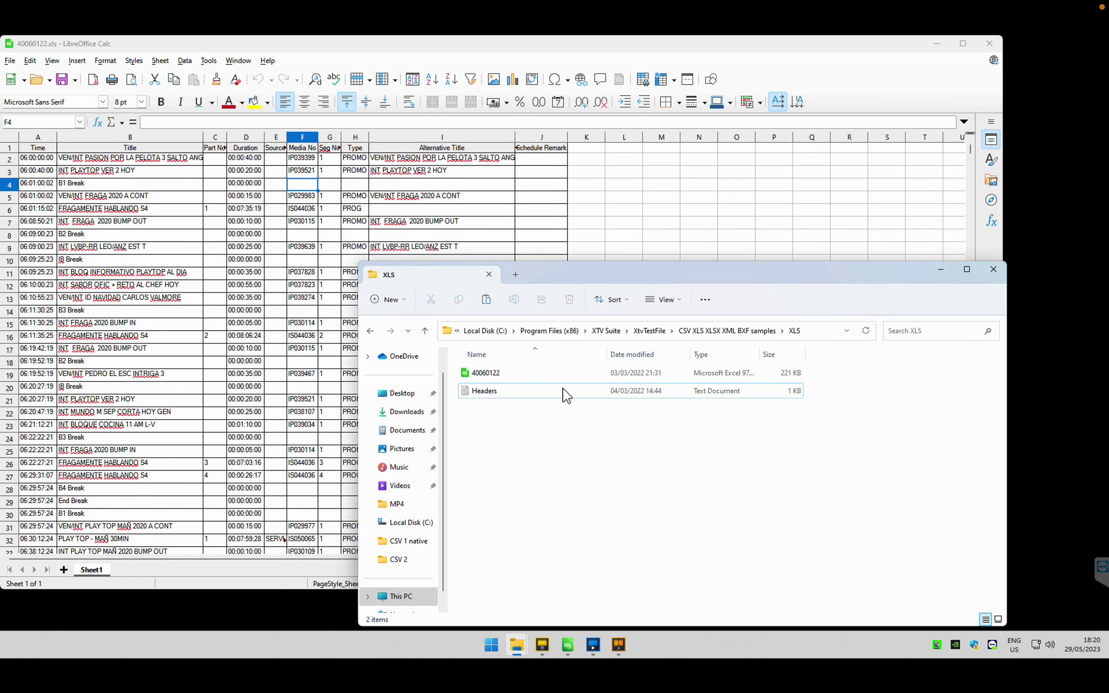
pyautogui.click(699, 331)
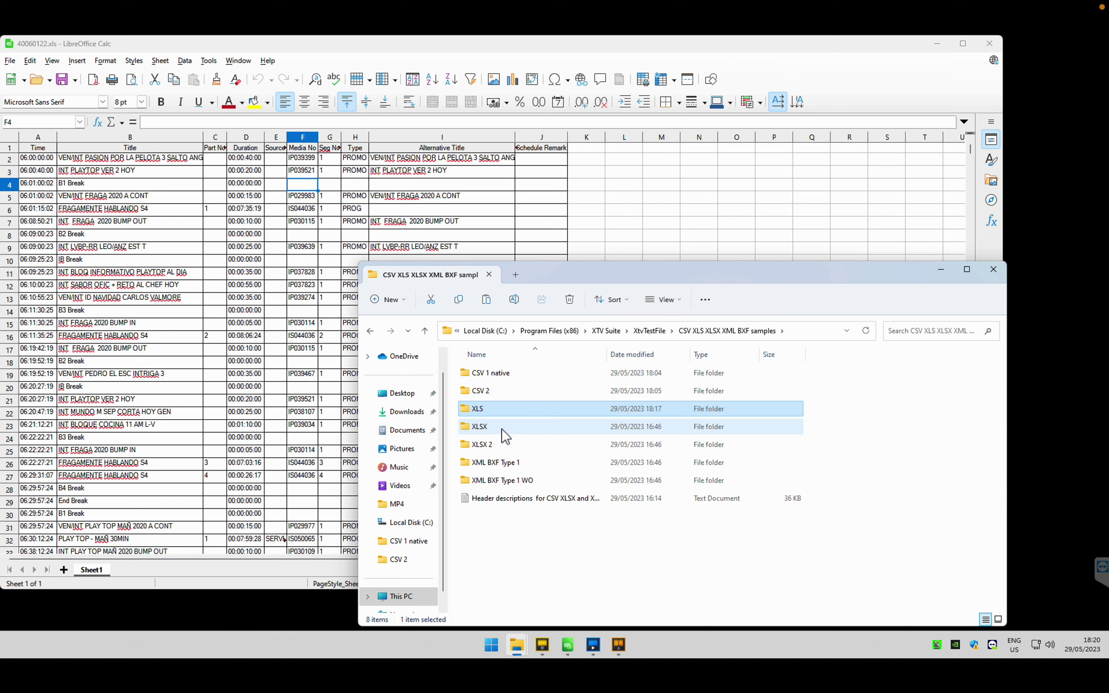
pyautogui.doubleClick(502, 430)
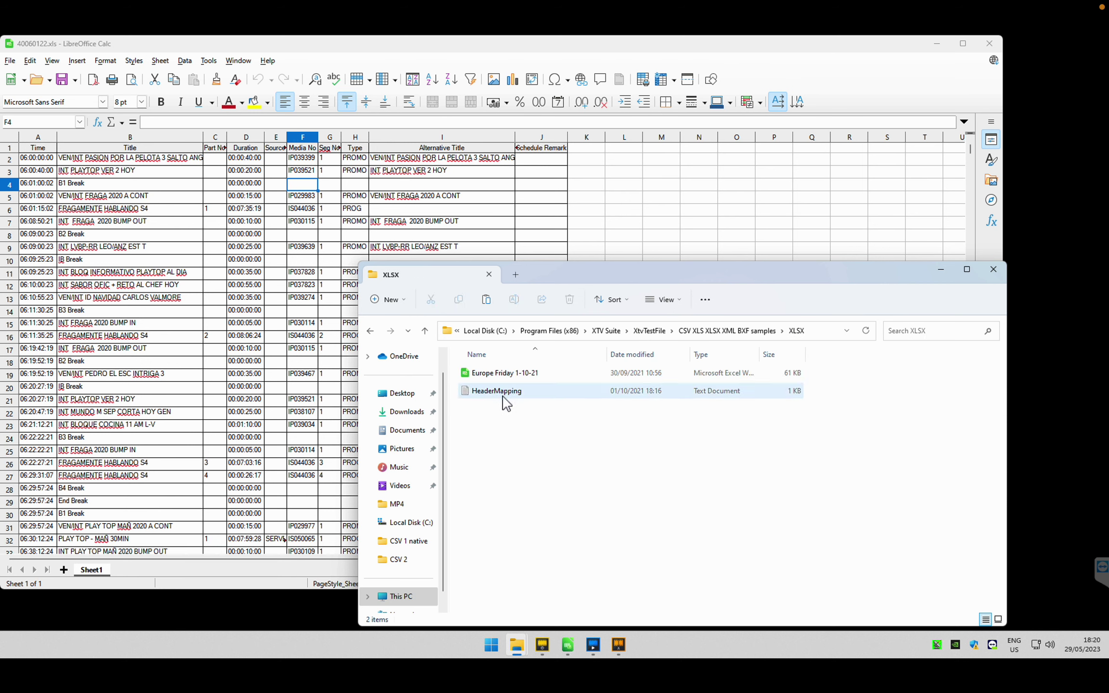
pyautogui.doubleClick(510, 373)
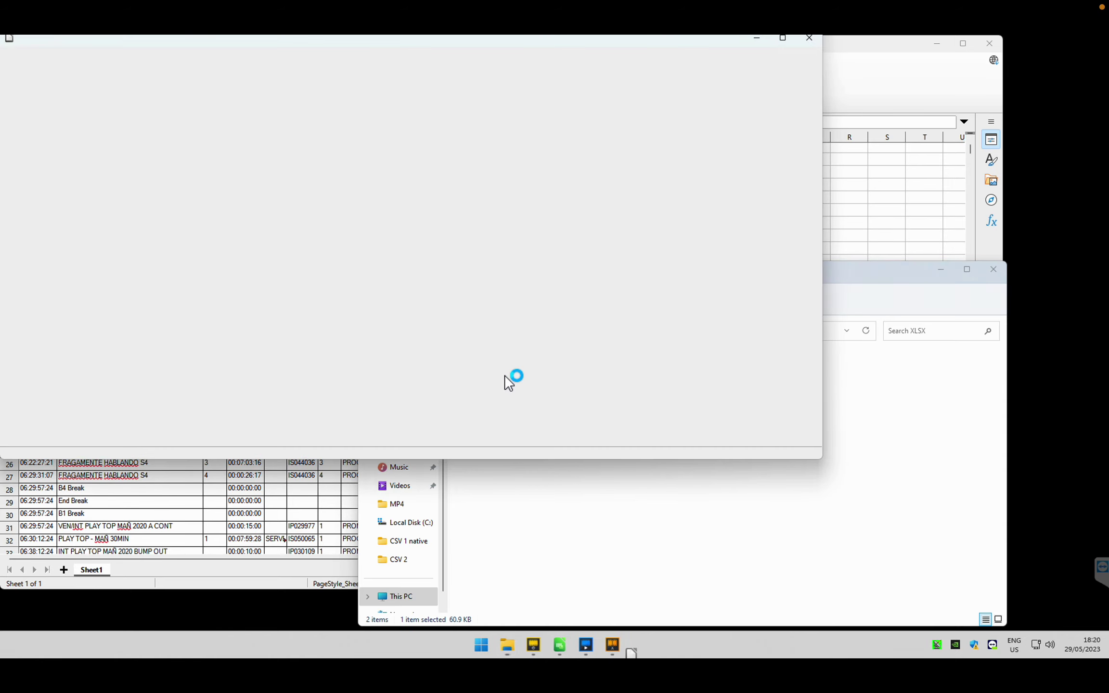
# Examine the header row at the start of the Europe Friday 1-10-21 schedule, including the Title column
pyautogui.scroll(20, 122, 185)
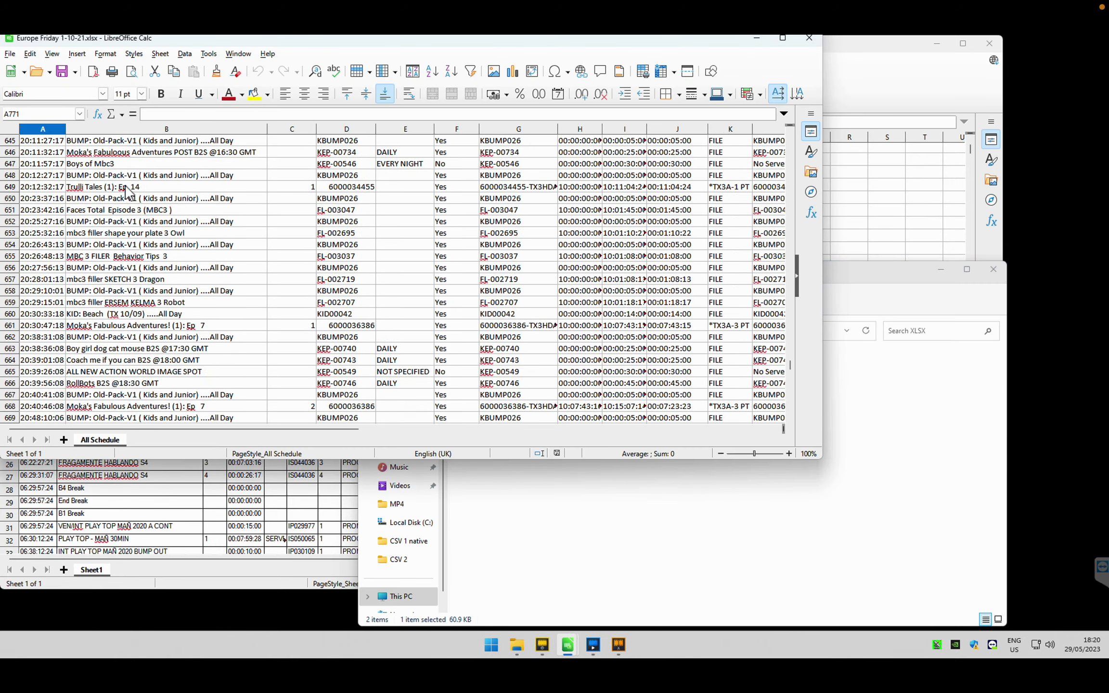
pyautogui.scroll(20, 334, 295)
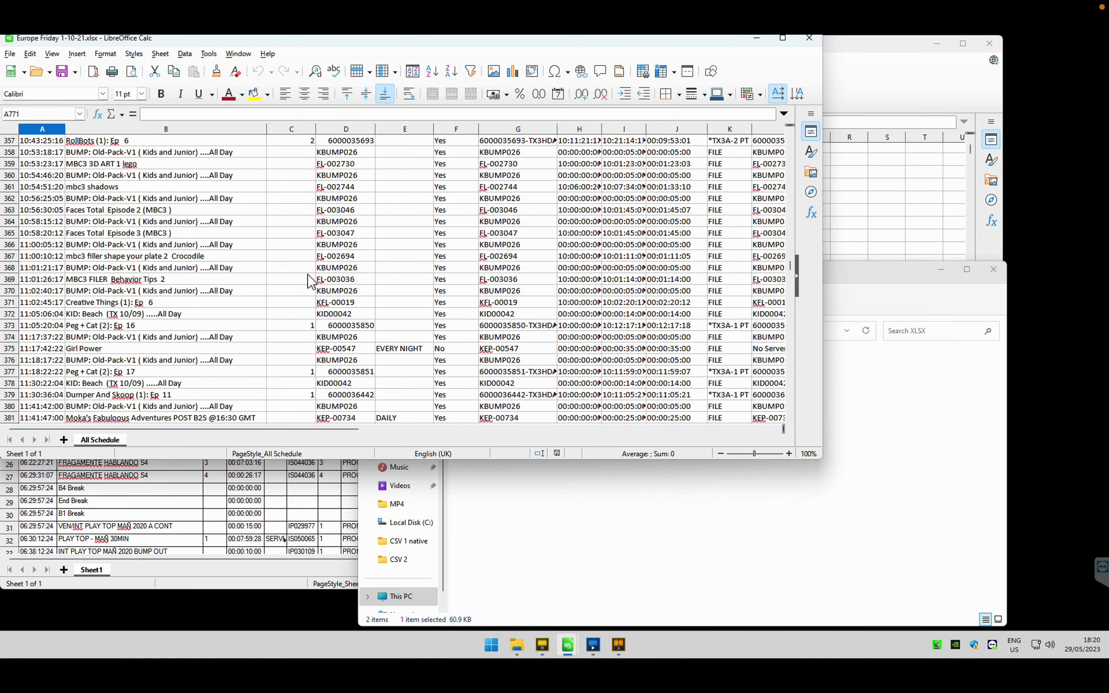
pyautogui.scroll(20, 295, 330)
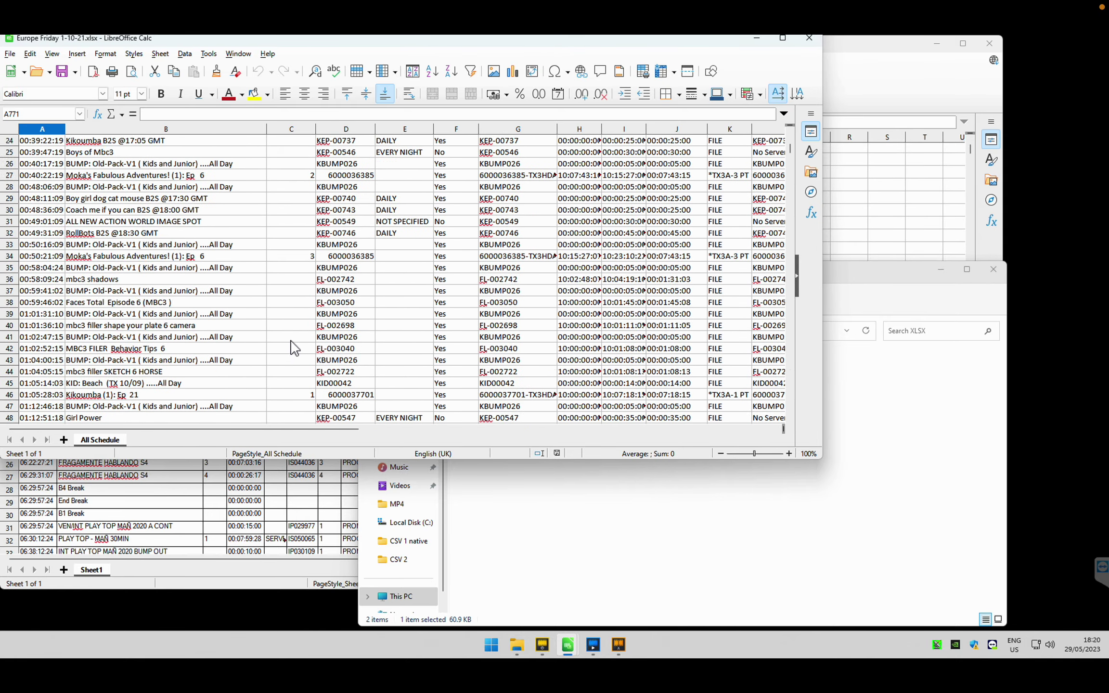
pyautogui.click(139, 177)
pyautogui.click(121, 144)
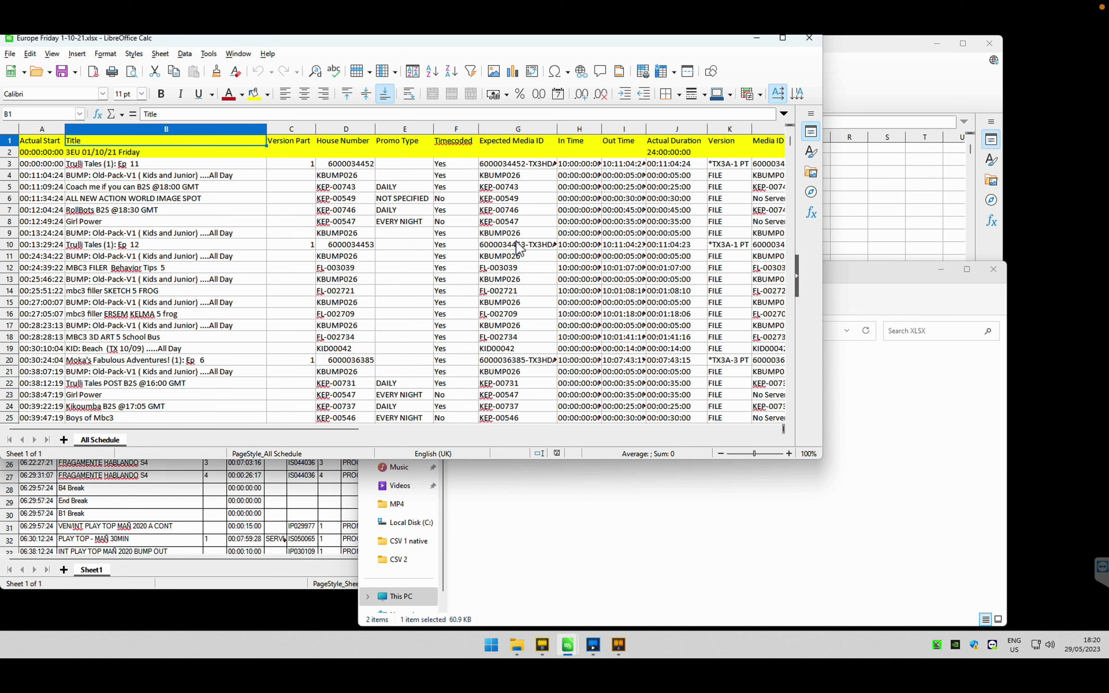
# View the column mappings in the XLSX folder's HeaderMapping text file, switching briefly to XPlayout and back
pyautogui.click(758, 589)
pyautogui.doubleClick(529, 393)
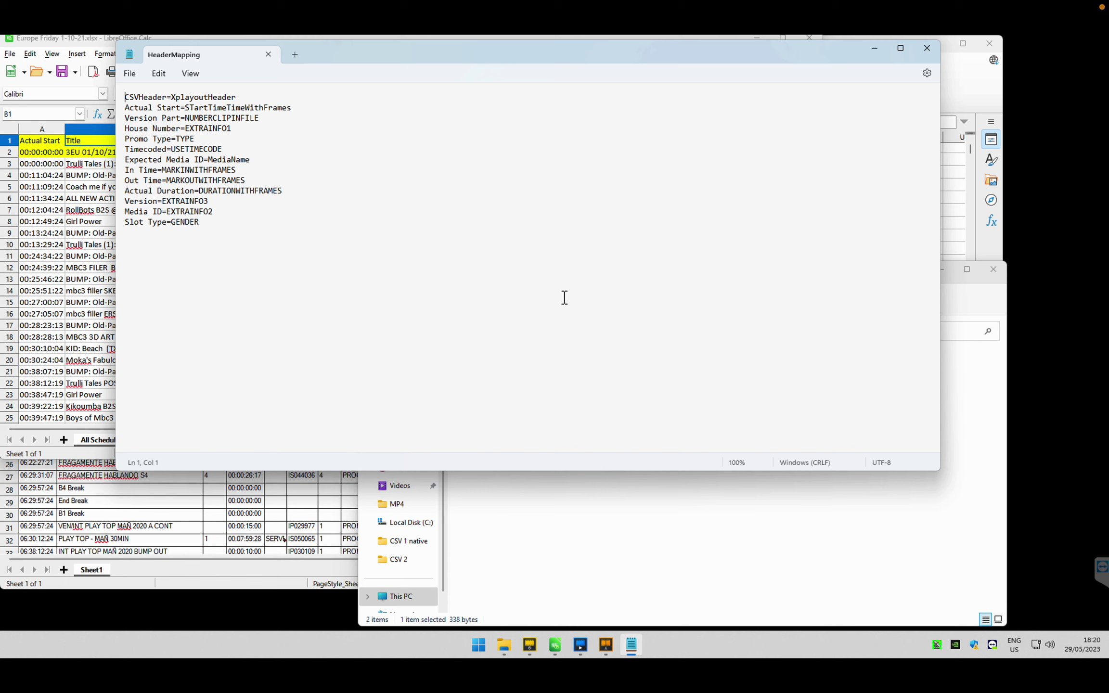
pyautogui.click(581, 644)
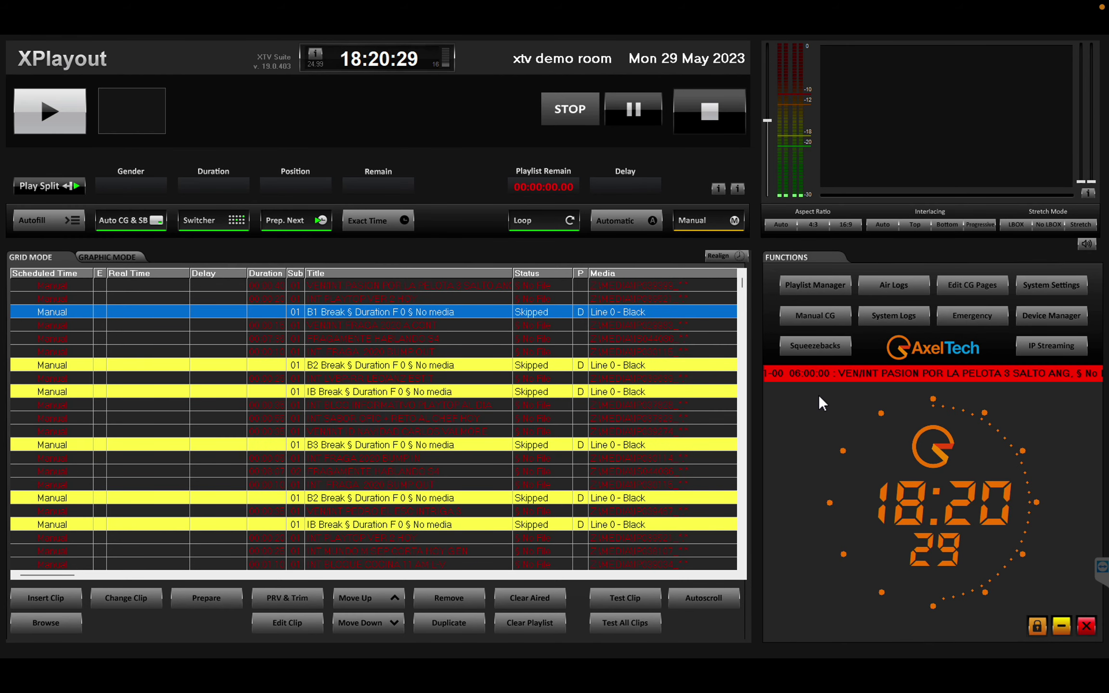
pyautogui.click(1062, 626)
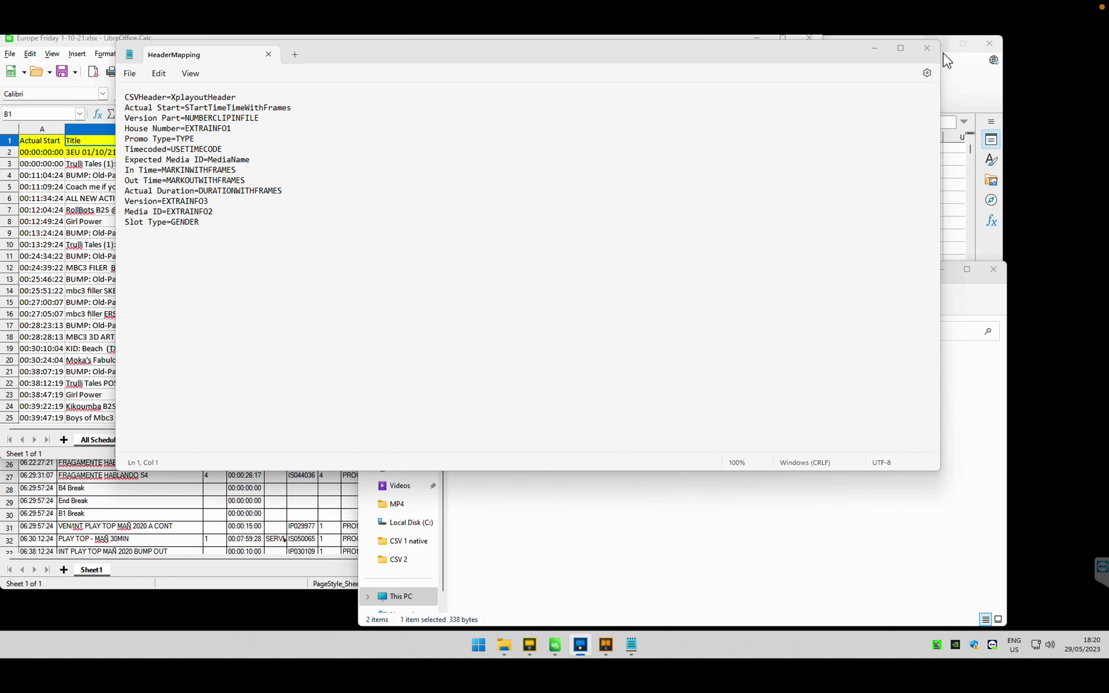
# Close the HeaderMapping text file and the Europe Friday 1-10-21 and 40060122 spreadsheets
pyautogui.click(926, 48)
pyautogui.click(809, 38)
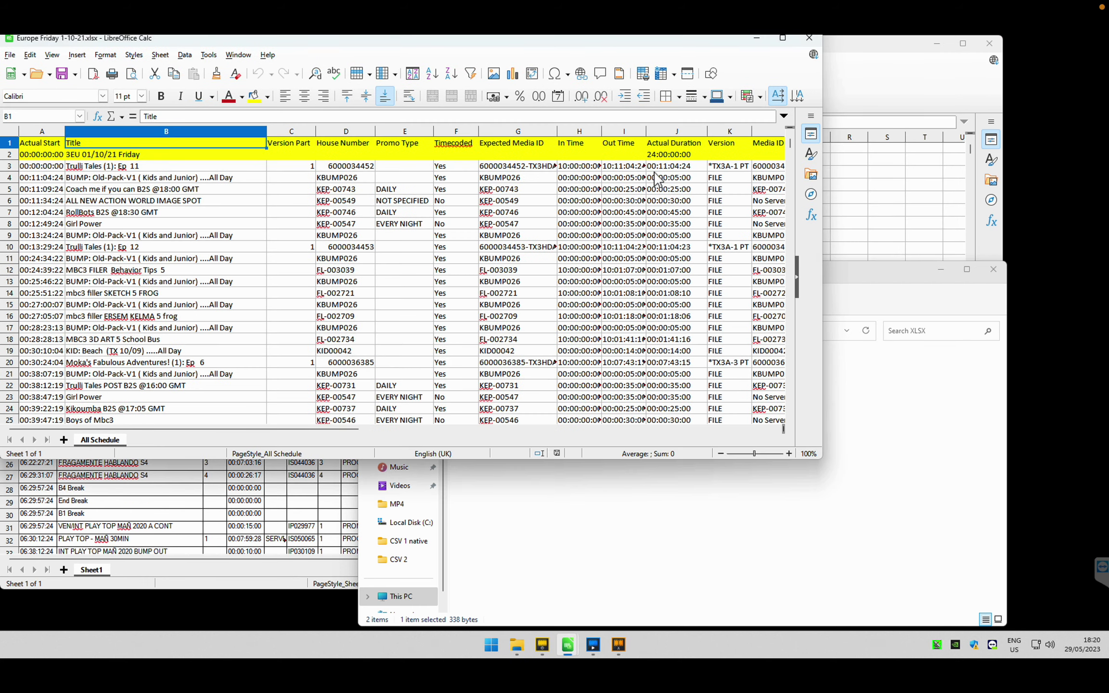
pyautogui.click(989, 44)
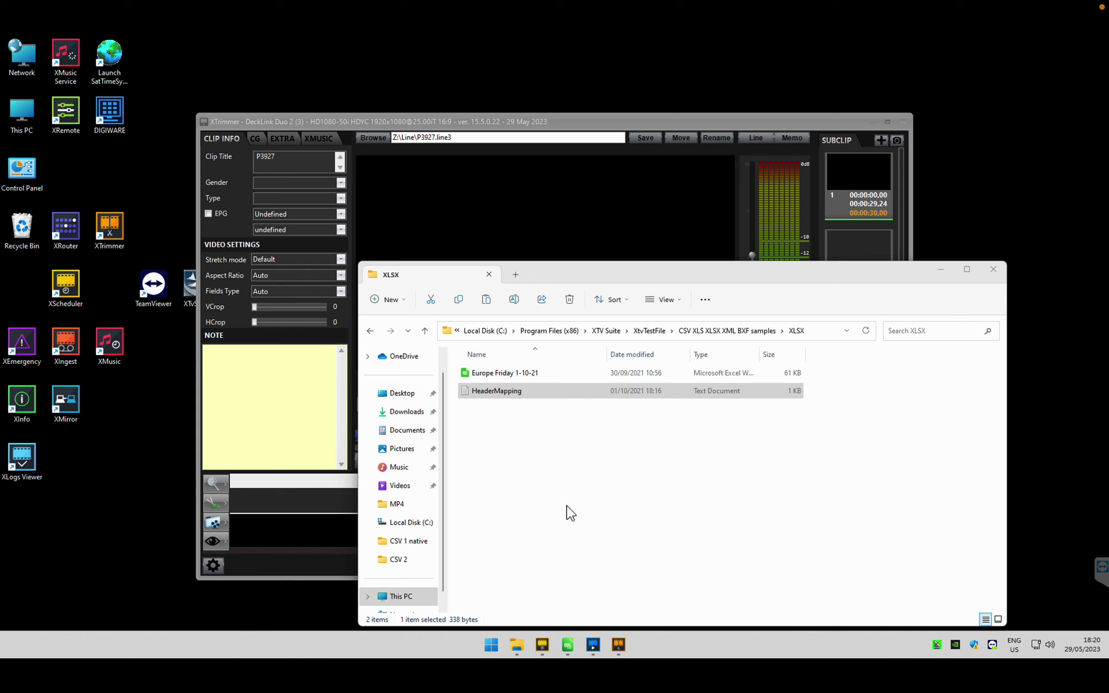
# Exit XTrimmer without saving the changed metadata and return to the XLSX folder in the file explorer
pyautogui.click(909, 122)
pyautogui.click(905, 121)
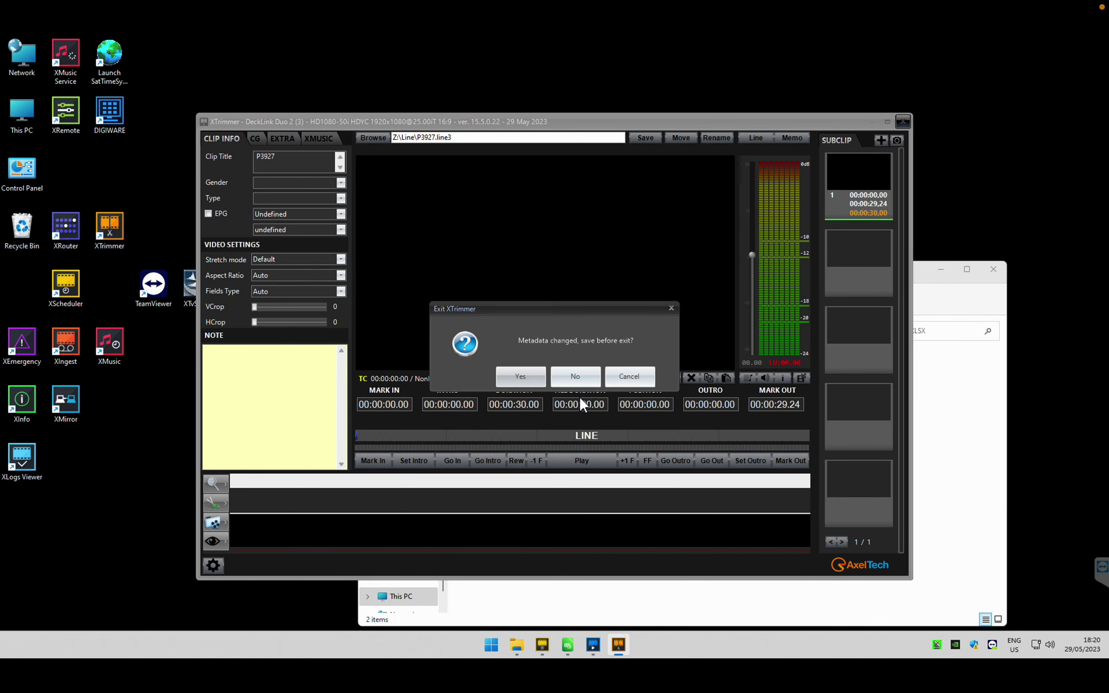
pyautogui.click(576, 381)
pyautogui.click(985, 509)
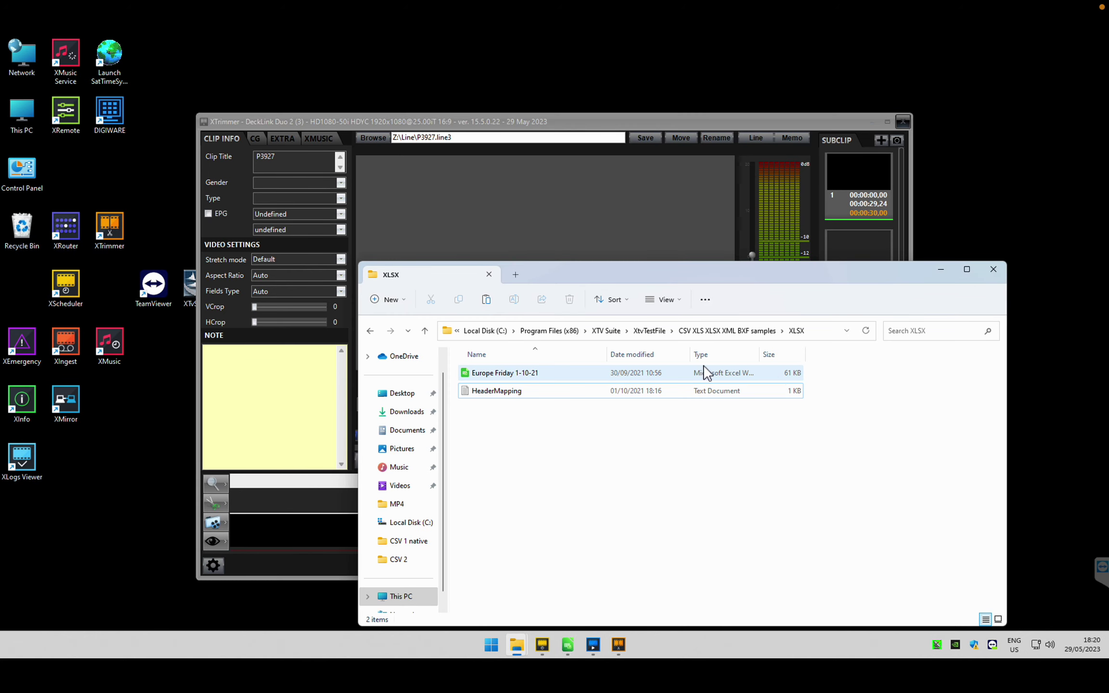
# Go up to the CSV XLS XLSX XML BXF samples folder and select the XML BXF Type 1 folder
pyautogui.click(719, 330)
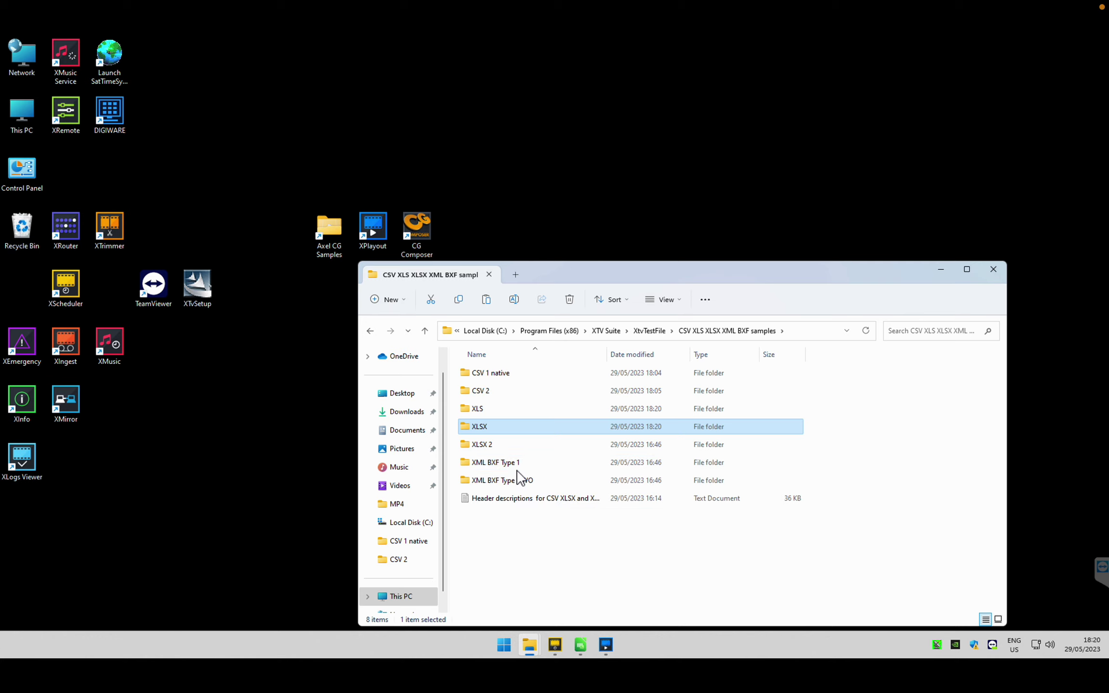
pyautogui.click(519, 464)
pyautogui.press('Down')
pyautogui.click(517, 463)
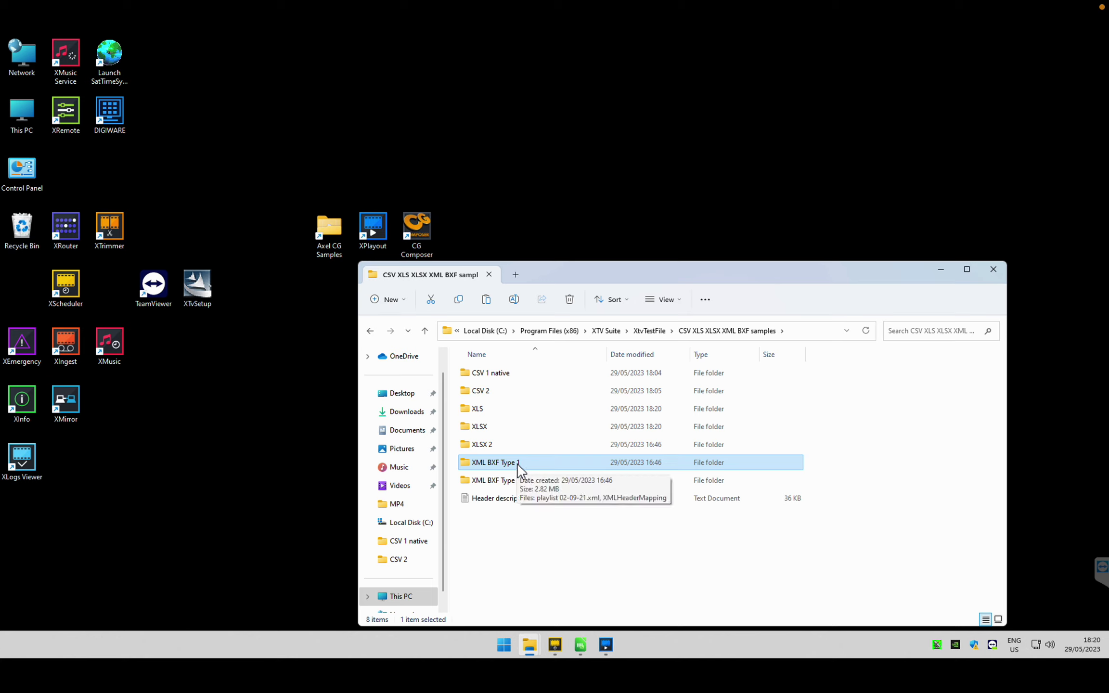
# Open the XMLHeaderMapping text file in the XML BXF Type 1 folder, examine its field mappings, and close it
pyautogui.doubleClick(517, 463)
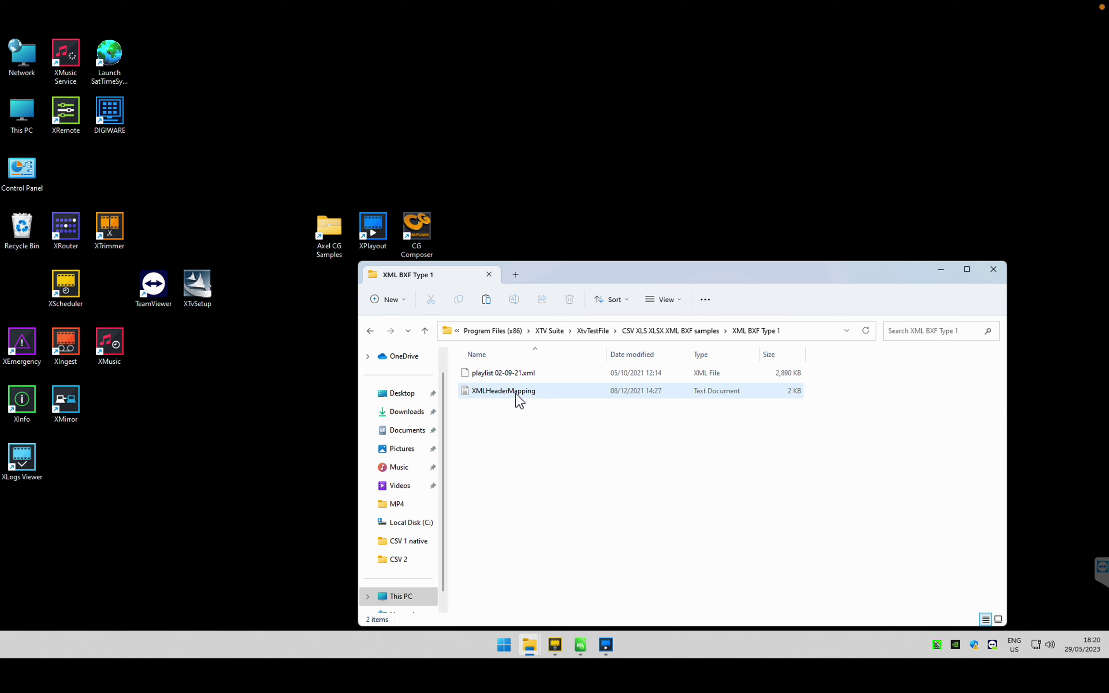
pyautogui.doubleClick(518, 396)
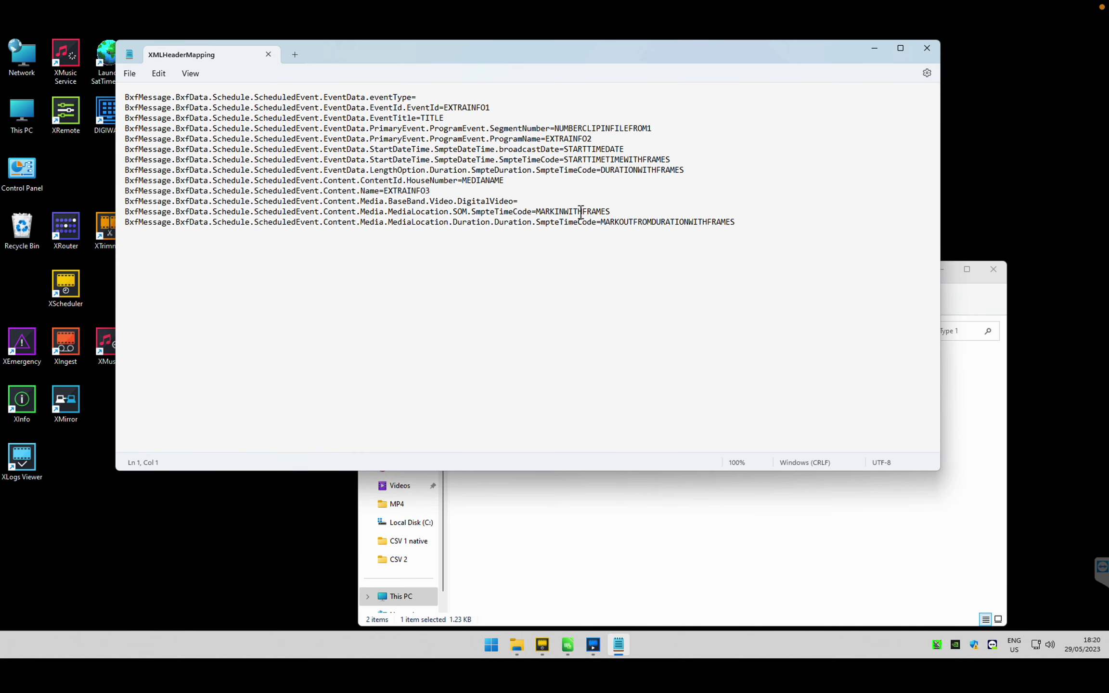
pyautogui.moveTo(741, 221); pyautogui.dragTo(107, 99)
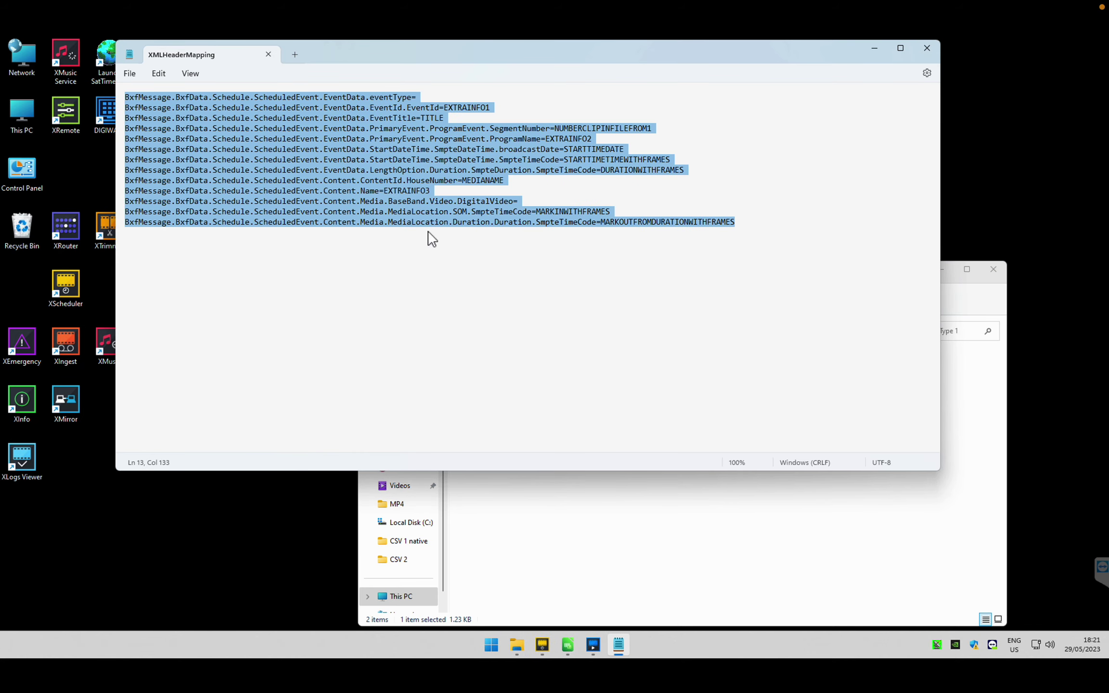
pyautogui.click(477, 278)
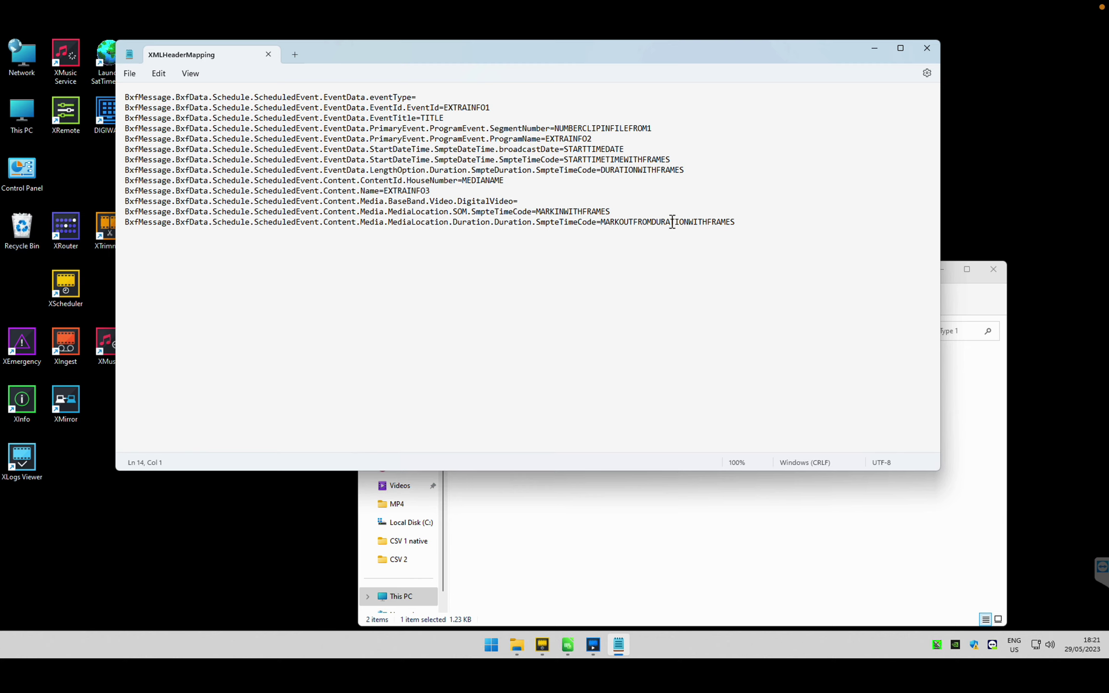
pyautogui.click(926, 48)
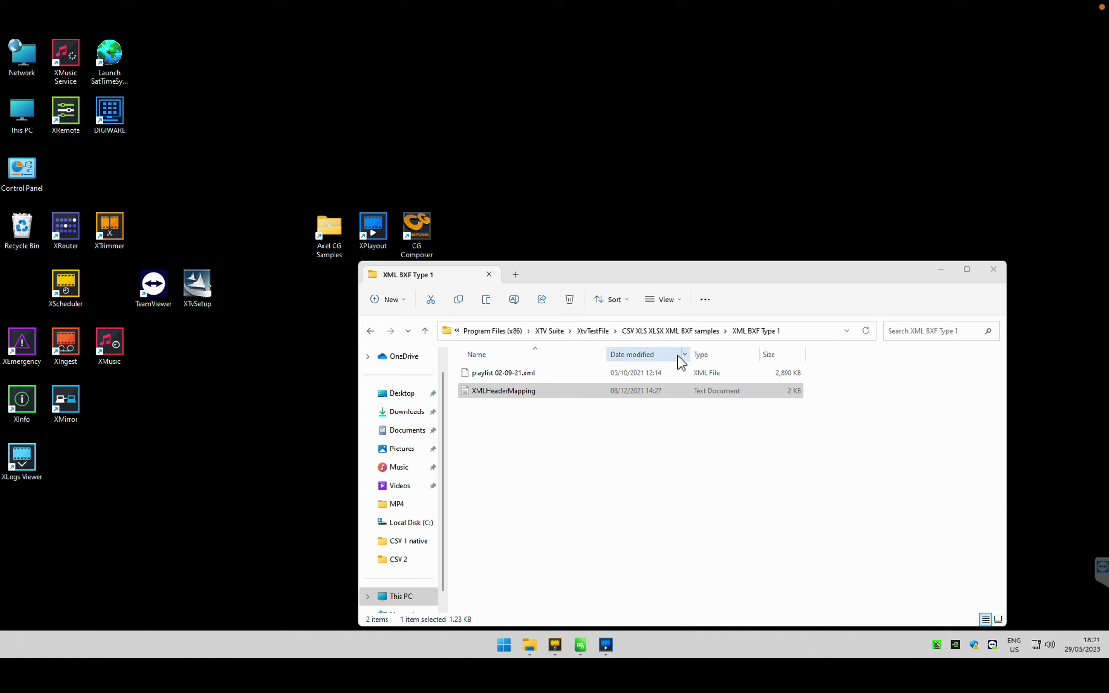
# Examine the XMLHeaderMapping text file in the XML BXF Type 1 WO folder, including the HouseNumber mapping, and close it
pyautogui.click(694, 332)
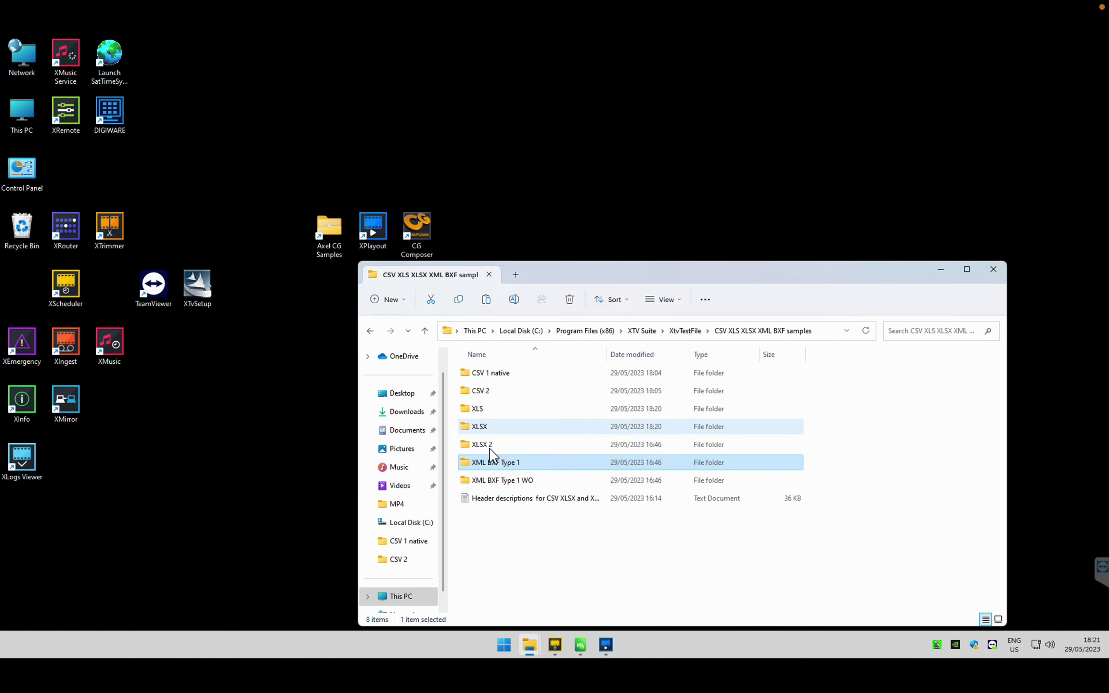
pyautogui.doubleClick(499, 481)
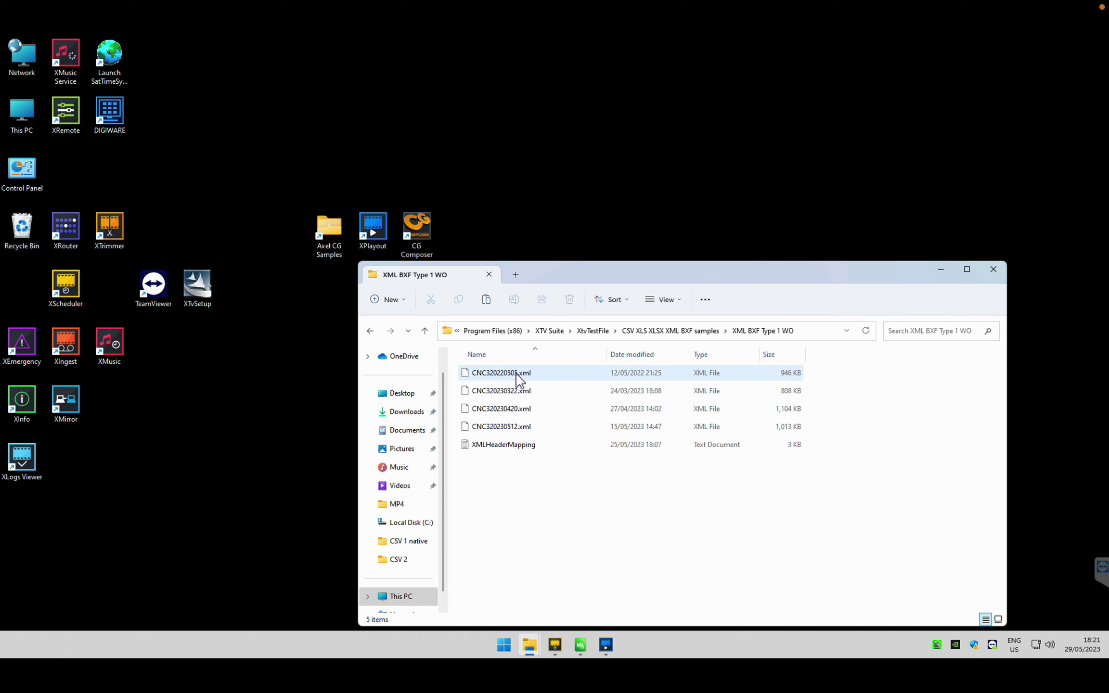
pyautogui.doubleClick(511, 451)
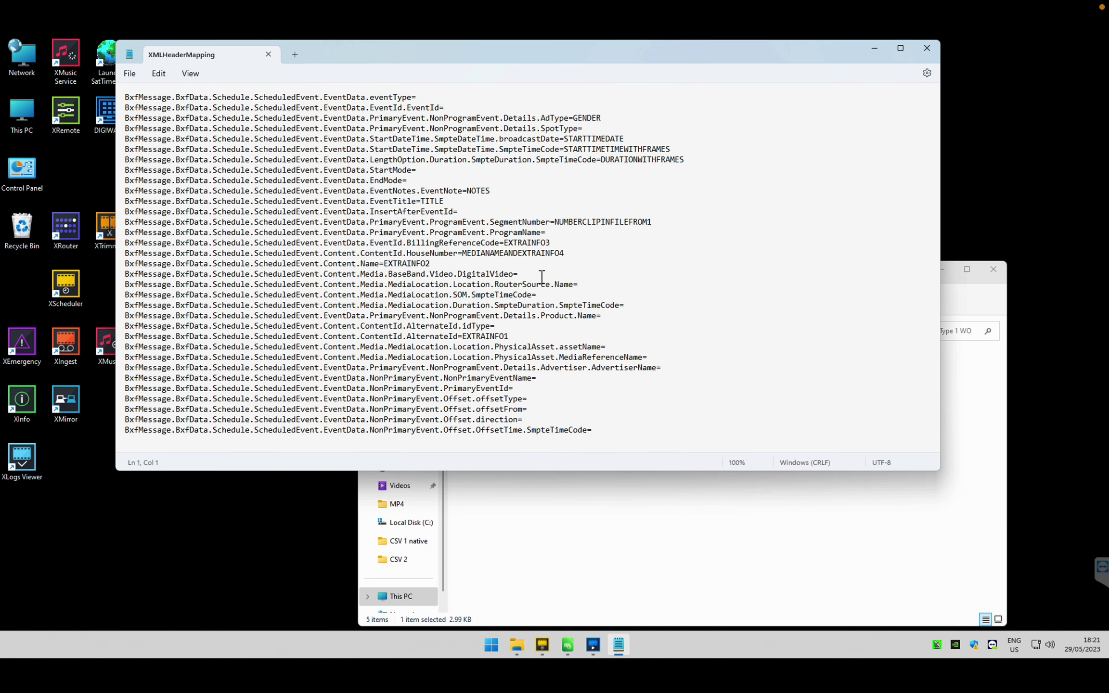
pyautogui.moveTo(581, 429); pyautogui.dragTo(531, 368)
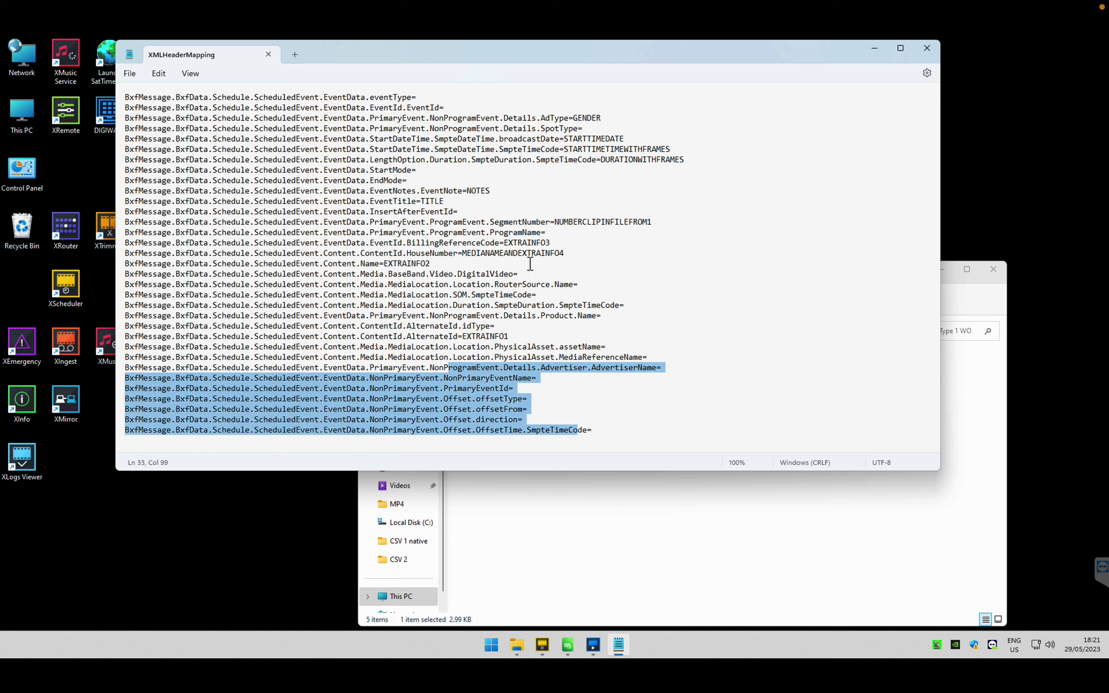
pyautogui.click(530, 264)
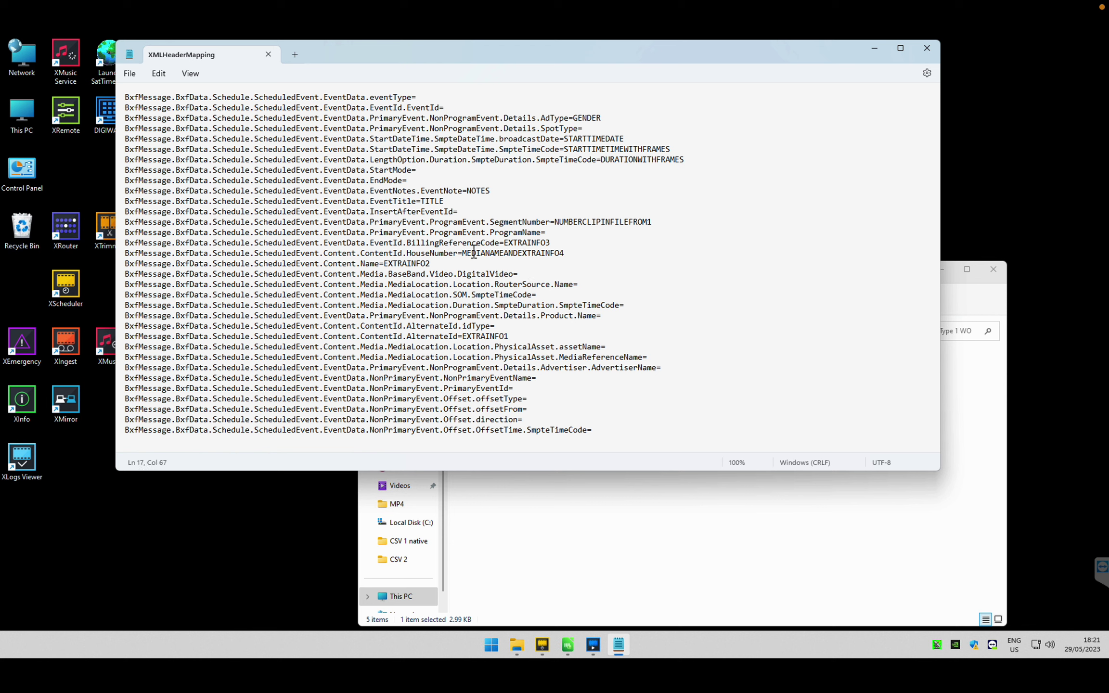
pyautogui.moveTo(463, 248); pyautogui.dragTo(499, 253)
pyautogui.click(499, 253)
pyautogui.click(919, 50)
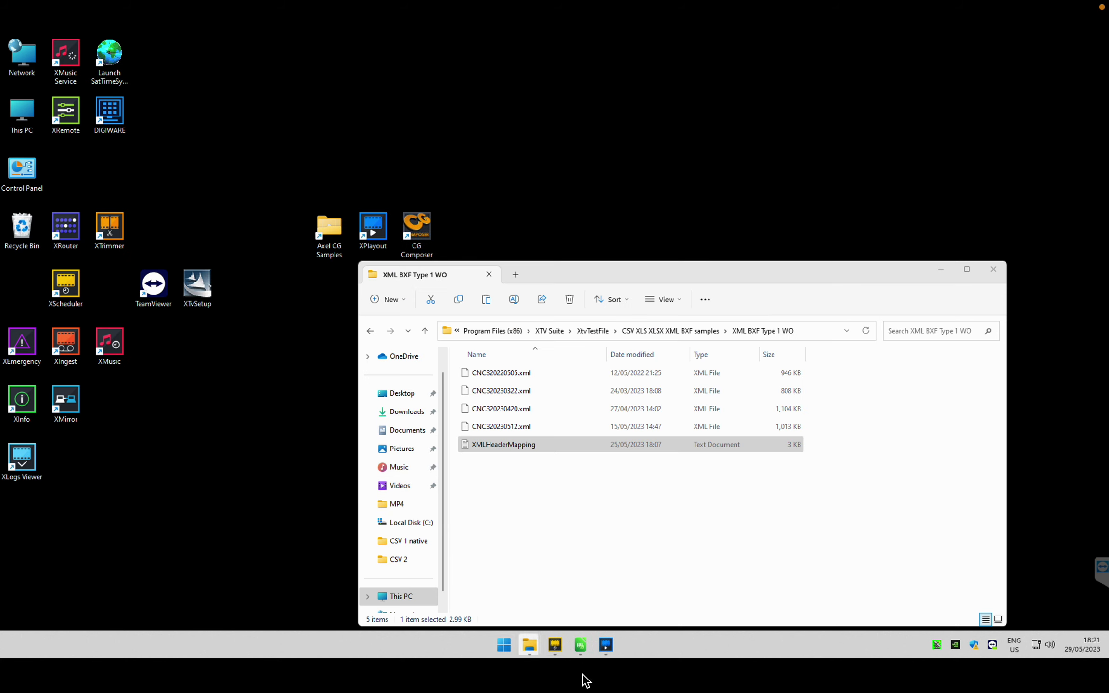
# In XPlayout's third-party playlist settings, choose the BXF XML type 1 option and load XMLHeaderMapping from the XML BXF Type 1 WO folder
pyautogui.click(605, 650)
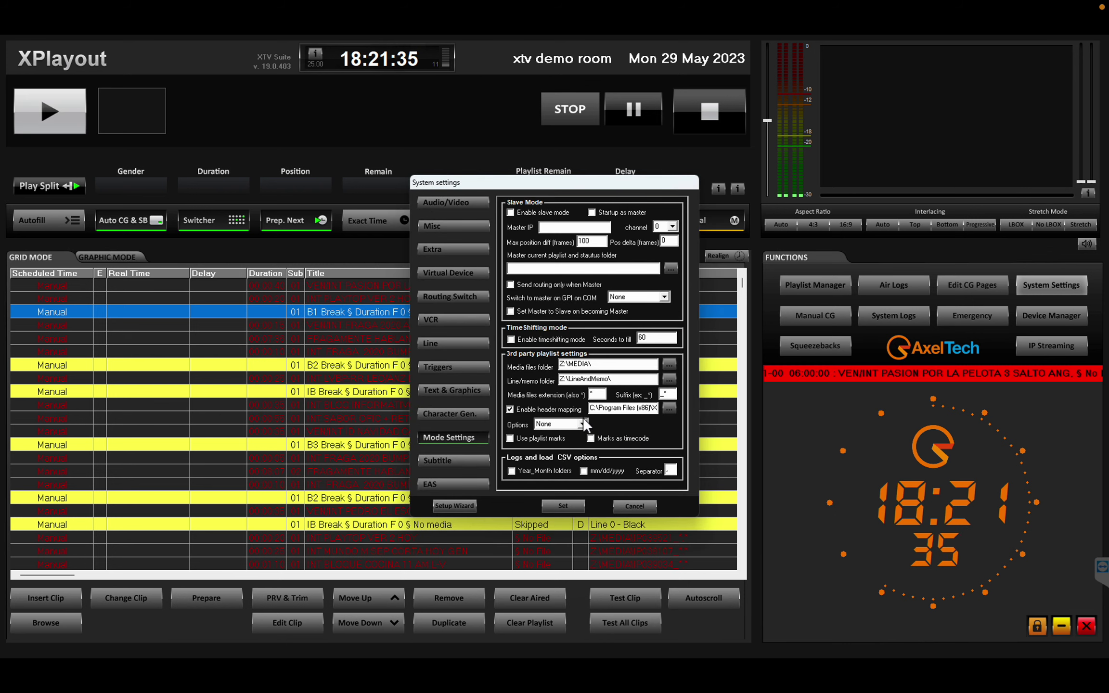
pyautogui.click(564, 424)
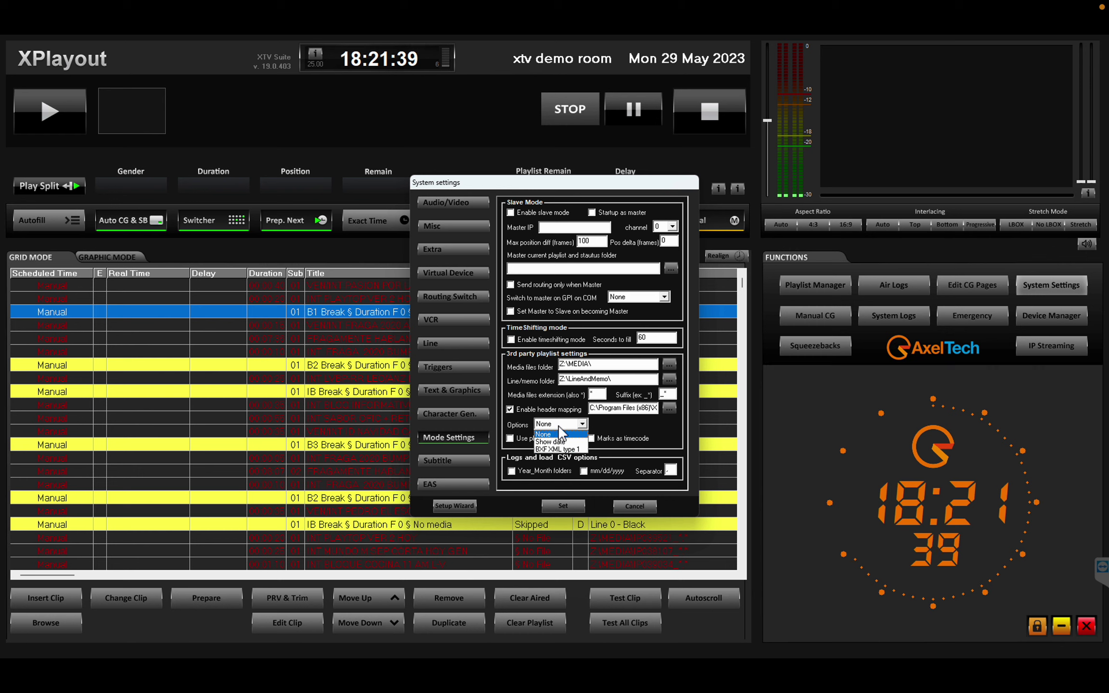
pyautogui.click(557, 448)
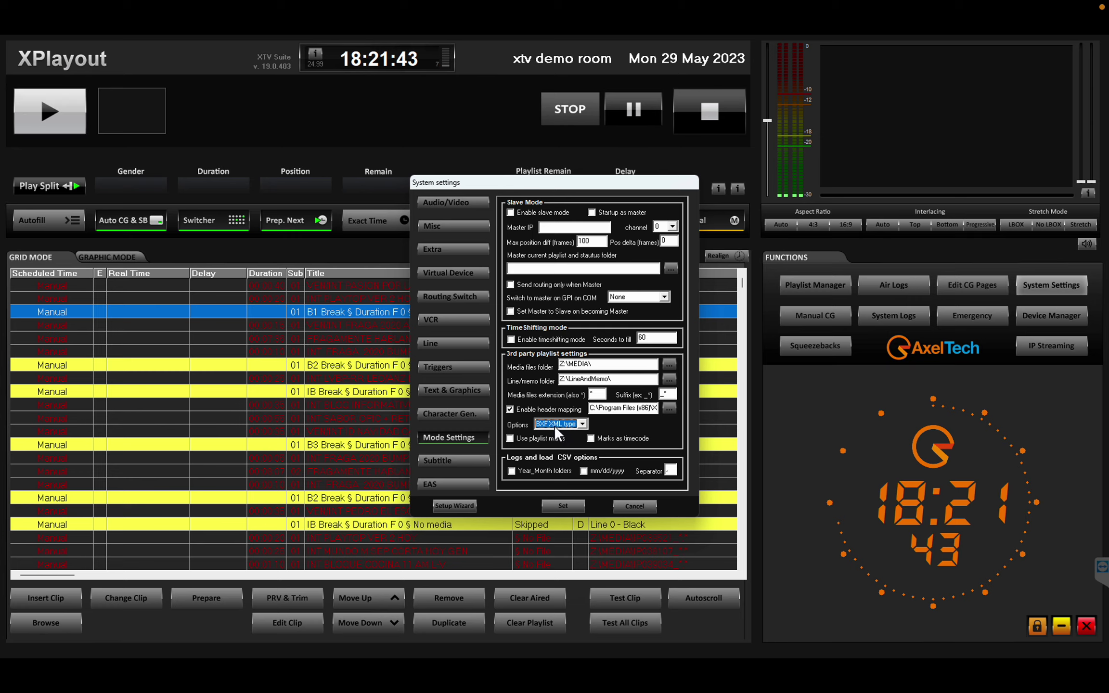
pyautogui.click(668, 408)
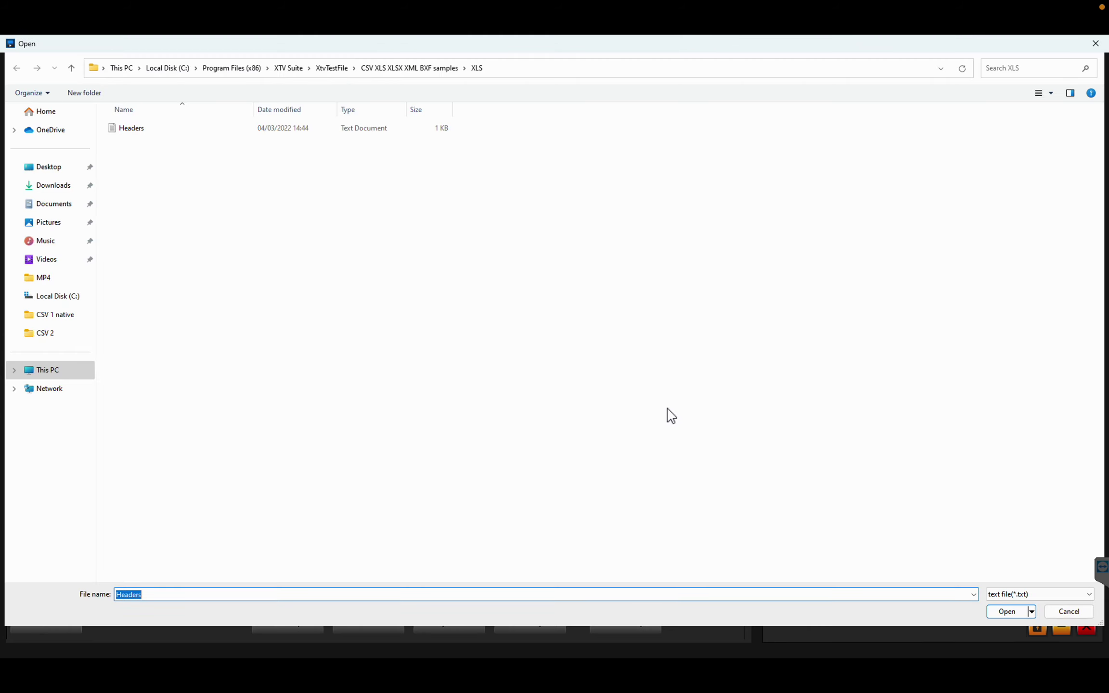
pyautogui.click(399, 69)
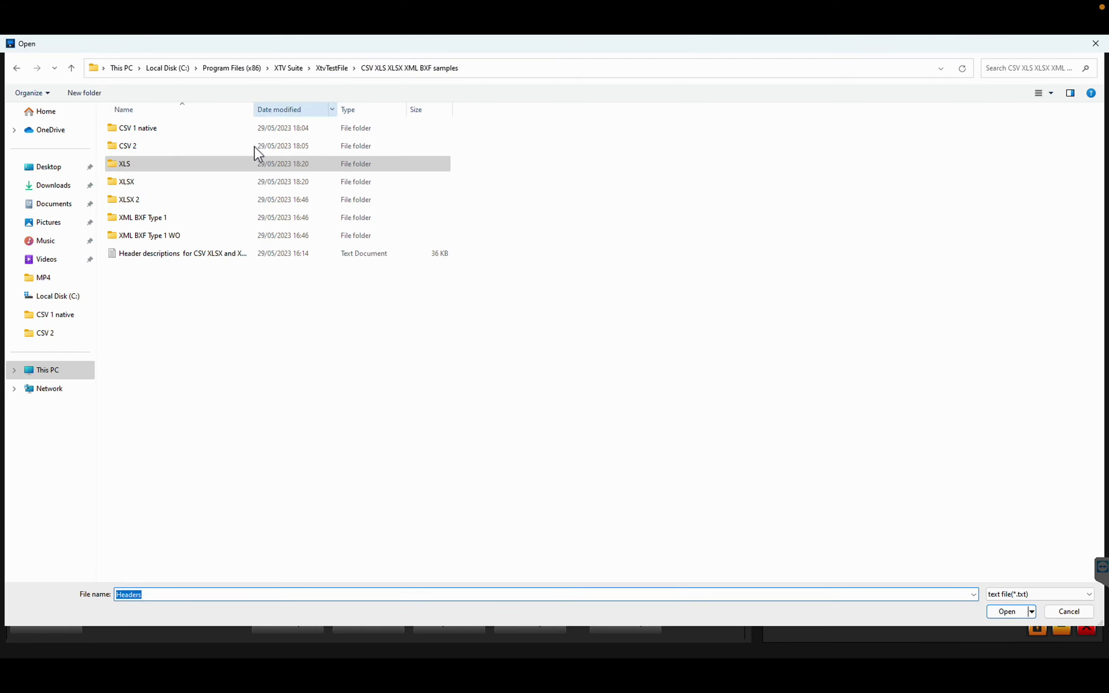
pyautogui.doubleClick(177, 236)
pyautogui.doubleClick(165, 128)
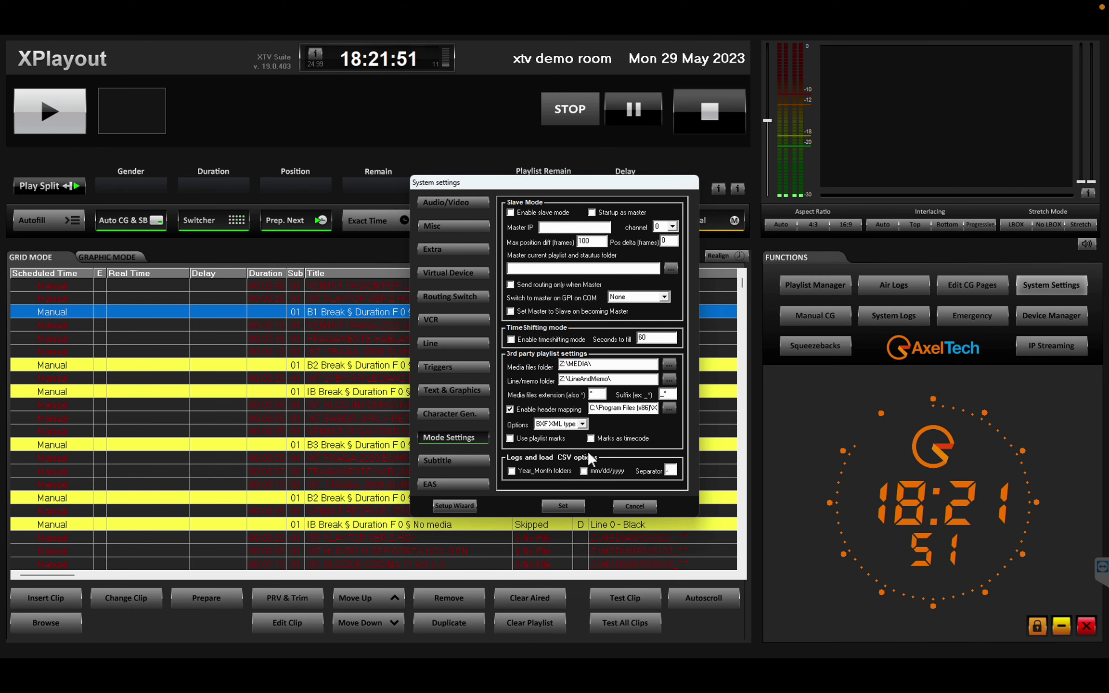
# Review the media files folder, line/memo folder and media files extension in the third-party playlist settings
pyautogui.doubleClick(605, 364)
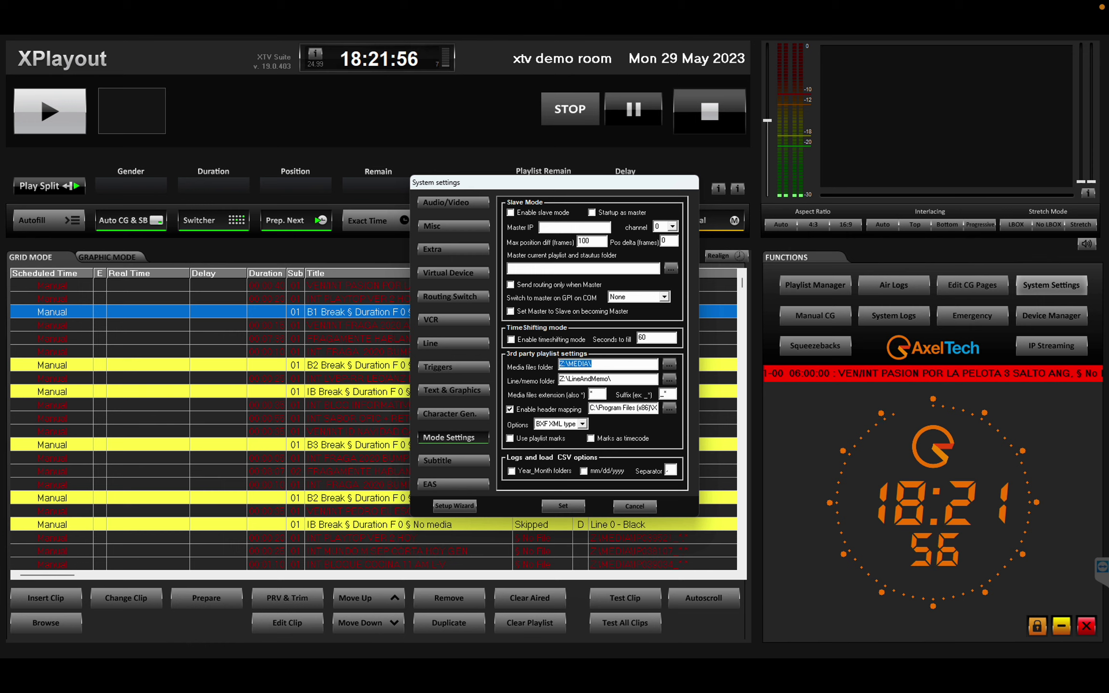
pyautogui.doubleClick(604, 379)
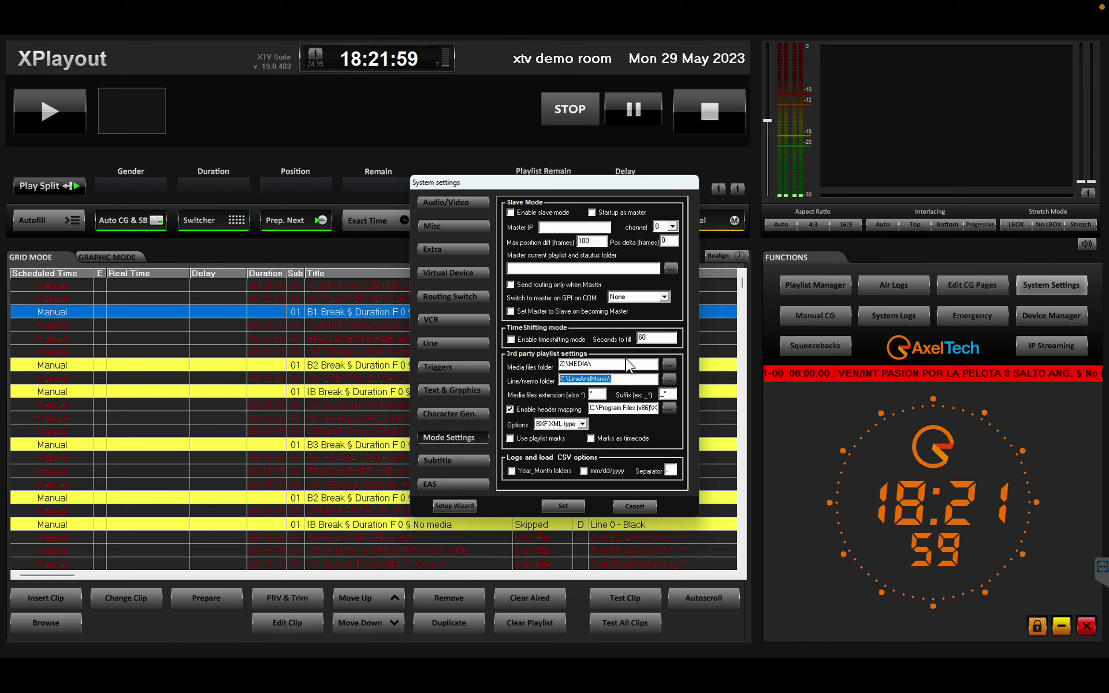
pyautogui.doubleClick(602, 393)
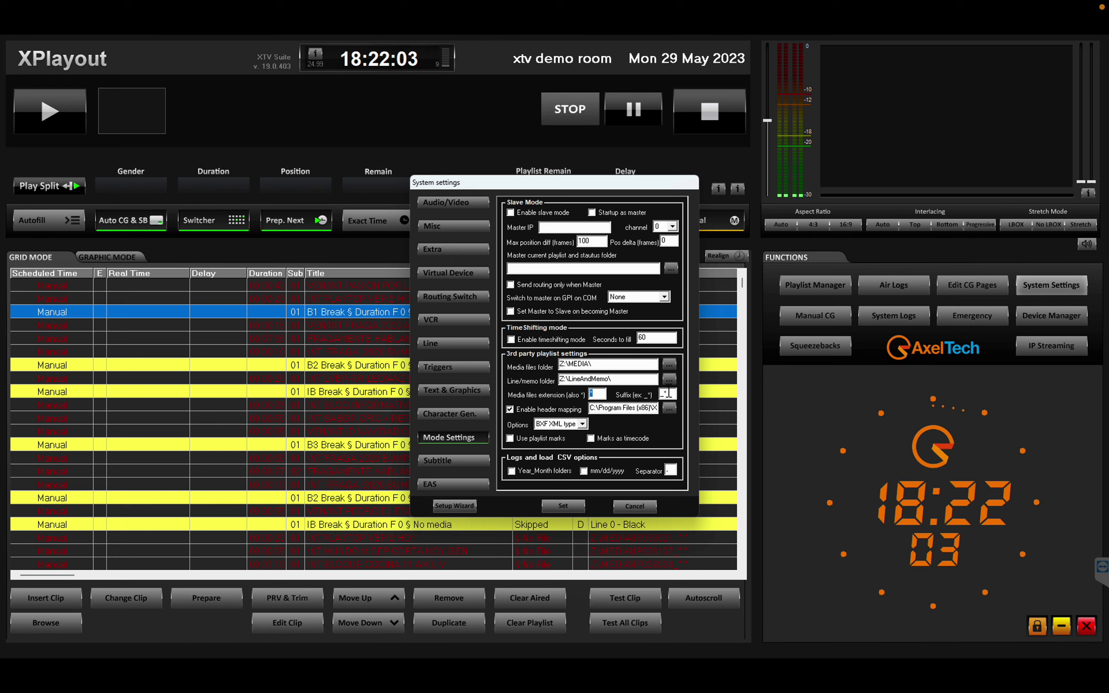
pyautogui.click(596, 394)
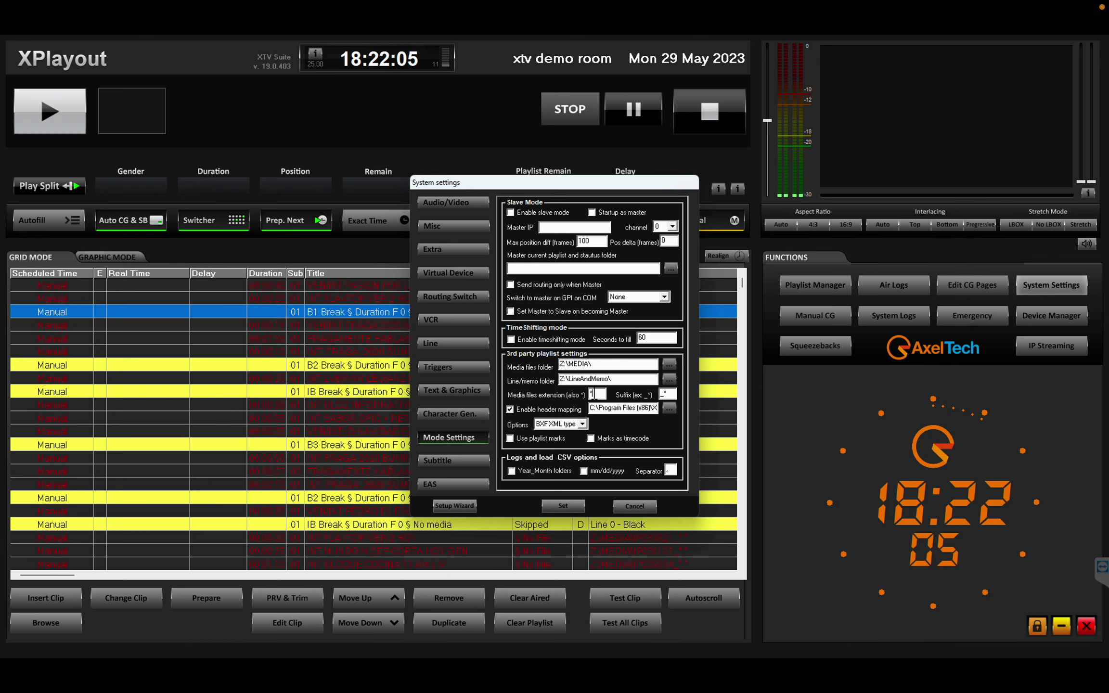
# Try the Use playlist marks and Marks as timecode options, switching each on and back off
pyautogui.click(531, 439)
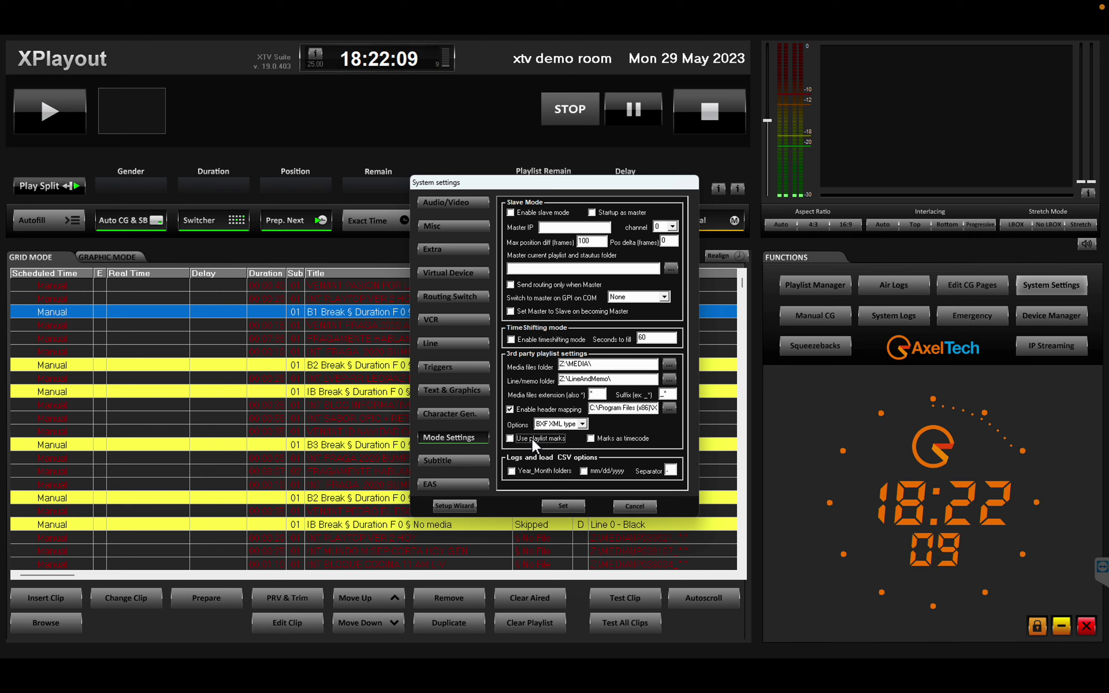
pyautogui.click(540, 438)
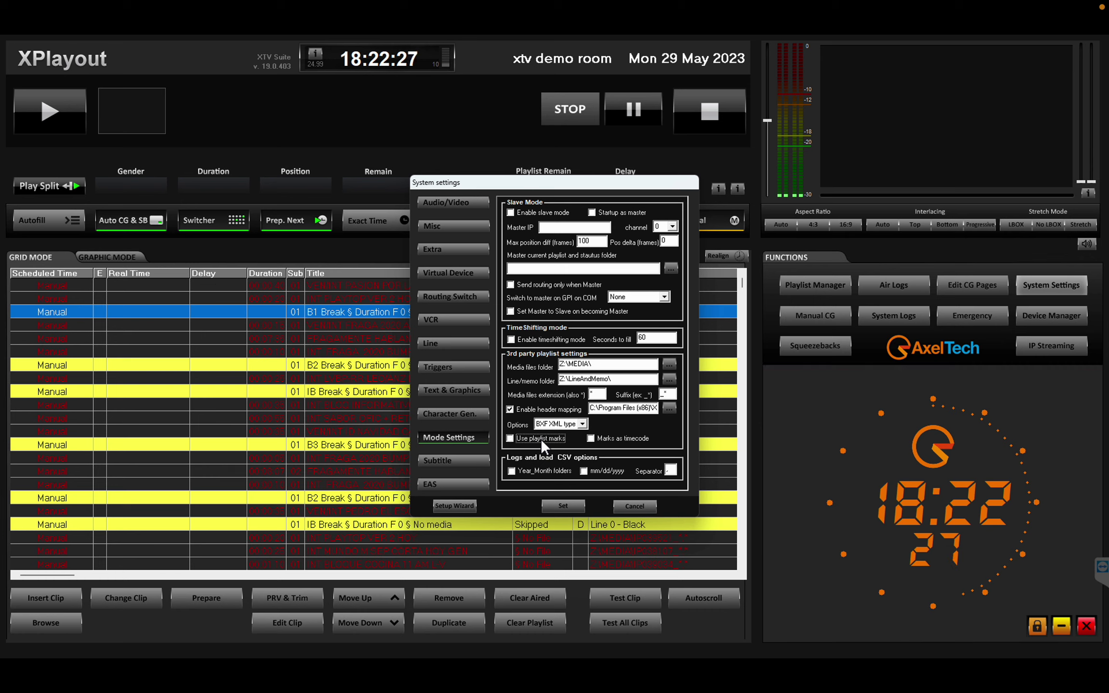
pyautogui.click(540, 438)
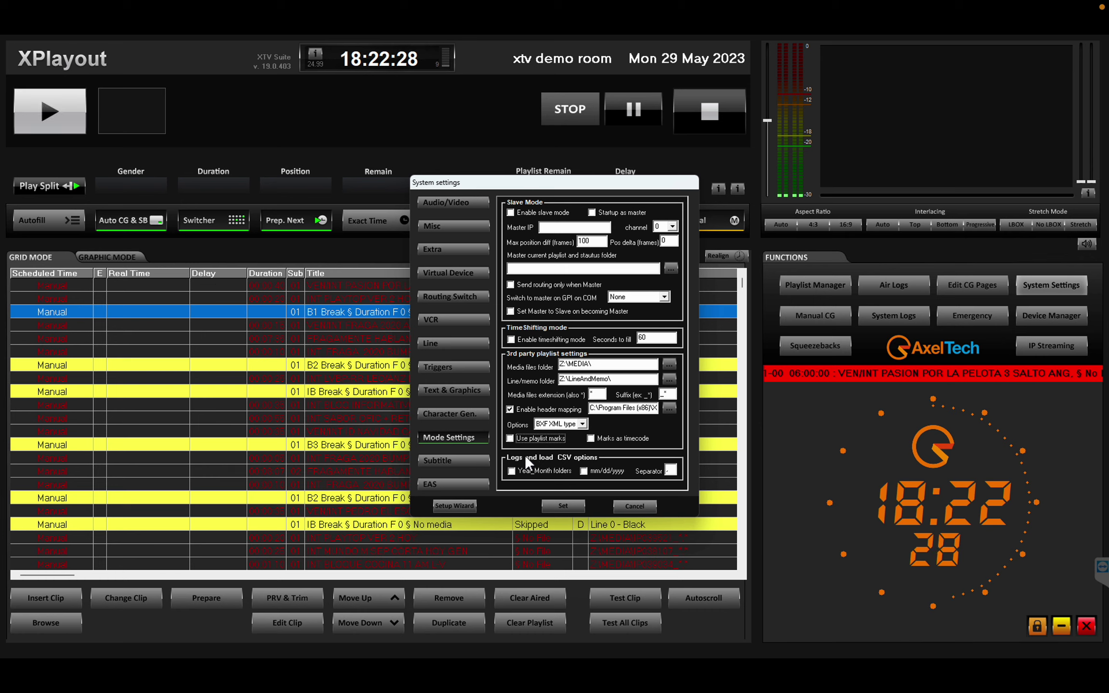
pyautogui.click(615, 439)
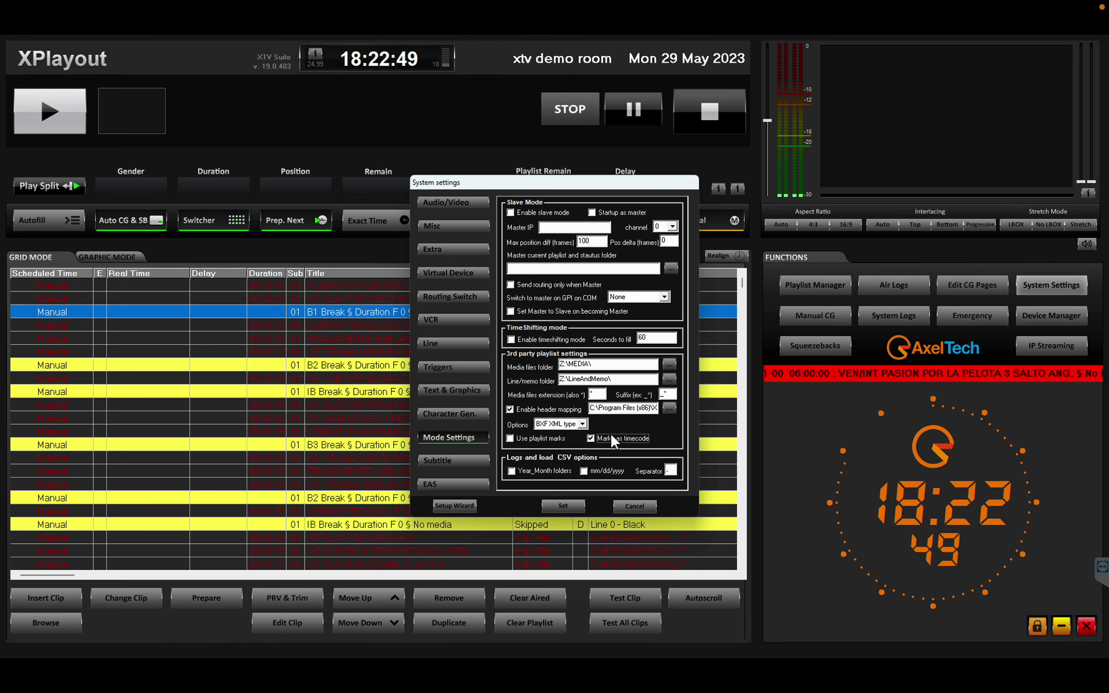
pyautogui.click(609, 438)
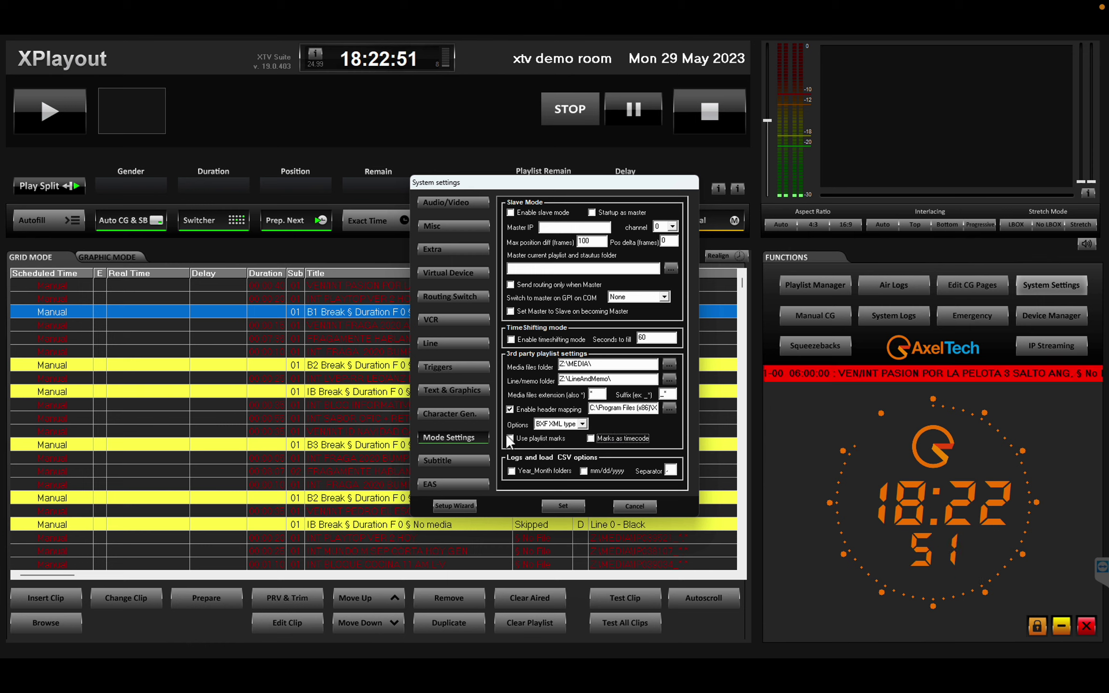
# Reselect BXF XML type 1 as the third-party playlist option and apply the system settings
pyautogui.click(582, 424)
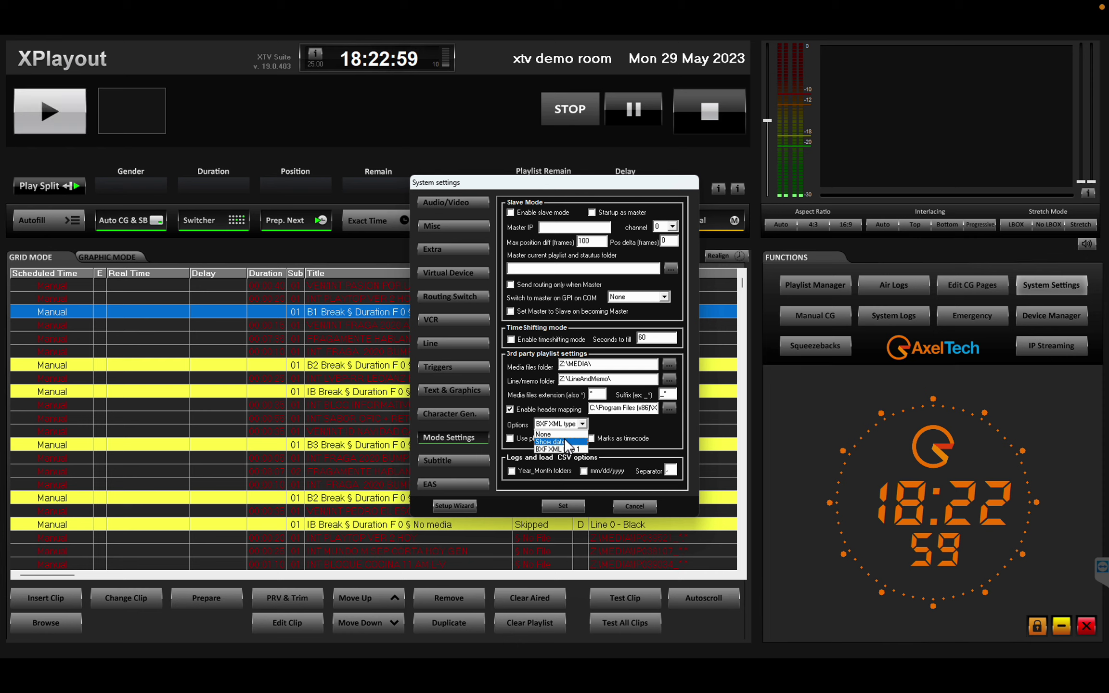
pyautogui.click(565, 450)
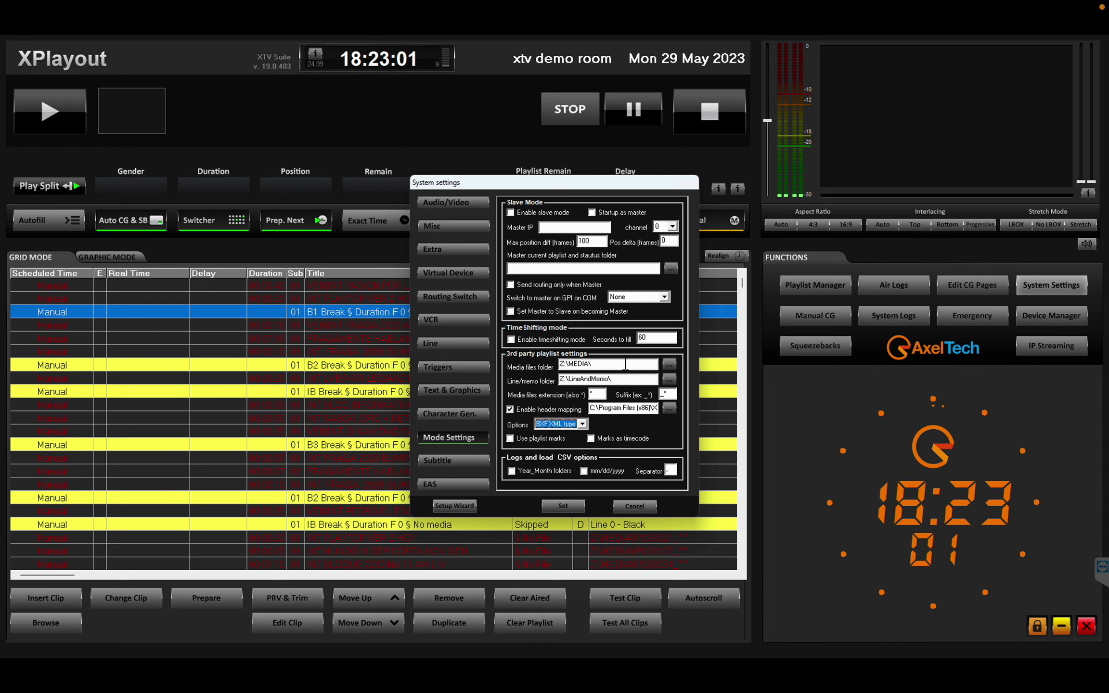
pyautogui.click(570, 504)
pyautogui.click(556, 399)
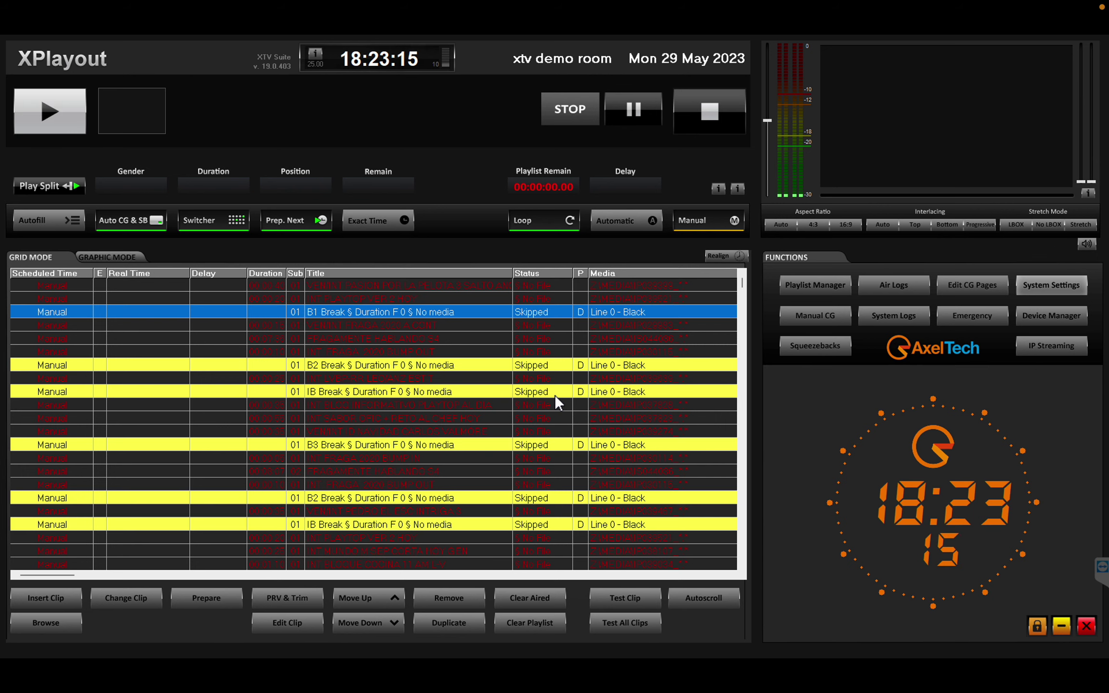
# Replace the current playlist with CNC320230512.xml from the XML BXF Type 1 WO folder and select the Closing Billboard - Al Jazeera event
pyautogui.click(835, 288)
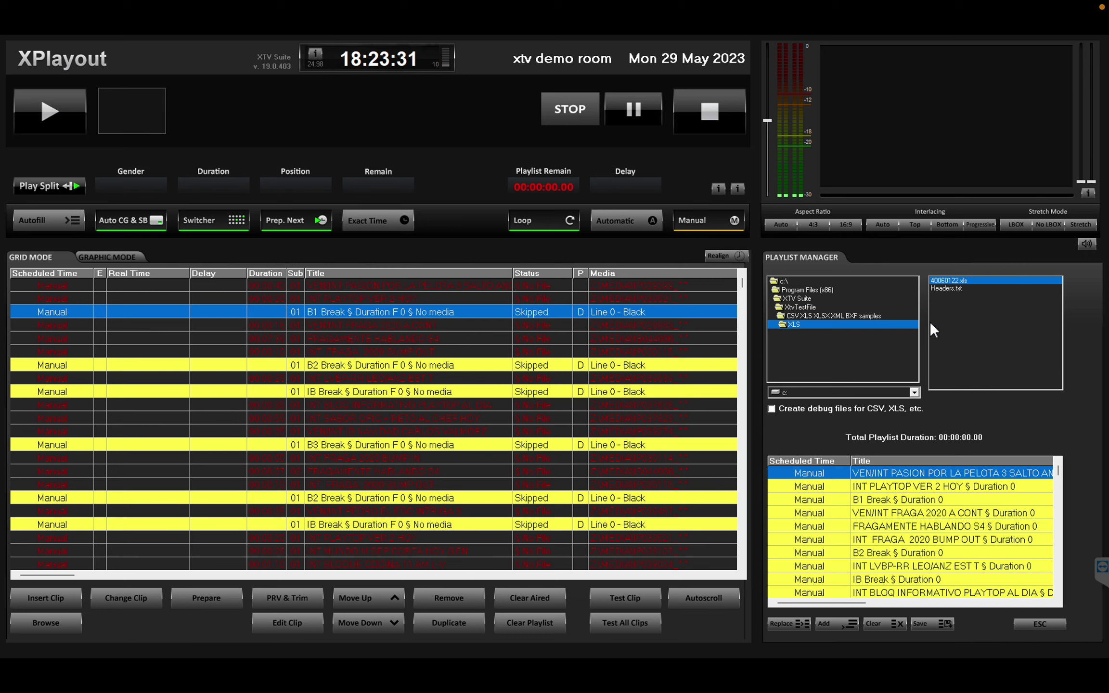
pyautogui.doubleClick(824, 316)
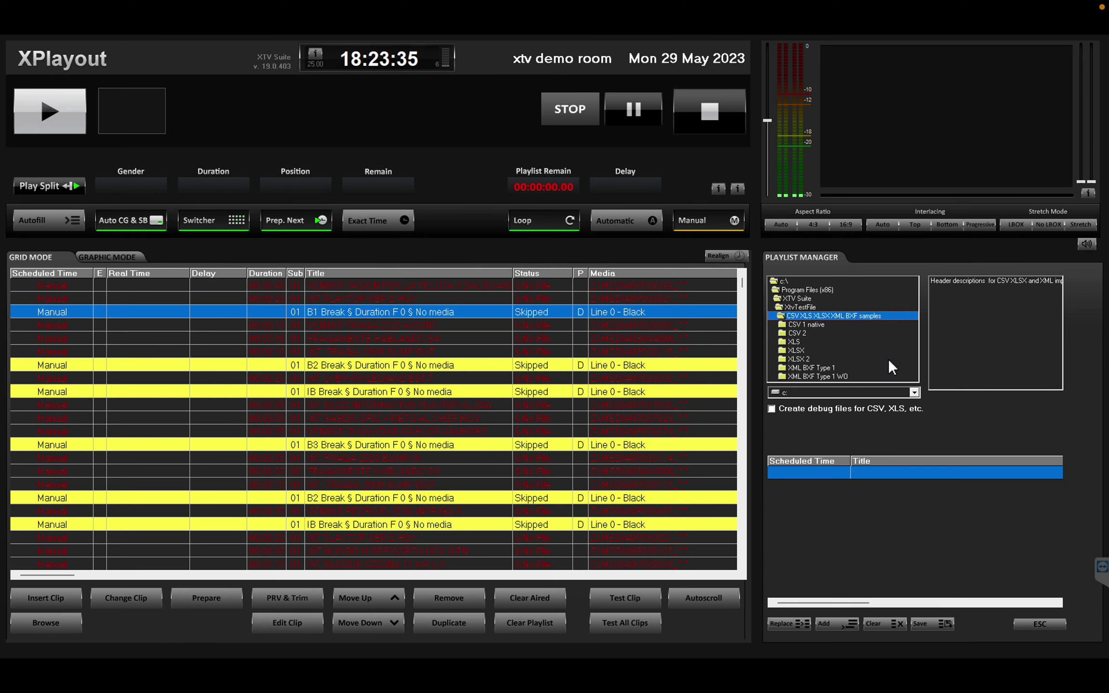
pyautogui.doubleClick(830, 376)
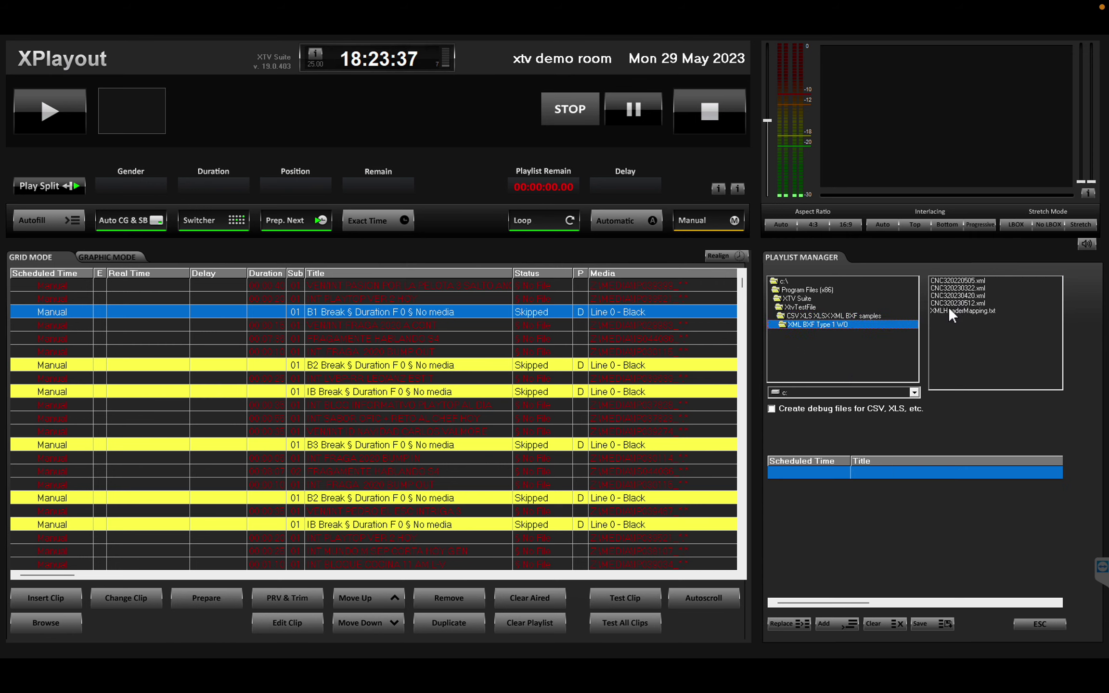
pyautogui.click(955, 303)
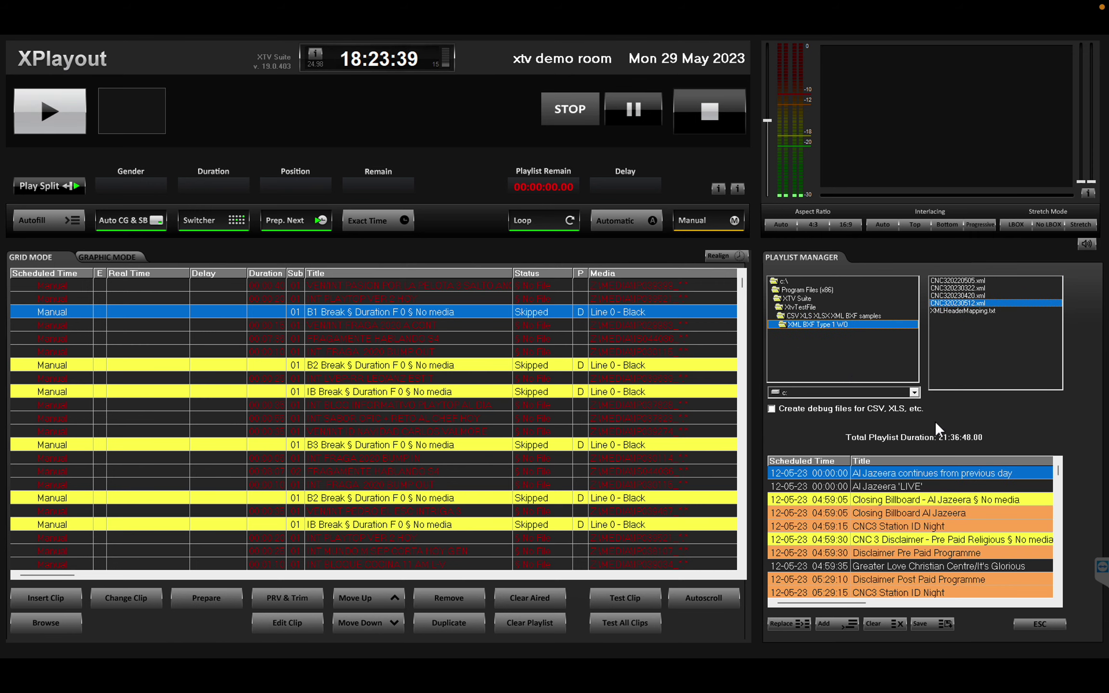
pyautogui.click(805, 622)
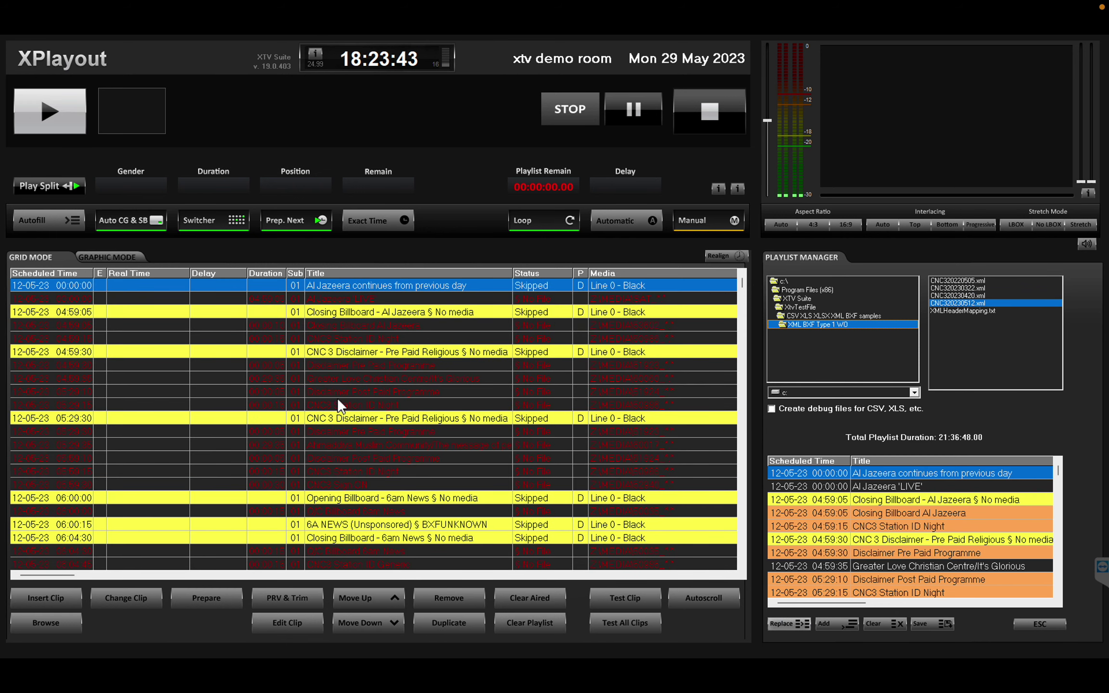
pyautogui.click(344, 309)
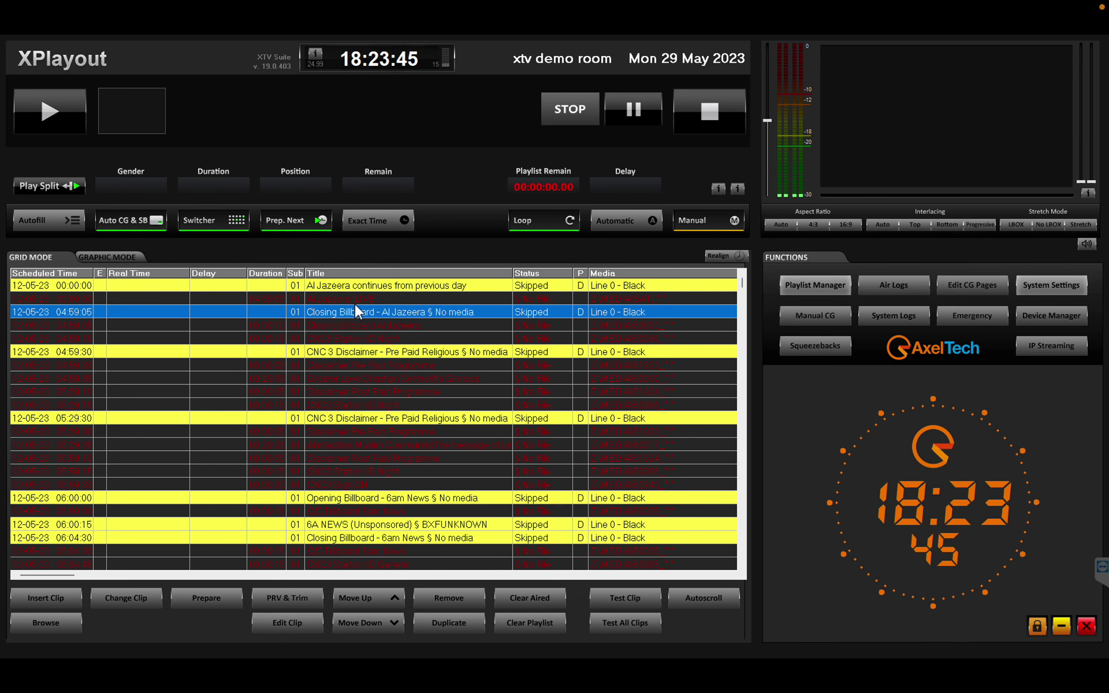
# Inspect the yellow skipped events from Al Jazeera continues from previous day to Closing Billboard - 6am News, plus the Disclaimer Pre Paid Programme event
pyautogui.click(365, 287)
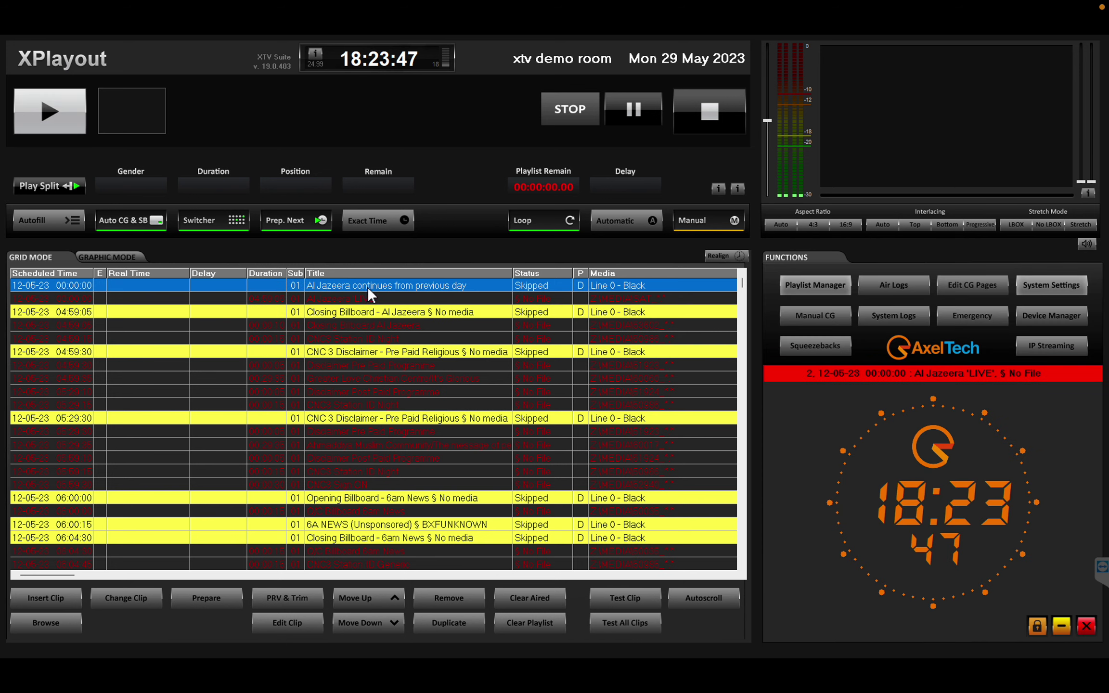
pyautogui.click(400, 311)
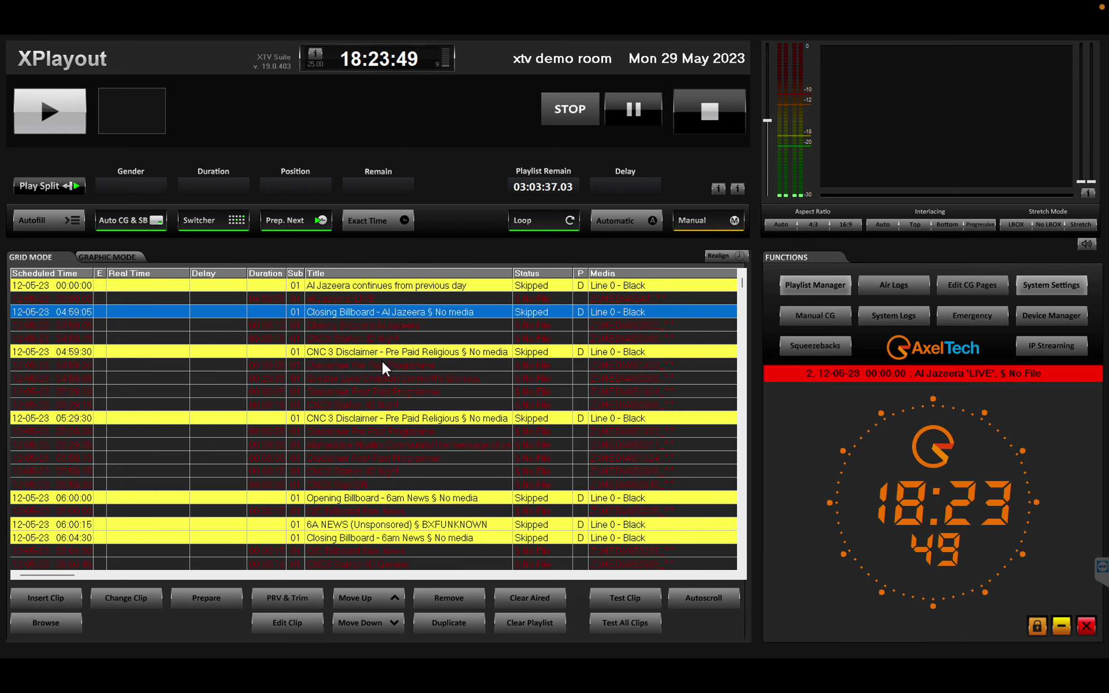
pyautogui.click(431, 417)
pyautogui.click(419, 494)
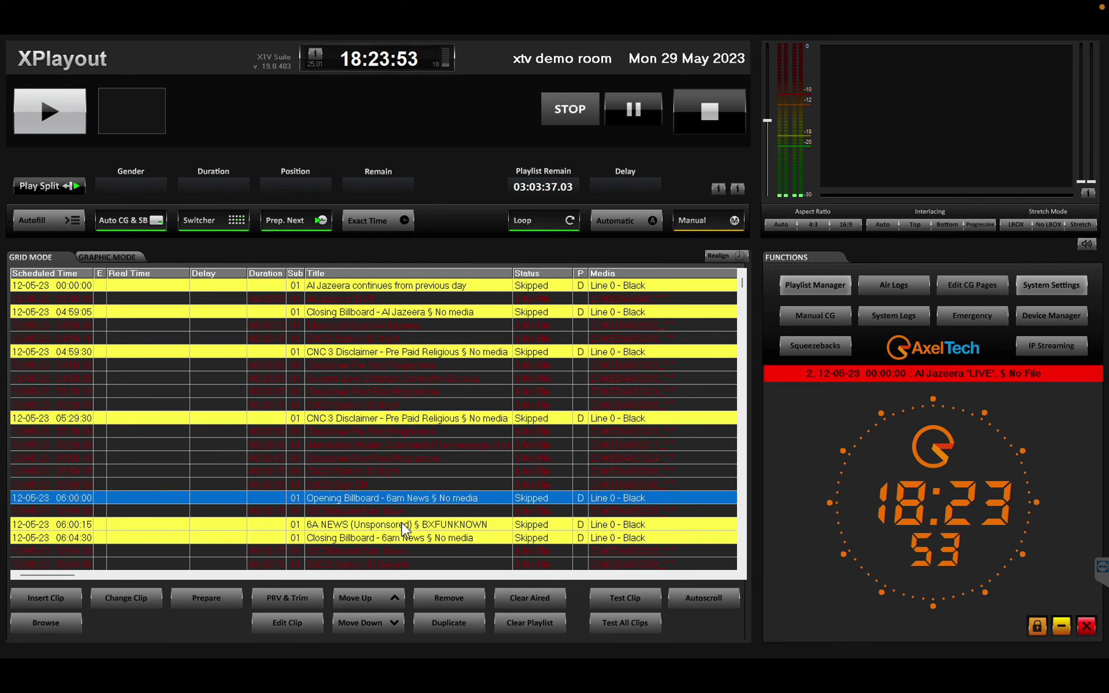
pyautogui.click(374, 523)
pyautogui.click(380, 534)
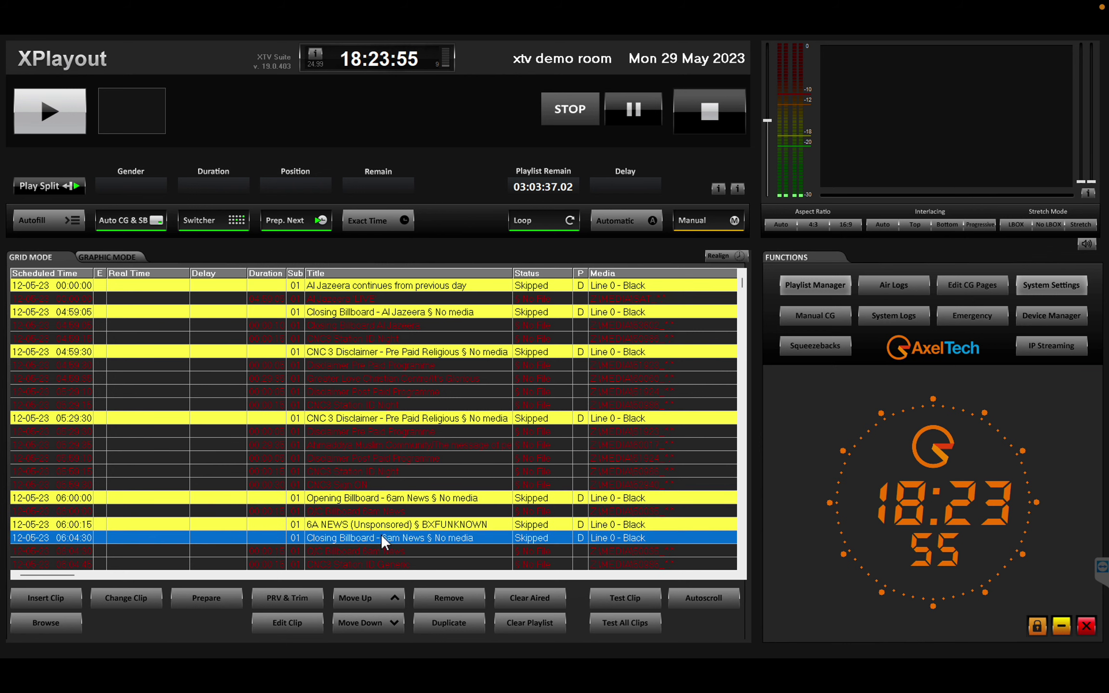
pyautogui.click(641, 366)
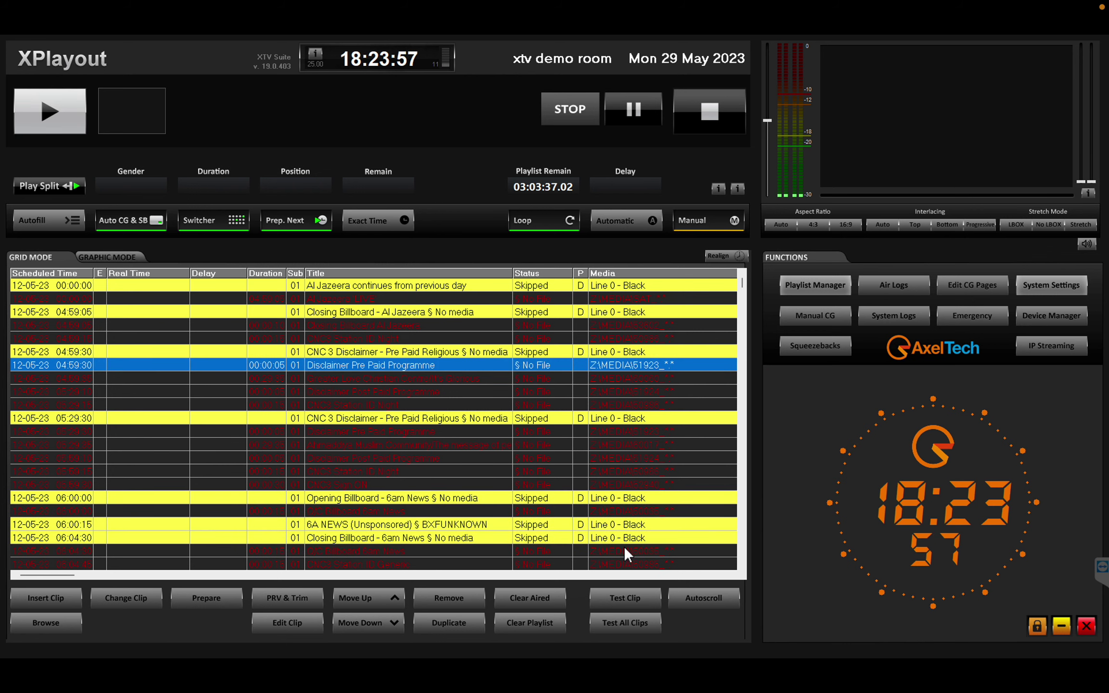
# Examine the "THE MORNING BREW - 'LIVE' Seg 3" event and the Break 3 event that follows it further down the playlist
pyautogui.click(744, 550)
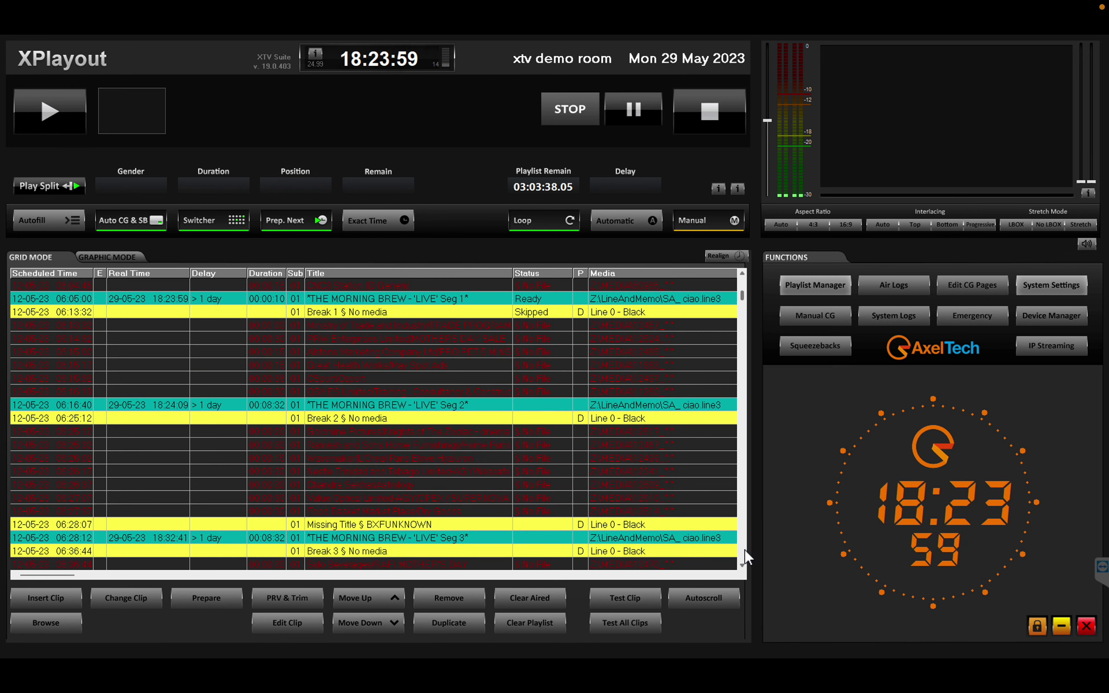
pyautogui.click(451, 549)
pyautogui.click(453, 539)
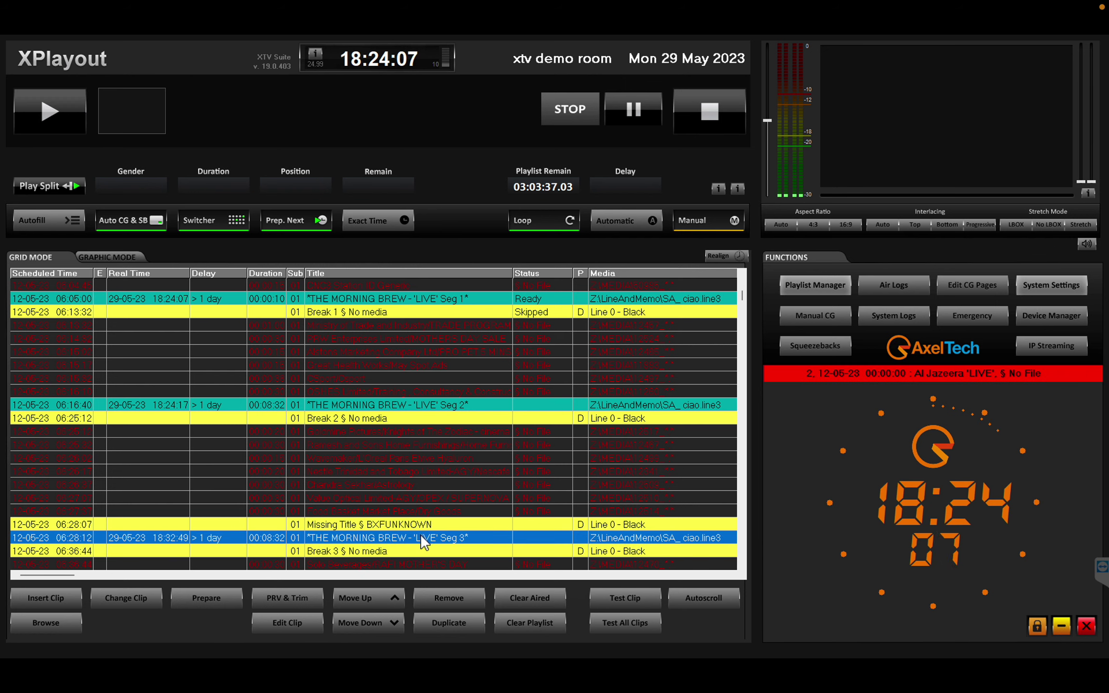
pyautogui.click(438, 550)
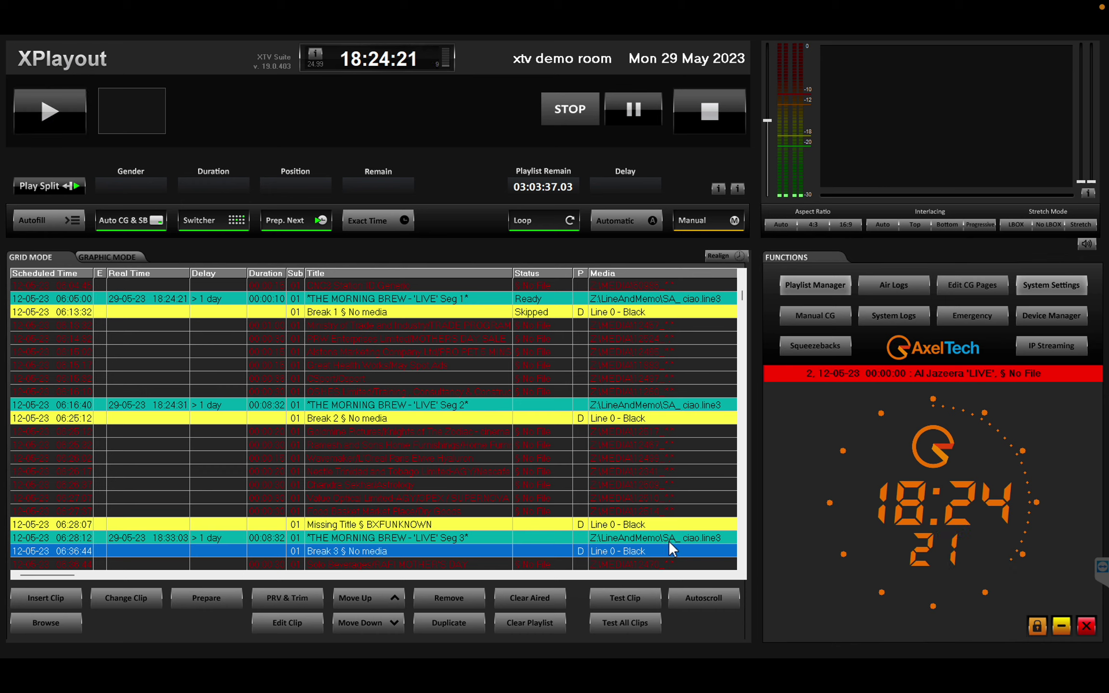
# Switch to File Explorer and select SA_ ciao.line3 in the LineAndMemo folder
pyautogui.click(1060, 627)
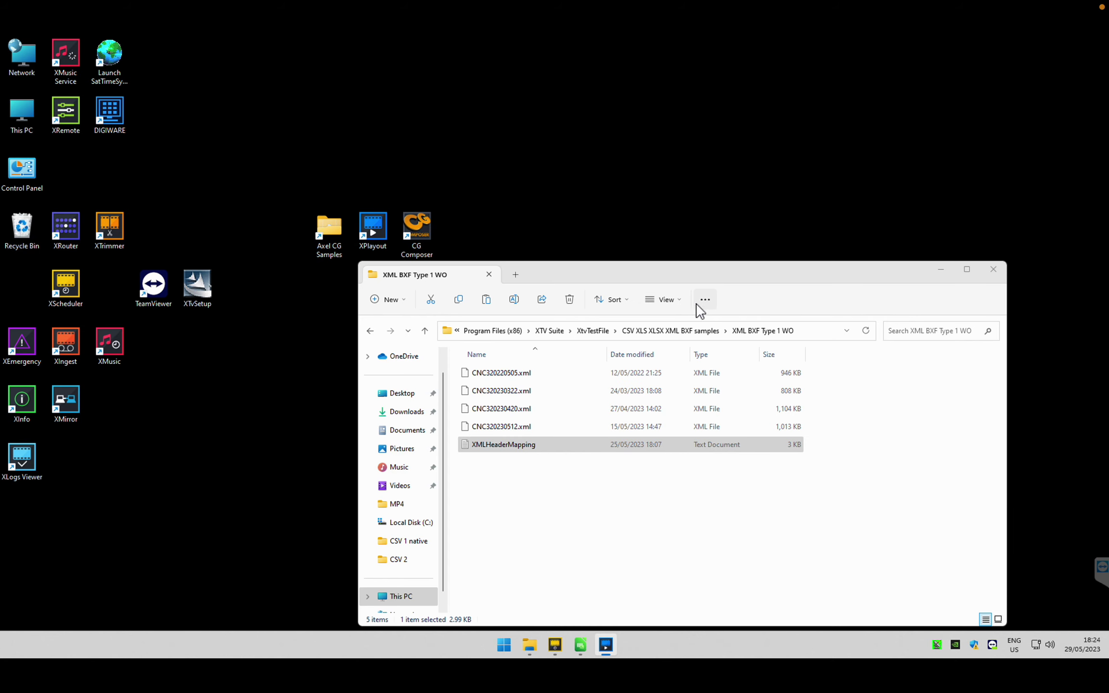
pyautogui.click(600, 332)
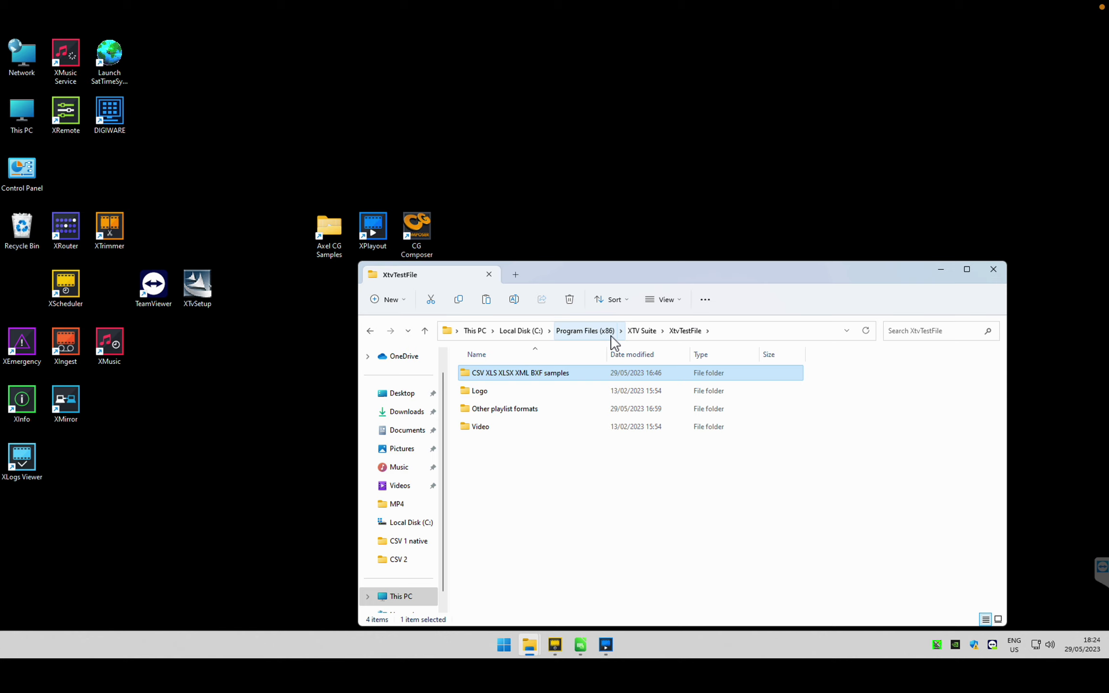
pyautogui.moveTo(530, 647)
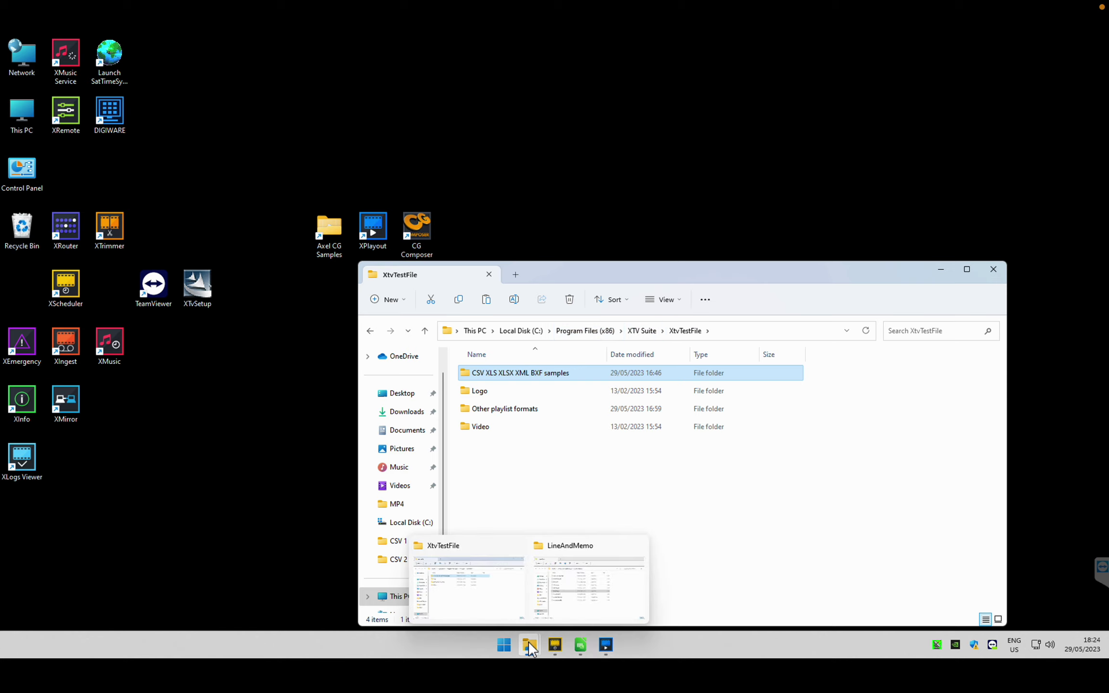
pyautogui.click(558, 594)
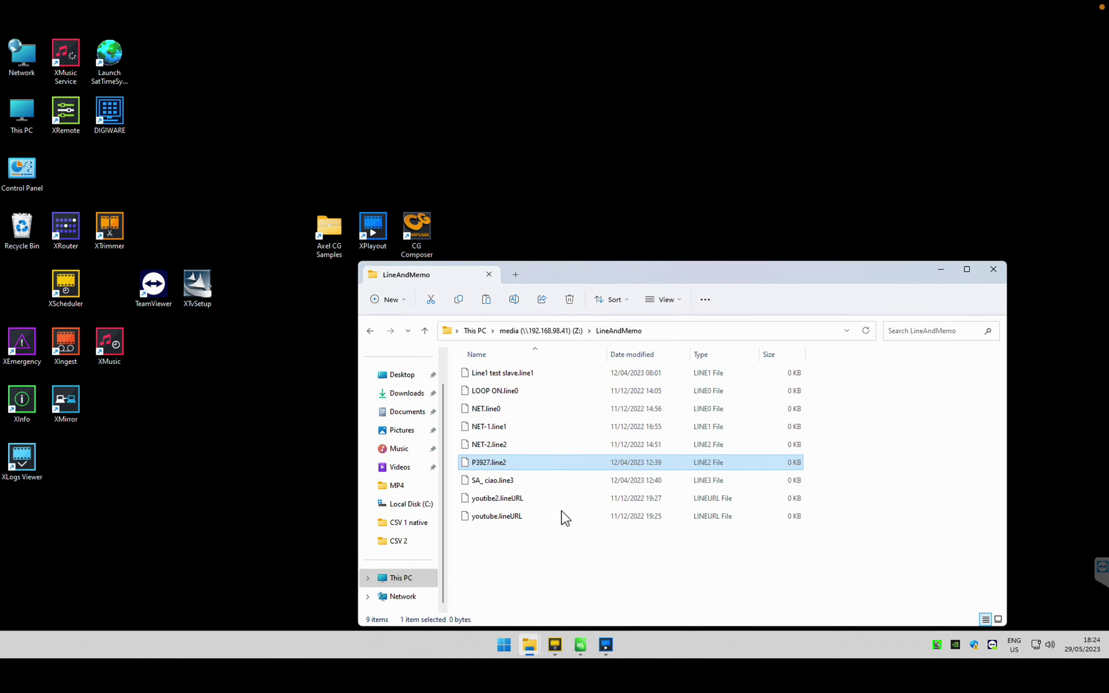
pyautogui.click(482, 503)
pyautogui.click(485, 483)
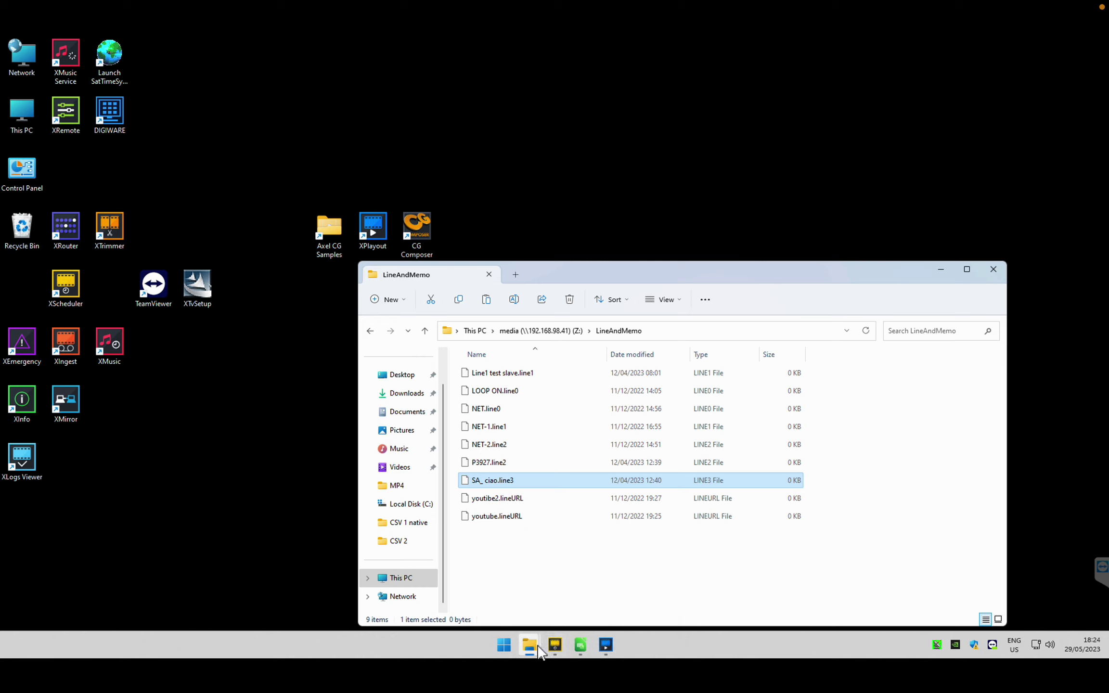
# Return to XPlayout and compare the media path of "THE MORNING BREW - 'LIVE' Seg 3" with the neighbouring break events
pyautogui.moveTo(541, 653)
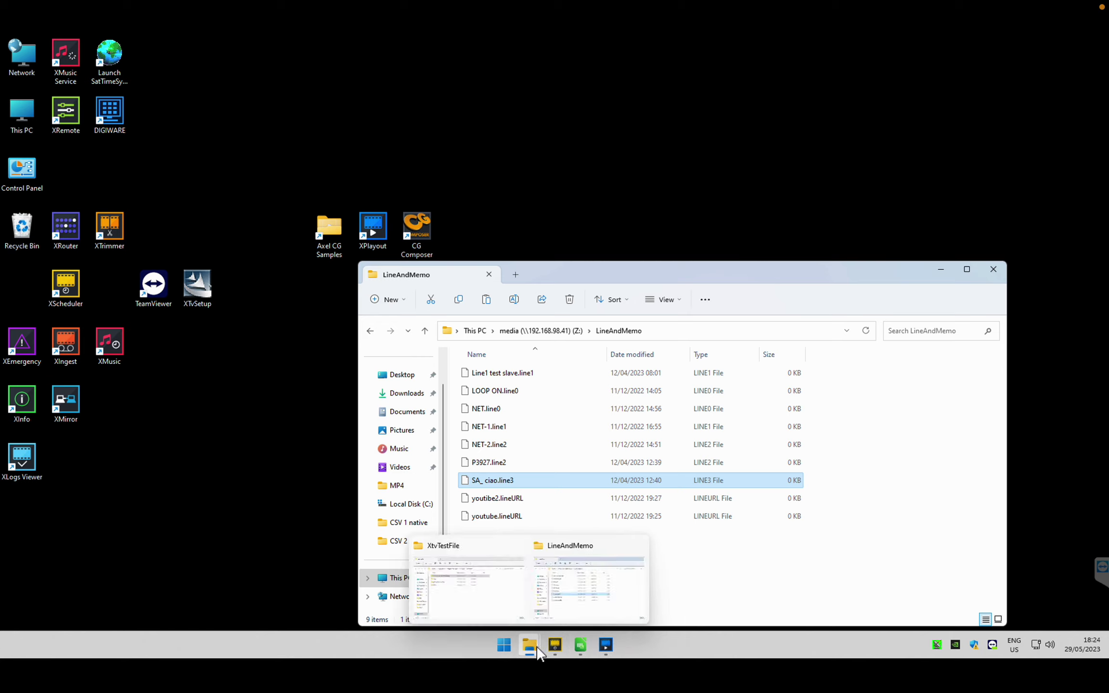
pyautogui.click(601, 647)
pyautogui.click(630, 539)
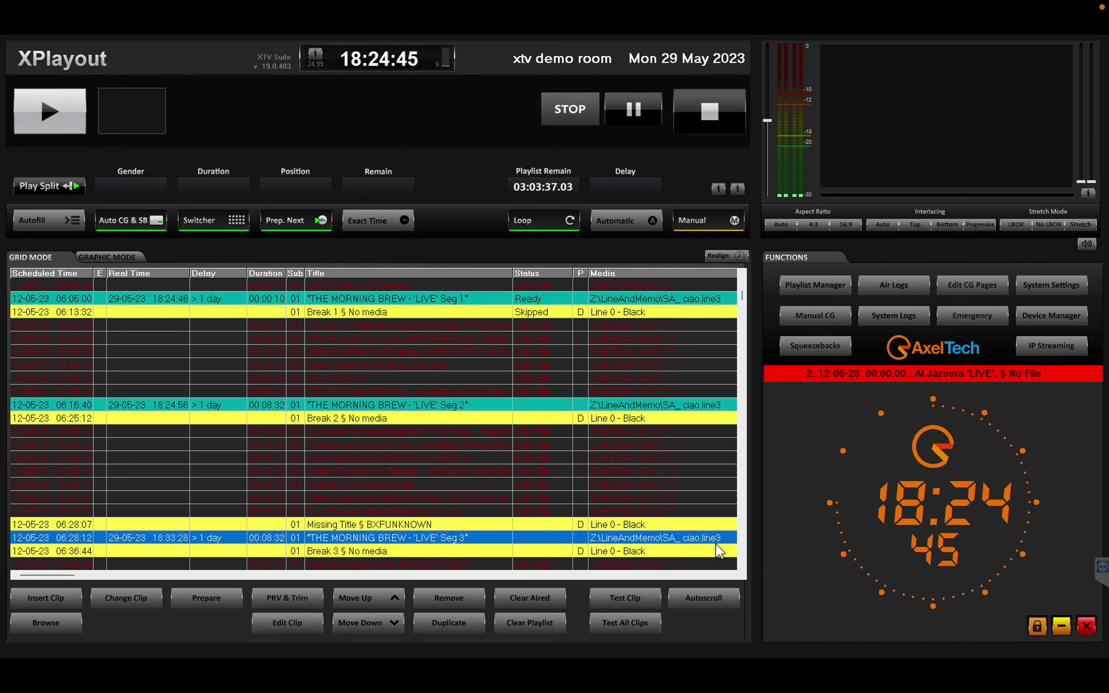
pyautogui.click(667, 547)
pyautogui.click(669, 540)
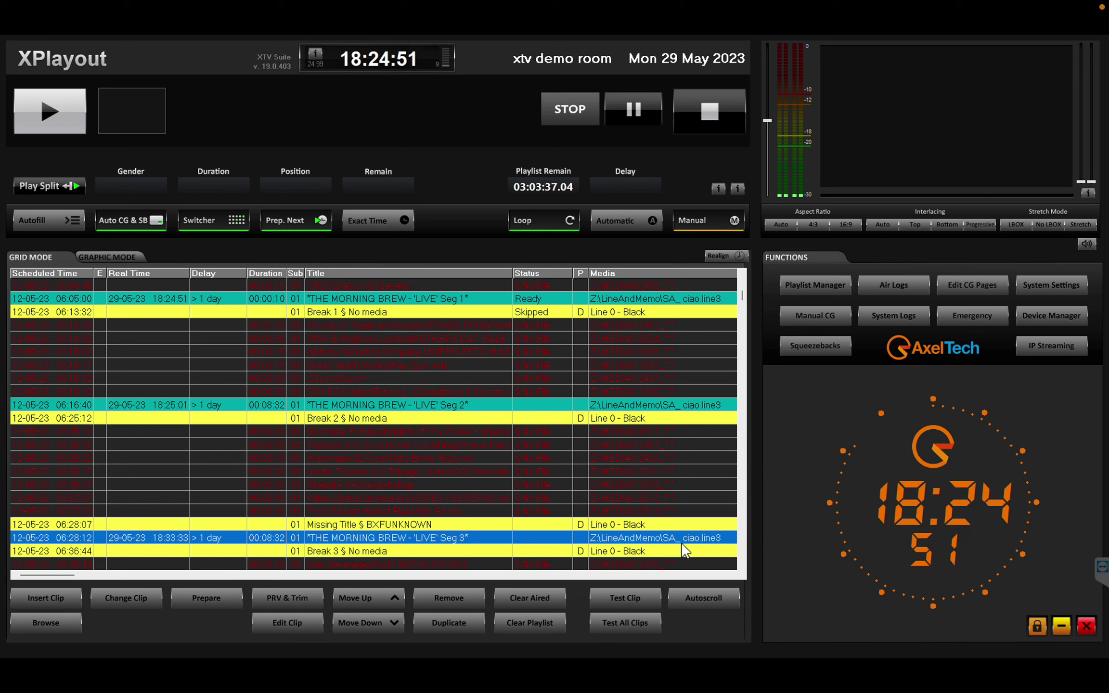
pyautogui.click(676, 549)
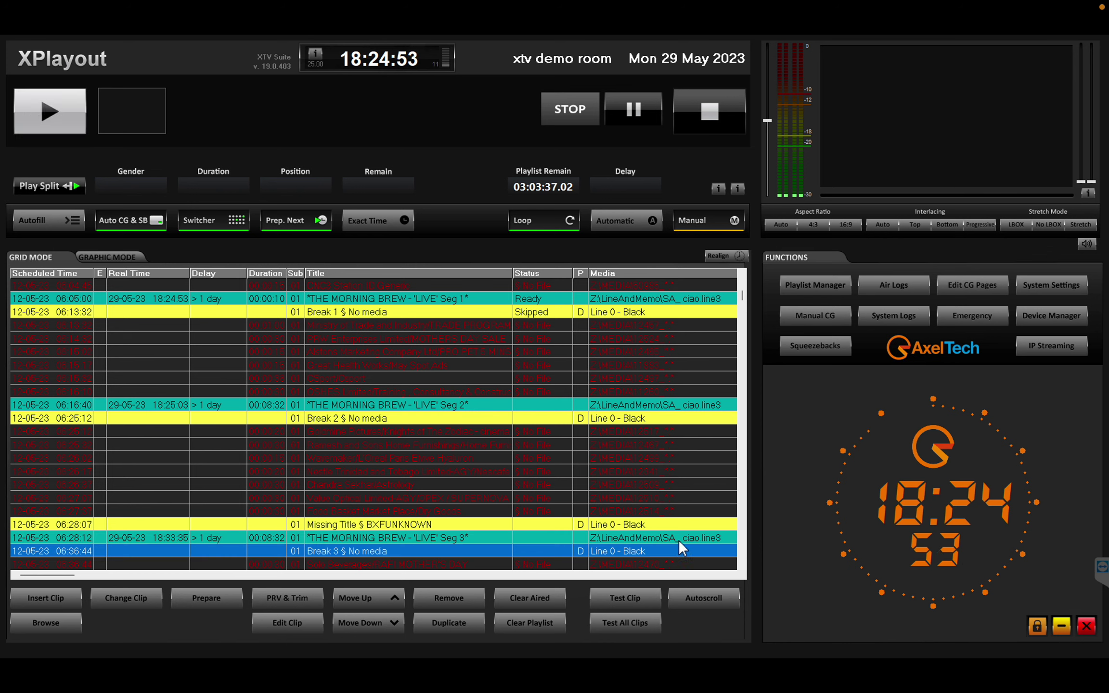
pyautogui.click(678, 540)
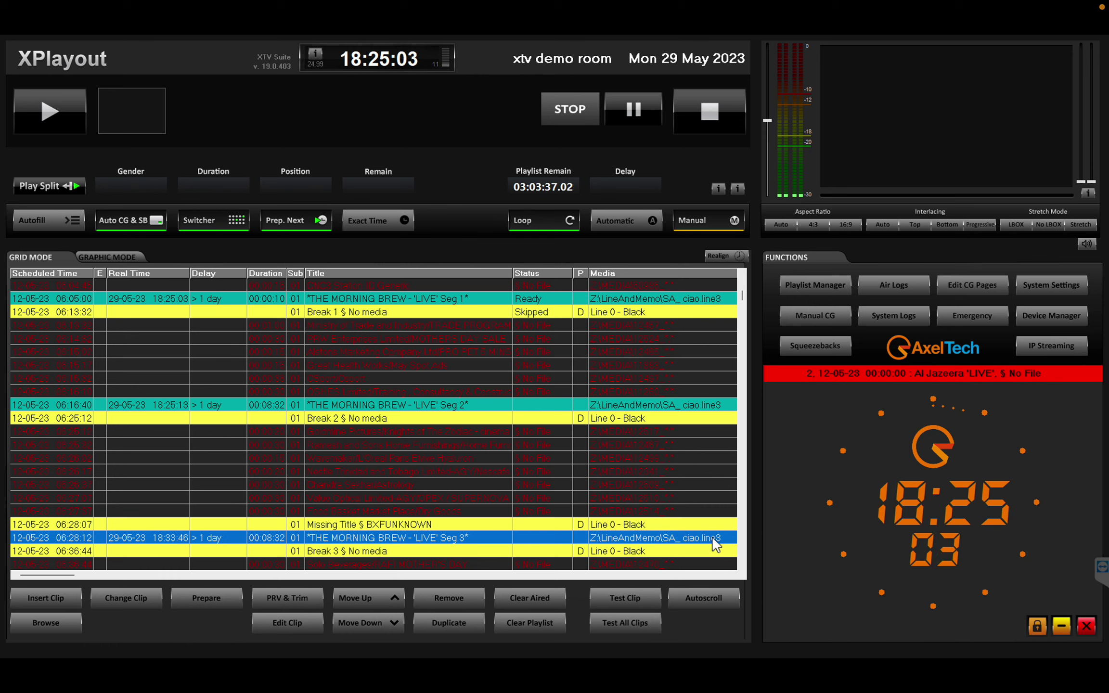
pyautogui.click(677, 555)
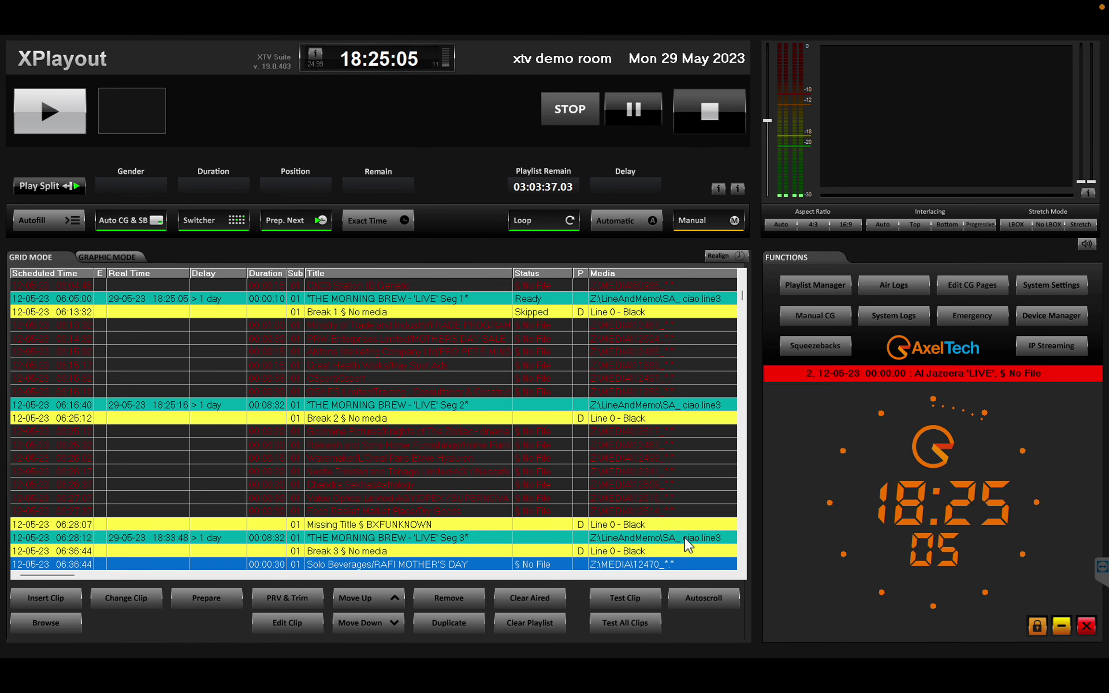
pyautogui.click(677, 538)
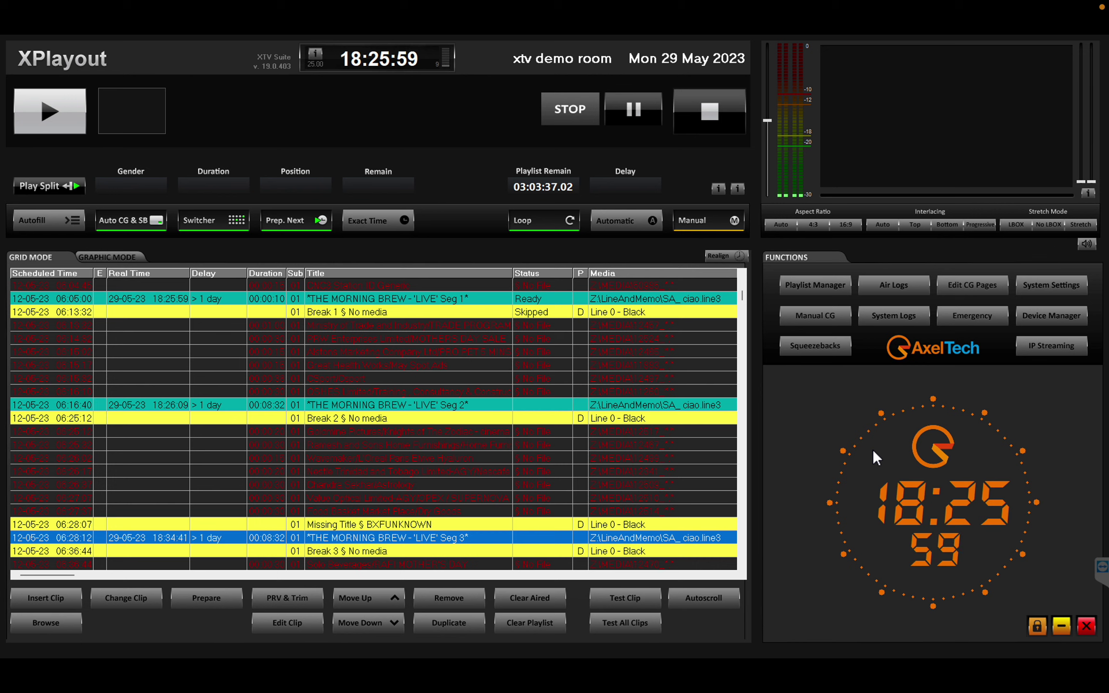
# Preview CNC320230322.xml, CNC320230420.xml and CNC320230512.xml from the XML BXF Type 1 WO folder in the Playlist Manager
pyautogui.click(804, 286)
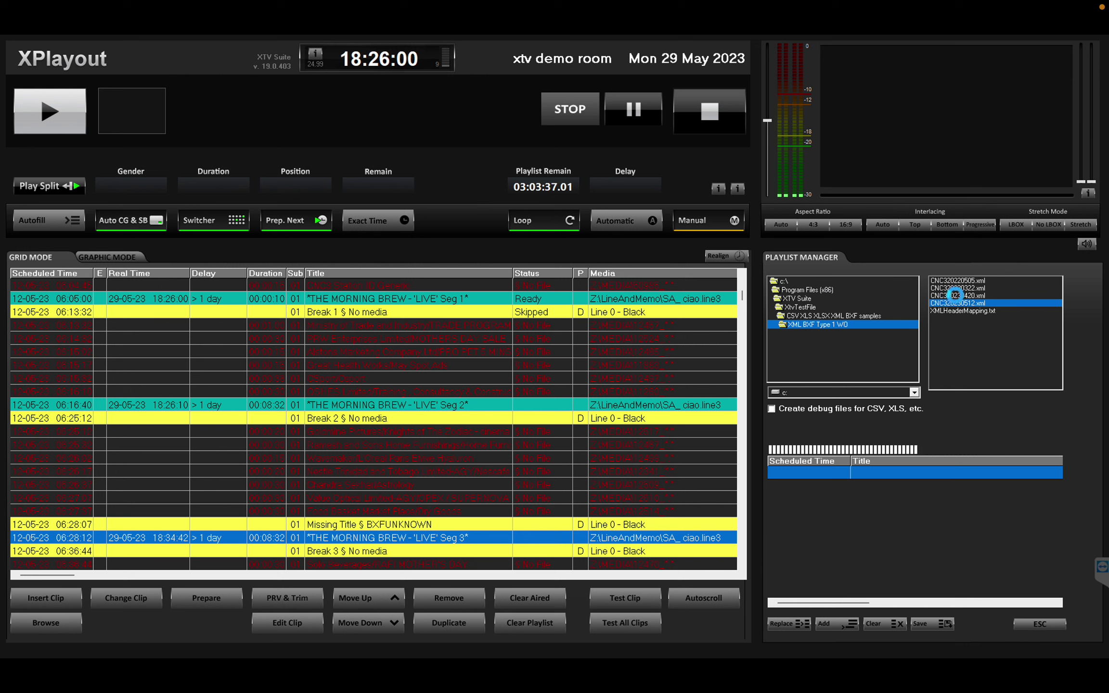
pyautogui.click(959, 287)
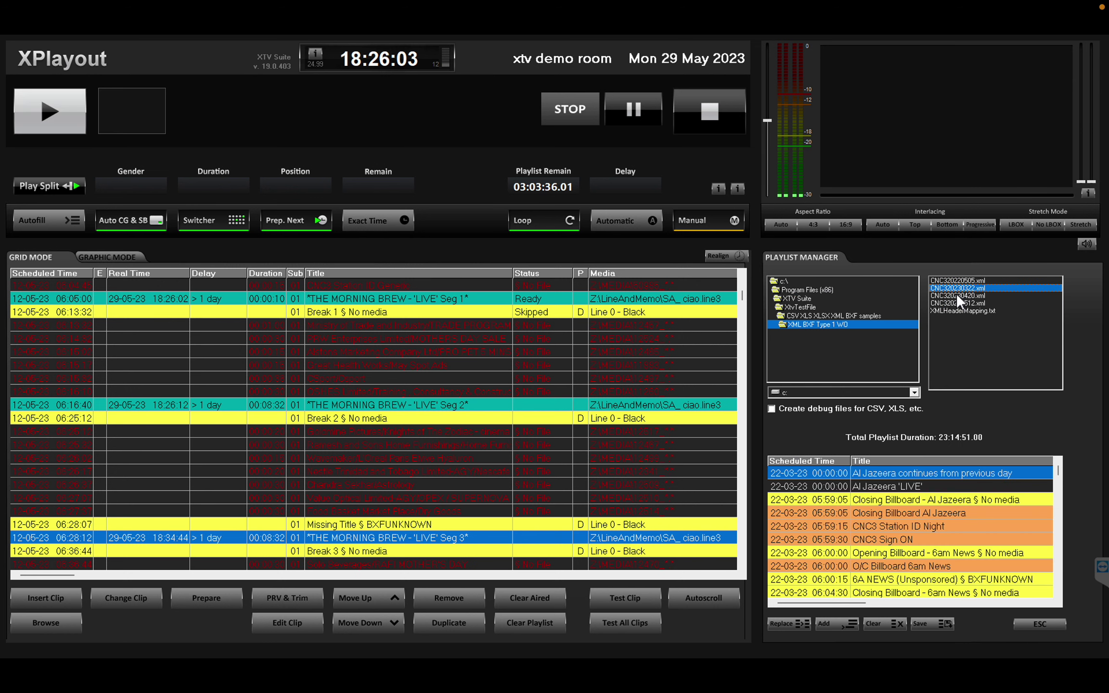
pyautogui.click(955, 294)
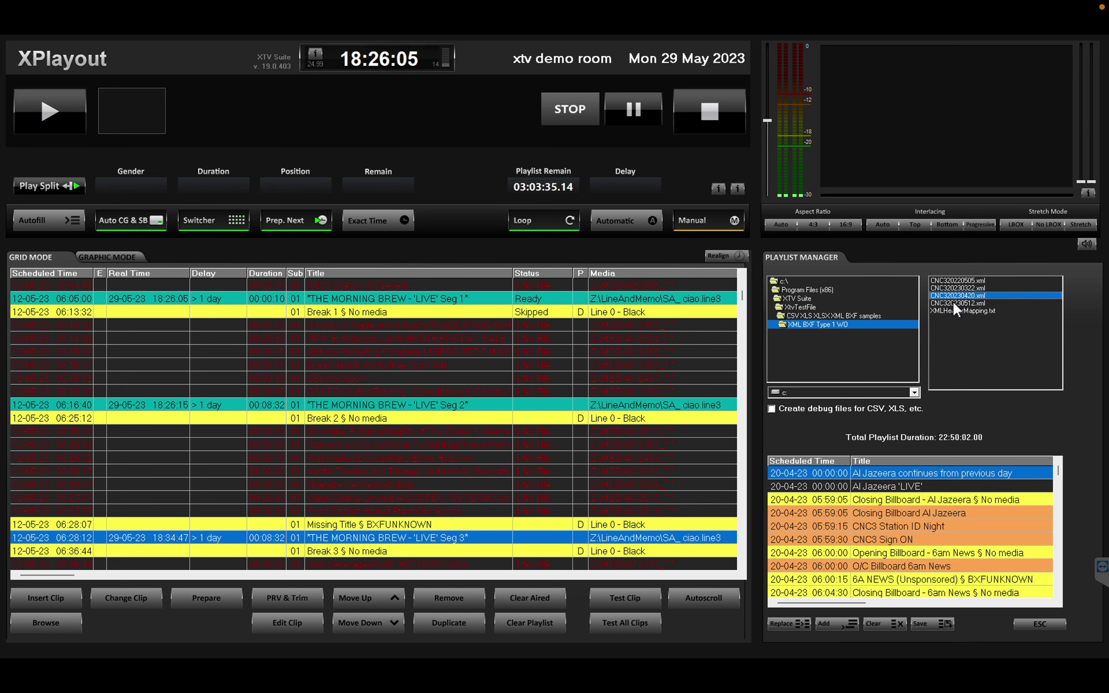
pyautogui.click(952, 301)
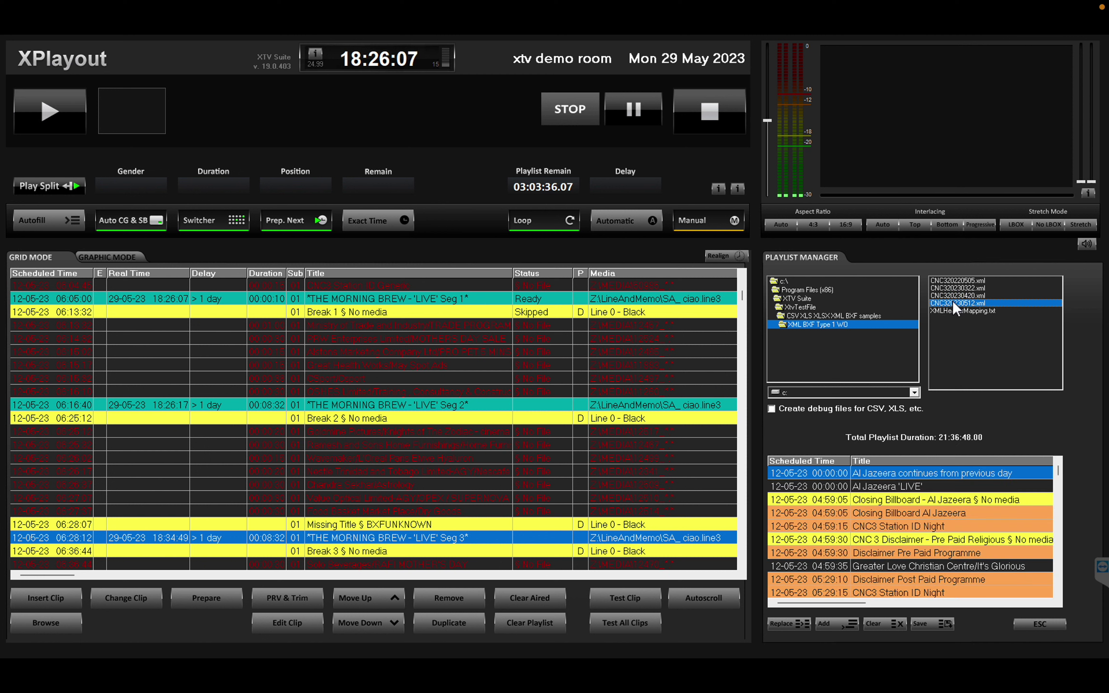